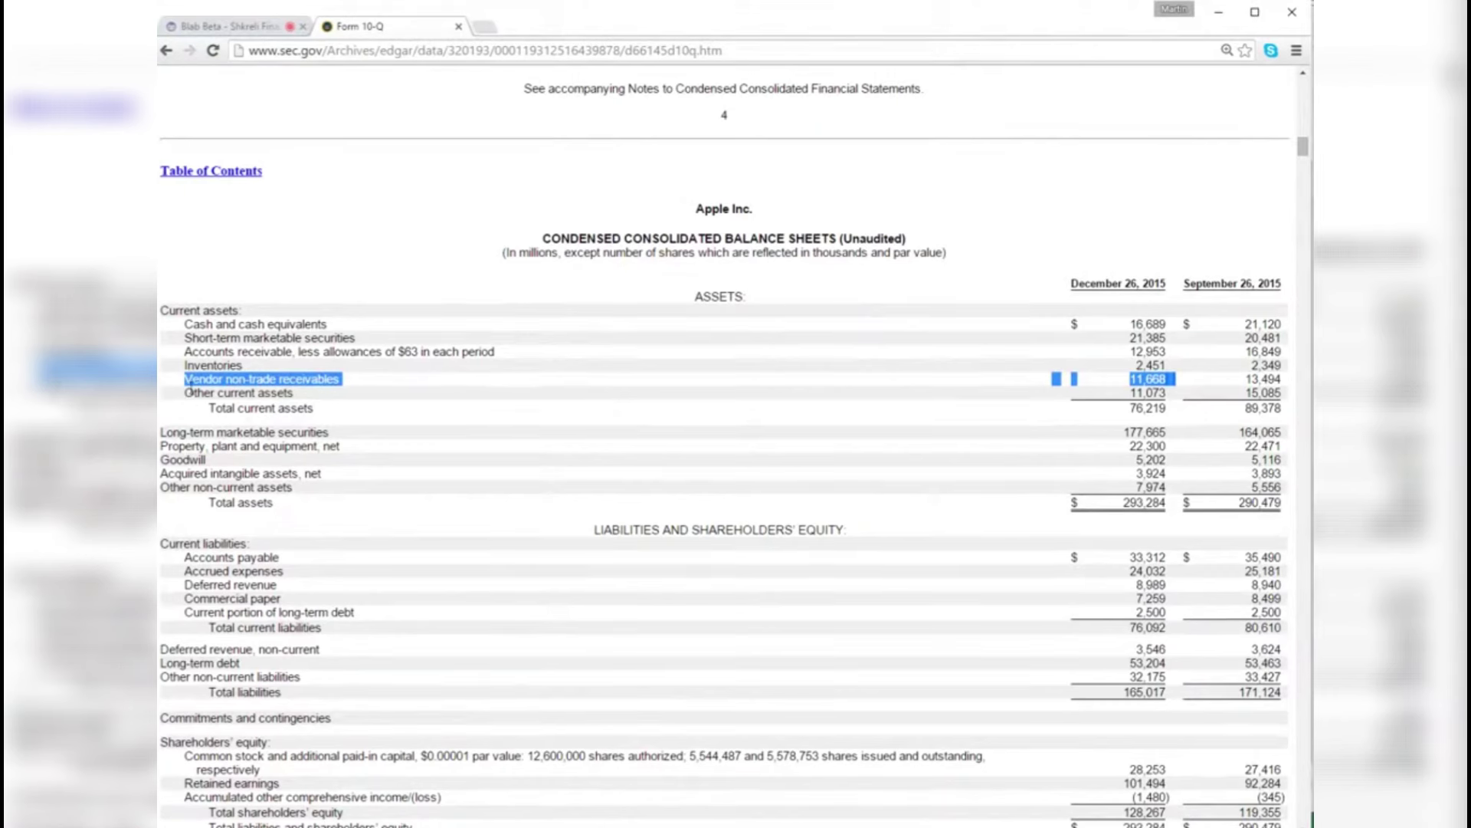
- Highlight the December 26, 2015 Other current assets line in Apple's balance sheet and check the finance class live chat
left_click_drag(188, 393, 1165, 393)
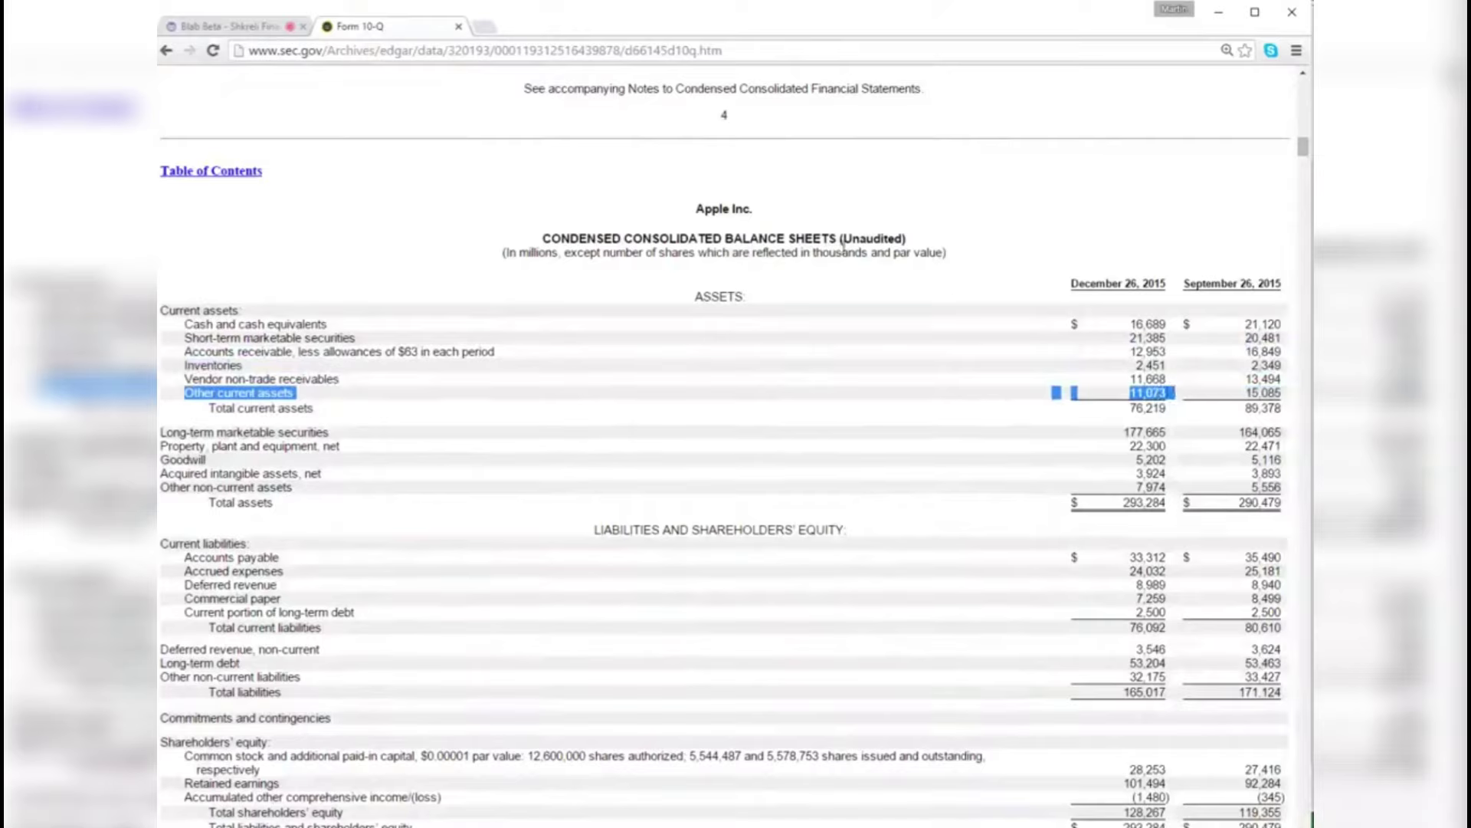
left_click(229, 26)
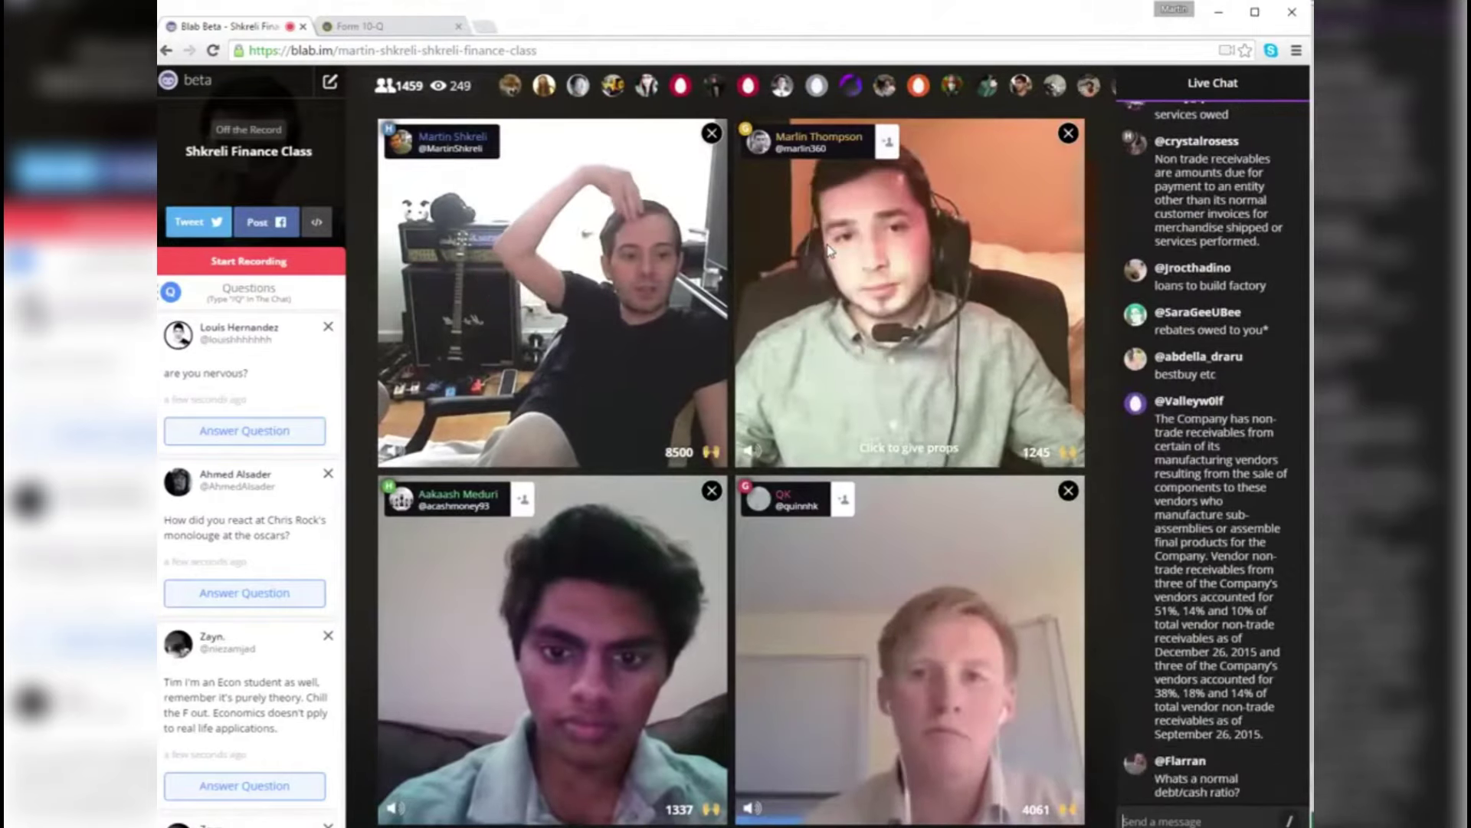
left_click(383, 31)
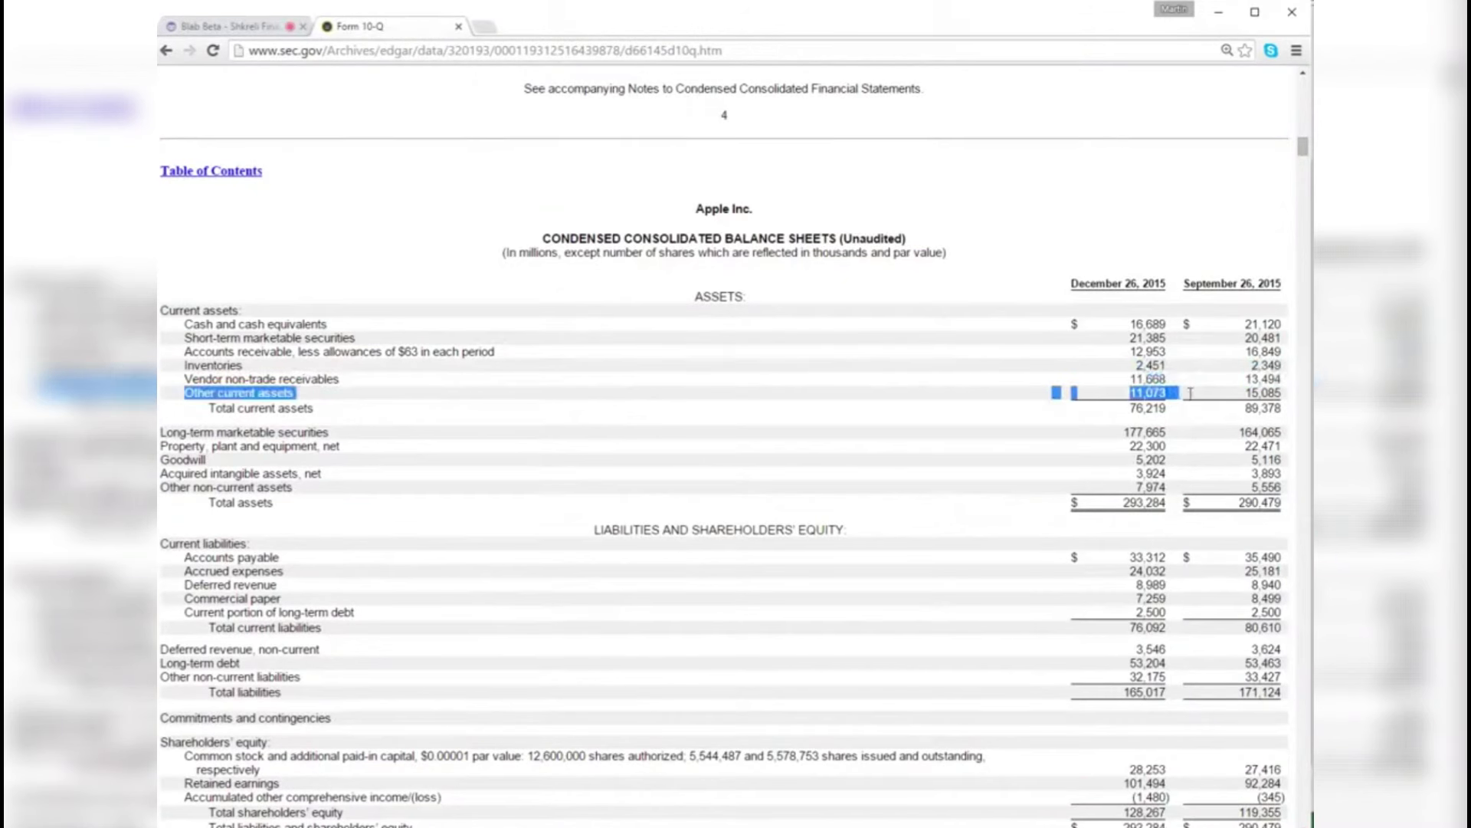
- Highlight the current asset lines down to Total current assets in Apple's balance sheet
left_click_drag(1196, 404, 188, 402)
left_click(1162, 427)
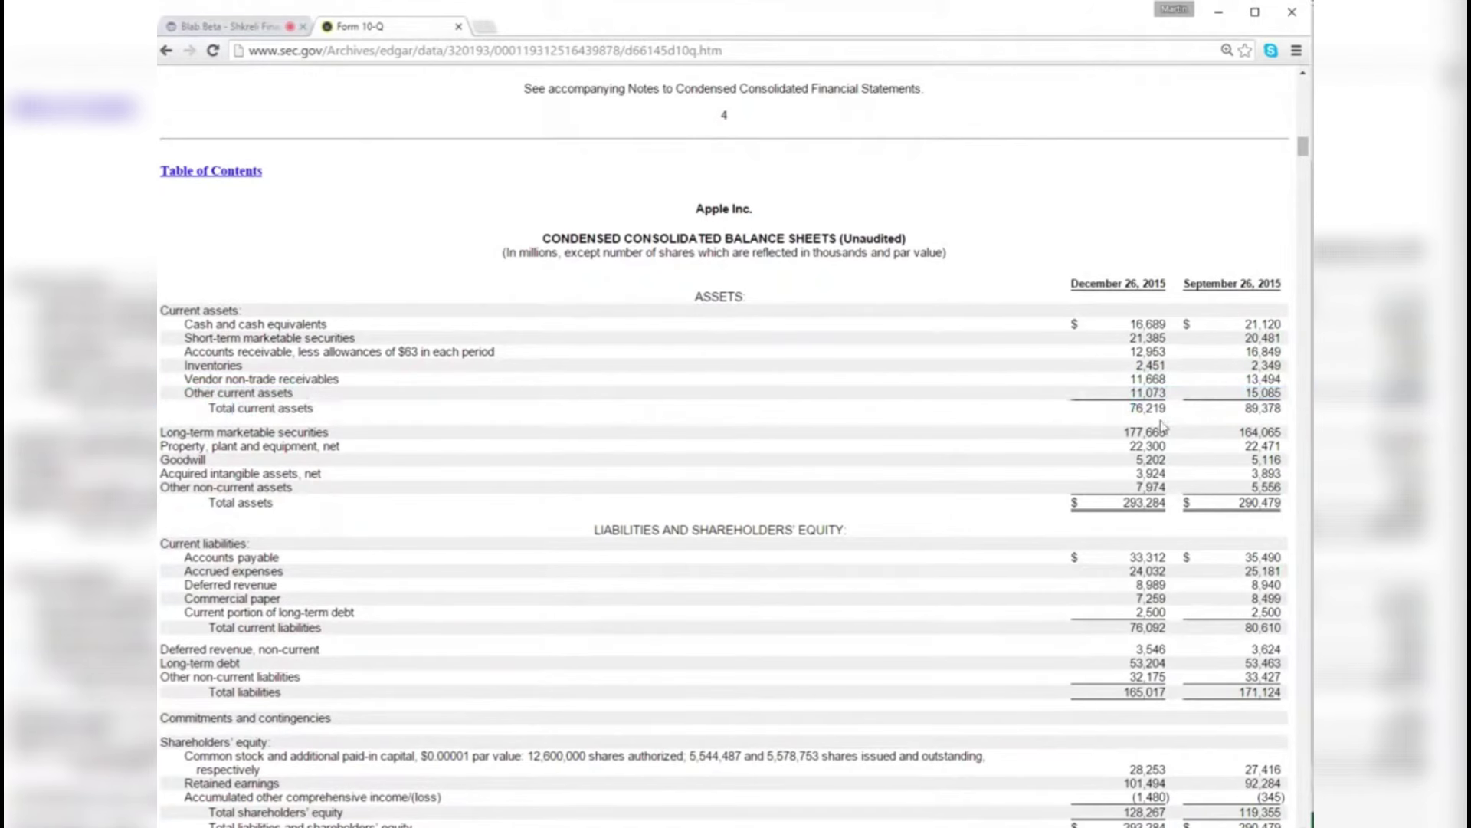
left_click_drag(1166, 412, 726, 214)
left_click(1166, 414)
left_click(727, 222)
left_click_drag(311, 186, 1188, 414)
left_click(1191, 414)
- Add the December 26, 2015 long-term marketable securities to the Cash cell in the AAPL workbook, completing the formula =16689+21385+177665
left_click_drag(160, 433, 1176, 433)
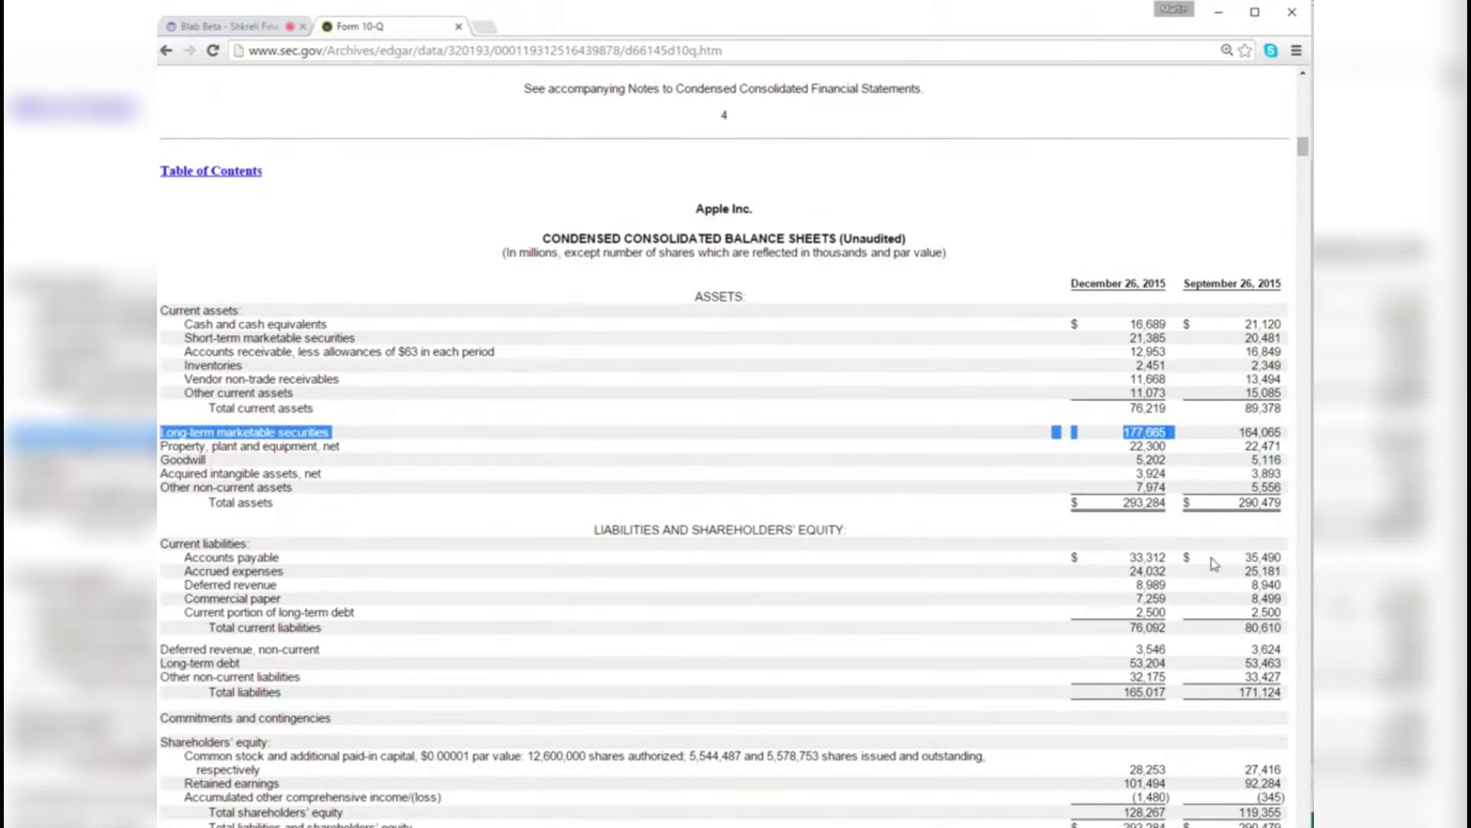
key("alt+Tab")
type("+")
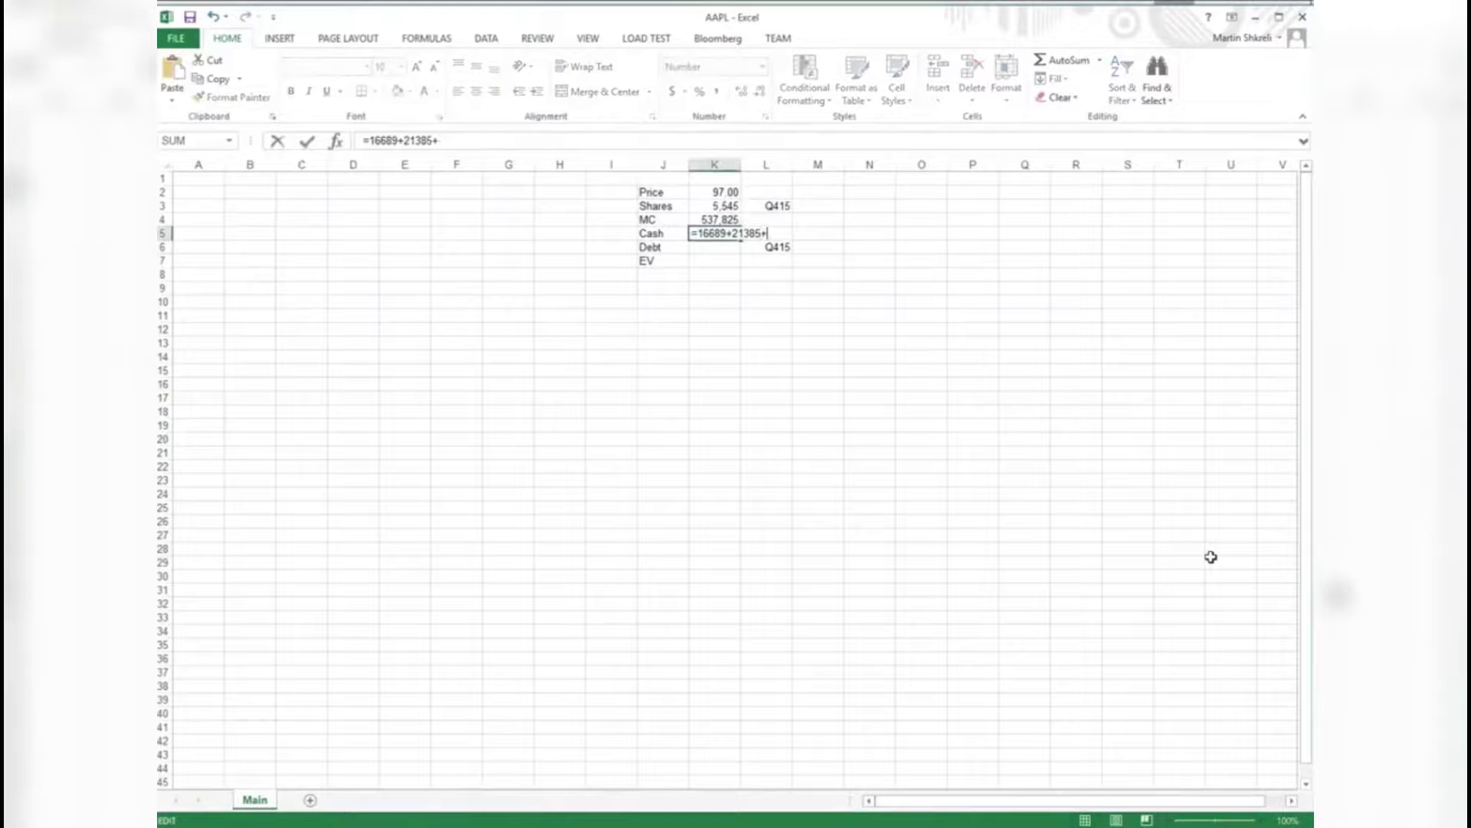
key("alt+Tab")
key("alt+Tab")
key("alt+Tab")
key("alt+Tab")
key("Return")
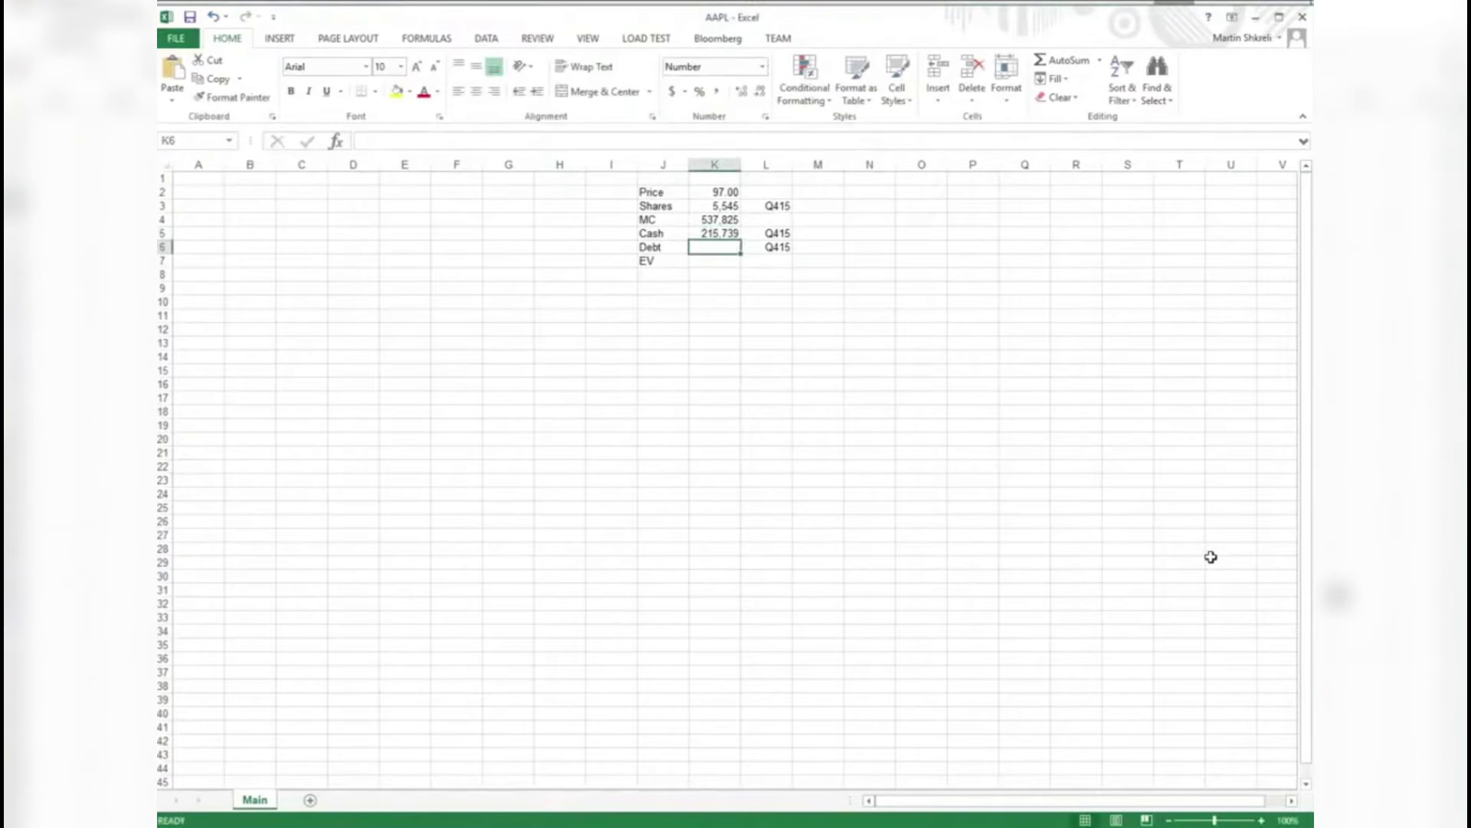
key("ctrl+Down")
key("ctrl+Up")
key("ctrl+Up")
key("ctrl+Up")
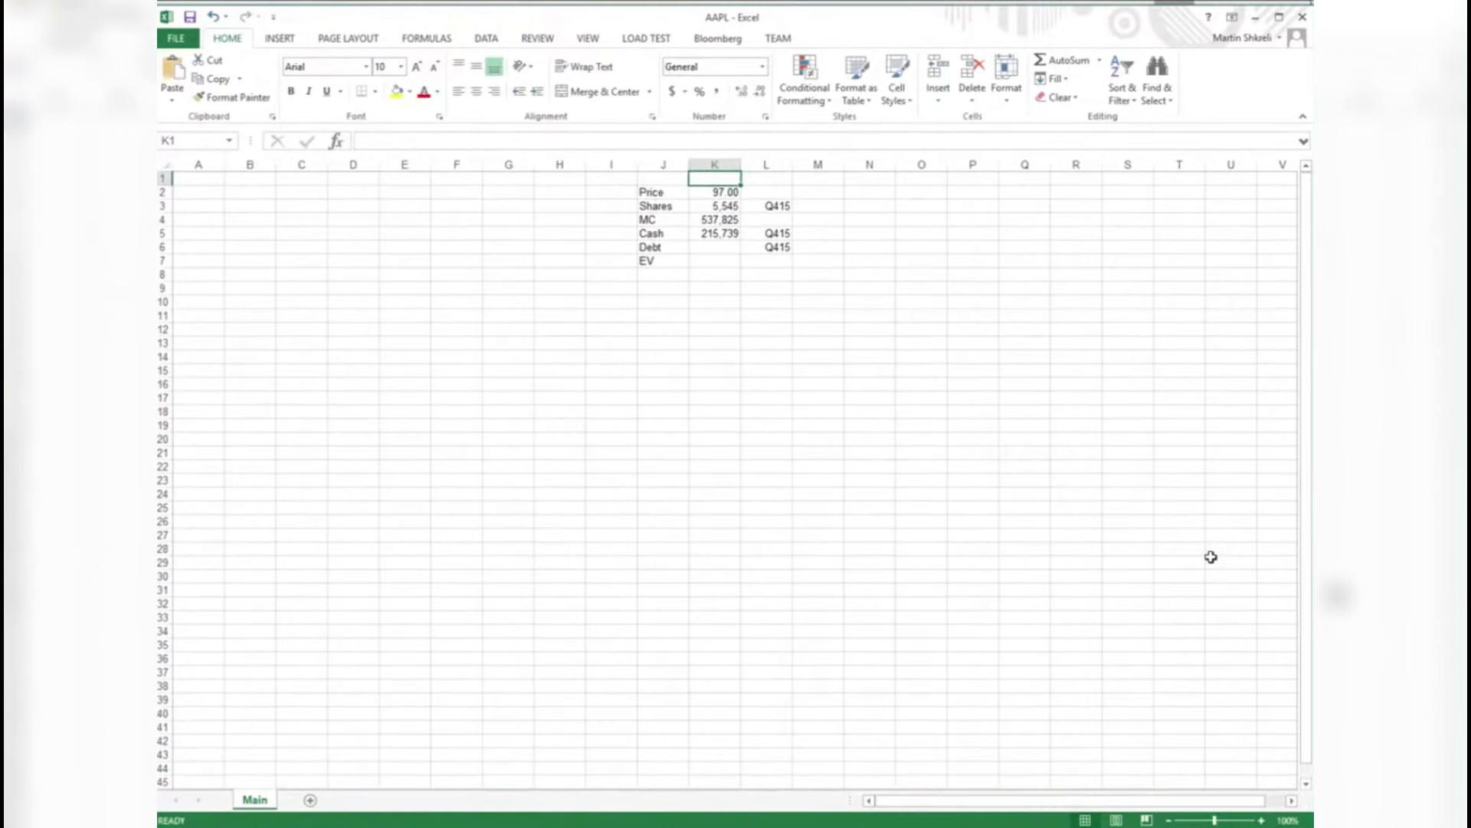
key("Home")
key("ctrl+Right")
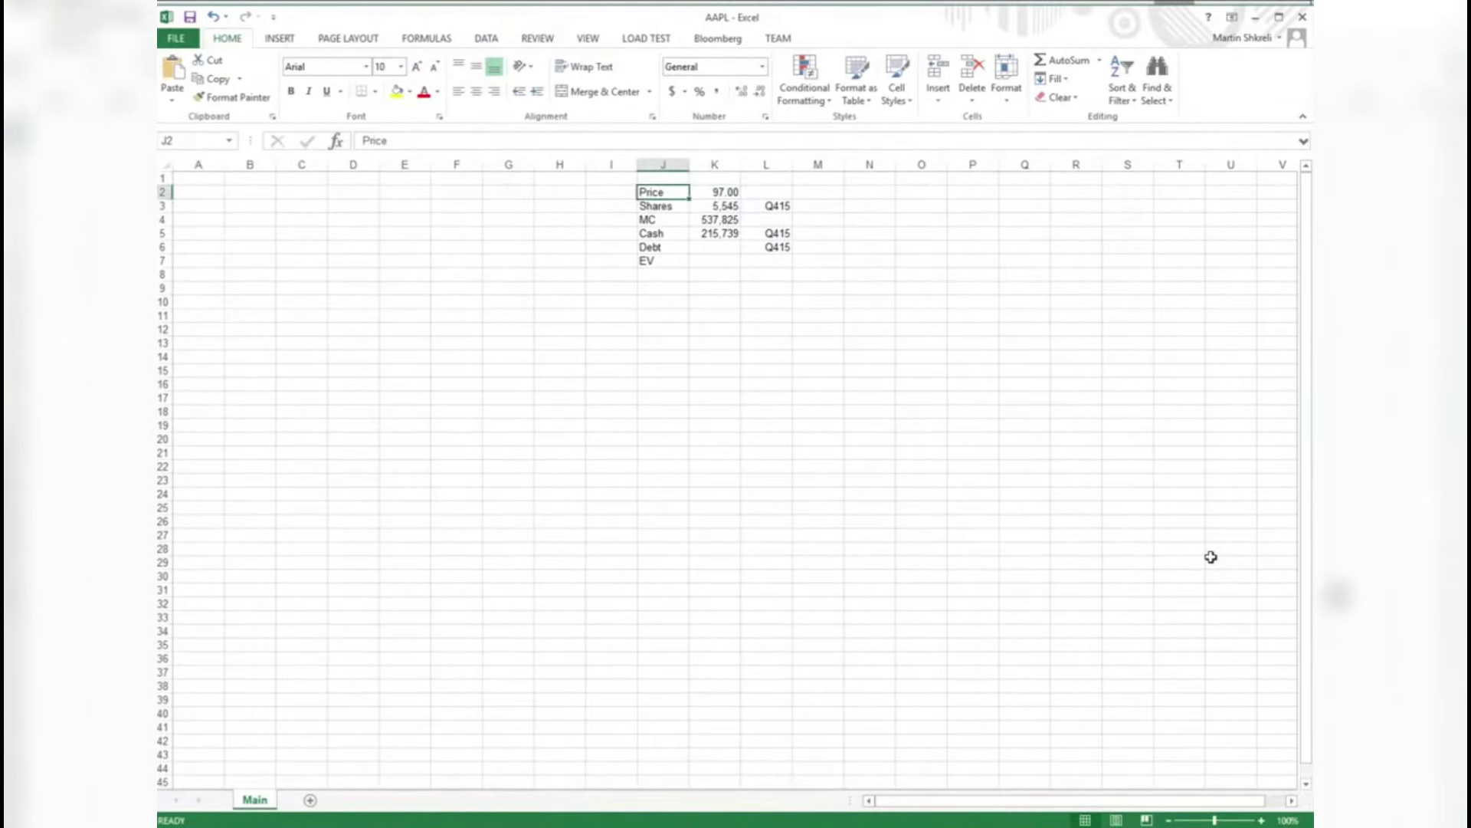
- Check the finance class live chat for answers about long-term marketable securities and return to the Form 10-Q
key("alt+Tab")
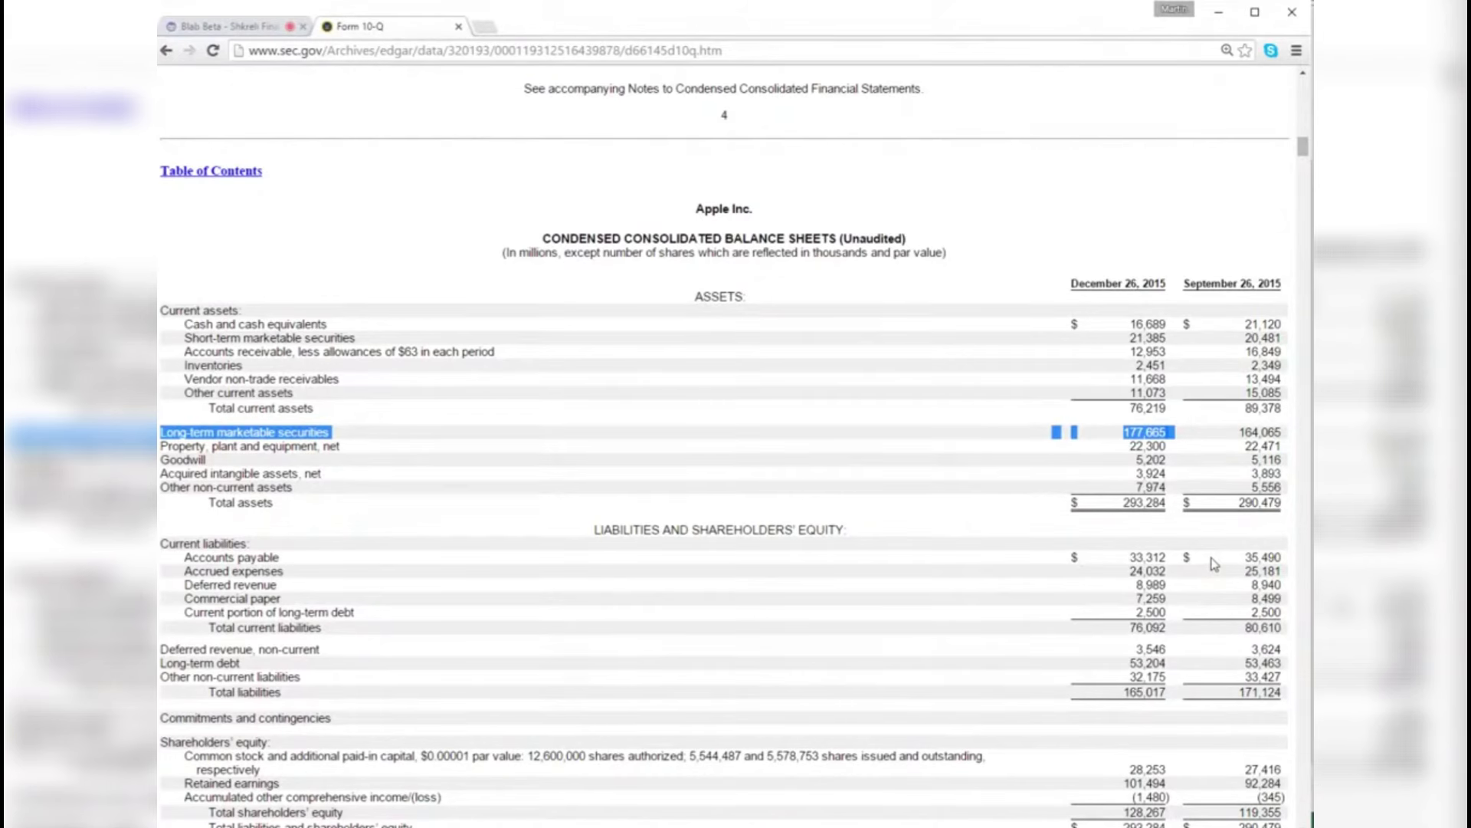
key("ctrl+Tab")
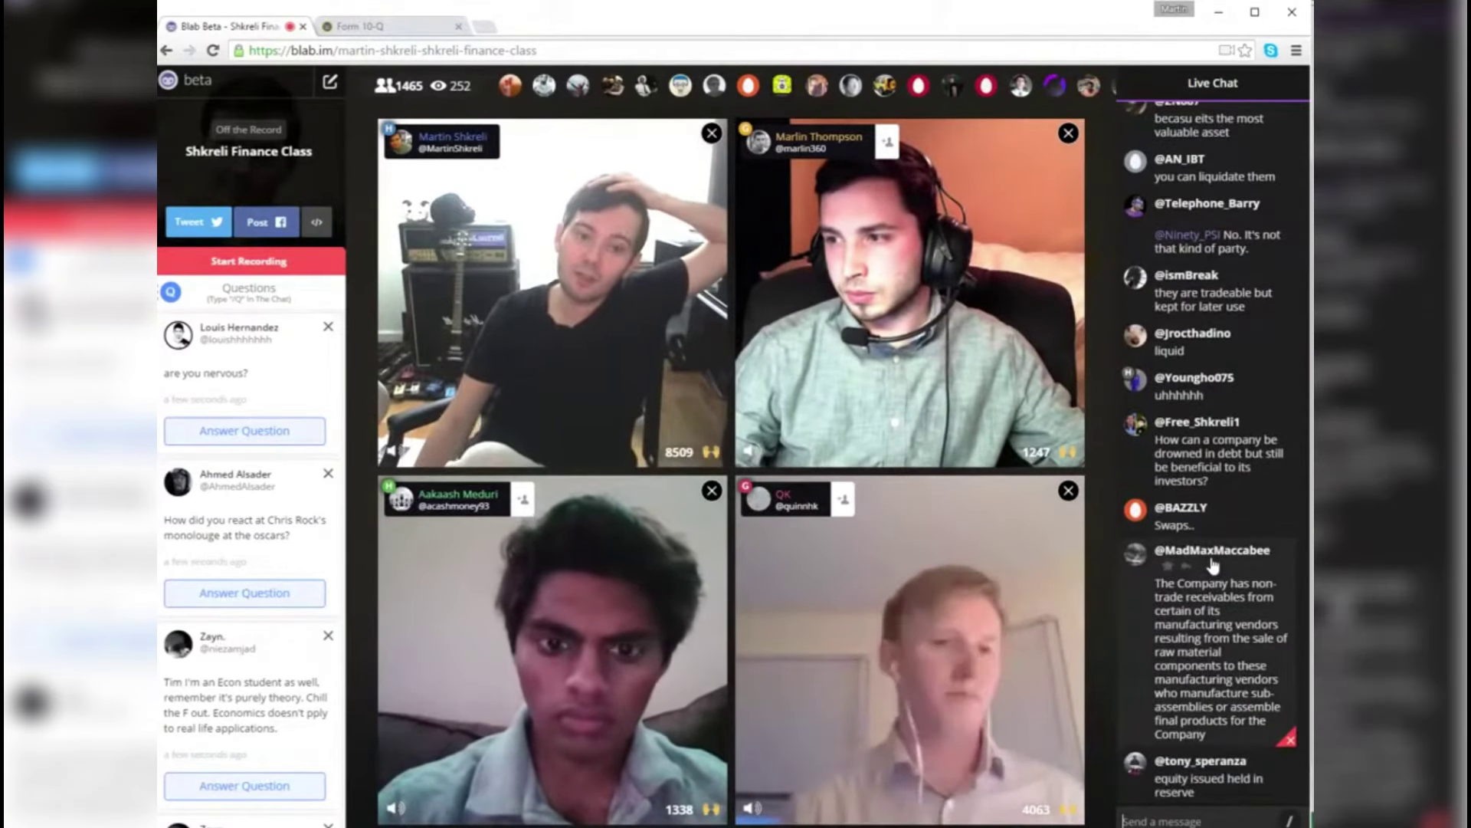
key("ctrl+Tab")
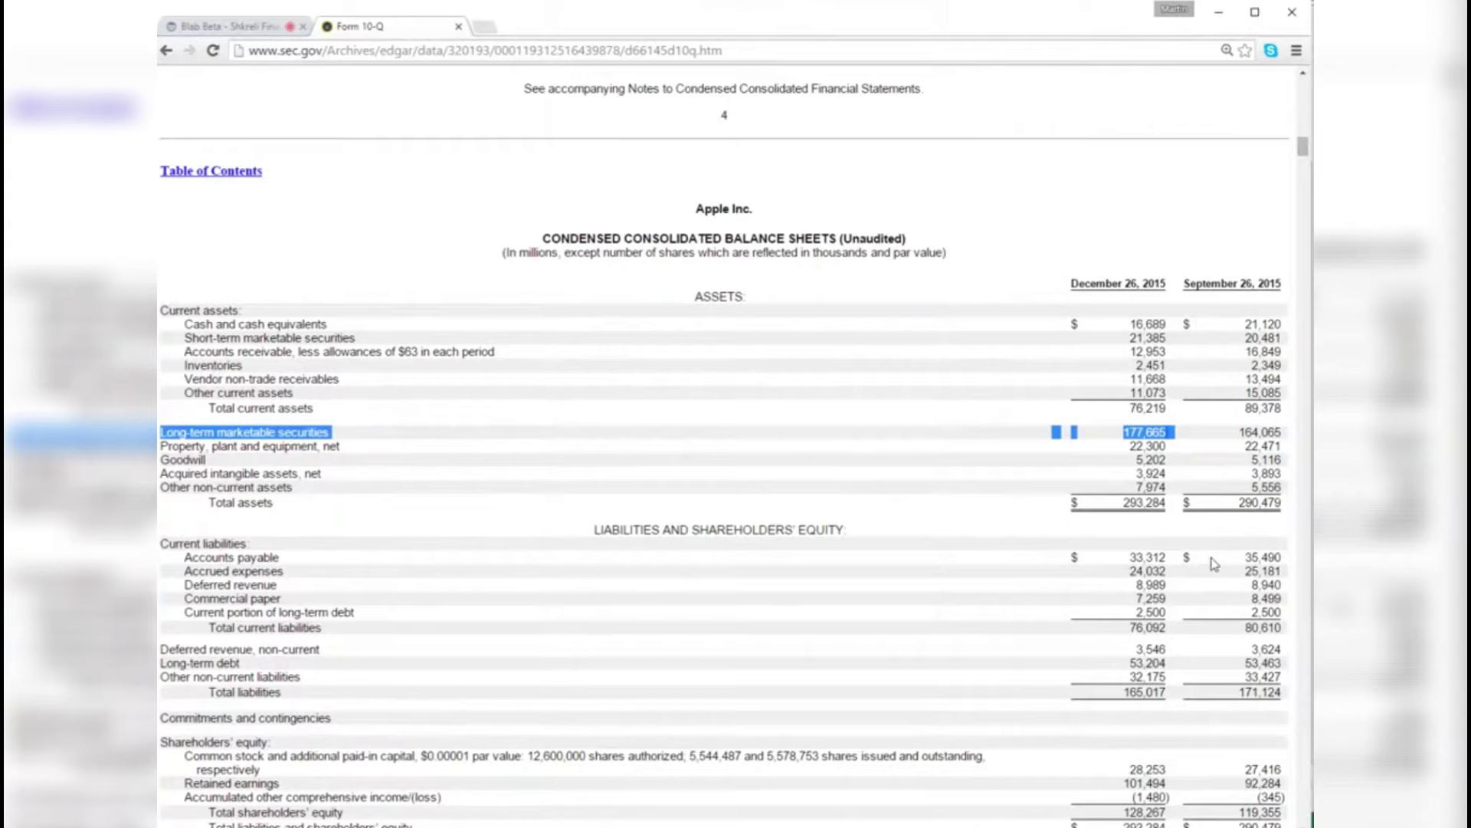
key("ctrl+Tab")
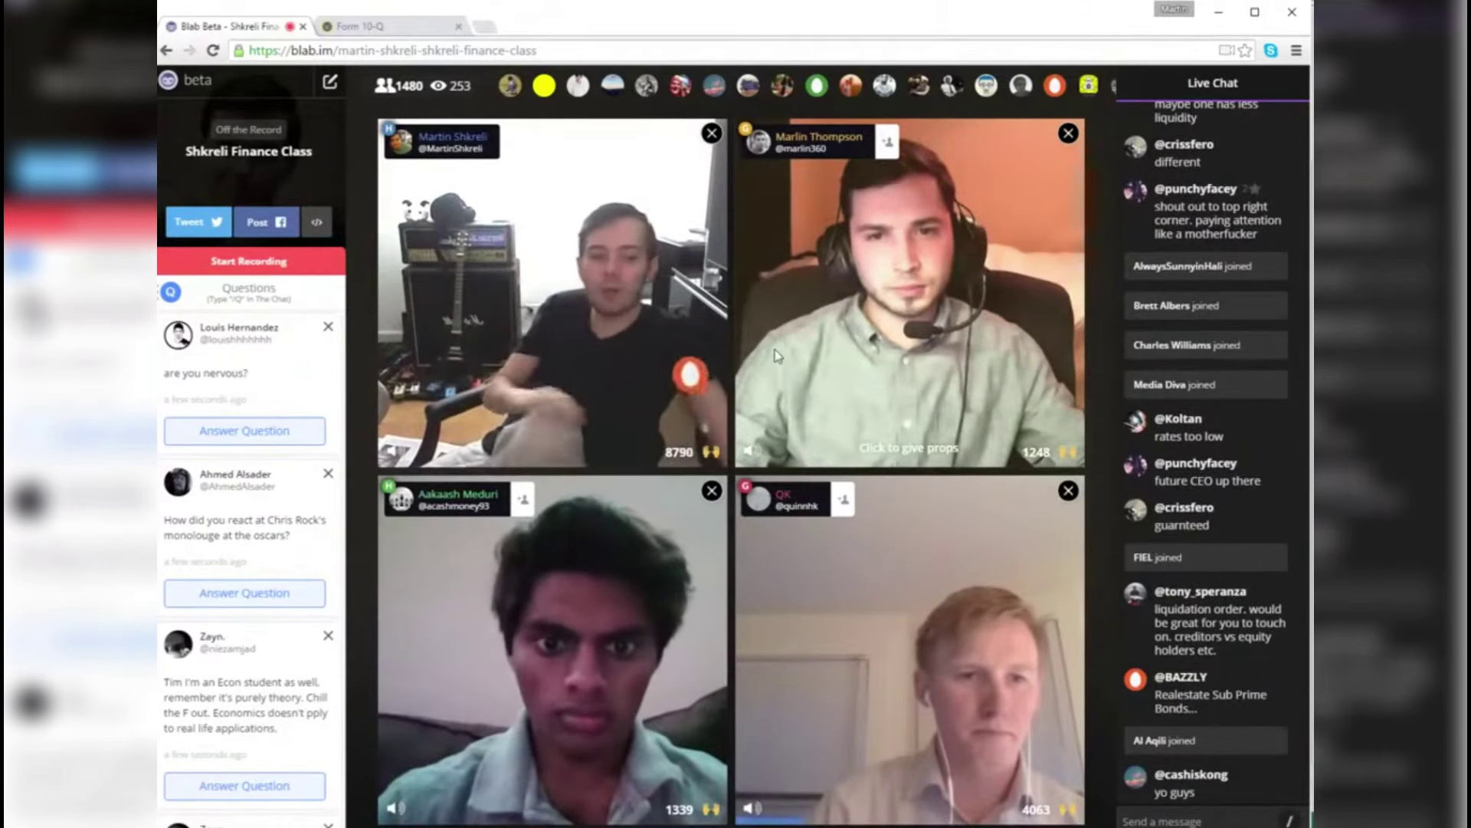
left_click(356, 28)
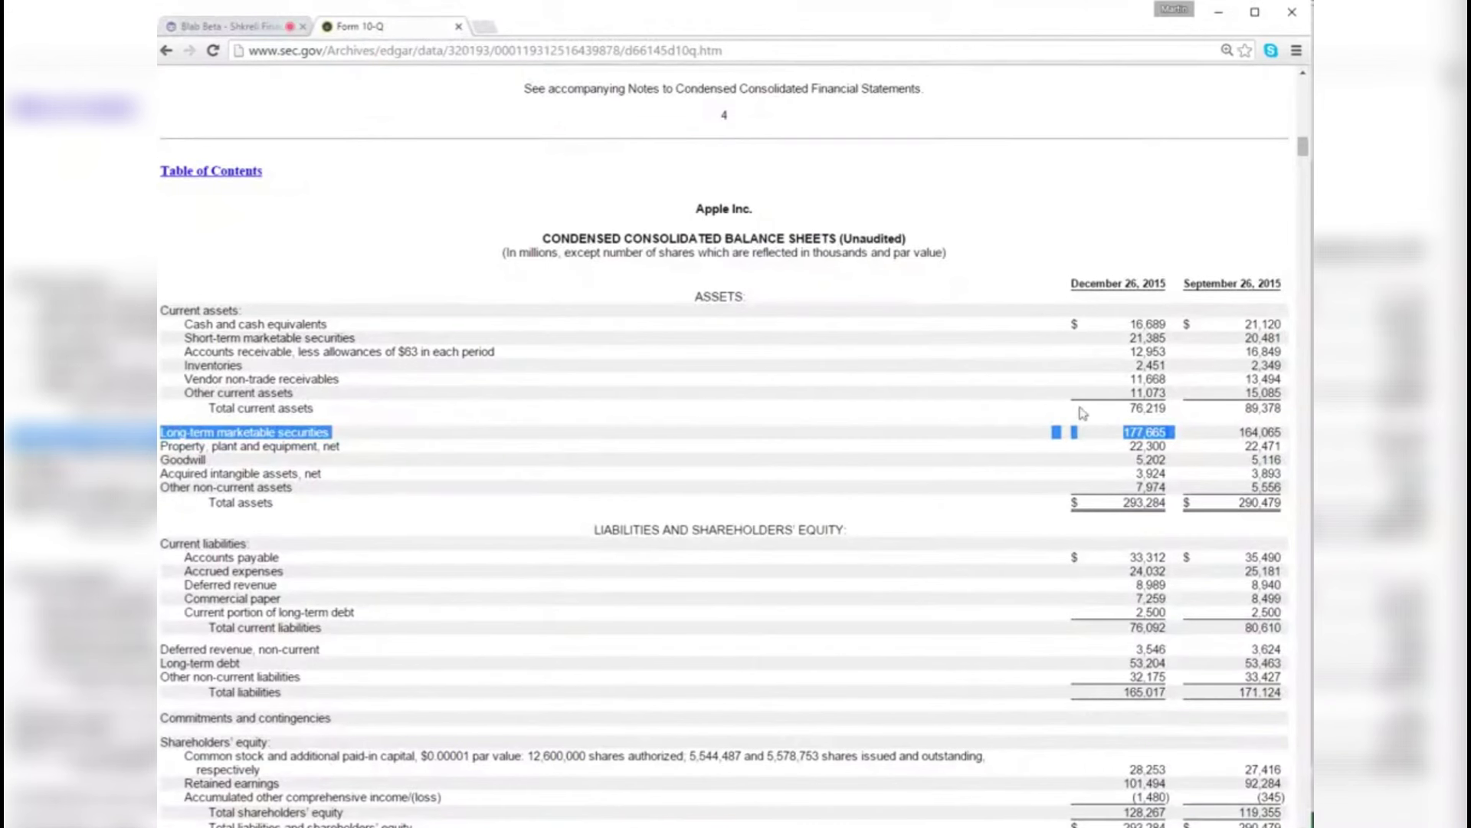
- Review the cash, short-term and long-term marketable securities lines in the 10-Q against the Cash formula in K5 of the AAPL workbook
left_click(1173, 434)
left_click_drag(1162, 434, 490, 408)
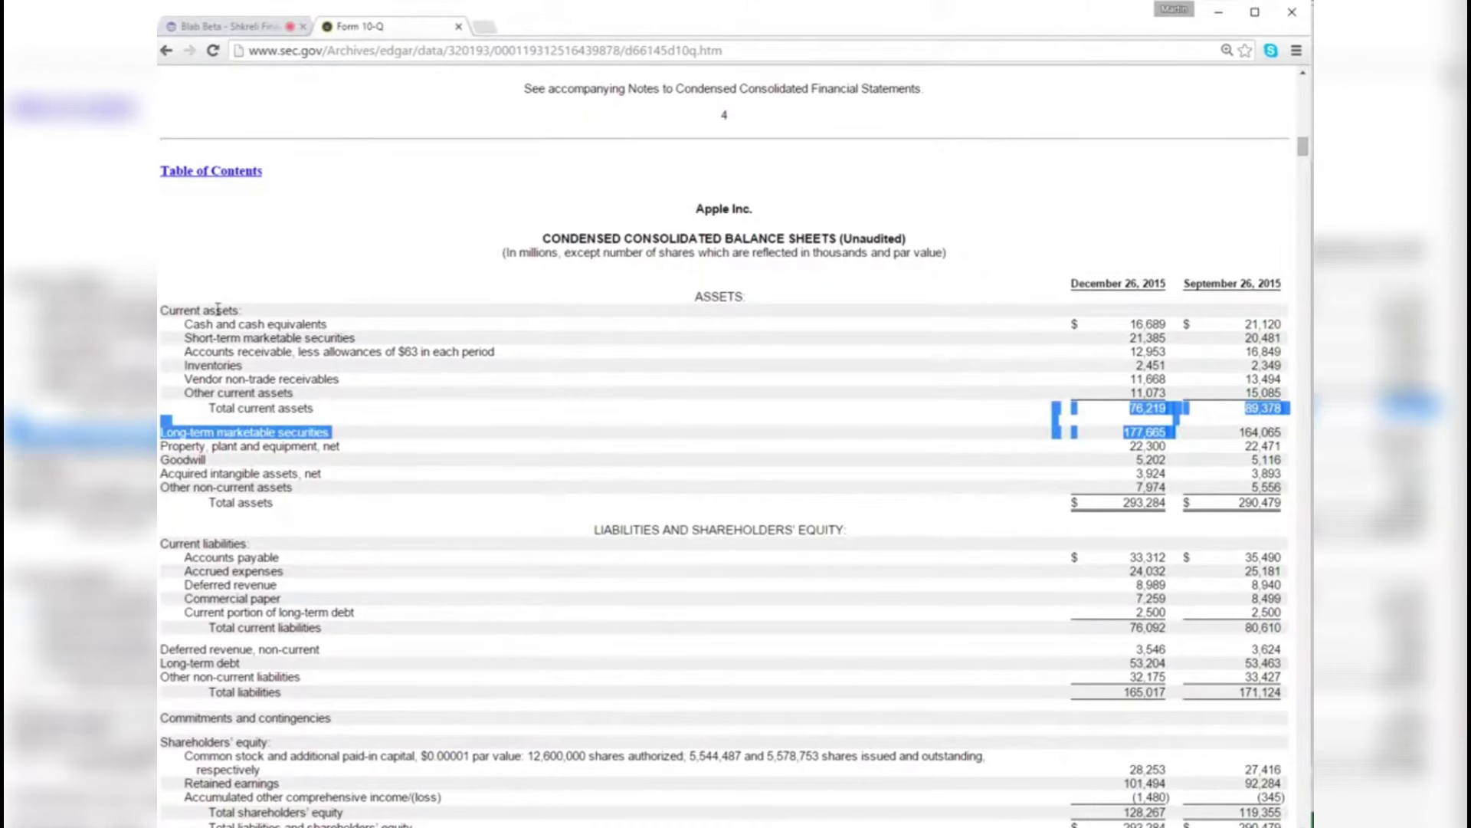
left_click_drag(237, 338, 1153, 325)
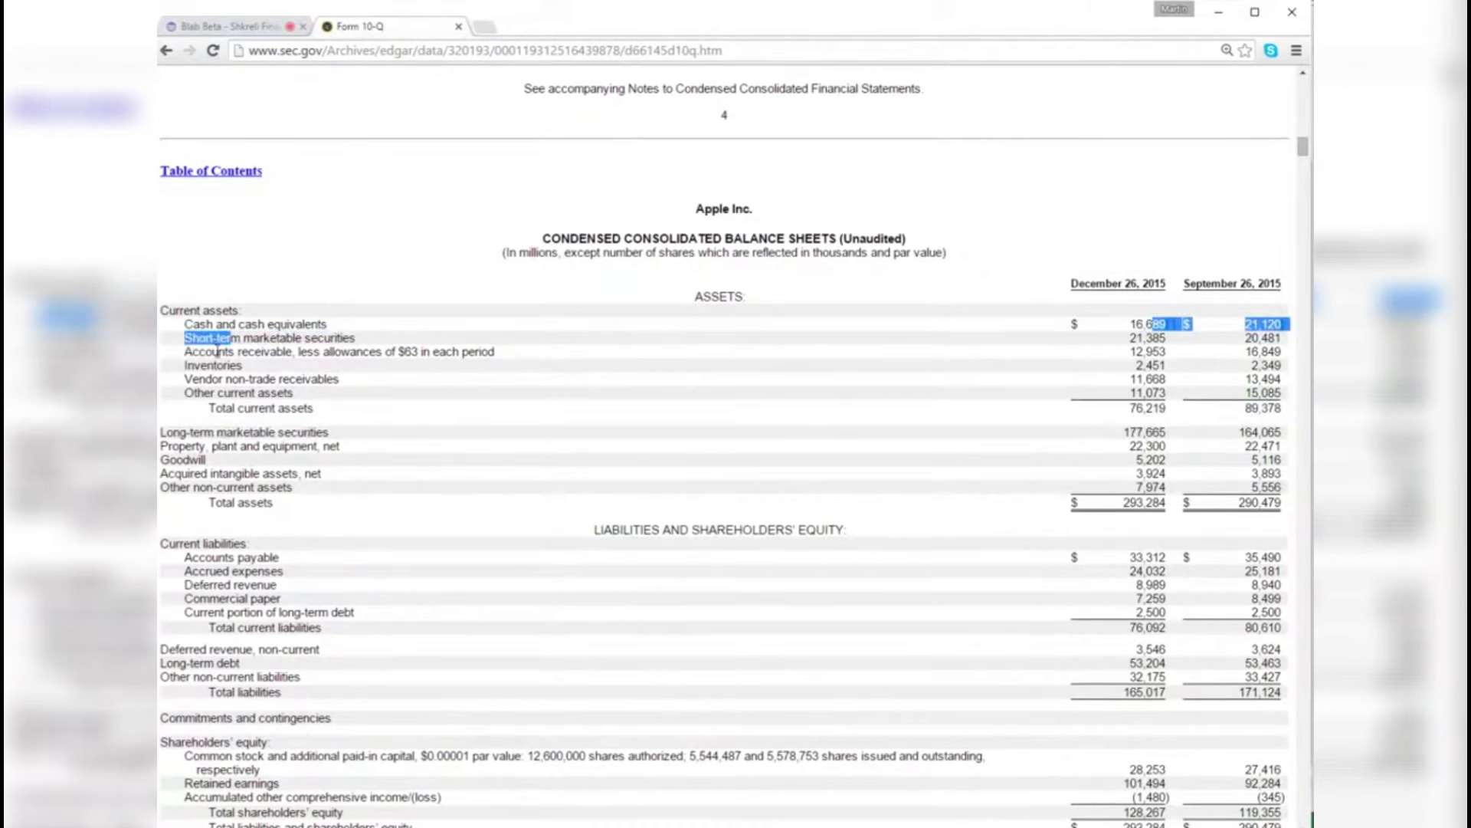
left_click_drag(199, 338, 888, 351)
left_click_drag(1172, 347, 1179, 334)
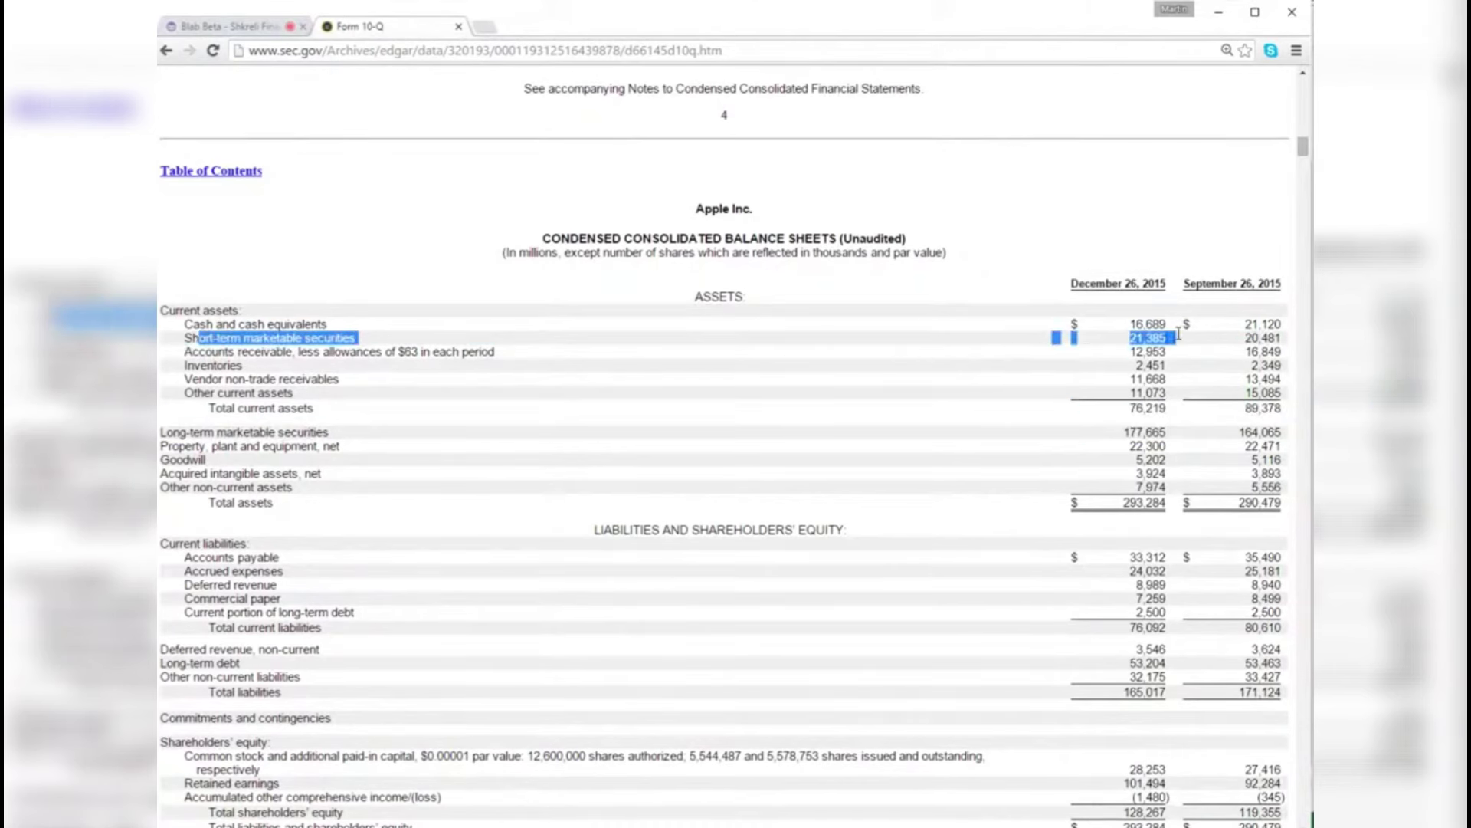
left_click_drag(172, 426, 1169, 437)
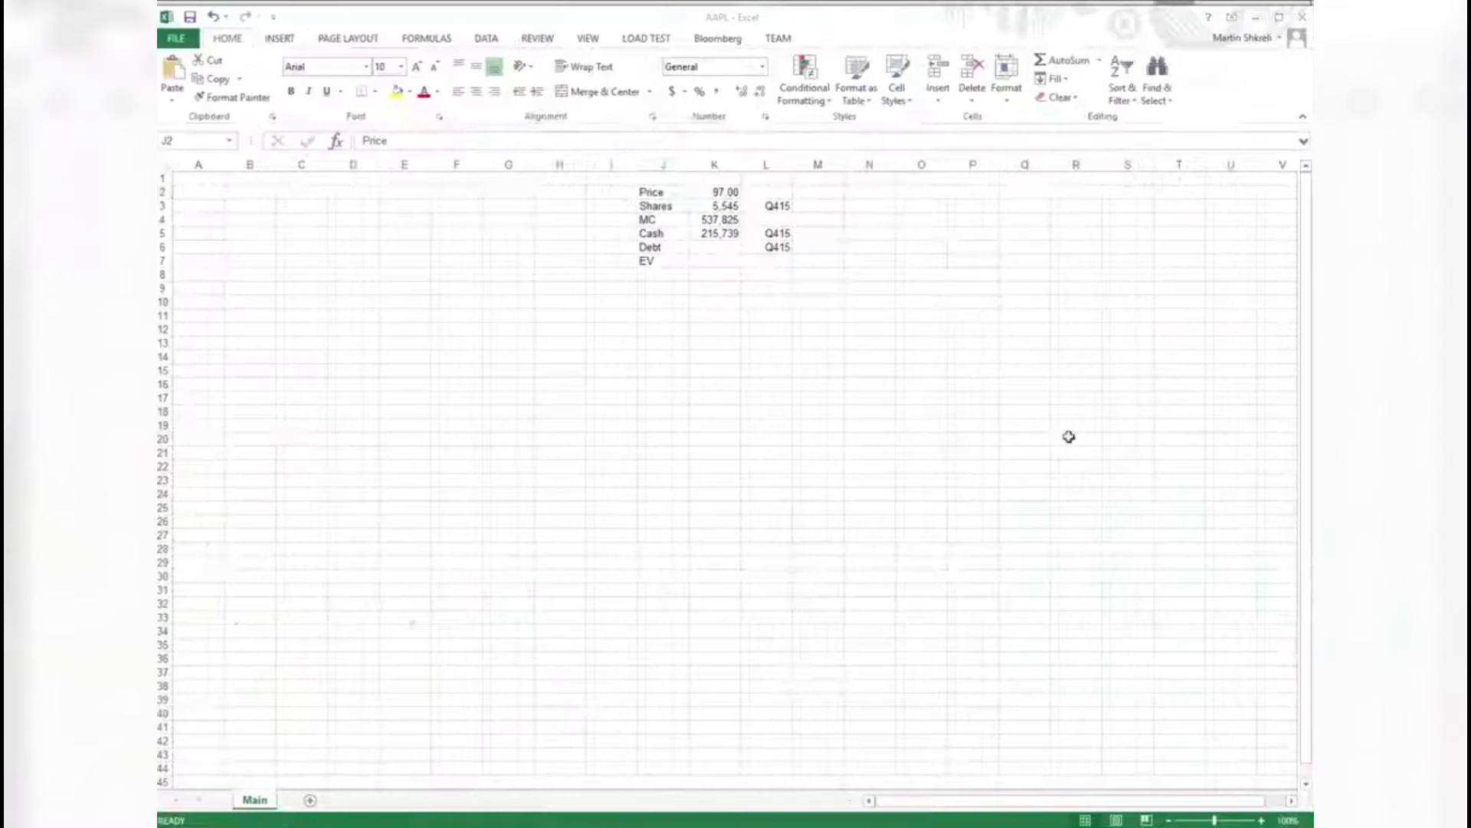
left_click(717, 233)
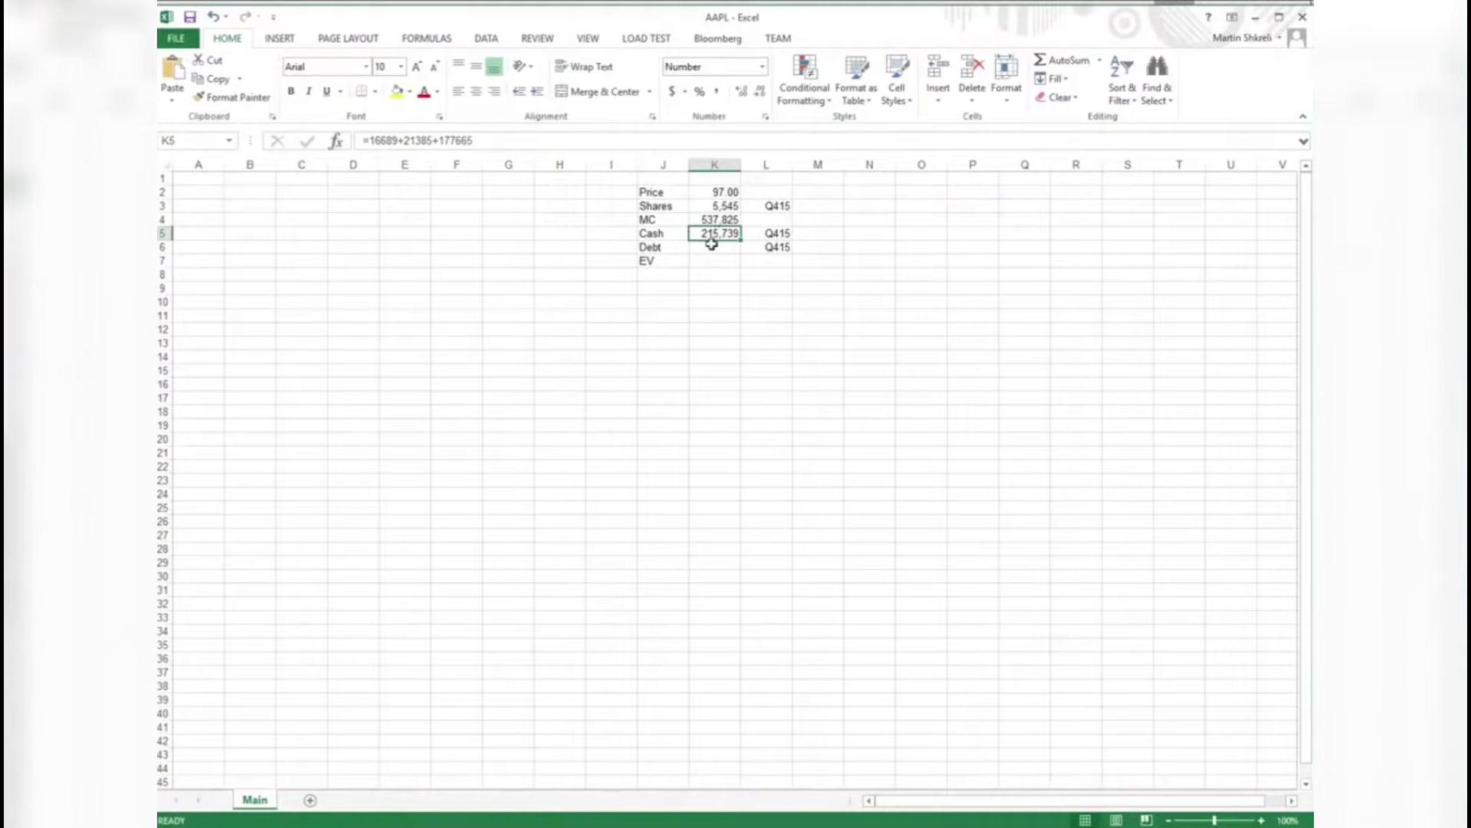
key("alt+Tab")
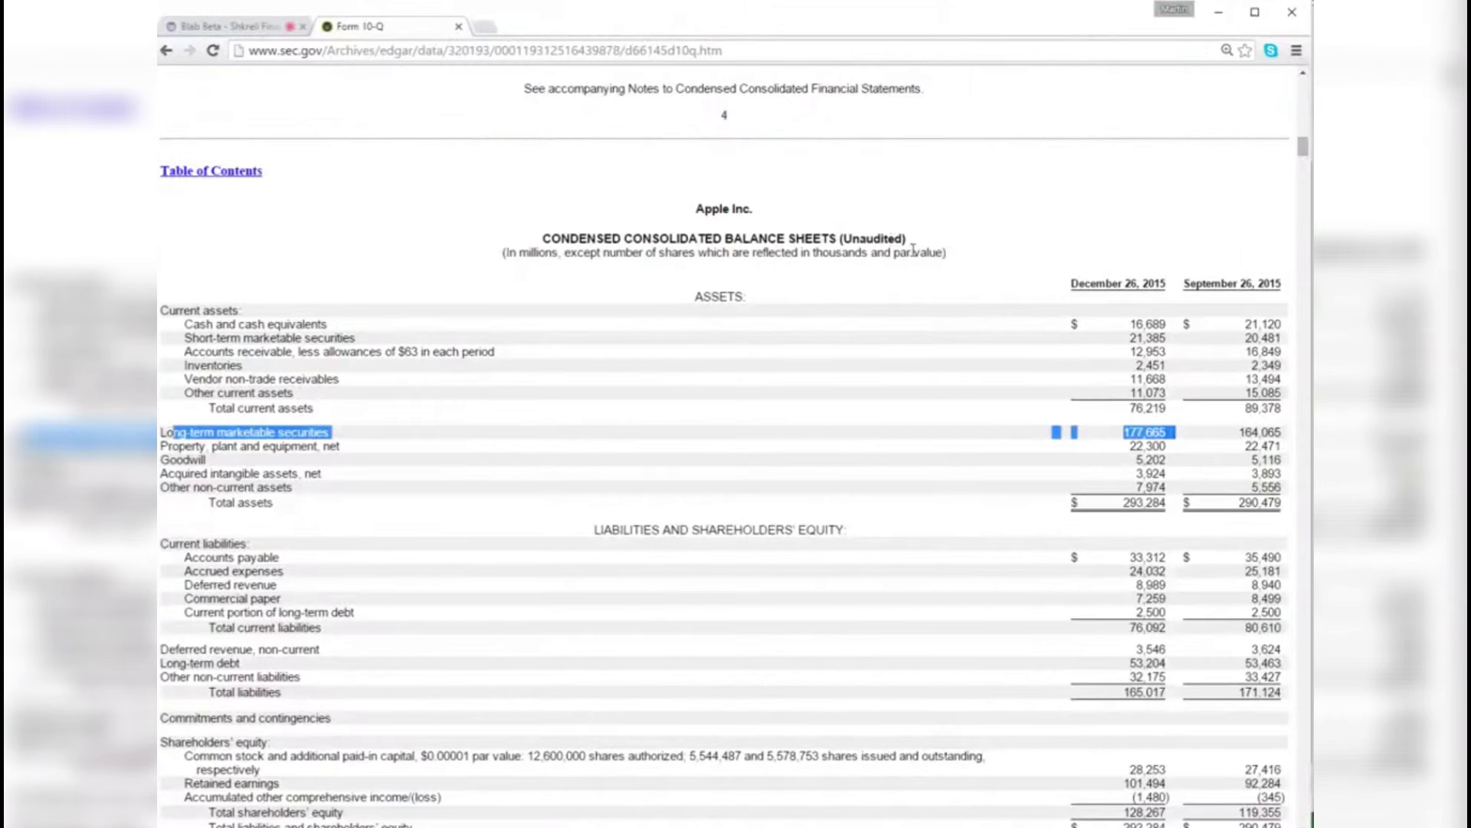
- Examine the Property, plant and equipment line in the balance sheet and check the live chat for viewers' responses
key("ctrl+shift+Tab")
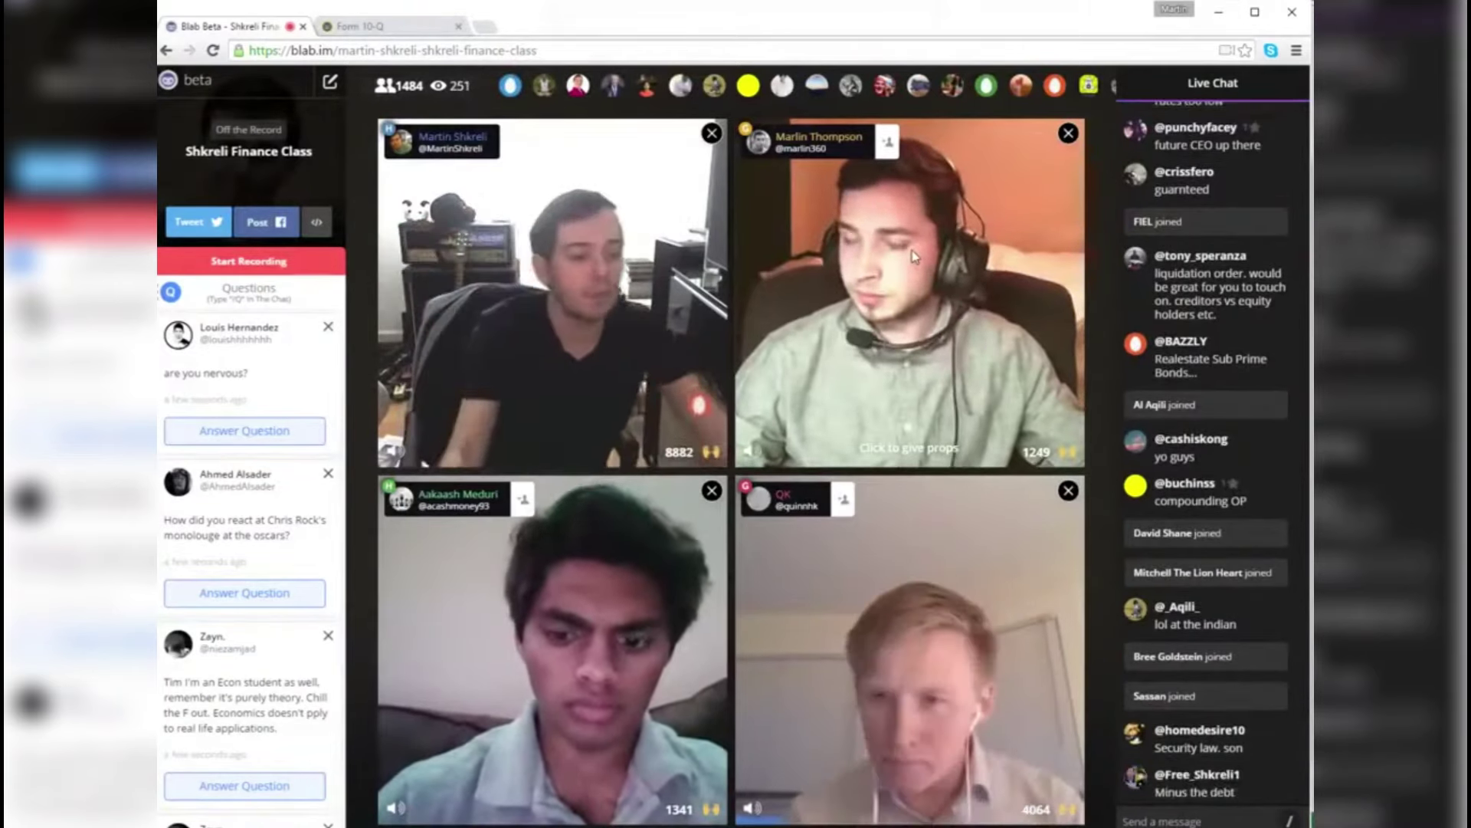
key("ctrl+Tab")
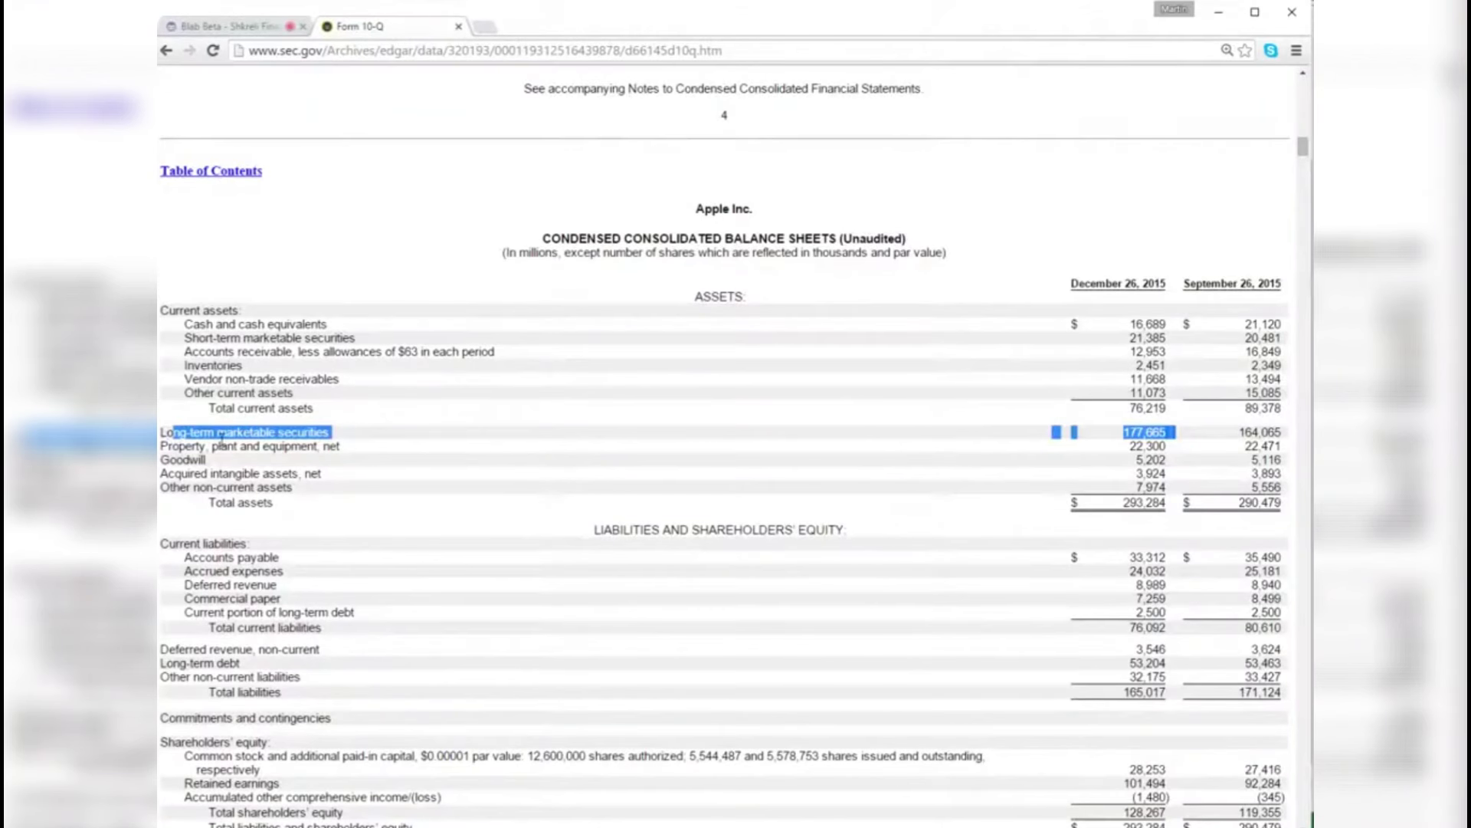
left_click_drag(228, 446, 1155, 454)
left_click_drag(187, 433, 161, 446)
key("ctrl+Tab")
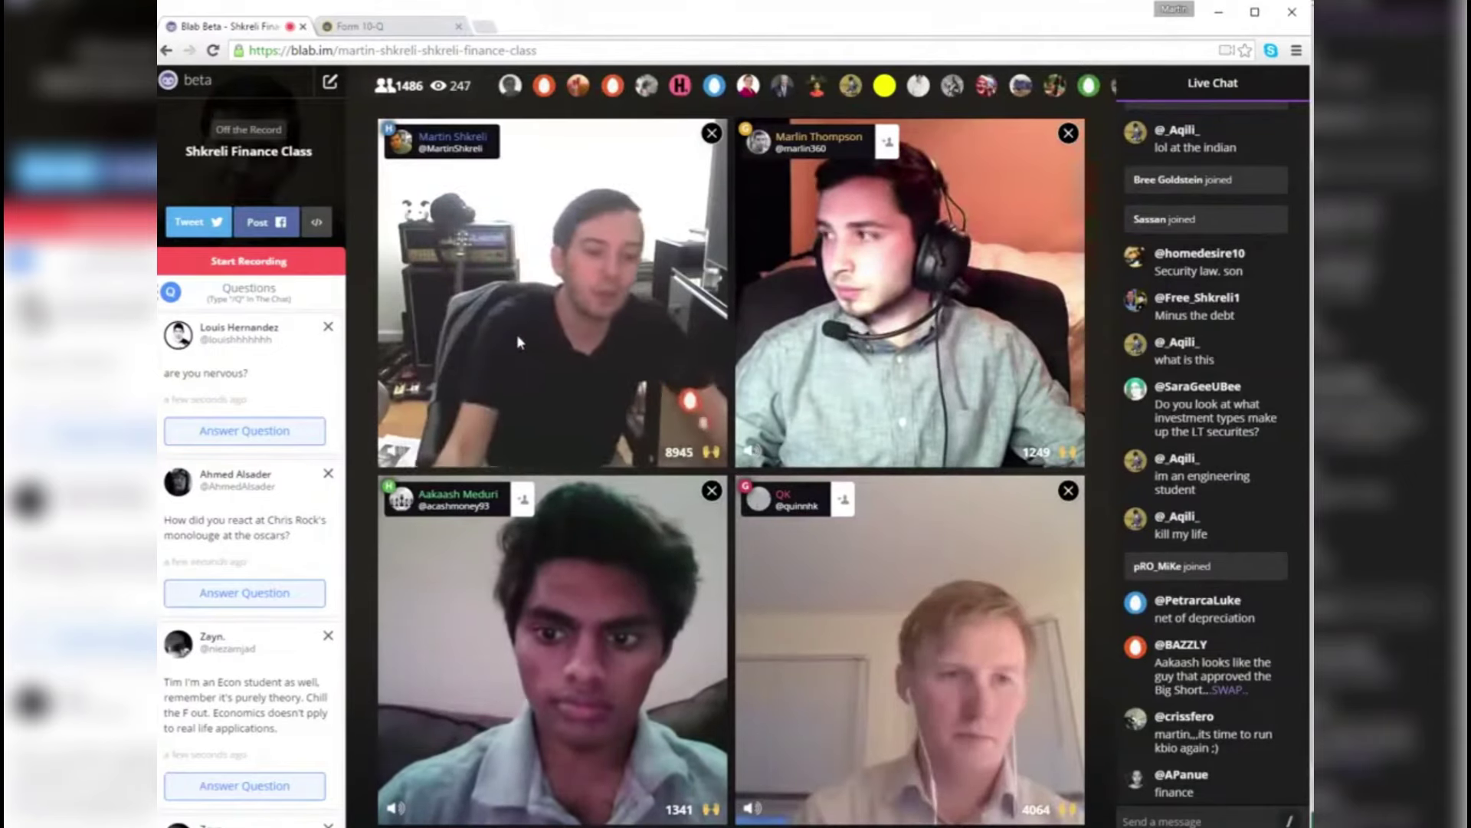
key("ctrl+Tab")
- Highlight the Goodwill and Acquired intangible assets lines in the balance sheet
left_click_drag(177, 460, 298, 474)
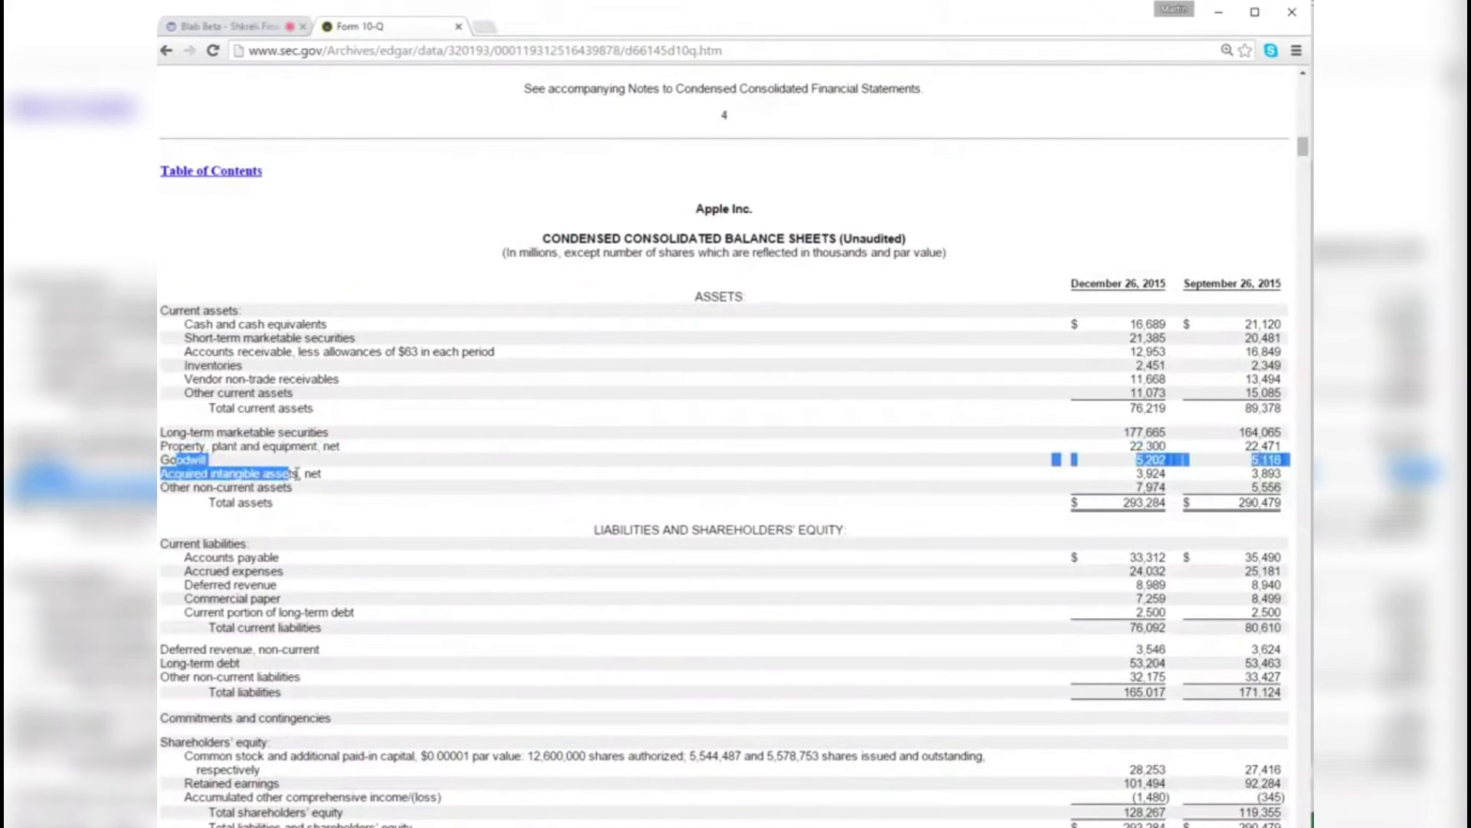
left_click_drag(518, 464, 1166, 473)
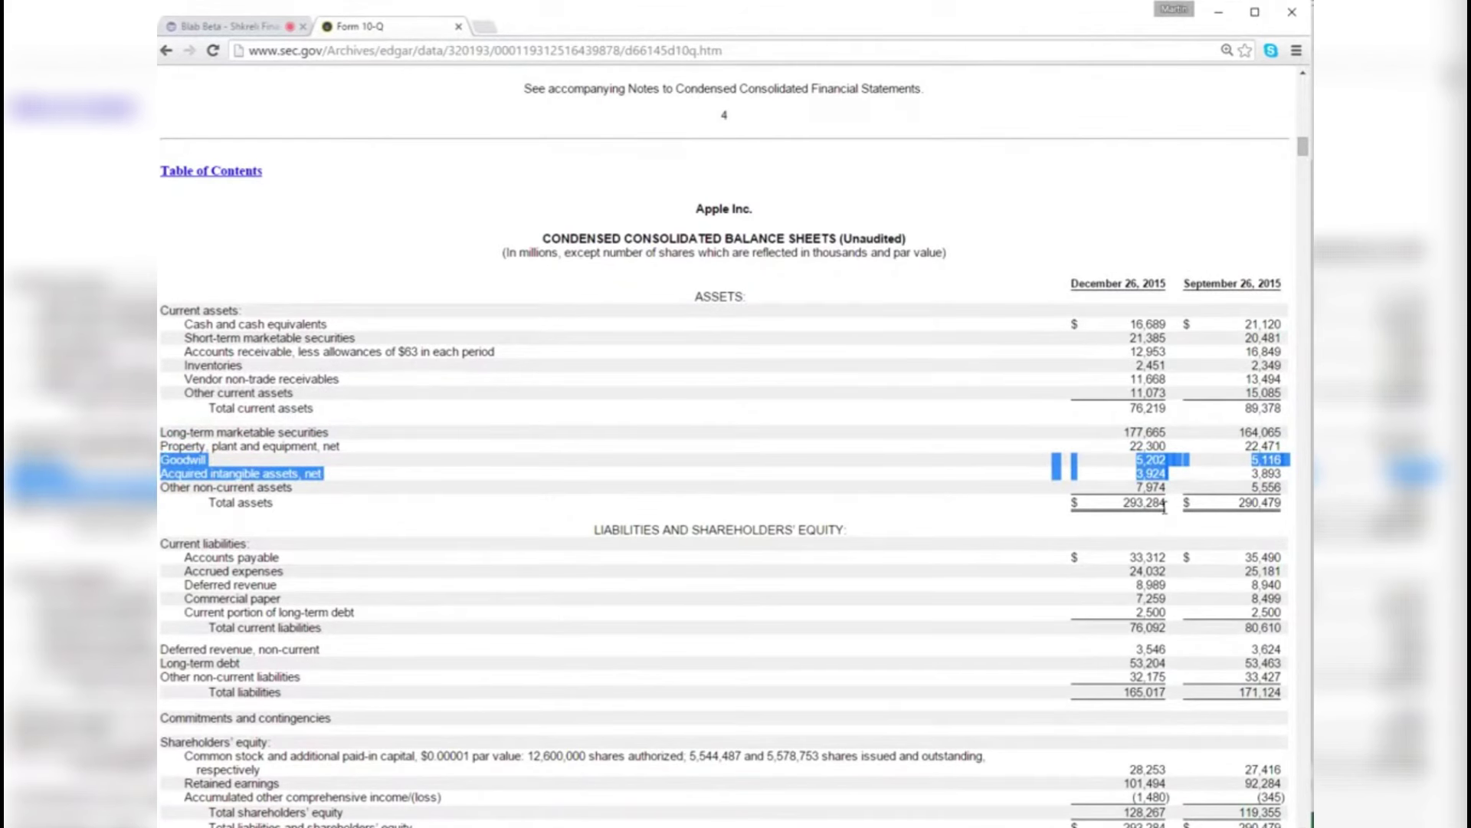
left_click(1170, 475)
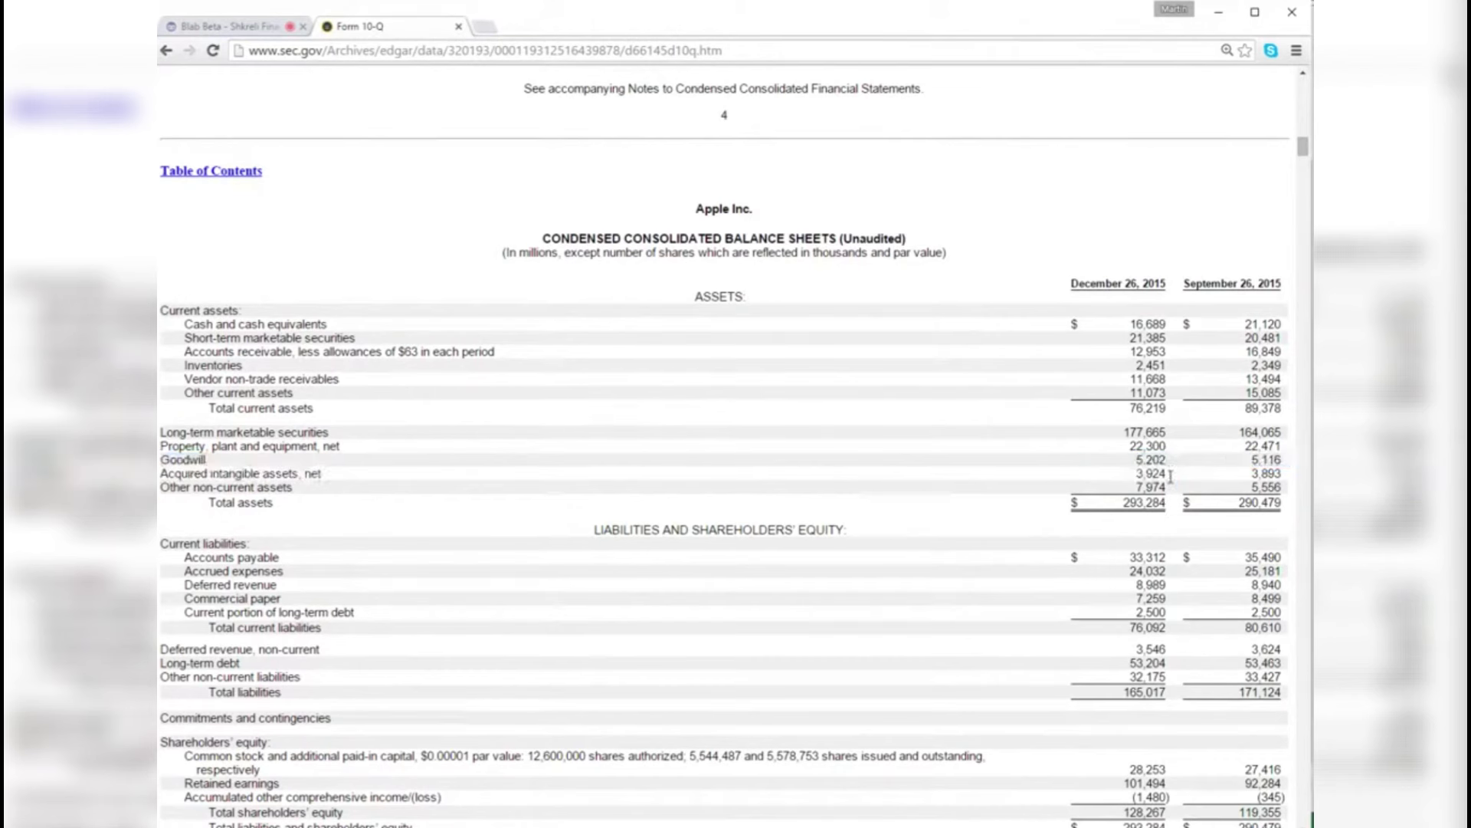
left_click_drag(1164, 472, 1127, 463)
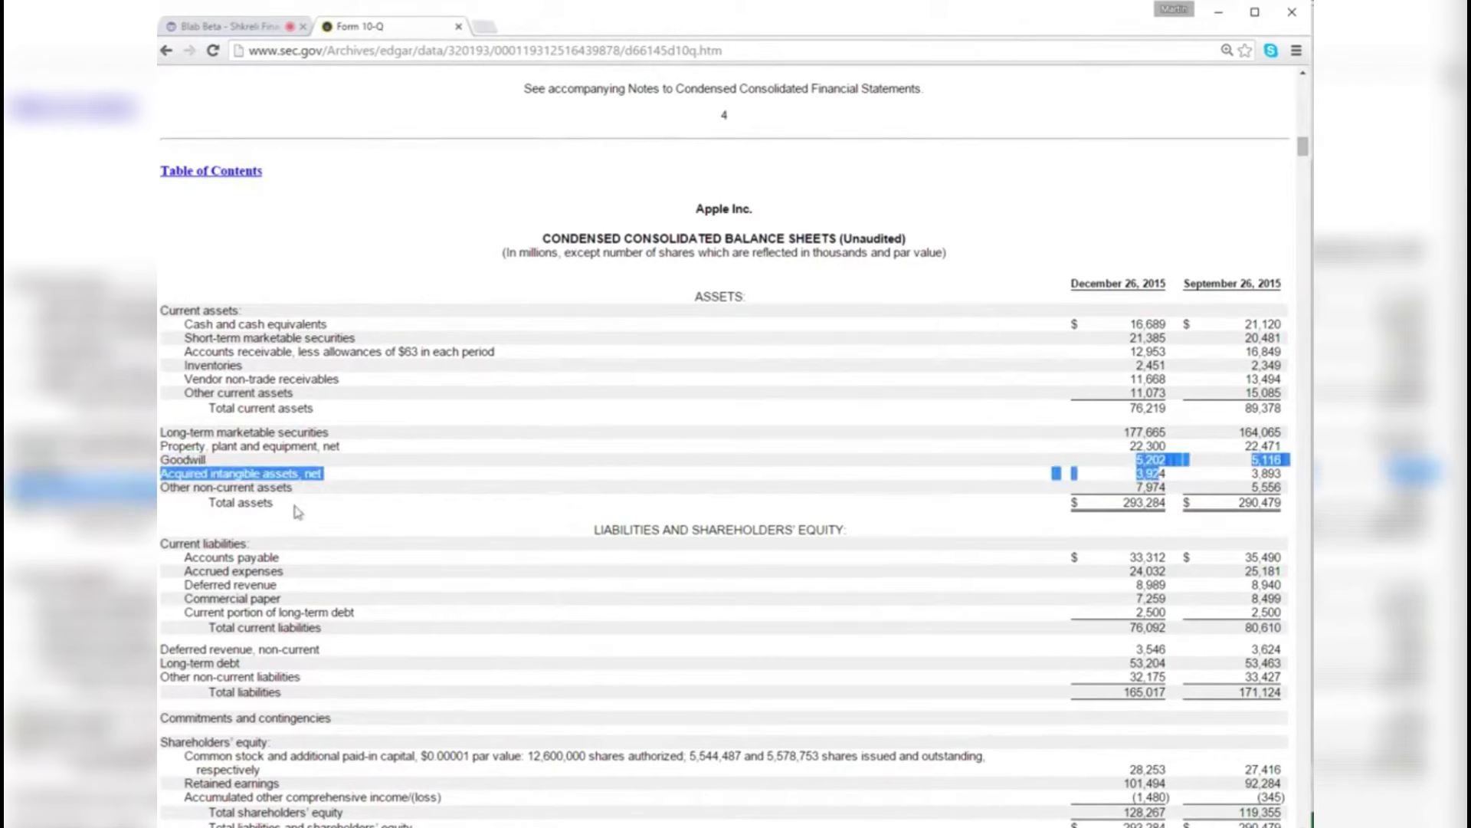
- Compare Other non-current assets with Other current assets, and highlight the whole assets section down to Total assets
left_click_drag(168, 487, 1174, 487)
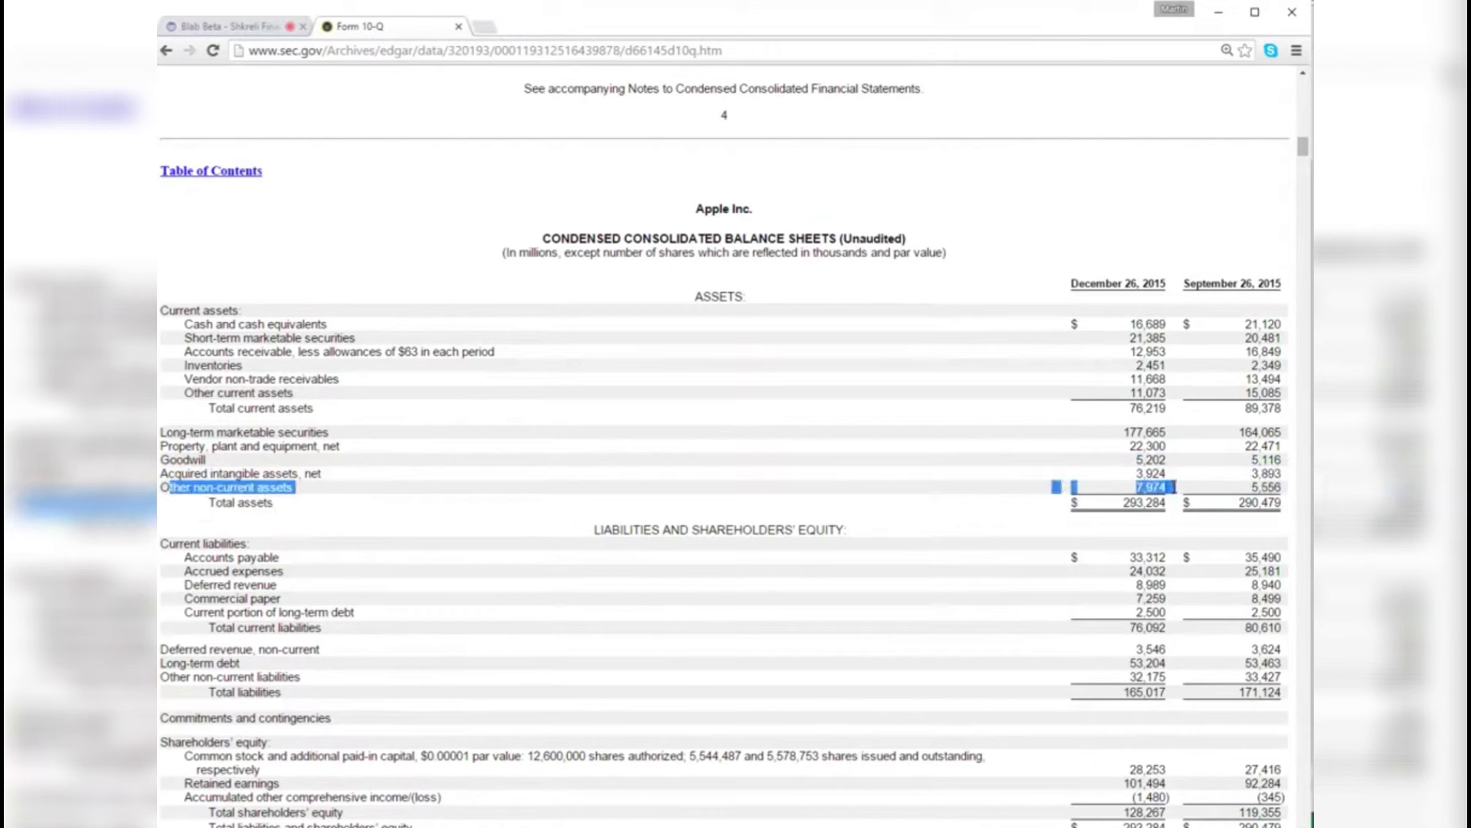
left_click(195, 392)
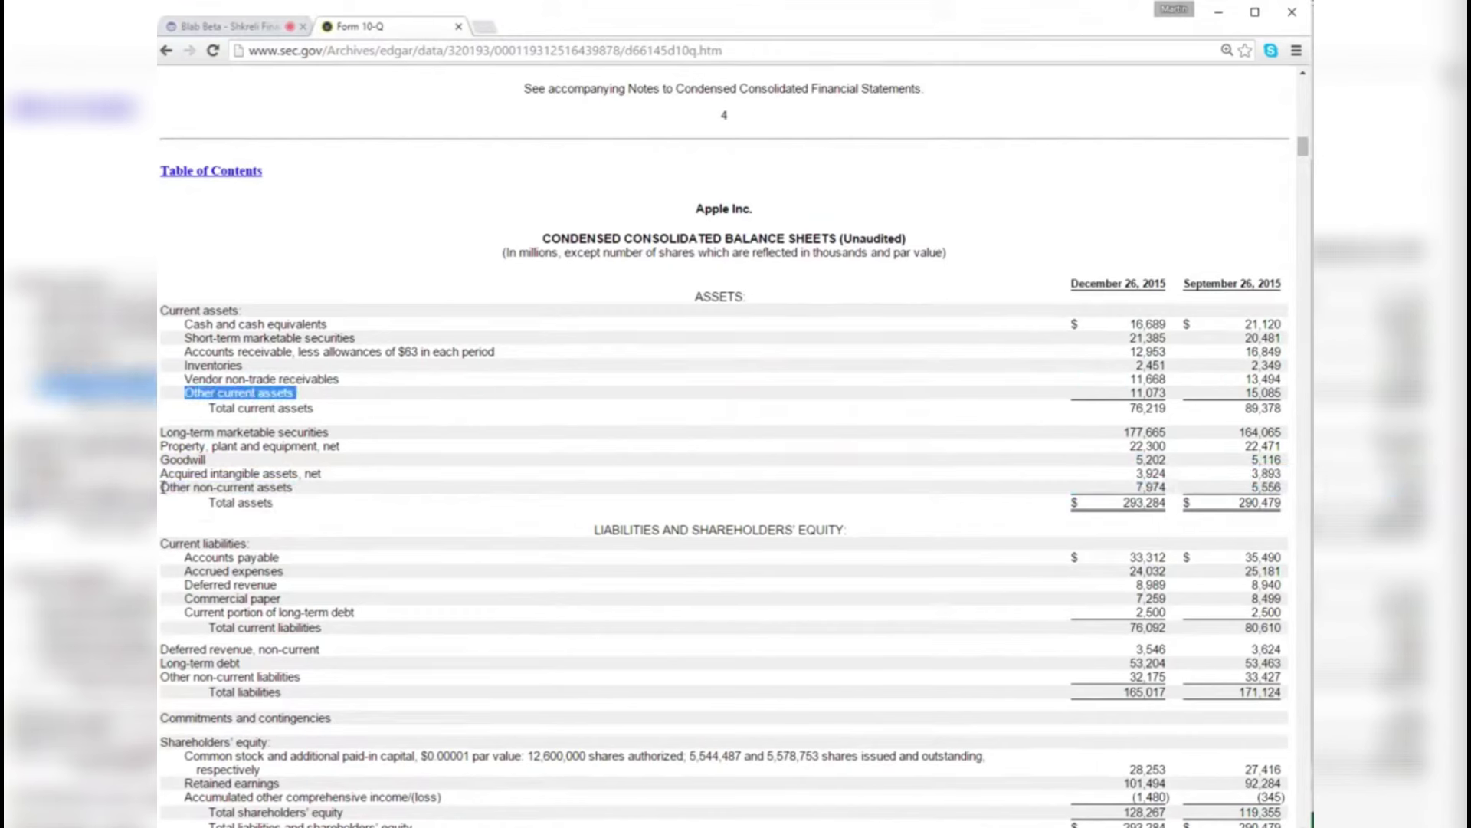
left_click_drag(161, 488, 340, 488)
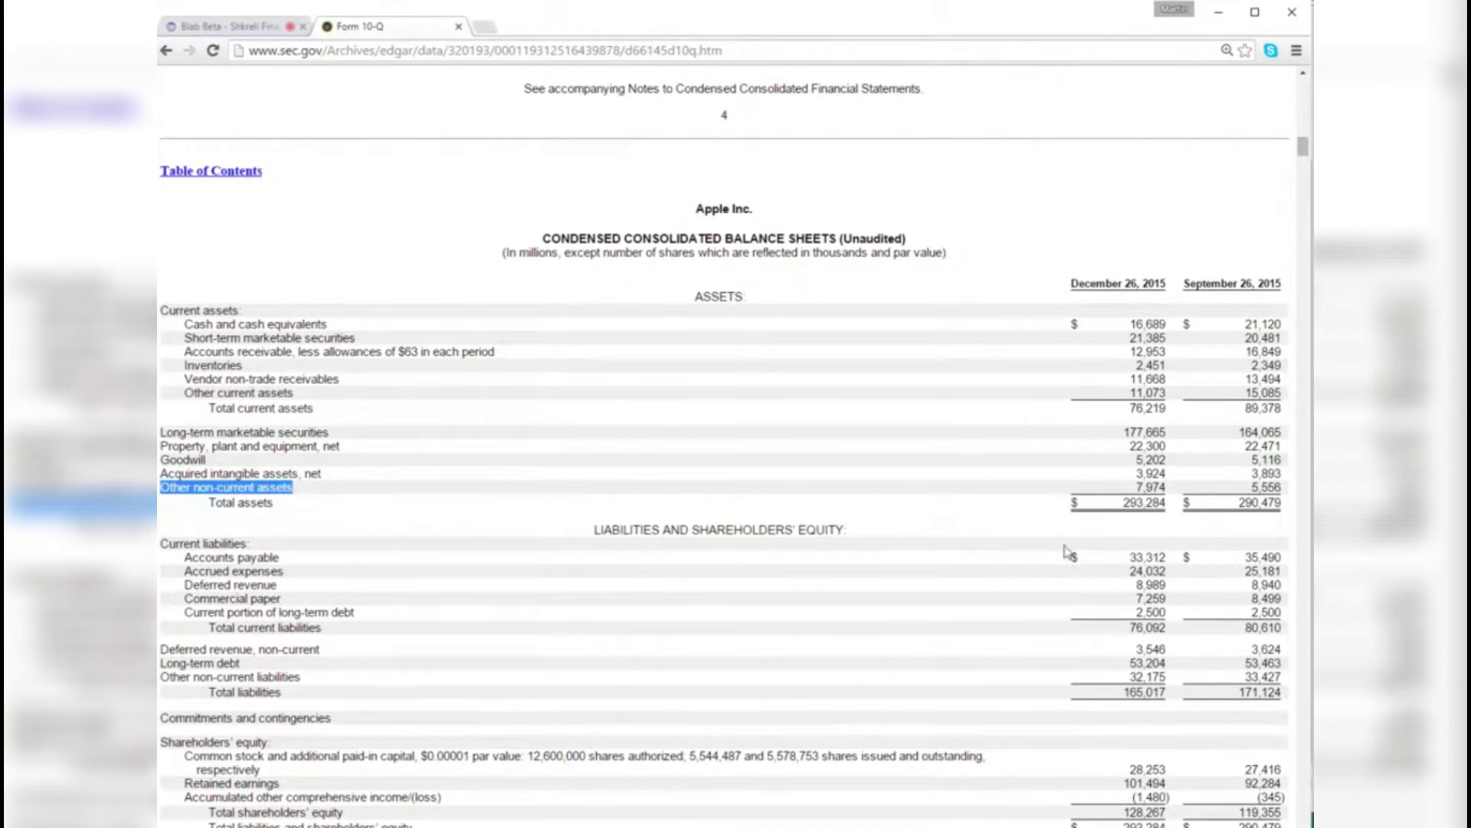
left_click_drag(1164, 502, 697, 222)
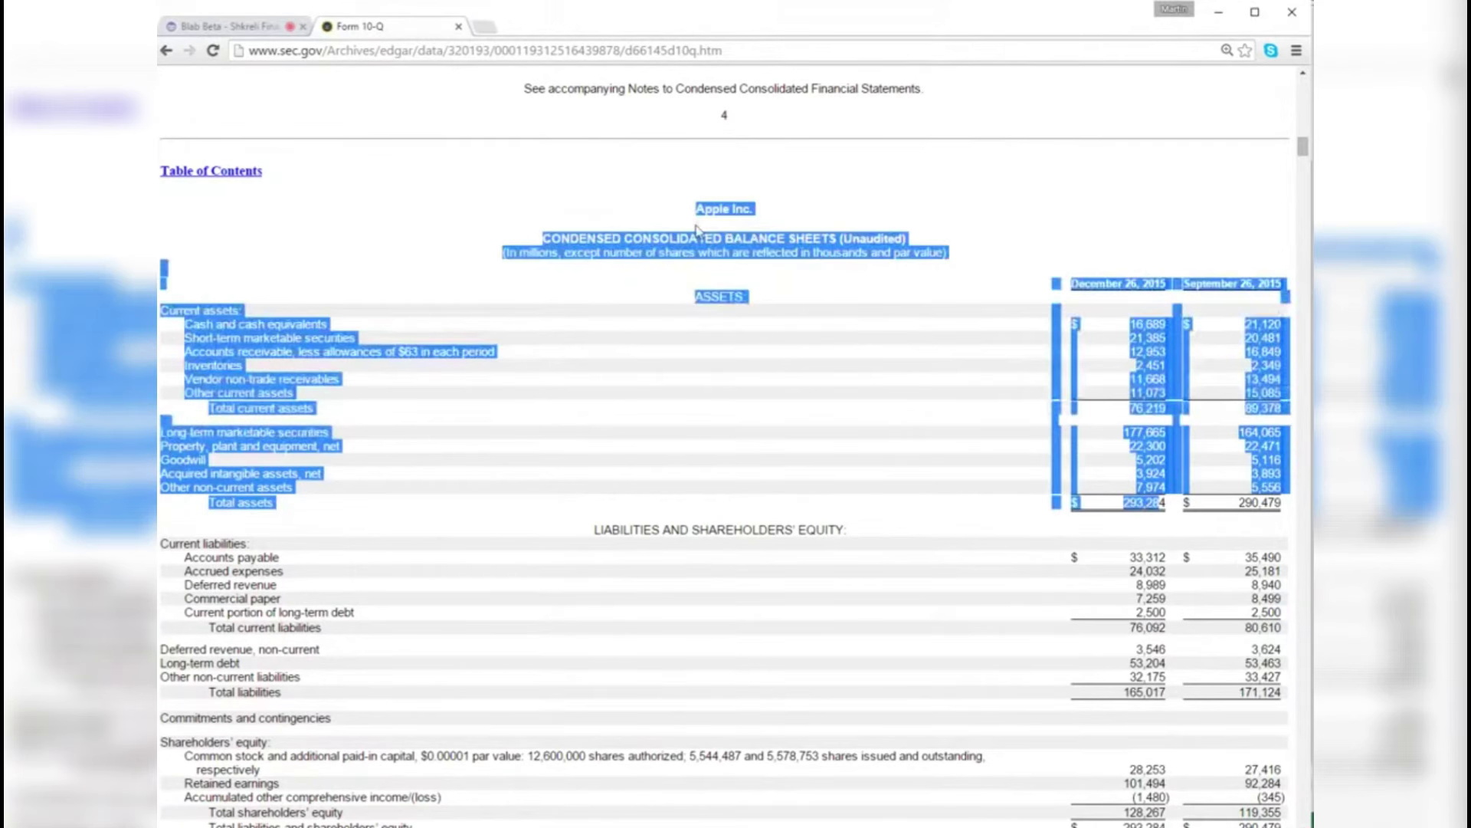
left_click(697, 222)
- Review the handwritten Balance Sheet asset notes in Paint and return to the finance class live chat in the browser
left_click(168, 826)
scroll(510, 580, "up", 5)
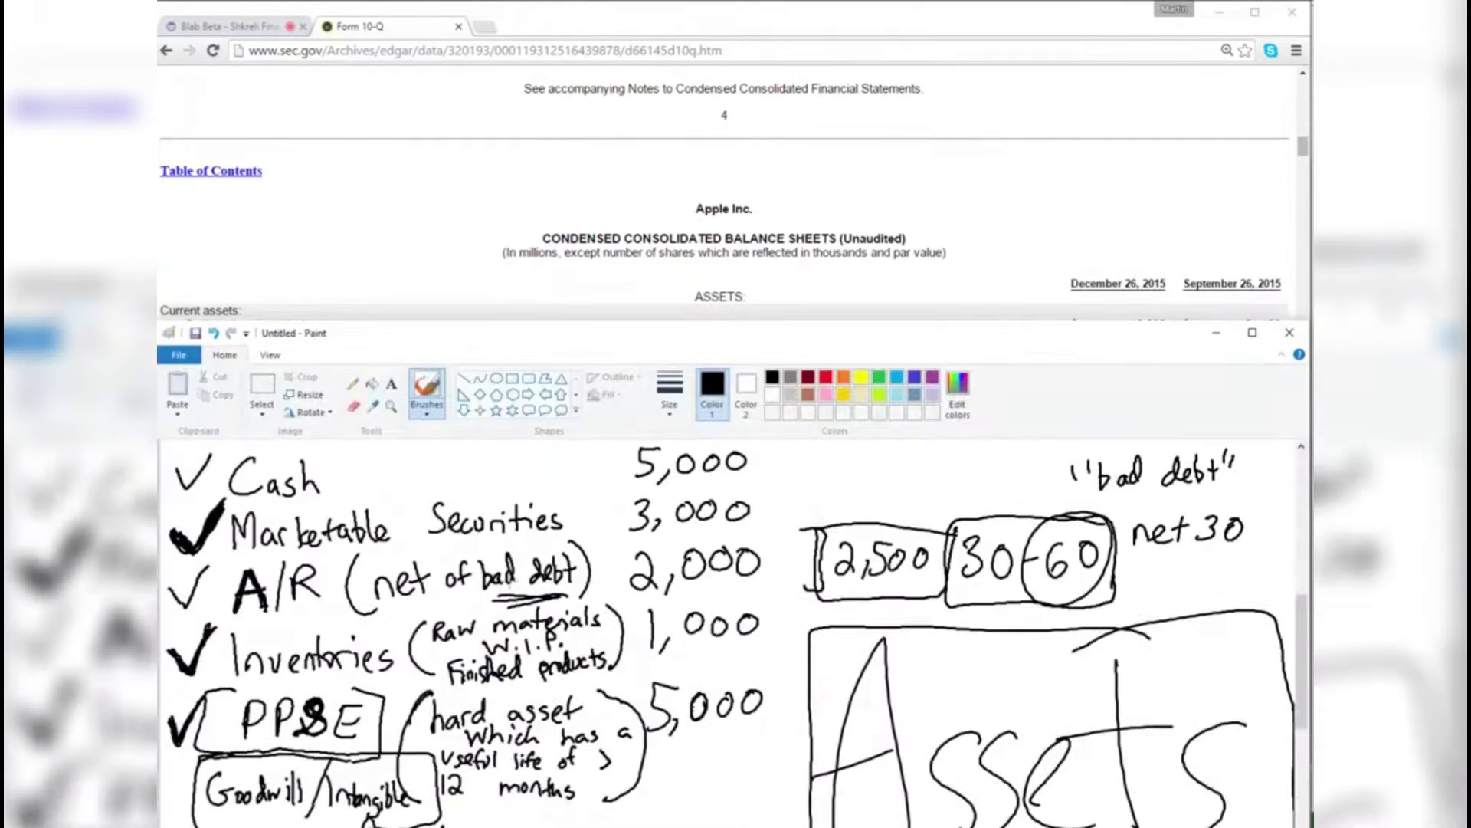
scroll(512, 581, "down", 6)
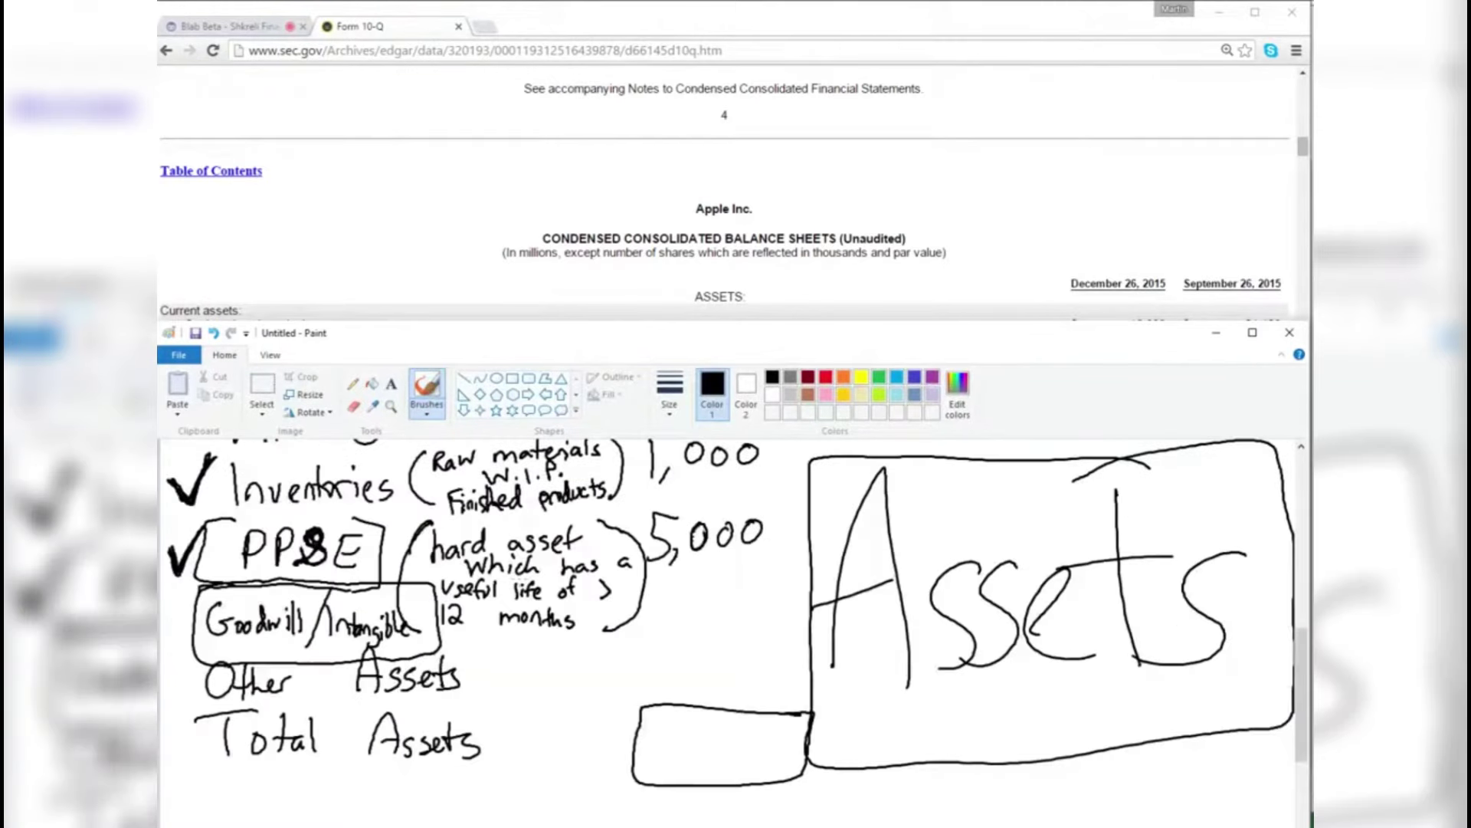
scroll(512, 580, "up", 6)
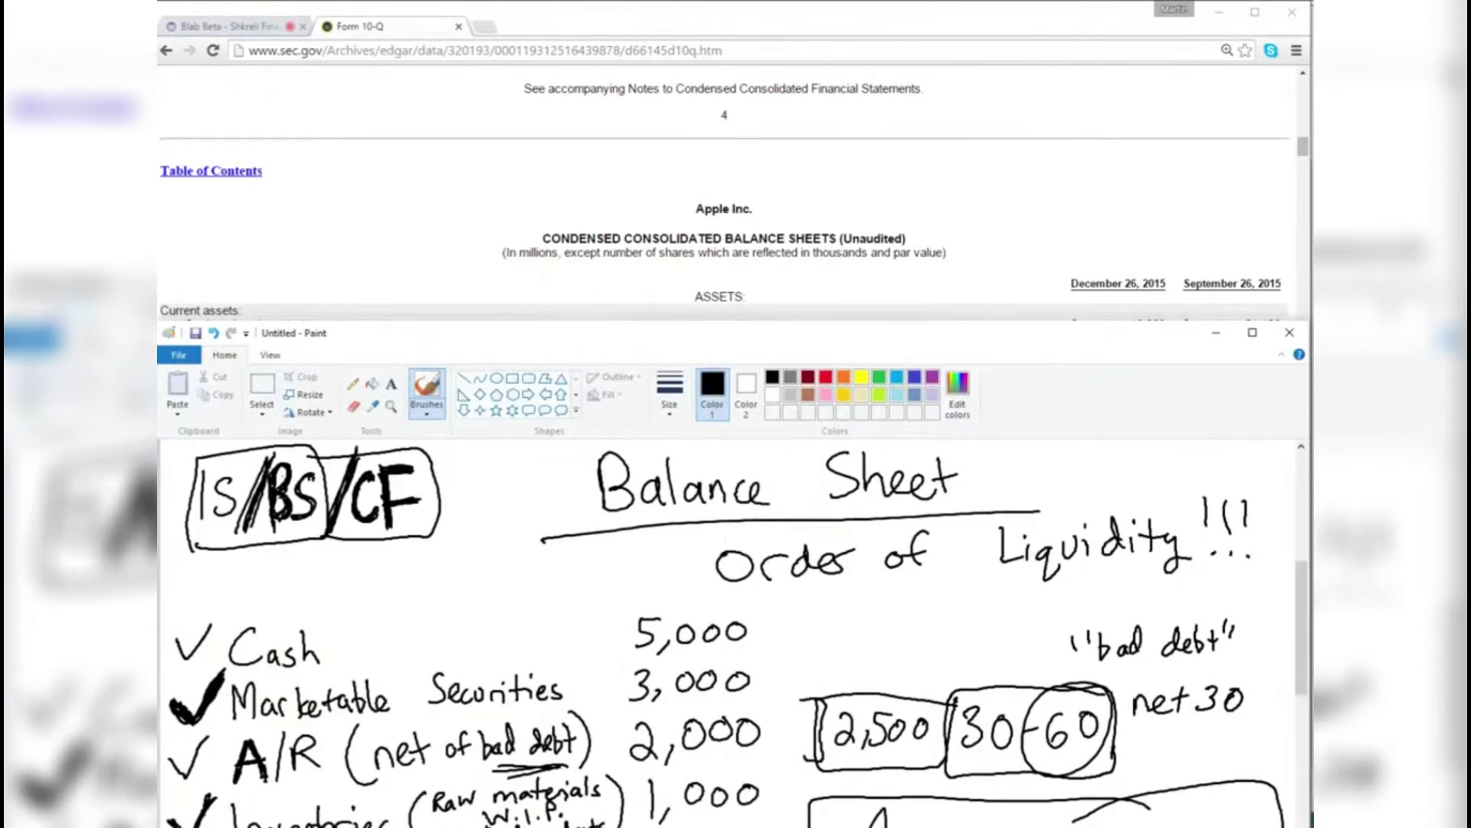
left_click(227, 27)
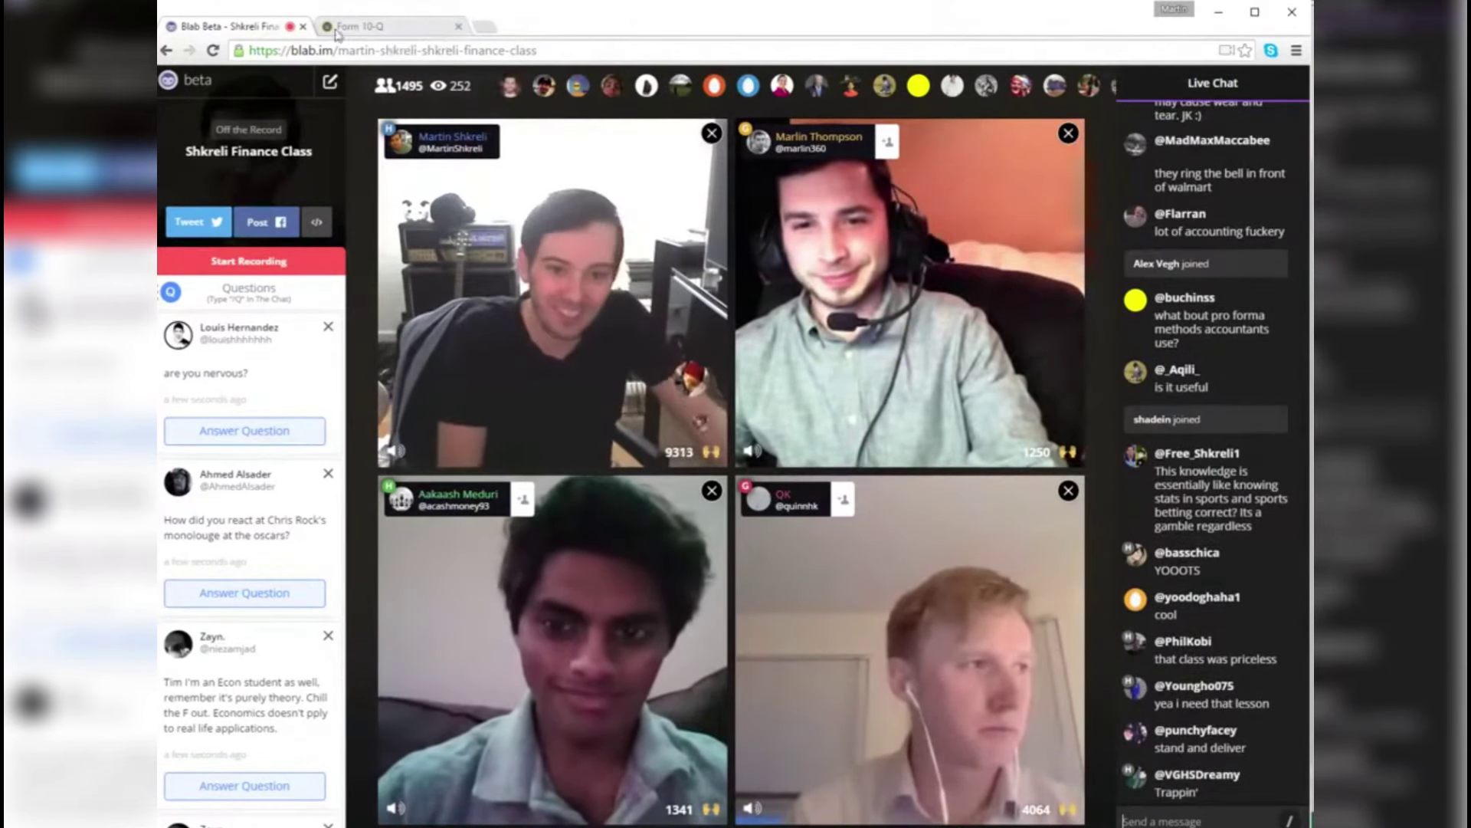
- Compare Total assets in Apple's 10-Q balance sheet with the market cap in the AAPL workbook, and check the live chat's responses
left_click(376, 34)
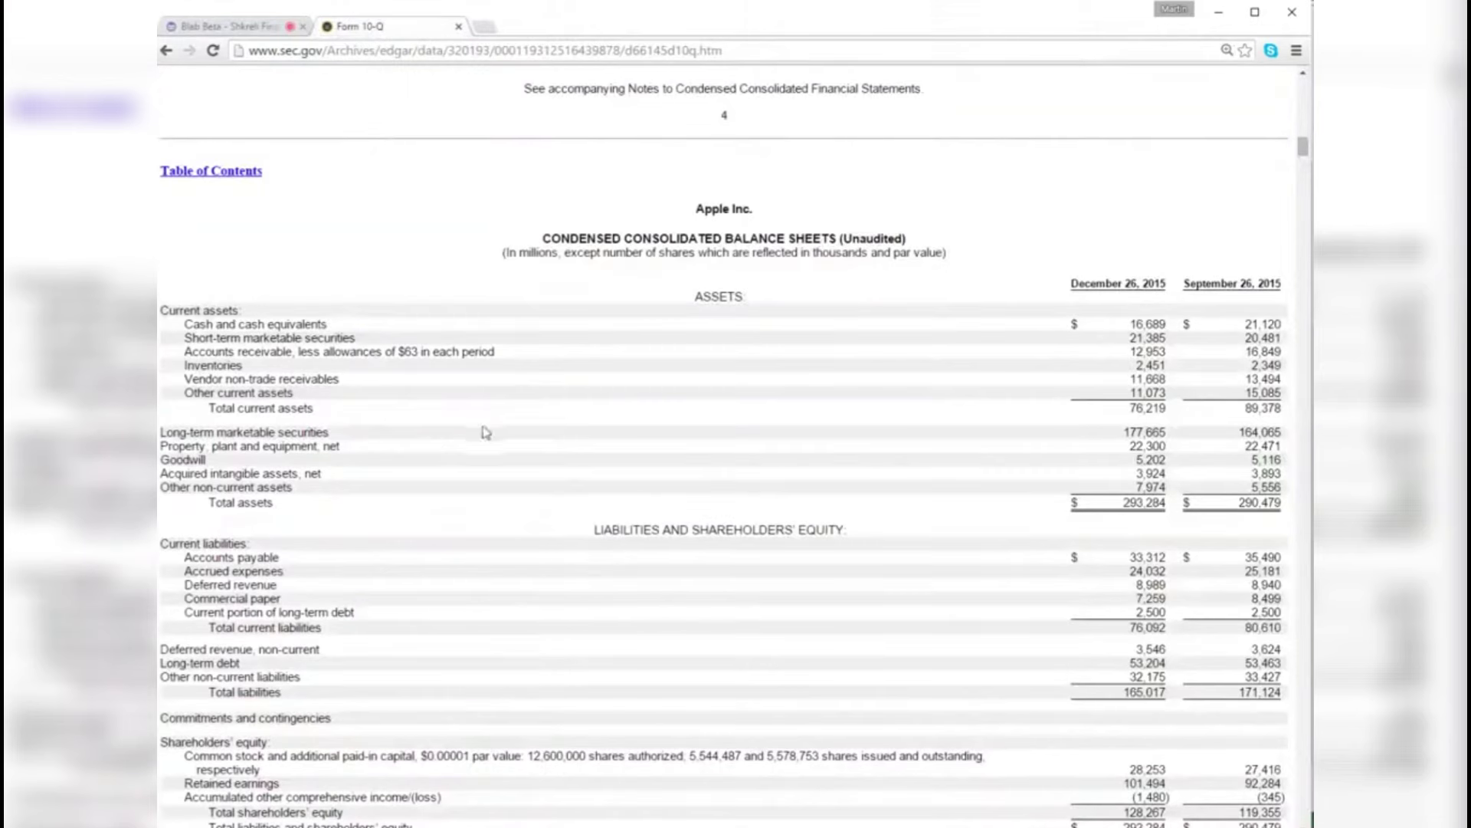
scroll(421, 460, "down", 3)
scroll(418, 463, "up", 3)
left_click_drag(1094, 493, 1169, 502)
key("alt+Tab")
key("alt+Tab")
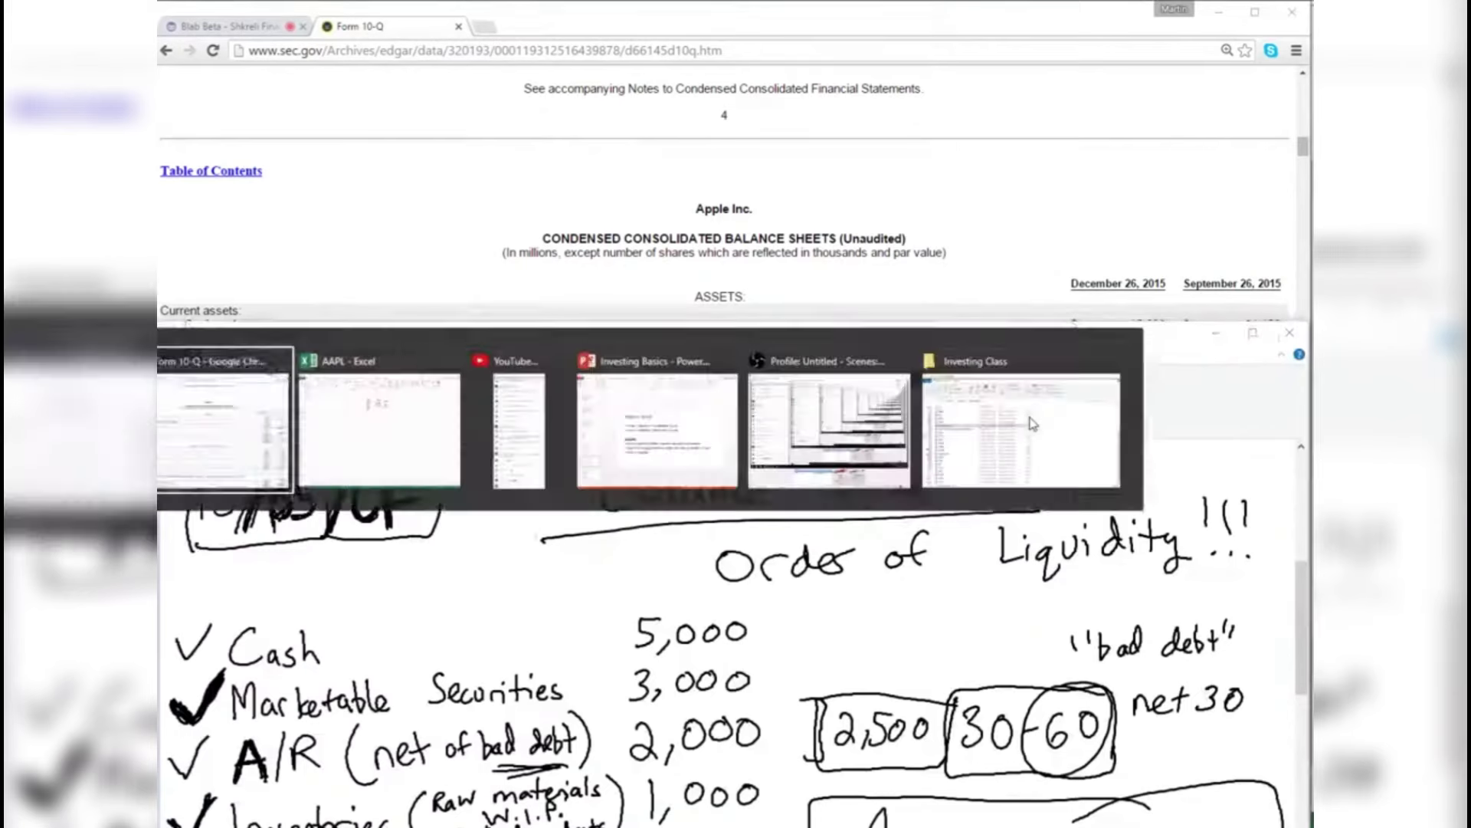
key("alt+Tab")
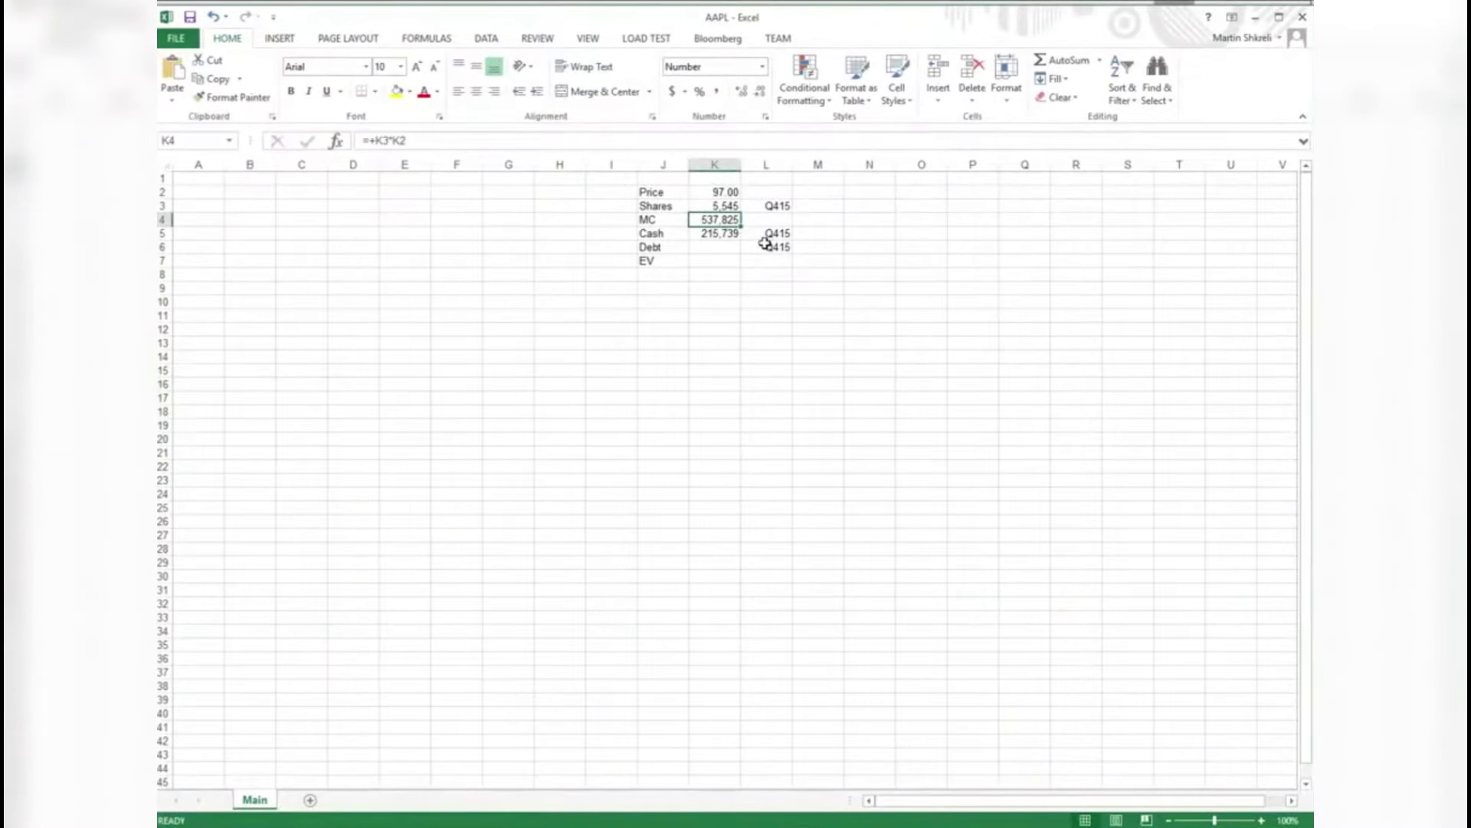
key("alt+Tab")
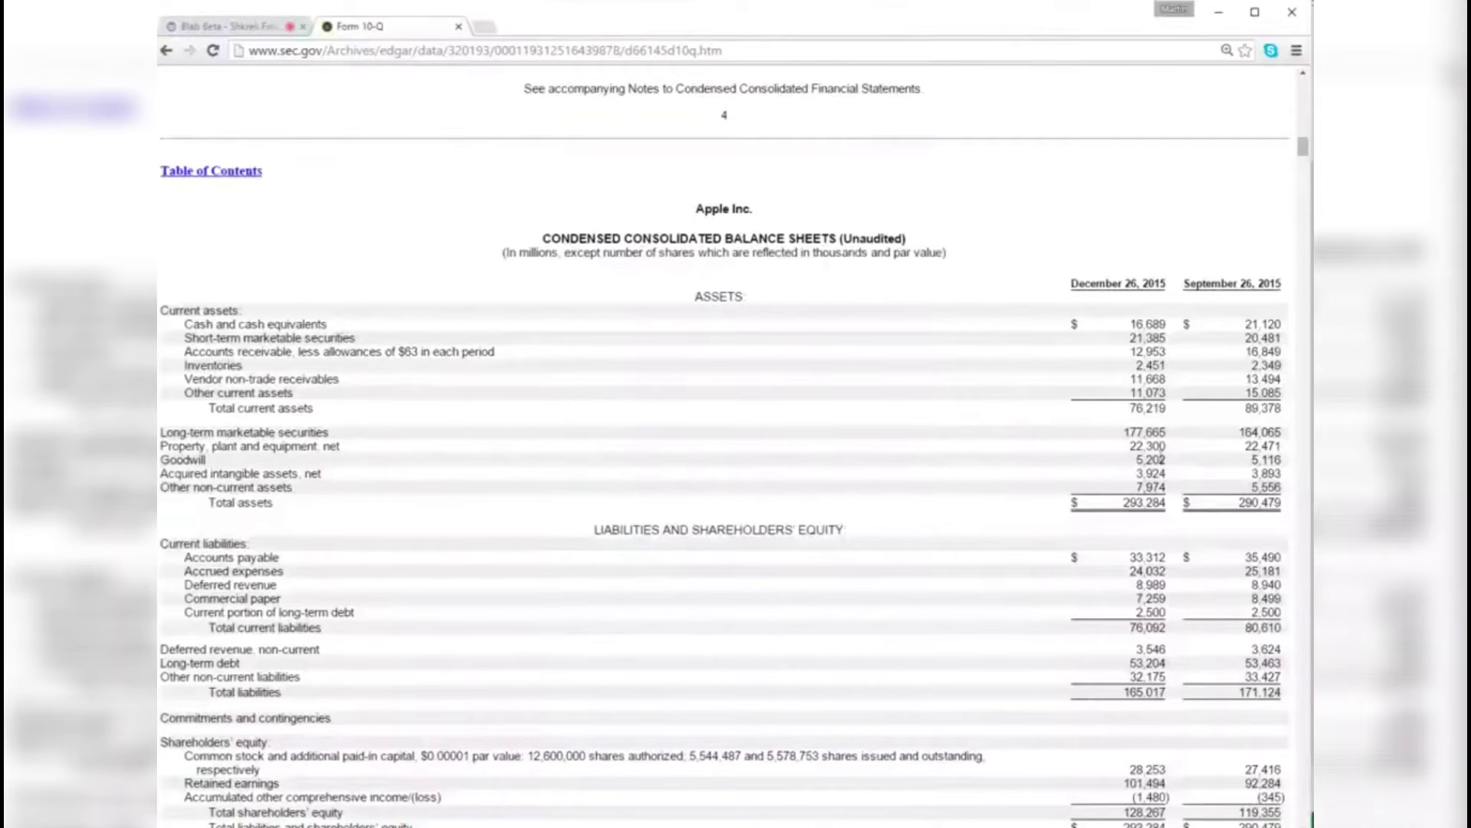
triple_click(1163, 503)
key("ctrl+shift+Tab")
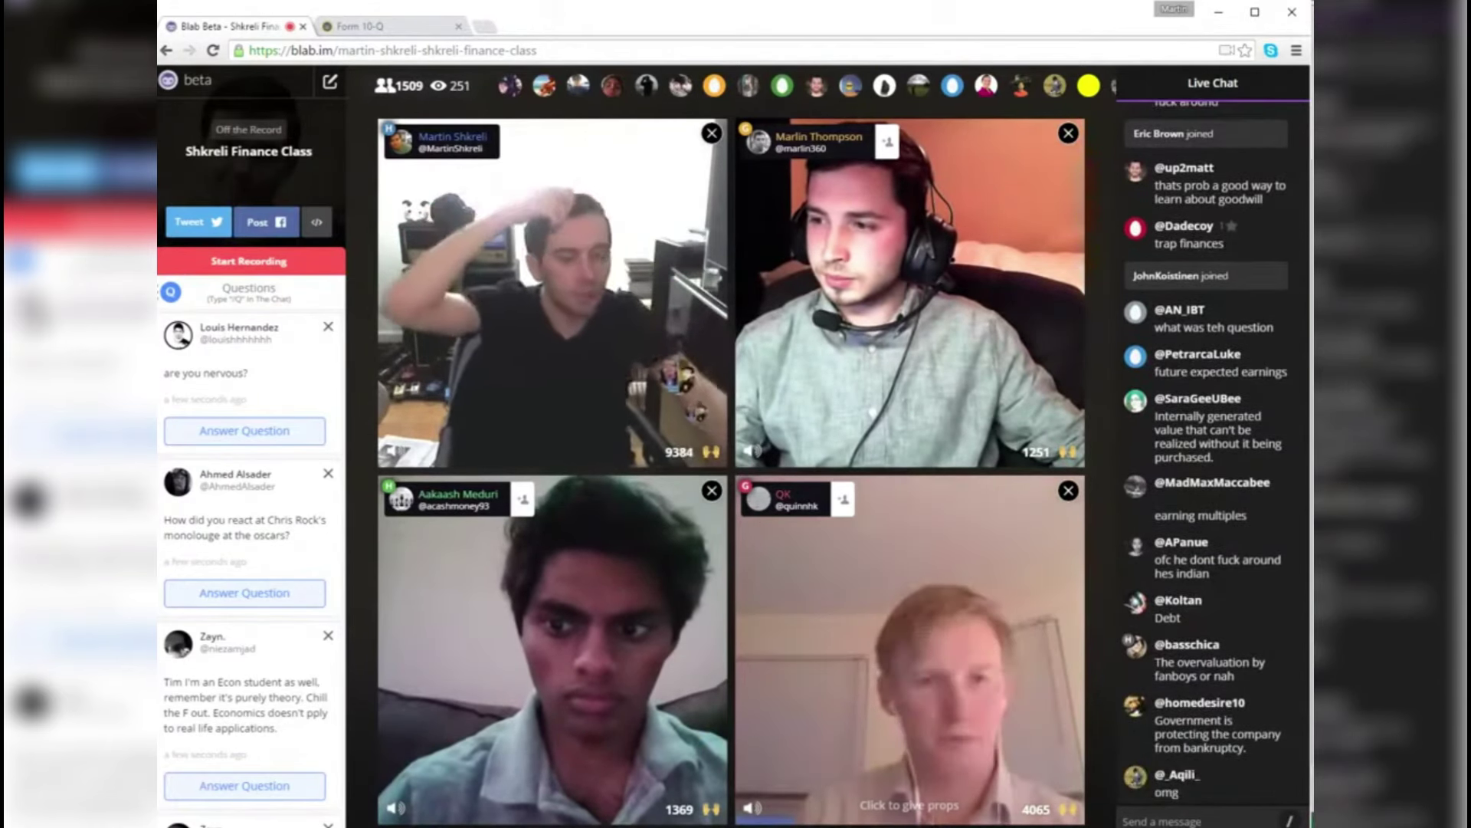
- Review the liabilities section of the 10-Q balance sheet and handwrite Accounts Payable below the asset notes in Paint
left_click(402, 23)
scroll(629, 394, "down", 3)
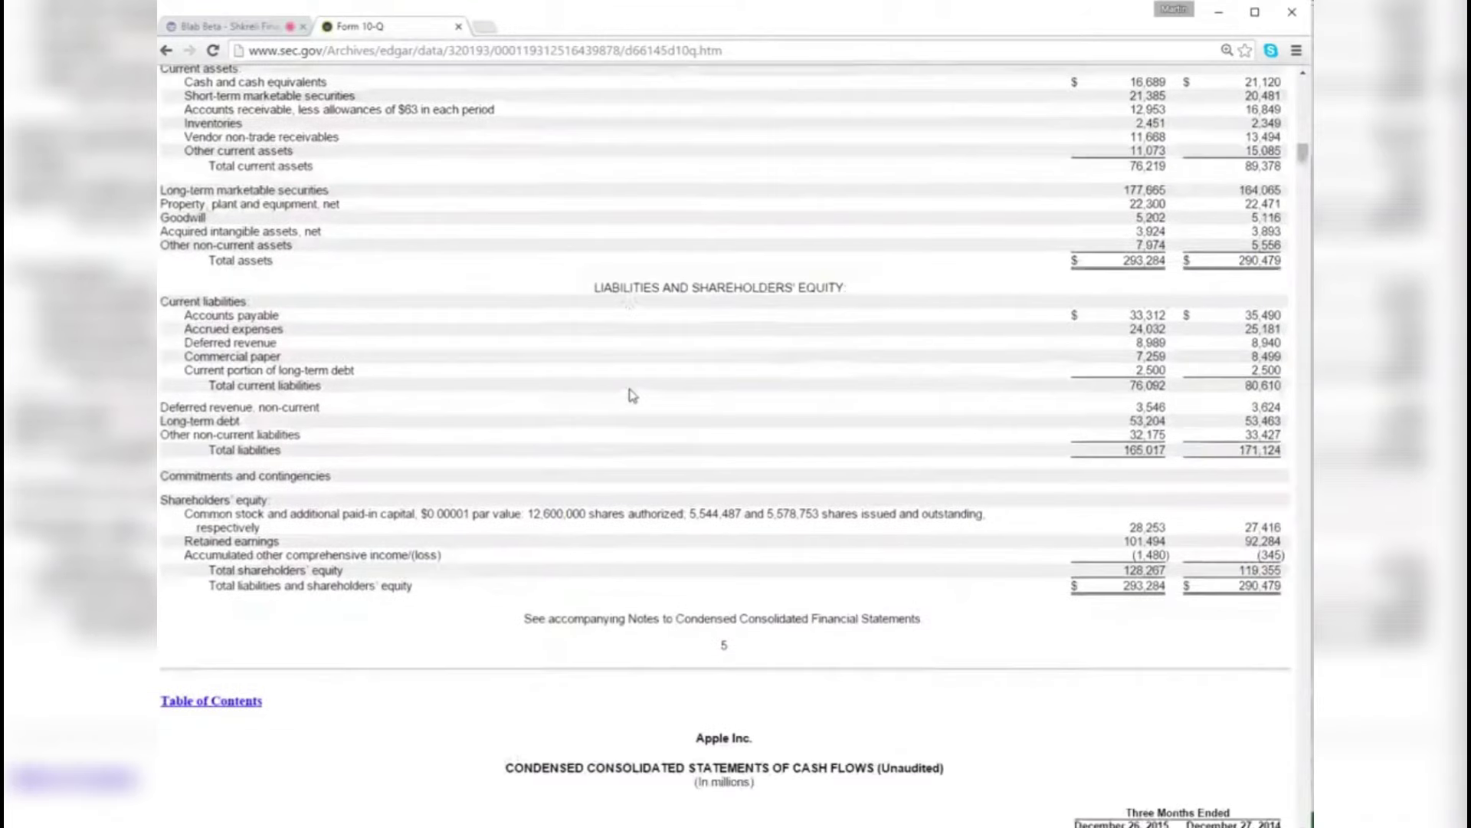
scroll(631, 400, "down", 2)
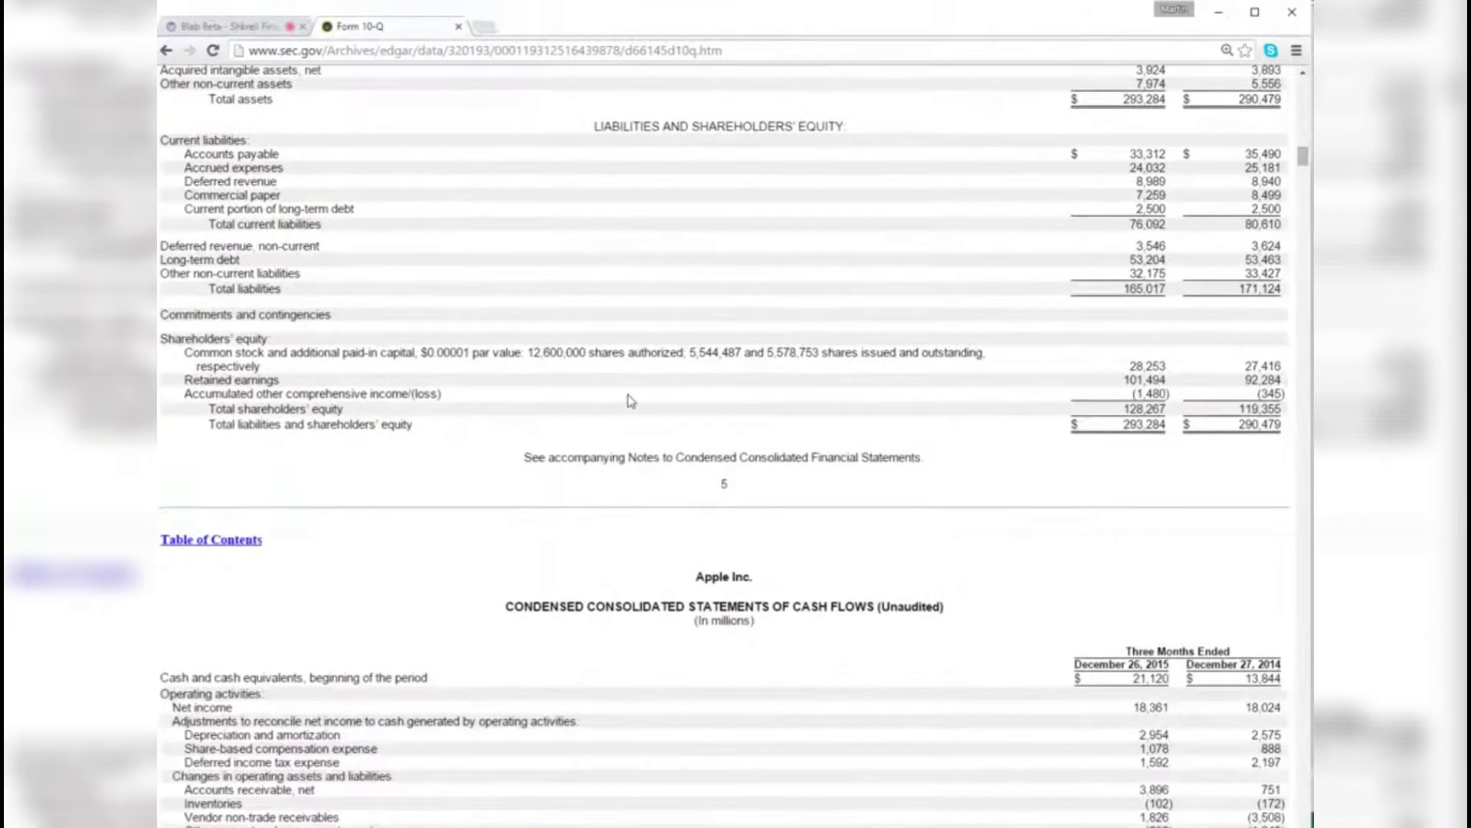
key("alt+Tab")
key("Tab")
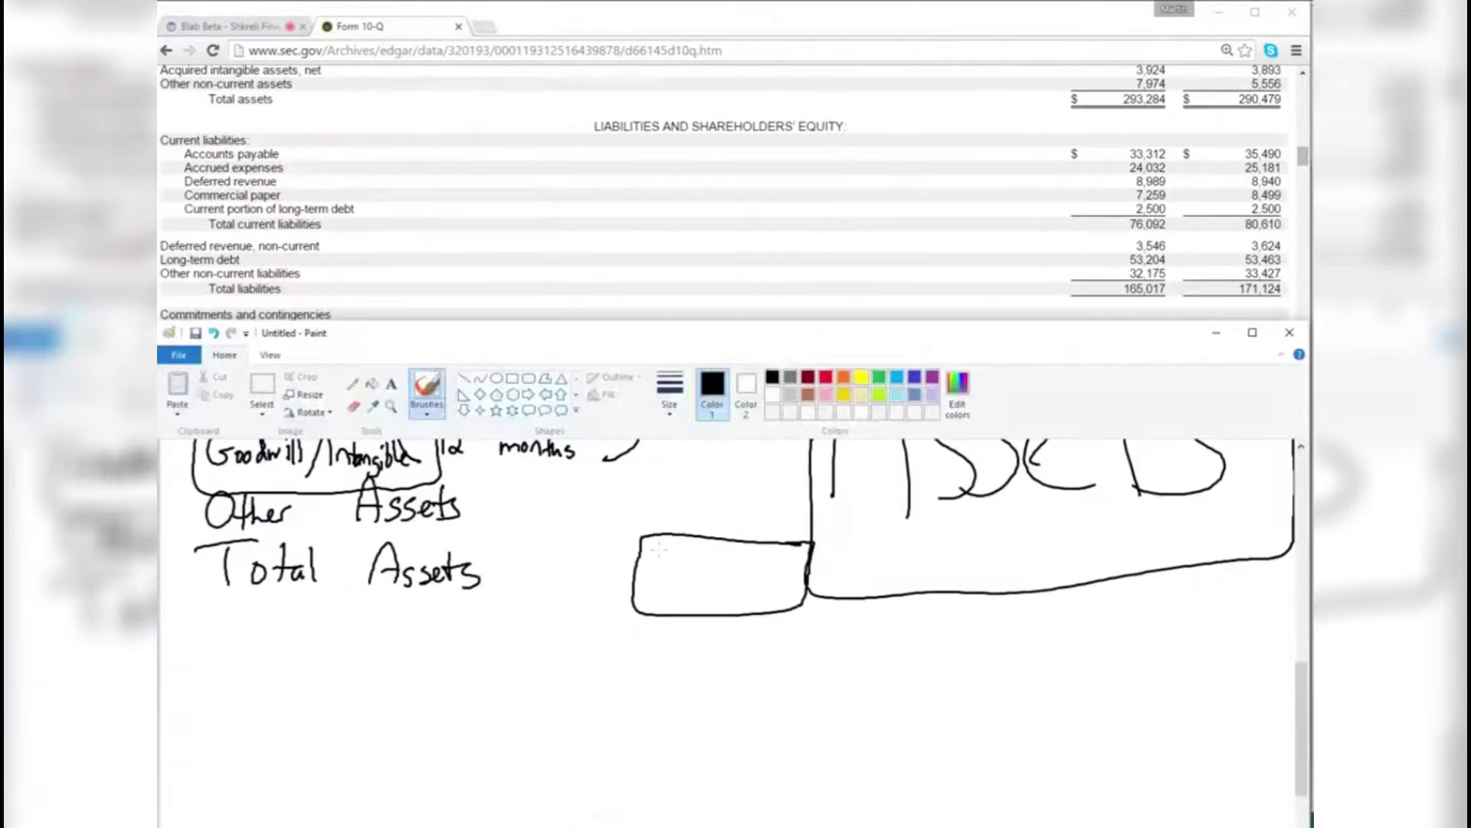
scroll(659, 549, "down", 3)
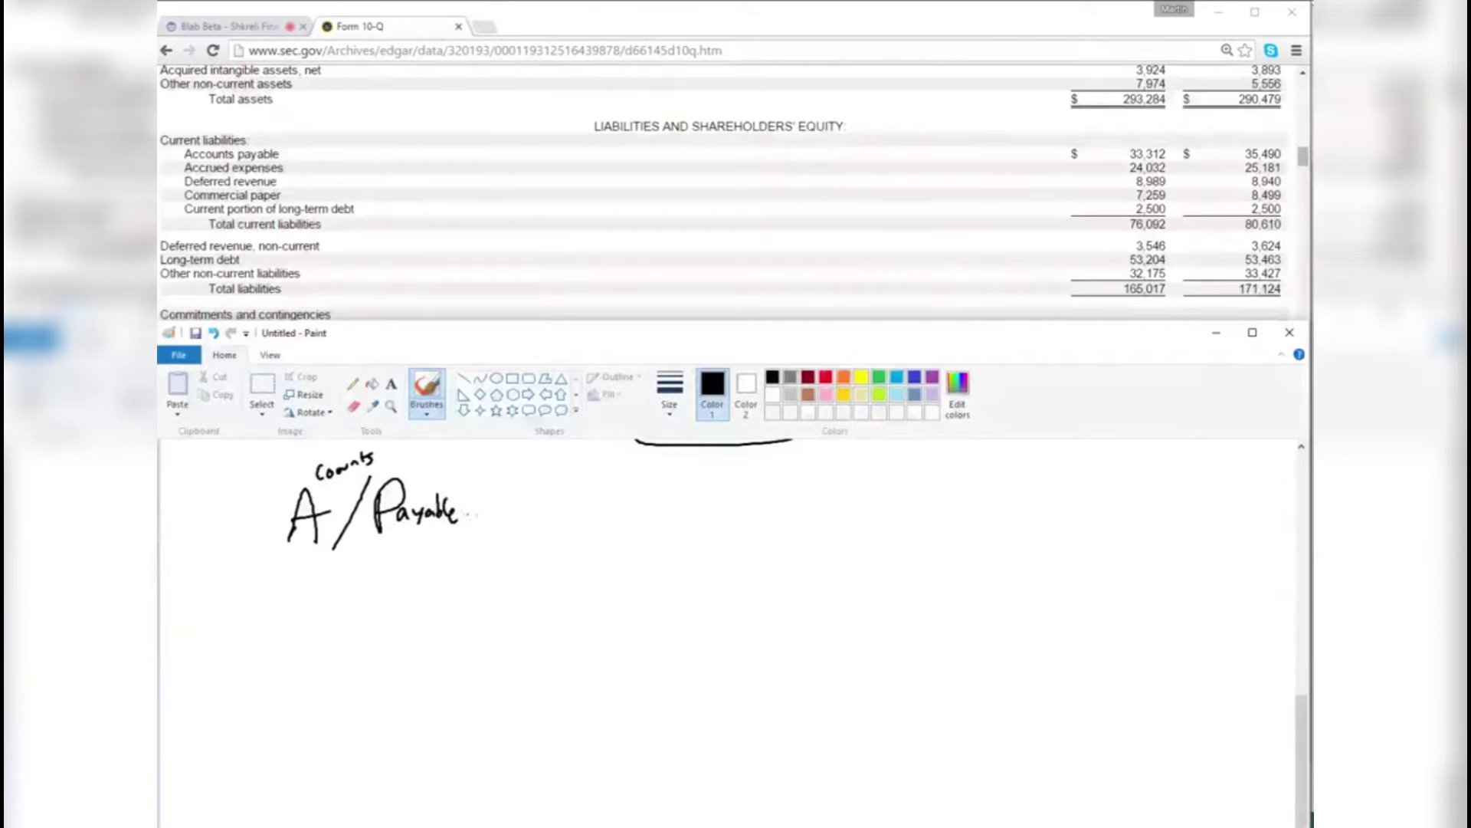
- Check the live chat's answers on accounts payable, and handwrite 25,000 beside Accounts Payable in Paint, boxing the amount and the word Payable
key("alt+Tab")
key("ctrl+Tab")
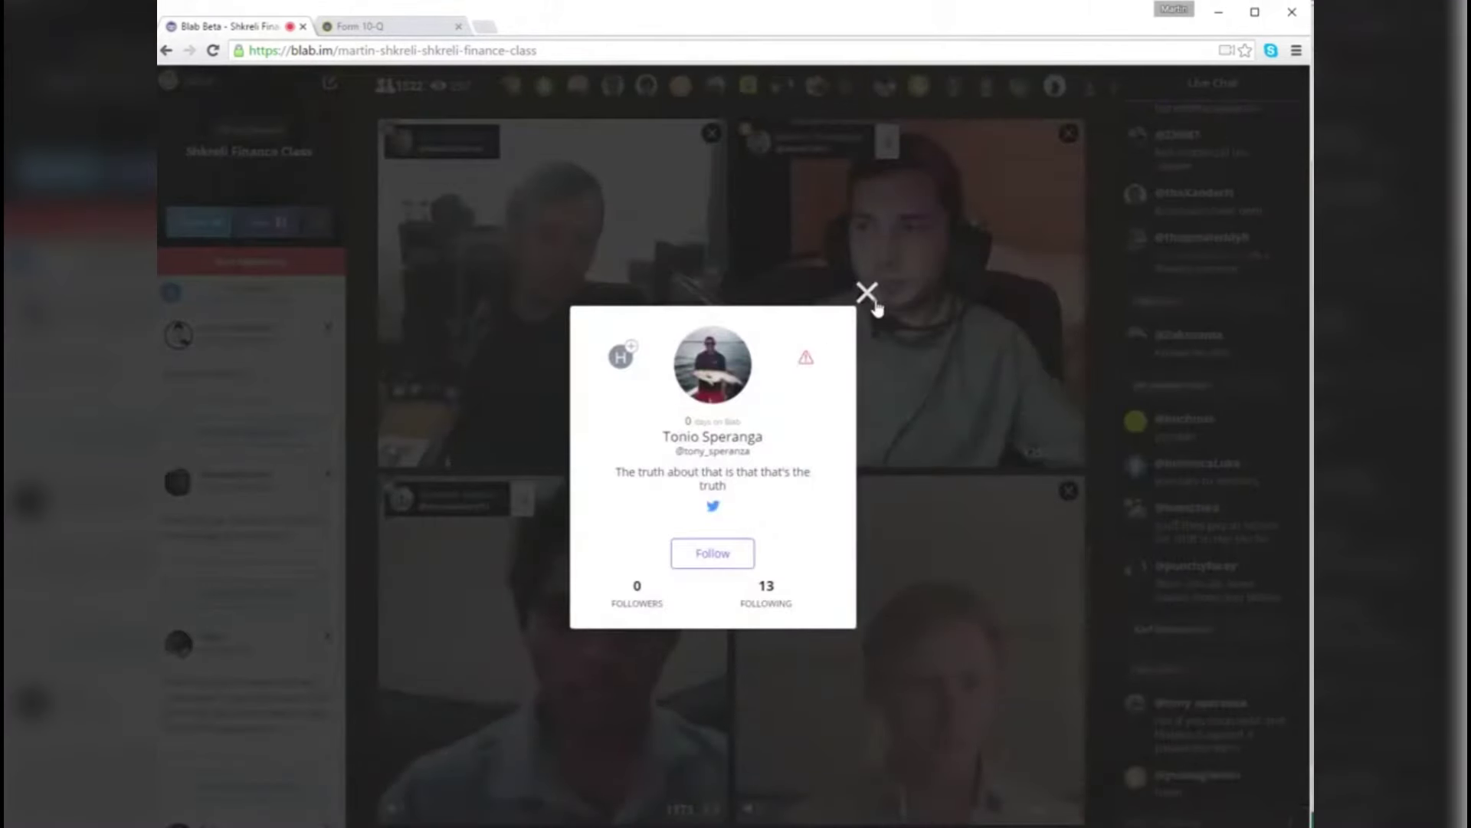
left_click(867, 291)
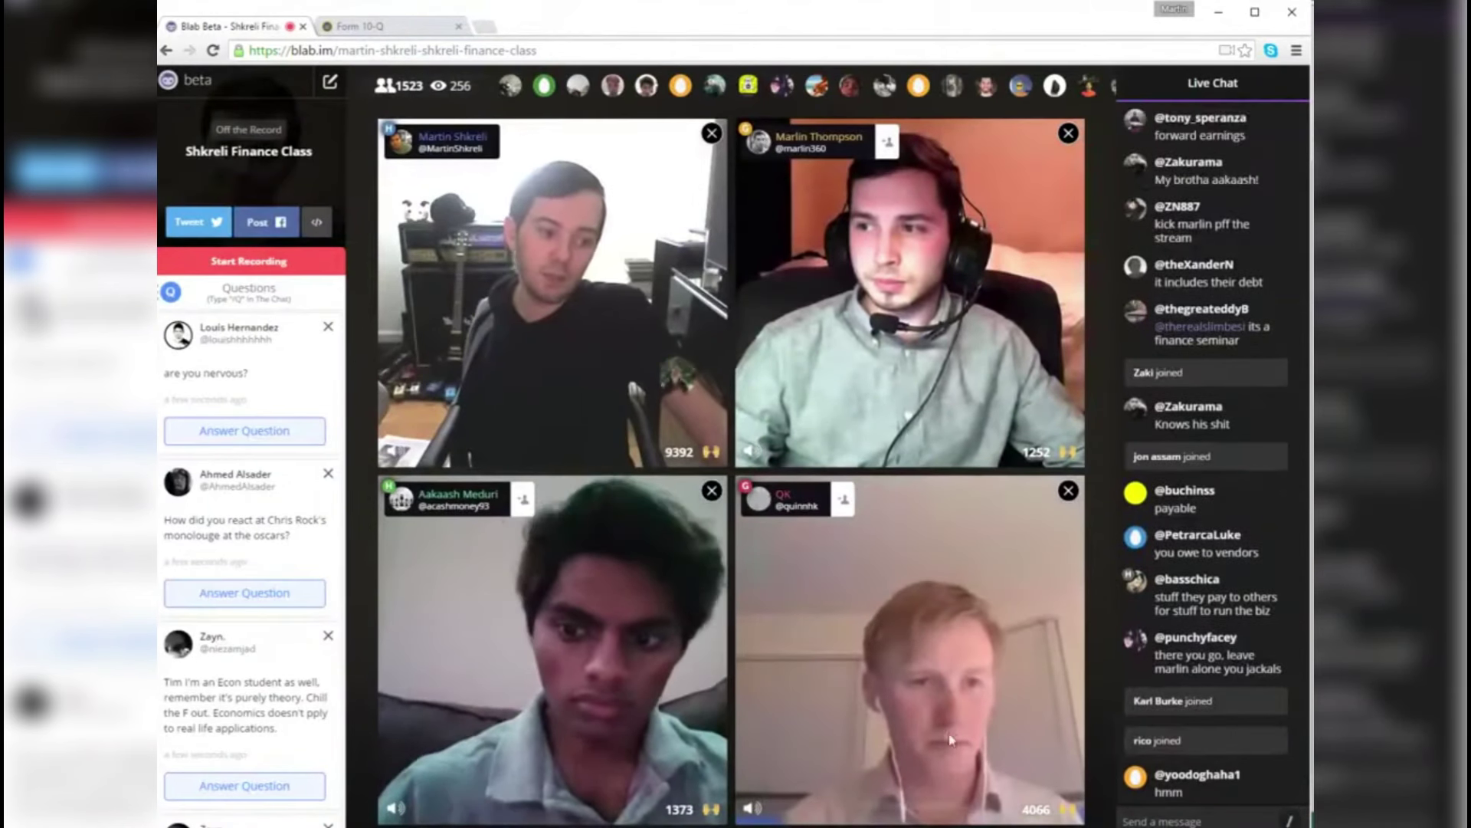
left_click(836, 657)
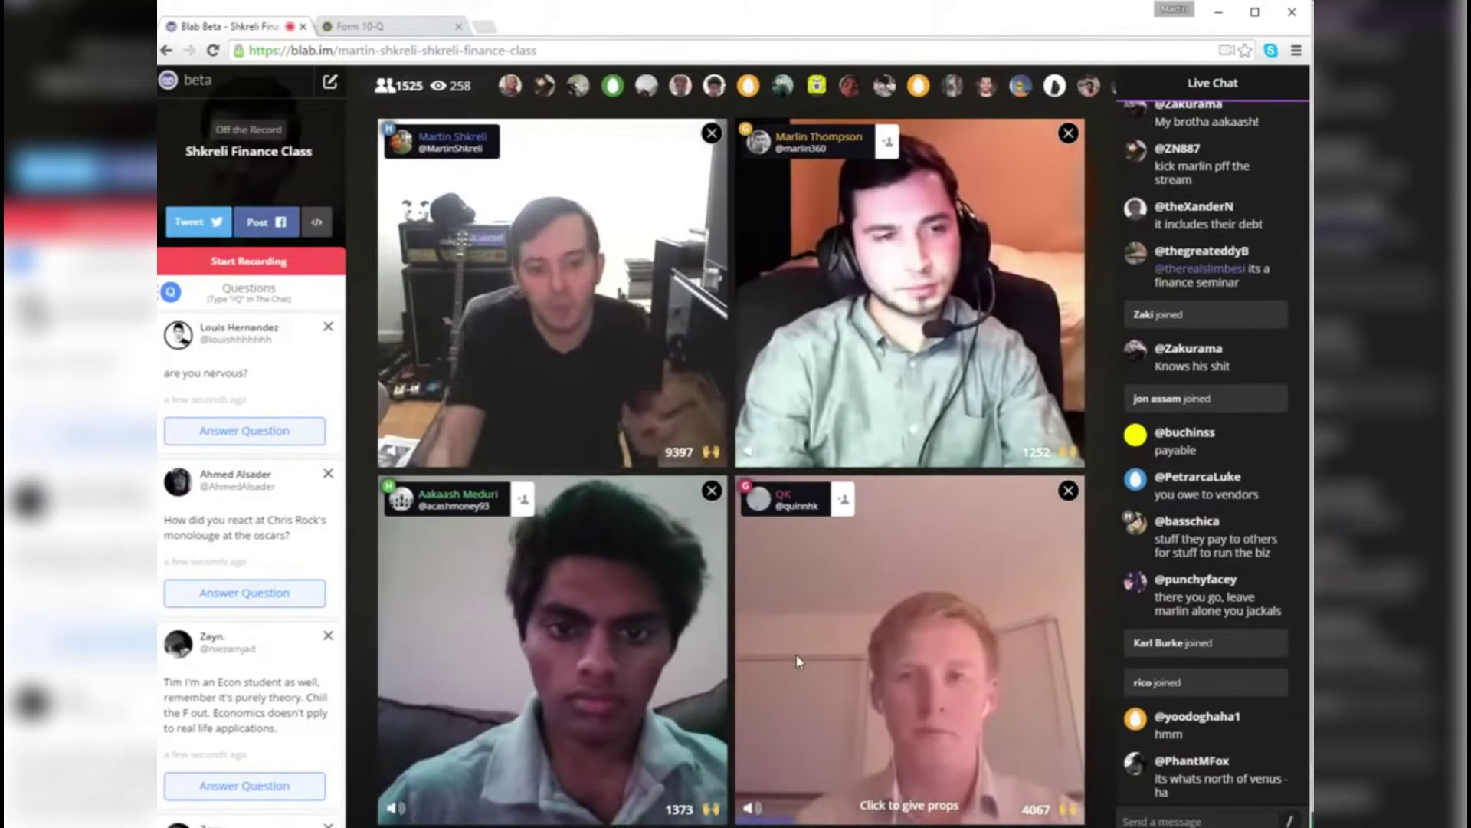
key("alt+Tab")
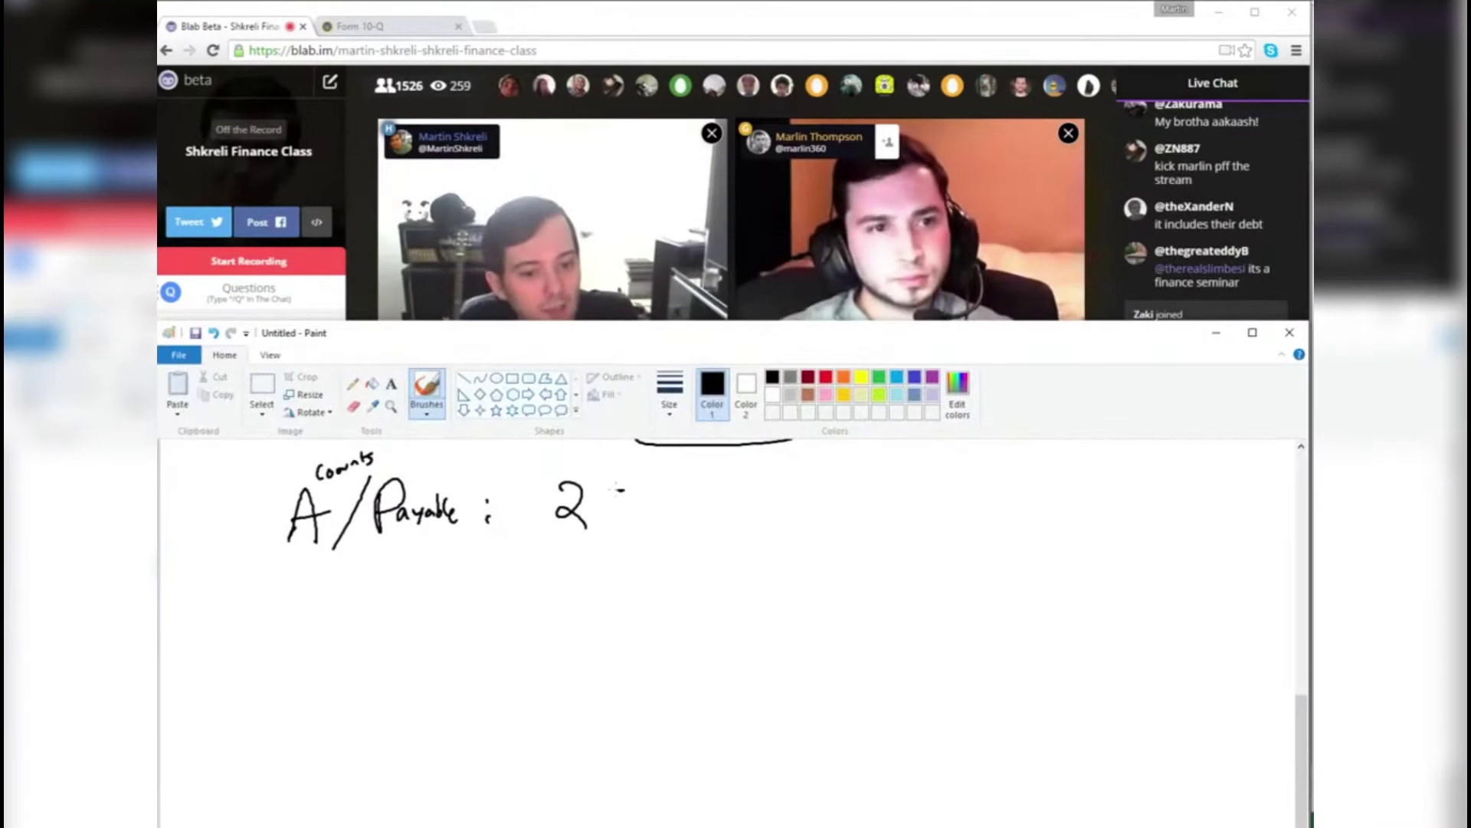
left_click_drag(620, 512, 611, 526)
left_click_drag(653, 496, 651, 498)
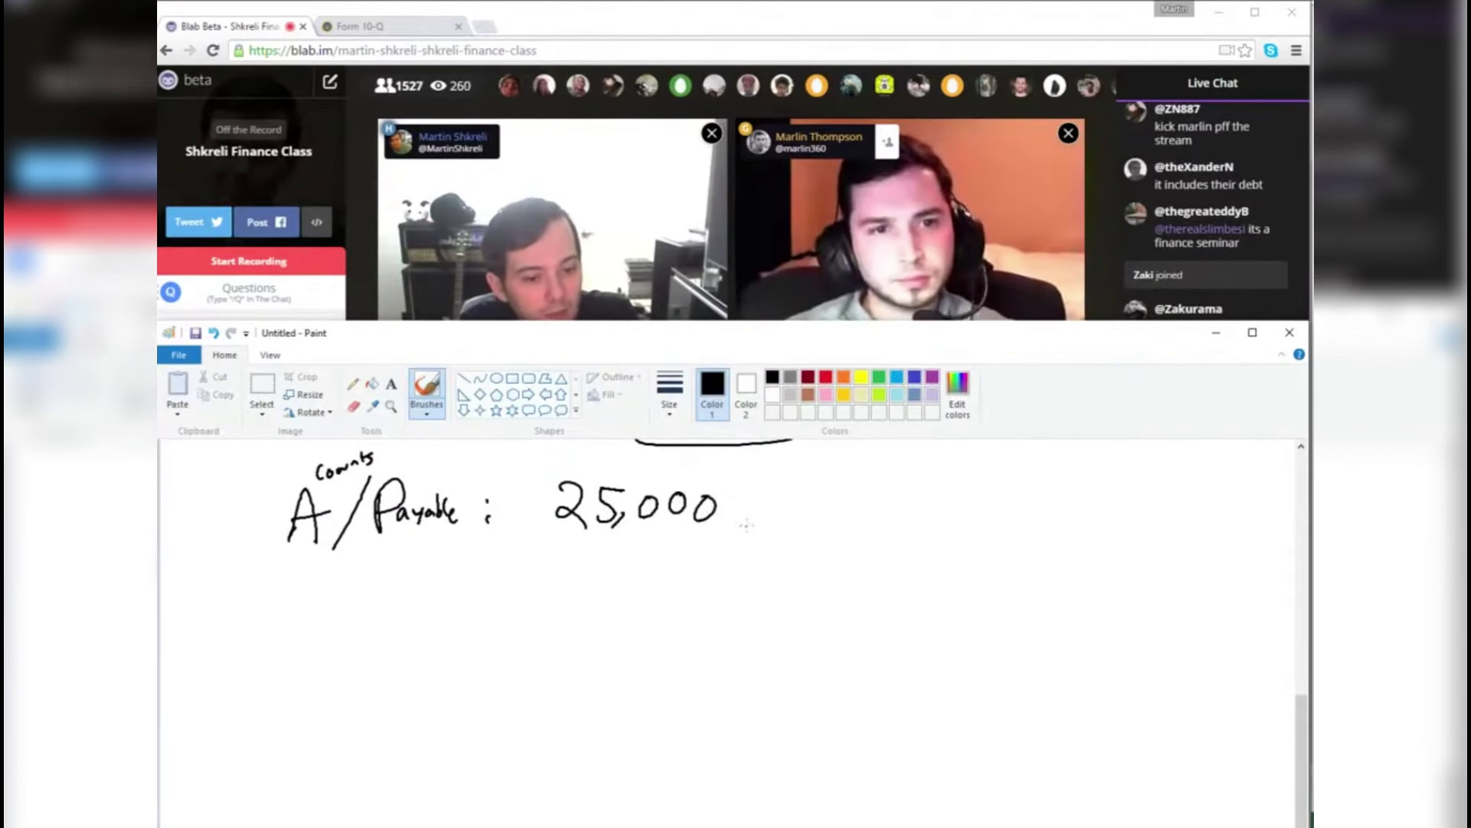
left_click_drag(753, 506, 741, 546)
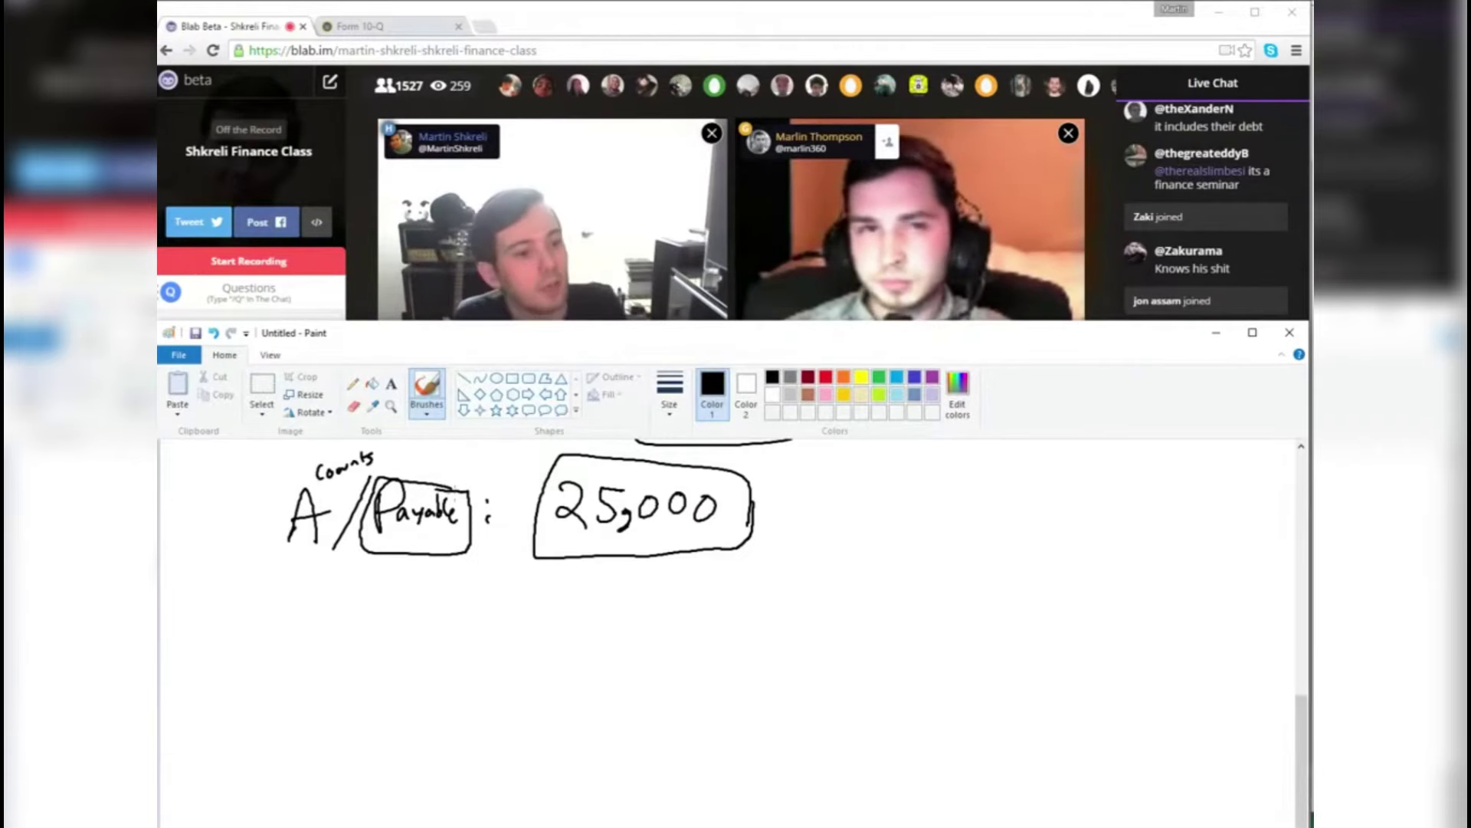
key("alt+Tab")
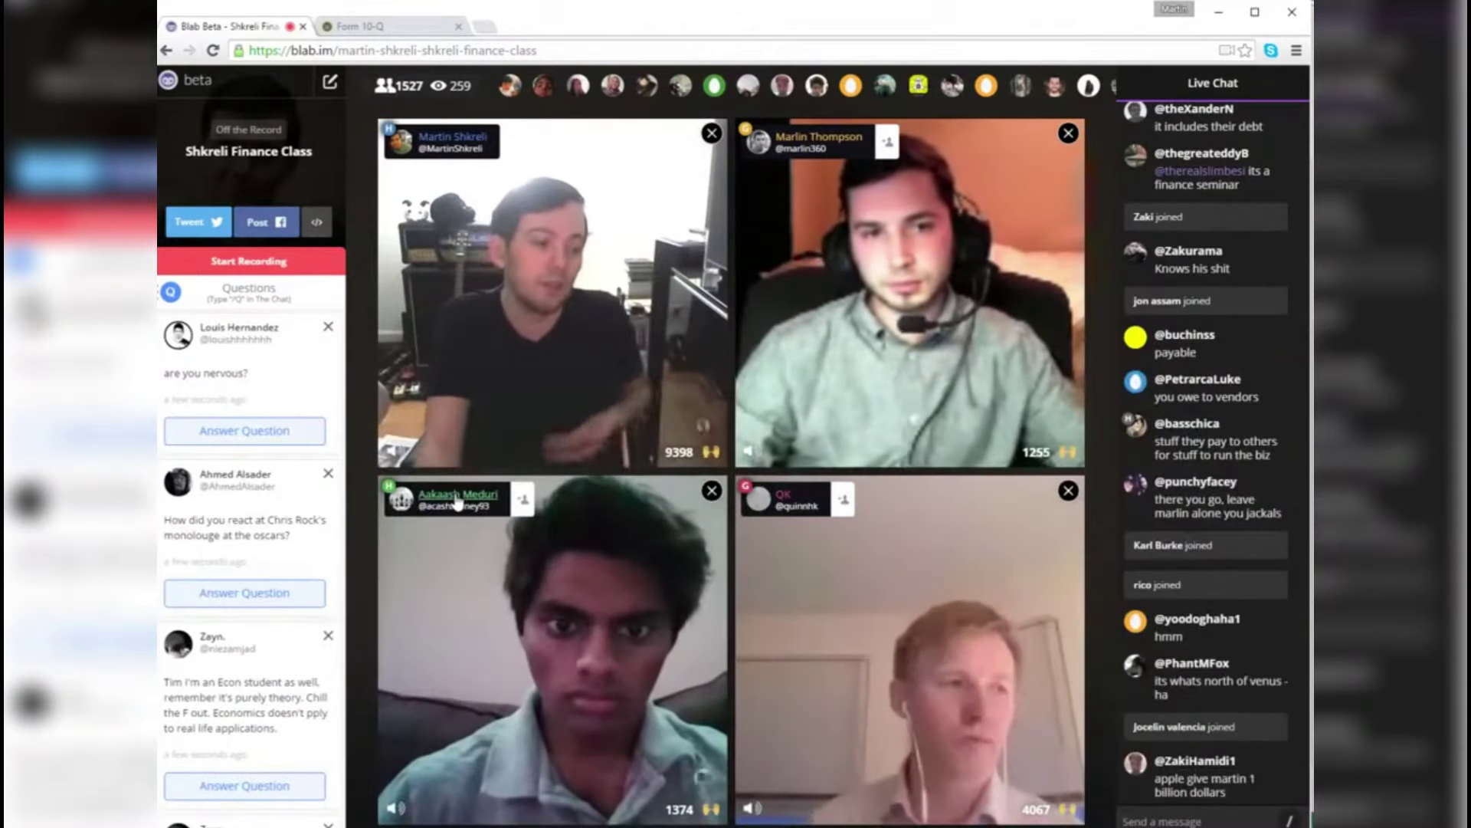
key("alt+Tab")
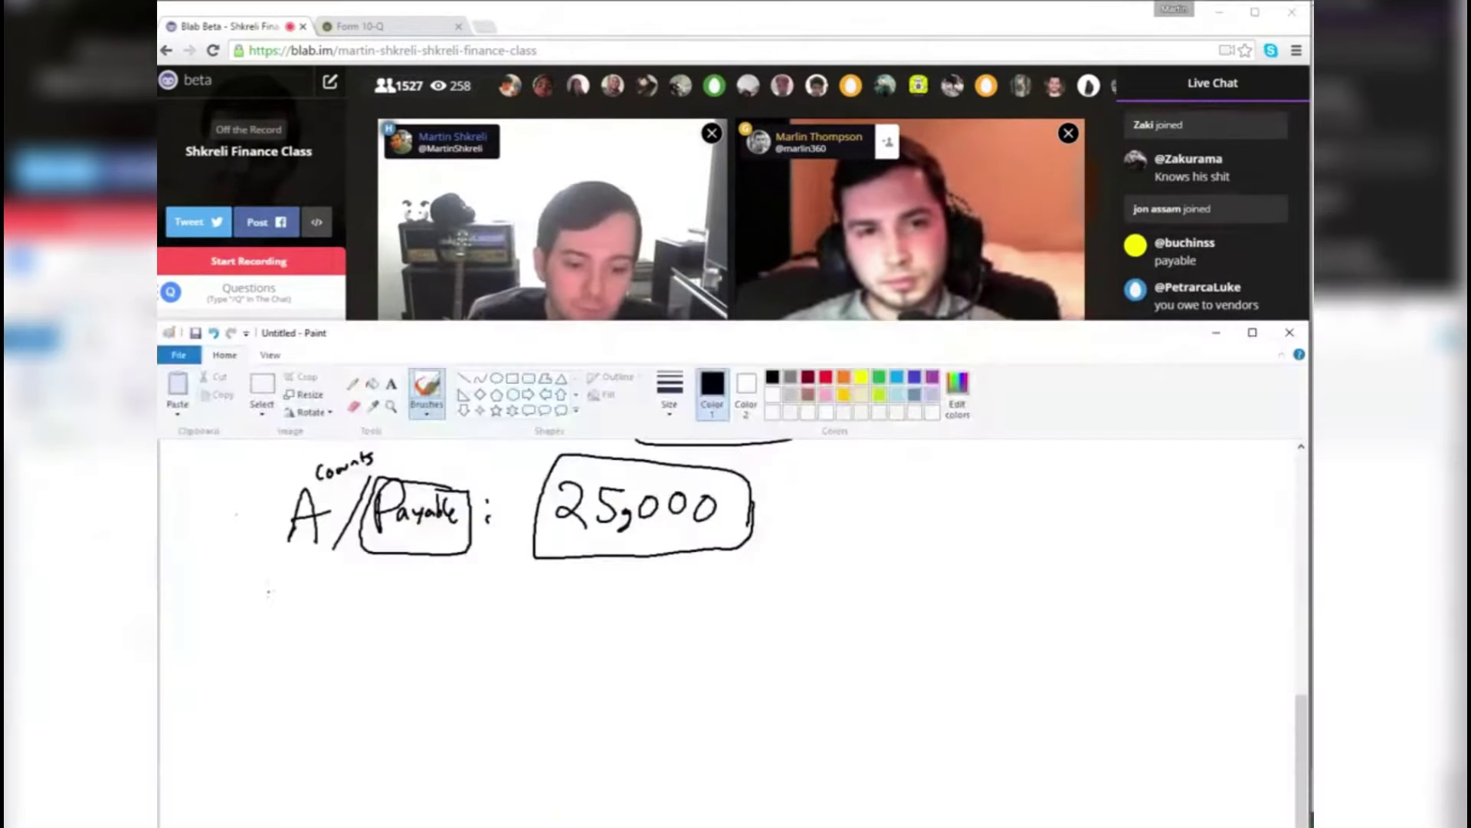
- Look up Accrued expenses in the 10-Q and handwrite Accrued Expense: 24,032 below Accounts Payable in Paint, boxing its label
key("alt+Tab")
key("Tab")
key("shift+Tab")
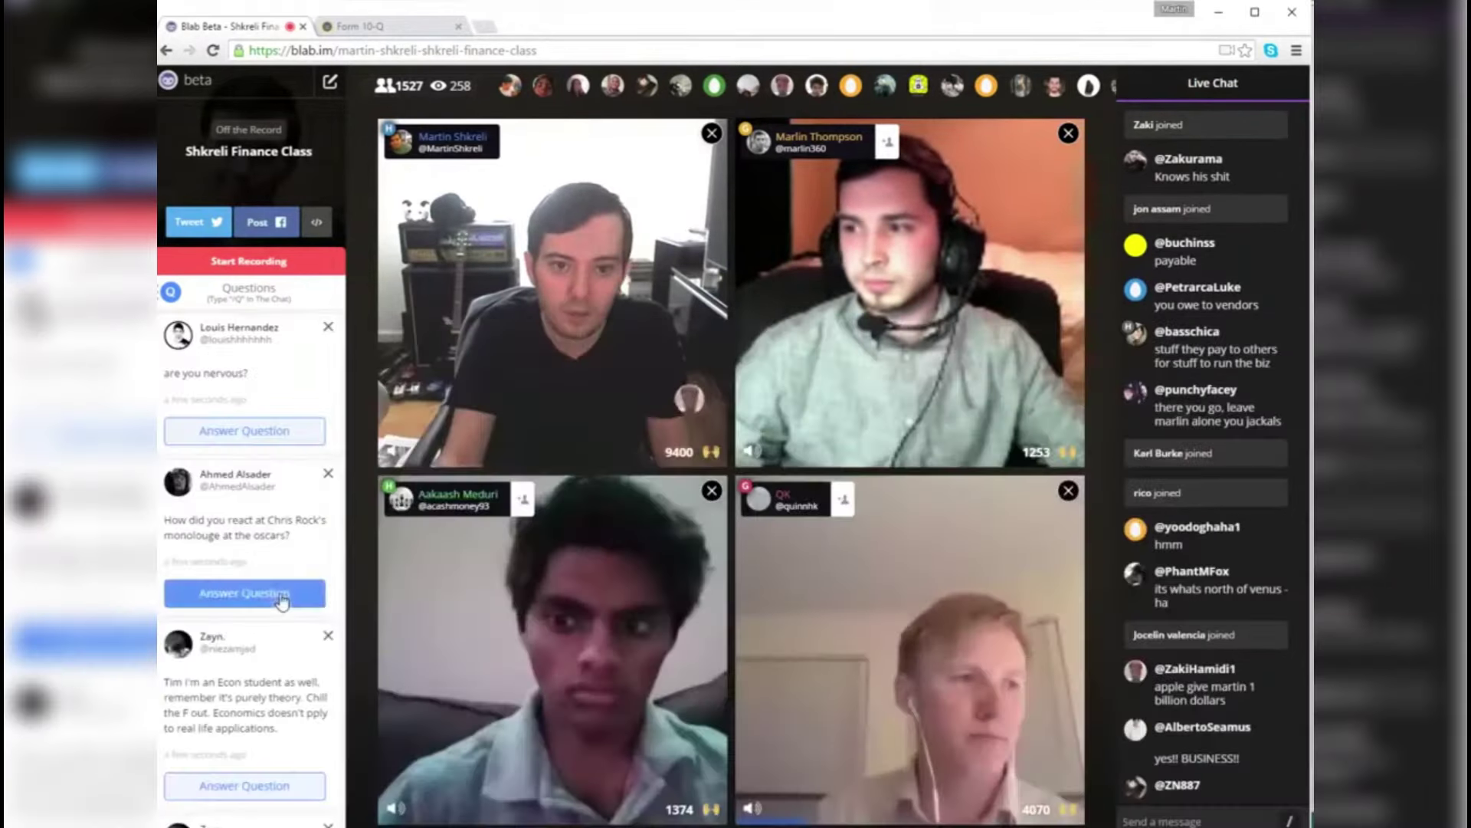
key("ctrl+Tab")
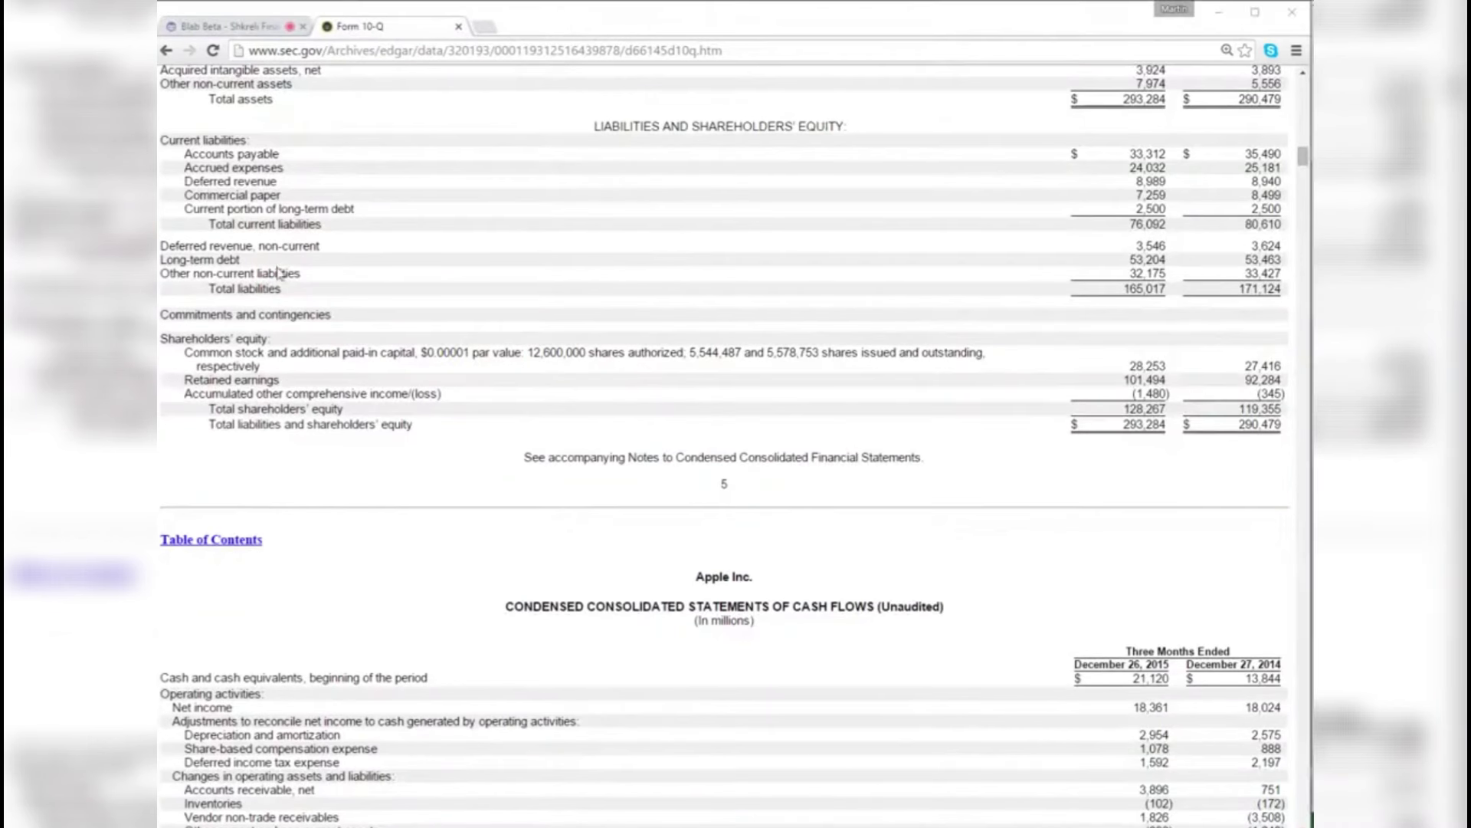
key("alt+Tab")
left_click_drag(273, 613, 294, 611)
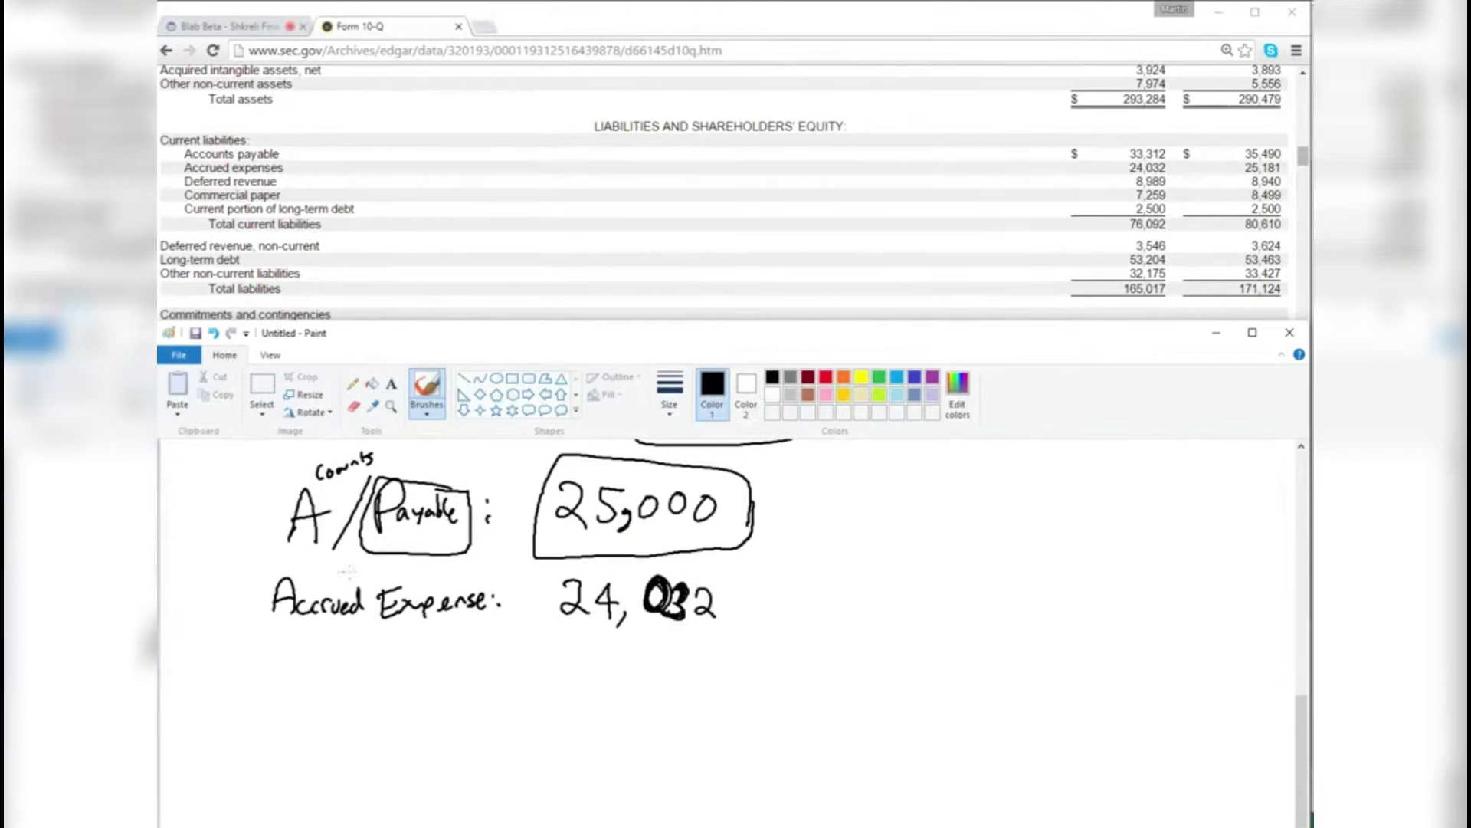
mouse_move(347, 571)
left_mouse_down()
mouse_move(244, 636)
mouse_move(378, 598)
left_mouse_up()
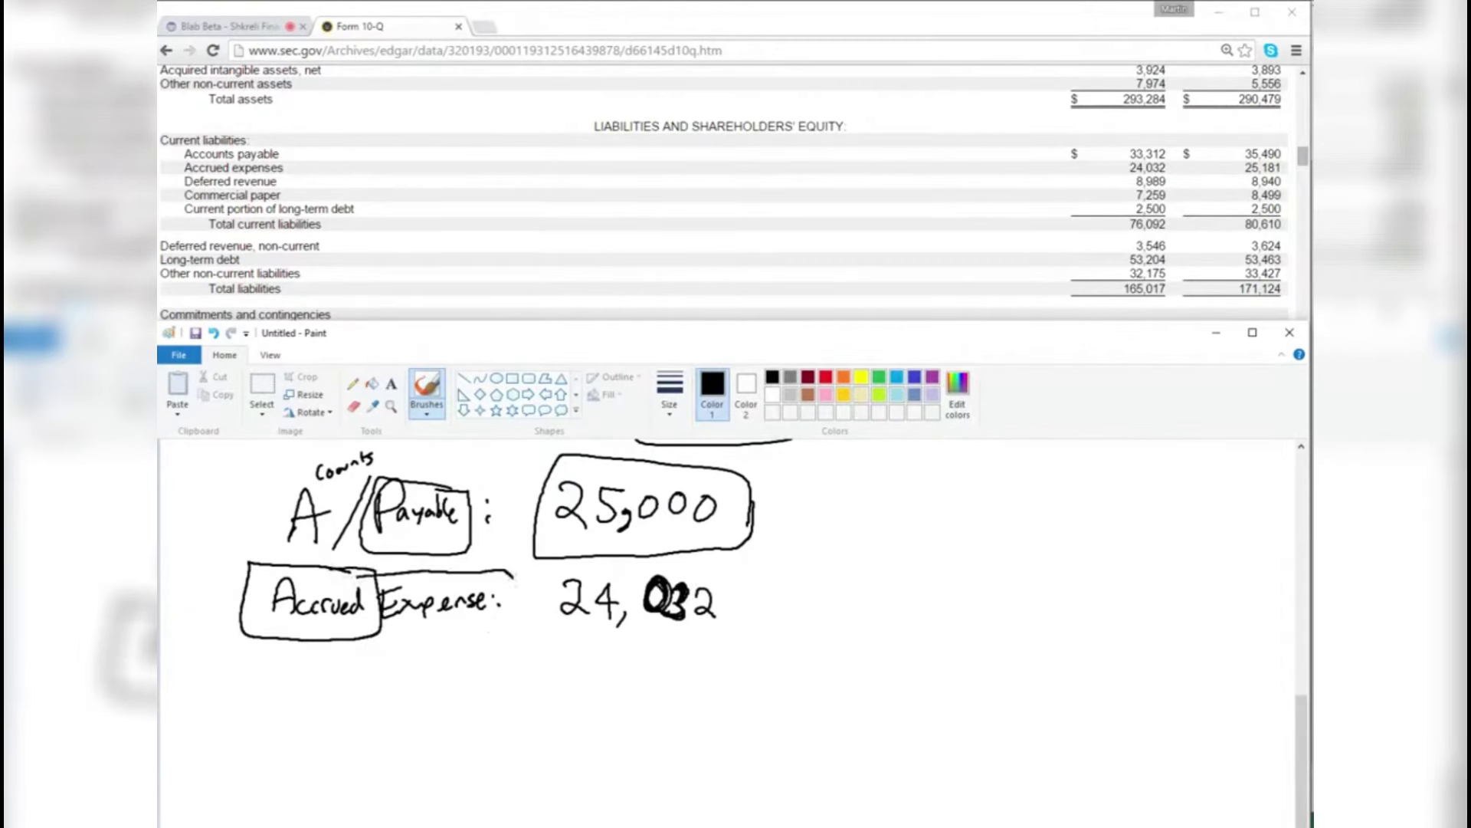
key("alt+Tab")
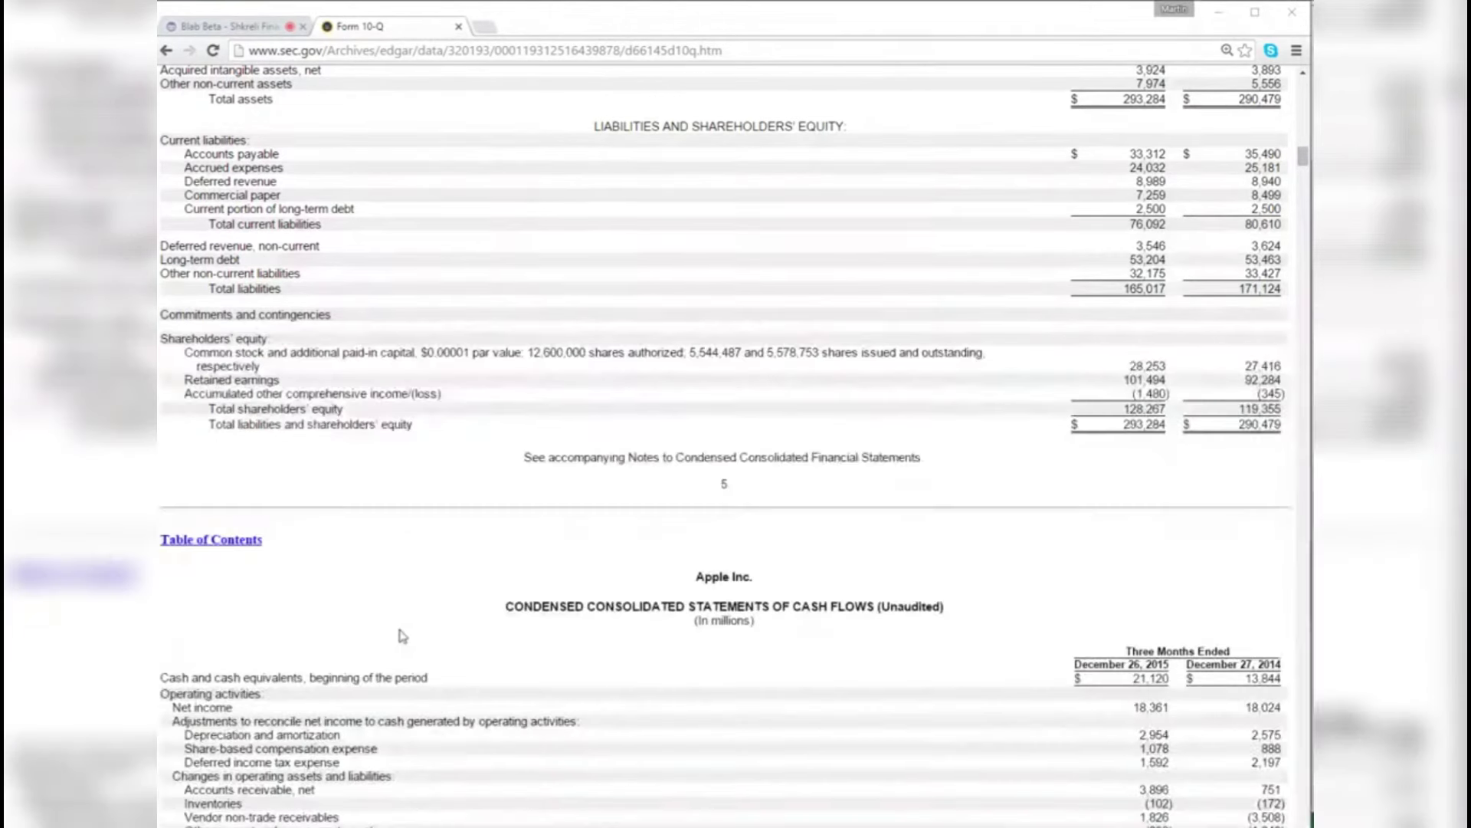
key("alt+Tab")
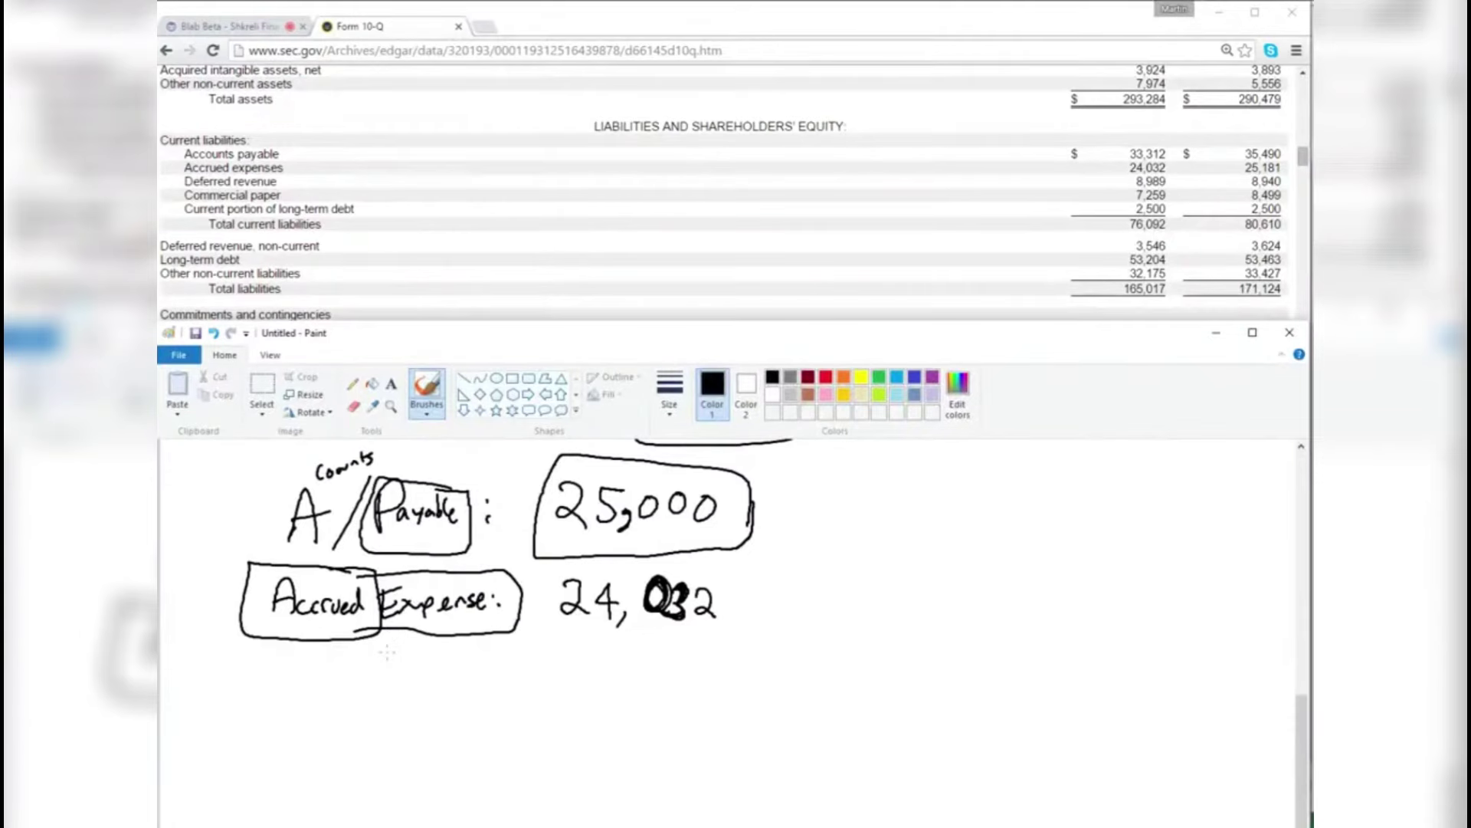
- Check the chat's replies on accrued expenses, highlight Deferred revenue in the 10-Q's current liabilities, and handwrite D/R: below Accrued Expense in Paint
key("alt+Tab")
key("ctrl+Tab")
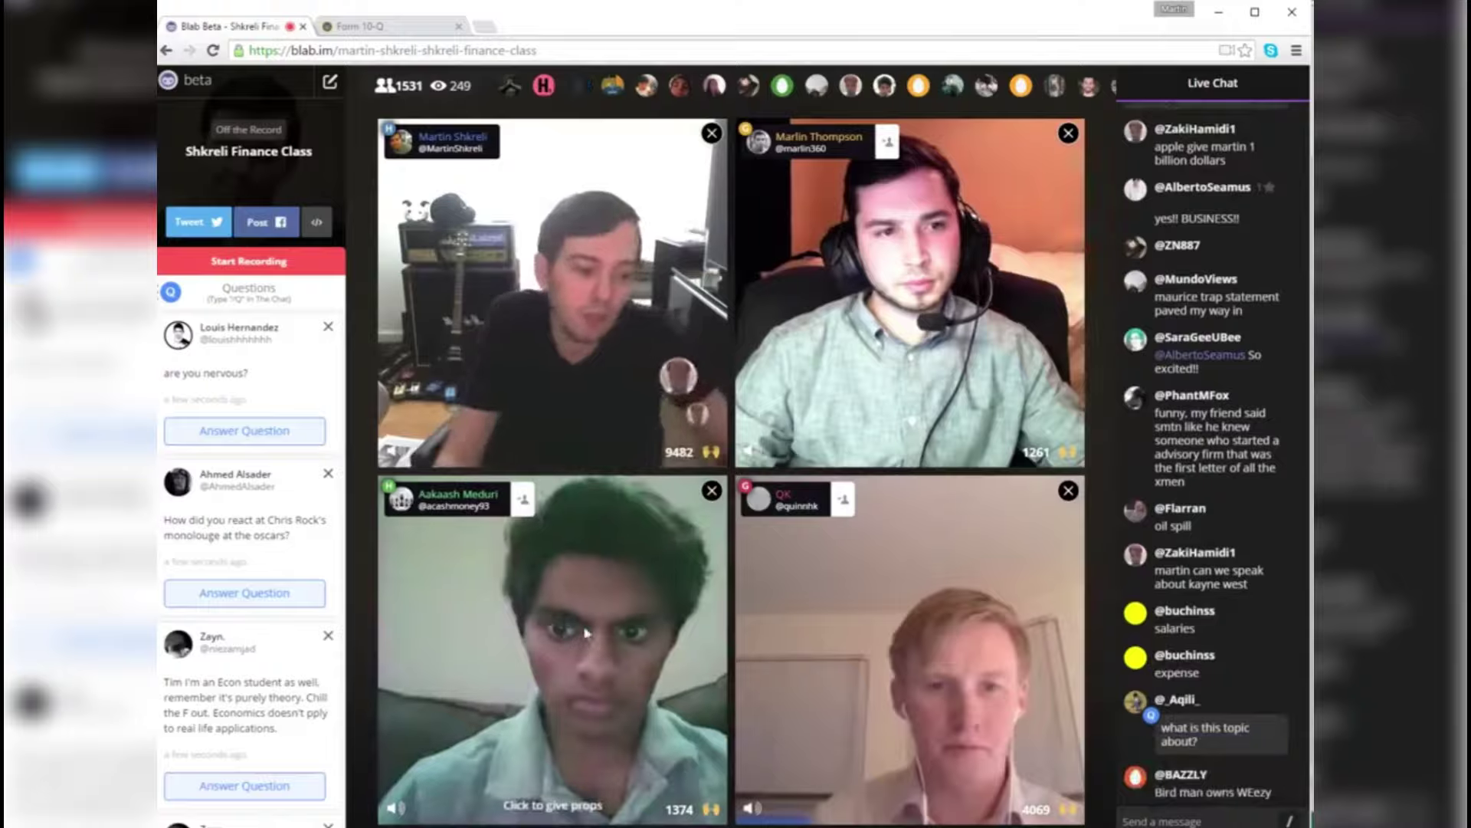
key("ctrl+Tab")
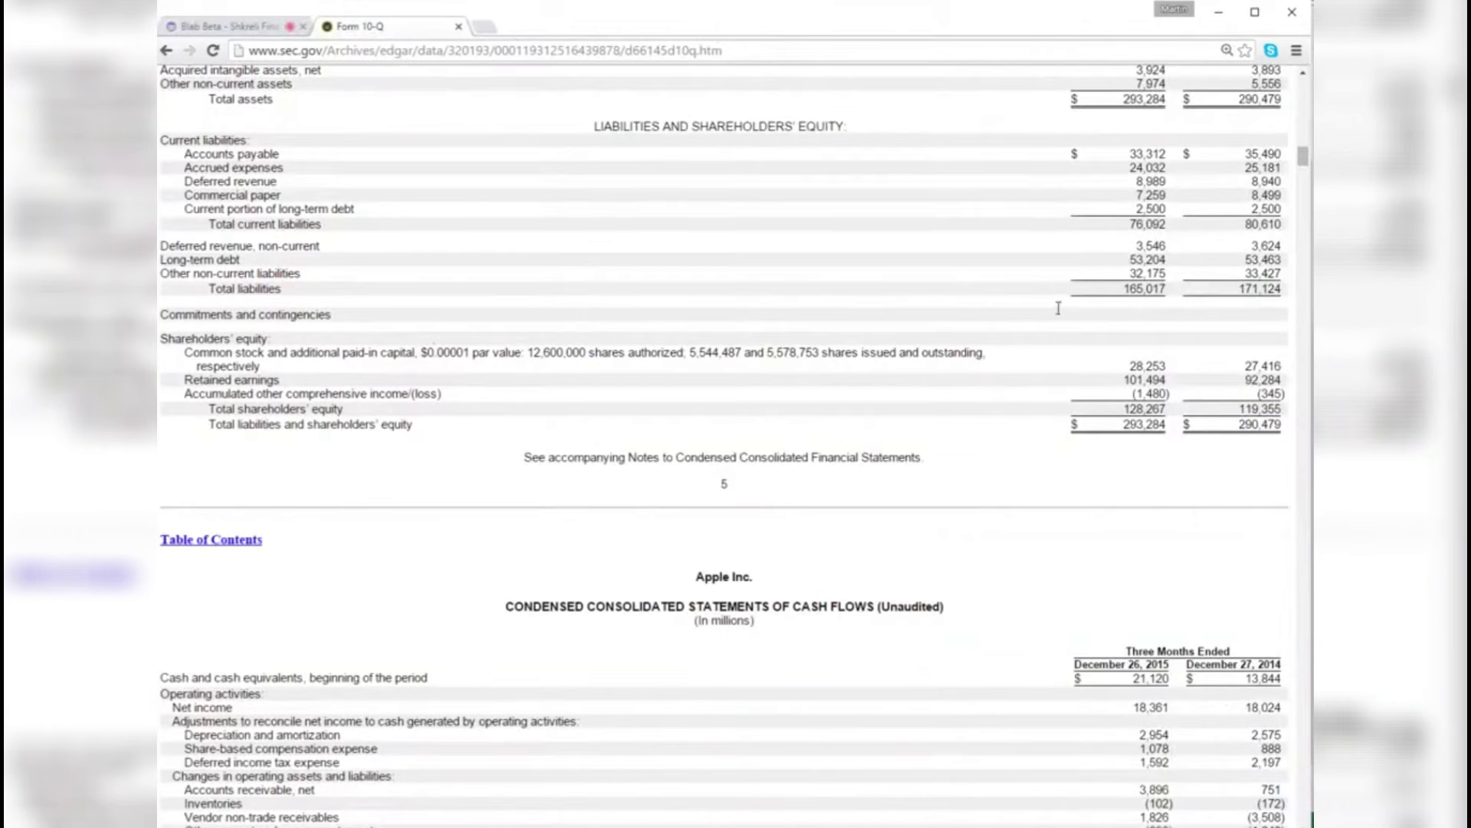
key("ctrl+Tab")
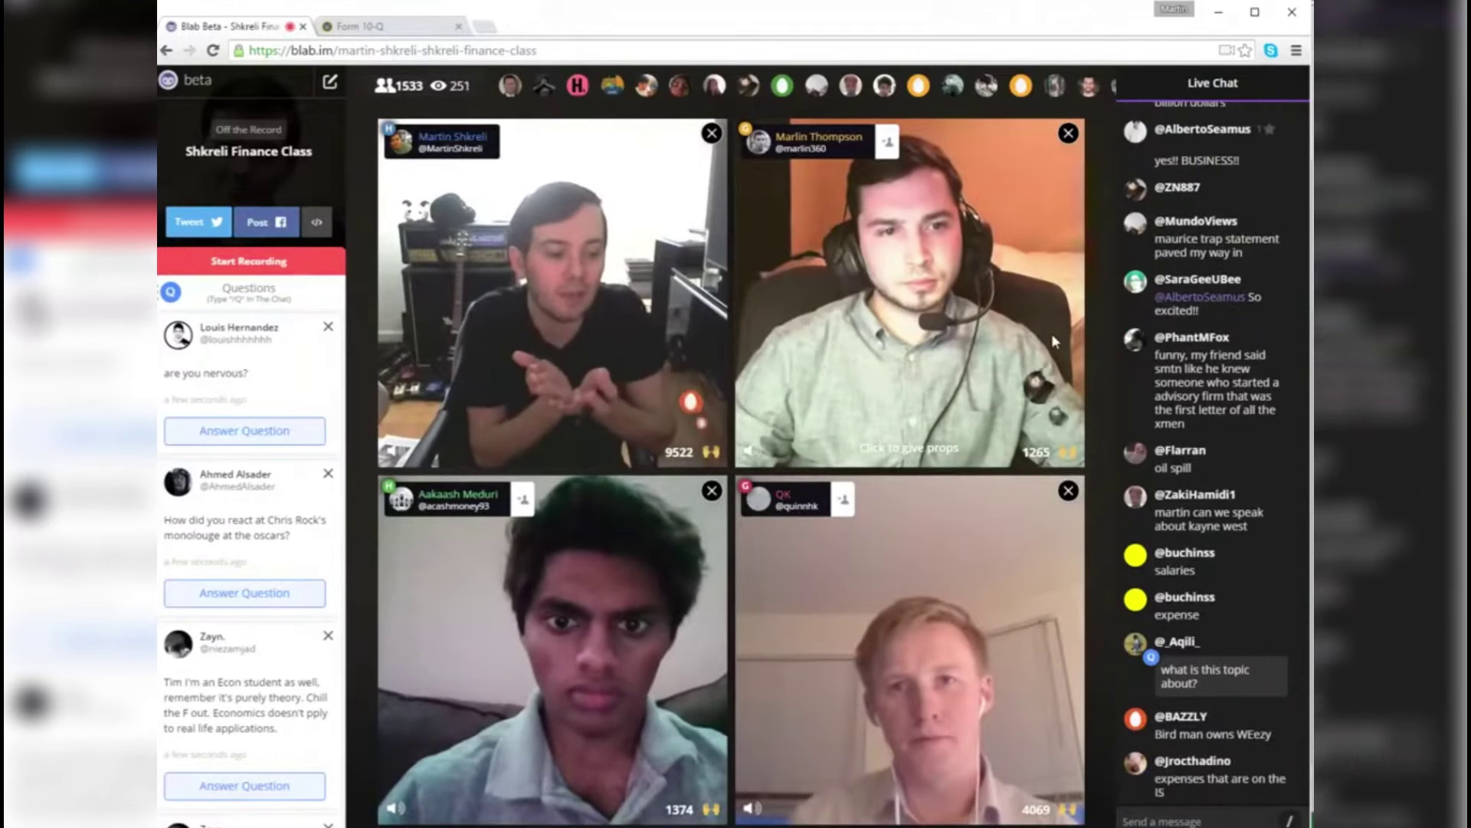
key("ctrl+Tab")
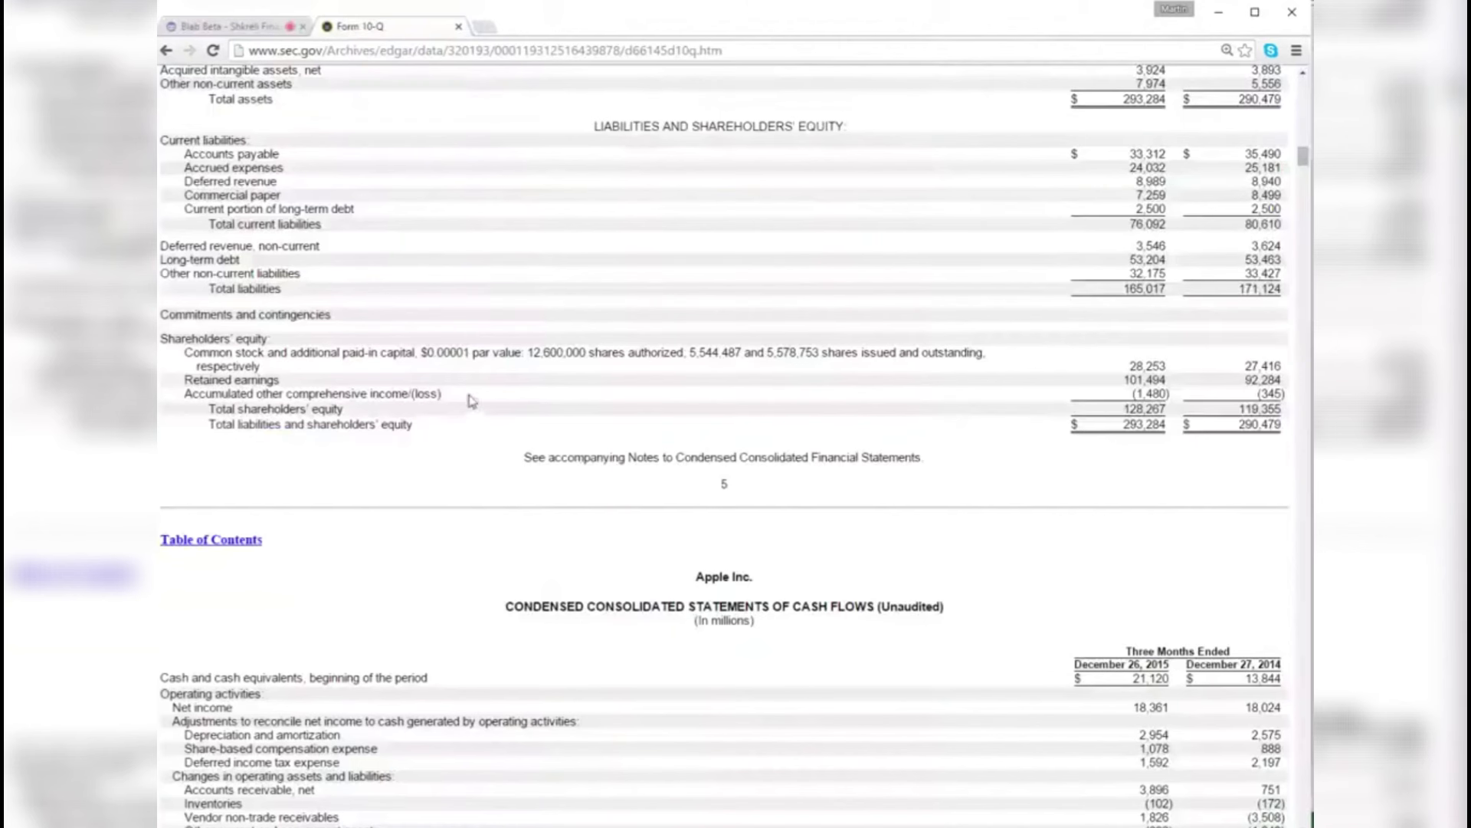
left_click_drag(199, 182, 292, 186)
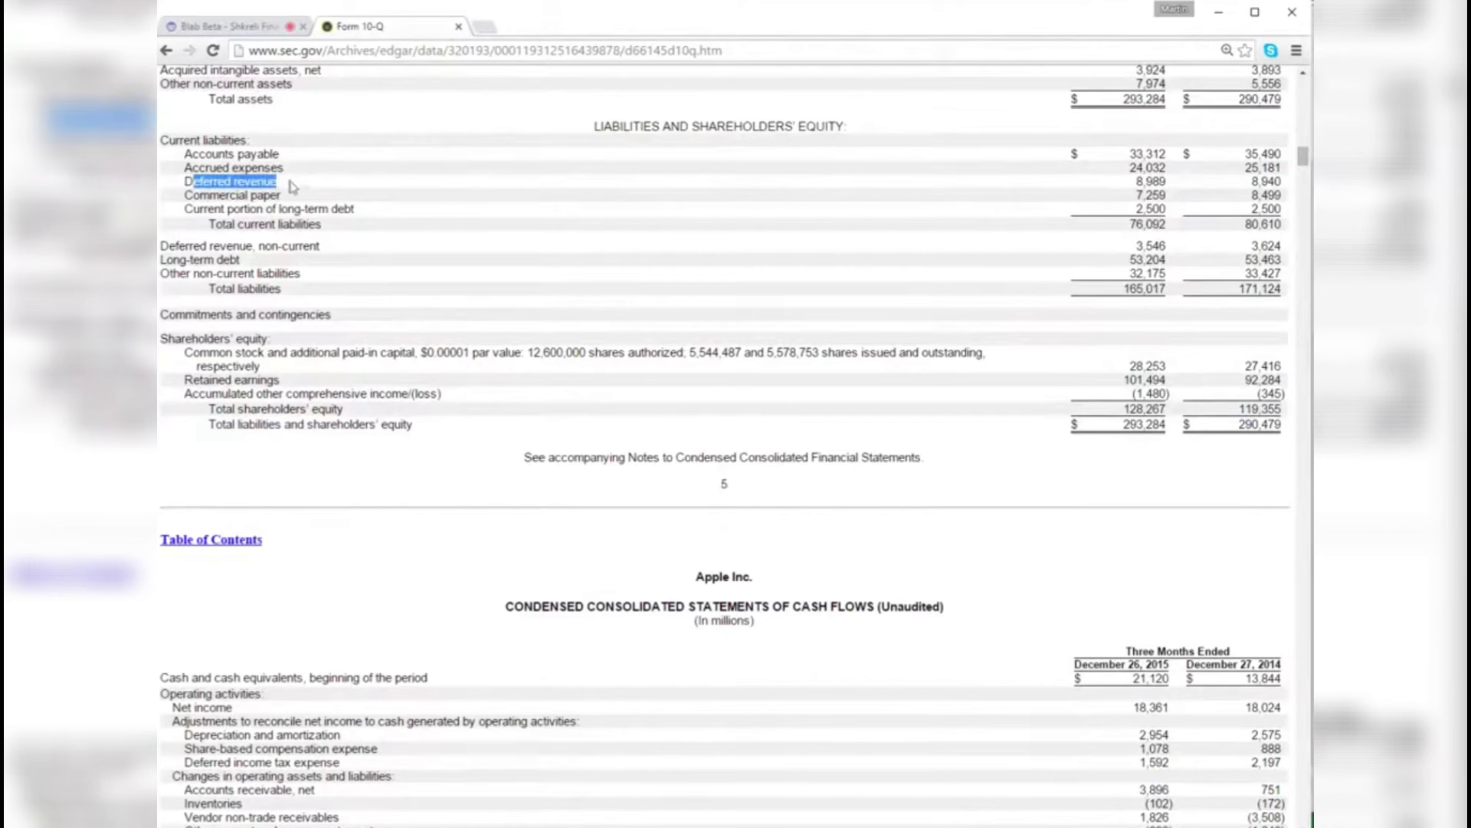
key("alt+Tab")
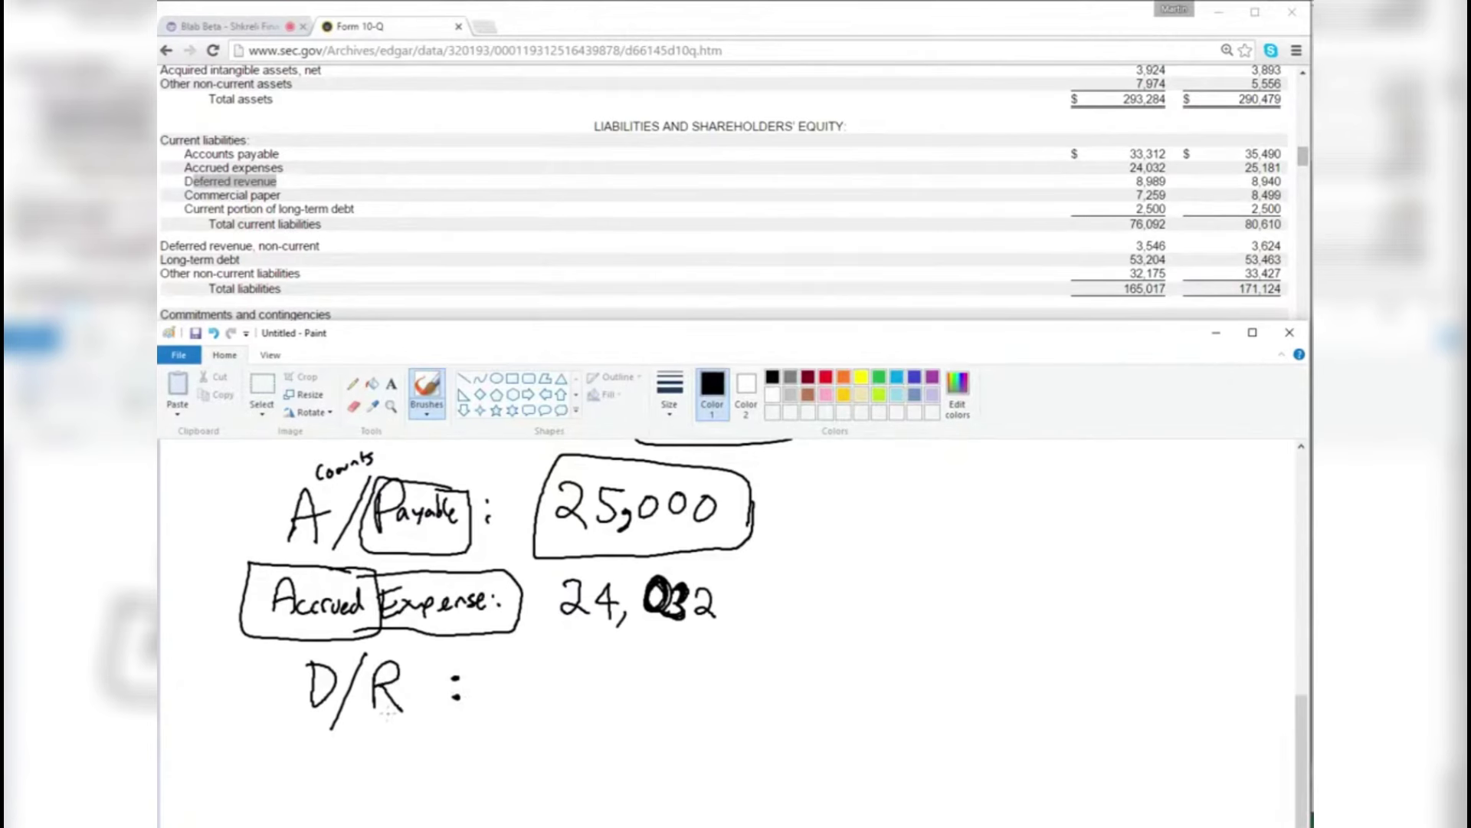
- Check the live chat for viewers' answers on deferred revenue against the D/R note, and close the opened viewer profile
key("alt+Tab")
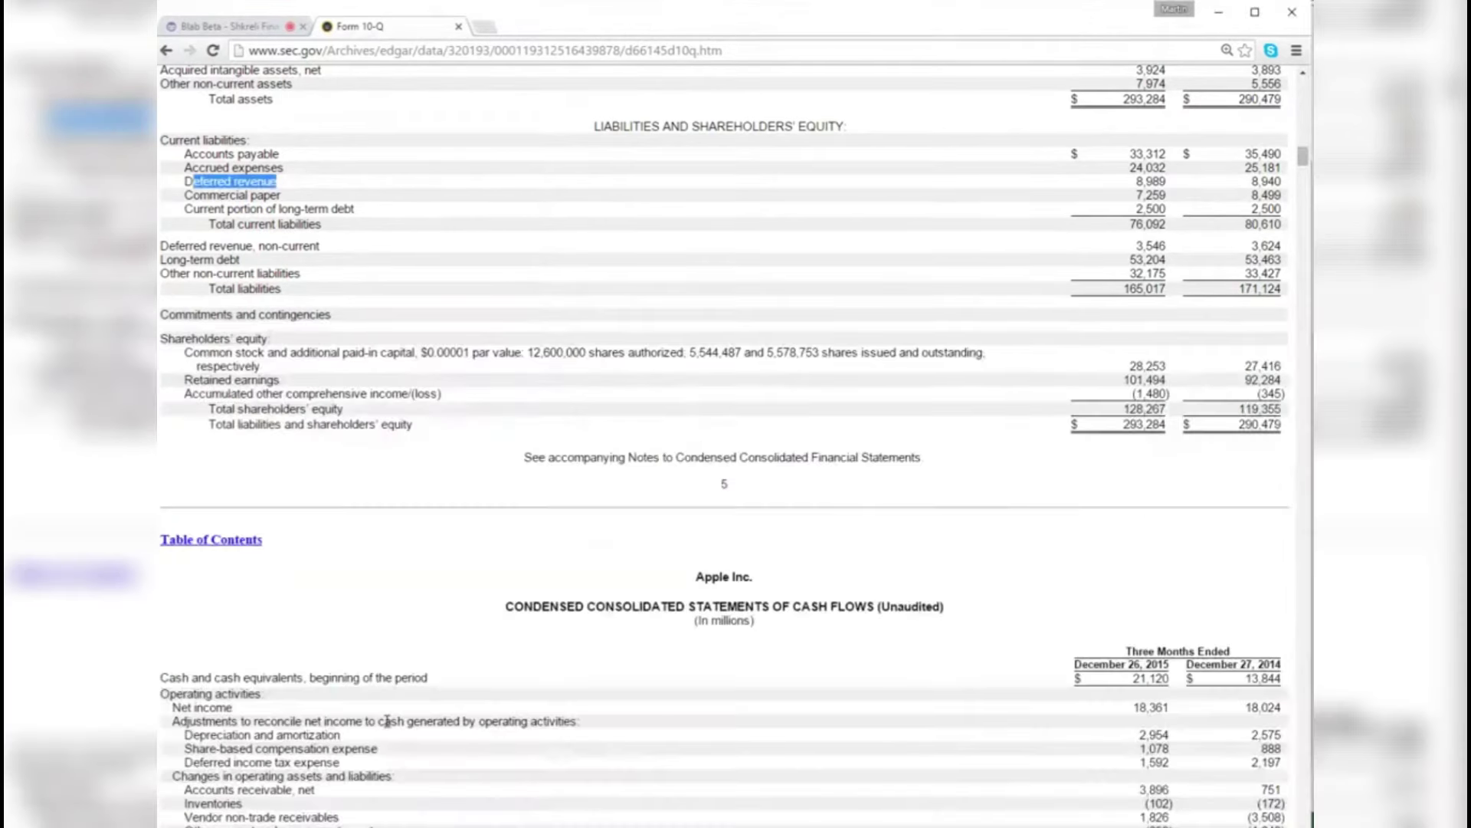
key("ctrl+Tab")
key("alt+Tab")
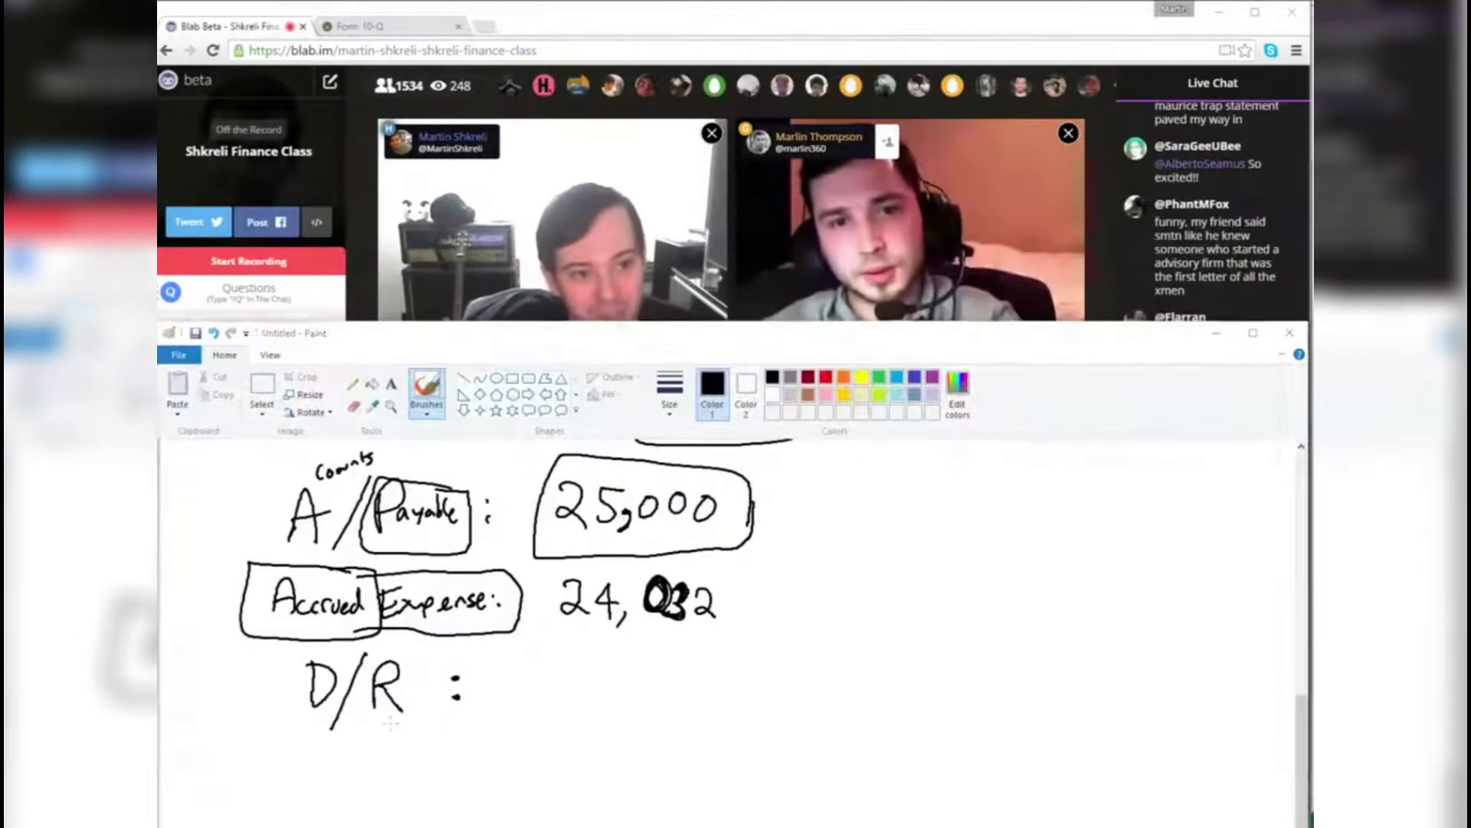
key("alt+Tab")
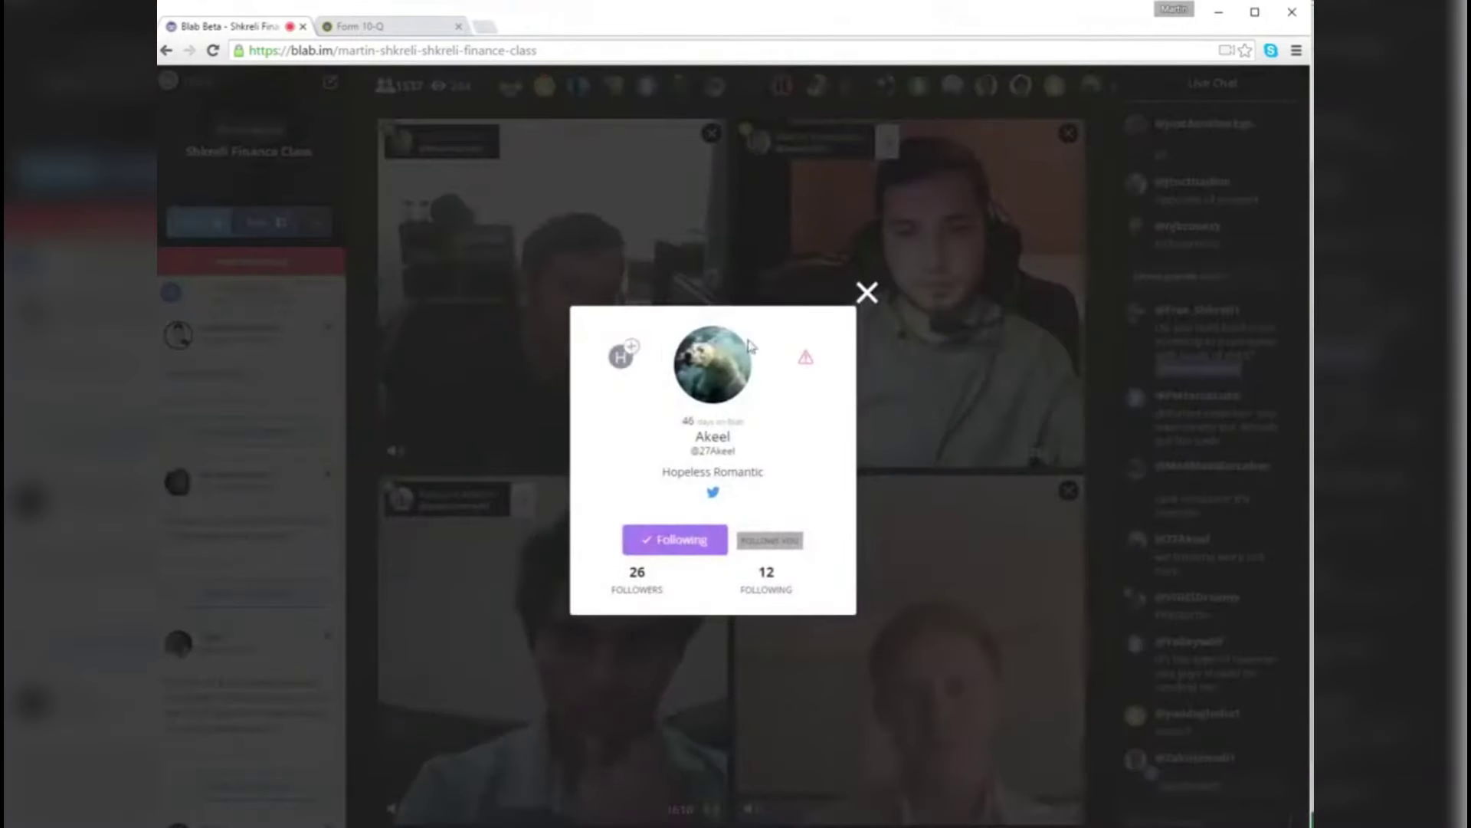
left_click(867, 292)
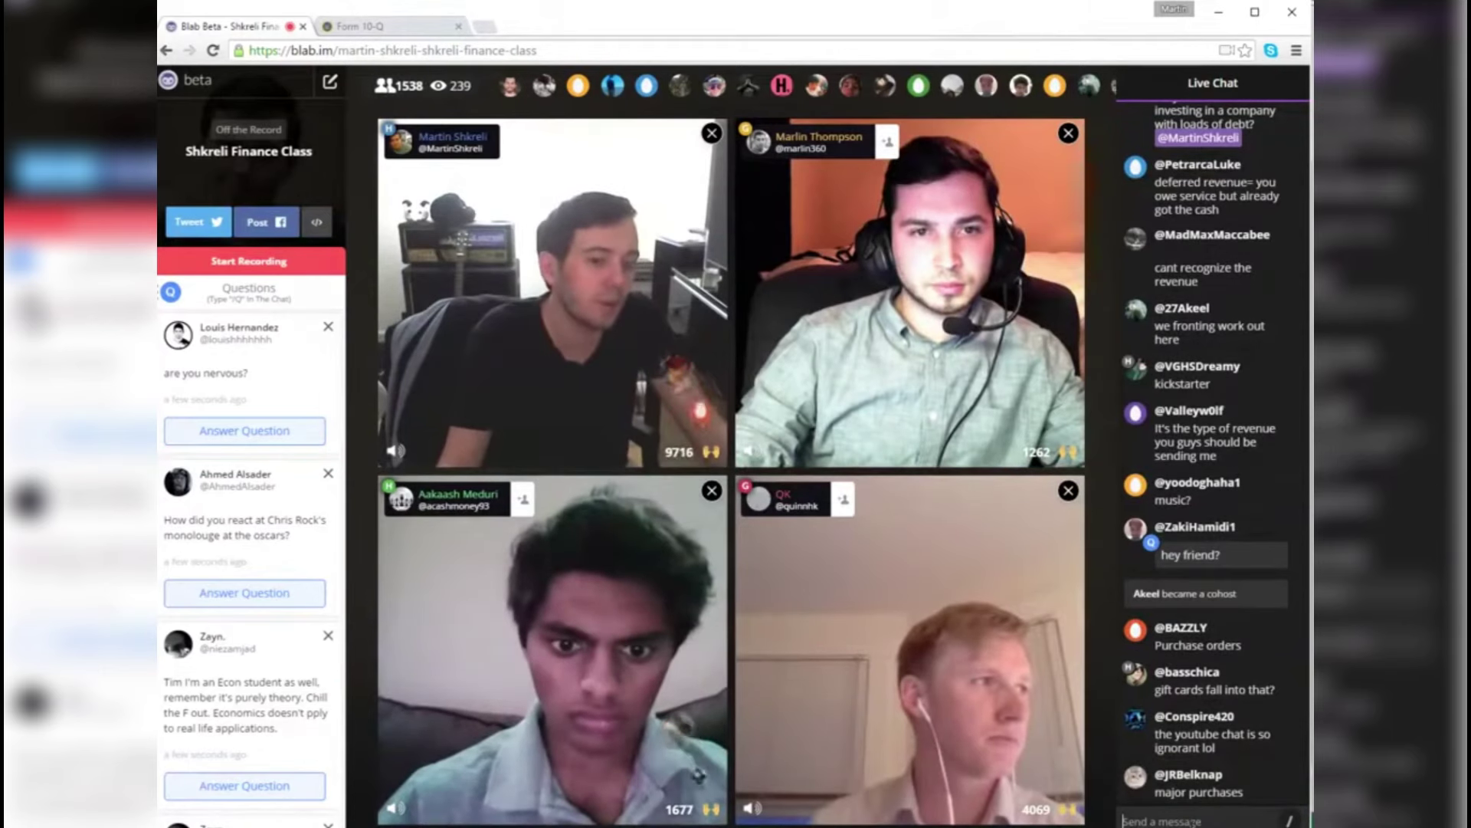
key("alt+Tab")
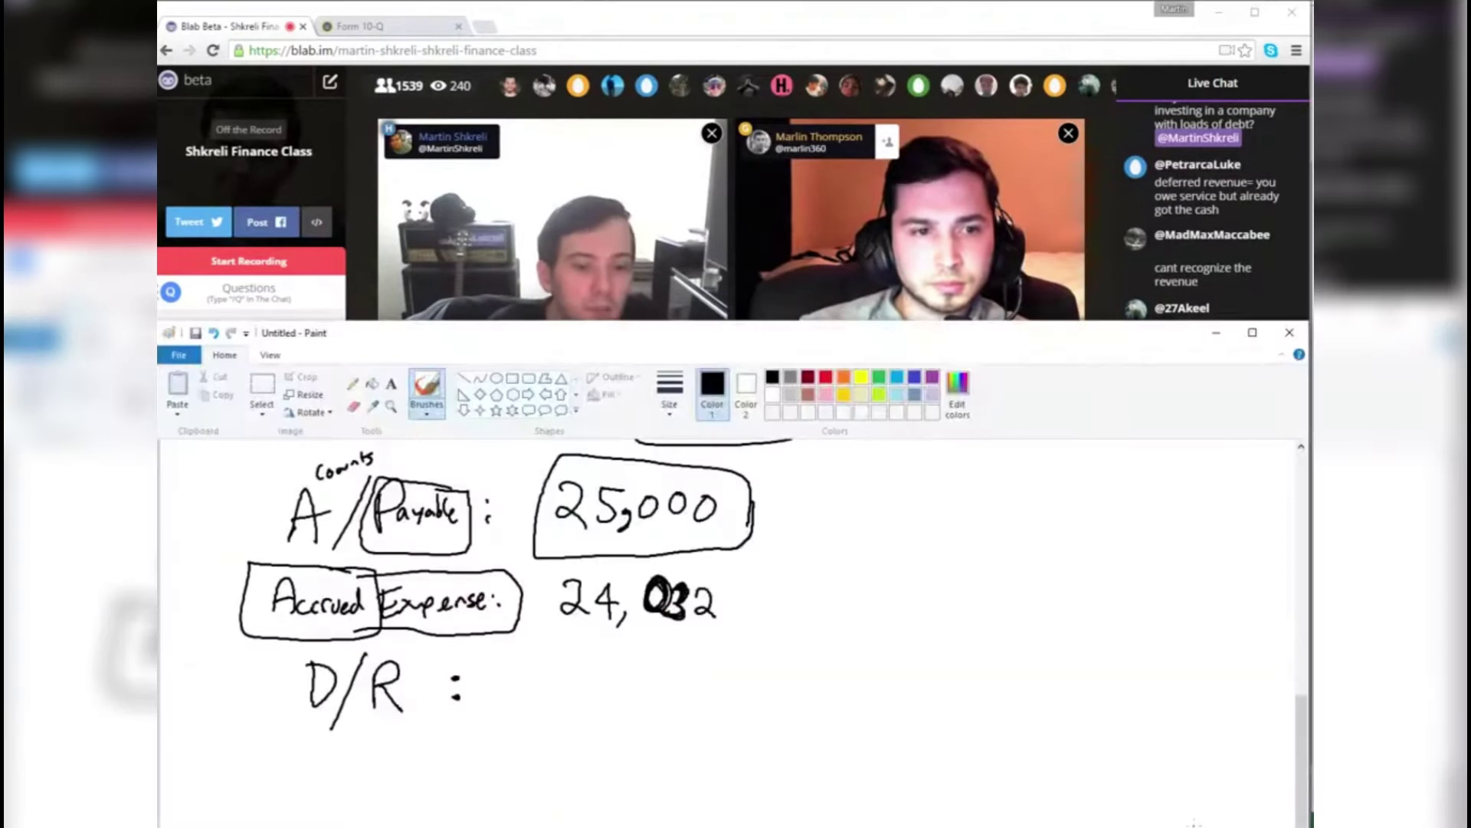
key("alt+Tab")
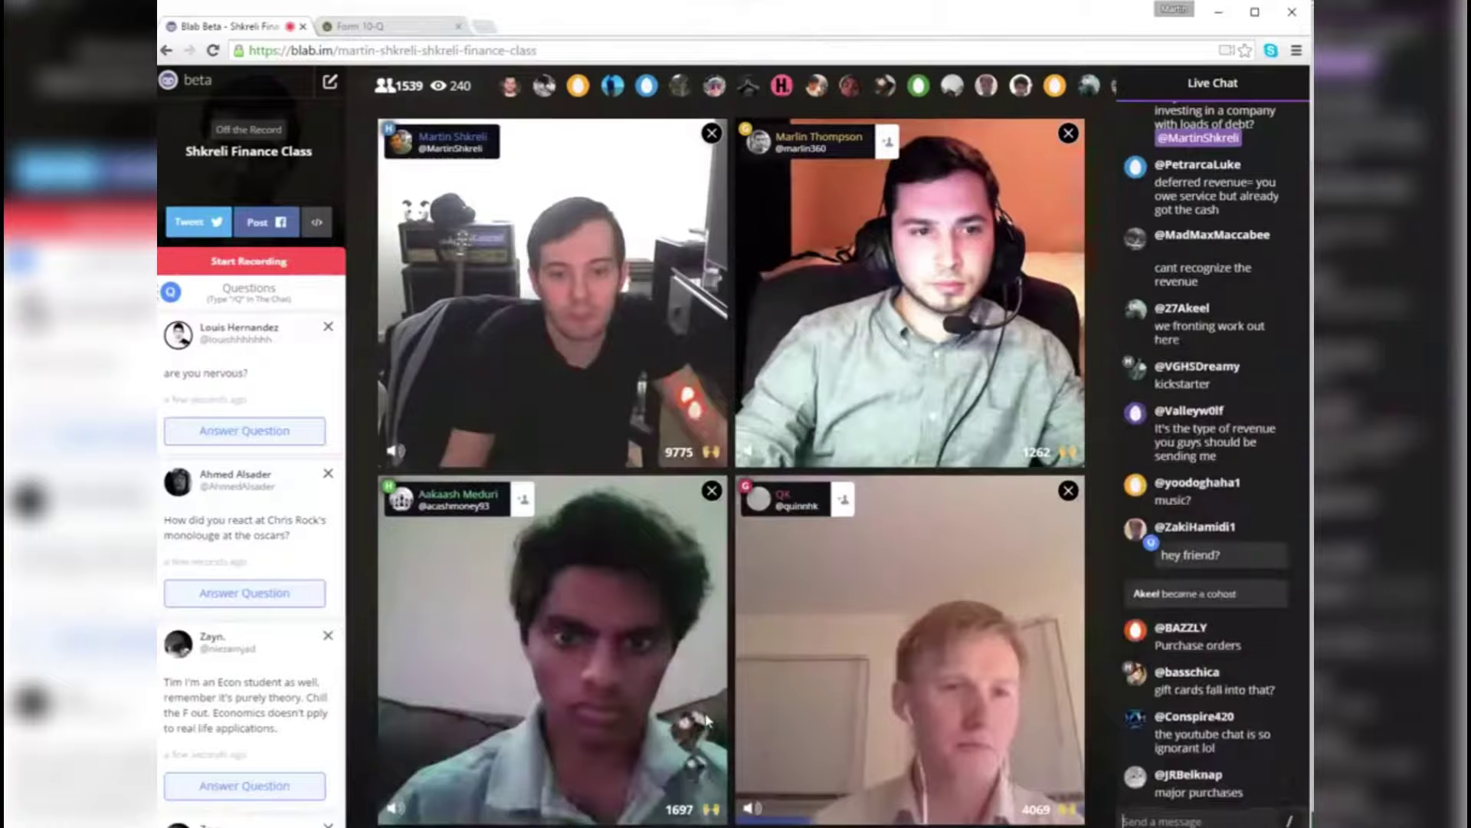
- Highlight the commercial paper and current portion of long-term debt lines in the 10-Q, and handwrite Debt: below D/R in Paint
key("ctrl+Tab")
key("alt+Tab")
key("alt+Tab")
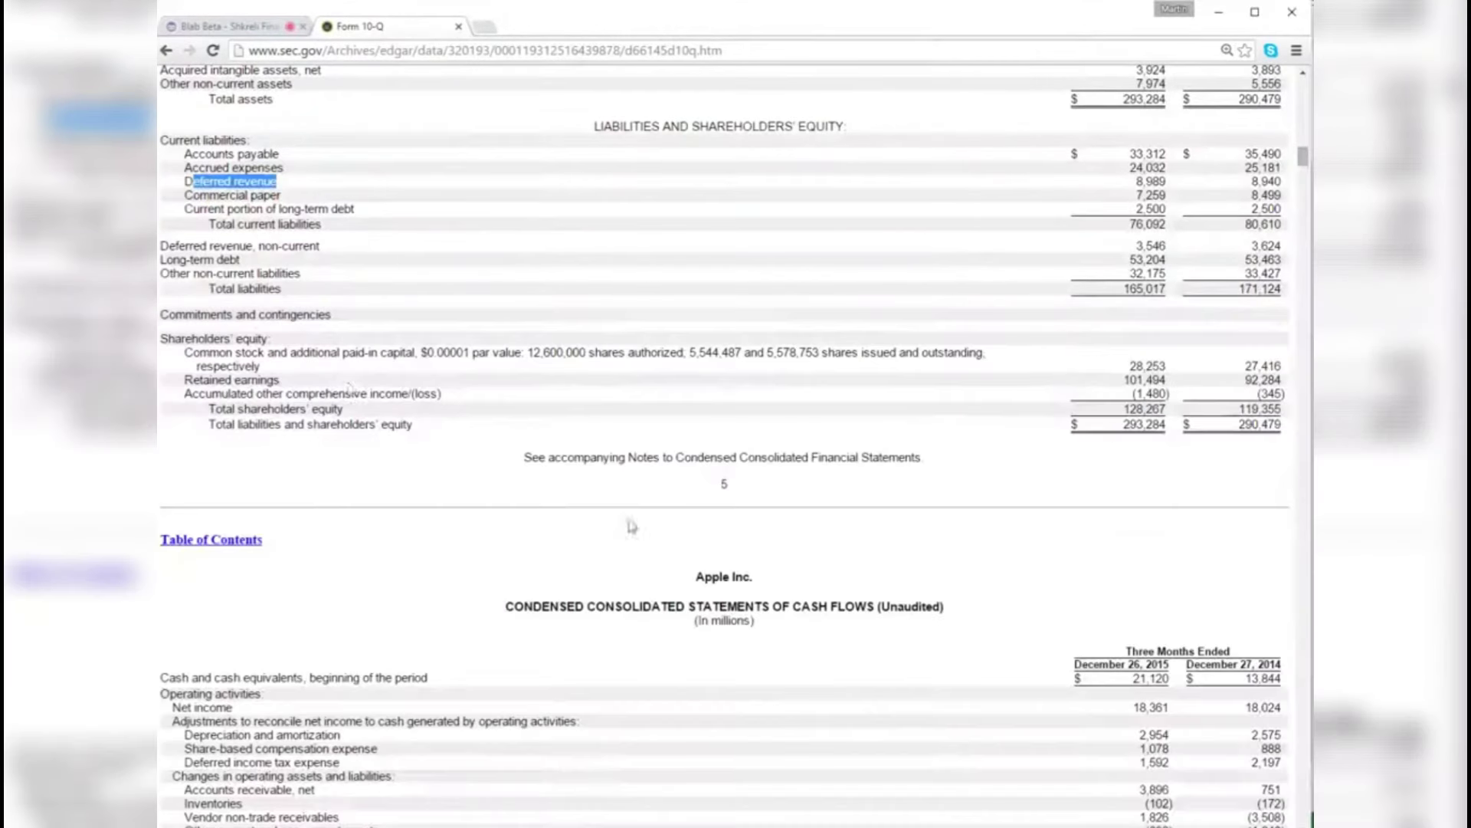
left_click_drag(196, 196, 1168, 224)
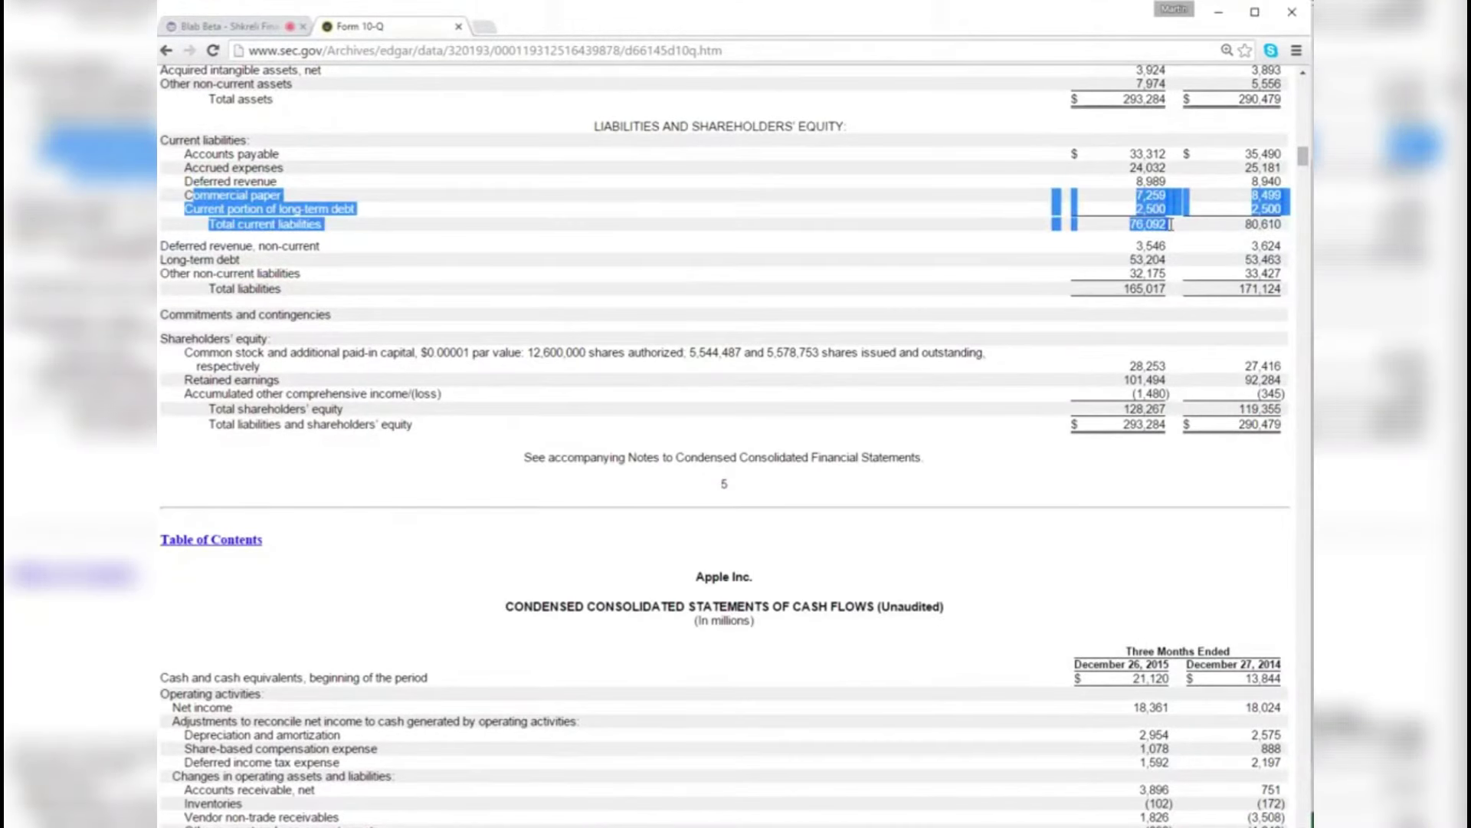
left_click(1170, 223)
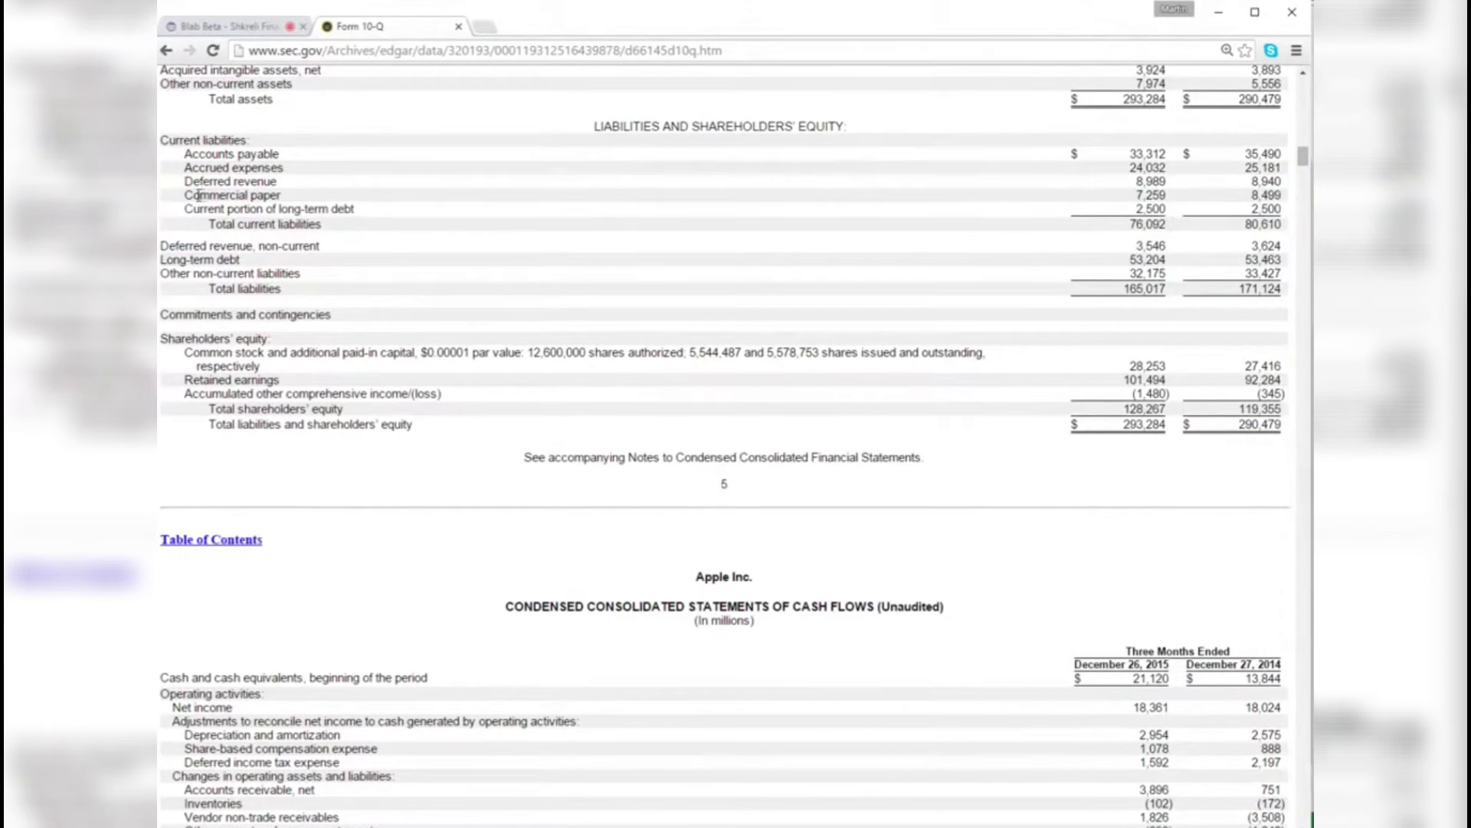
left_click_drag(198, 196, 404, 247)
left_click(405, 248)
key("alt+Tab")
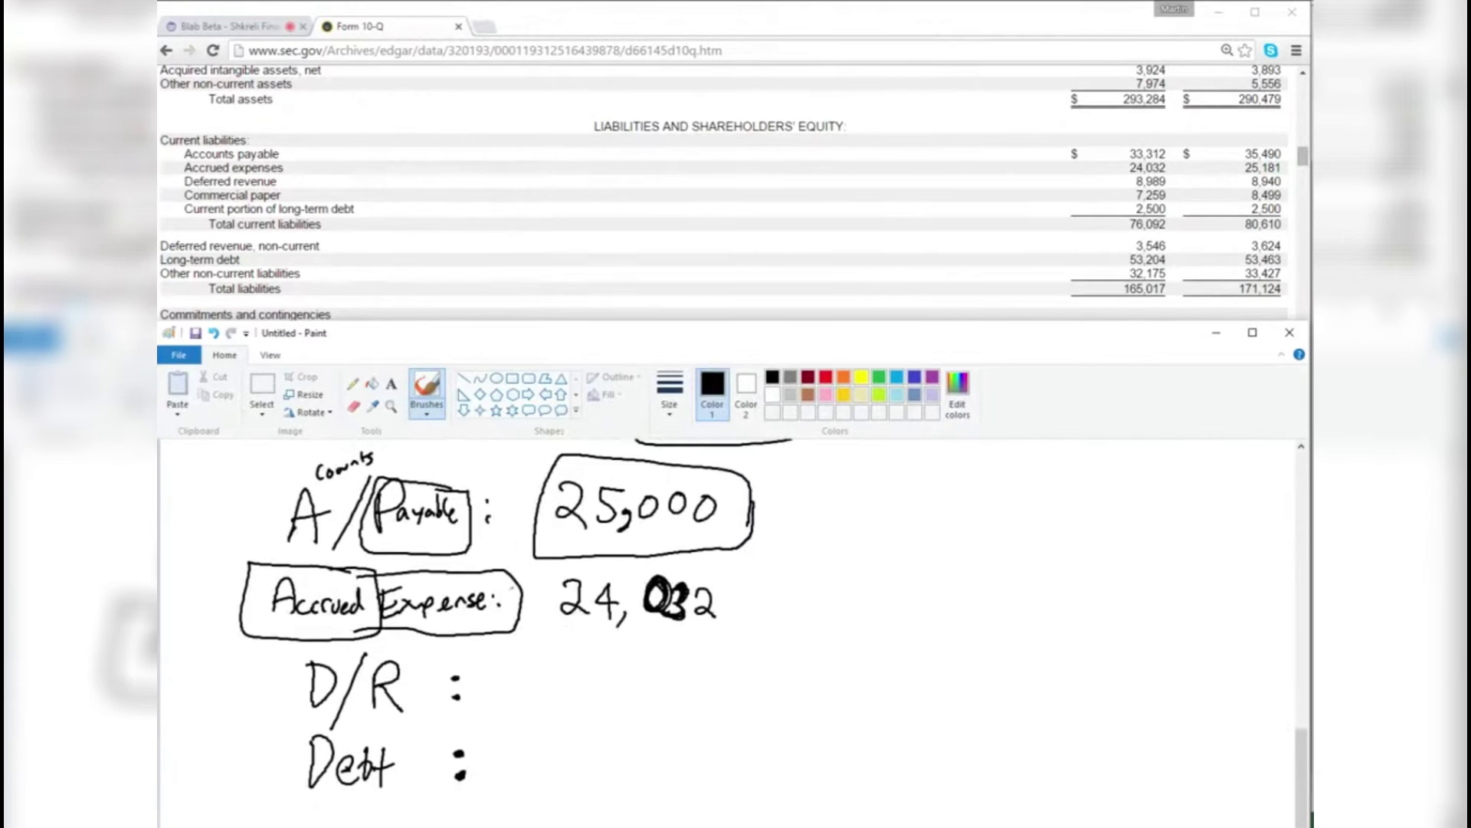
scroll(502, 591, "down", 4)
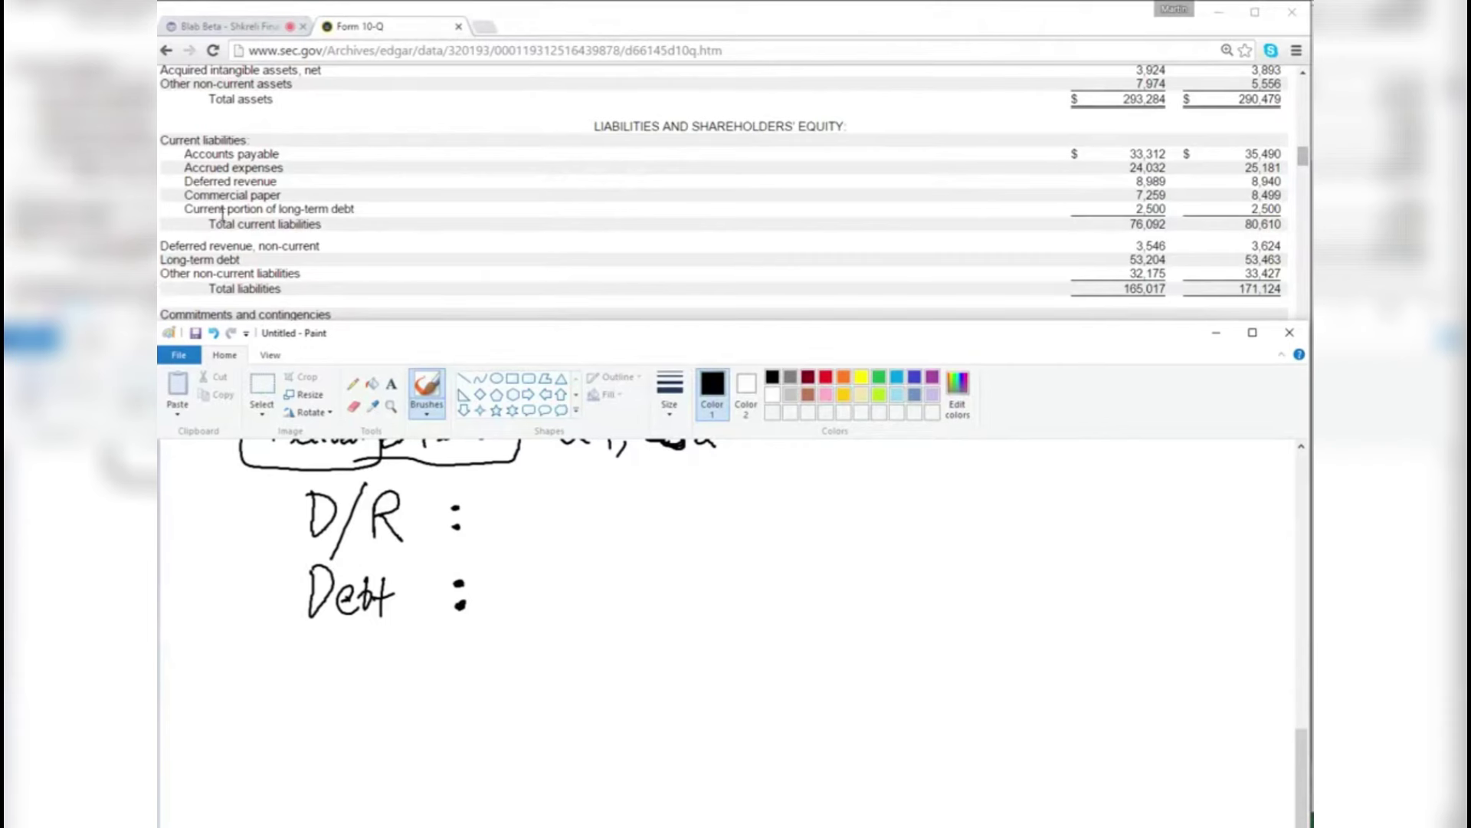
- Highlight Commercial paper and its December 26, 2015 amount in the 10-Q, and check the AAPL workbook's Debt row
left_click(322, 204)
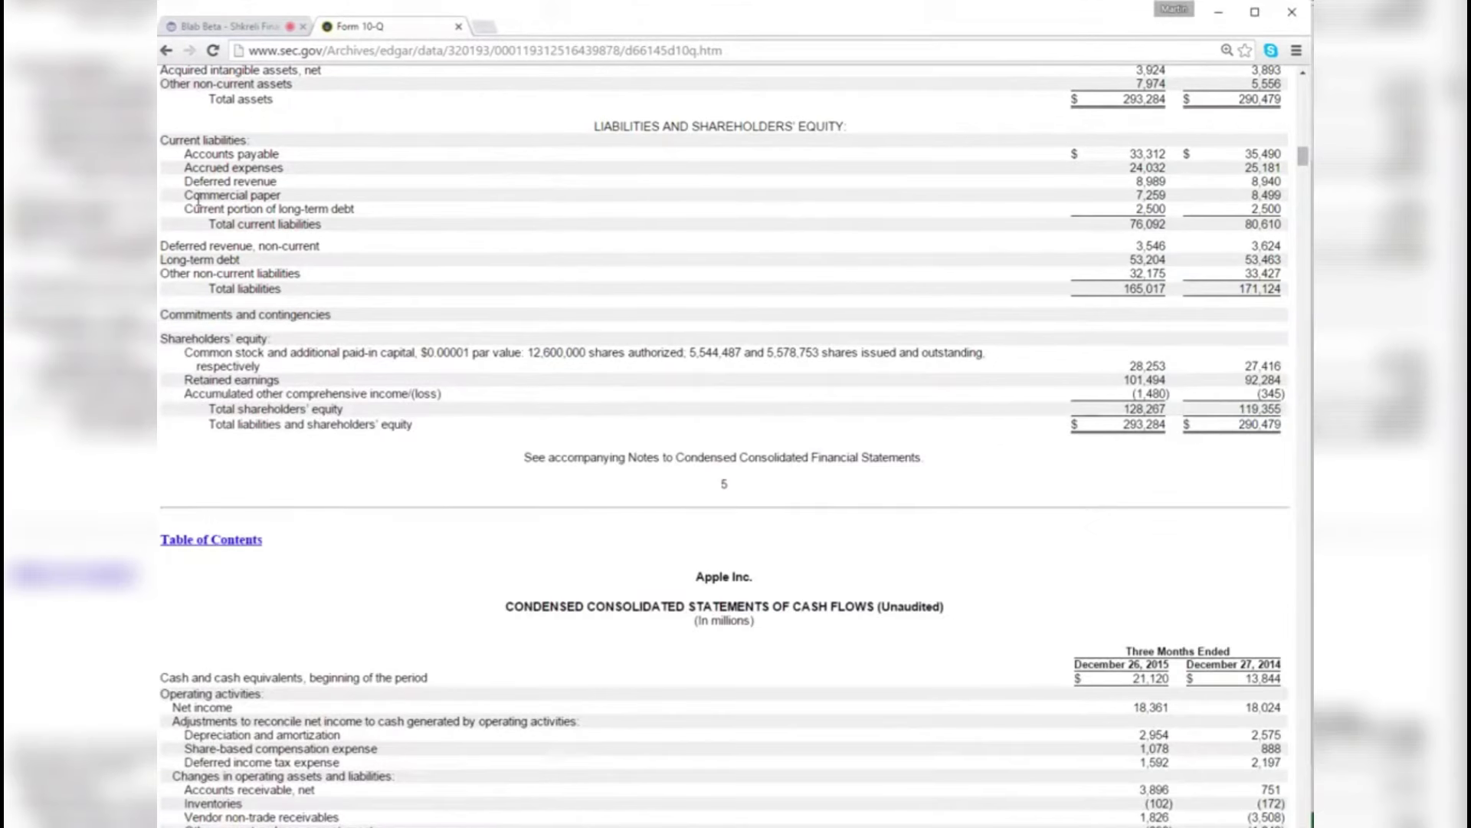
left_click_drag(193, 196, 381, 195)
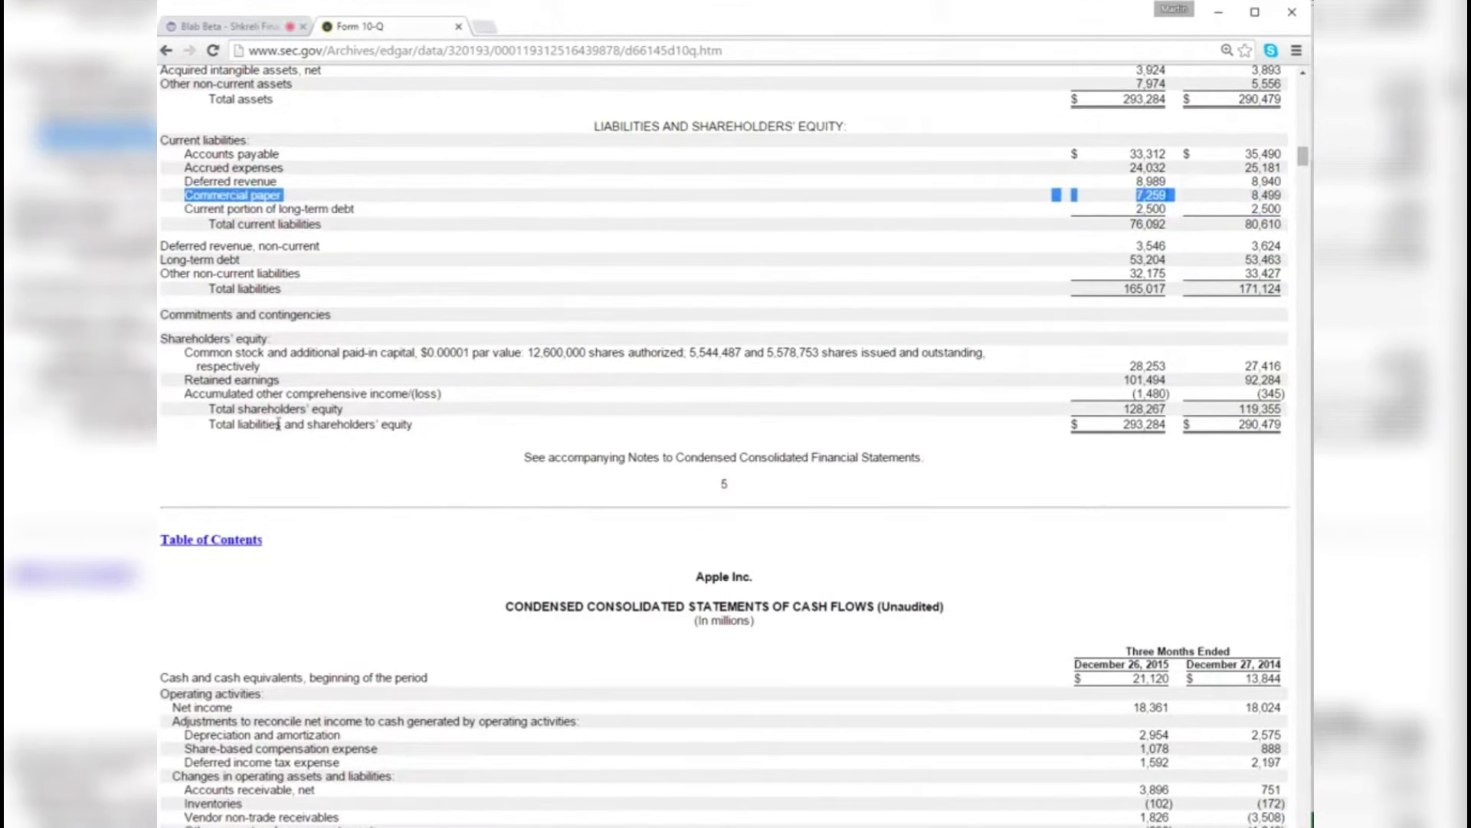
key("alt+Tab")
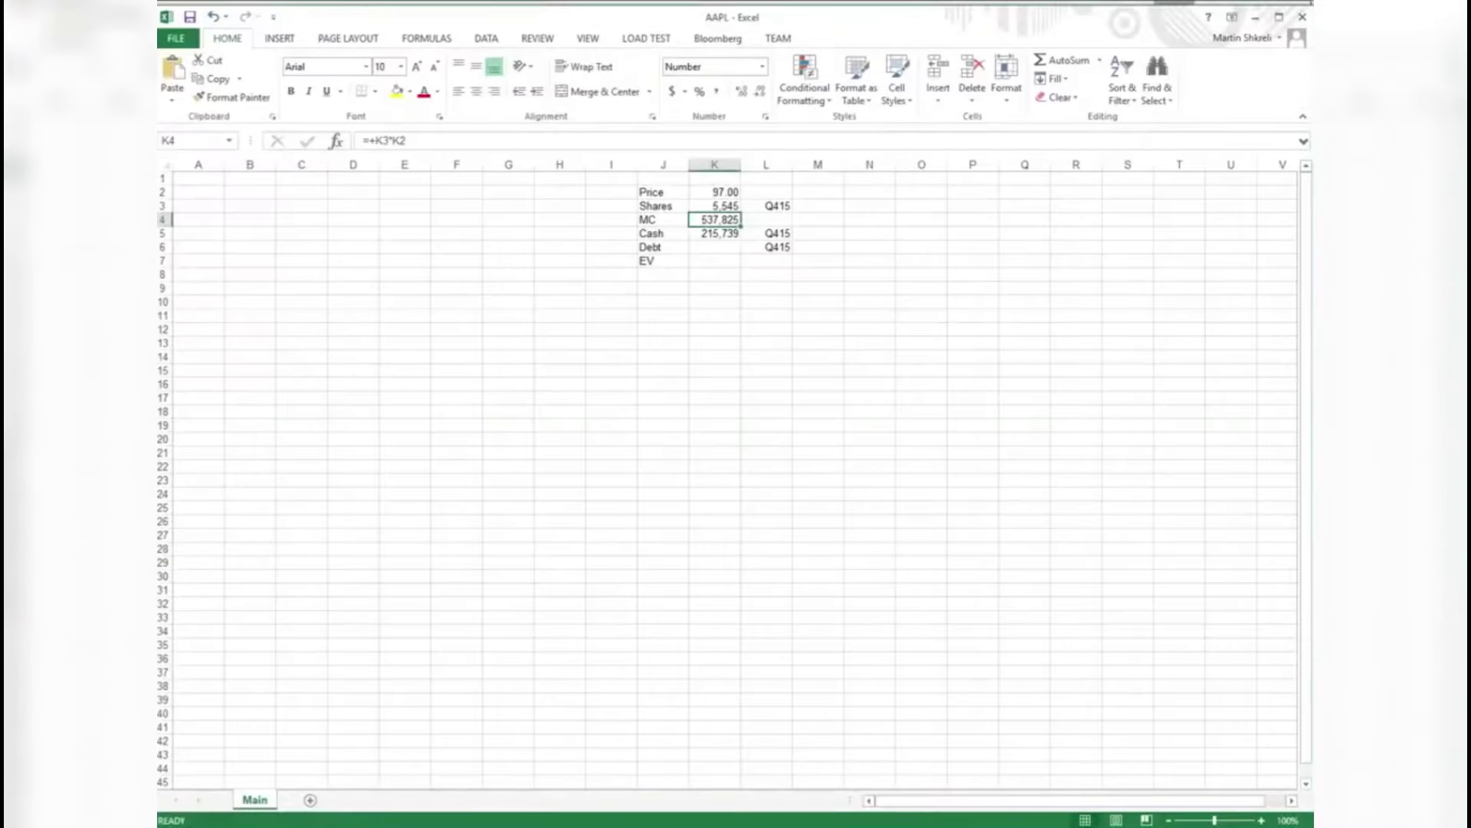
key("alt+Tab")
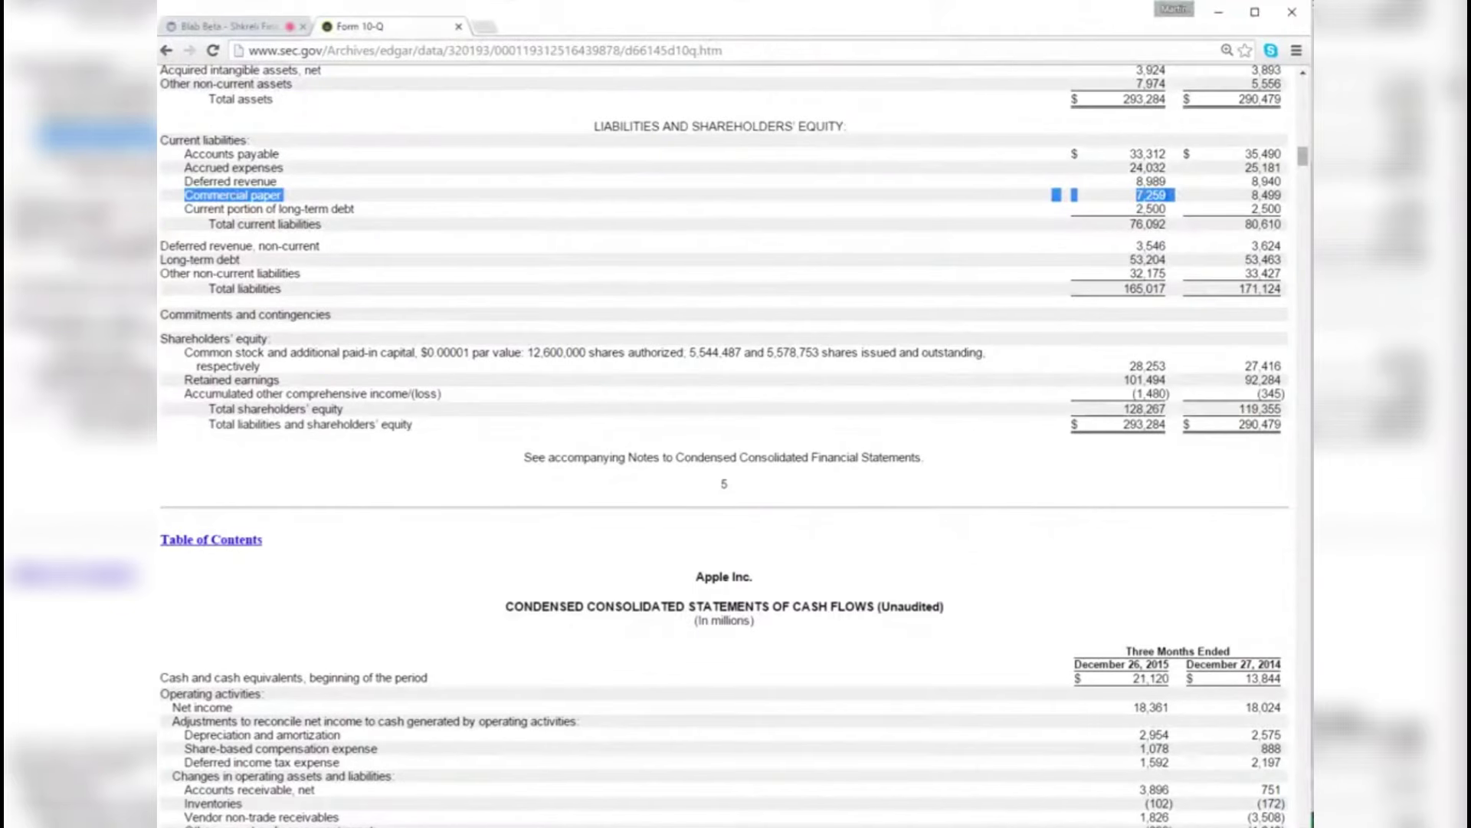
- Enter the 10-Q's commercial paper, current portion and long-term debt in the AAPL workbook's Debt cell K6 as =7259+2500+53204
key("alt+Tab")
type("+72")
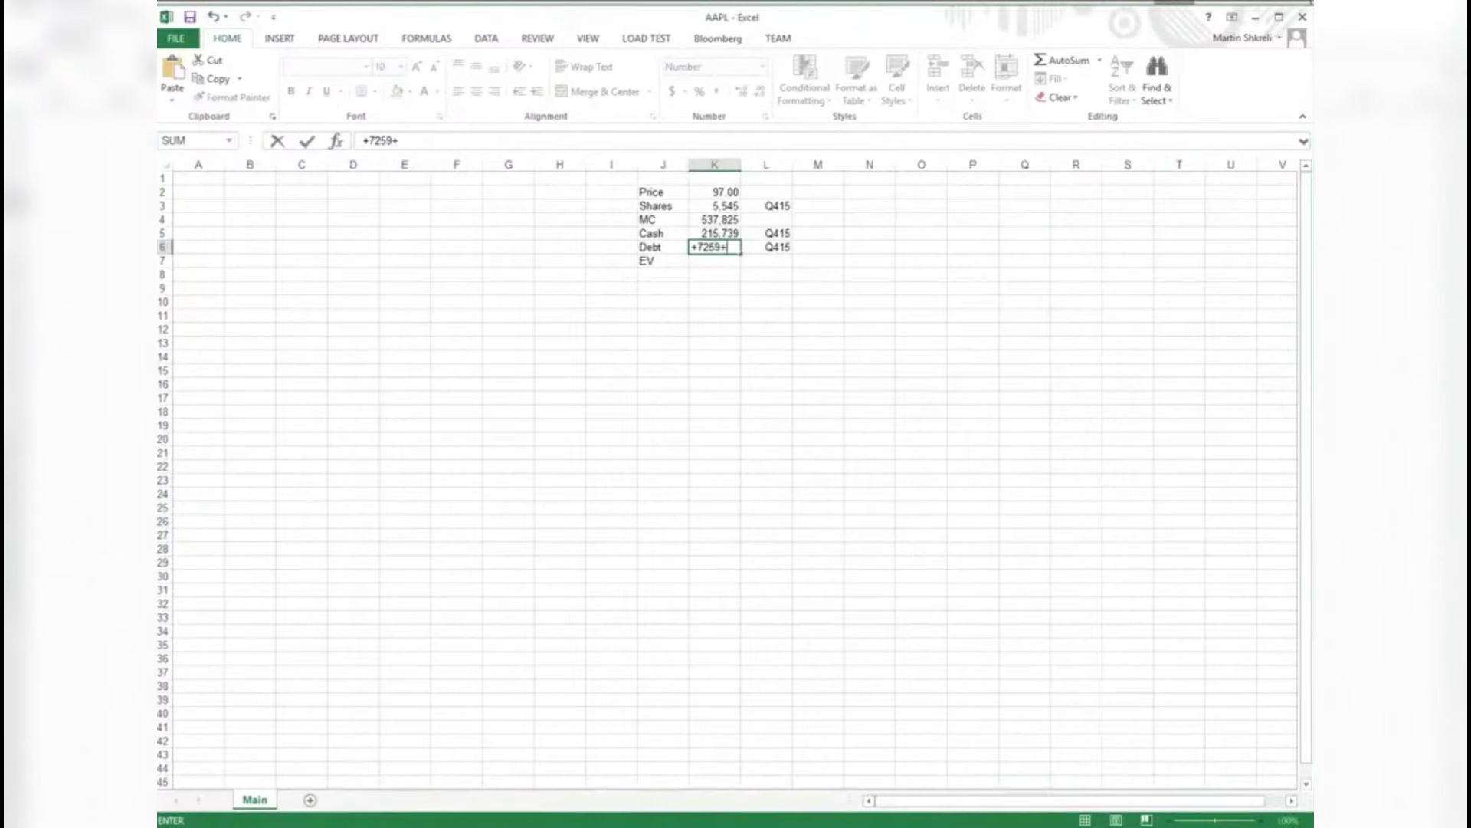
key("alt+Tab")
key("alt+Tab")
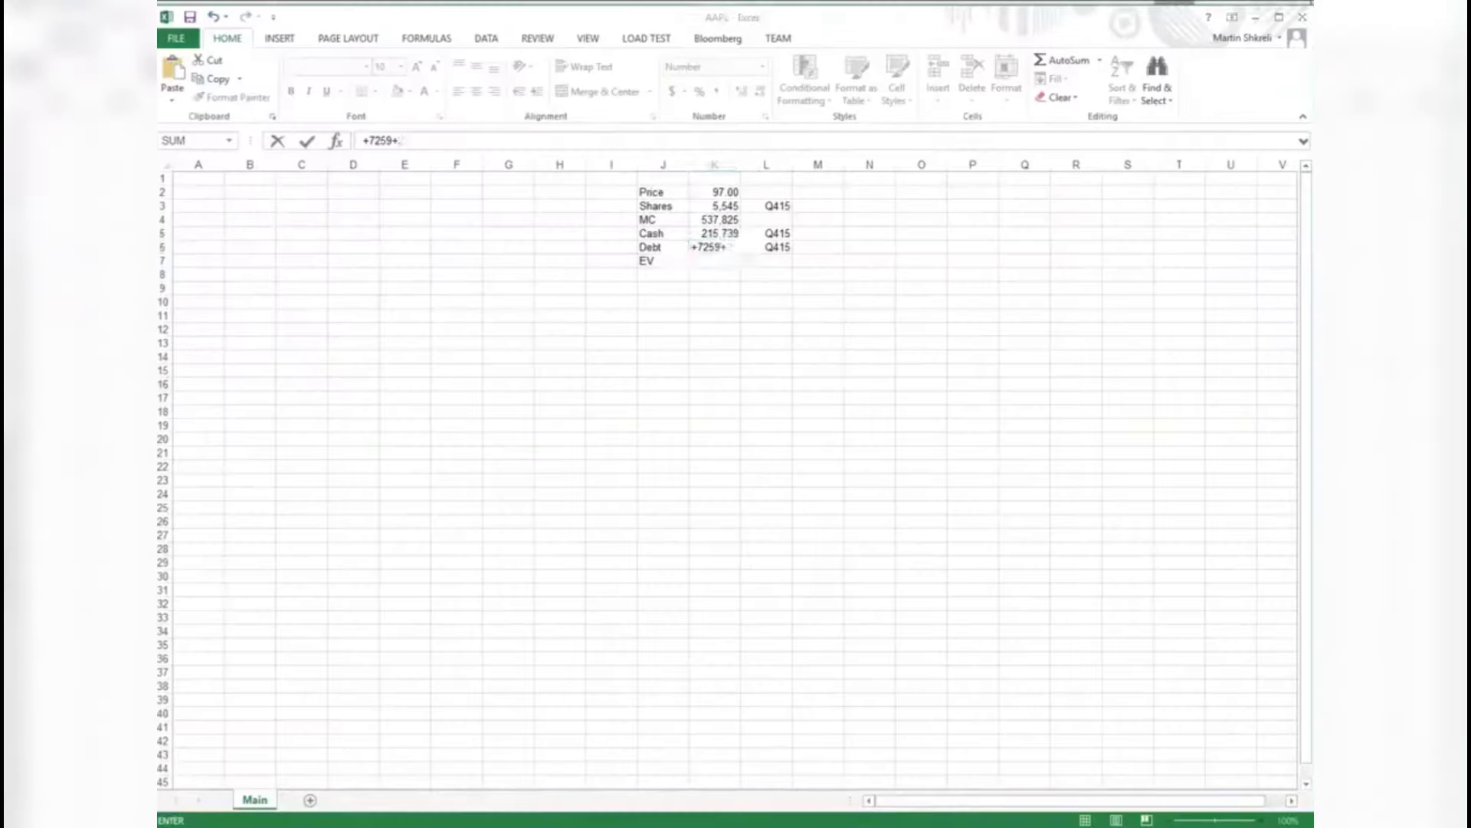
key("alt+Tab")
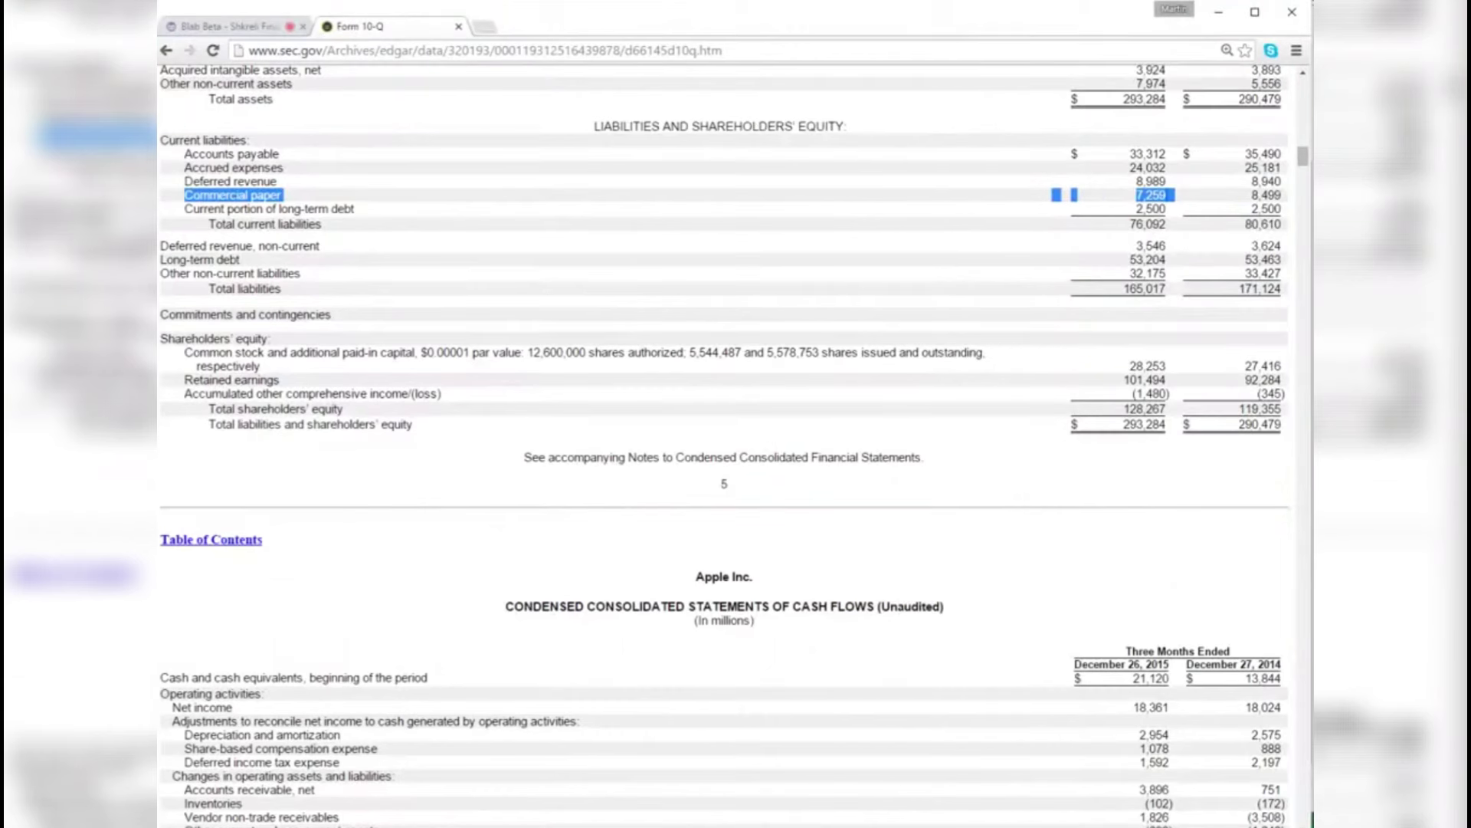
key("alt+Tab")
type("5320")
key("alt+Tab")
key("alt+Tab")
key("Return")
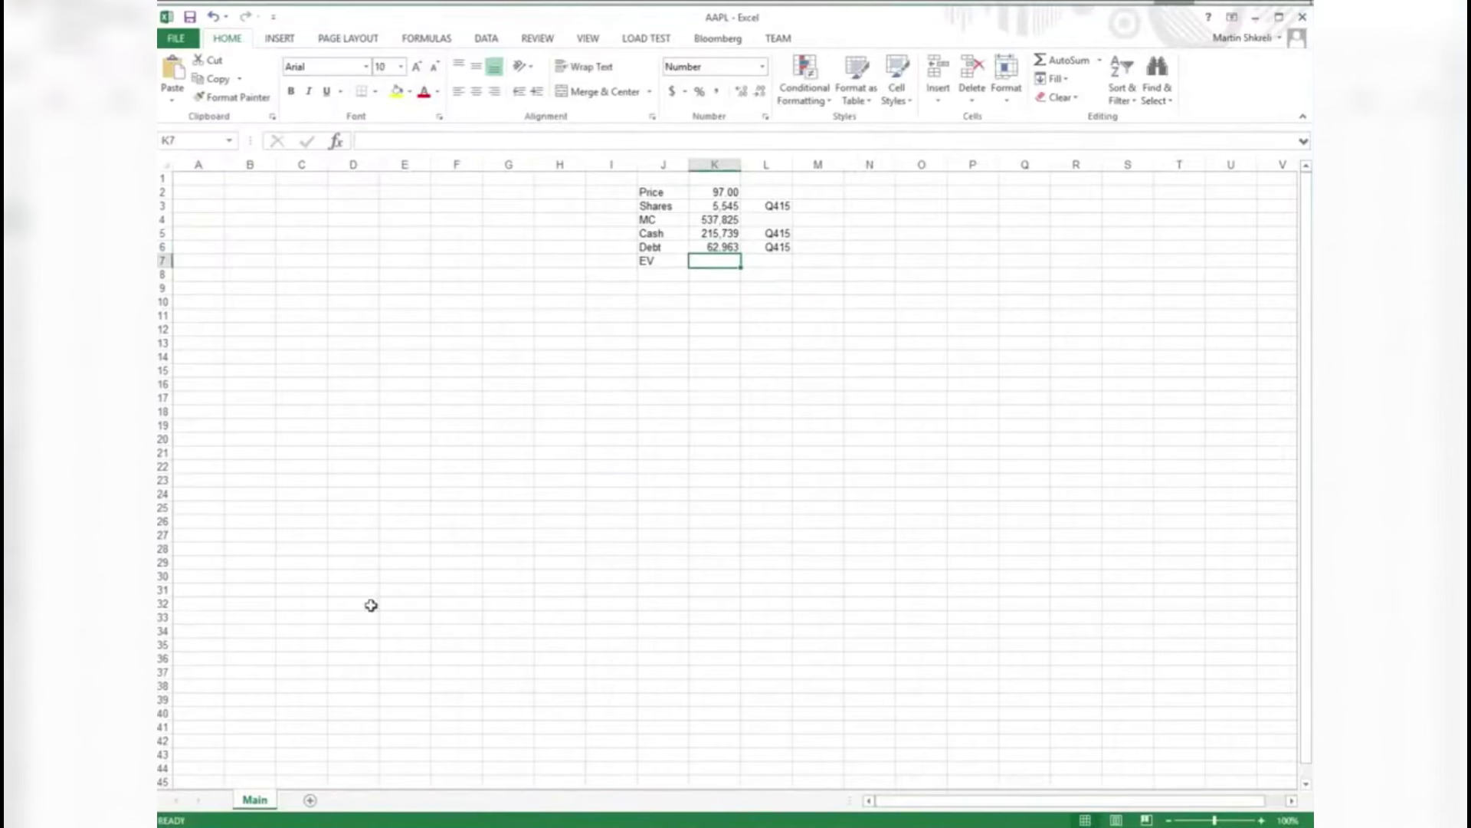
- Calculate enterprise value in K7 as market cap minus cash plus debt with =+K4-K5+K6
left_click(724, 237)
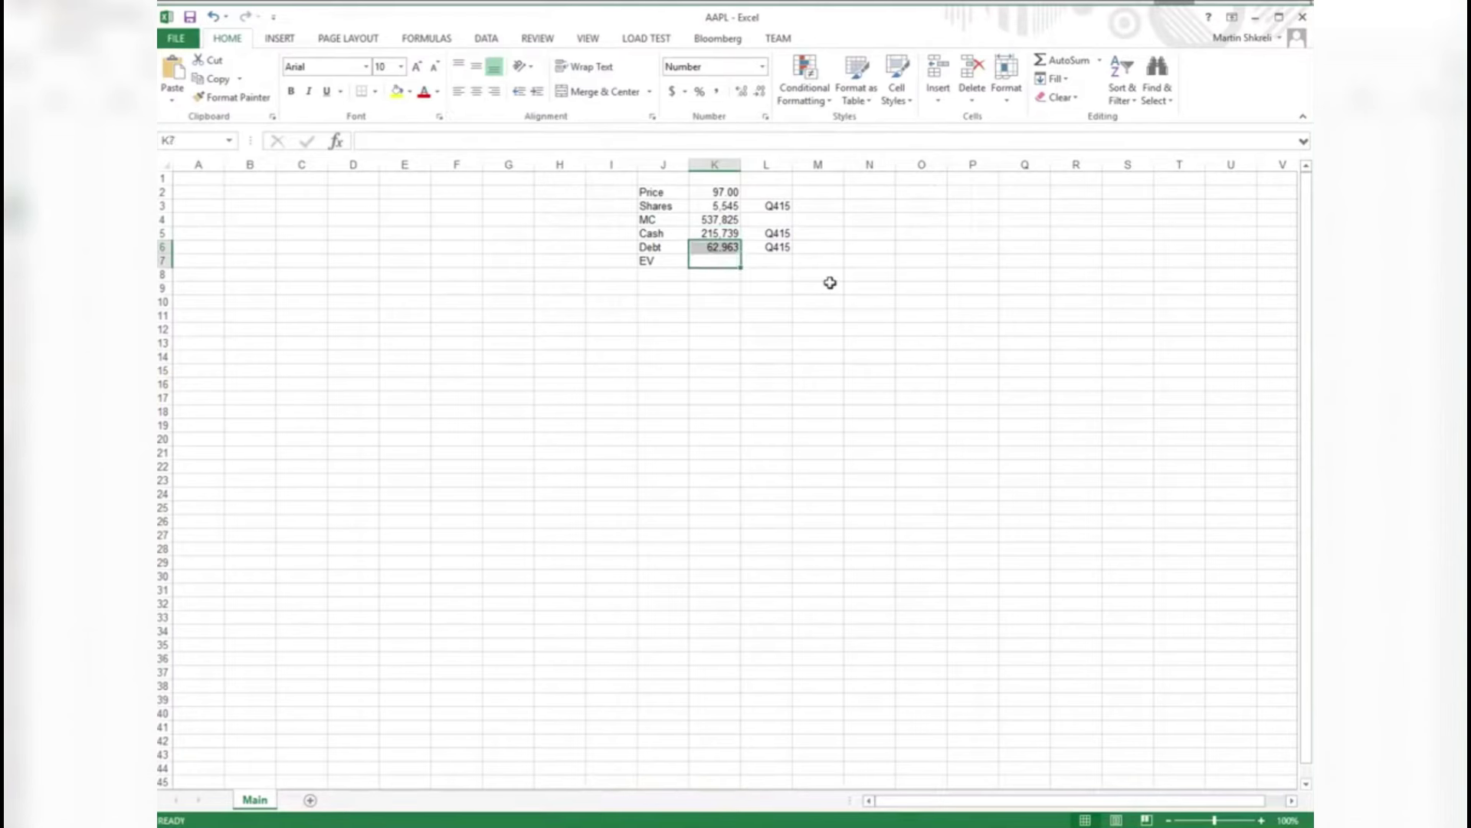
type("+")
key("Up")
key("Up")
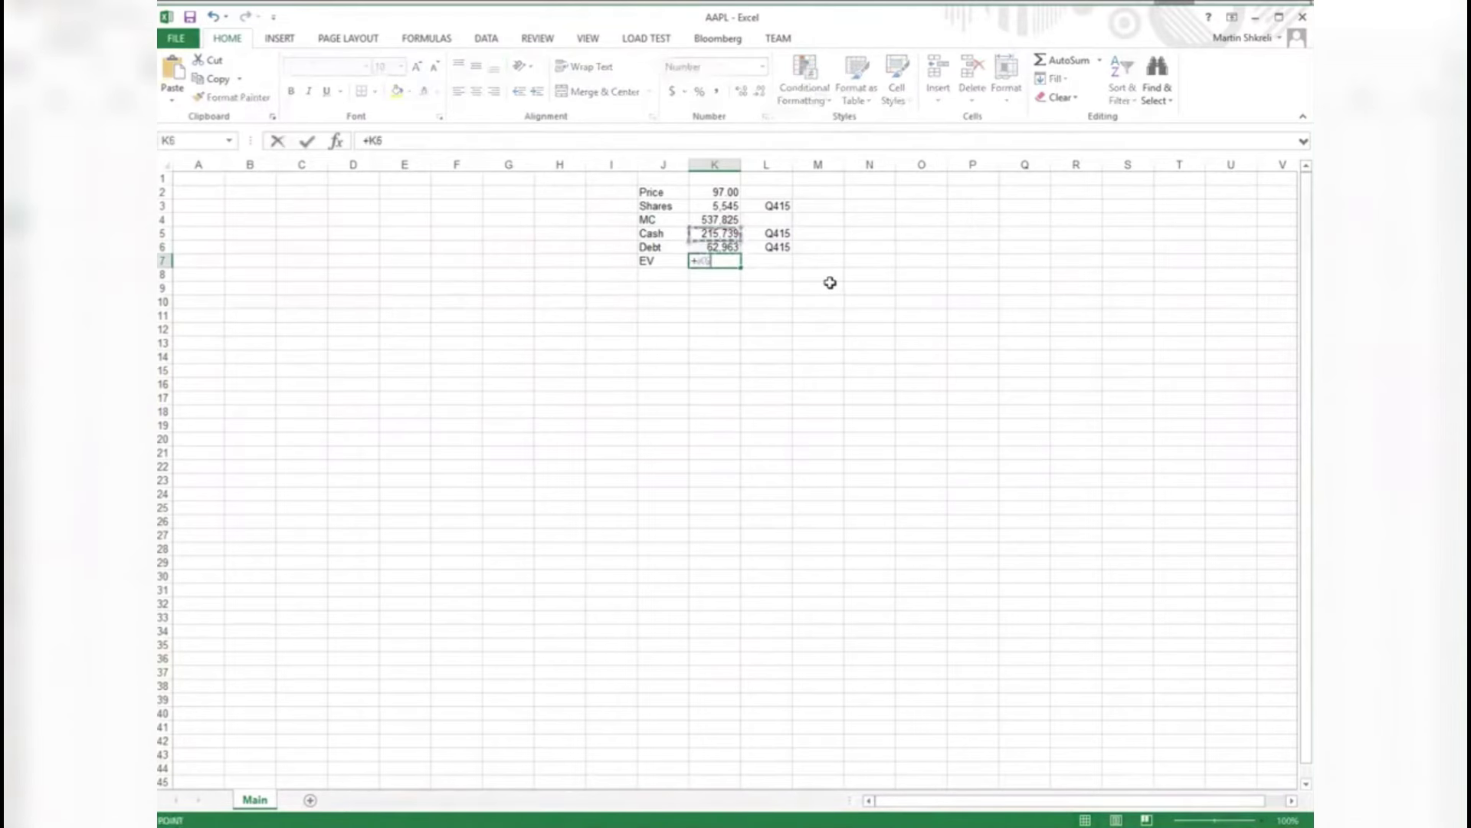
key("Return")
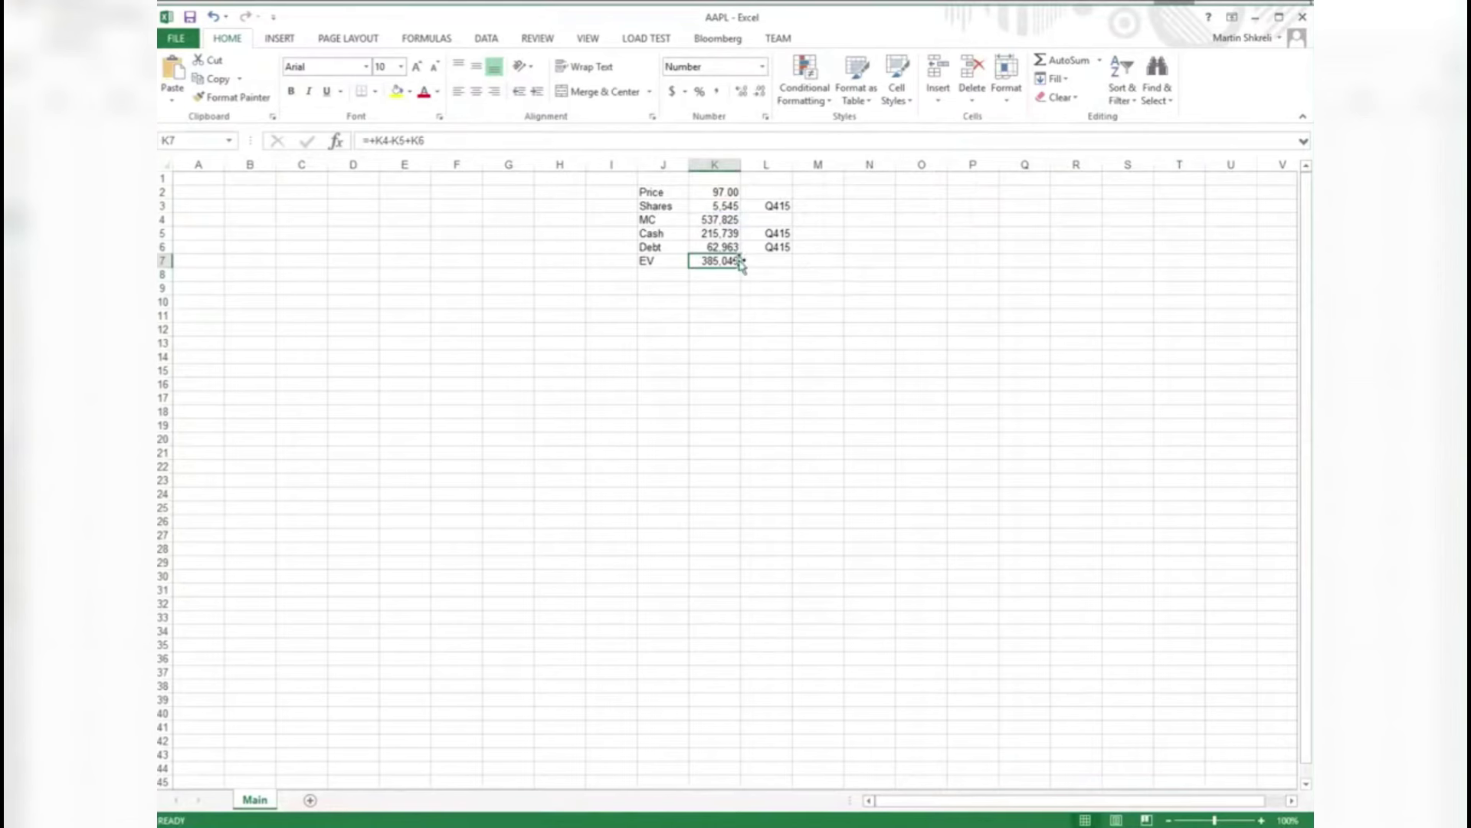
- Examine the EV cell K7 against the market cap, cash and debt values in column K
left_click_drag(732, 262, 728, 220)
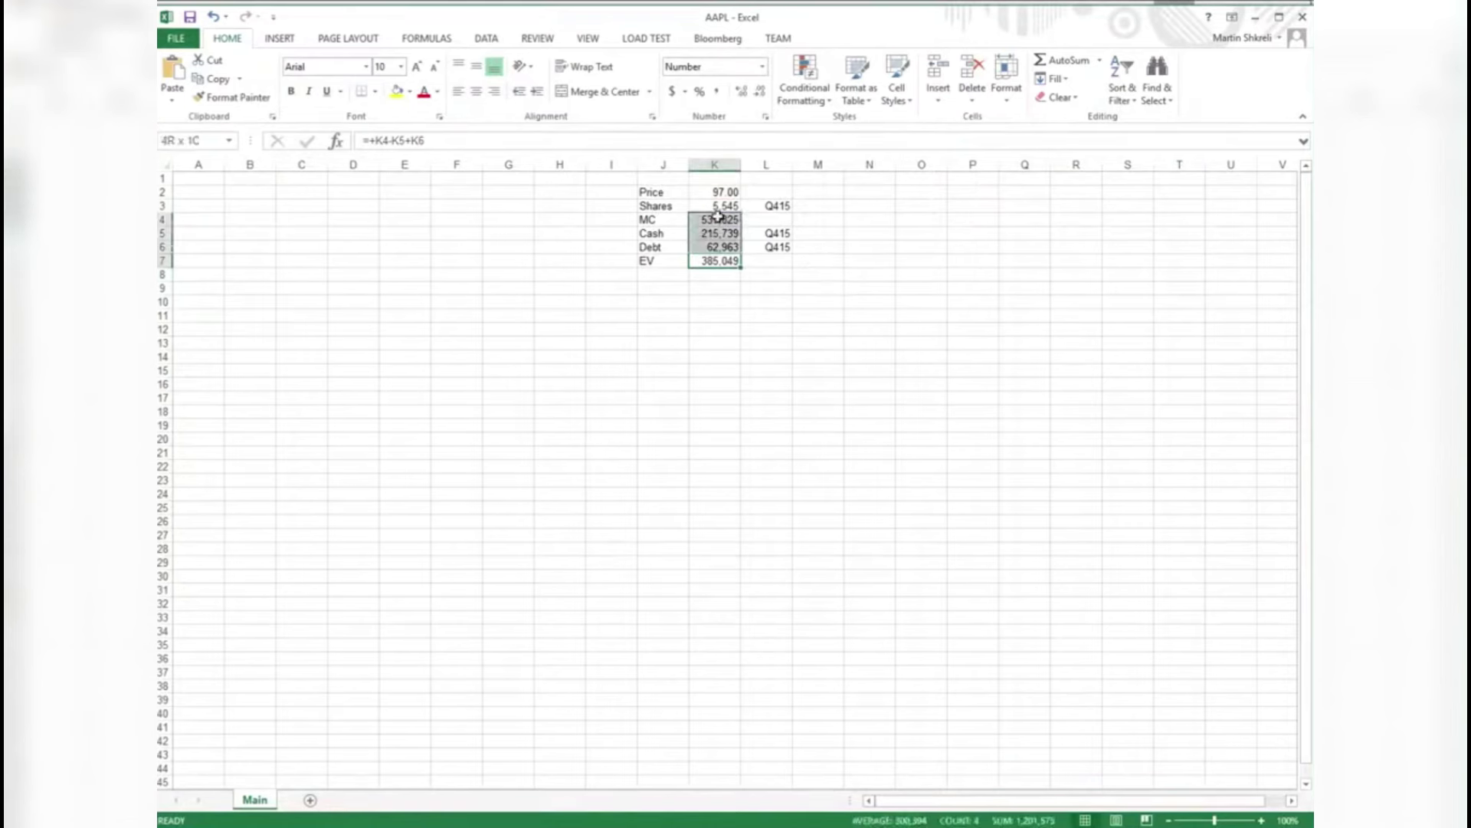
left_click(730, 256)
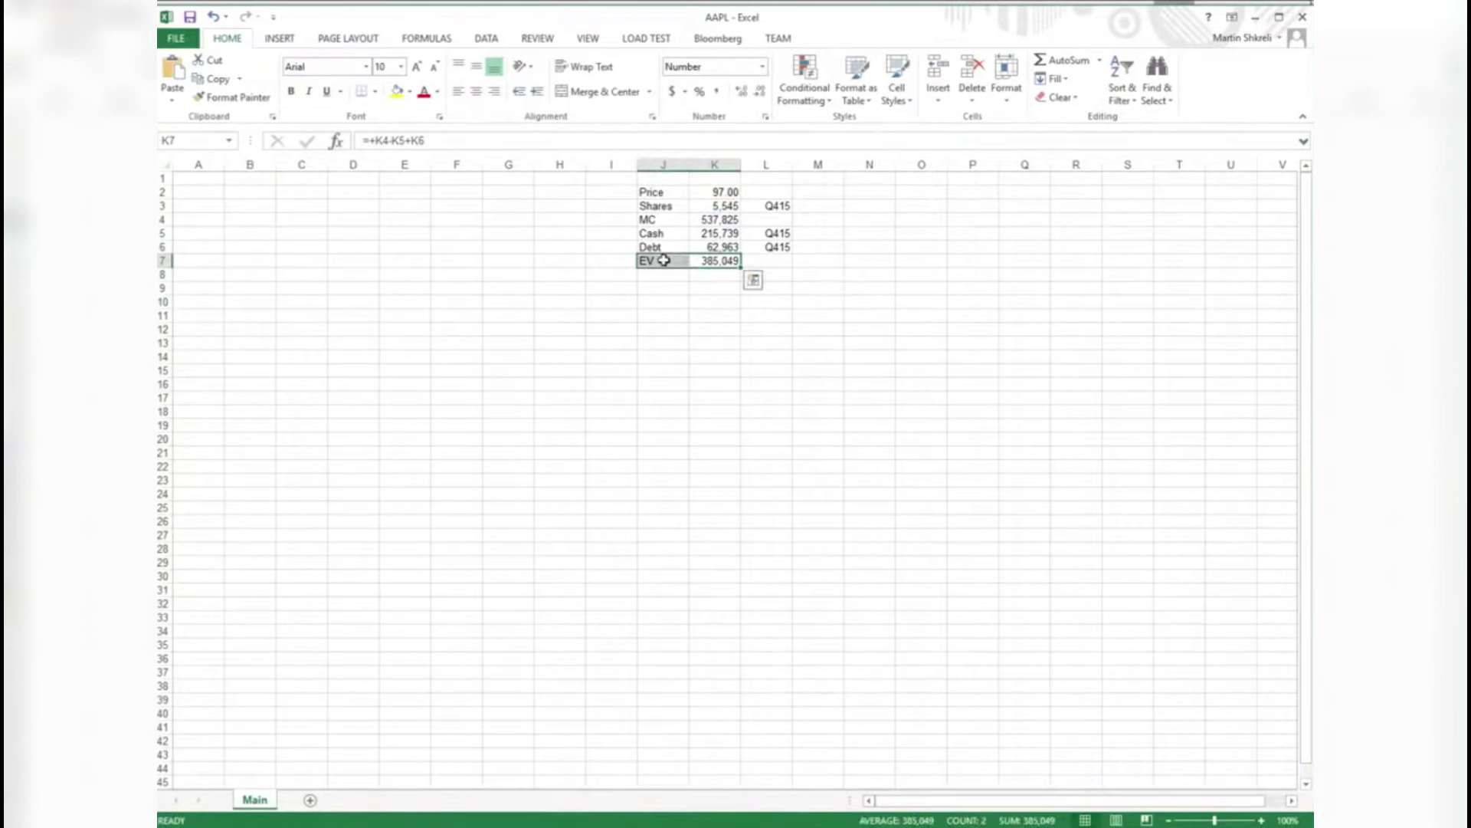
left_click(717, 261)
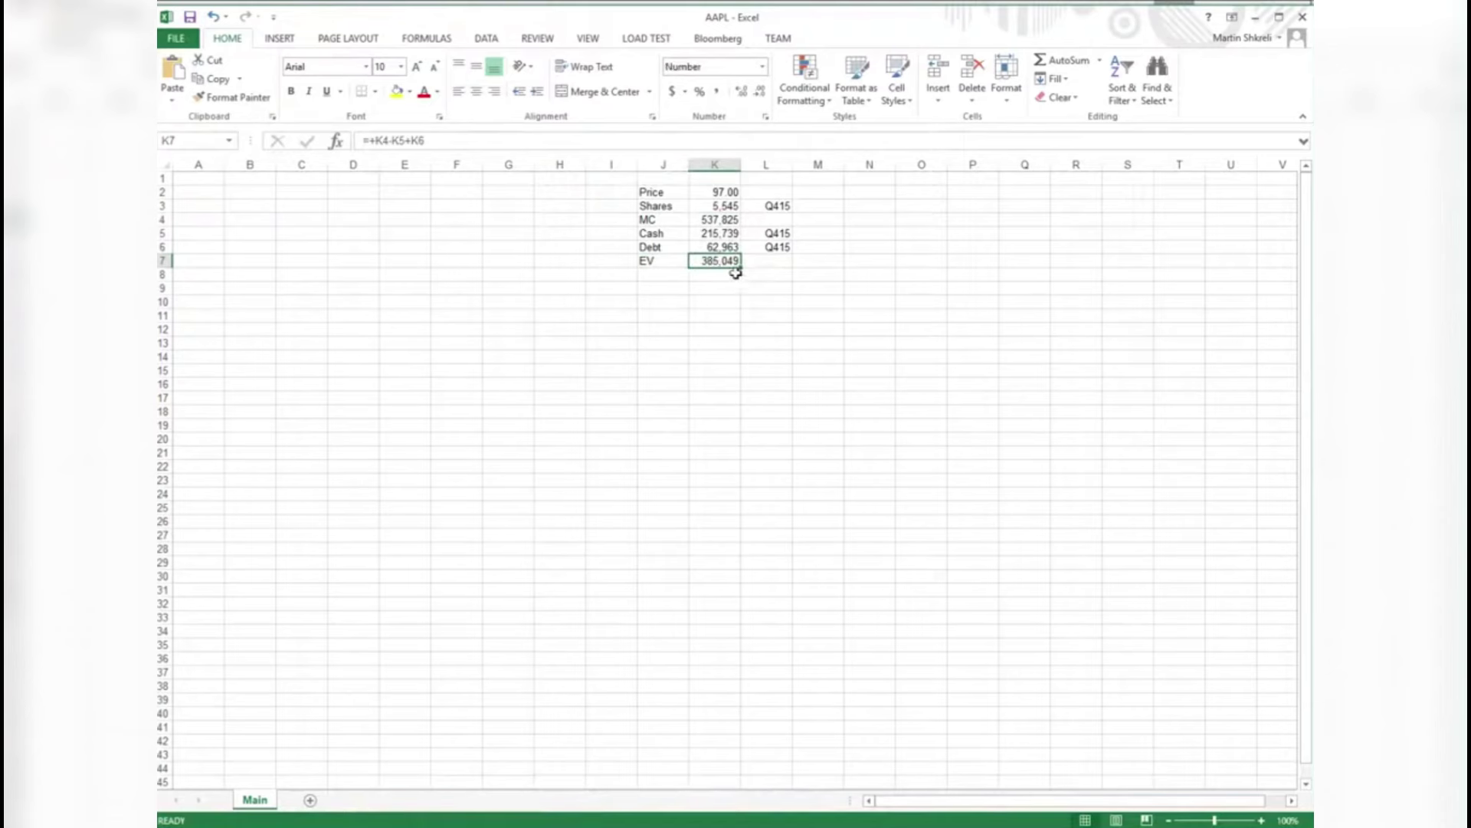
left_click_drag(721, 220, 651, 192)
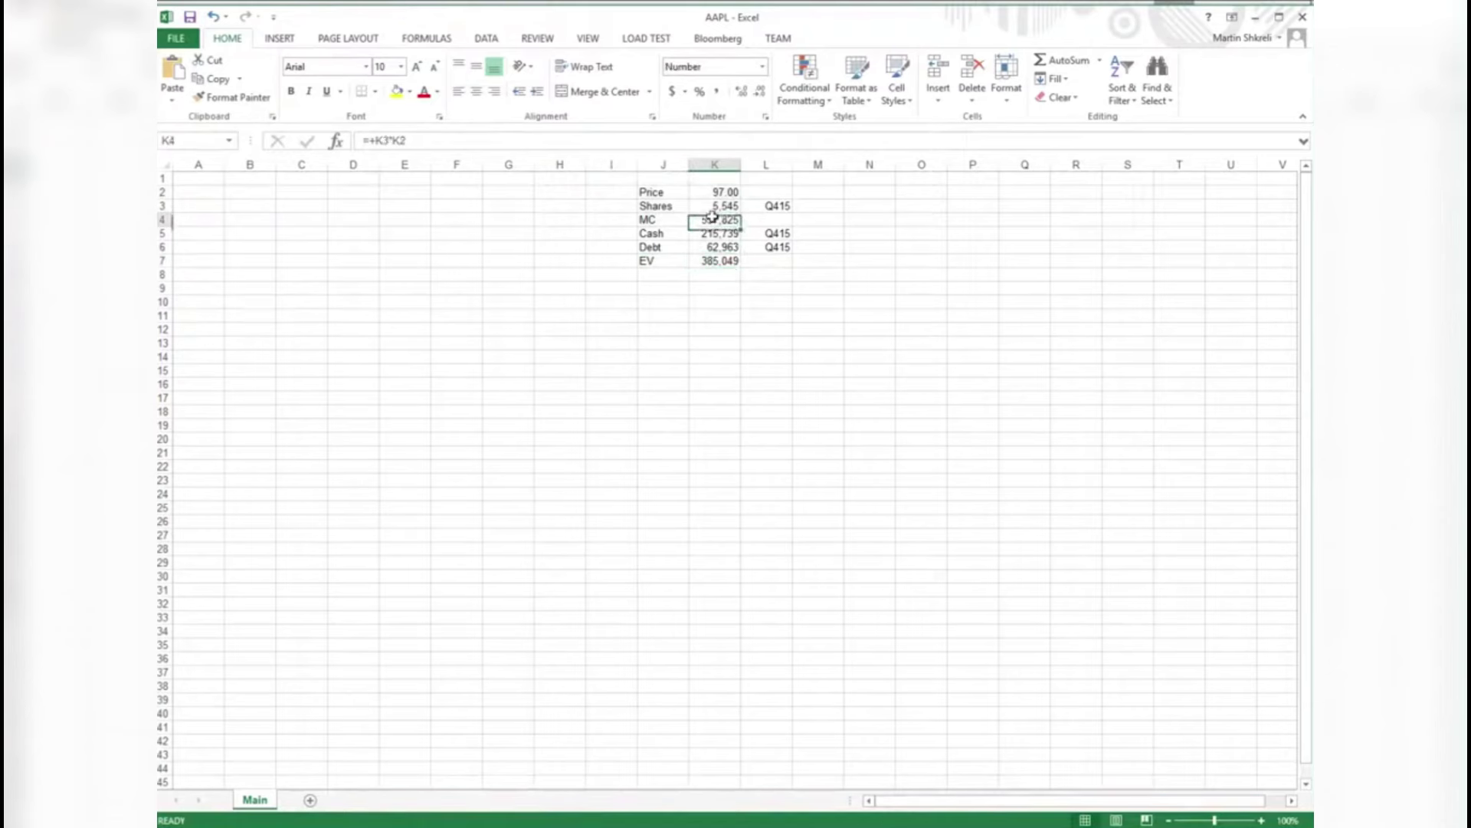
left_click(726, 259)
- Check the live chat's replies on Apple's valuation against the EV and Debt cells in the AAPL workbook
key("alt+Tab")
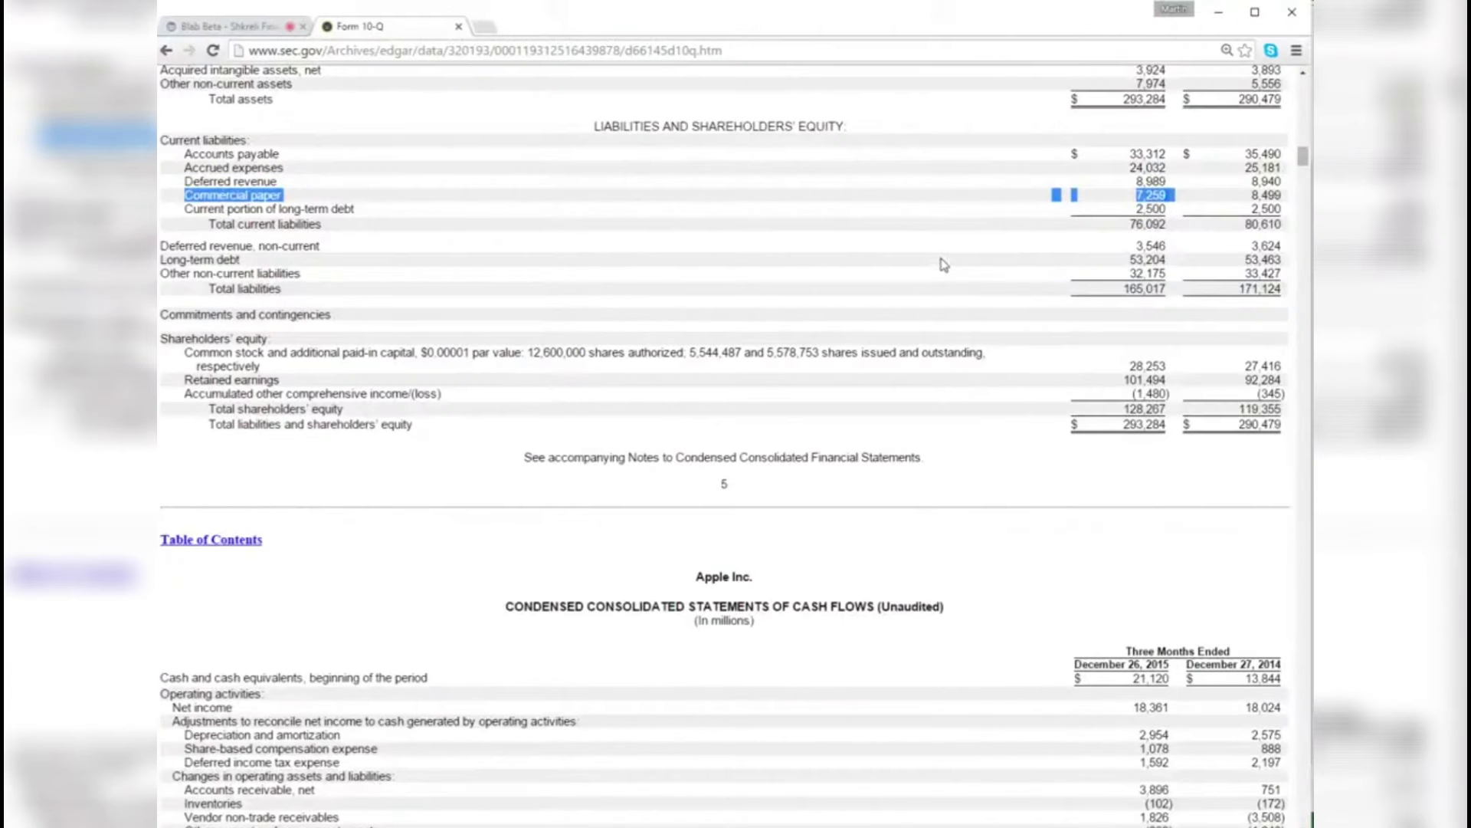
key("ctrl+shift+Tab")
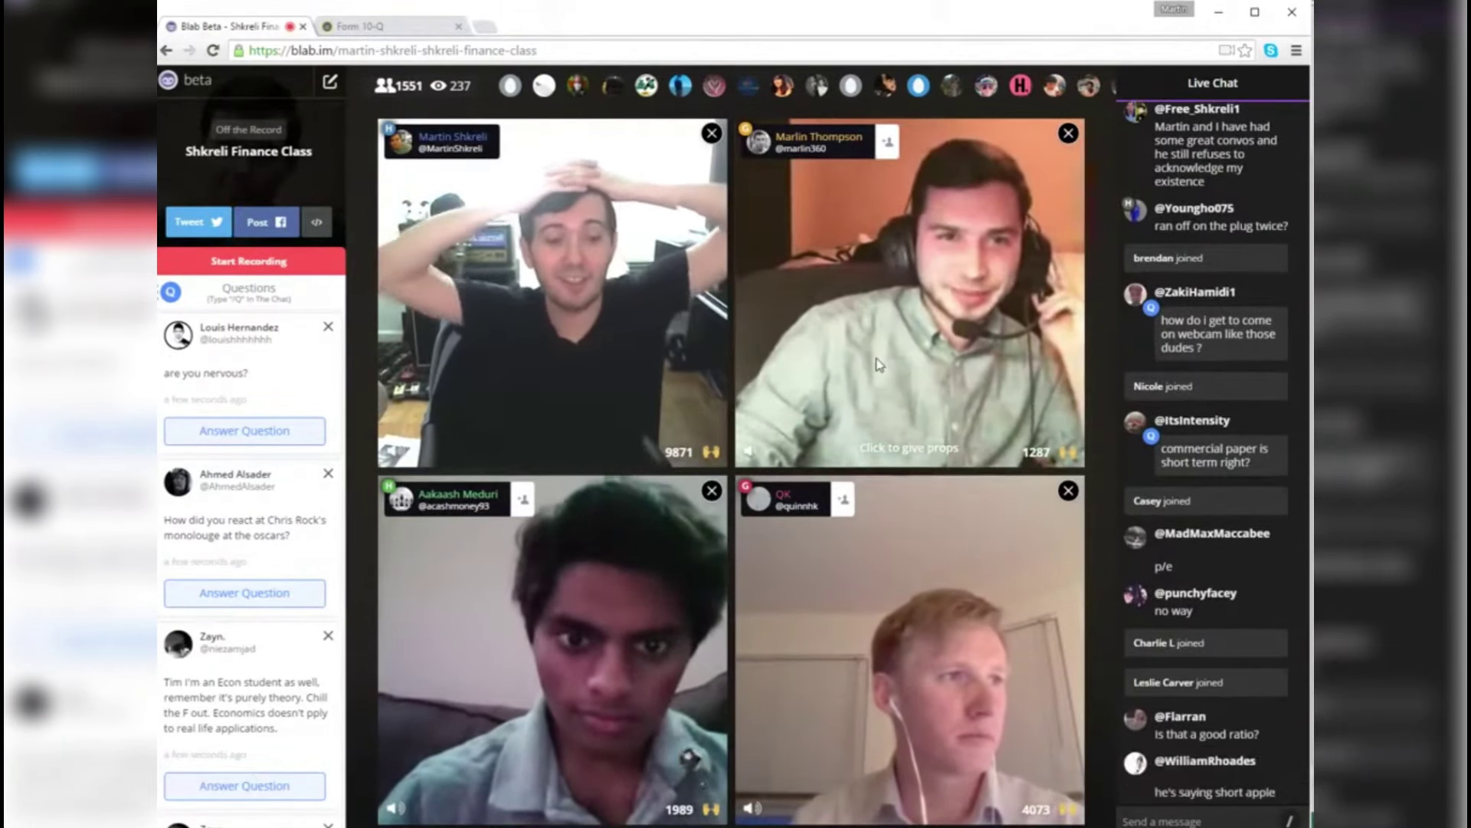
key("ctrl+Tab")
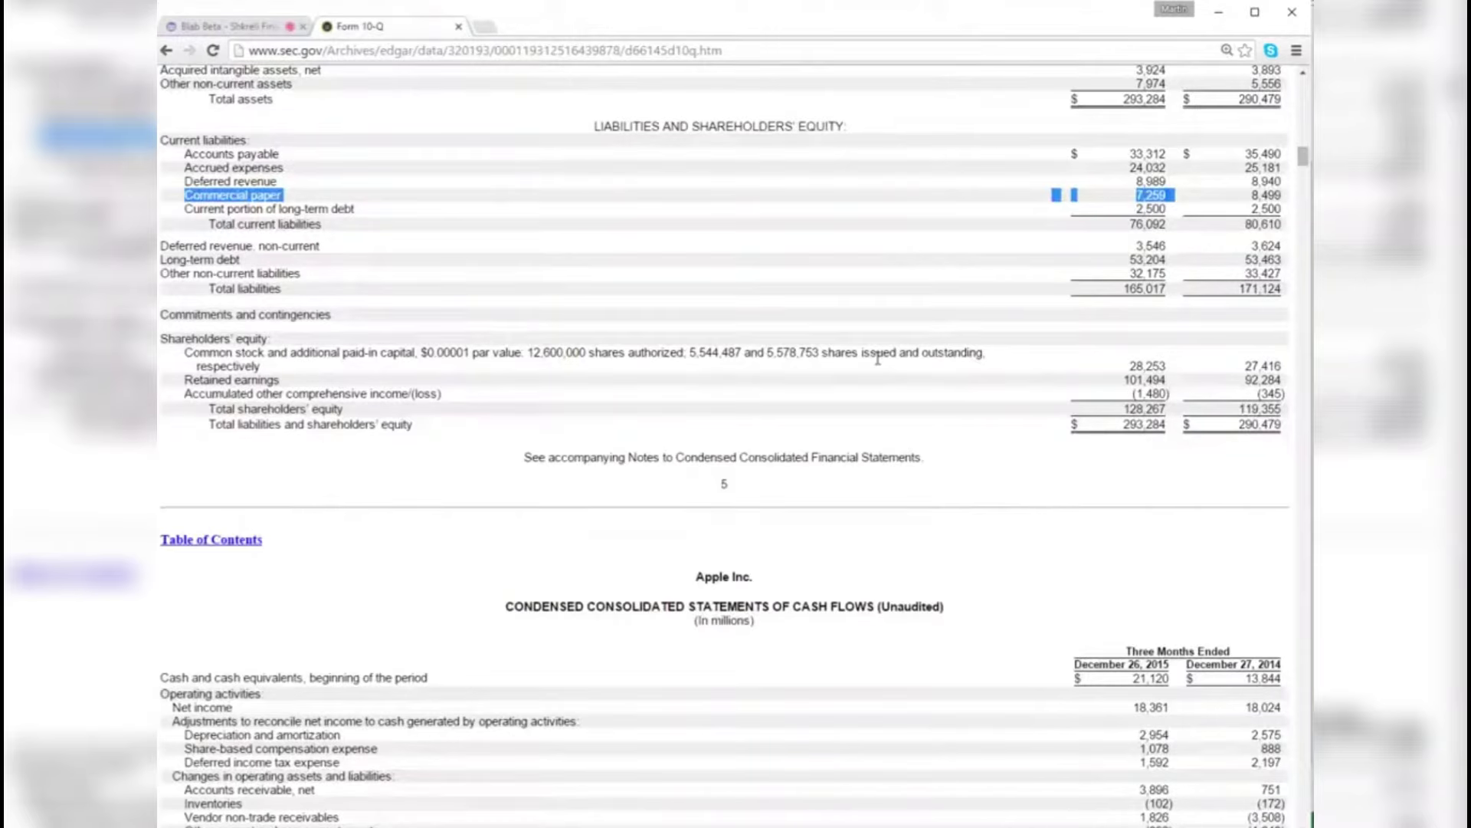
key("alt+Tab")
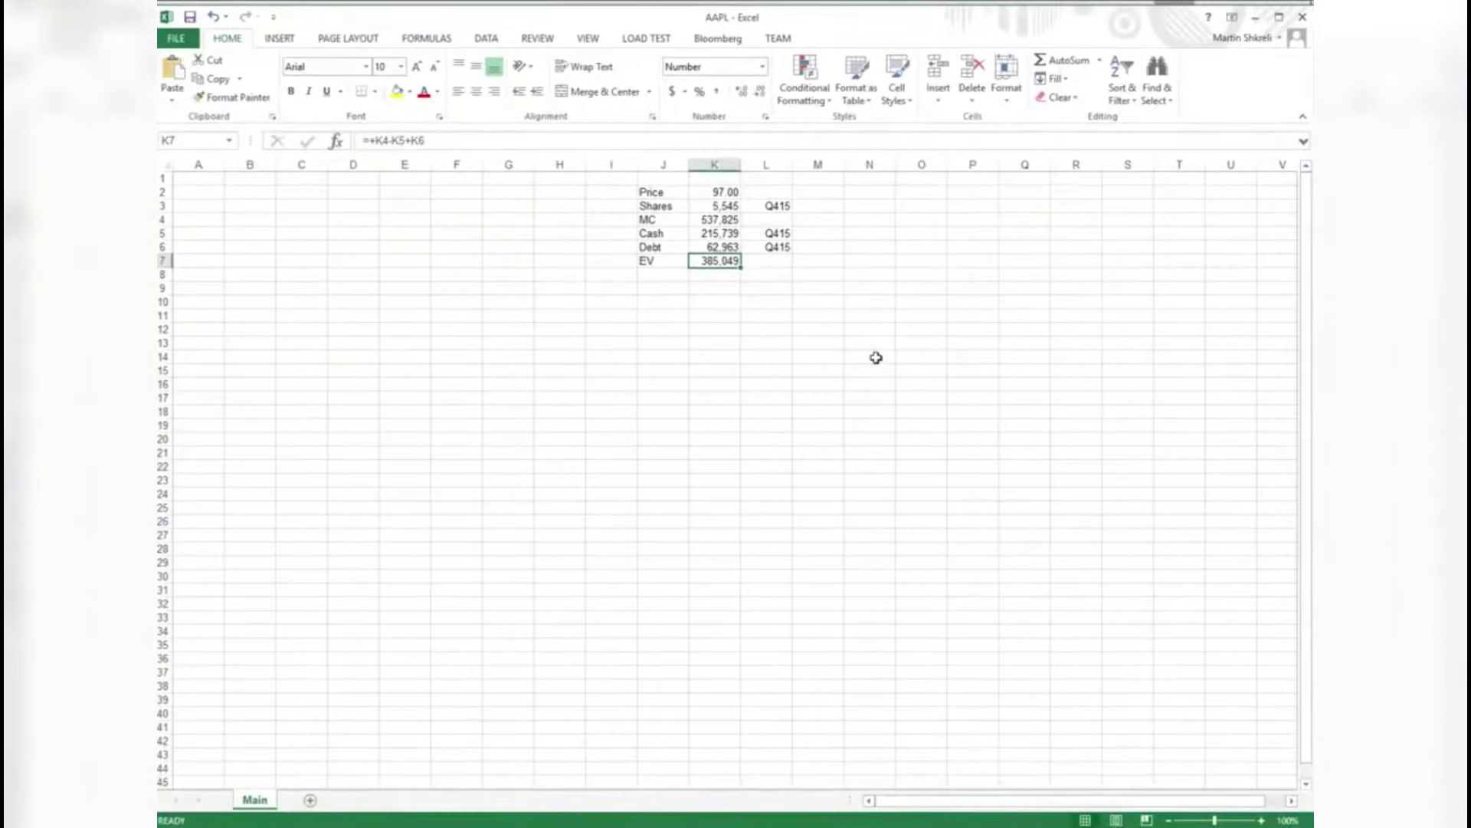
key("alt+Tab")
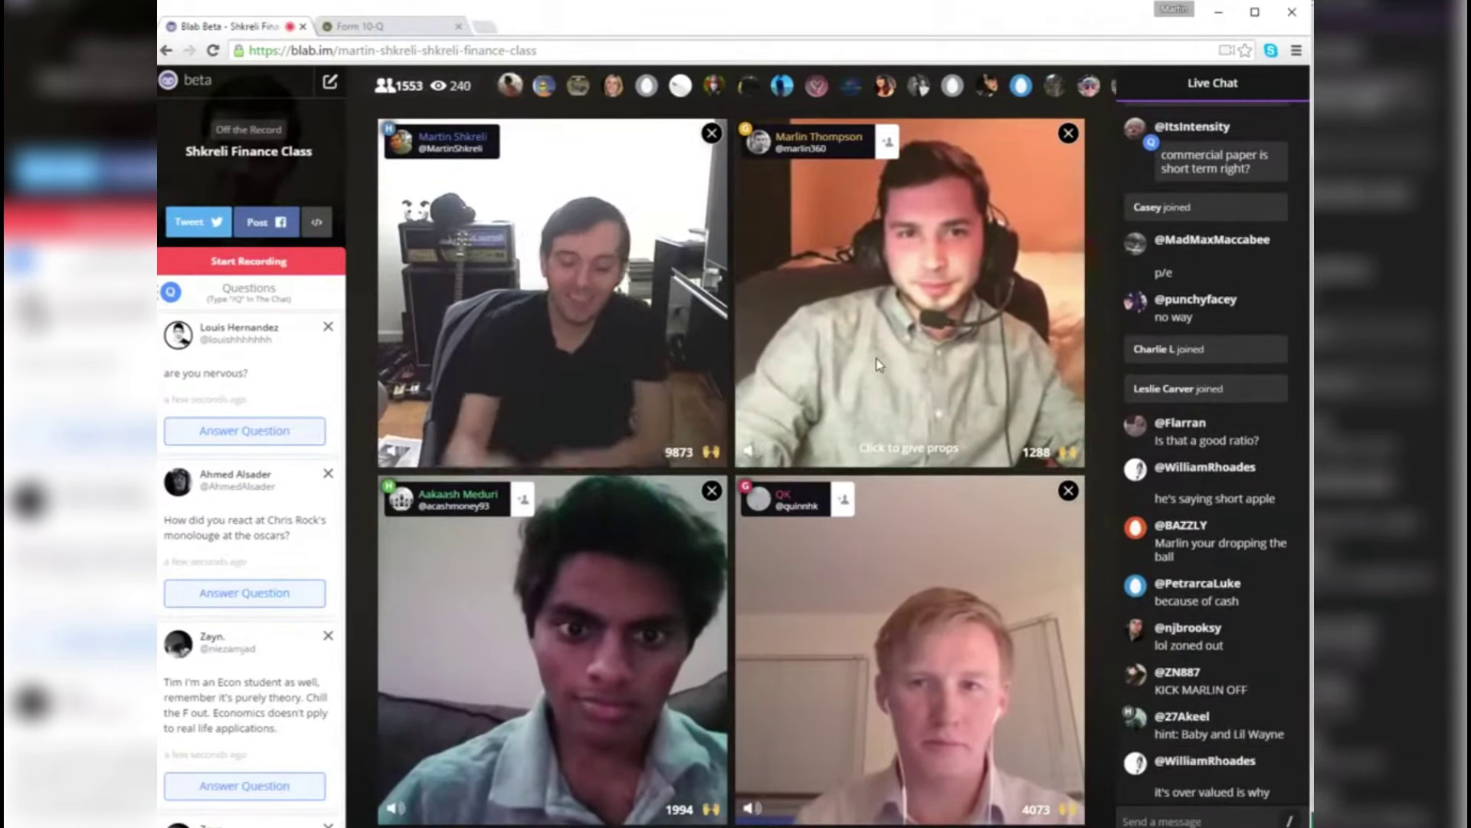
key("alt+Tab")
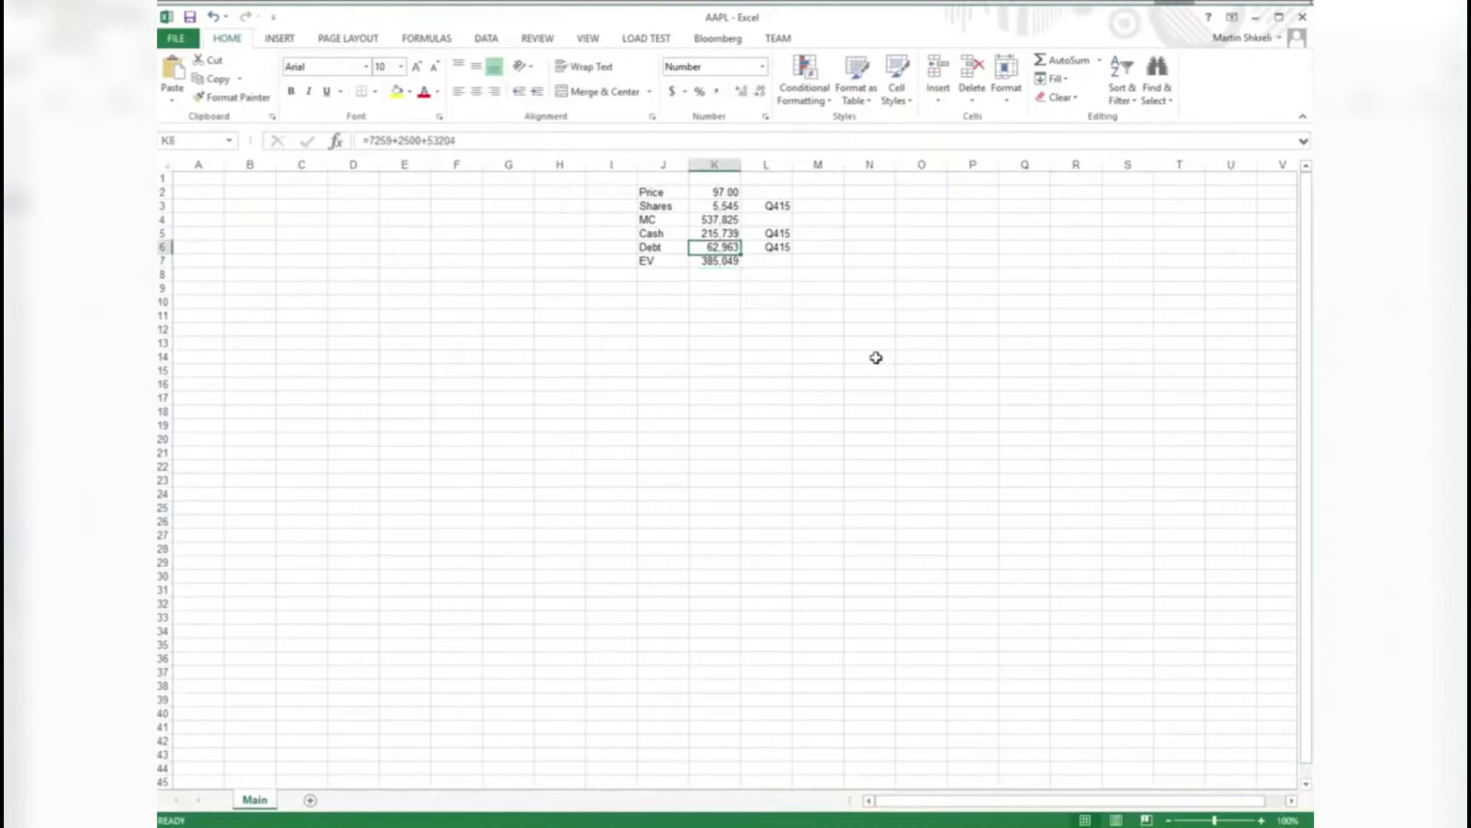
- Read the newest live chat messages, view the profile of the viewer posting the repeated message, and close it
key("alt+Tab")
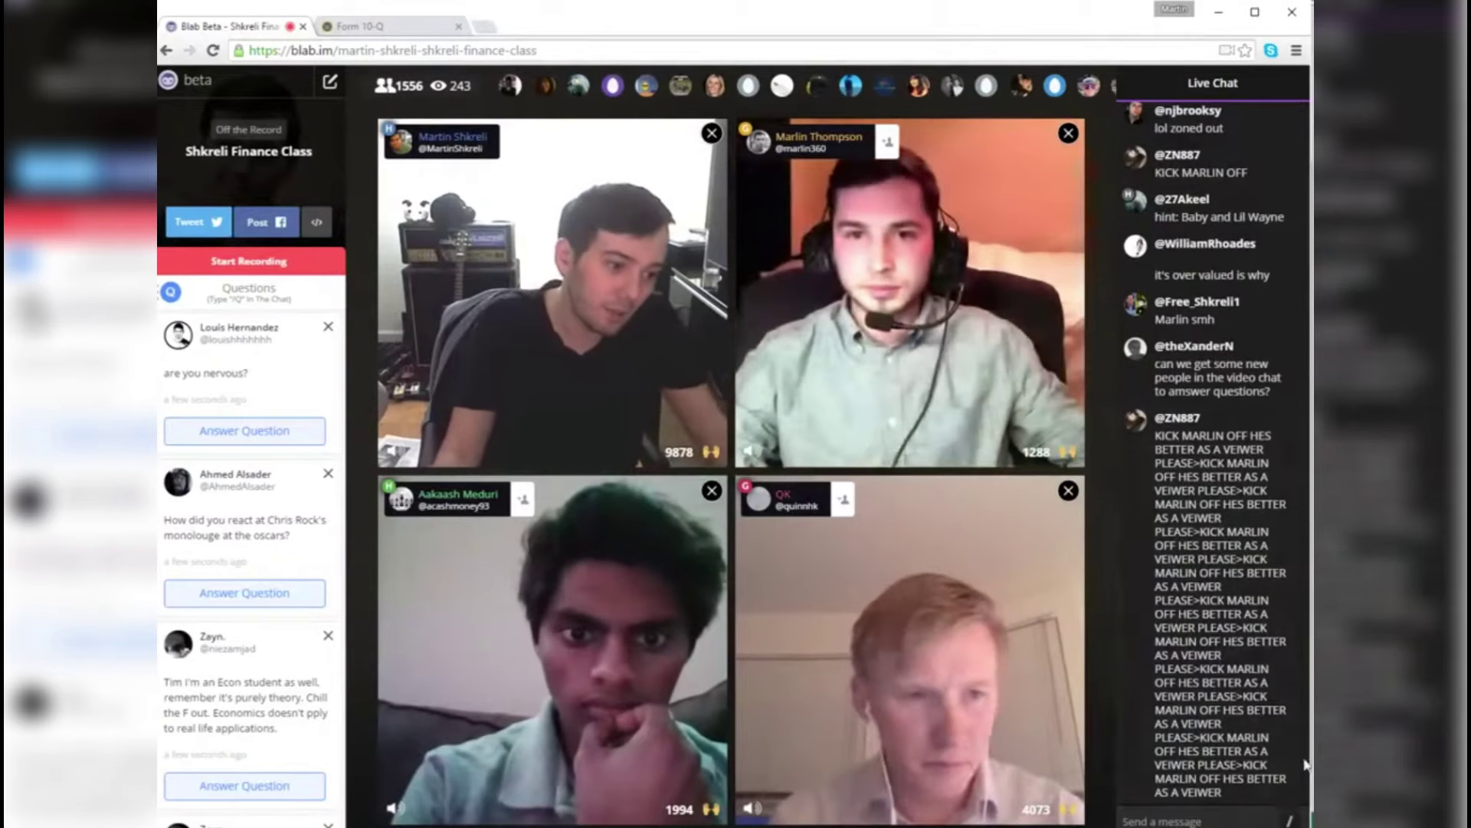
left_click(1177, 418)
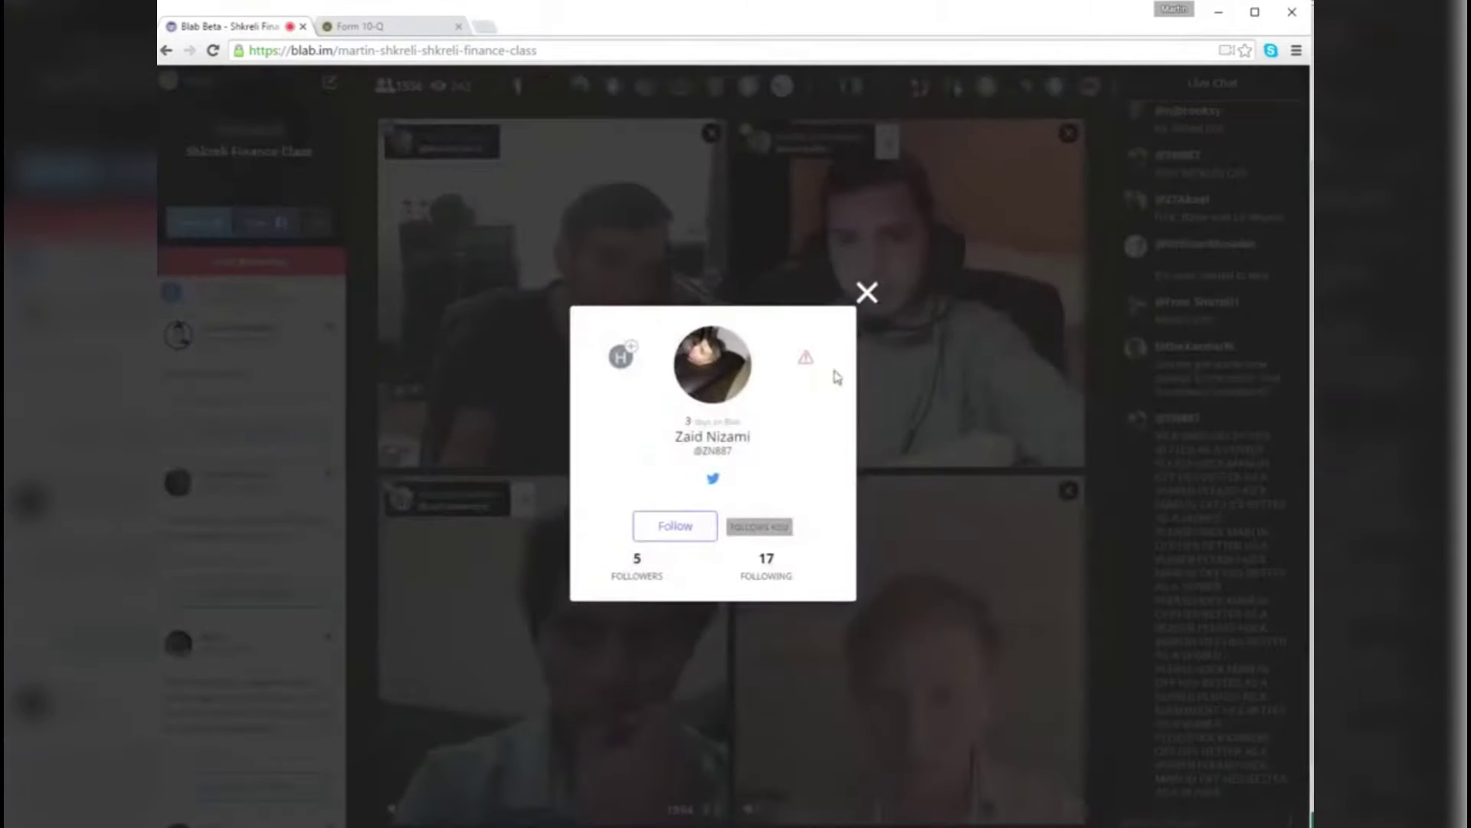
left_click(867, 292)
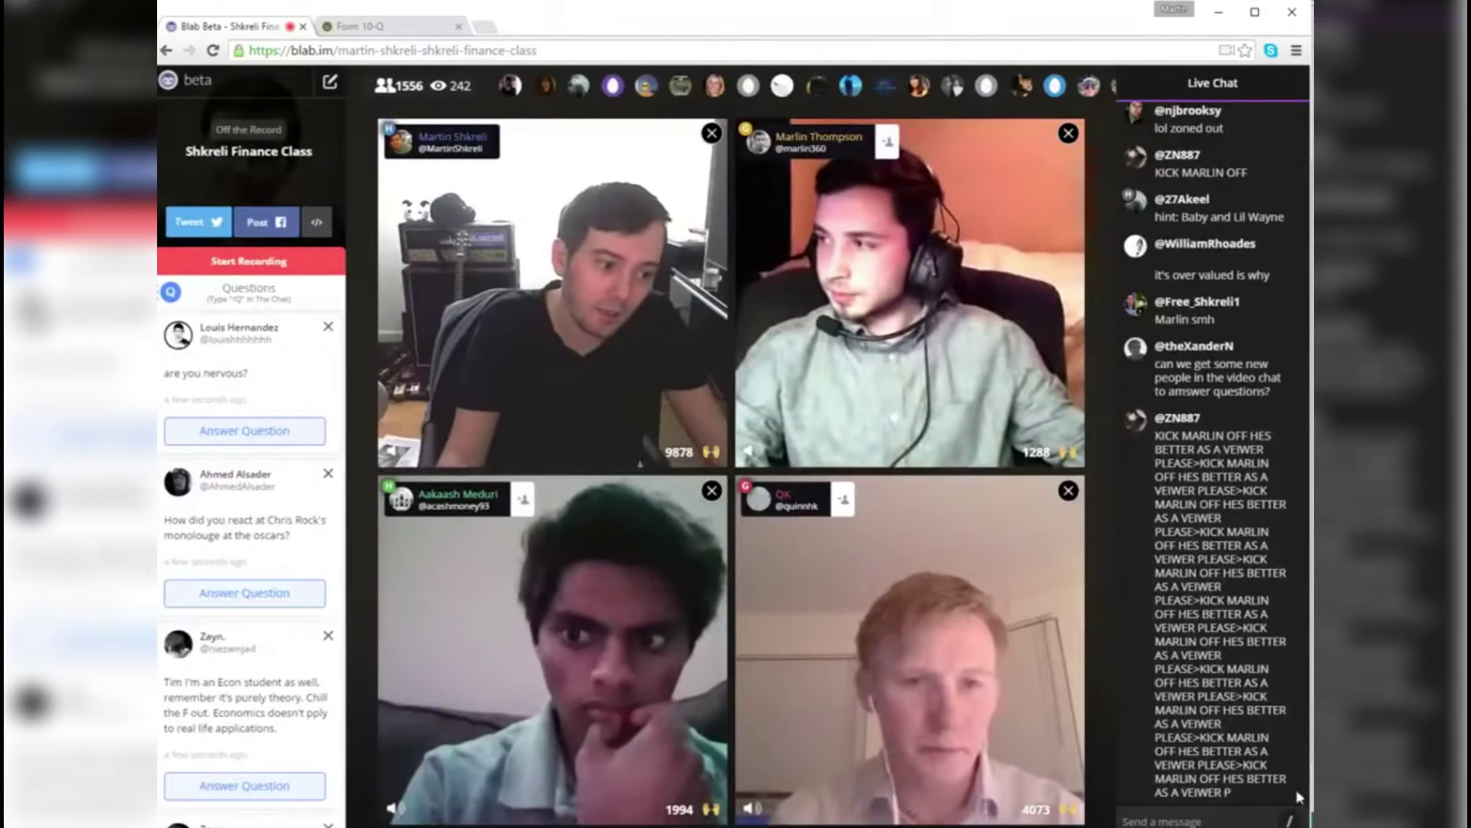
- Calculate cash minus debt in cell I6 of the AAPL workbook with =+K5-K6
key("ctrl+Tab")
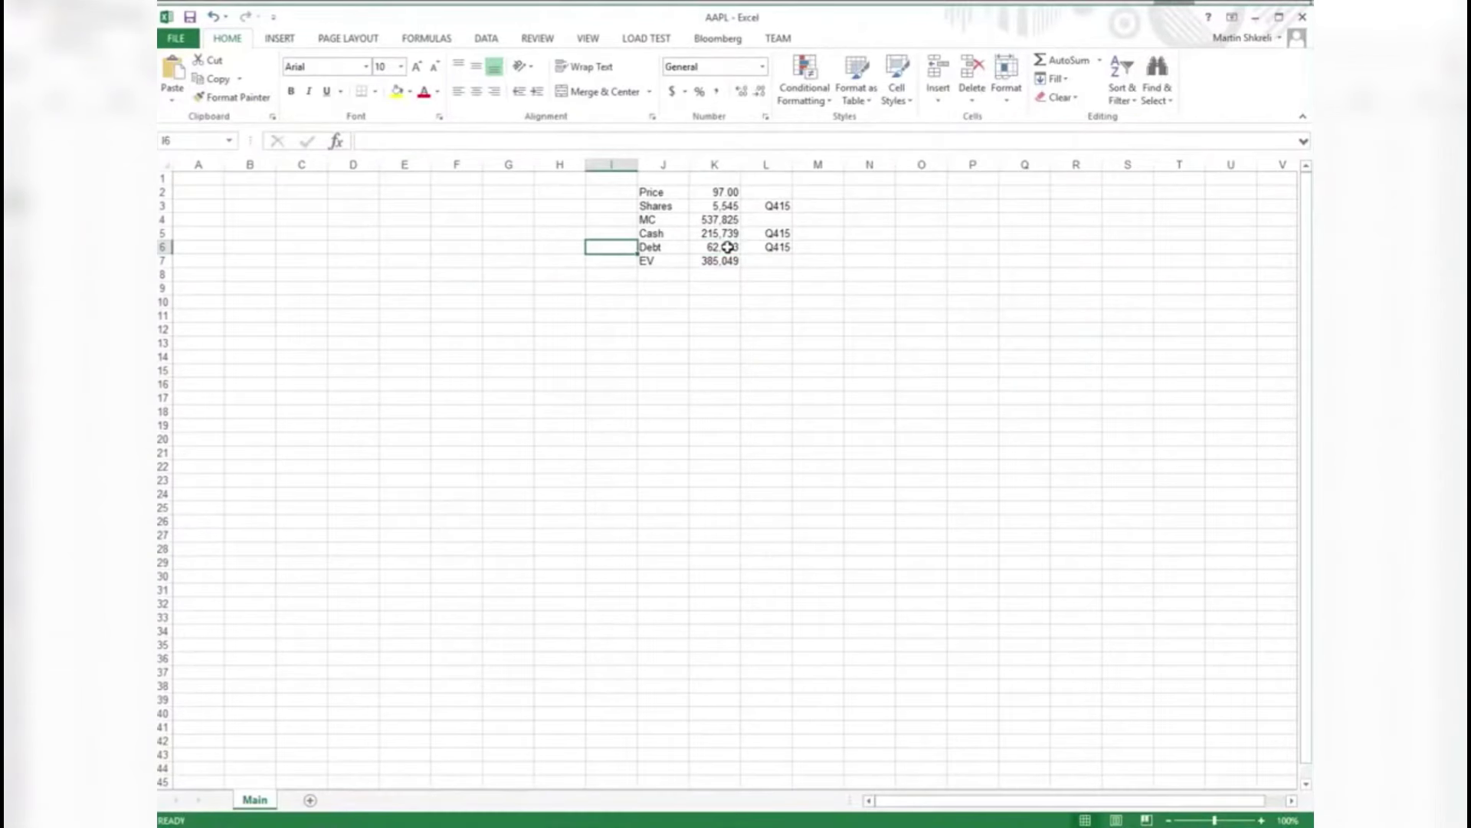
type("+K5-K6")
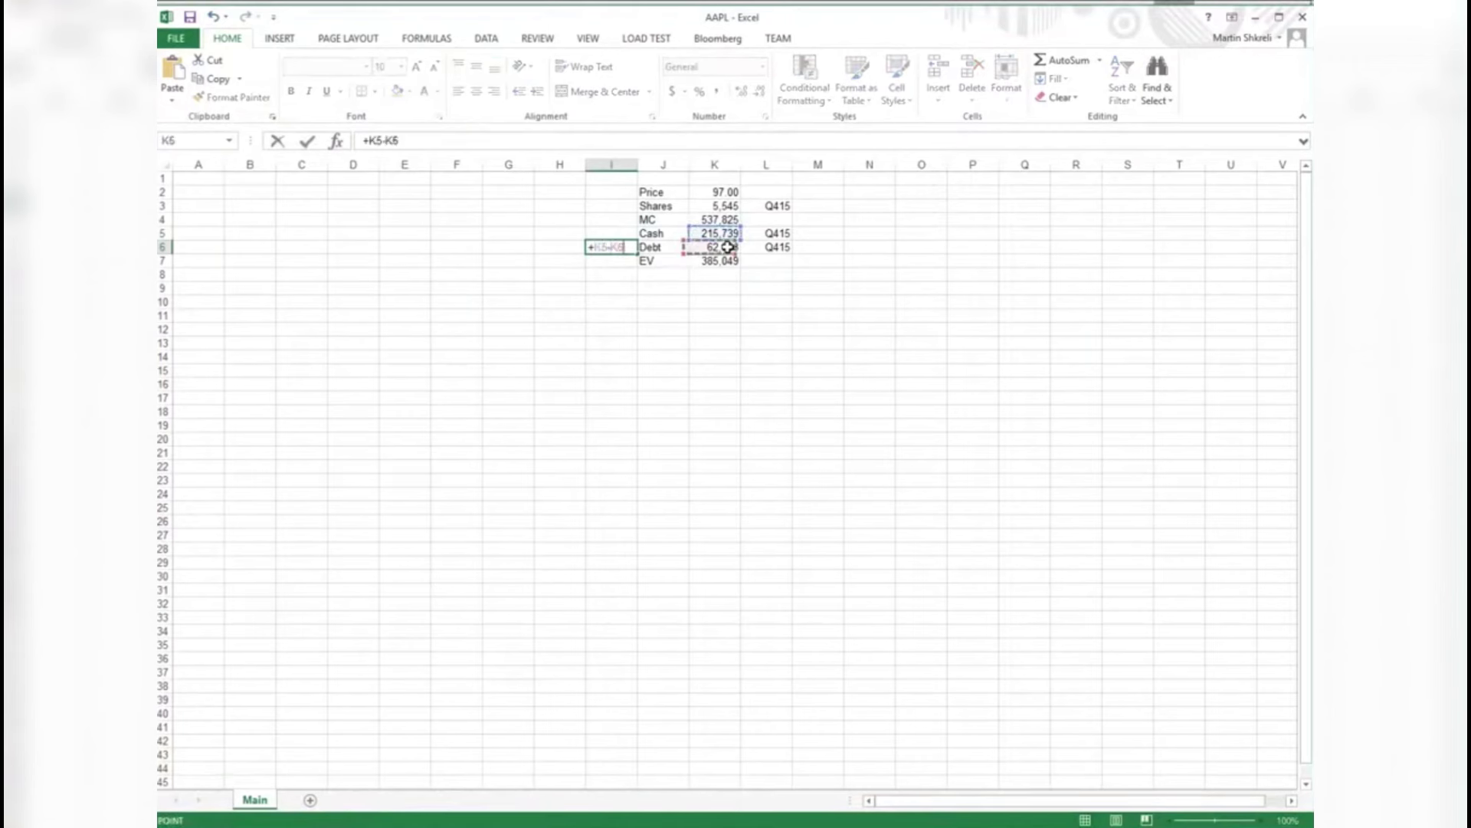
key("Return")
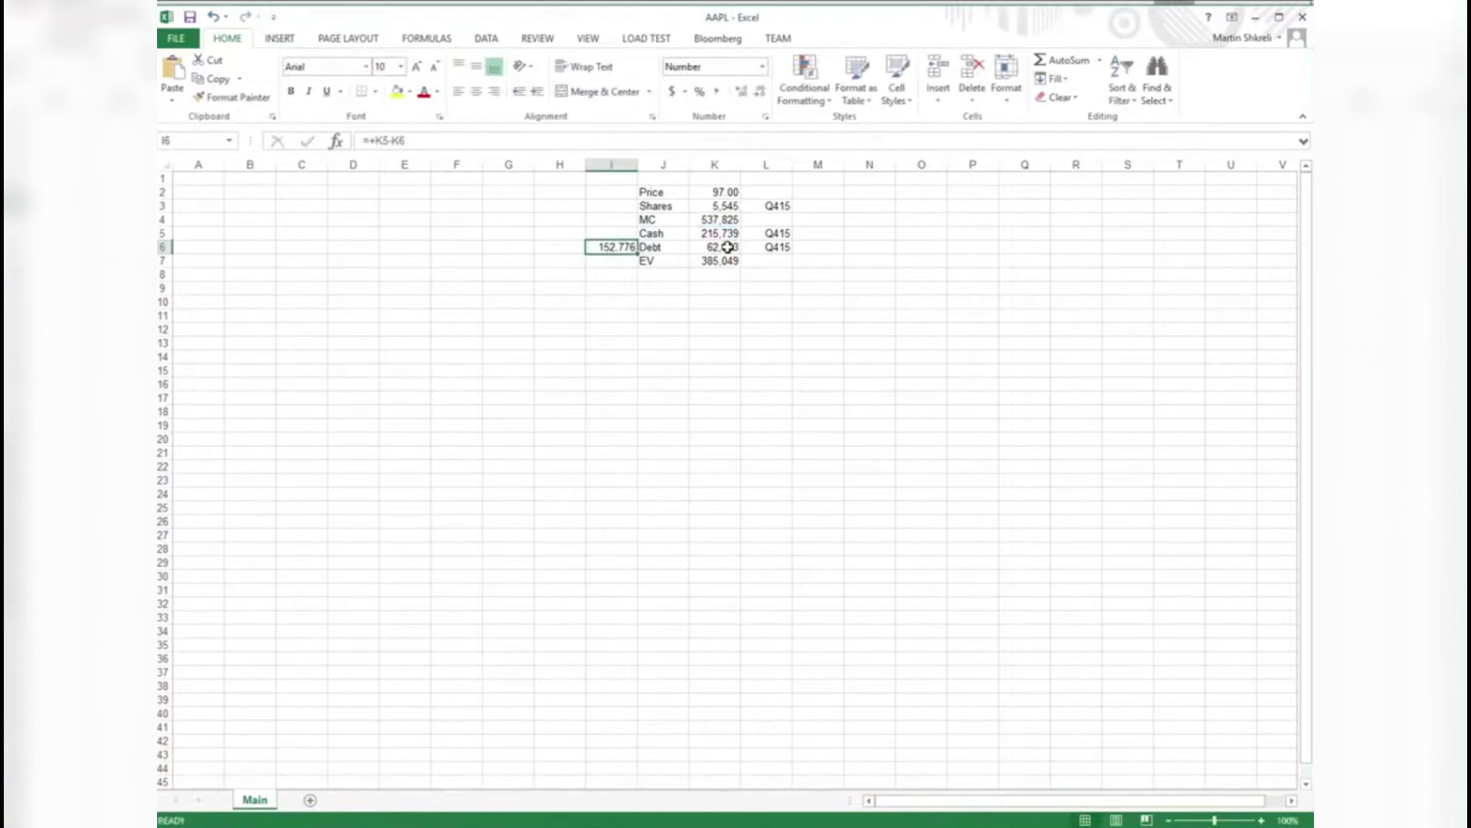
- Calculate net cash as a share of market cap in I5 with =I6/K4, formatted as a percentage
type("=")
key("Right")
key("Right")
key("BackSpace")
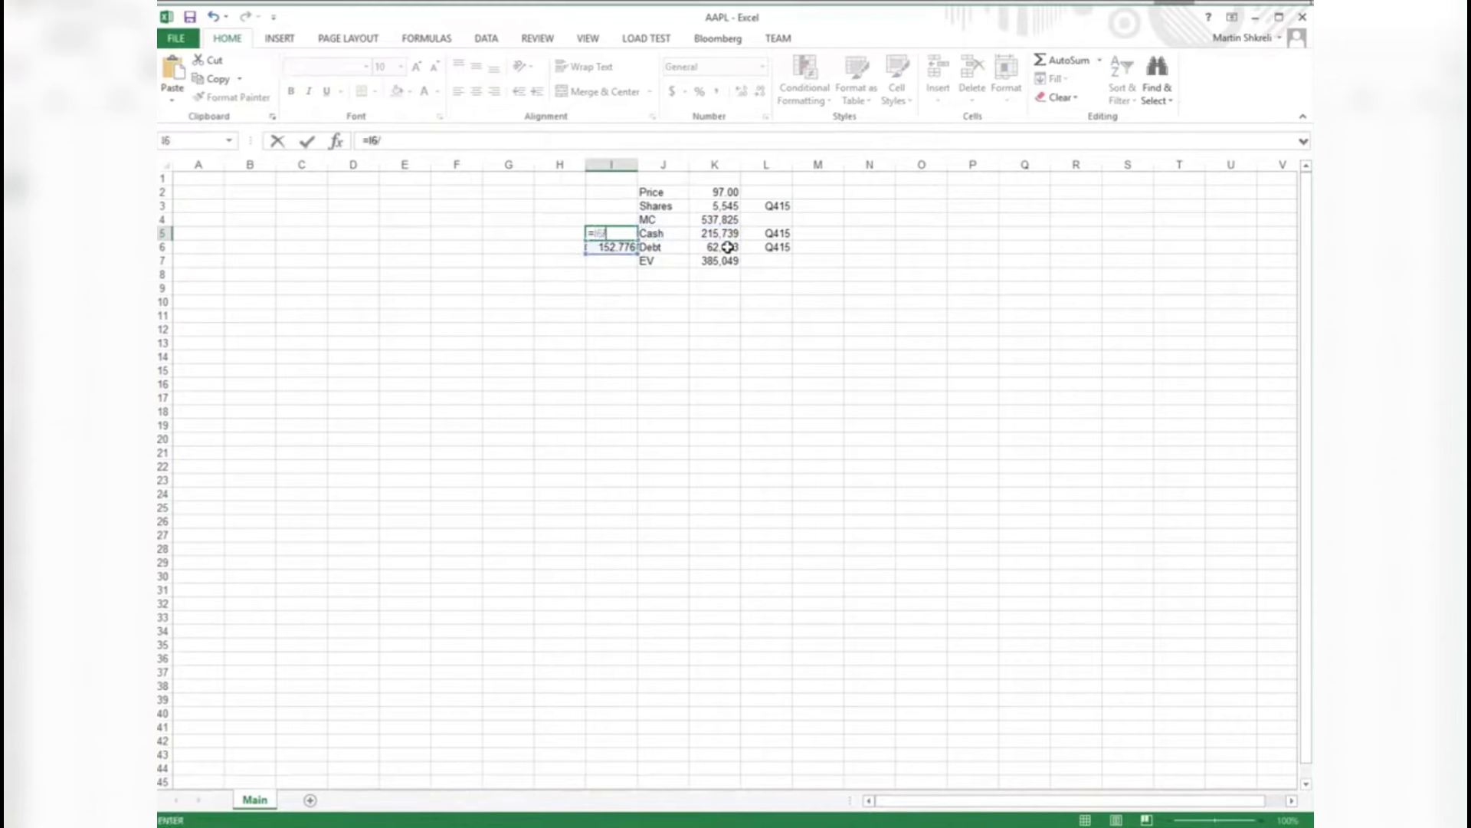
key("Return")
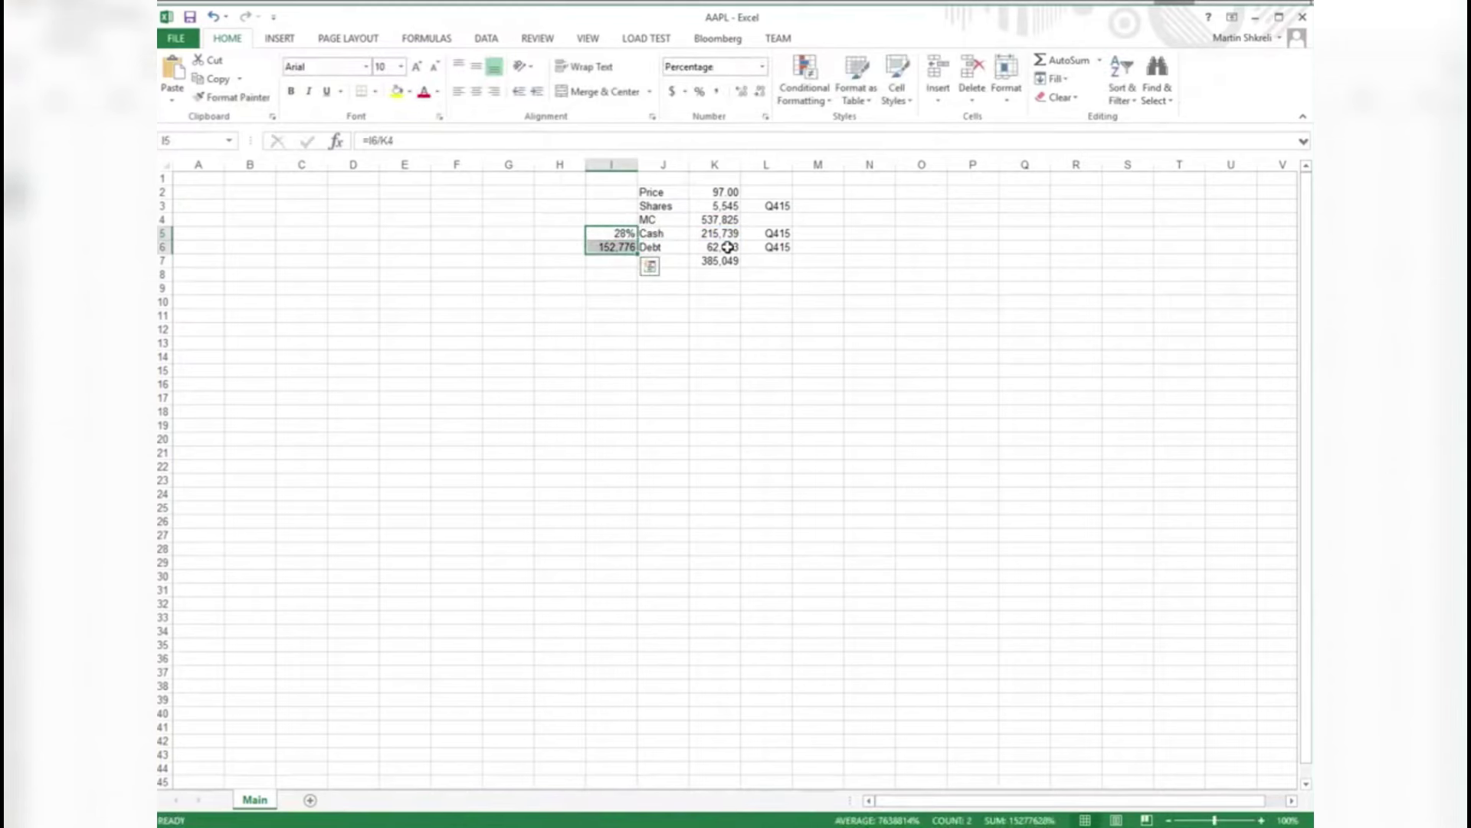
- Move the net cash percentage and amount from I5:I6 to N5:N6
key("ctrl+x")
key("Right")
key("Right")
key("Right")
key("Right")
key("Right")
key("Return")
key("Down")
key("Down")
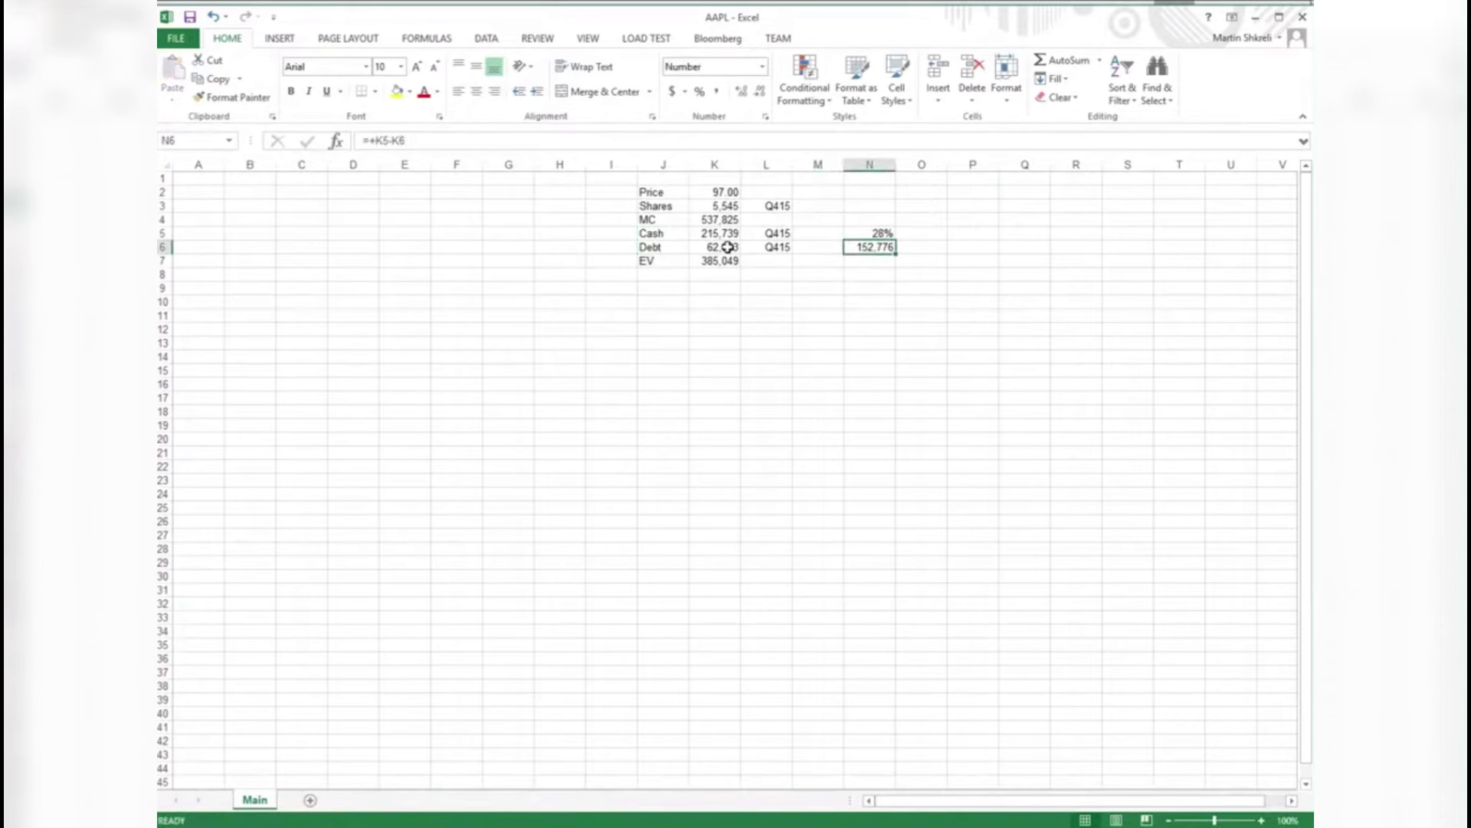
- Switch to Apple's Form 10-Q in the browser and examine the liabilities section of the balance sheet, down to total liabilities
key("alt+Tab")
key("alt+Tab")
key("alt+Tab")
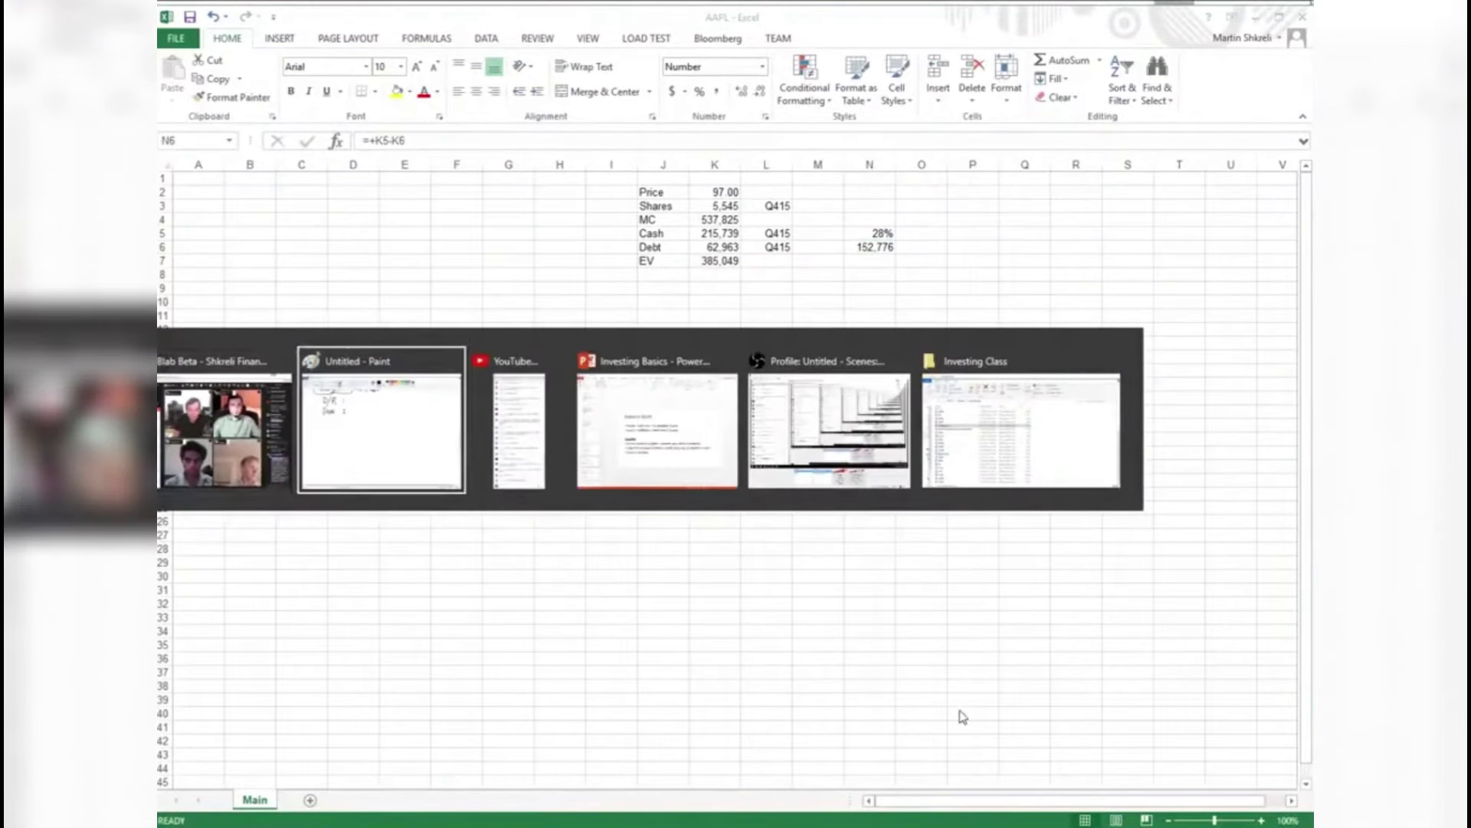
key("Escape")
key("alt+Tab")
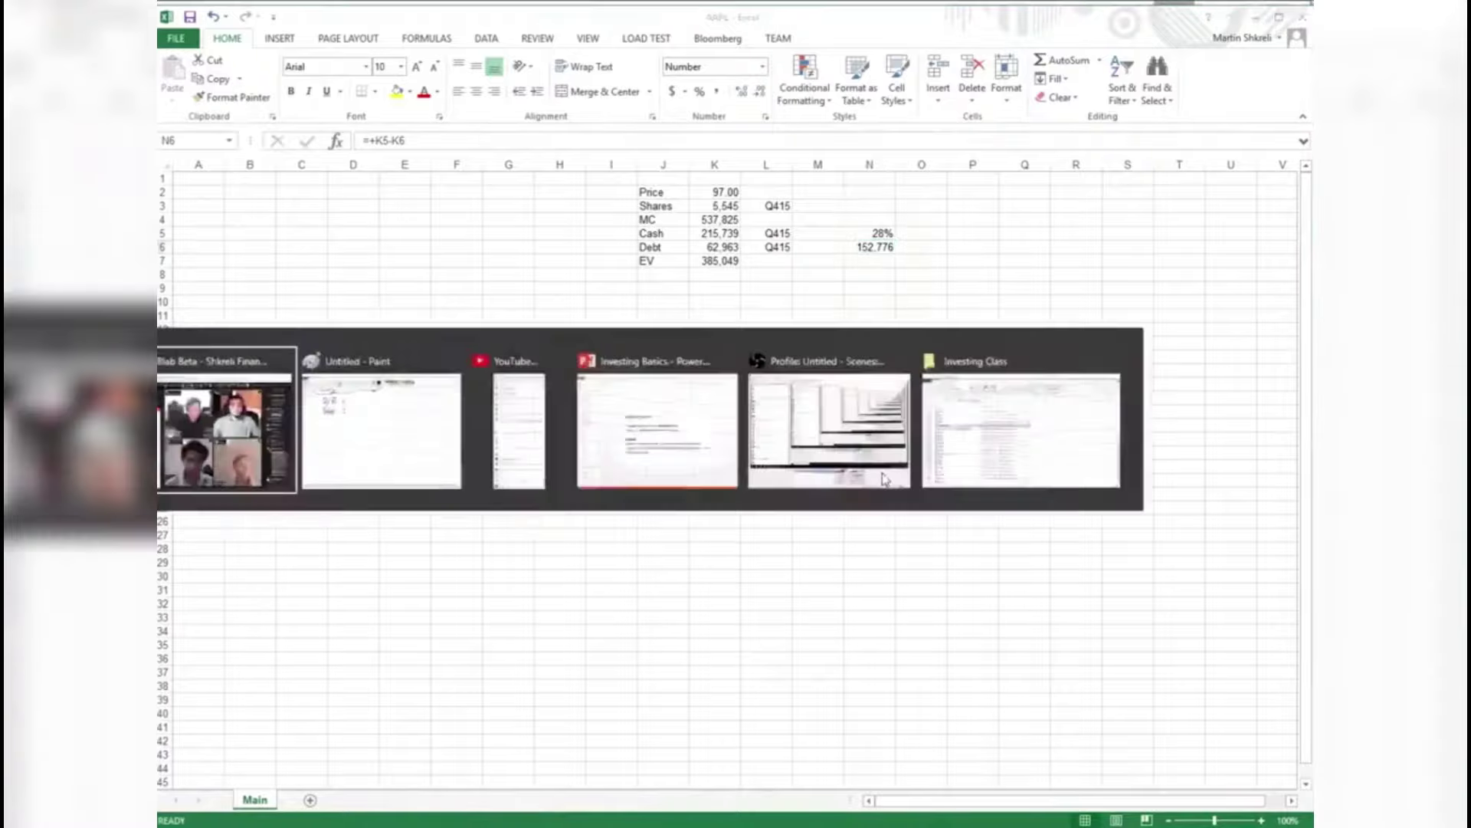
key("ctrl+Tab")
scroll(482, 471, "up", 4)
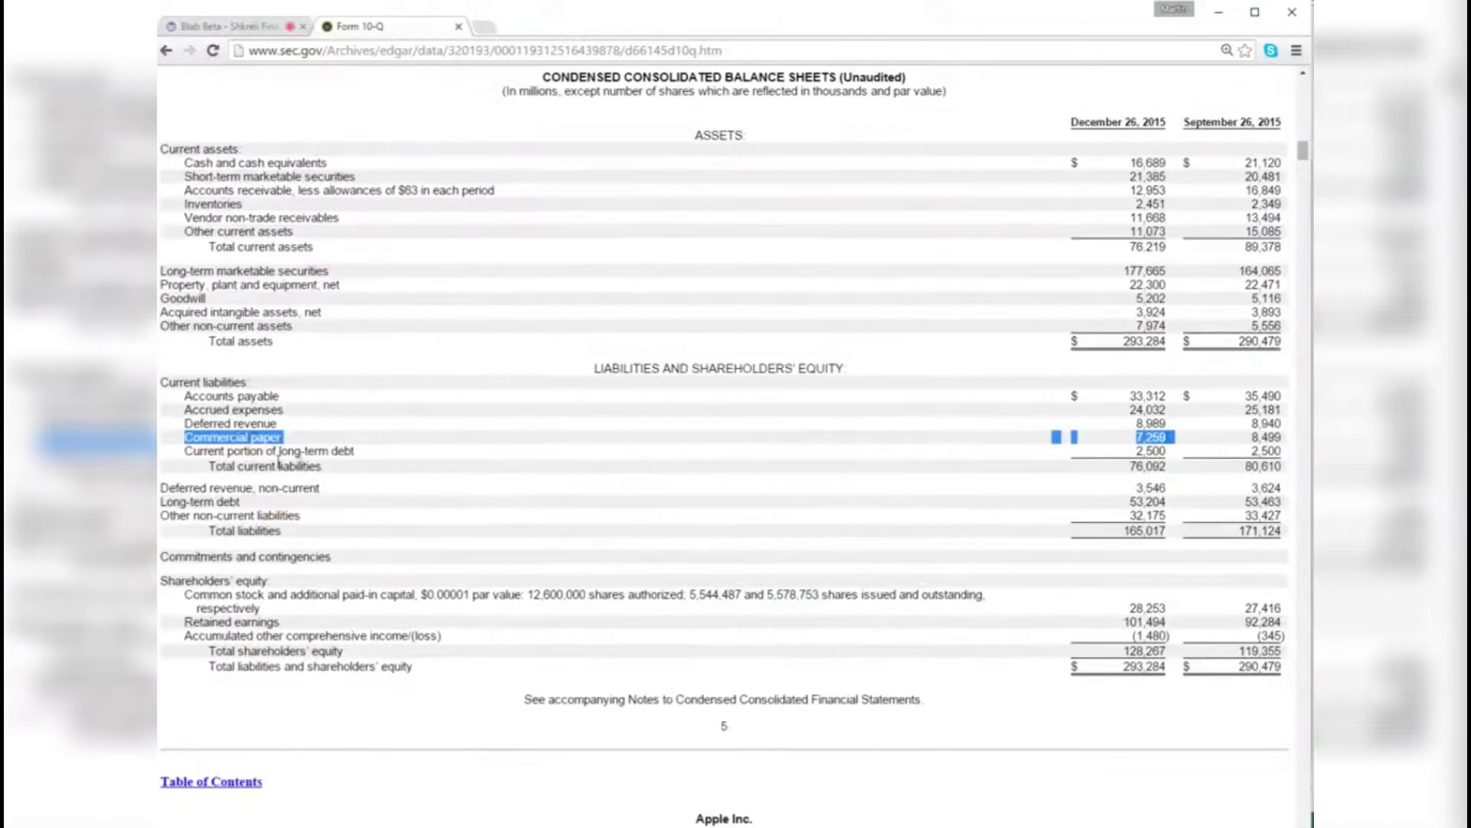
left_click_drag(206, 389, 404, 407)
left_click(459, 524)
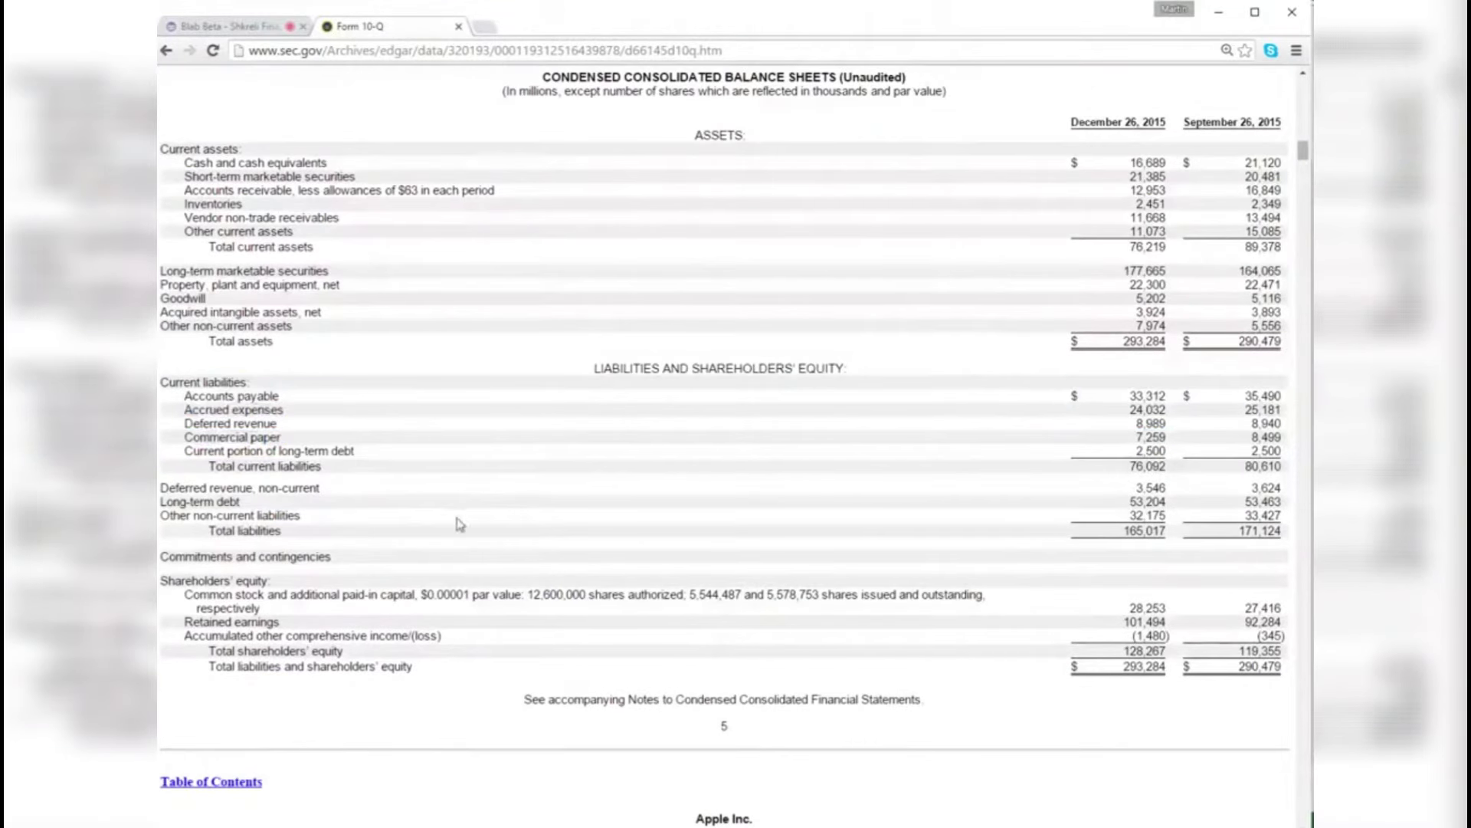
triple_click(223, 534)
left_click(1162, 531)
- Switch back to the AAPL workbook in Excel, add a new worksheet and name it Model
key("alt+Tab")
left_click(317, 804)
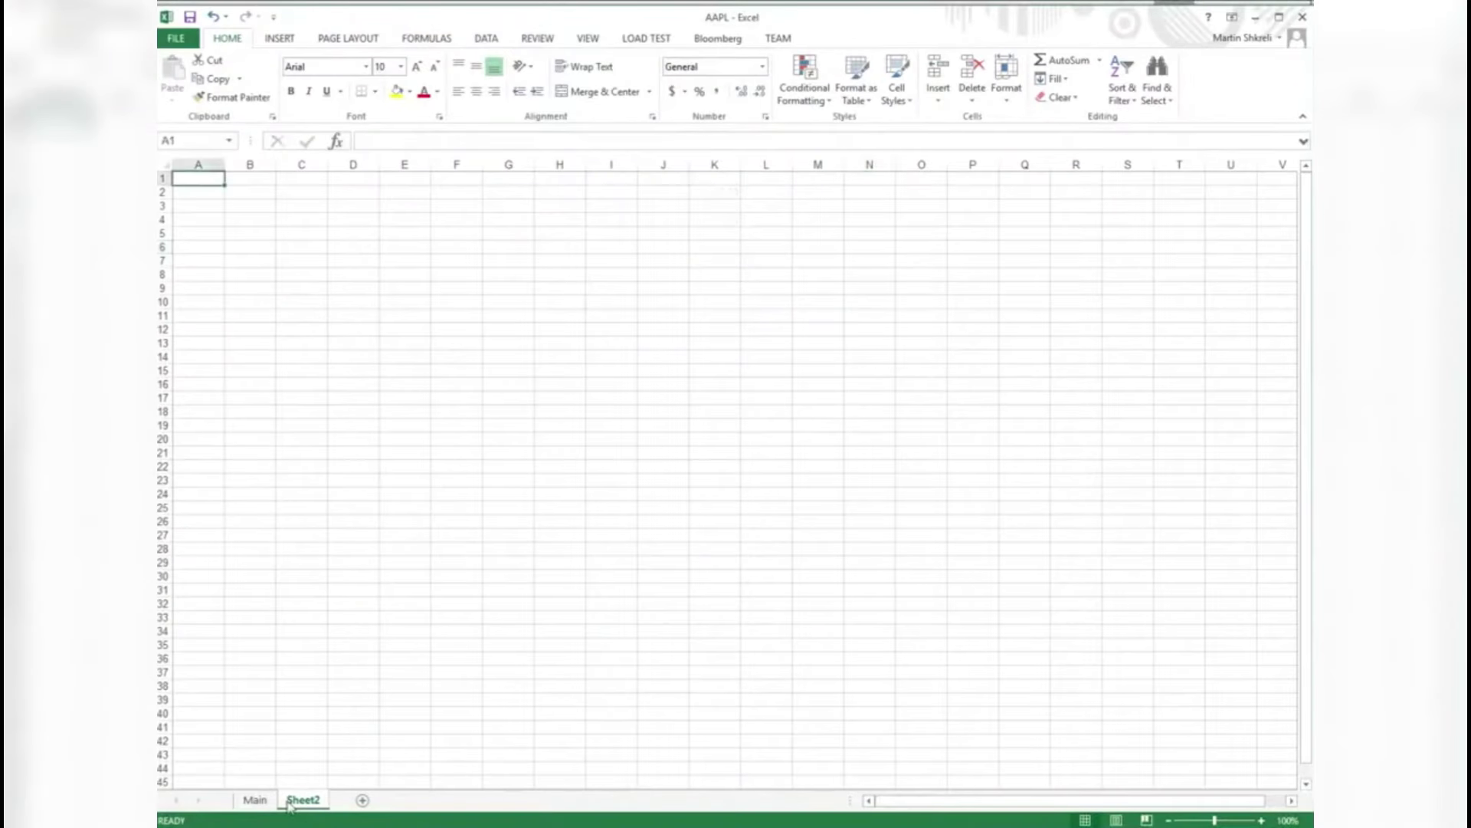
double_click(299, 800)
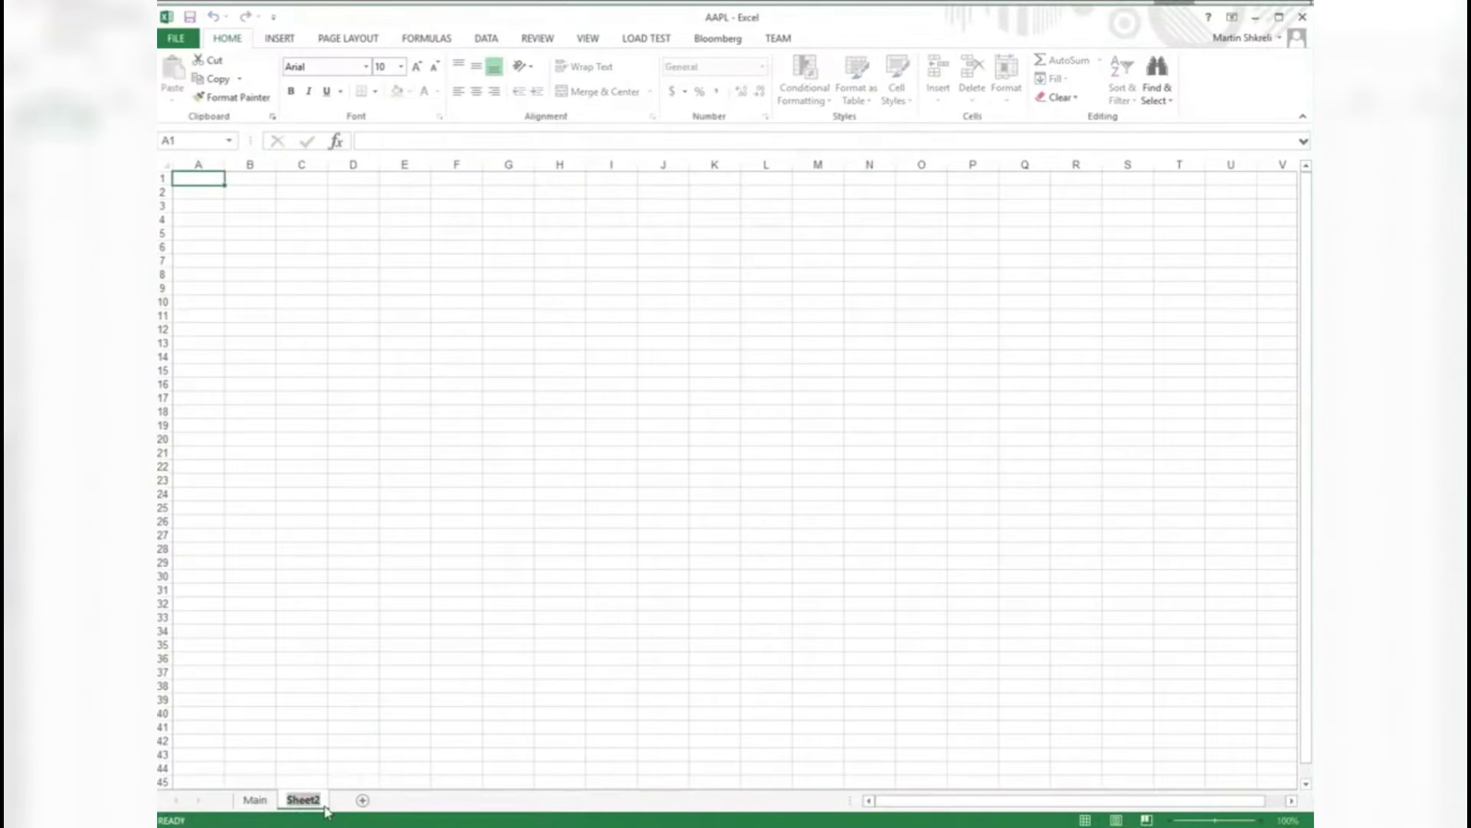
key("Return")
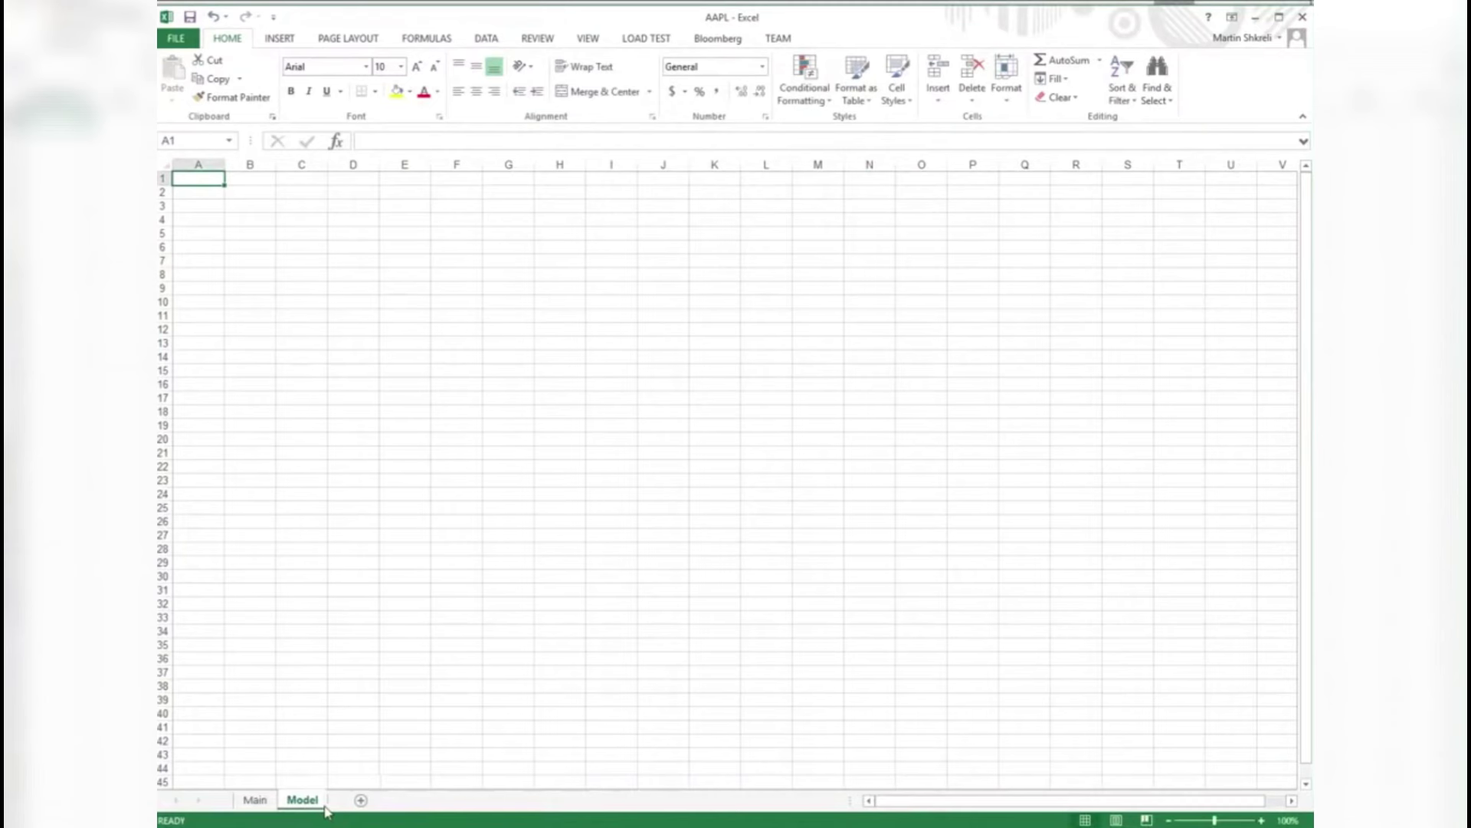
- Enter the row label Revenue in B3 and the quarter headers Q115, Q215, Q315 and Q415 in C2:F2
left_click(243, 206)
type("Reve")
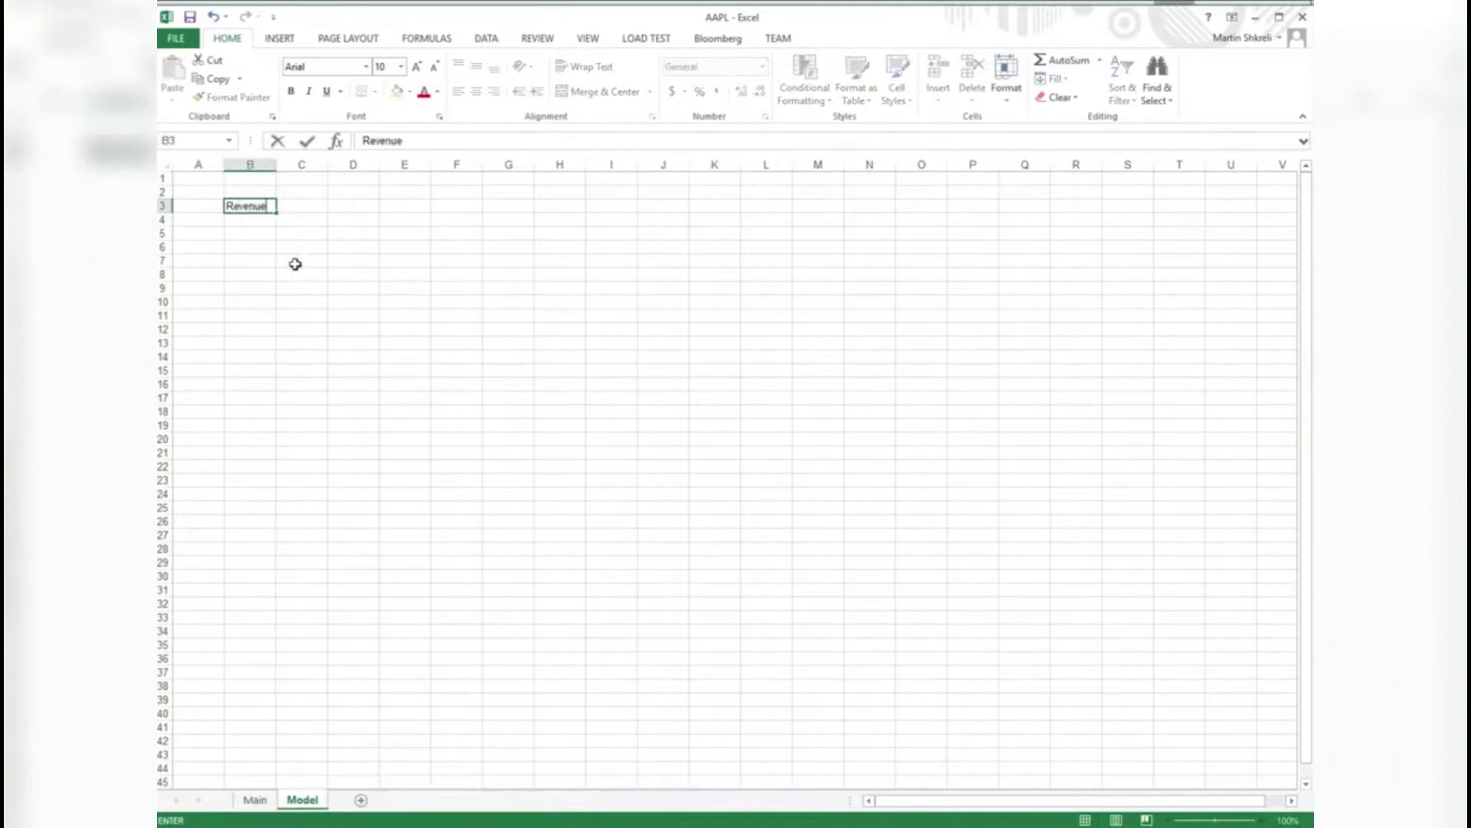
type("nue")
key("Up")
key("Right")
type("Q")
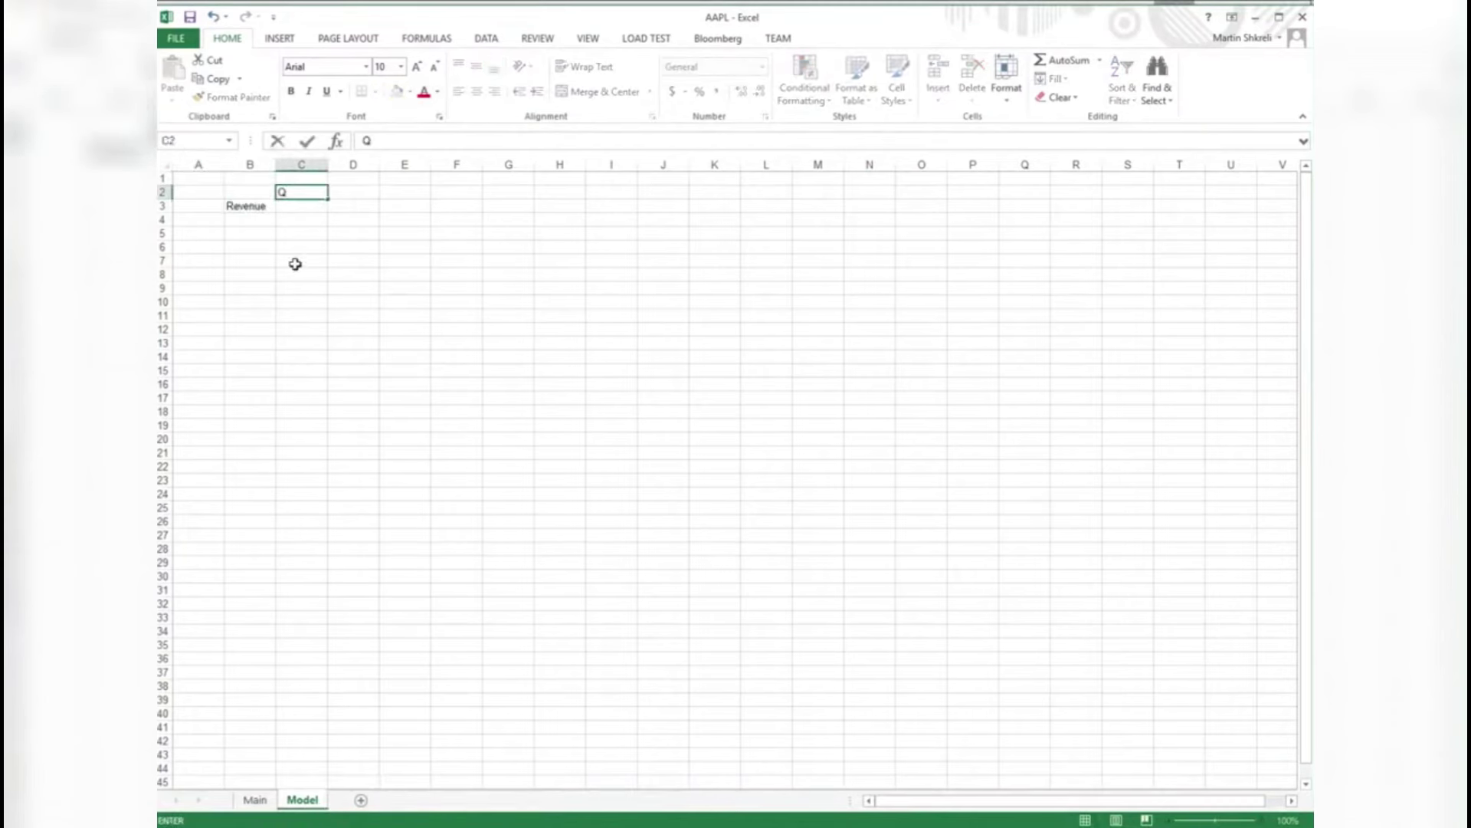
type("115")
key("Right")
type("Q215")
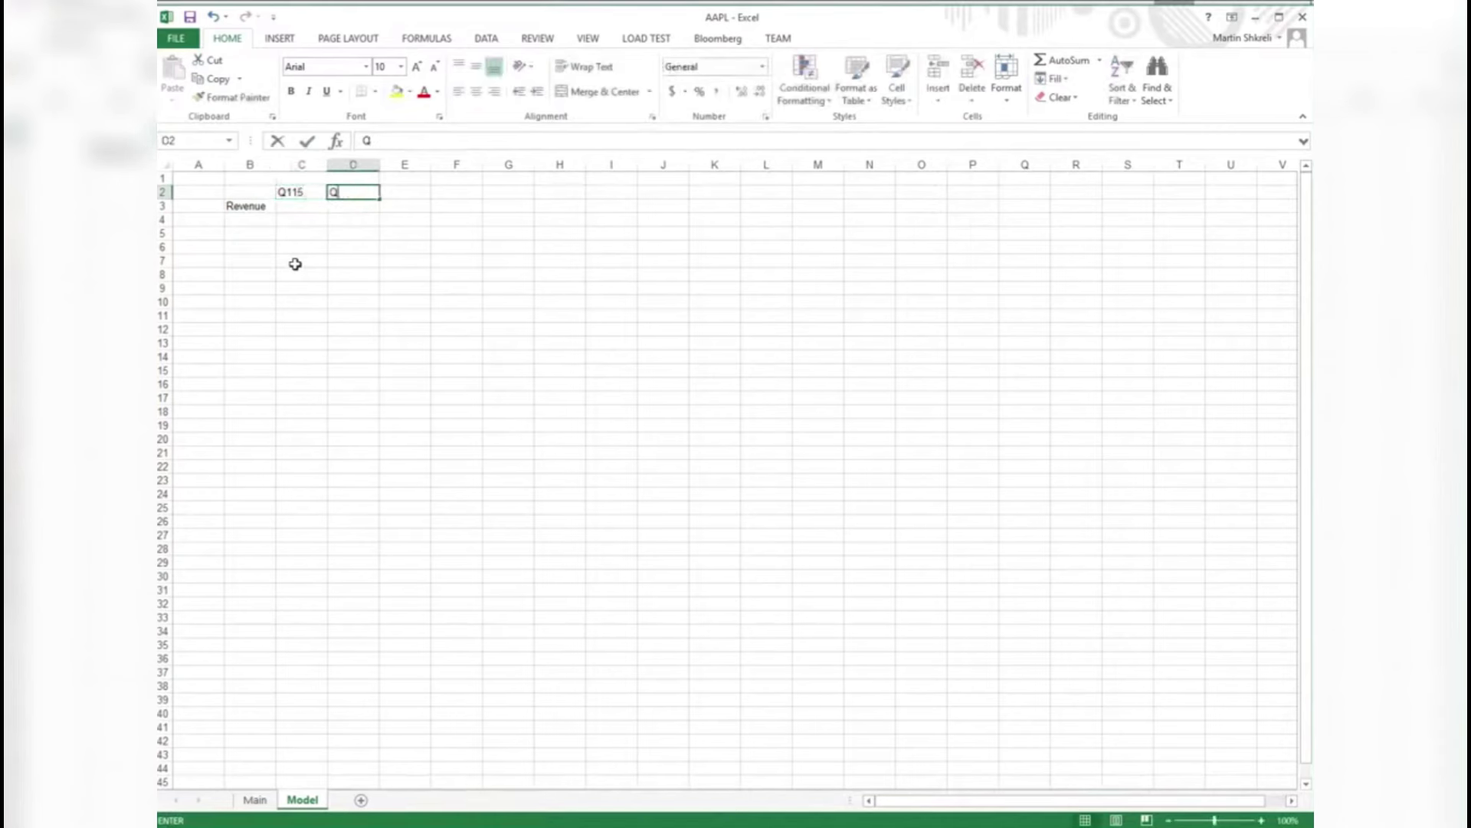
key("Right")
type("Q315")
key("Right")
type("Q415")
key("Right")
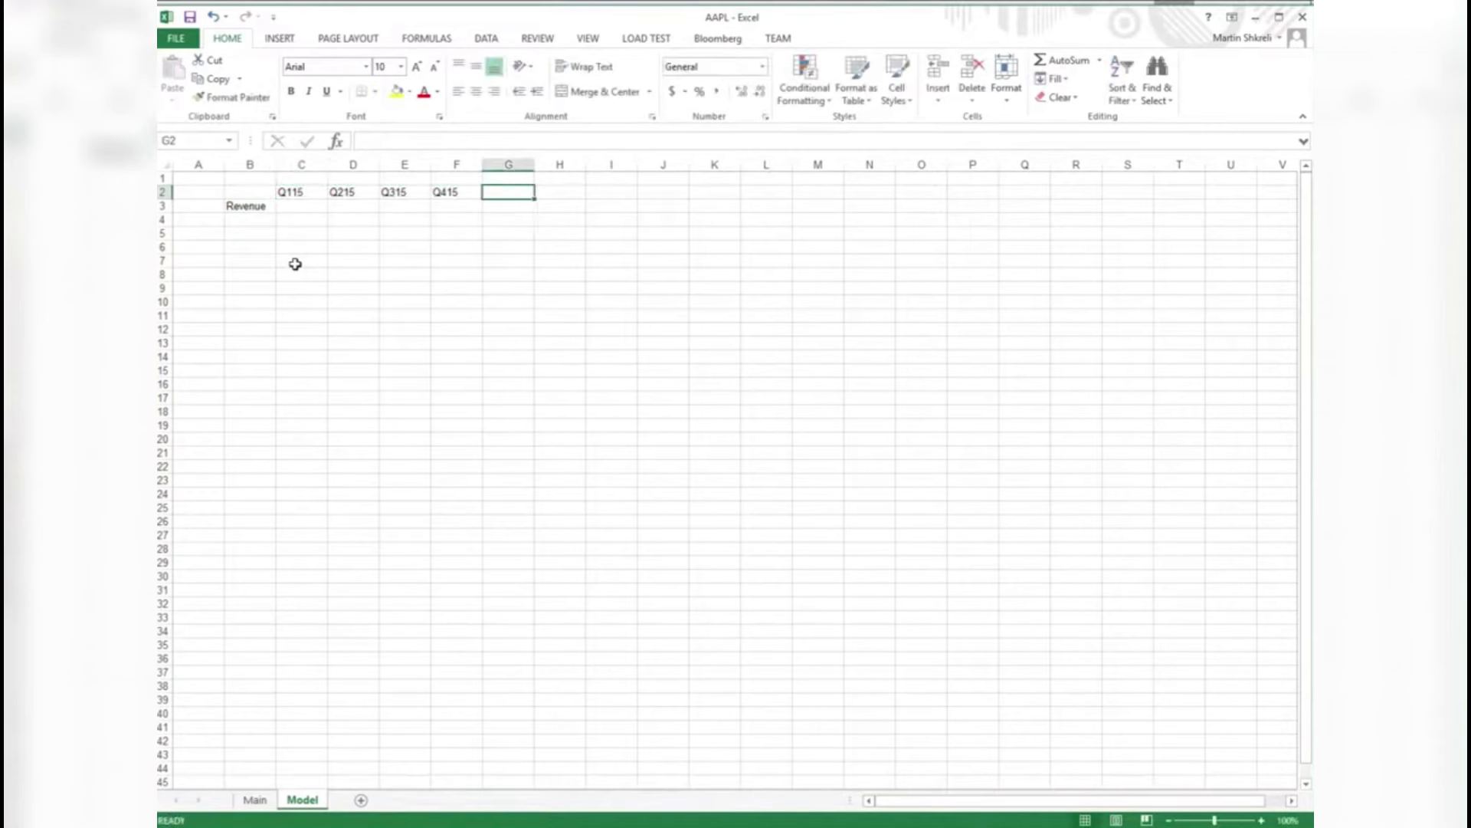
- Continue the quarter headers in G2:J2 with Q116, Q216, Q316 and Q416
type("Q116")
key("Right")
type("Q1")
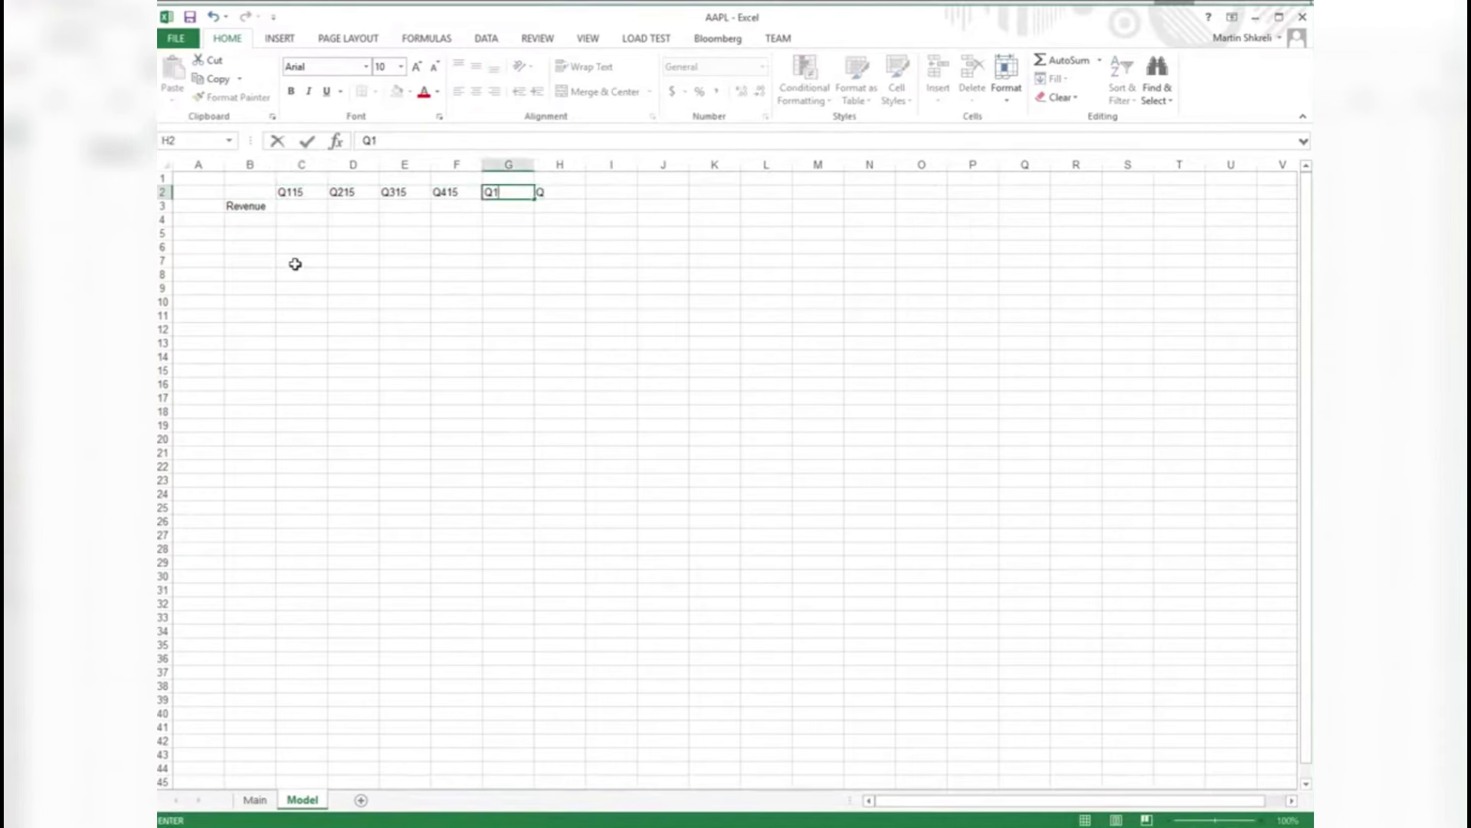
type("216")
key("Right")
type("Q316")
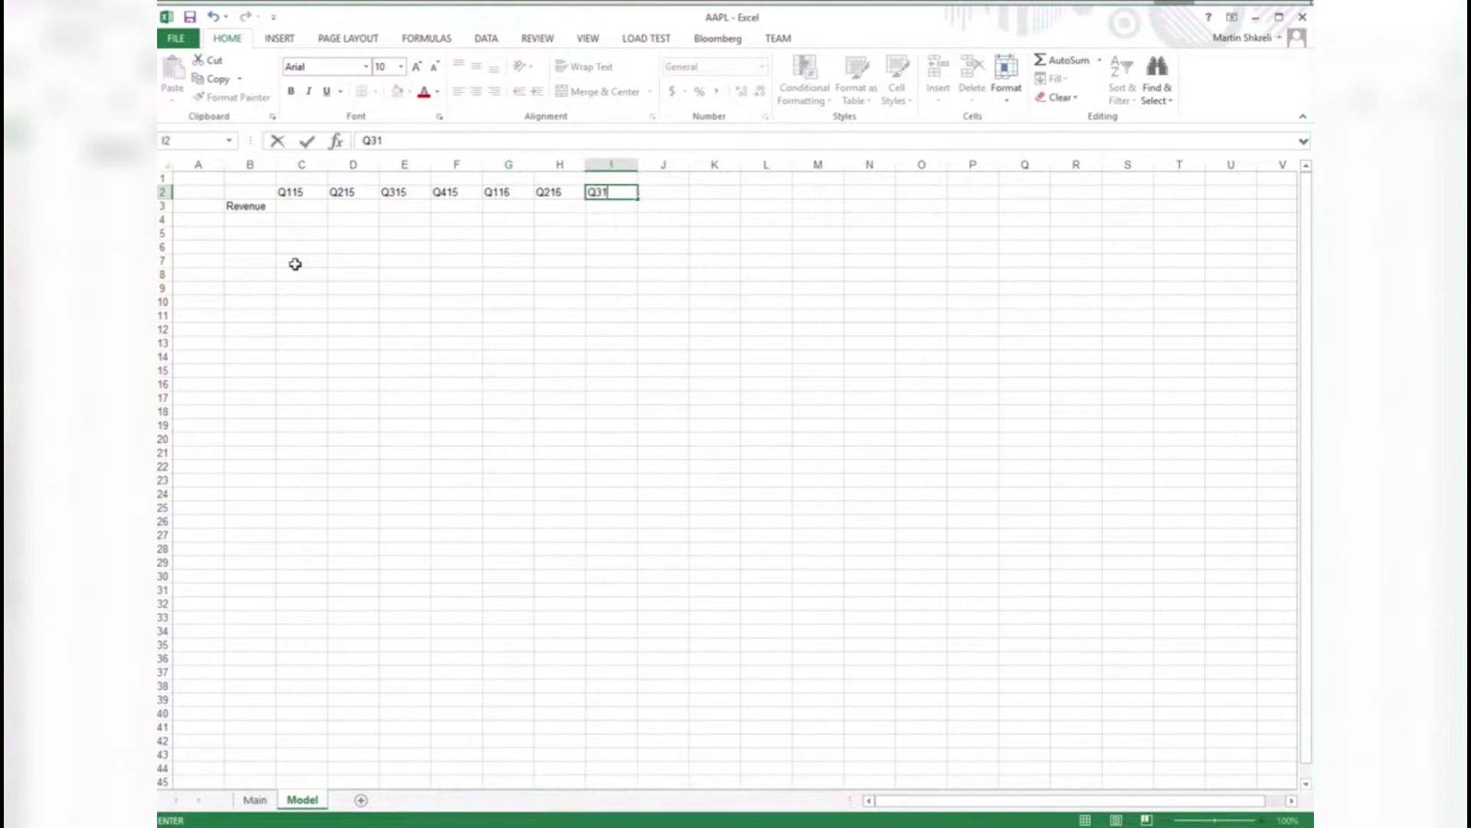
key("Right")
type("Q416")
key("Return")
- Right-align columns C through J of the Model sheet, which hold the quarter headers
key("ctrl+shift+Down")
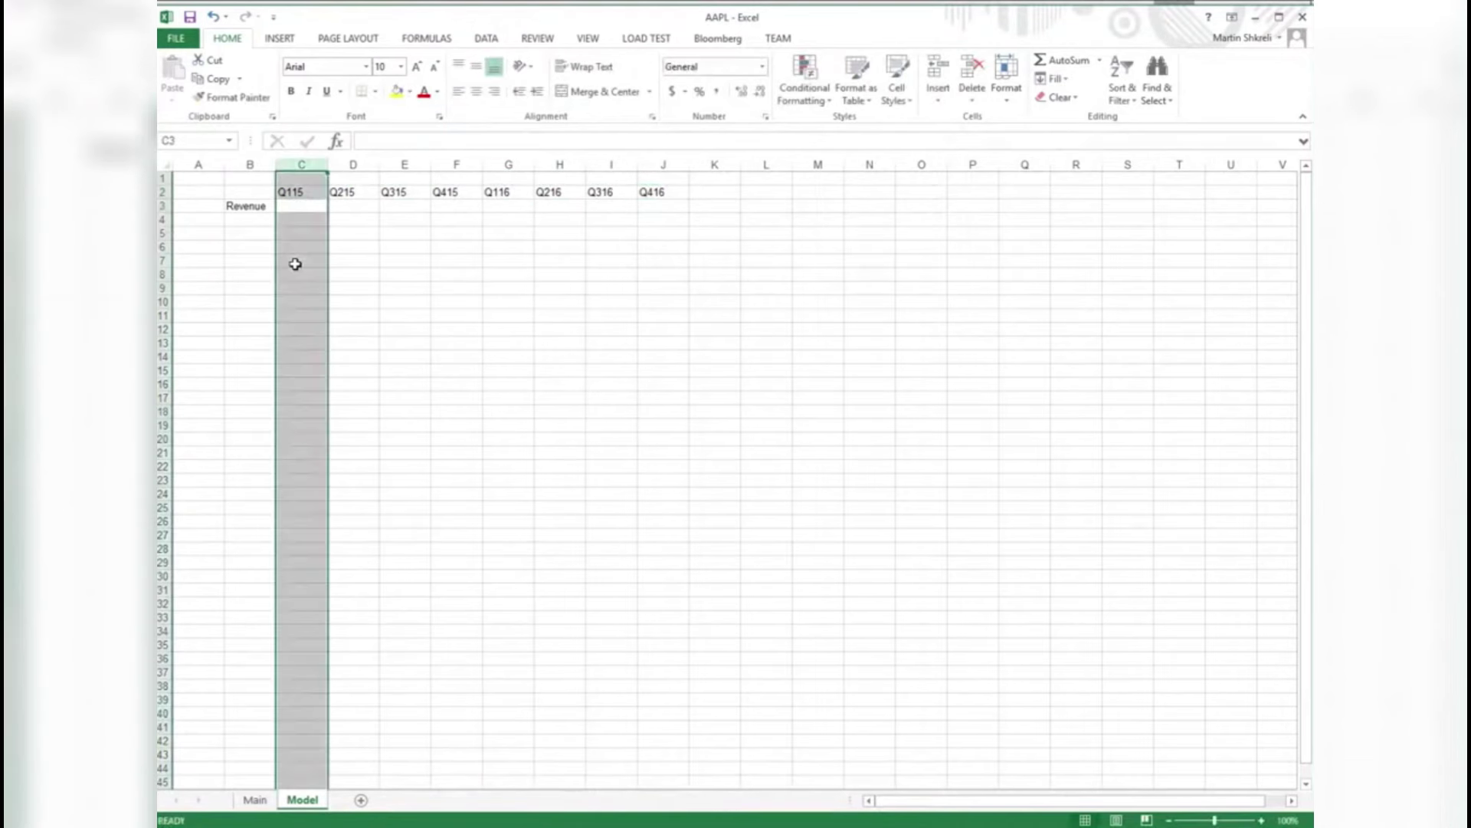
key("shift+Right")
key("shift+Right")
key("shift+Right")
key("shift+Right")
key("shift+Right")
key("shift+Right")
key("shift+Right")
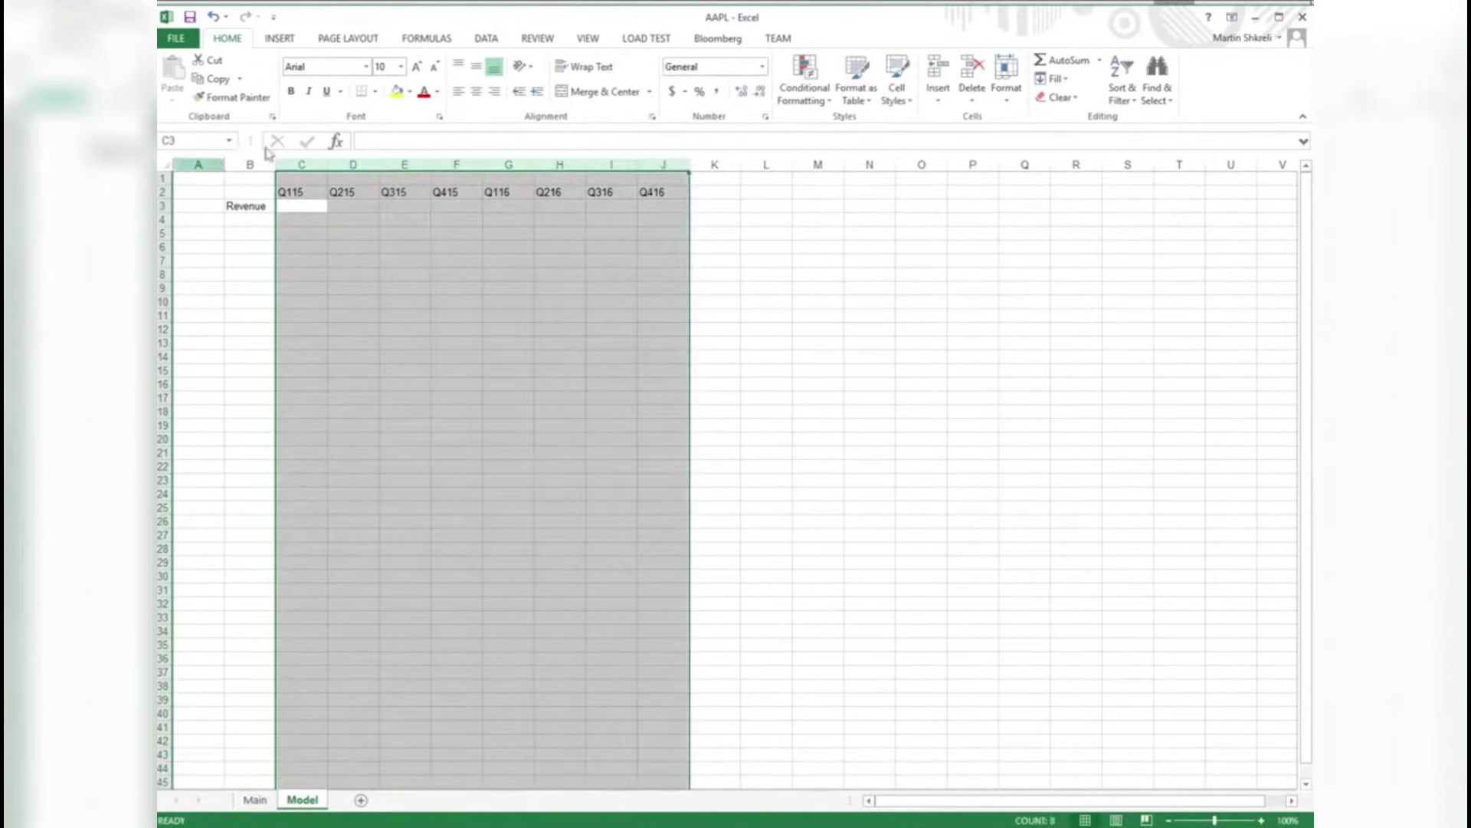
left_click(495, 92)
left_click(747, 315)
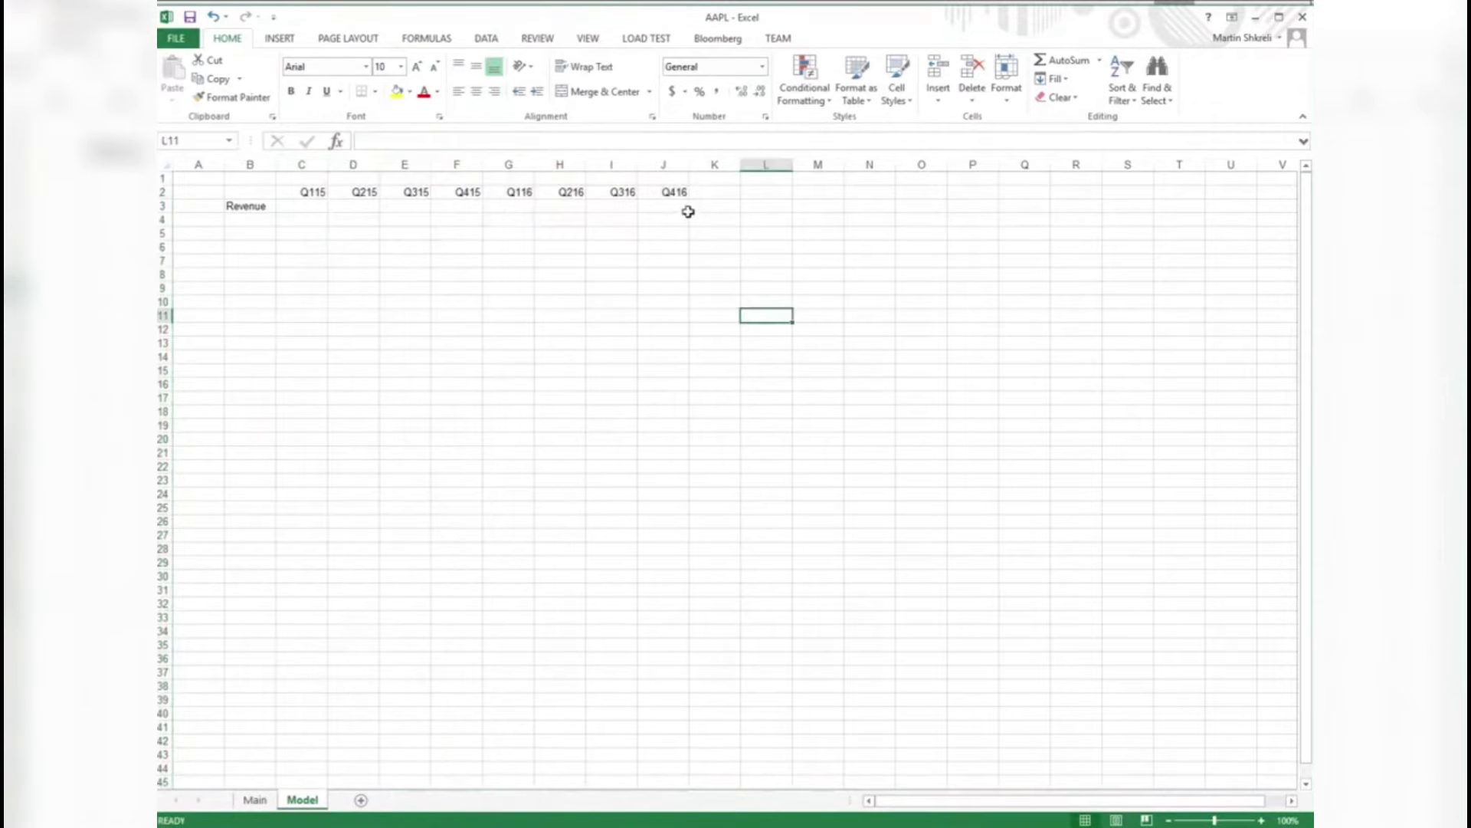
left_click(684, 207)
- Bring up the Paint notes with the Shkreli Finance Class page showing in the browser behind them
key("alt+Tab")
key("alt+Tab")
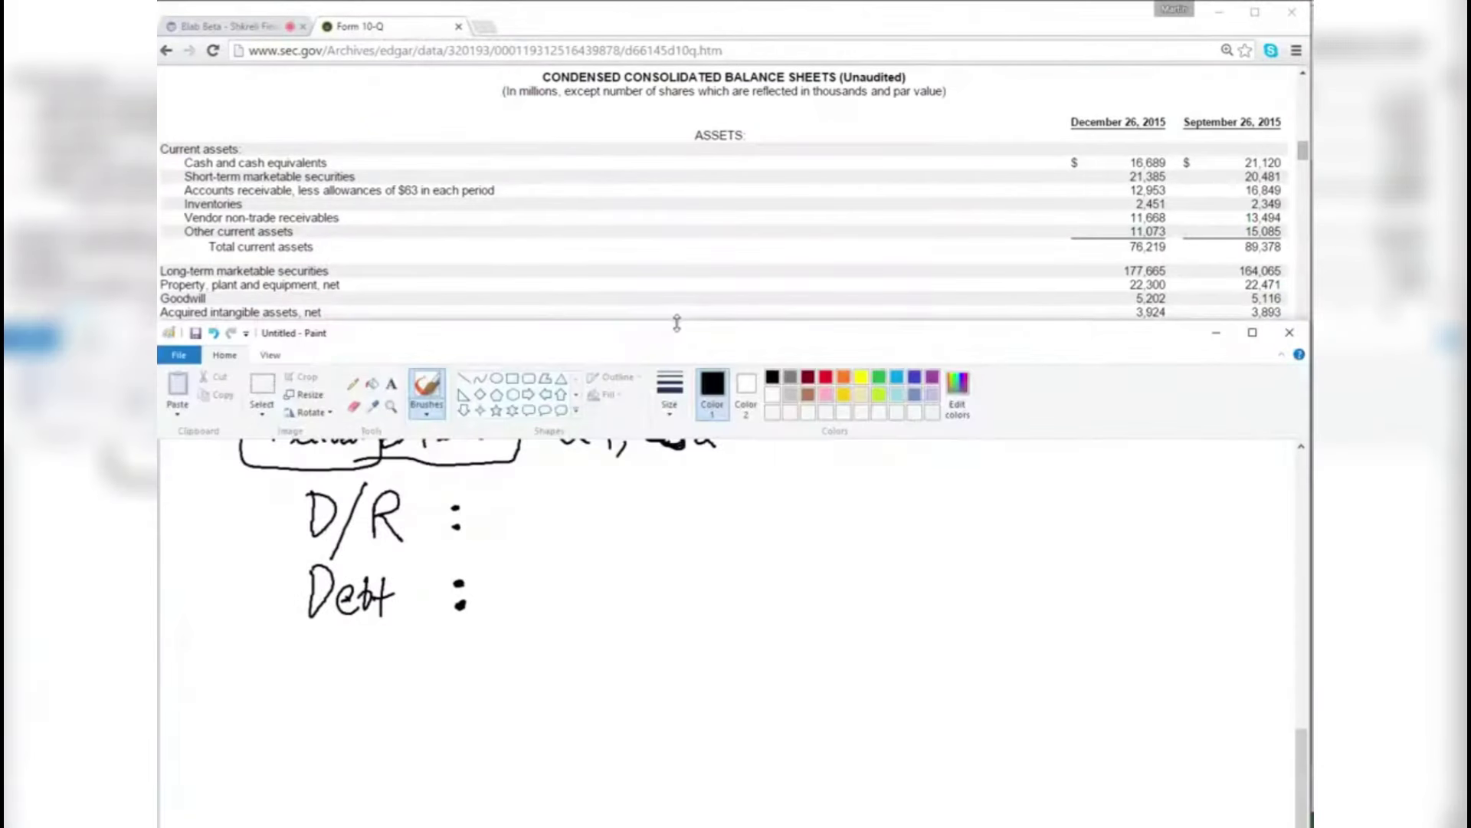
key("alt+Tab")
key("ctrl+Tab")
key("alt+Tab")
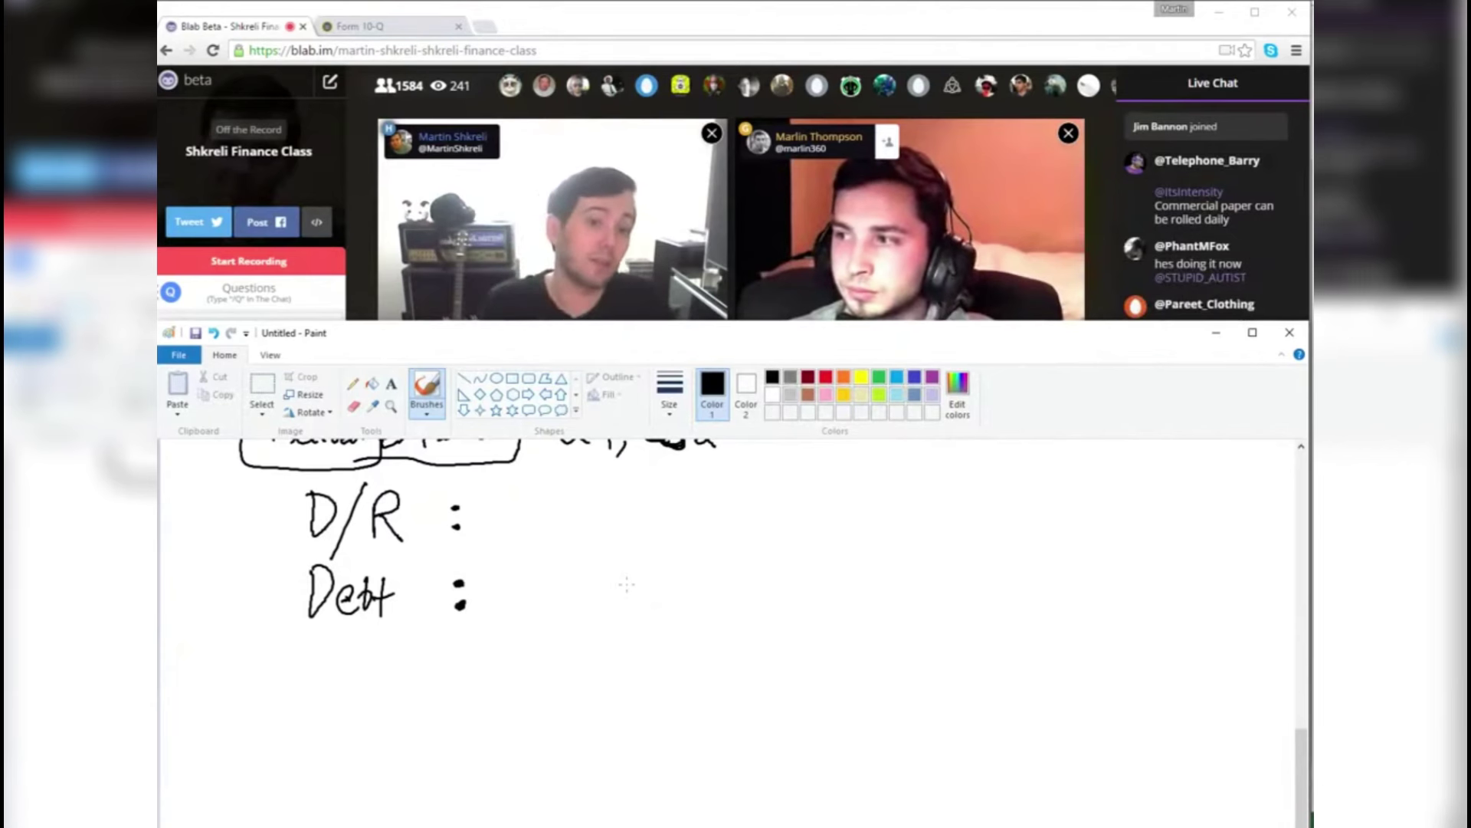
- Handwrite the large equation A - L = S/E beside the D/R and Debt notes in Paint
left_click(558, 537)
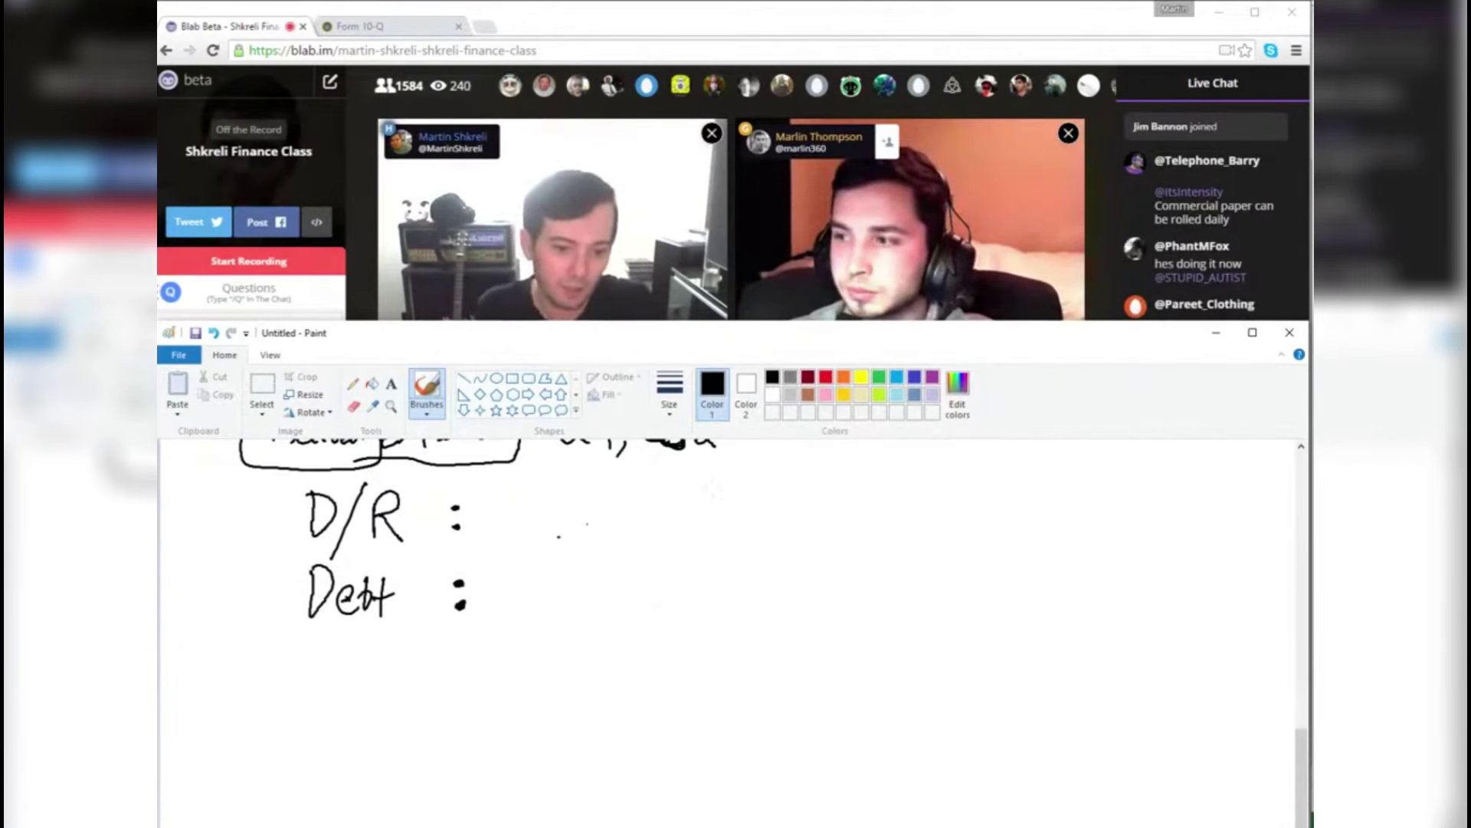
mouse_move(649, 624)
left_mouse_down()
mouse_move(703, 619)
mouse_move(704, 582)
left_mouse_up()
mouse_move(752, 573)
left_mouse_down()
mouse_move(784, 566)
mouse_move(889, 616)
left_mouse_up()
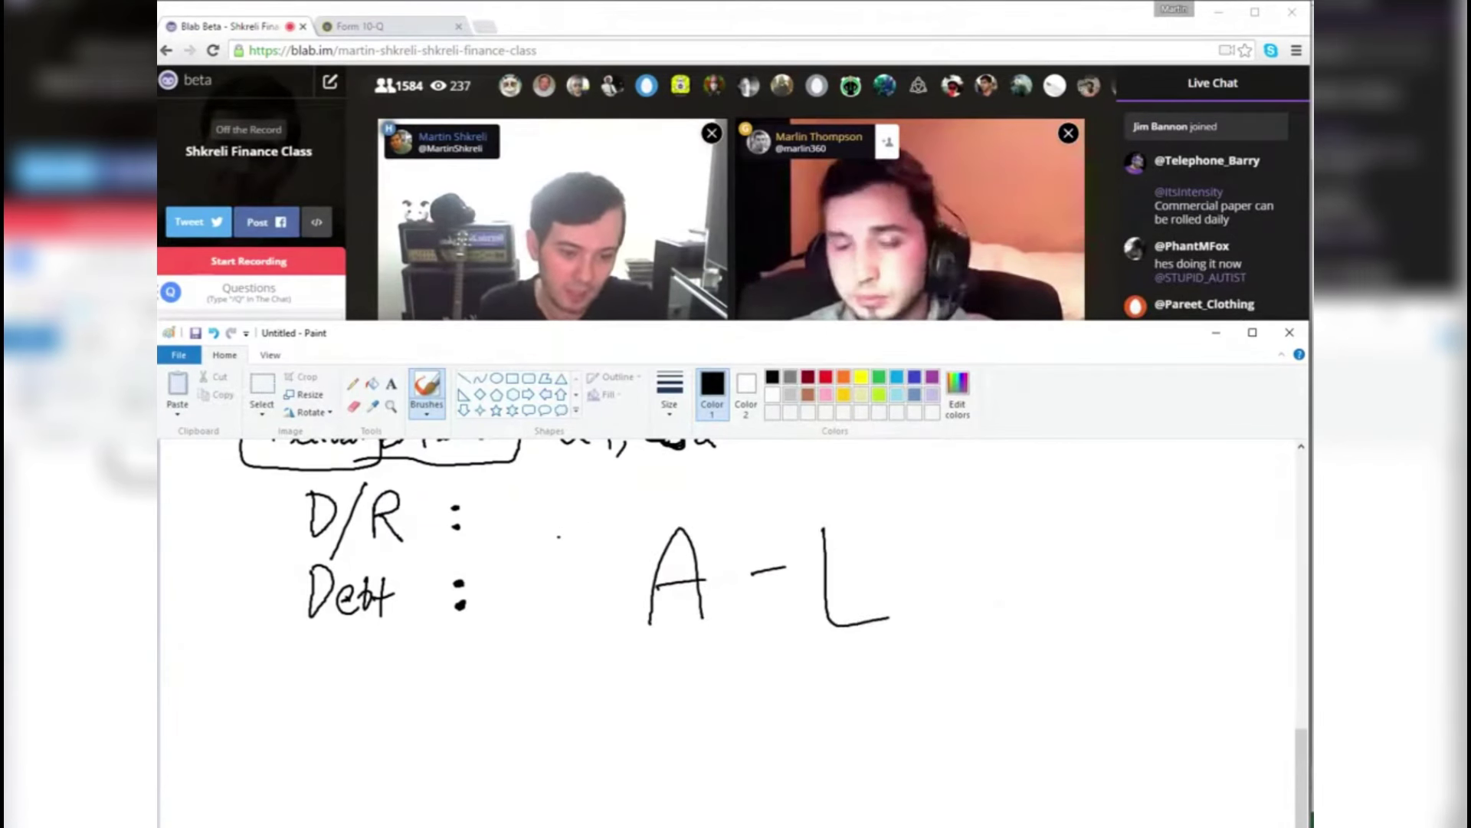
left_click_drag(960, 549, 993, 545)
left_click_drag(958, 591, 985, 588)
left_click_drag(1110, 518, 1058, 584)
left_click_drag(1179, 488, 1138, 609)
mouse_move(1187, 515)
left_mouse_down()
mouse_move(1247, 590)
mouse_move(1257, 508)
left_mouse_up()
left_click_drag(1191, 553, 1238, 549)
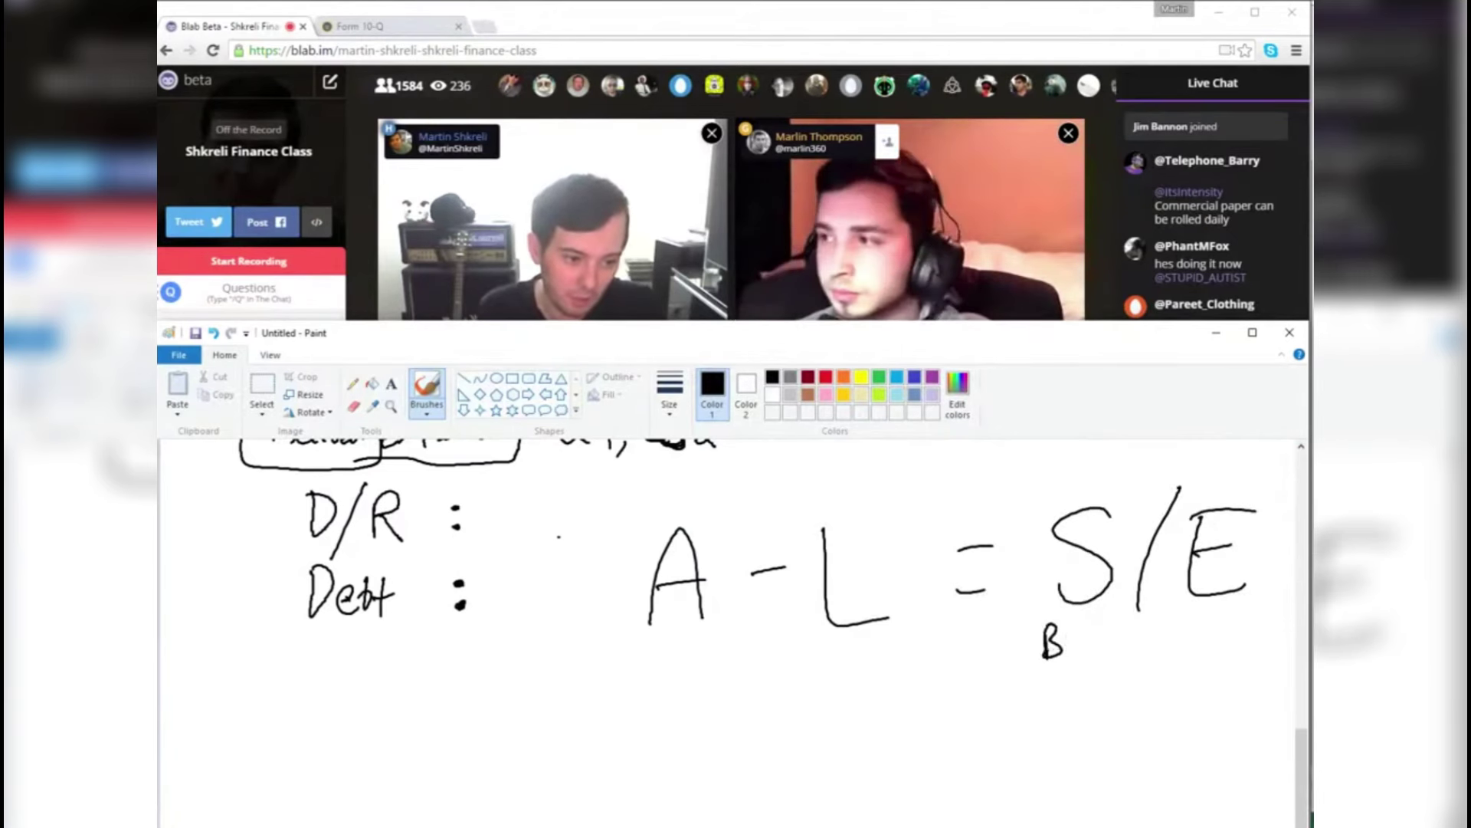
- Handwrite the words BOOK VALUE underneath S/E in the equation
mouse_move(1124, 636)
left_mouse_down()
mouse_move(1131, 651)
mouse_move(1189, 648)
mouse_move(1200, 622)
left_mouse_up()
left_click_drag(1203, 647, 1238, 644)
mouse_move(1240, 623)
left_mouse_down()
mouse_move(1257, 622)
mouse_move(1250, 646)
left_mouse_up()
left_click_drag(1250, 646, 1270, 642)
left_click_drag(1249, 619, 1268, 617)
left_click_drag(1251, 632, 1265, 630)
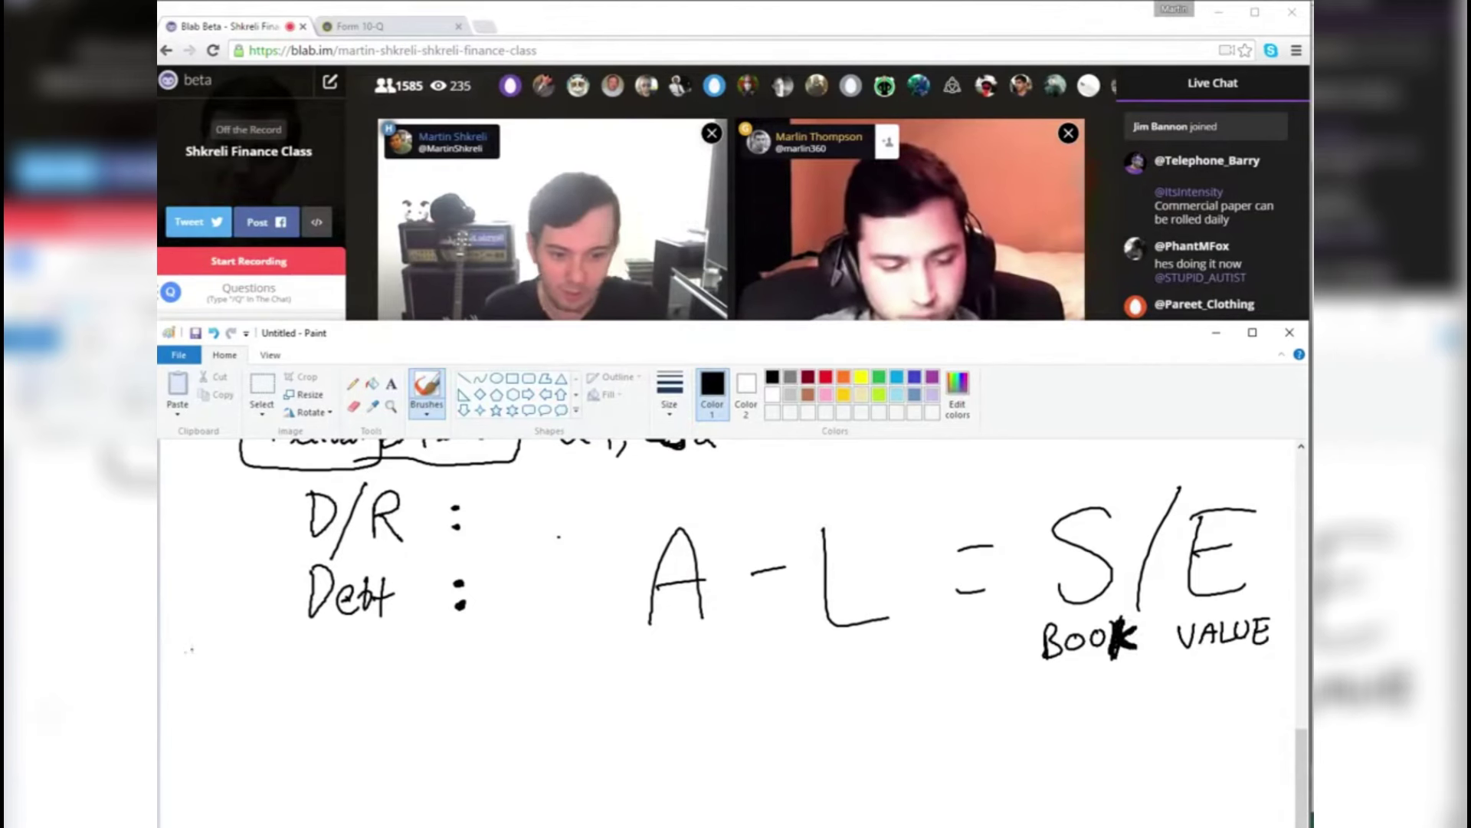
- Handwrite an example below the Debt note with the lines "Assets: 500,000" and "Liabilities: 100,000"
mouse_move(208, 717)
left_mouse_down()
mouse_move(243, 699)
mouse_move(256, 717)
mouse_move(280, 693)
left_mouse_up()
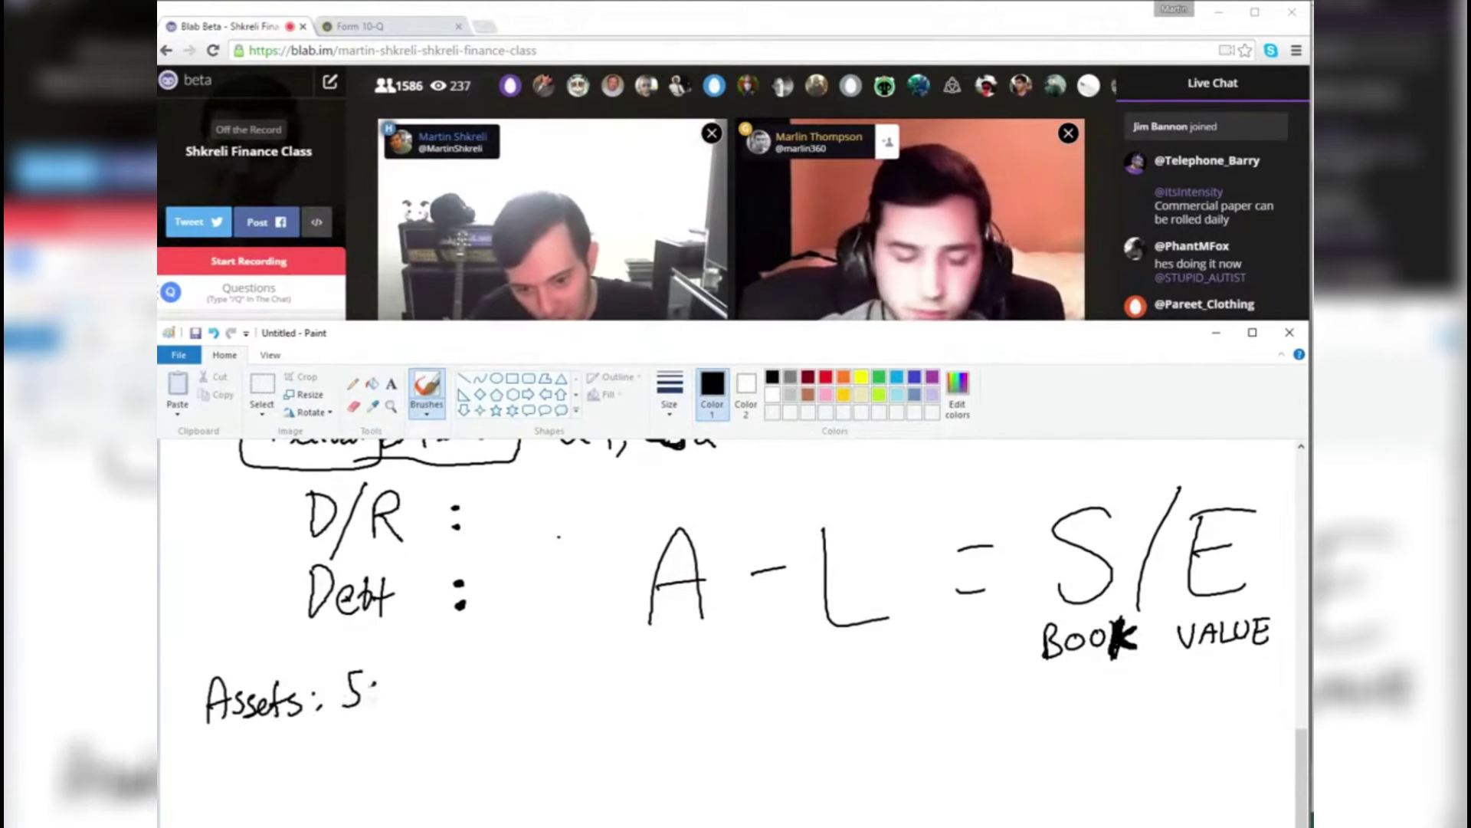
left_click_drag(374, 679, 373, 677)
left_click_drag(394, 676, 394, 676)
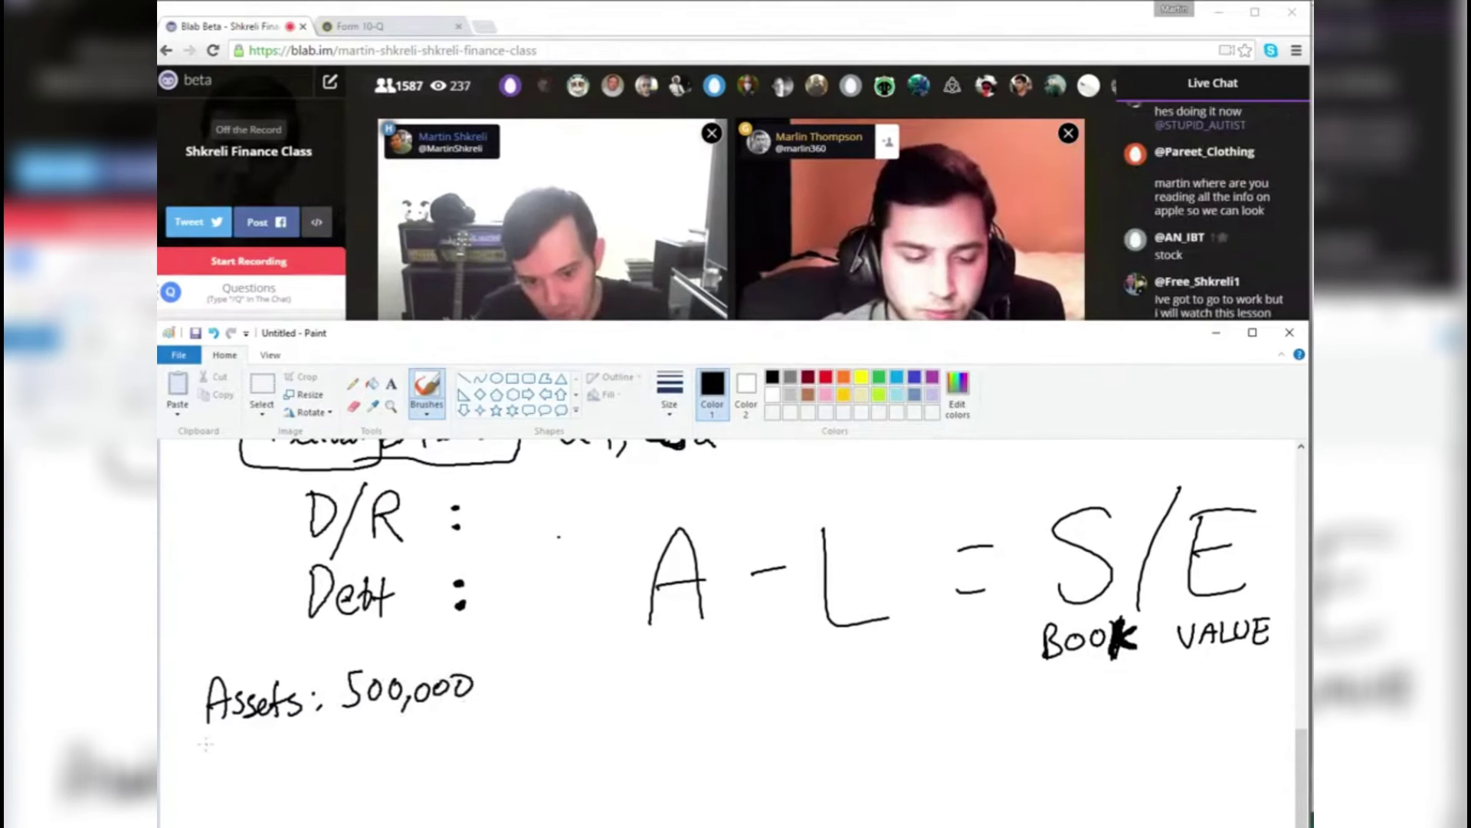
mouse_move(198, 735)
left_mouse_down()
mouse_move(221, 762)
mouse_move(266, 760)
left_mouse_up()
left_click_drag(274, 744, 285, 761)
left_click_drag(294, 744, 296, 760)
left_click_drag(302, 748, 308, 747)
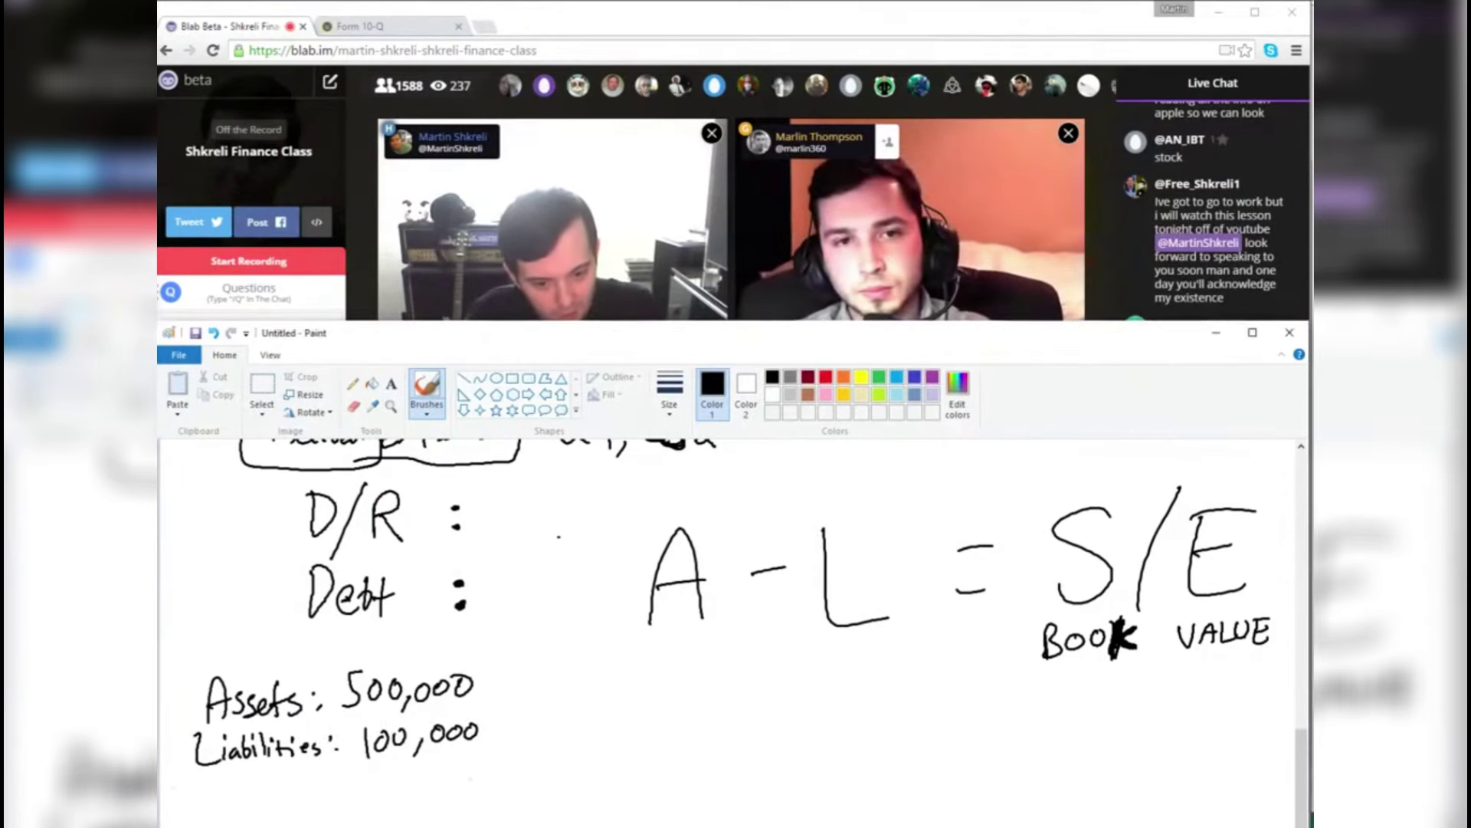
- Draw a line under the Liabilities entry and handwrite "S/E: 400,000" beneath it
left_click_drag(176, 783, 424, 771)
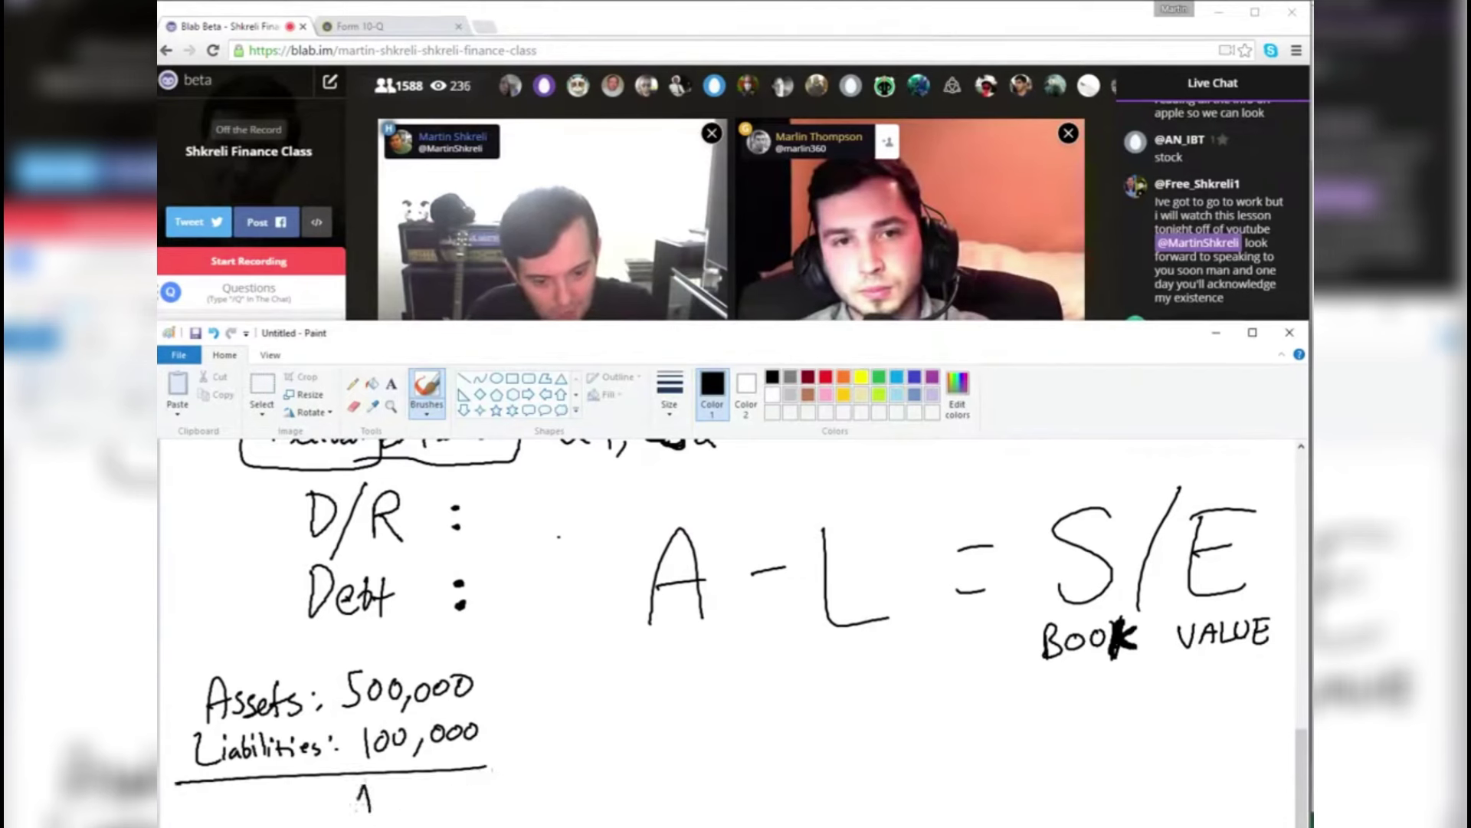
left_click_drag(467, 789, 469, 797)
left_click_drag(494, 788, 491, 790)
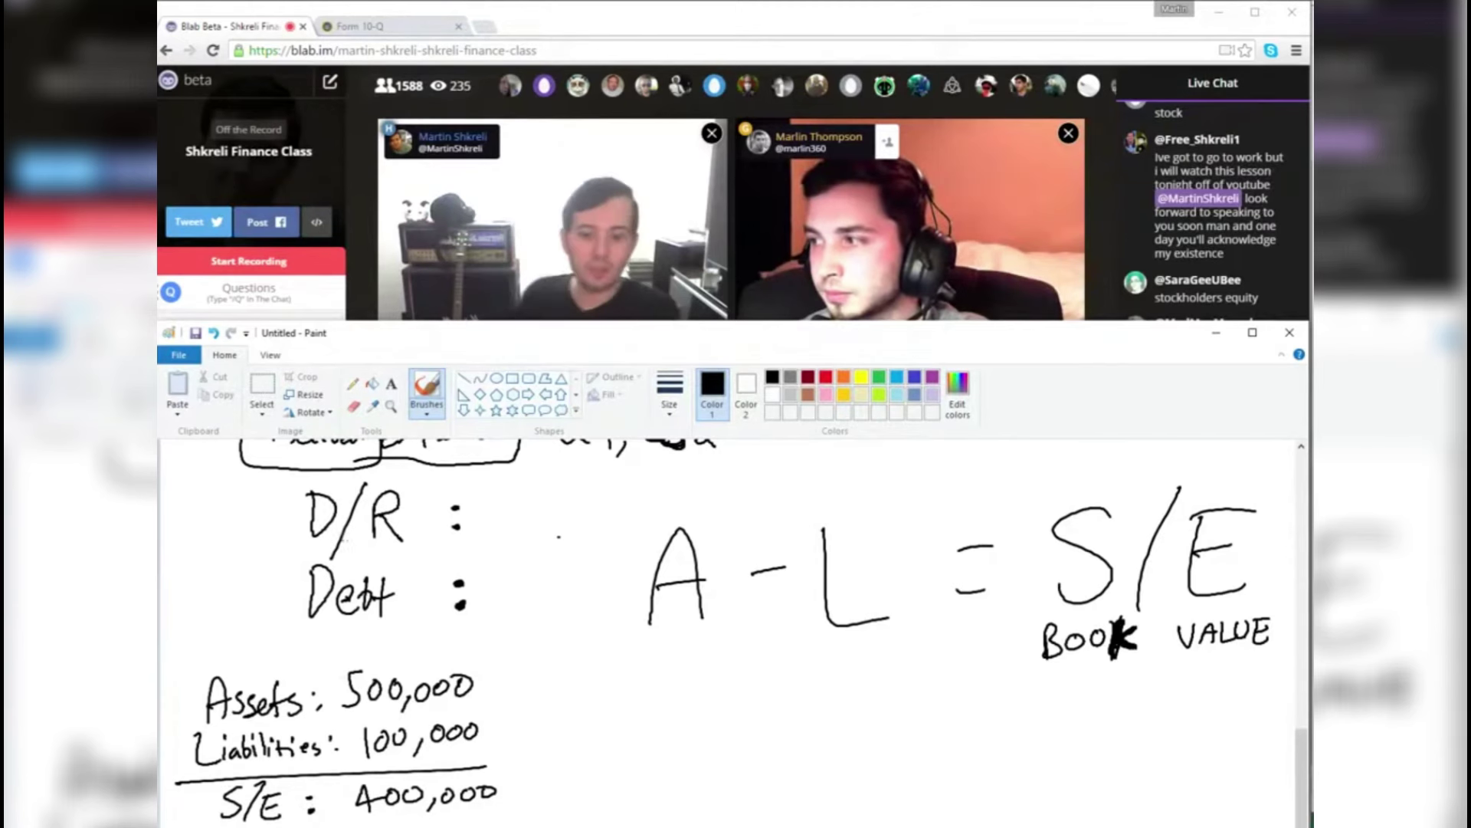
- Draw a box around the "Assets: 500,000" line and a downward arrow pointing at it
mouse_move(309, 648)
left_mouse_down()
mouse_move(221, 650)
mouse_move(189, 723)
mouse_move(375, 722)
left_mouse_up()
left_click_drag(499, 694, 331, 655)
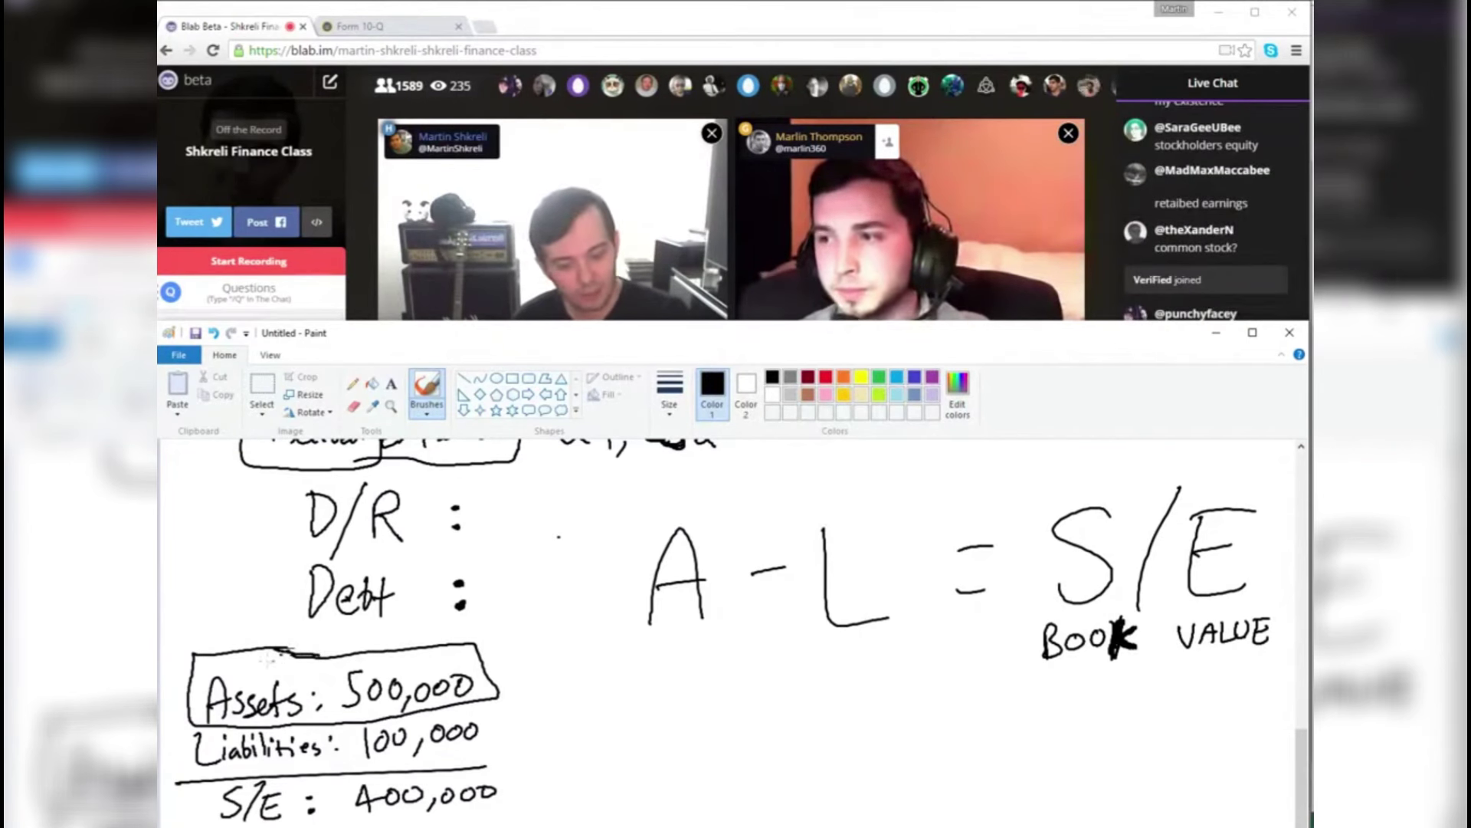
left_click_drag(232, 597, 238, 665)
left_click_drag(218, 635, 258, 633)
- Handwrite Tangible above the arrow and add TANGIBLE in front of BOOK VALUE under the equation
mouse_move(181, 571)
left_mouse_down()
mouse_move(185, 600)
mouse_move(194, 565)
left_mouse_up()
mouse_move(201, 564)
left_mouse_down()
mouse_move(239, 567)
mouse_move(251, 546)
mouse_move(281, 561)
left_mouse_up()
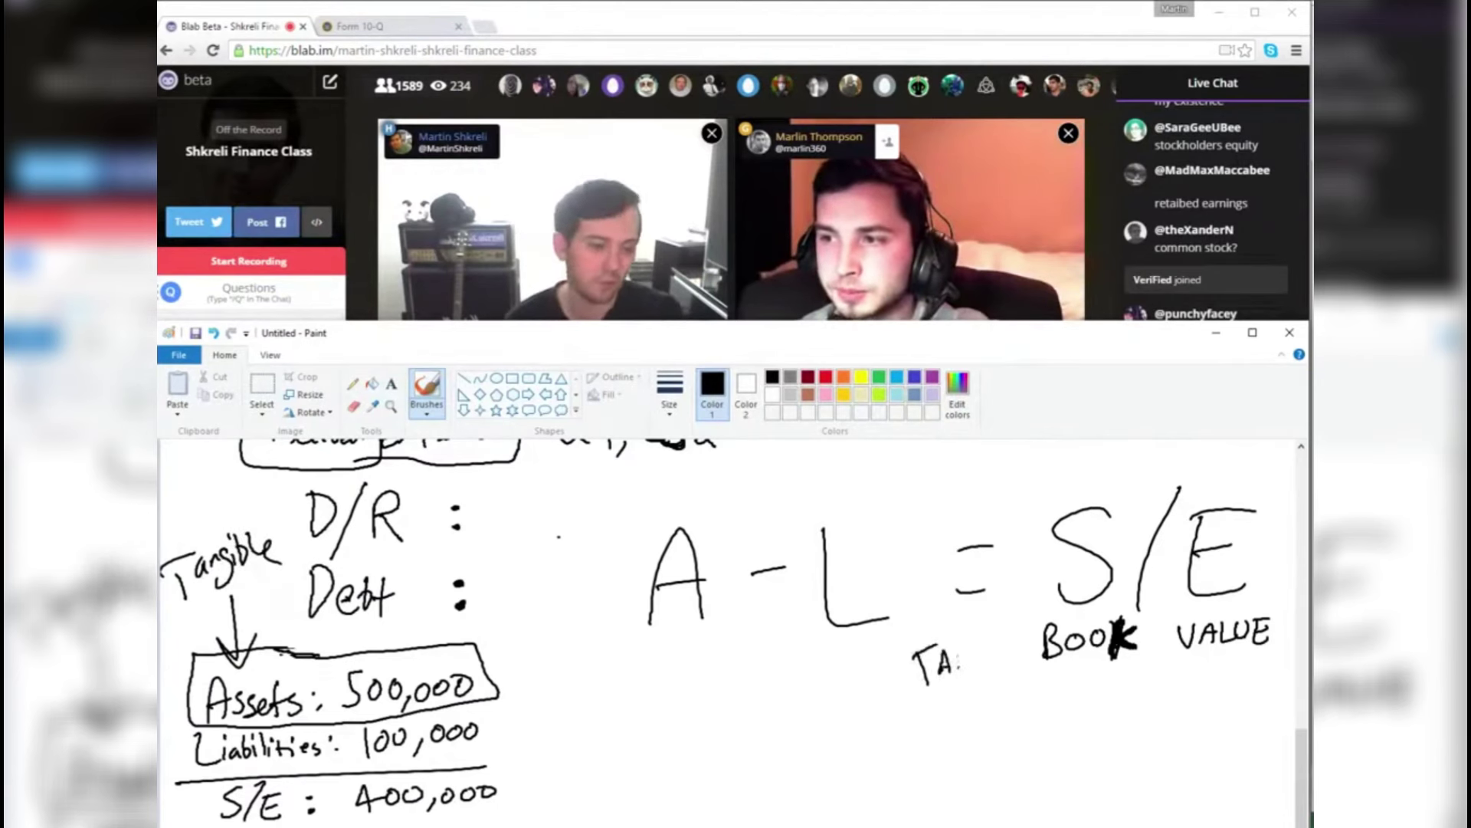
mouse_move(958, 657)
left_mouse_down()
mouse_move(972, 638)
mouse_move(981, 652)
left_mouse_up()
left_click_drag(990, 639, 991, 651)
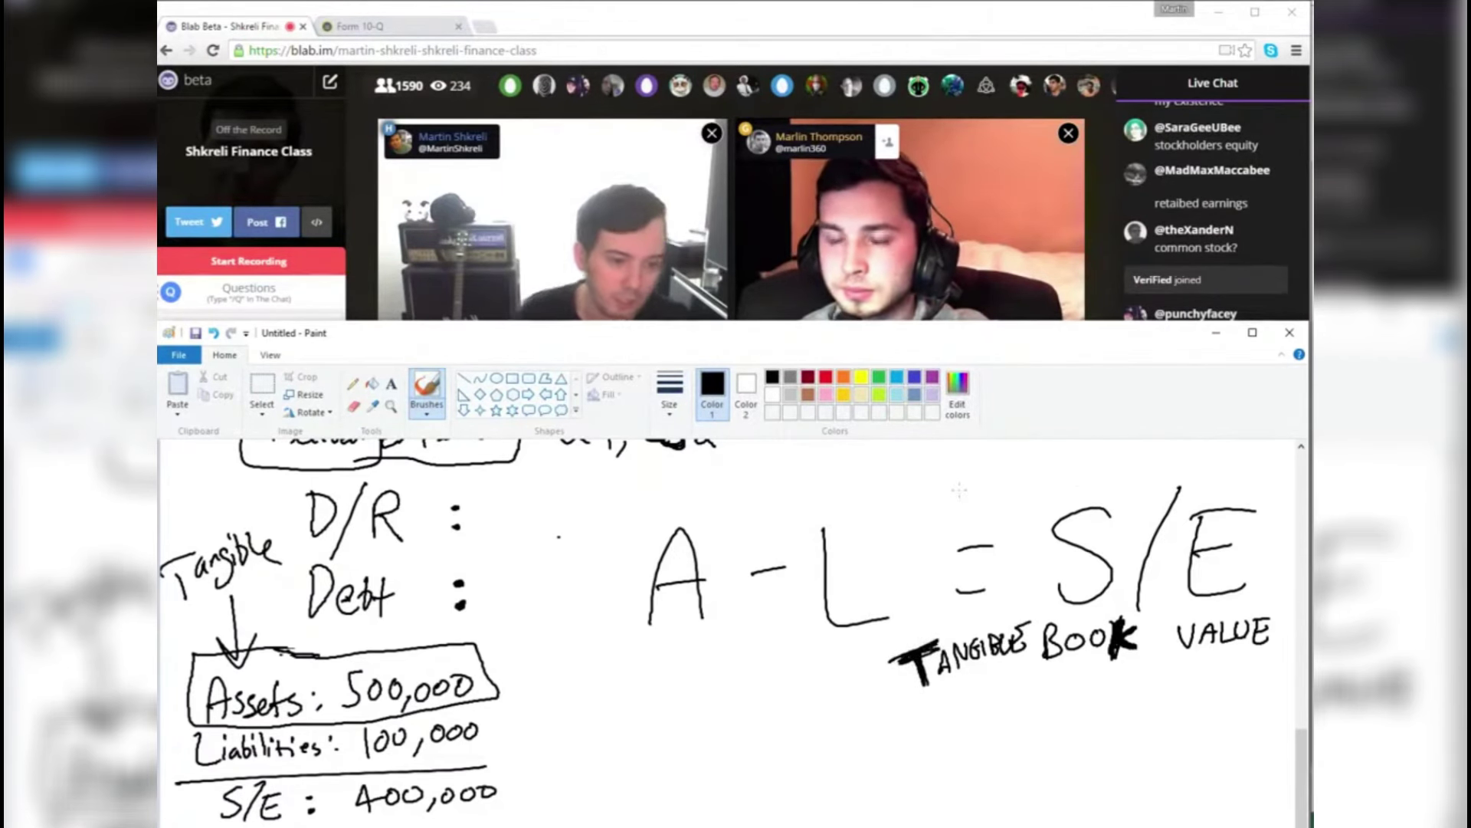
- Handwrite the equation A - L = S/E again in the blank area below the S/E example
scroll(959, 491, "down", 2)
scroll(966, 552, "up", 4)
scroll(972, 629, "down", 4)
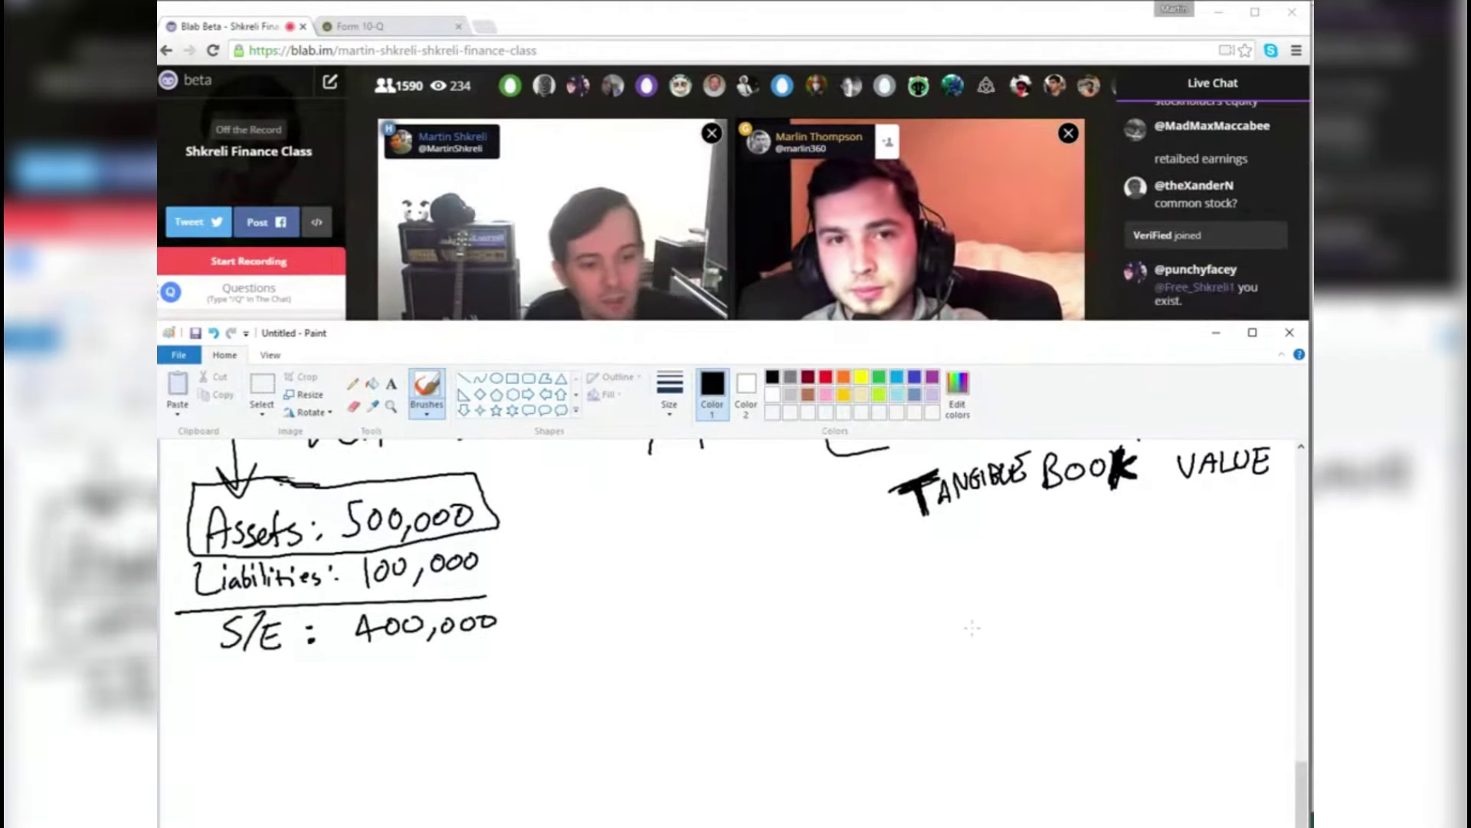
scroll(972, 628, "down", 2)
mouse_move(257, 645)
left_mouse_down()
mouse_move(299, 637)
mouse_move(303, 599)
left_mouse_up()
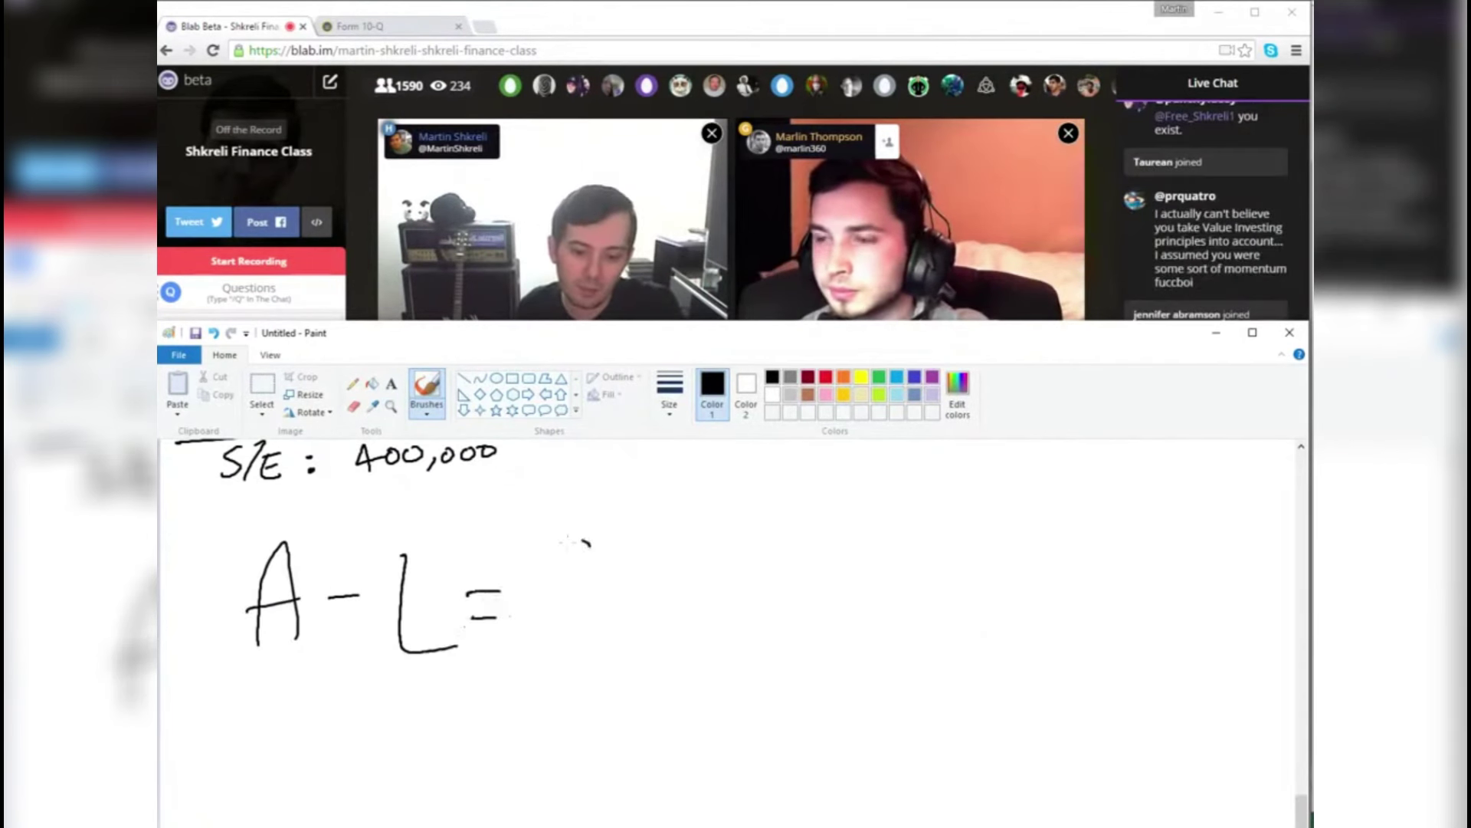
left_click_drag(656, 548, 718, 609)
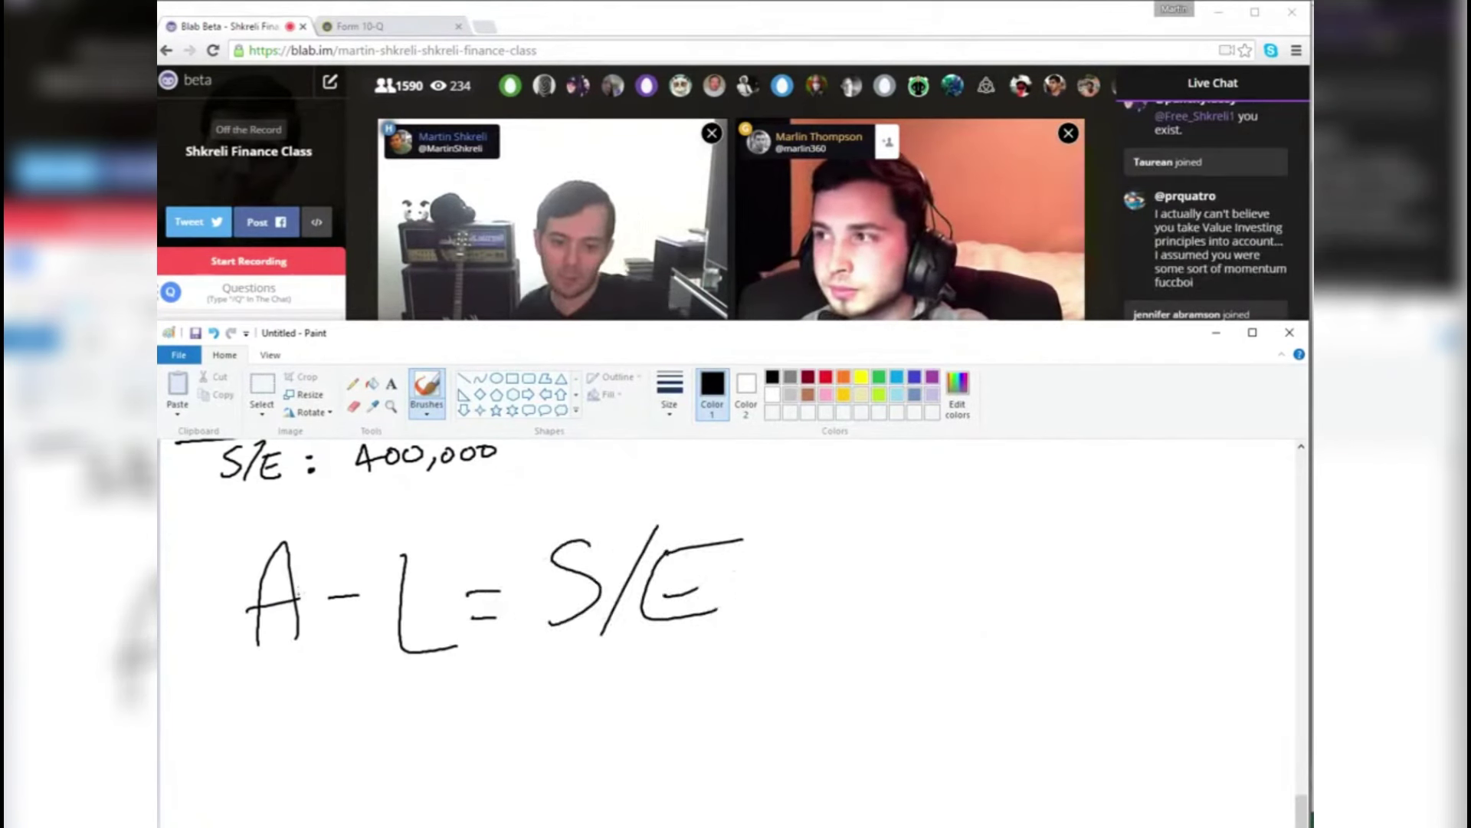
- Handwrite the rearranged equation A = L + S/E directly below A - L = S/E
left_click_drag(307, 698, 330, 778)
left_click_drag(288, 741, 306, 740)
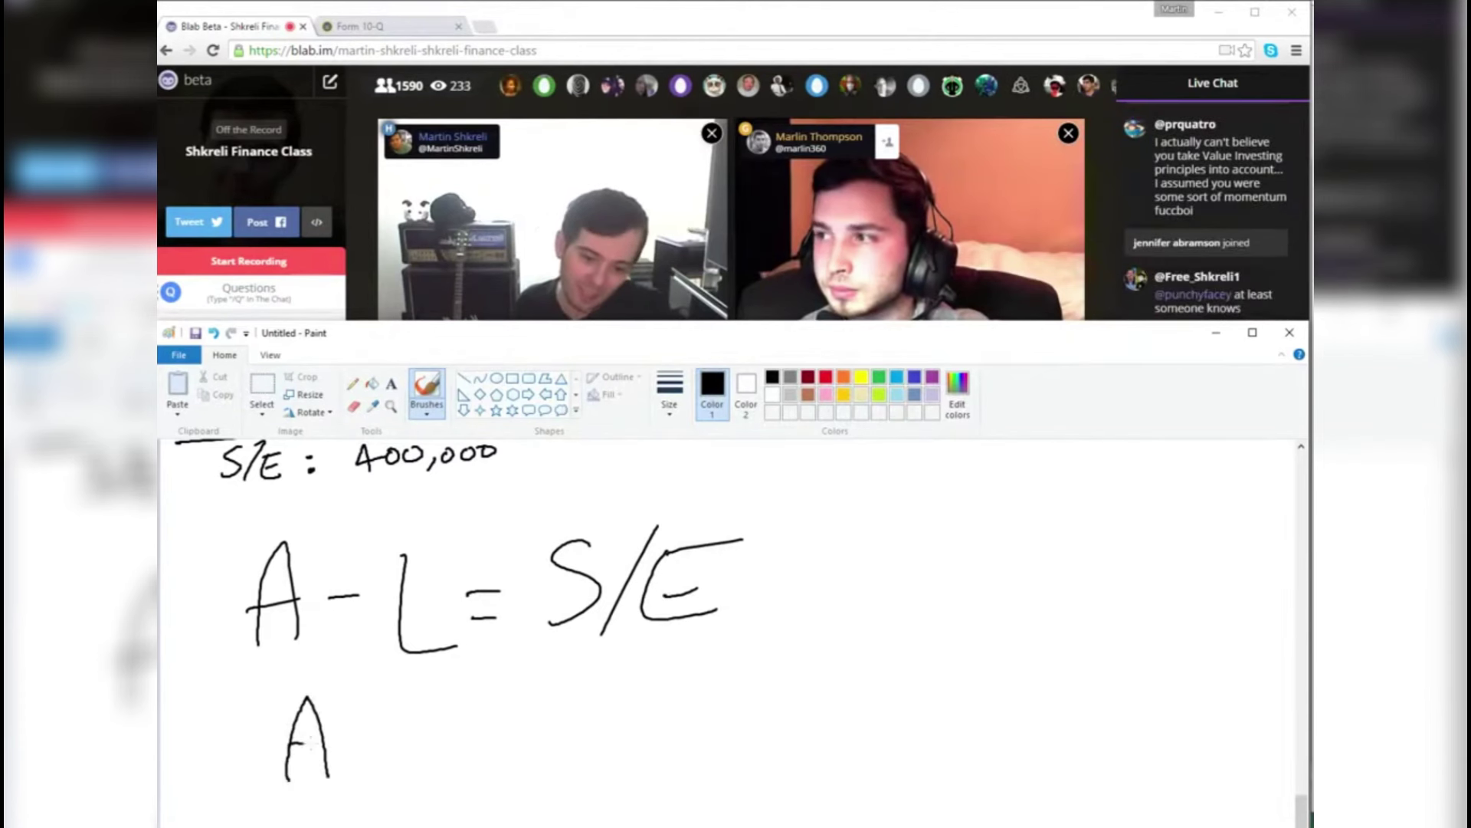
left_click_drag(460, 687, 511, 764)
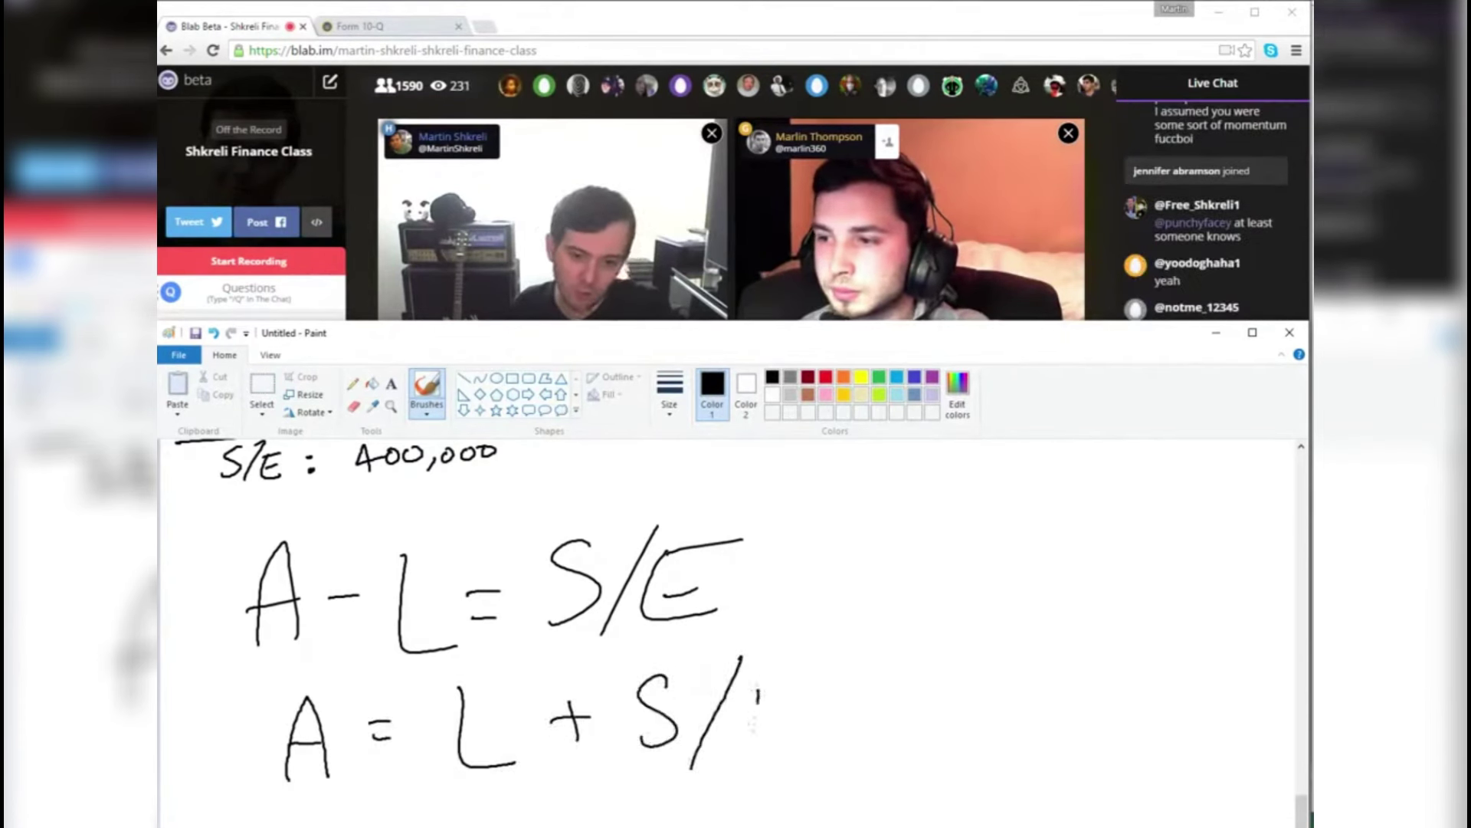
left_click_drag(757, 684, 801, 680)
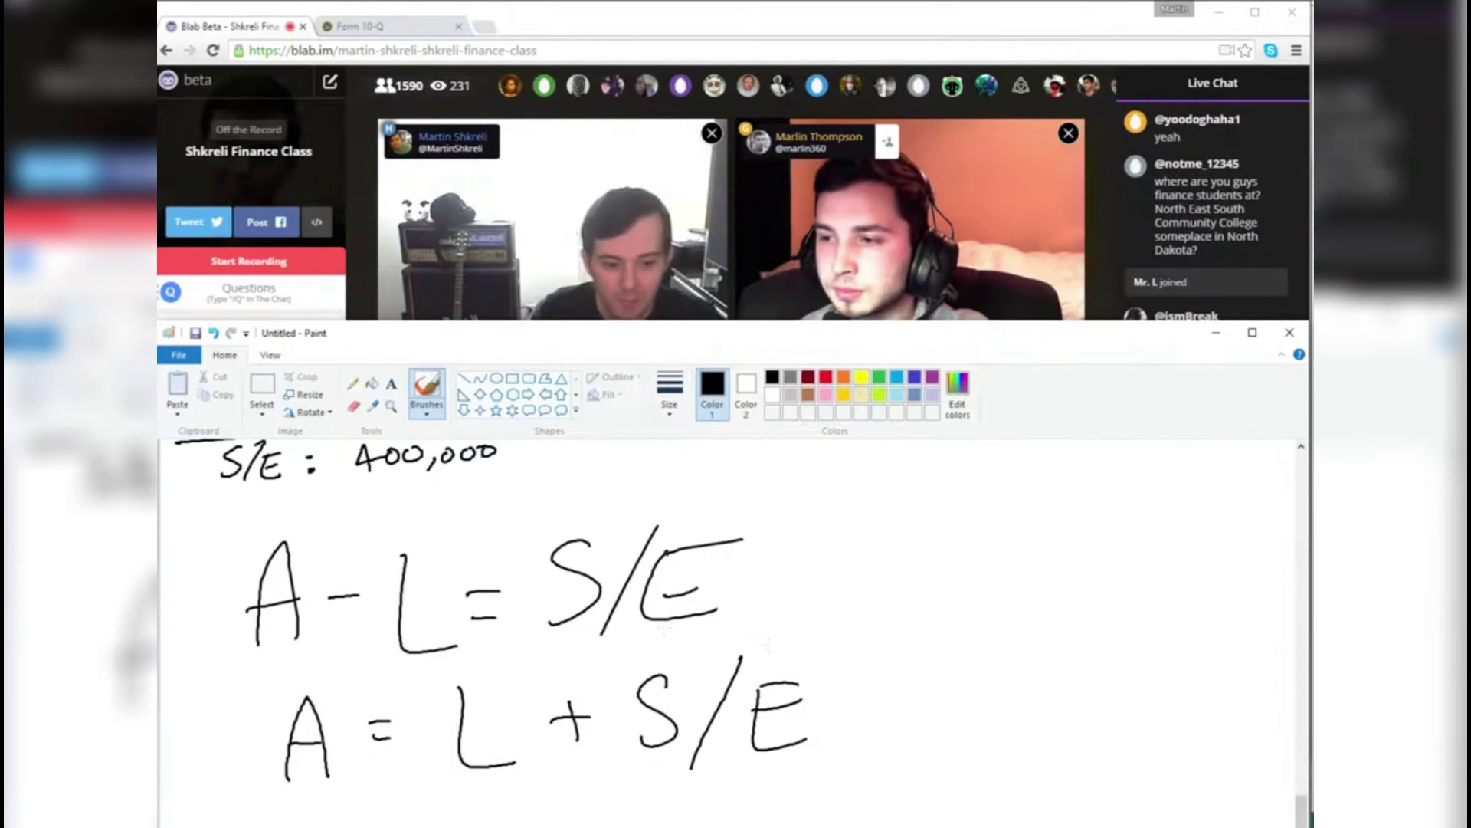
- Handwrite BALANCE beside the two equations and underline it with one long stroke and three shorter strokes beneath
left_click_drag(917, 515, 959, 529)
mouse_move(1000, 510)
left_mouse_down()
mouse_move(1058, 581)
mouse_move(1097, 503)
mouse_move(1131, 558)
mouse_move(1187, 503)
mouse_move(1228, 547)
left_mouse_up()
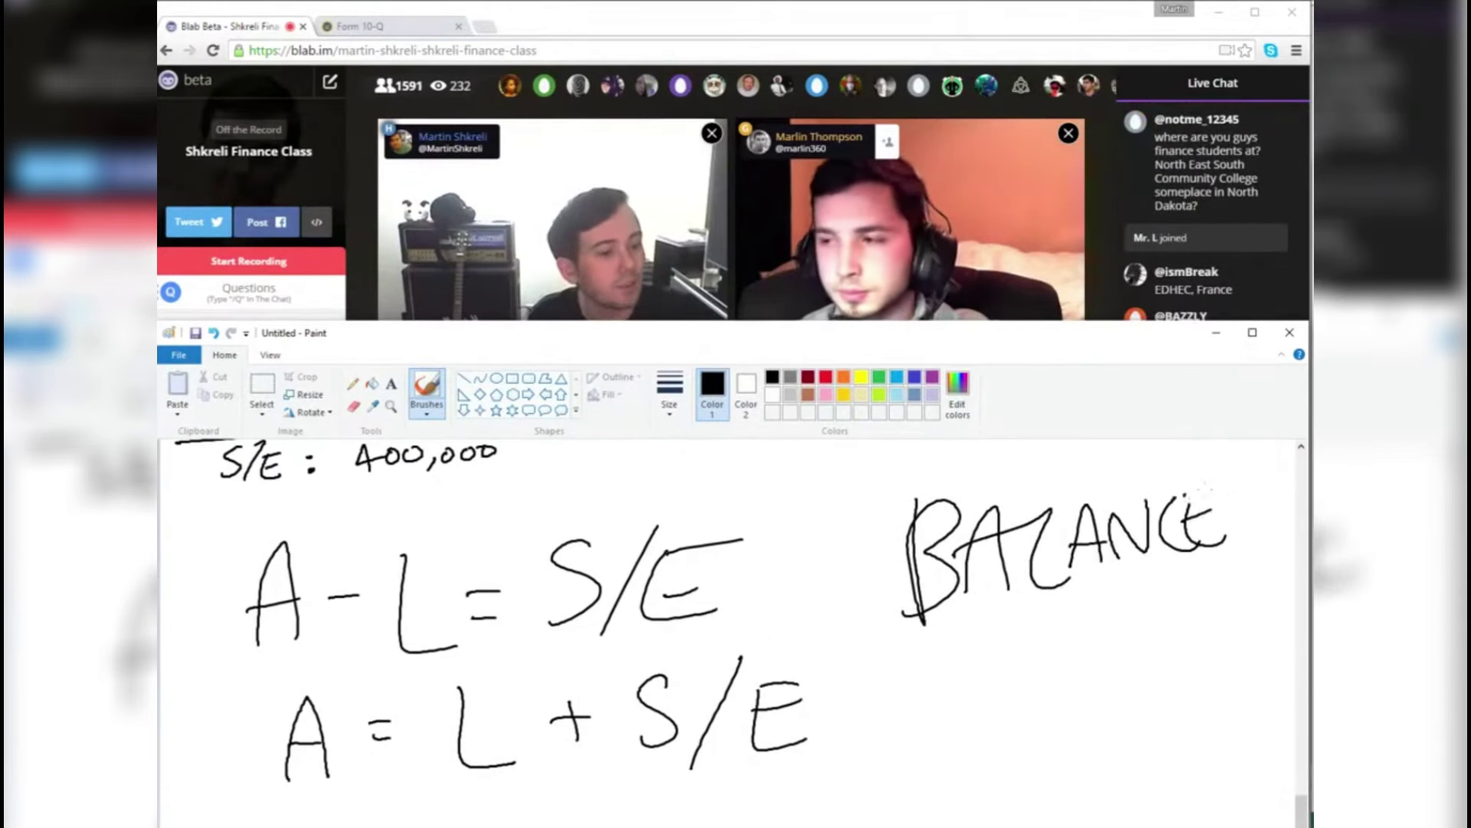
left_click_drag(920, 627, 1180, 596)
left_click_drag(1016, 646, 1179, 597)
left_click_drag(1035, 669, 1172, 634)
left_click_drag(1093, 699, 1203, 655)
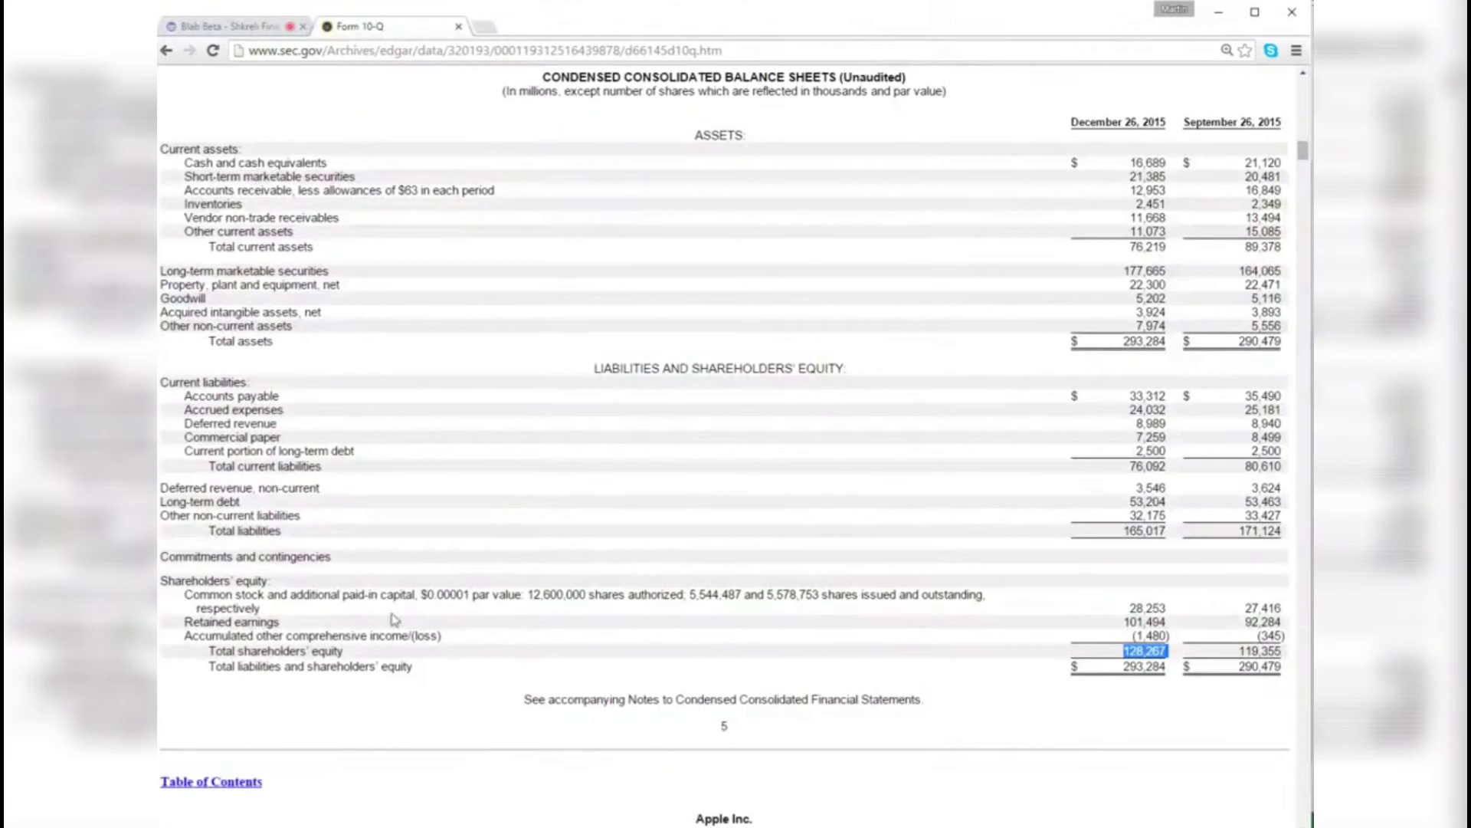
- Switch to Apple's Form 10-Q, highlight the condensed balance sheet, and go through the cash flow statement to the statements of operations
left_click_drag(217, 363, 927, 706)
left_click(927, 706)
left_click_drag(1138, 732, 760, 93)
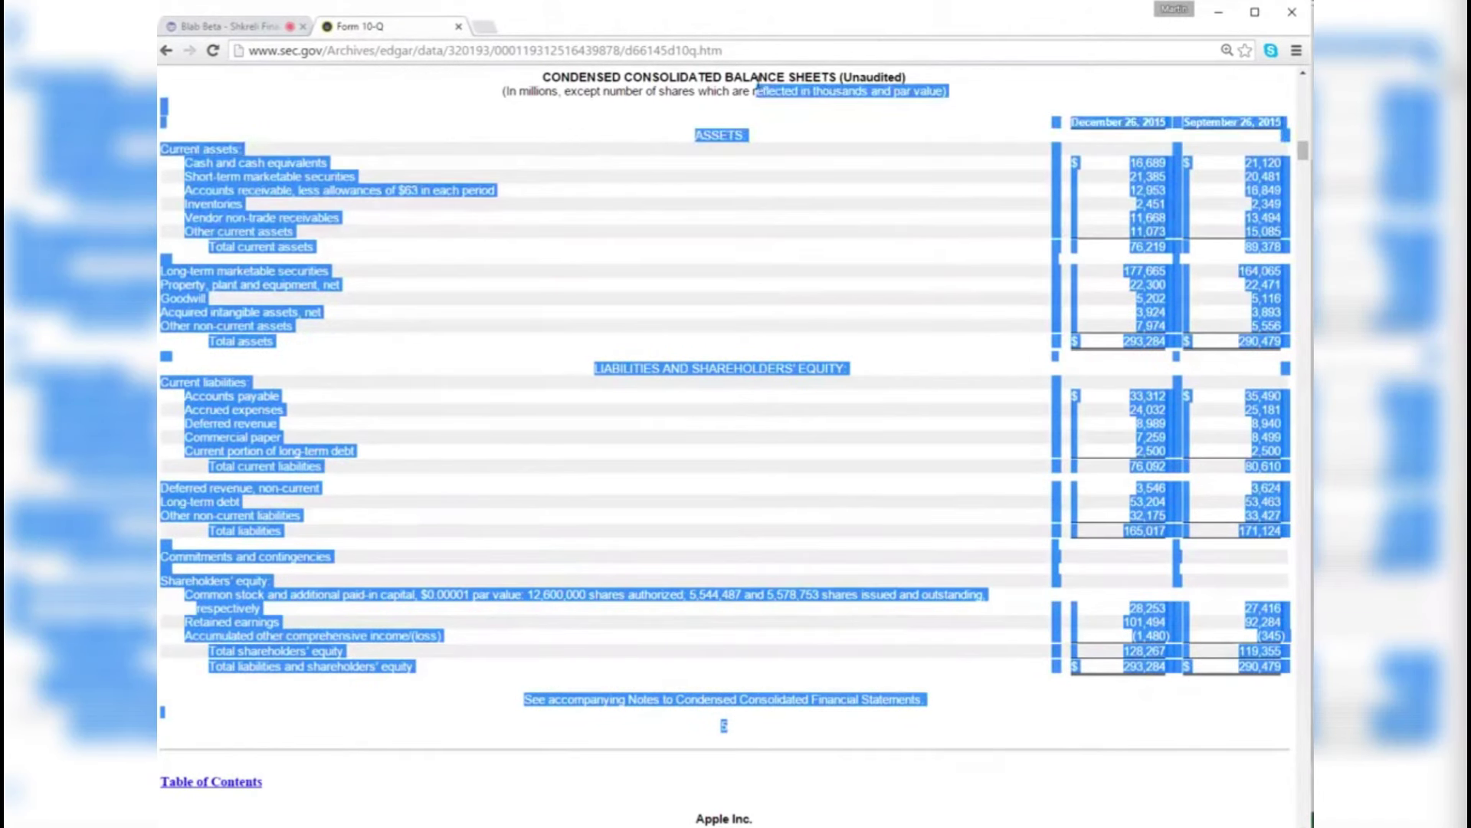
left_click(801, 171)
scroll(811, 290, "down", 7)
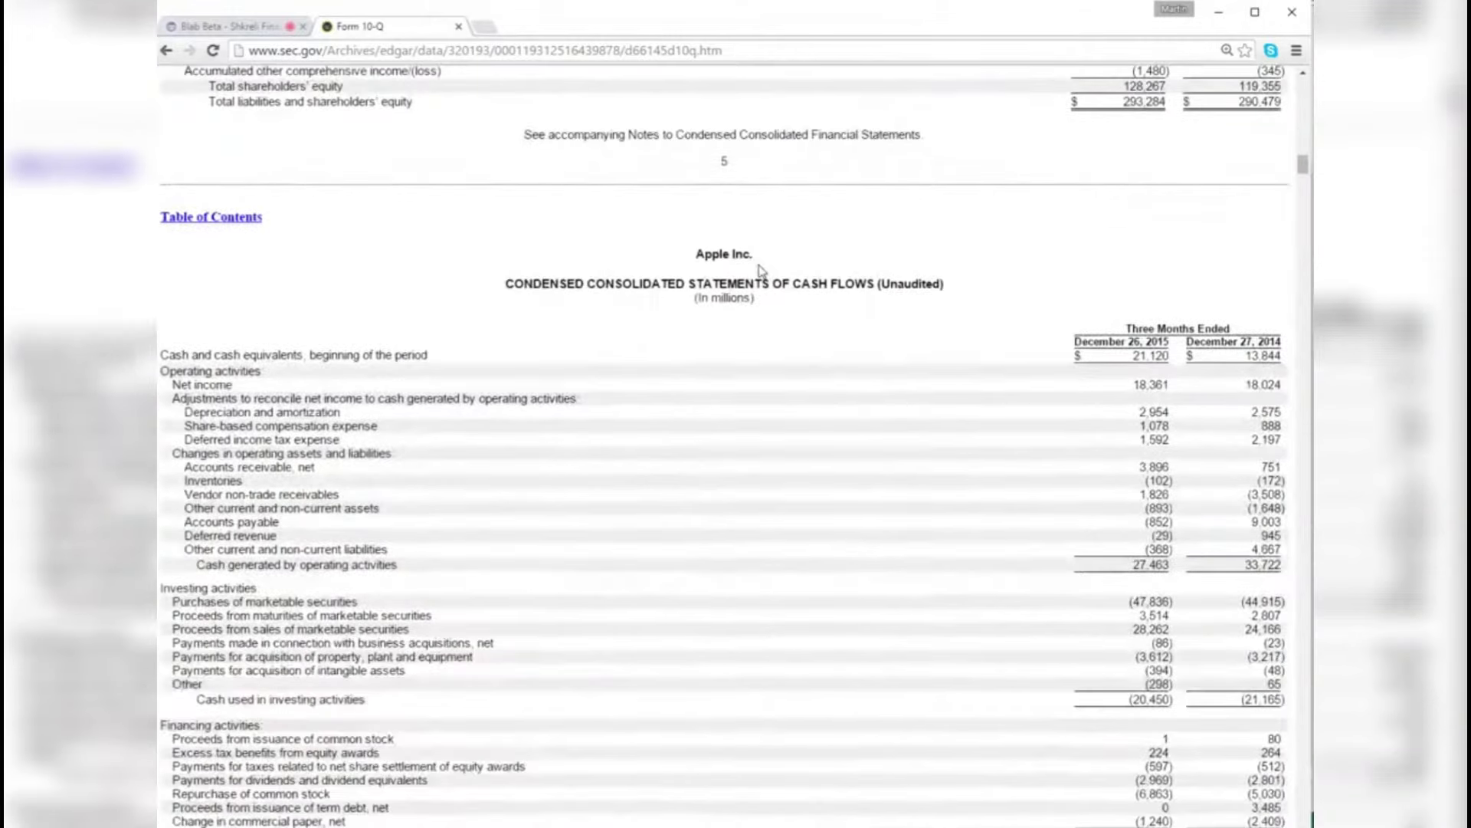
scroll(805, 307, "up", 10)
scroll(805, 317, "up", 12)
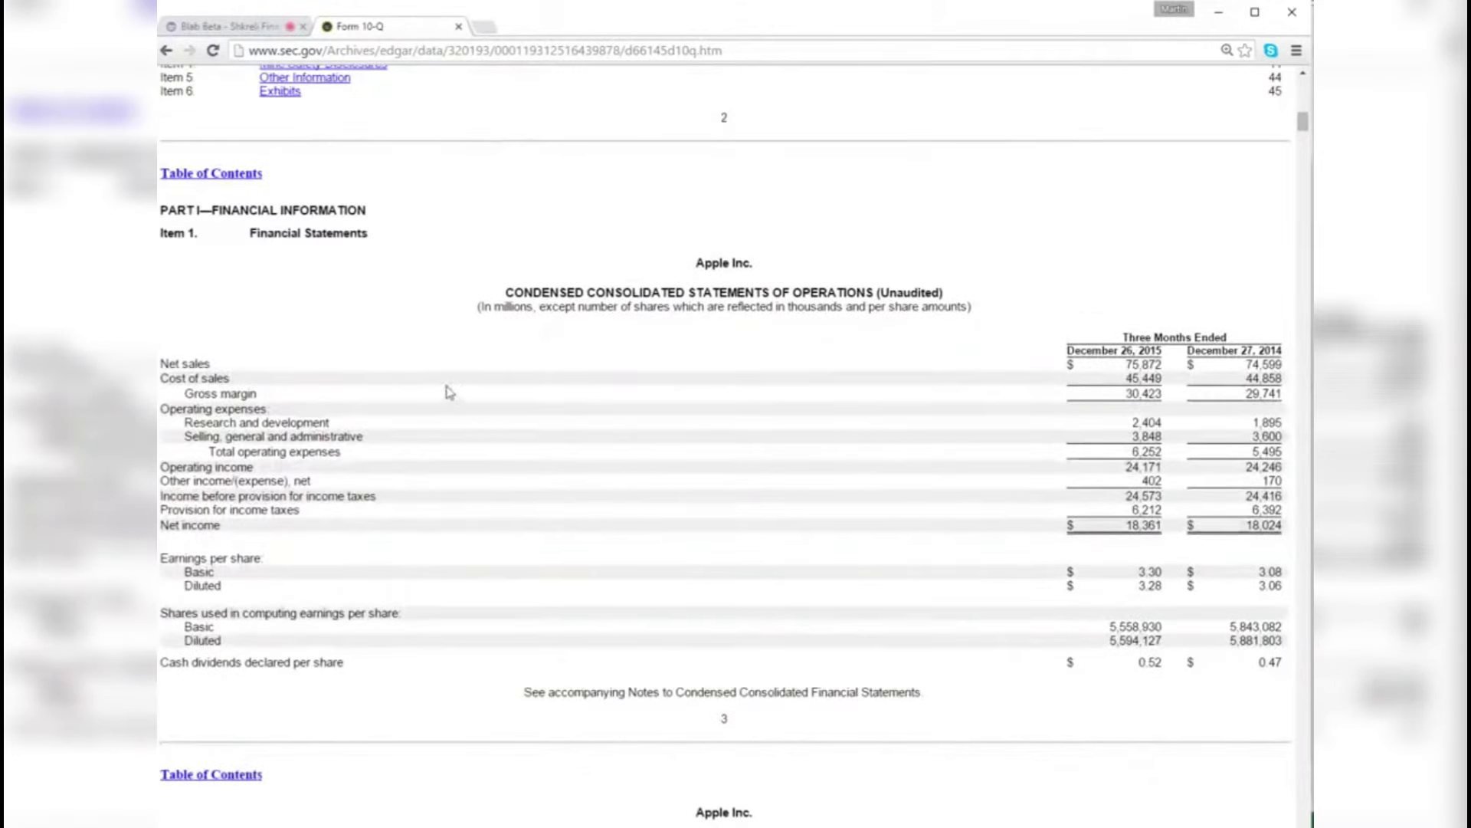
- Switch to the AAPL workbook and draw a vertical line shape between the Q415 and Q116 columns of the Model sheet
key("alt+Tab")
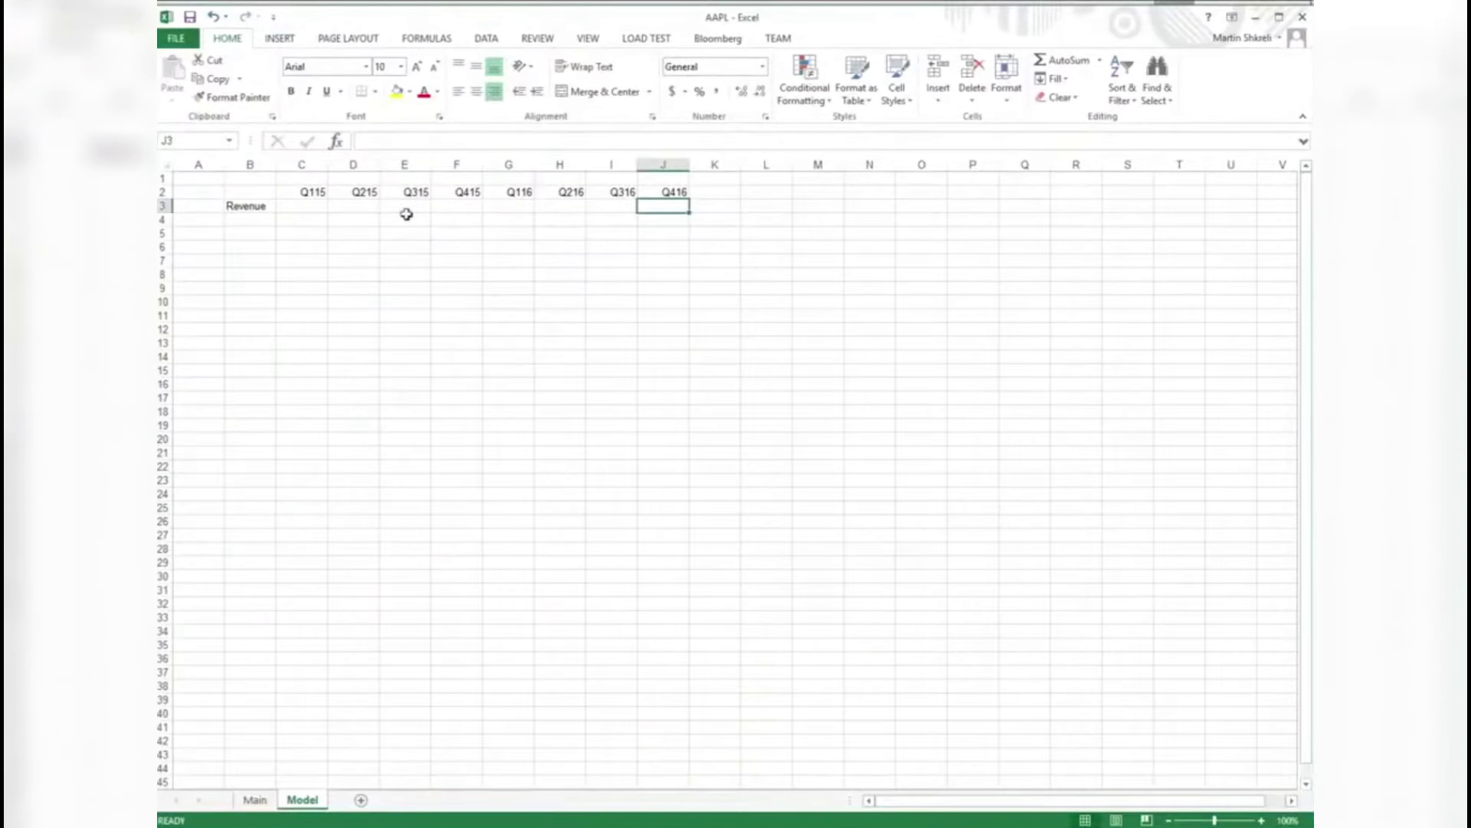
left_click(271, 41)
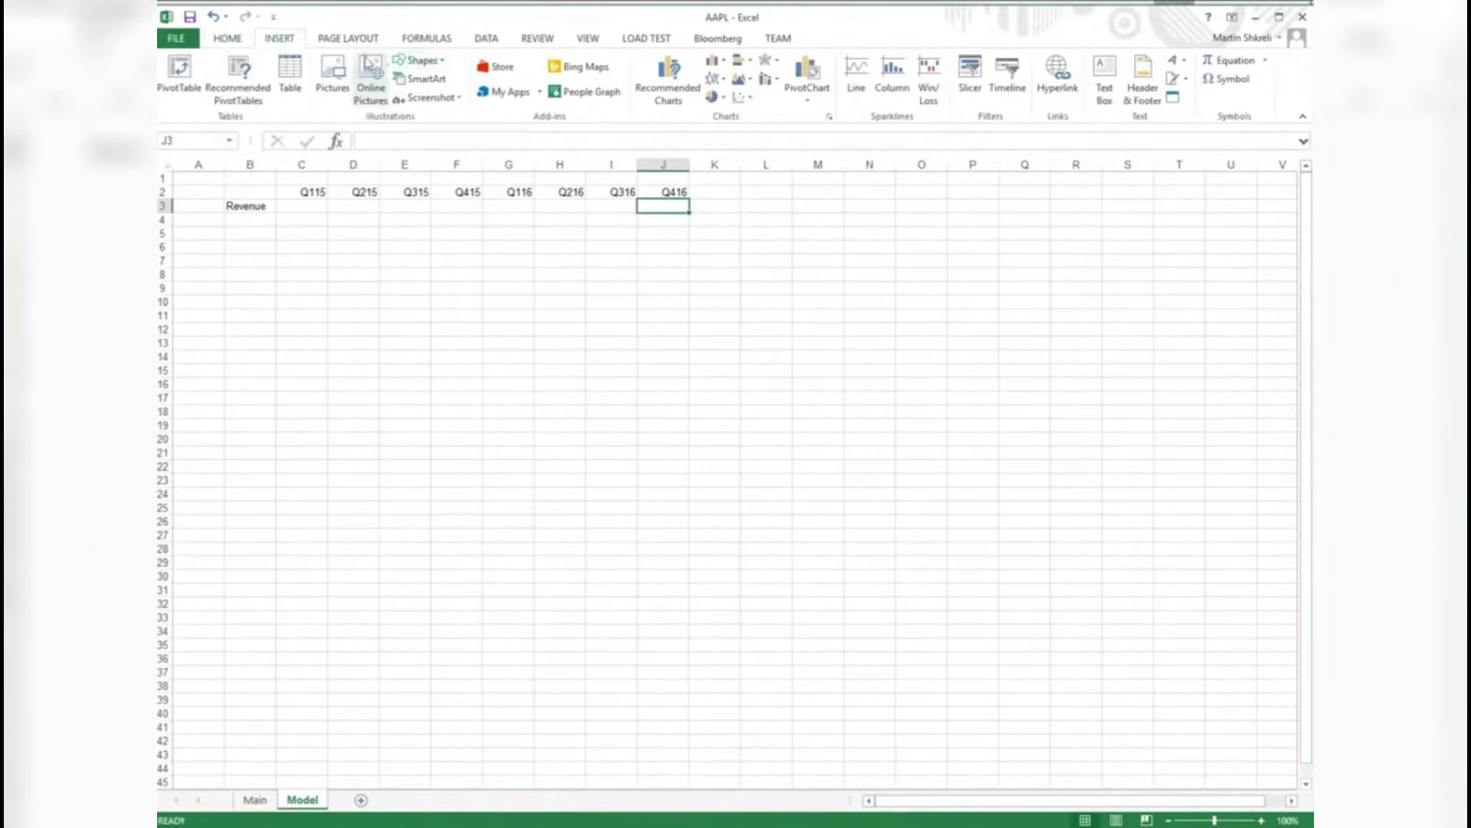
left_click(417, 60)
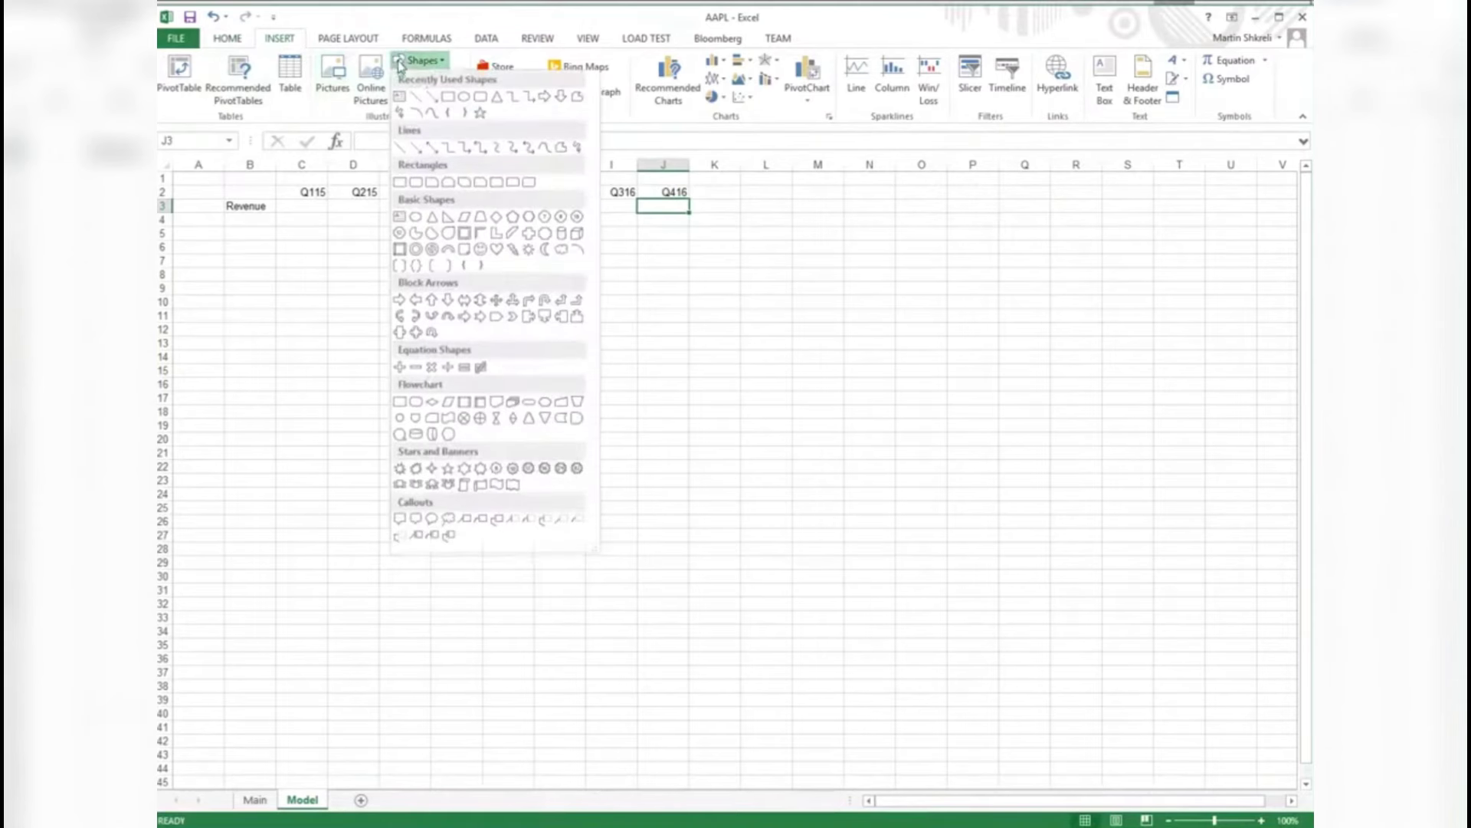
left_click(427, 96)
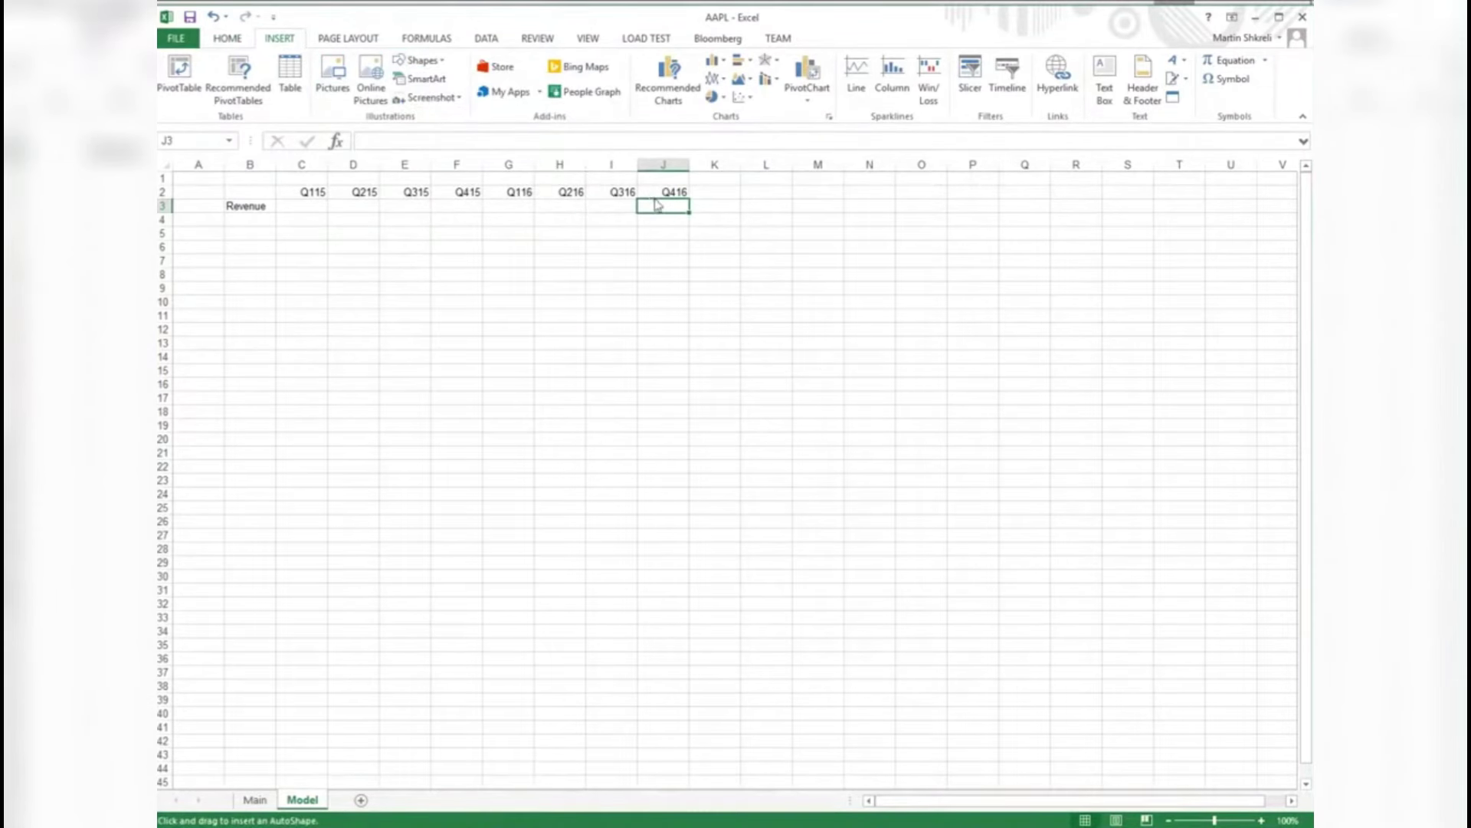
key("alt+Tab")
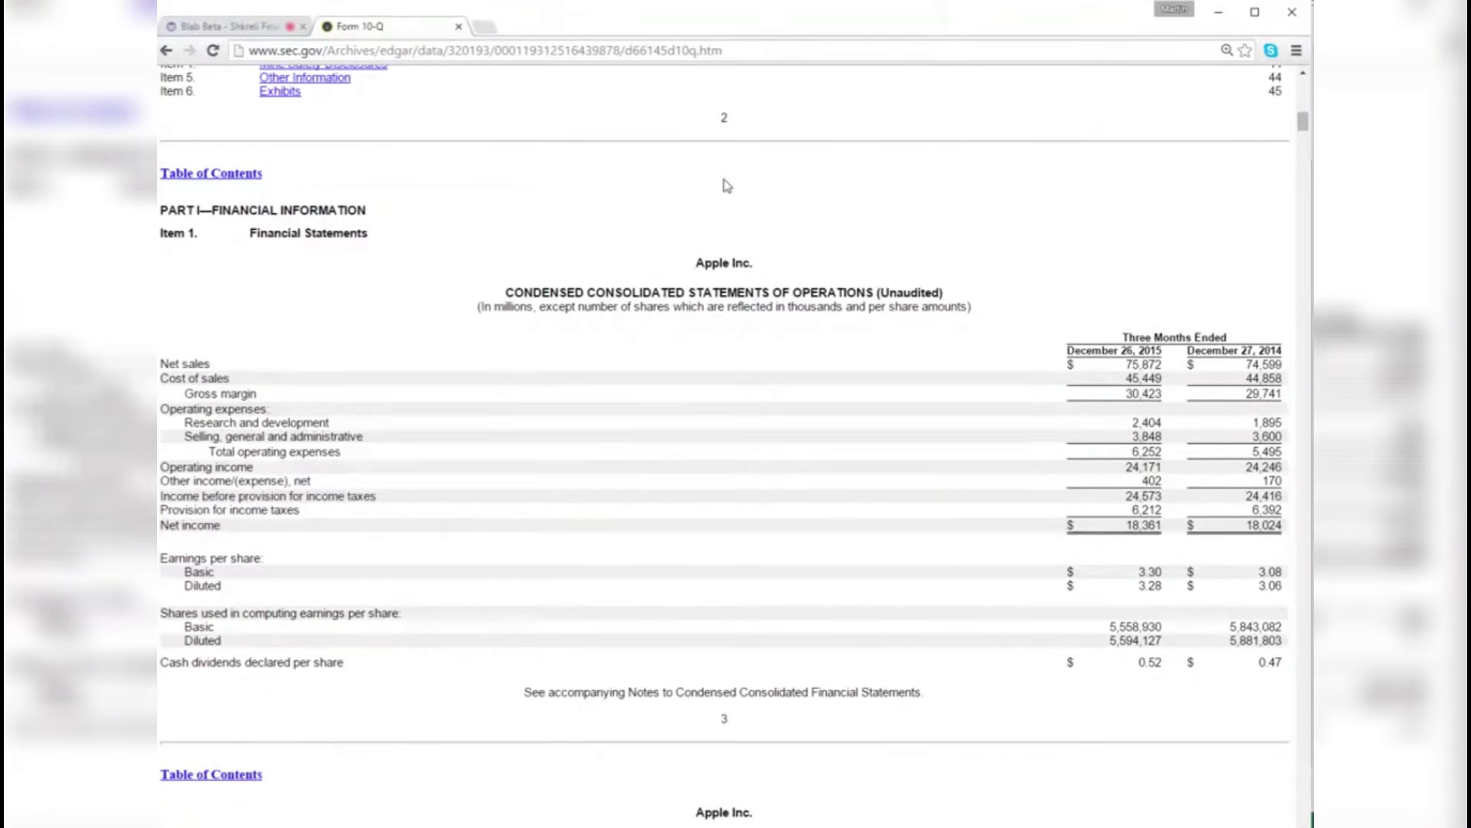
key("alt+Tab")
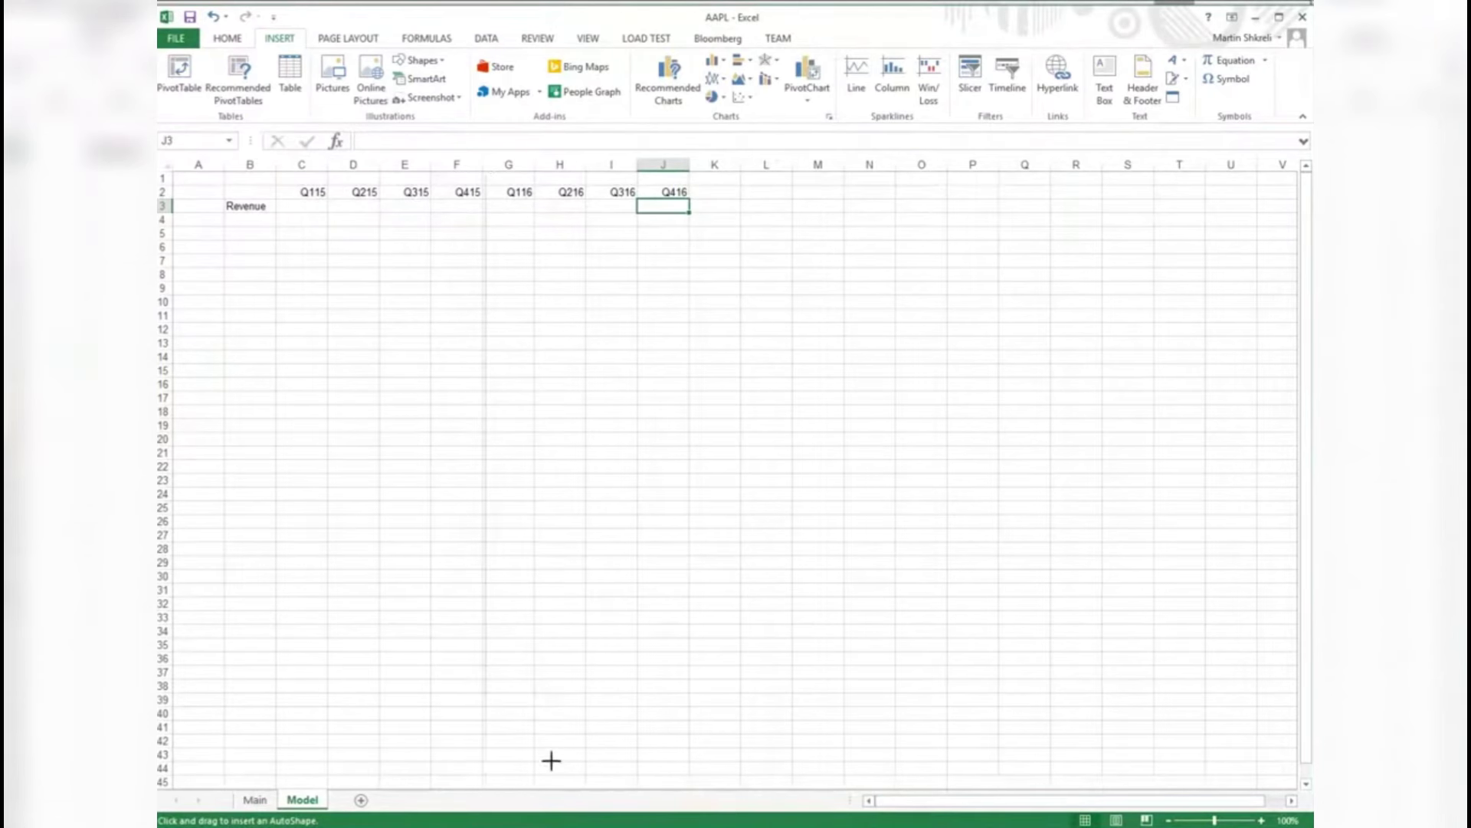
left_click(398, 391)
- Freeze the panes at cell C3 so the quarter headings and the label columns stay in view
left_click(312, 193)
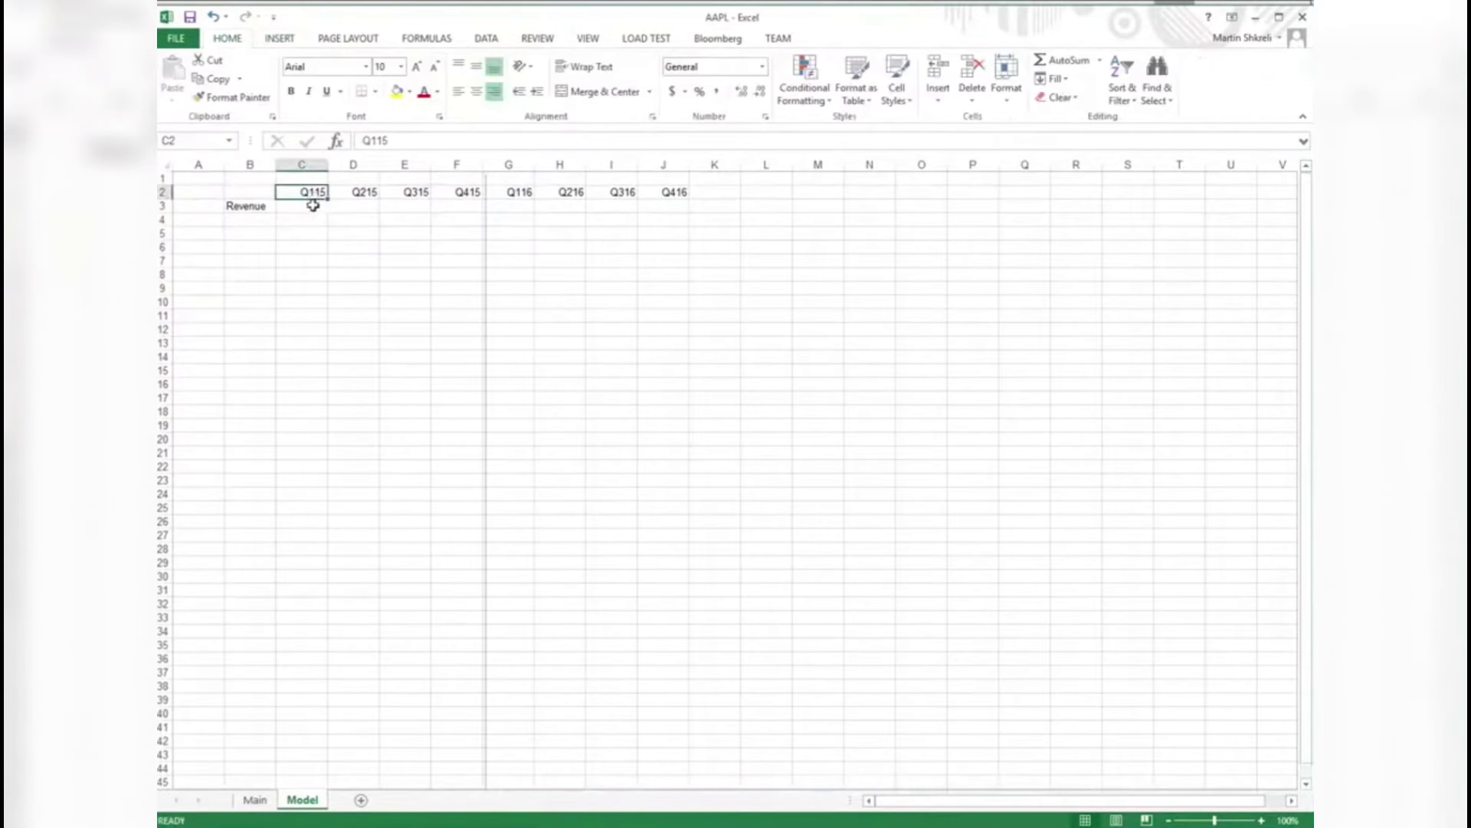
left_click(313, 205)
key("alt+w")
key("f")
key("f")
left_click(697, 316)
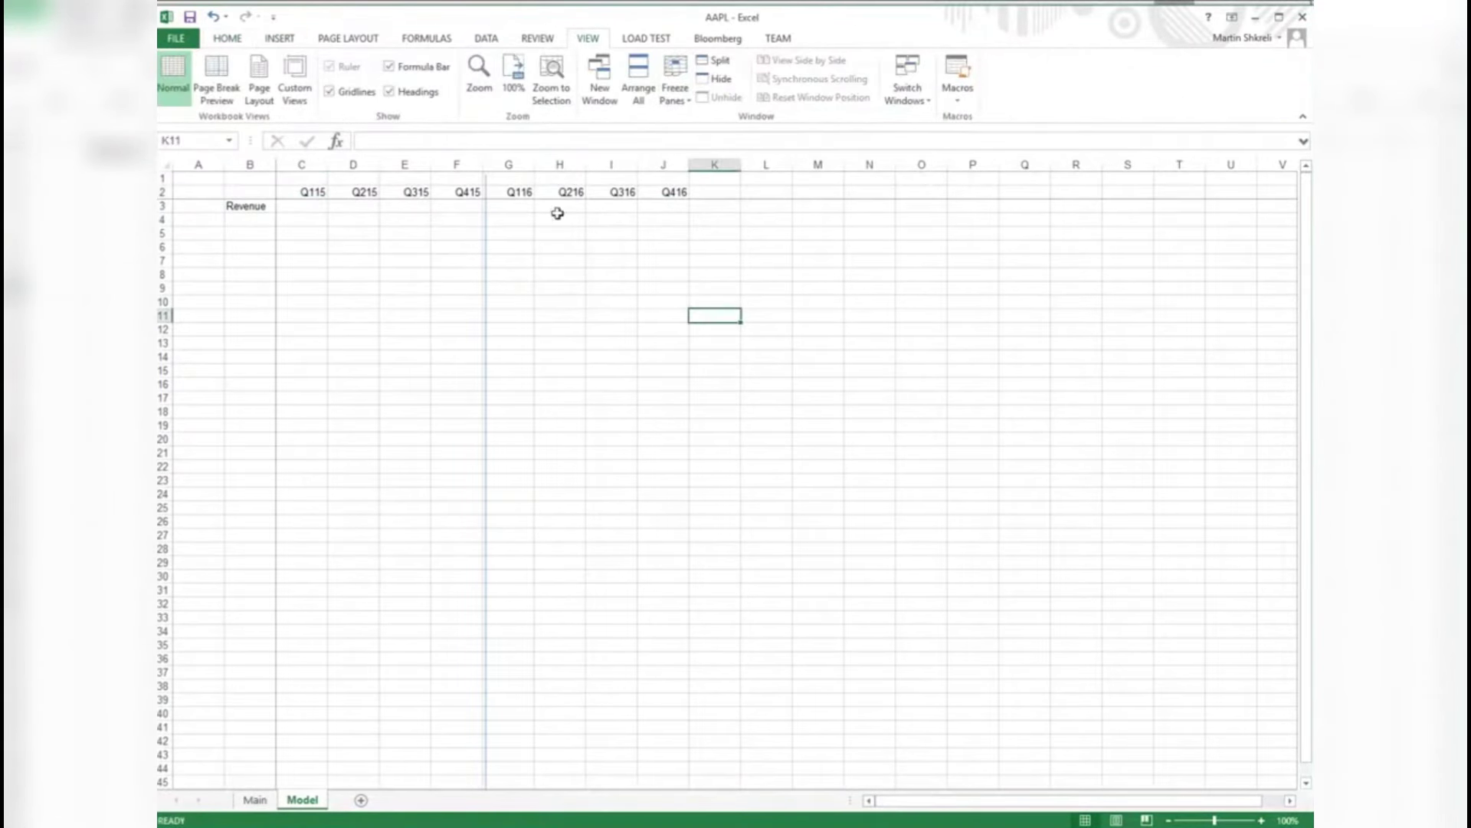
- Arrange the 10-Q browser window and the AAPL workbook side by side, with the full statements of operations in view
left_click(471, 196)
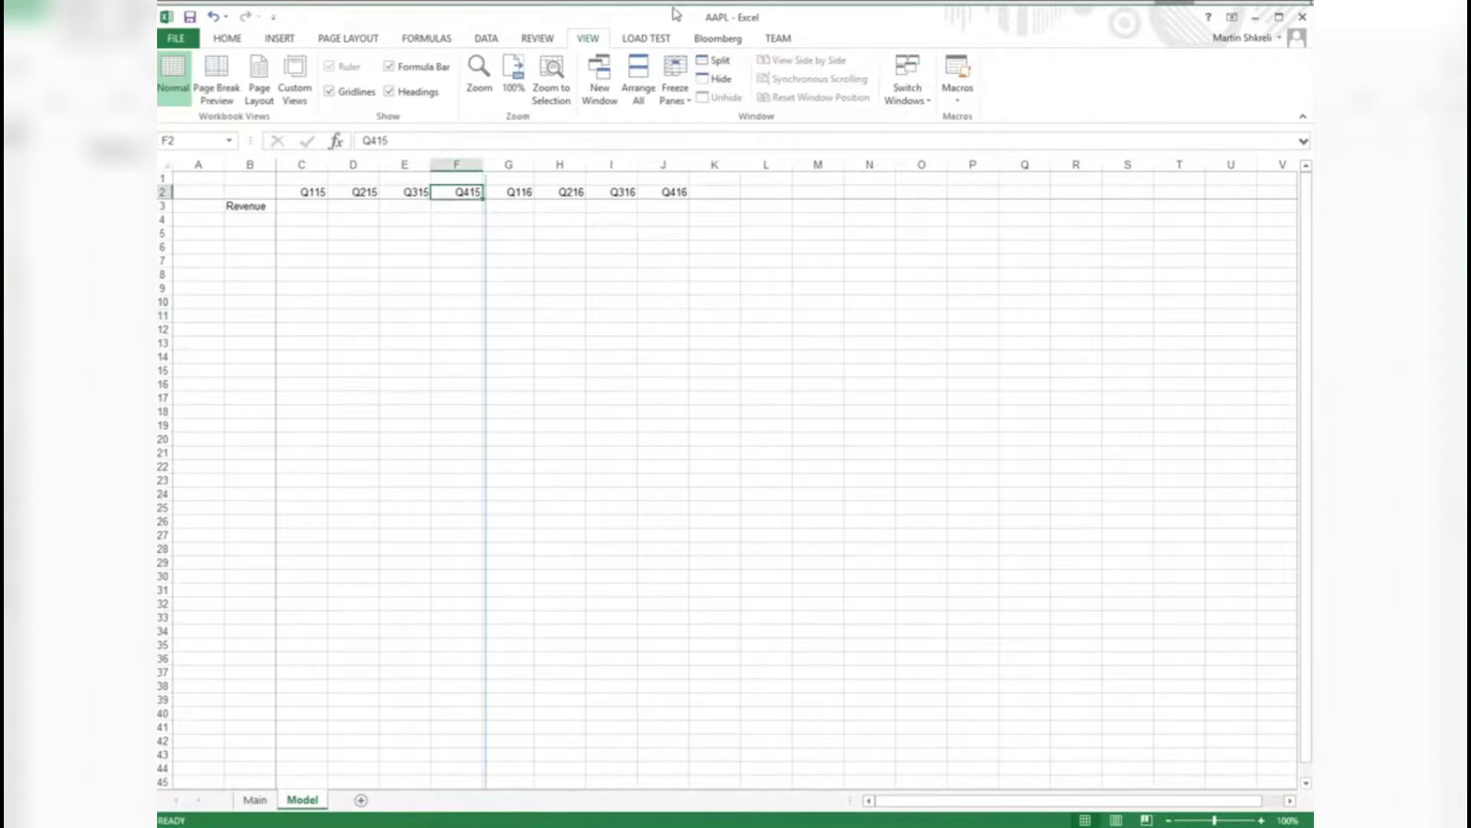
key("super+Right")
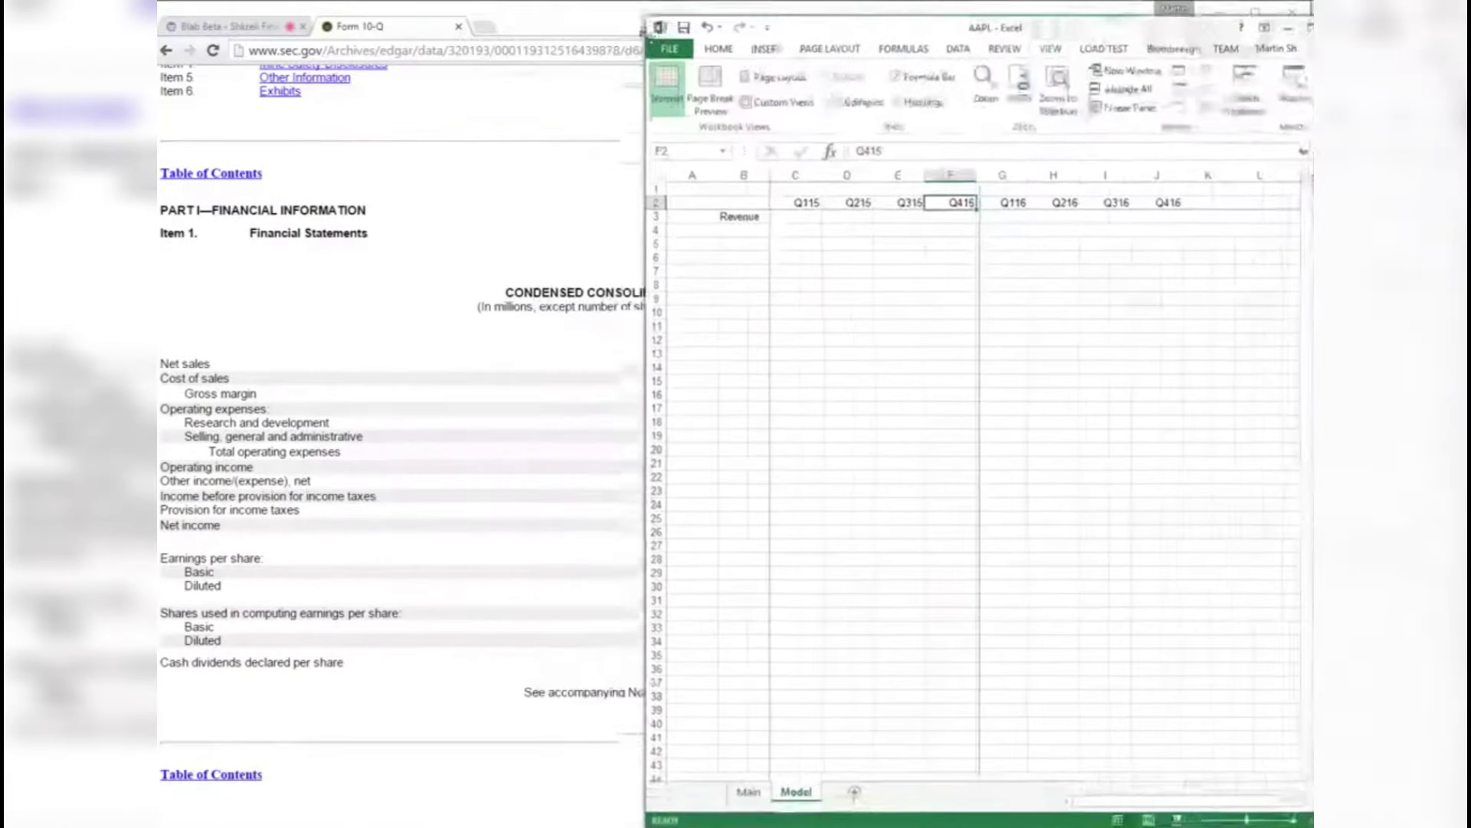
left_click(459, 276)
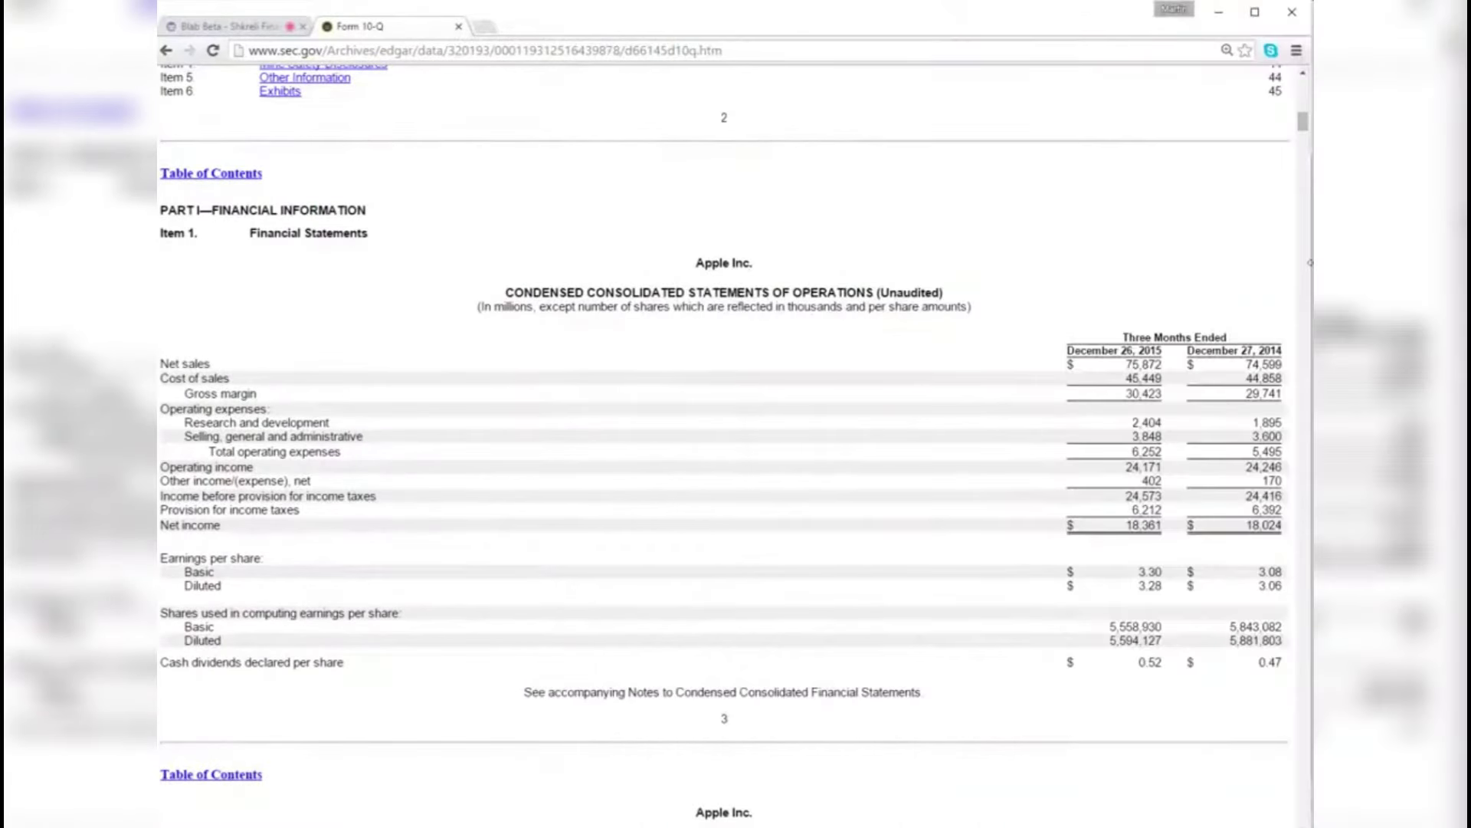
left_click_drag(1307, 264, 671, 298)
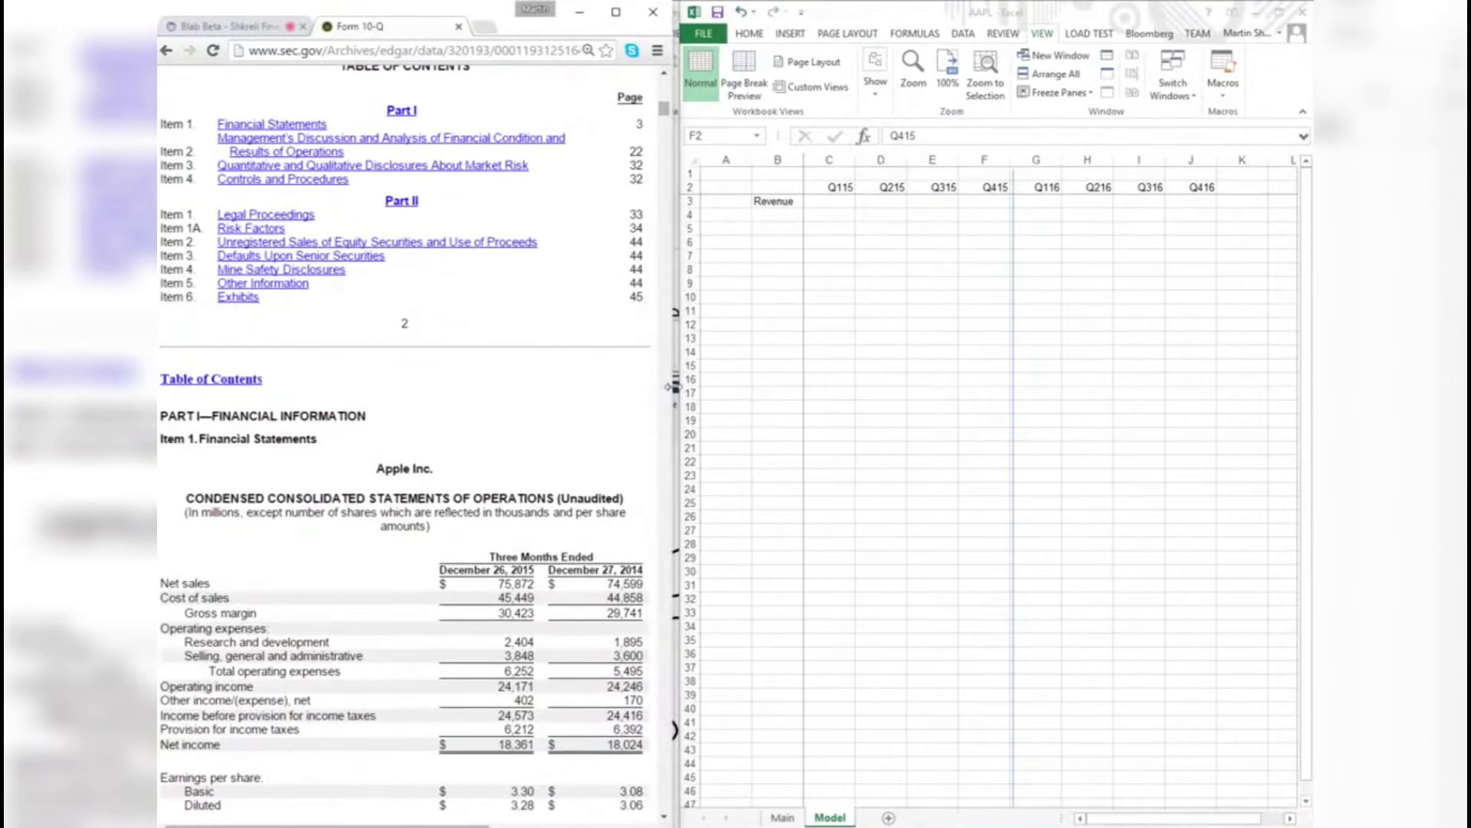
mouse_move(668, 387)
left_mouse_down()
mouse_move(698, 387)
mouse_move(675, 387)
left_mouse_up()
scroll(565, 415, "down", 1)
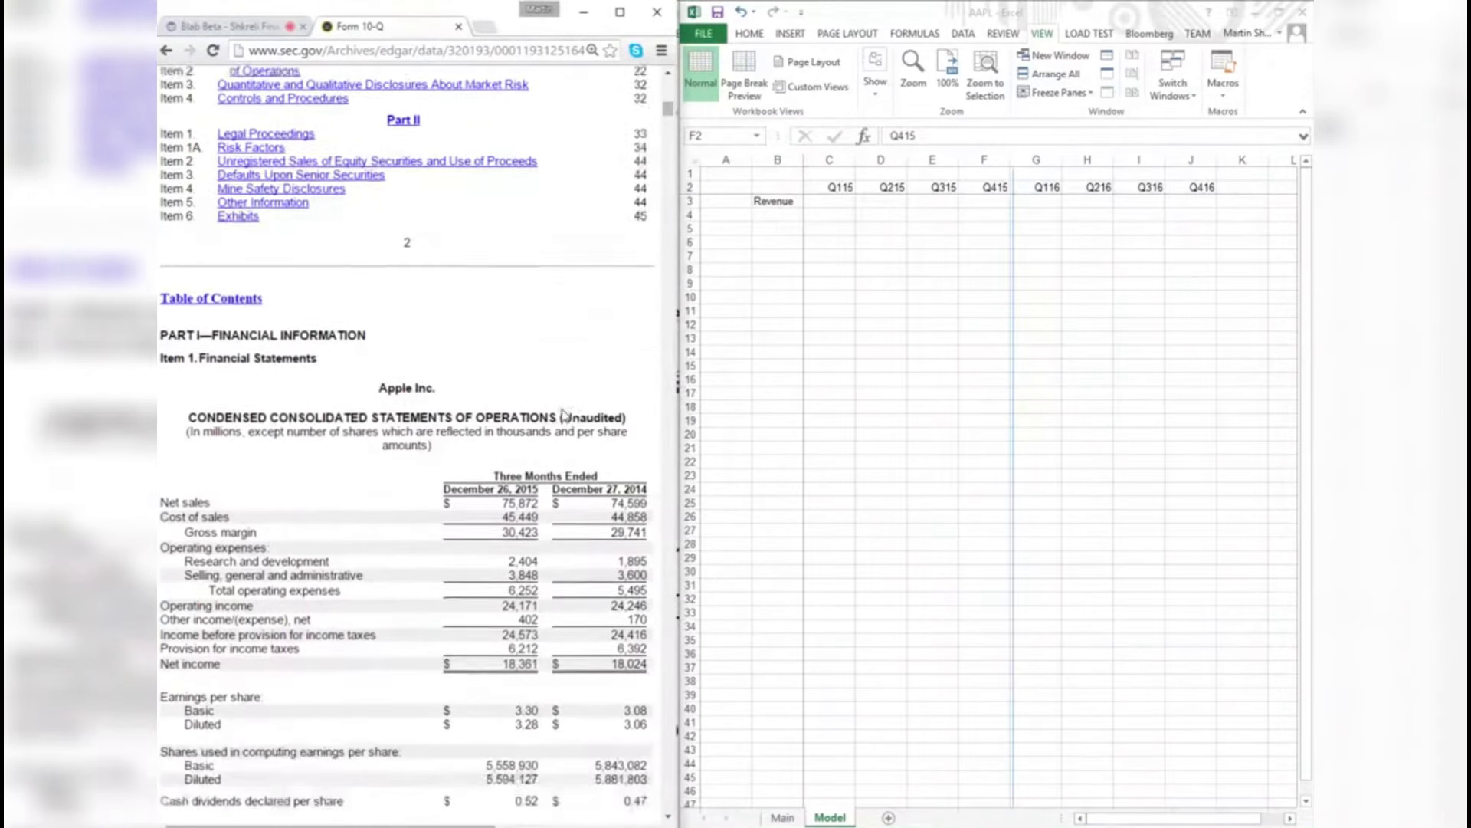
scroll(565, 414, "down", 2)
- Enter 75872 as the Q415 revenue in cell F3 of the Model sheet
left_click(951, 277)
key("Return")
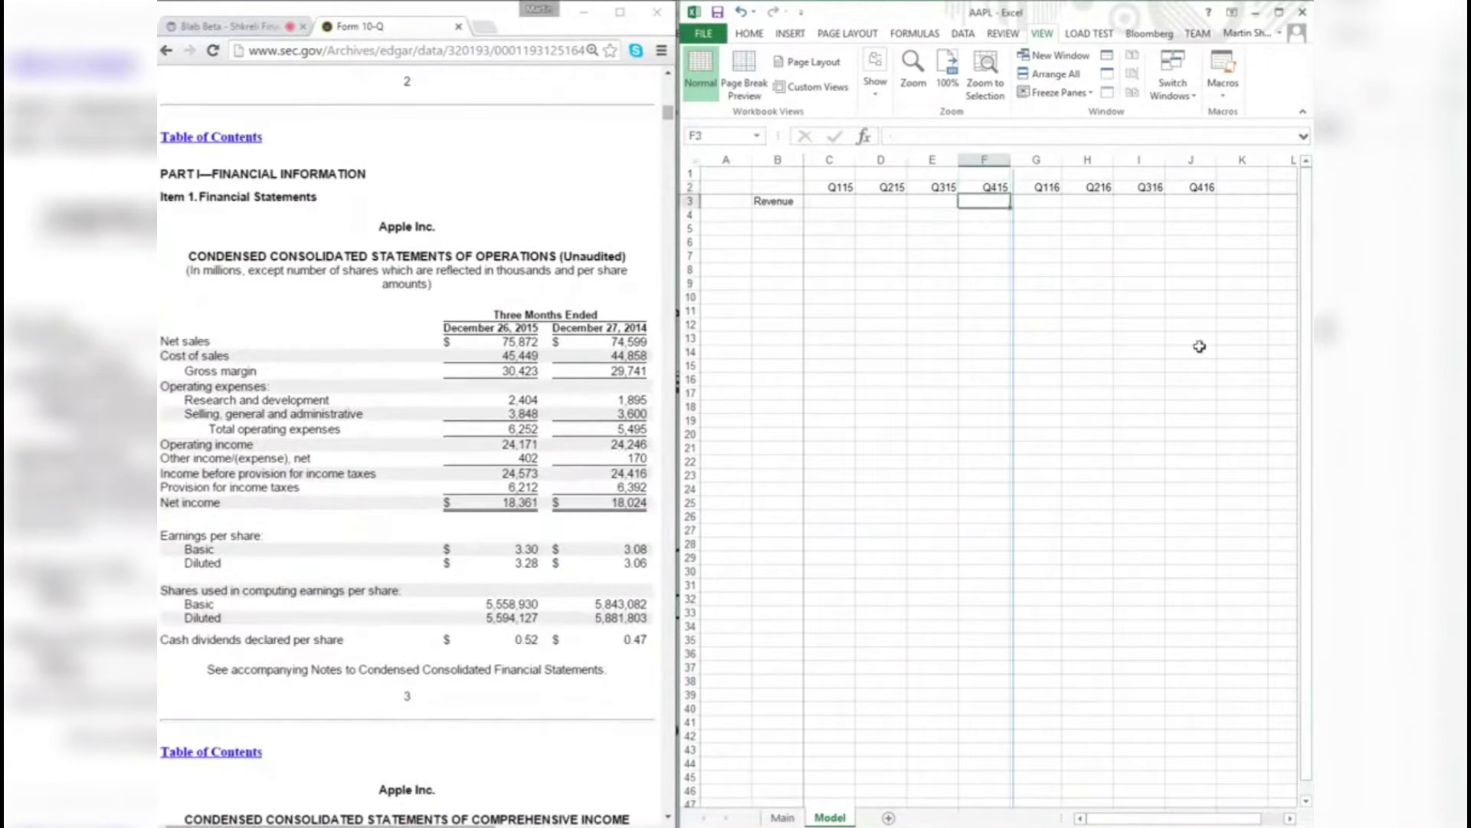
type("75872")
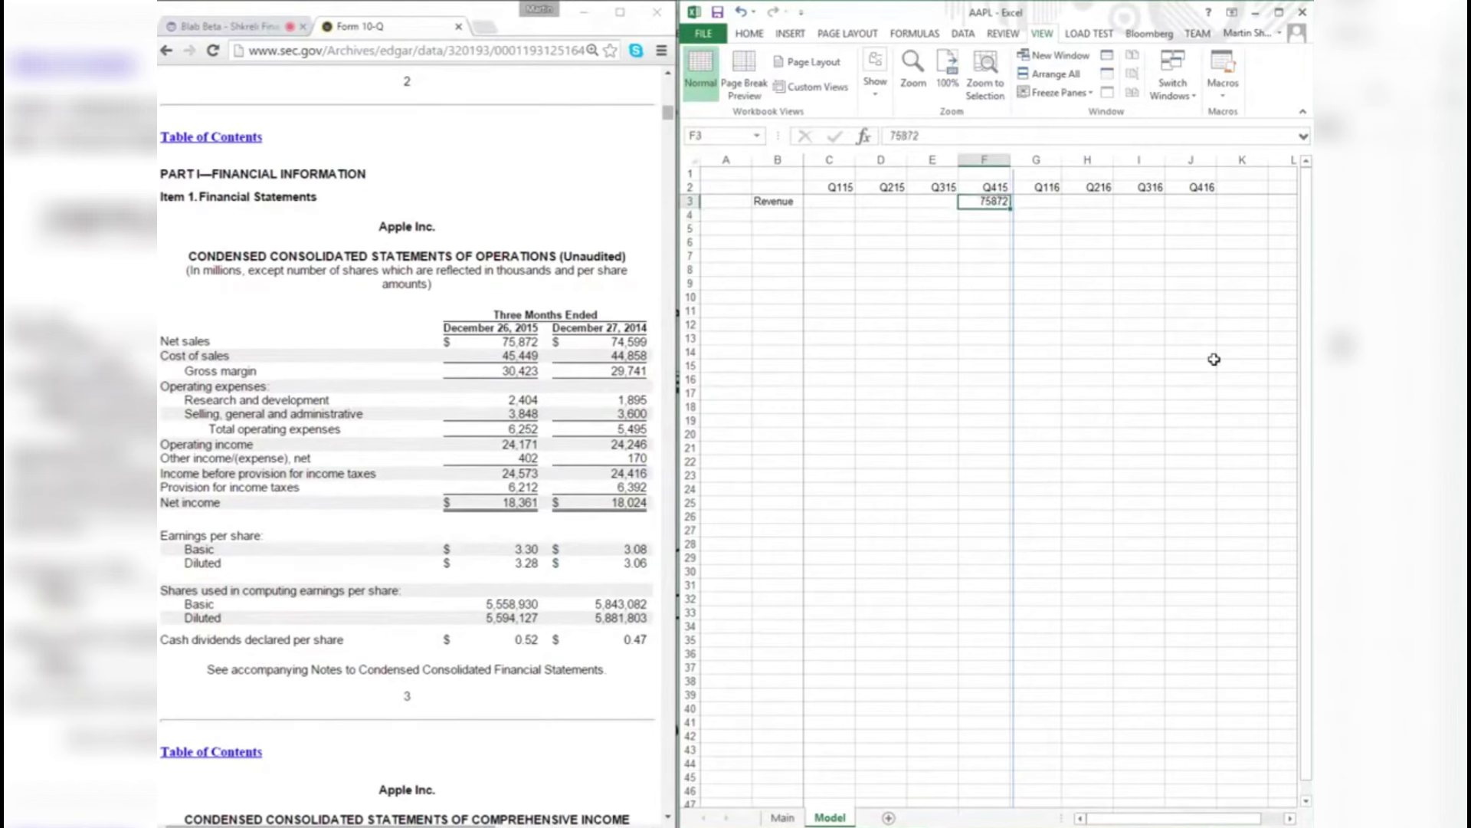
- Format the whole Revenue row as Number with a thousands separator and no decimal places
key("shift+space")
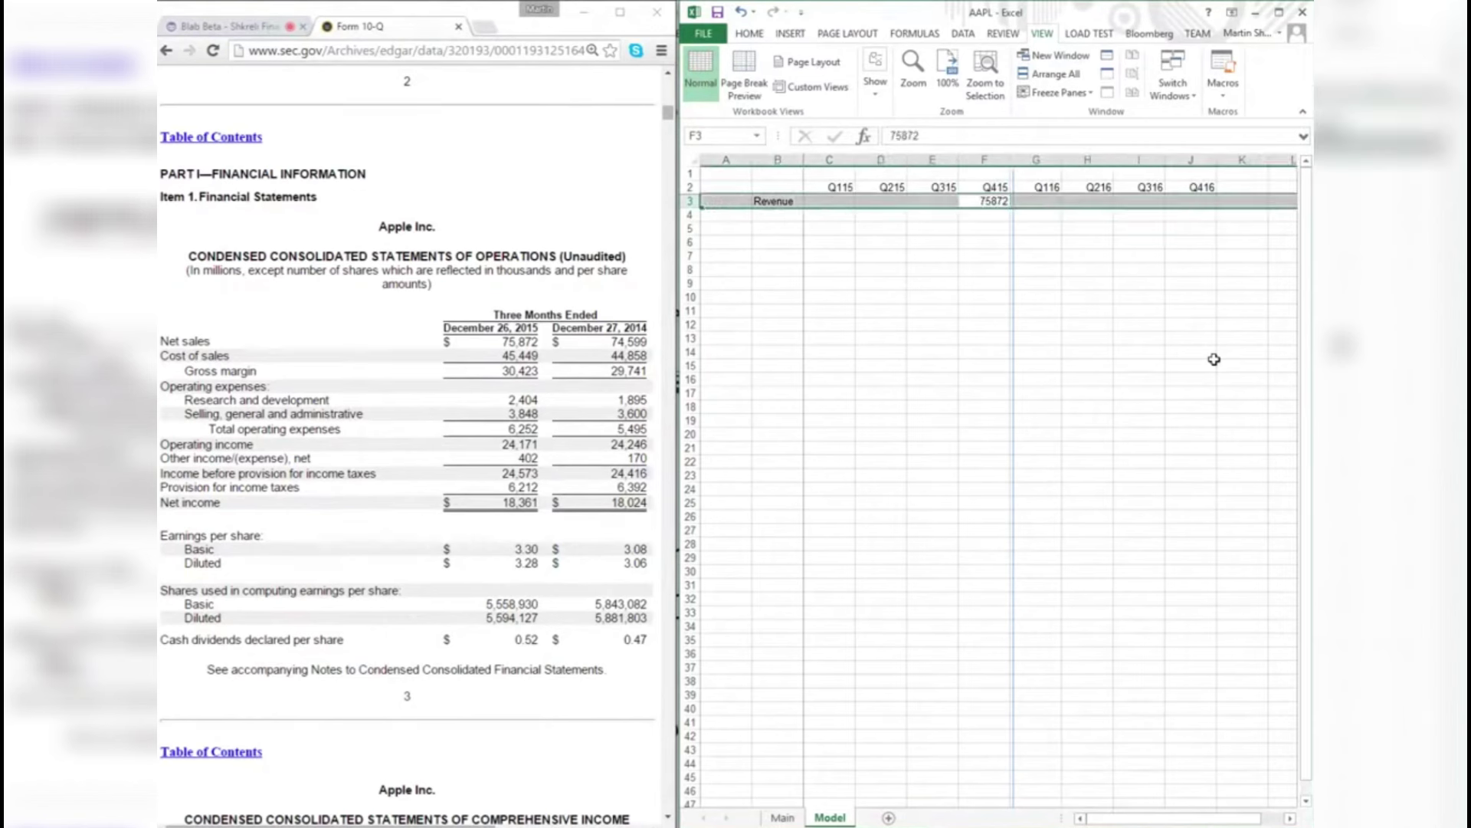
key("ctrl+1")
key("Down")
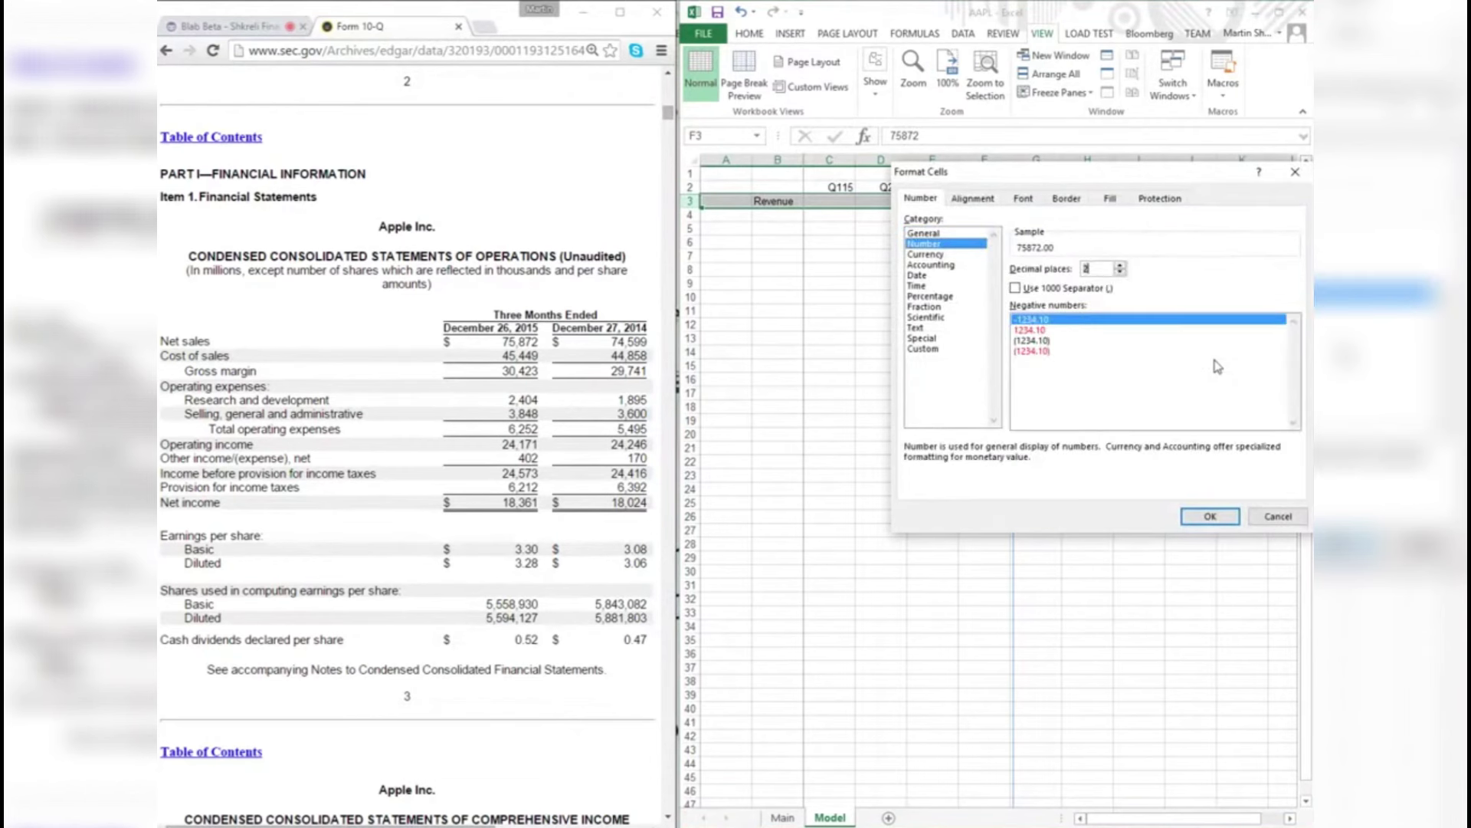
key("Return")
key("Up")
key("Up")
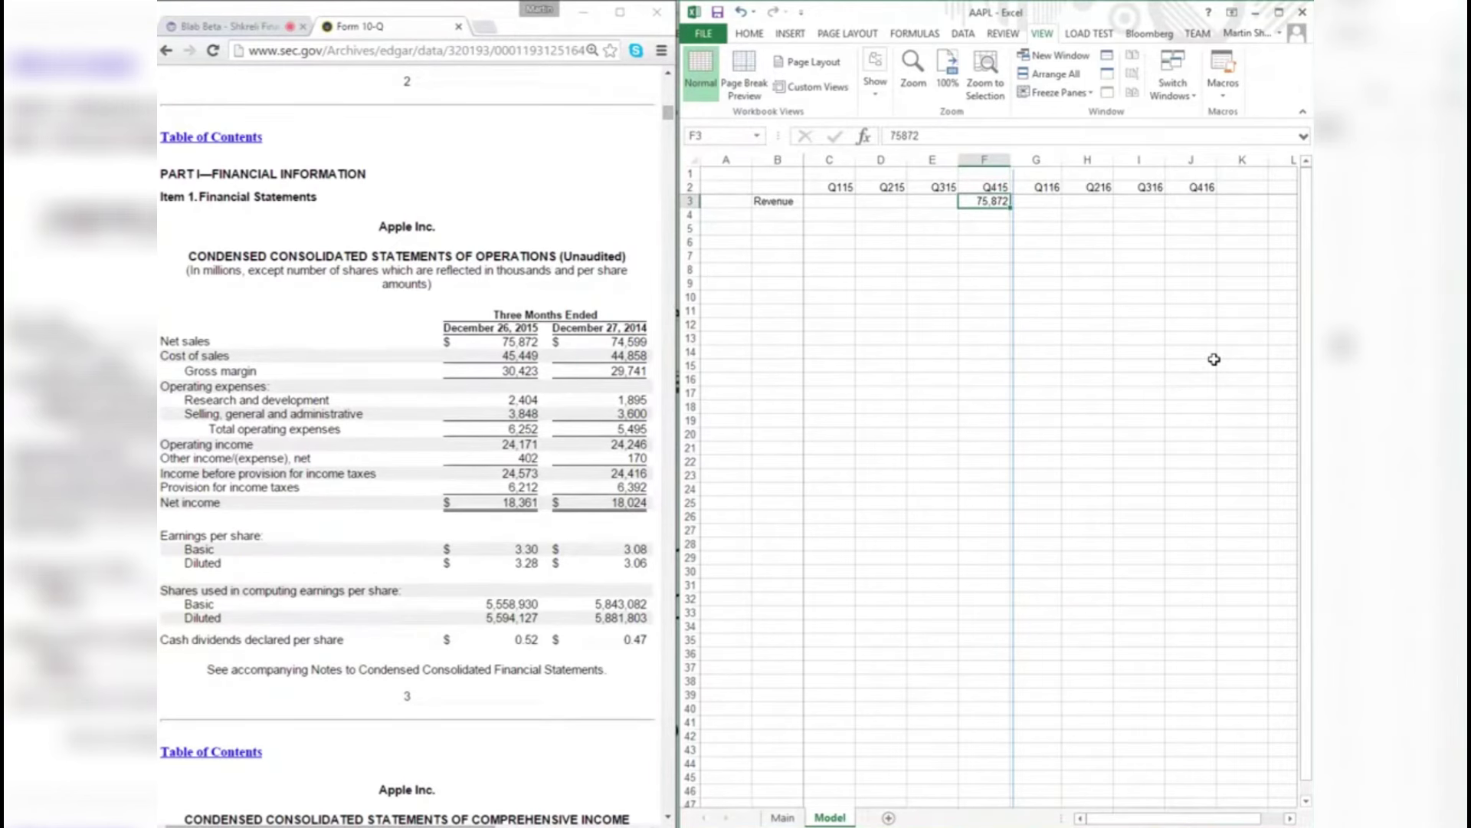
- Switch to the Paint notes and handwrite the heading Revenue Recognition in a blank area below the equations
key("alt+Tab")
key("ctrl+Tab")
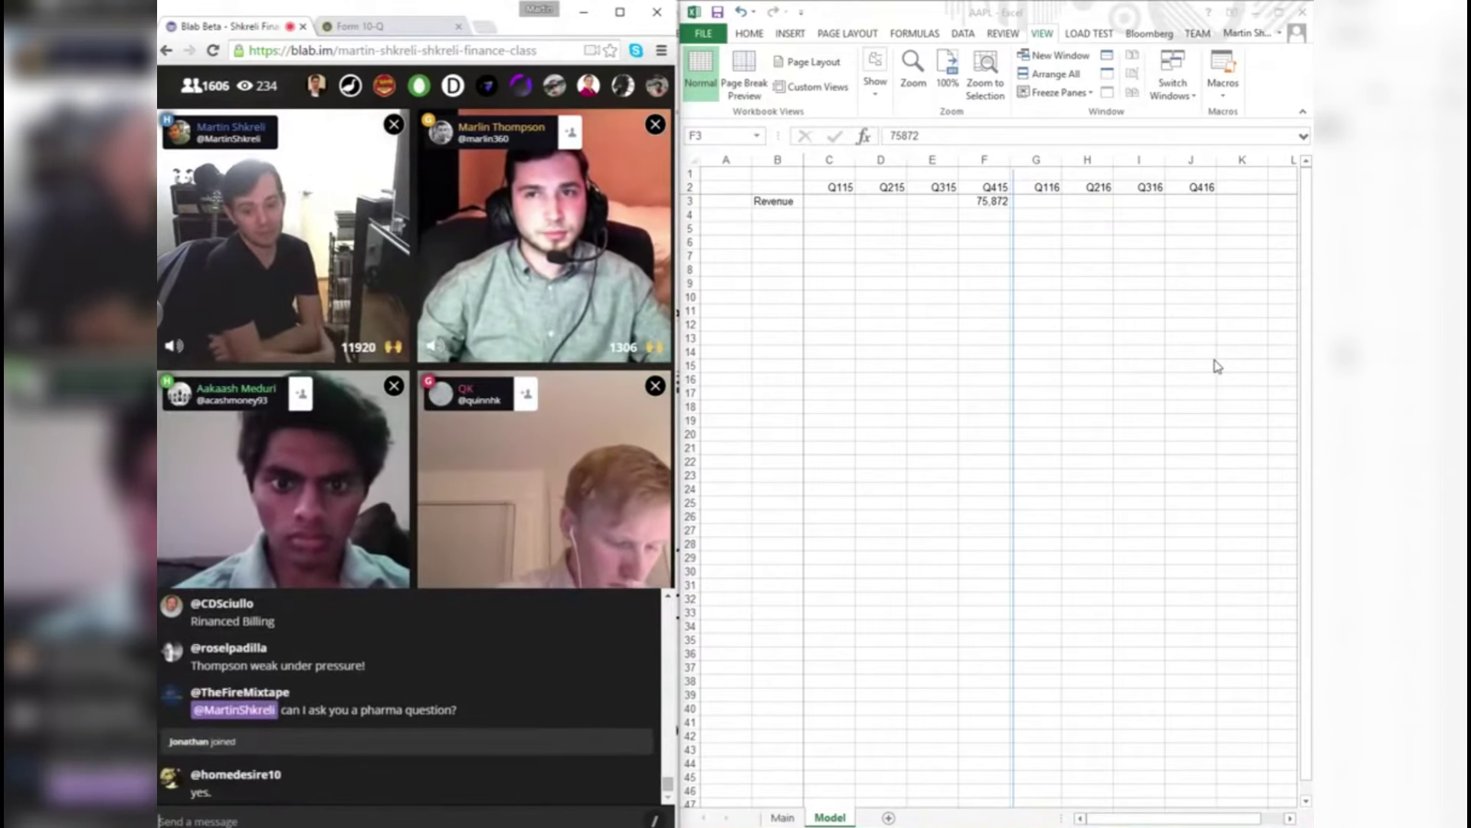
key("alt+Tab")
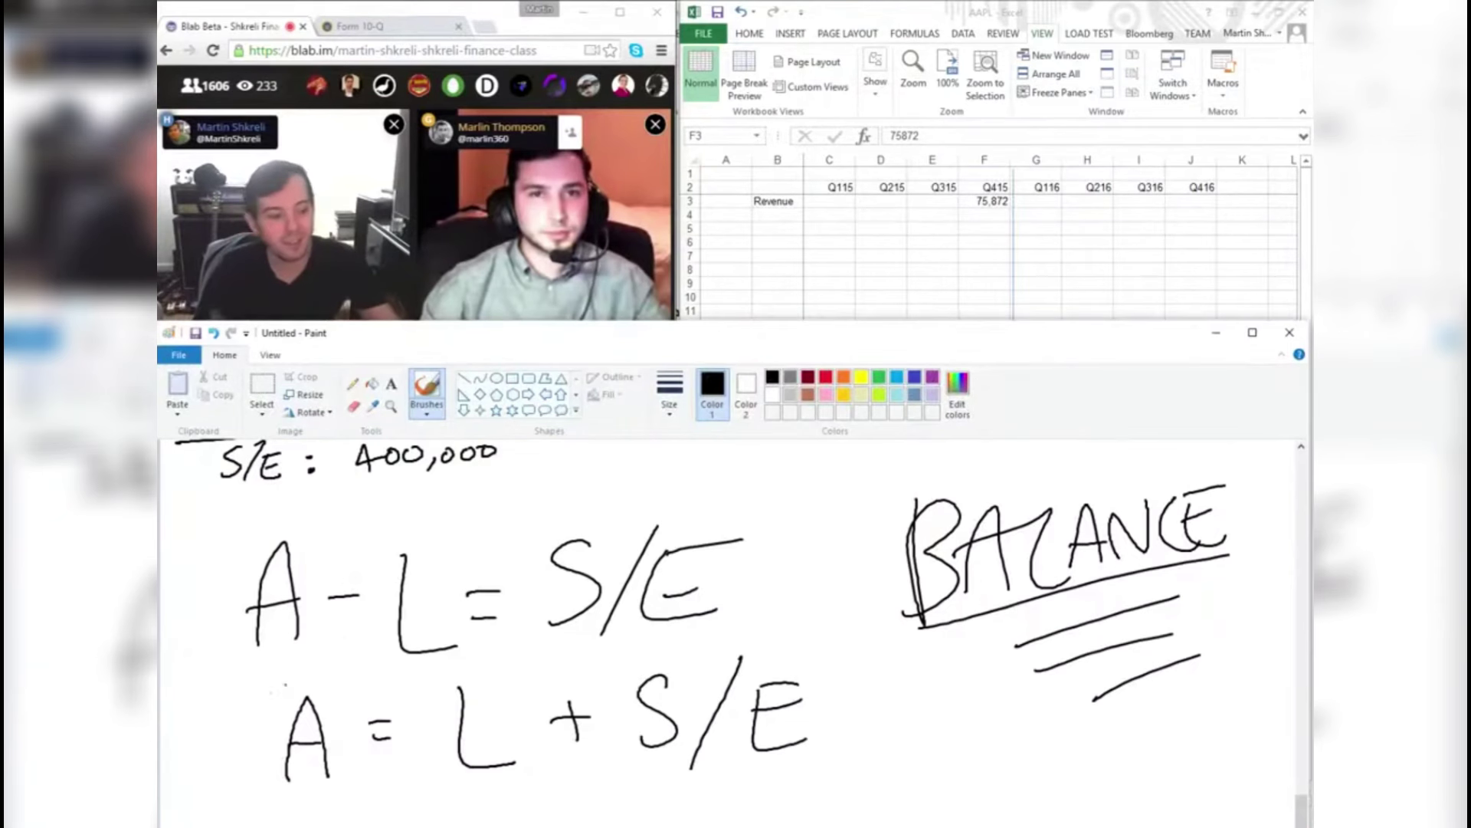
scroll(529, 586, "down", 10)
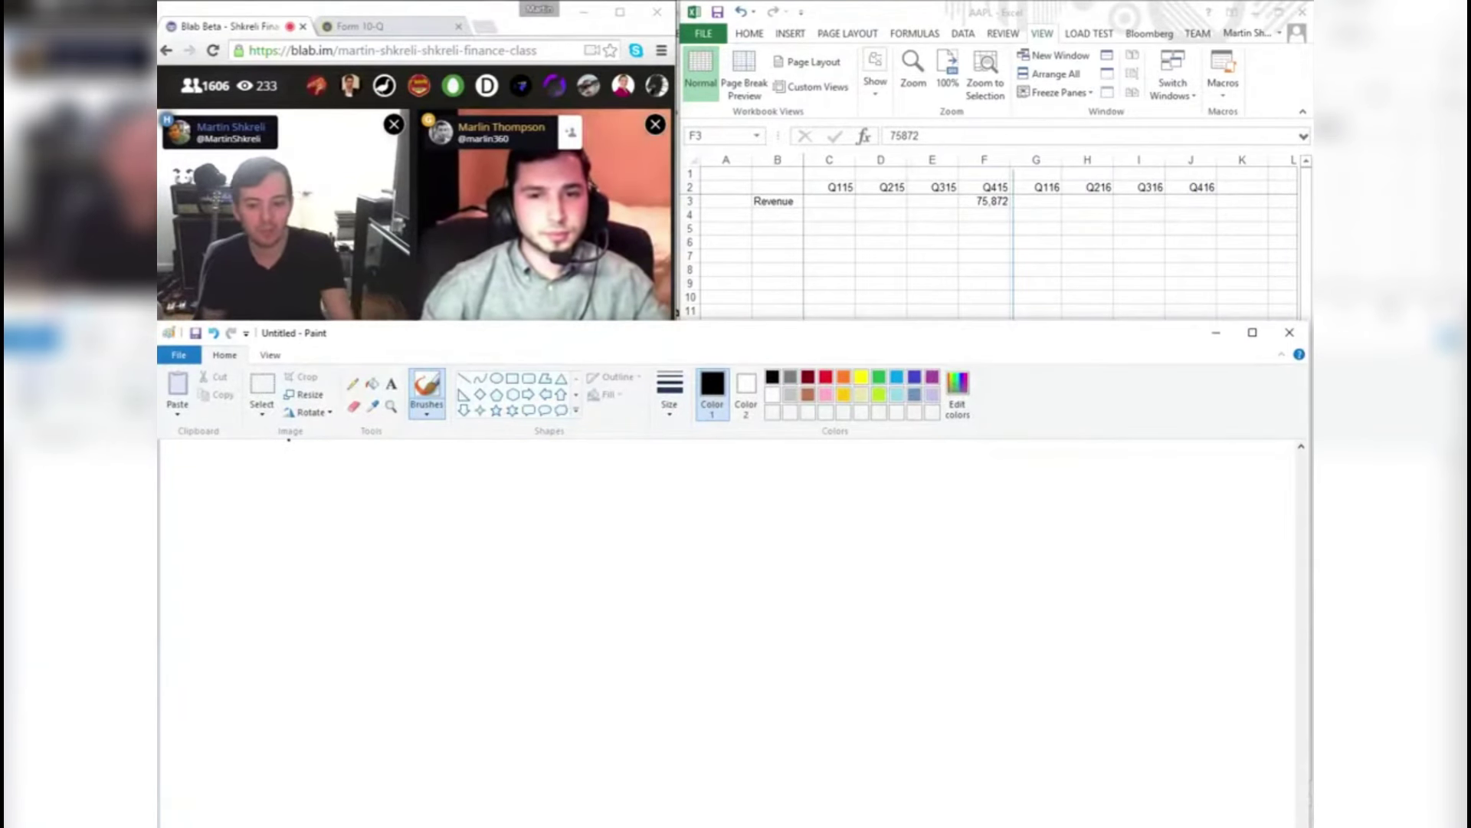
mouse_move(222, 567)
left_mouse_down()
mouse_move(249, 473)
mouse_move(264, 580)
left_mouse_up()
left_click_drag(276, 553, 306, 523)
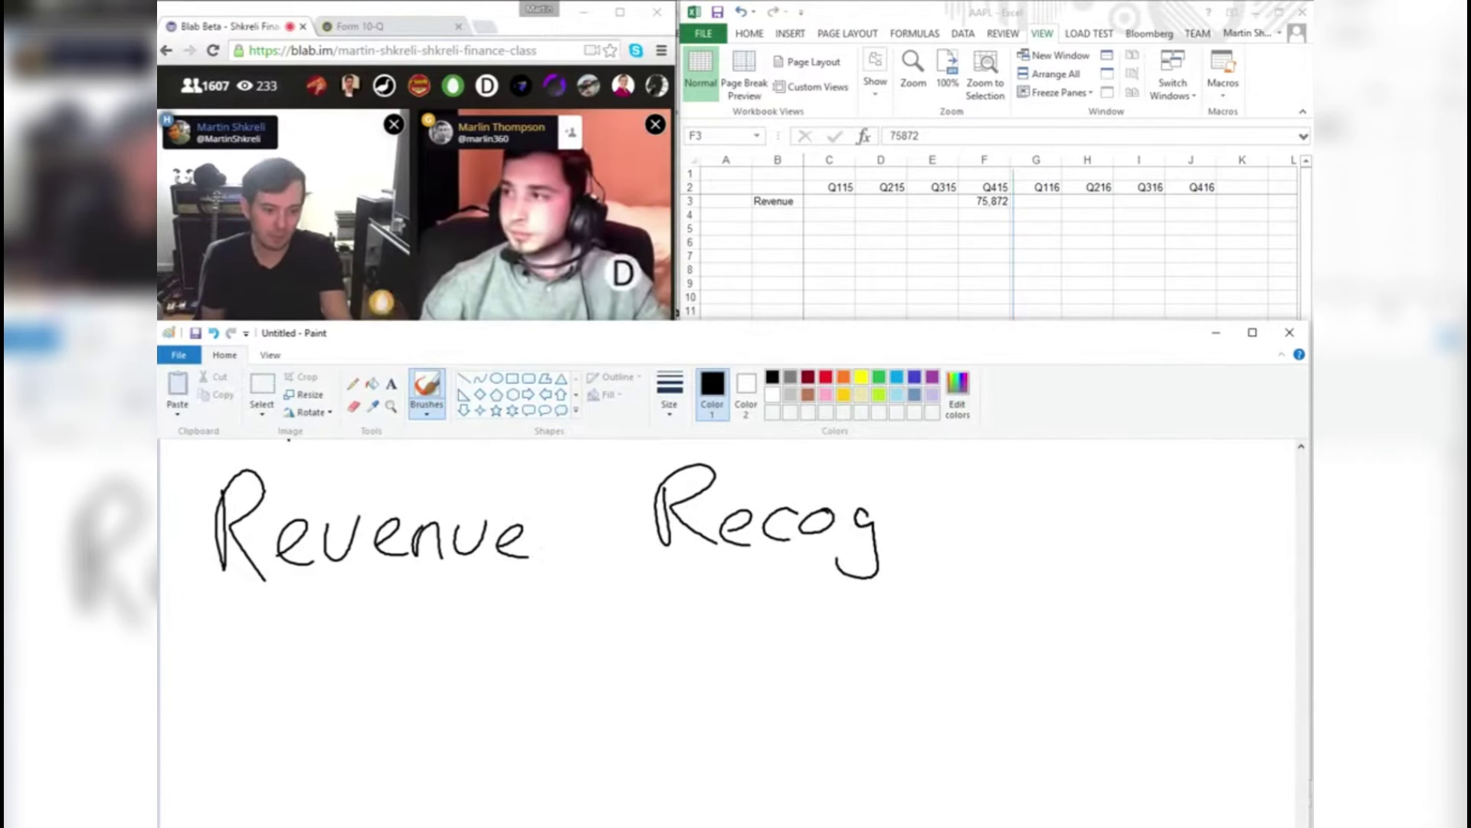
left_click_drag(975, 481, 980, 538)
mouse_move(964, 502)
left_mouse_down()
mouse_move(993, 499)
mouse_move(1011, 533)
left_mouse_up()
left_click_drag(1053, 514, 1051, 532)
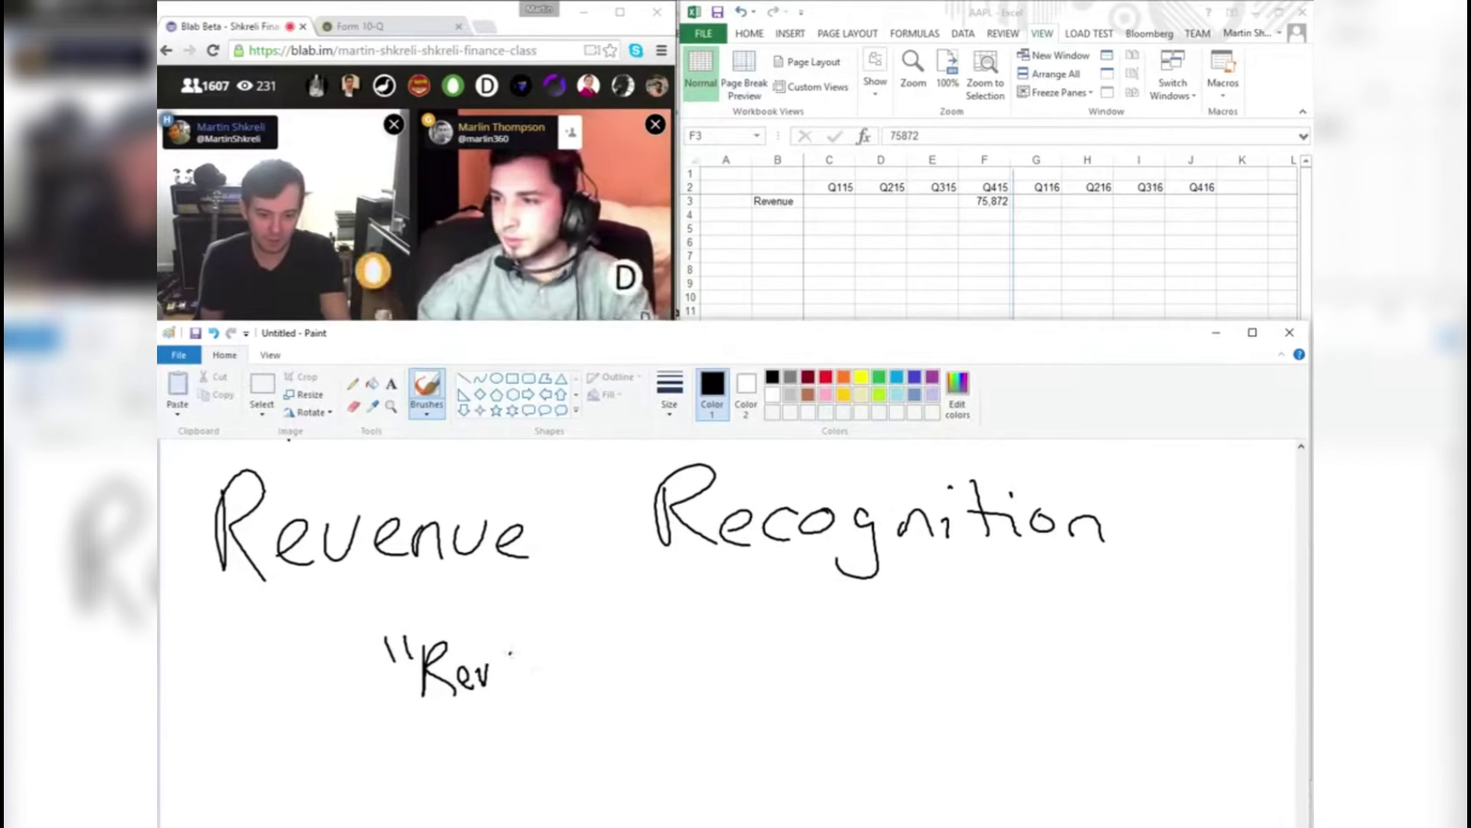
- Complete the boxed "RevRec" note under the heading and handwrite When??? below it with a bracket-shaped frame
left_click_drag(529, 669, 547, 680)
left_click_drag(580, 659, 587, 672)
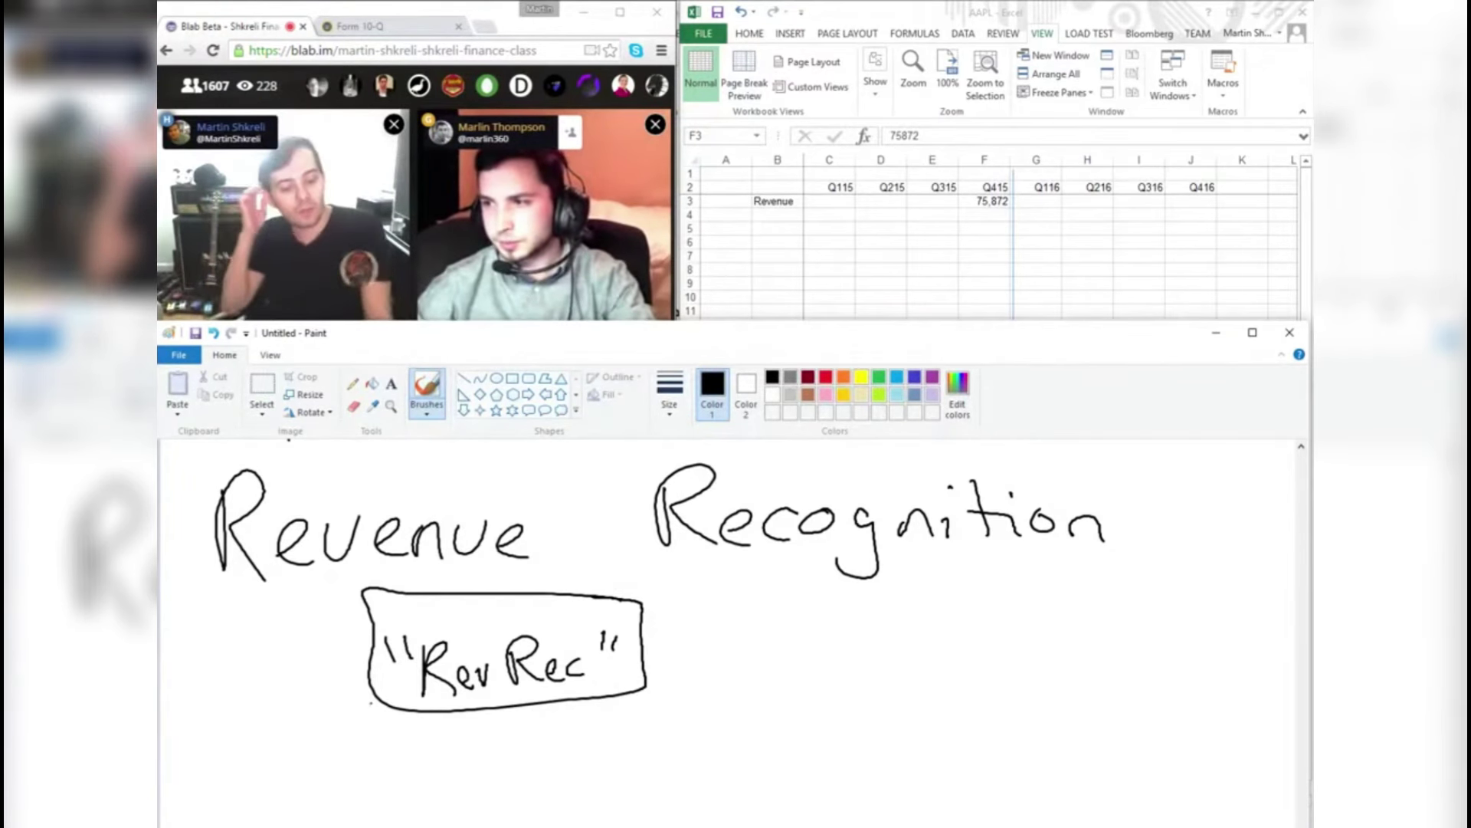
mouse_move(198, 752)
left_mouse_down()
mouse_move(250, 752)
mouse_move(289, 793)
mouse_move(330, 751)
mouse_move(383, 747)
mouse_move(395, 801)
left_mouse_up()
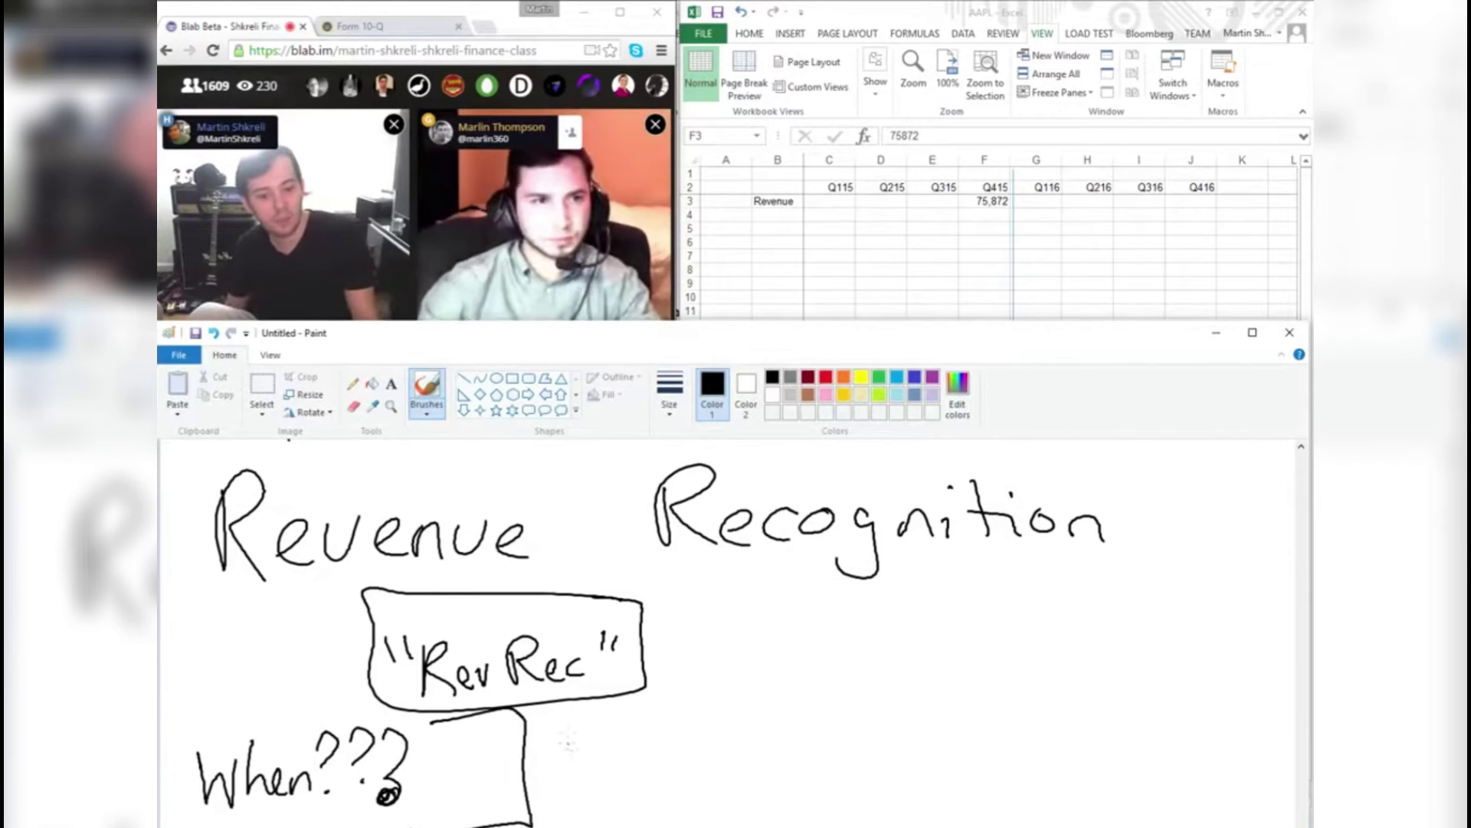
- Handwrite TITLE has passed beside the bracket next to When???, with a slanted underline beneath TITLE
left_click_drag(571, 791, 1006, 708)
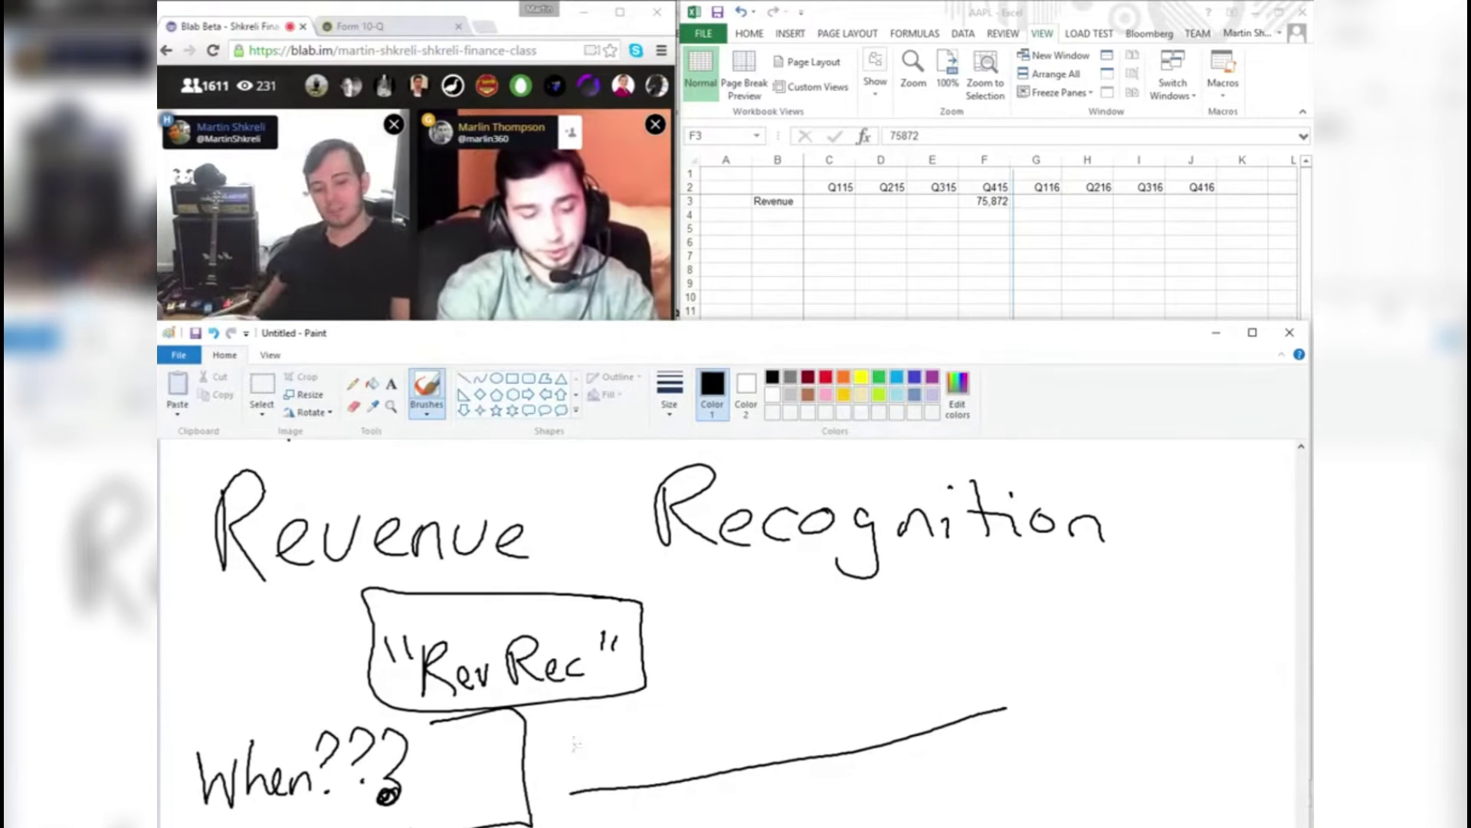
mouse_move(573, 727)
left_mouse_down()
mouse_move(585, 769)
mouse_move(594, 718)
mouse_move(615, 767)
left_mouse_up()
left_click_drag(636, 724, 648, 765)
left_click_drag(679, 717, 708, 738)
mouse_move(709, 724)
left_mouse_down()
mouse_move(740, 721)
mouse_move(737, 680)
left_mouse_up()
left_click_drag(703, 710, 835, 709)
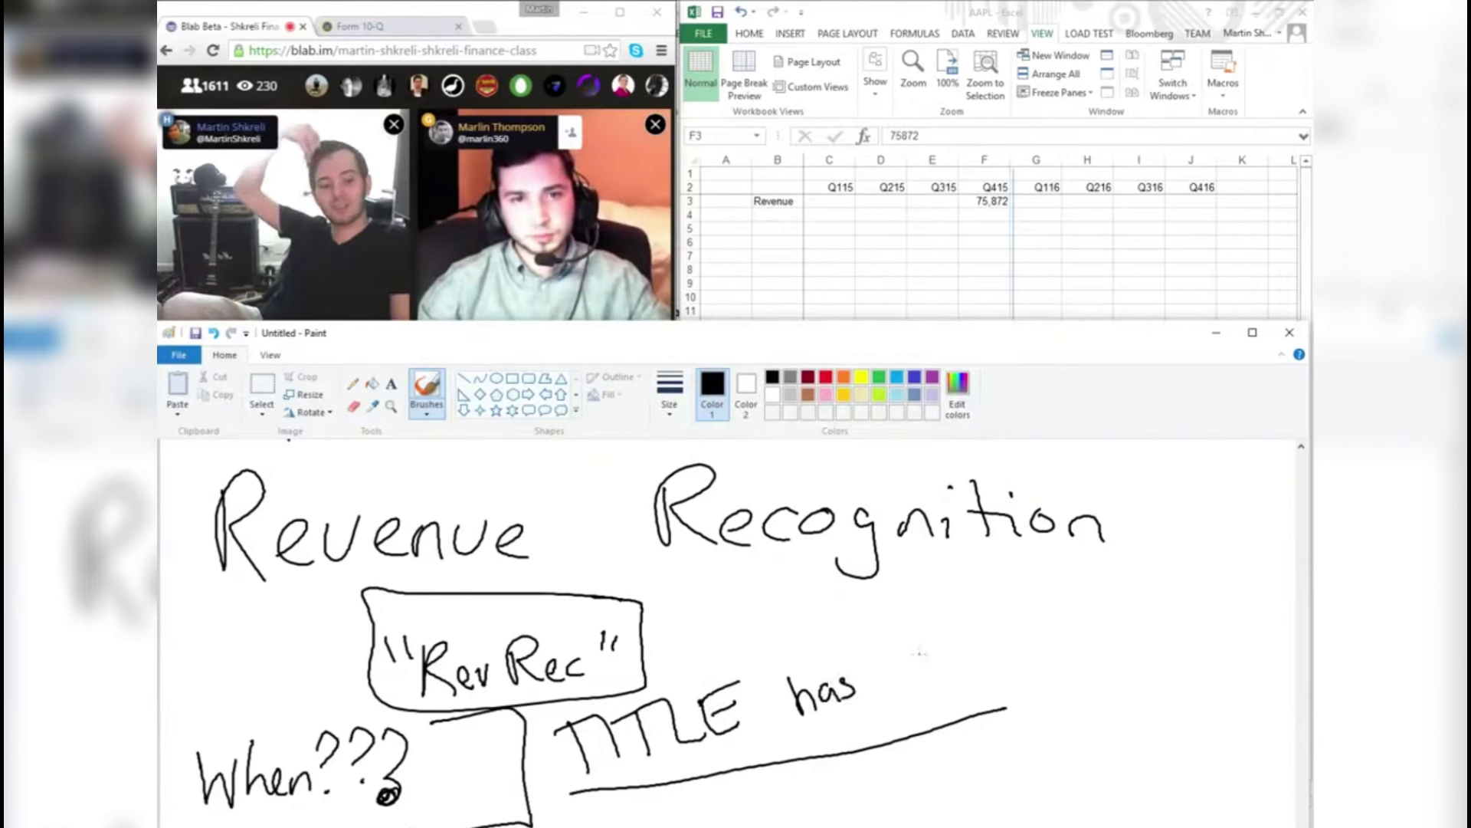
left_click_drag(922, 652, 968, 665)
mouse_move(995, 632)
left_mouse_down()
mouse_move(983, 659)
mouse_move(1047, 639)
left_mouse_up()
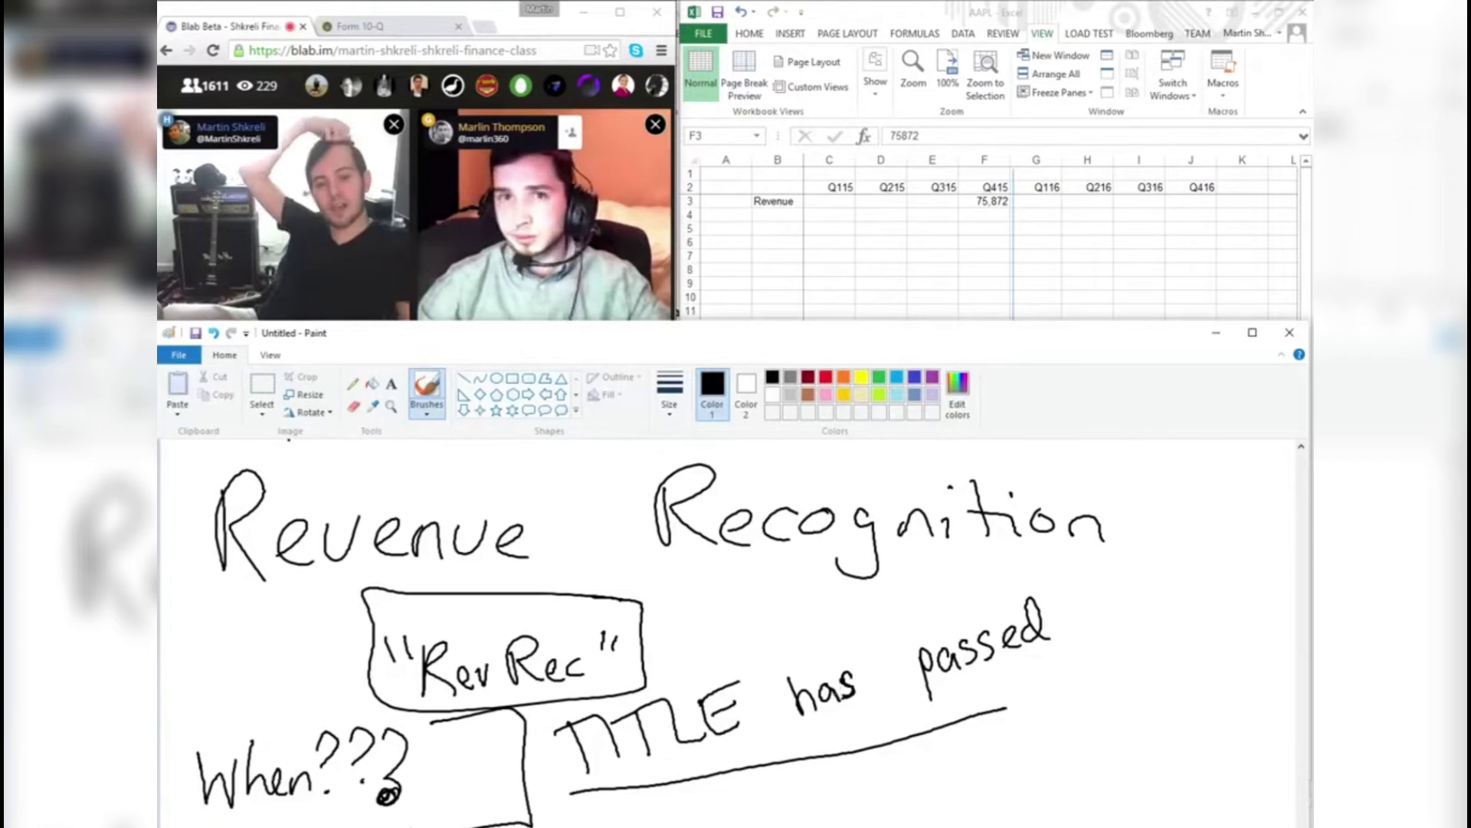
left_click(1216, 332)
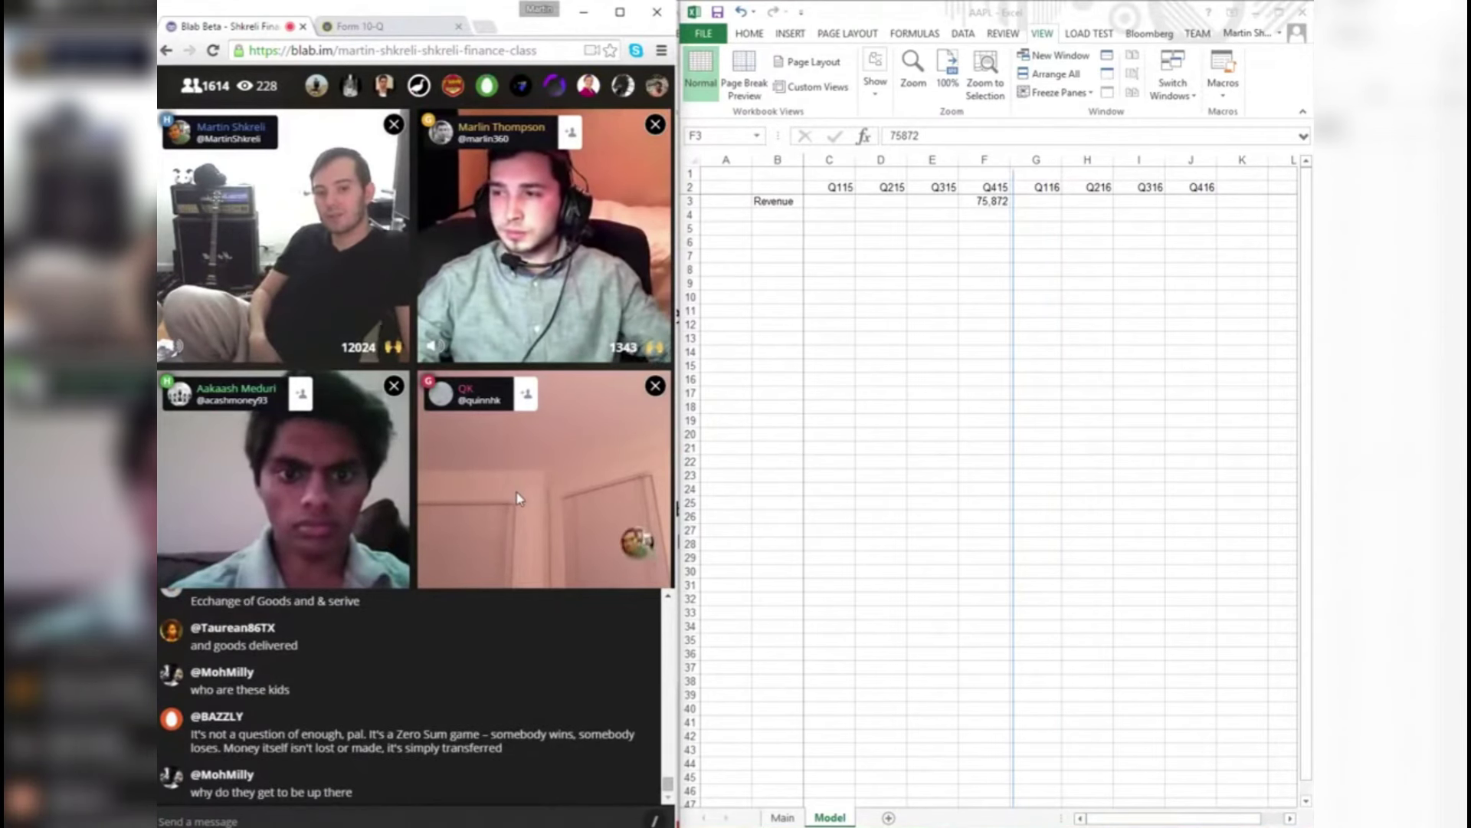
left_click(943, 305)
left_click(967, 218)
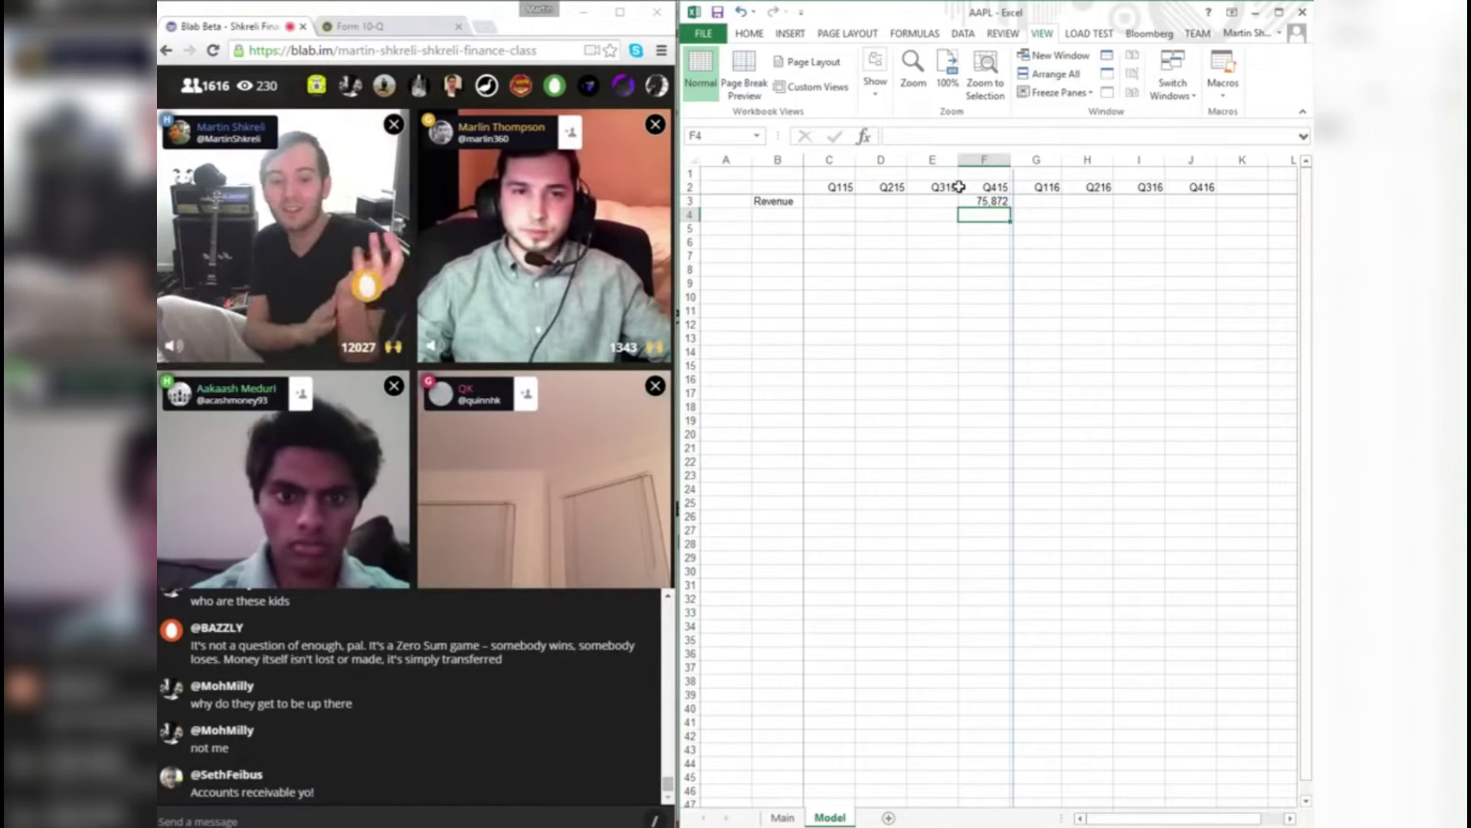
- Return to the Paint notes, handwrite "intercompany revenue gets cancelled" below the underline, and draw a box around that note
key("alt+Tab")
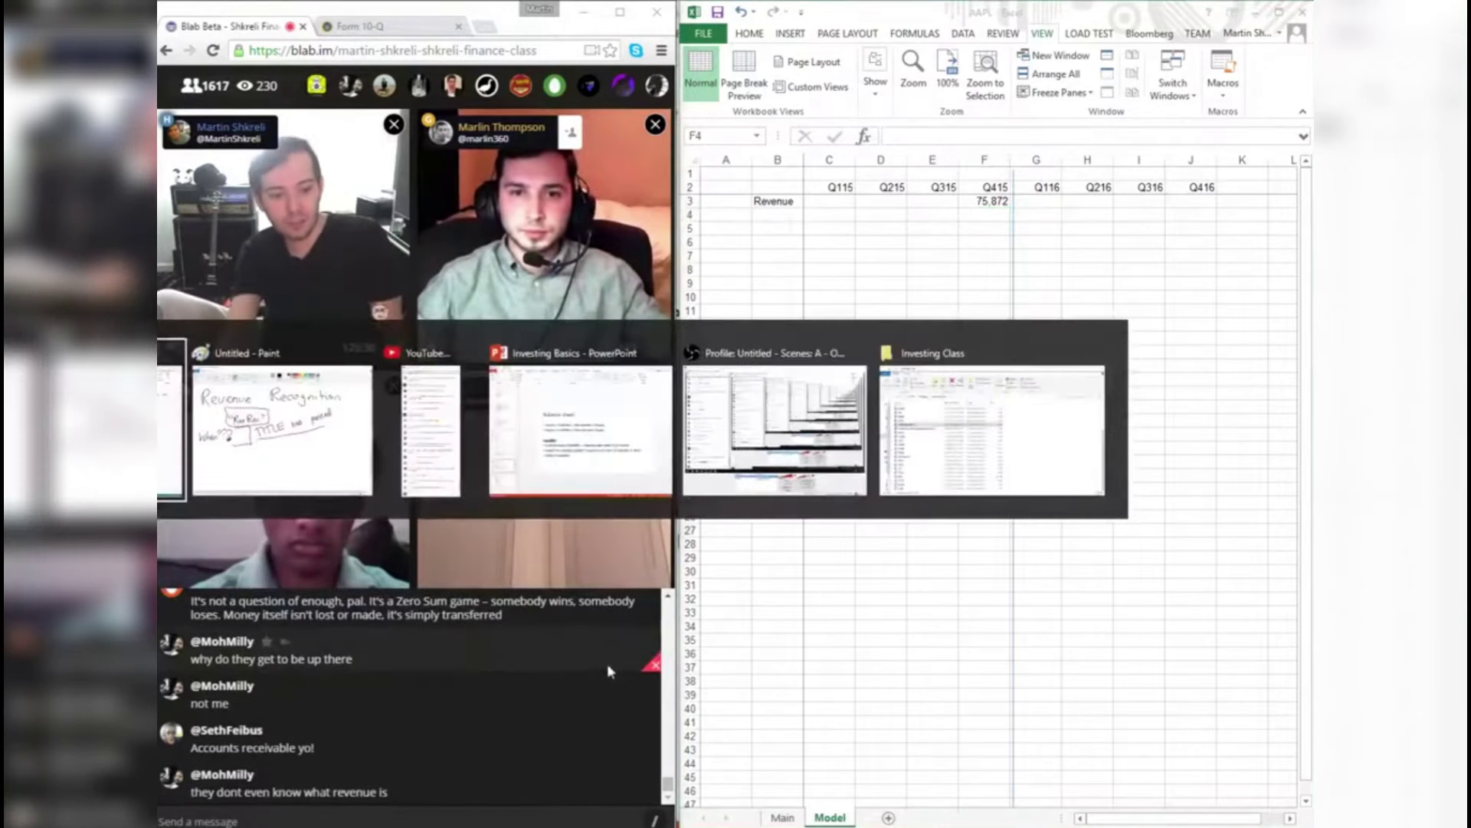
key("alt+Tab")
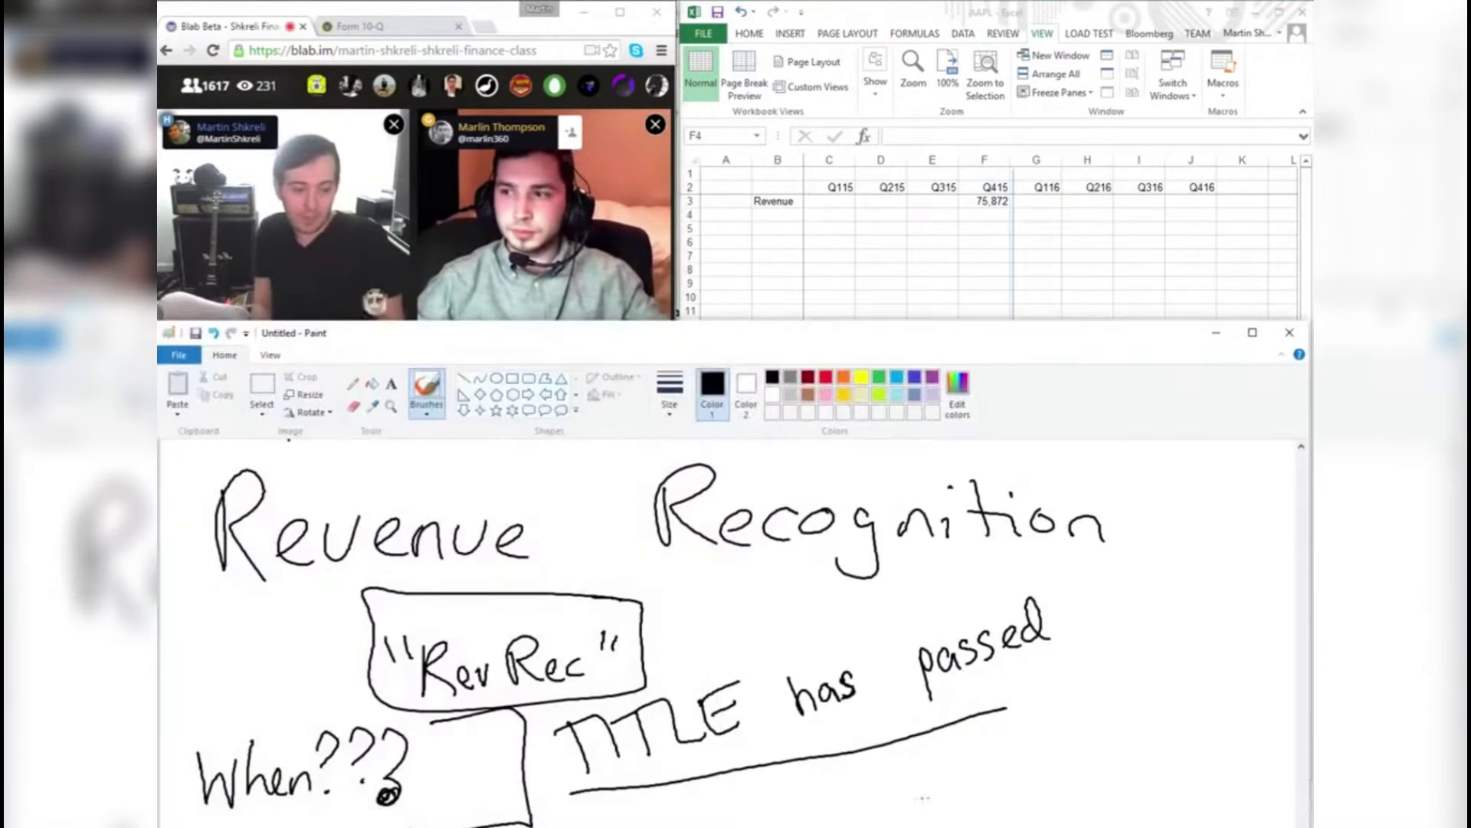
left_click_drag(935, 775, 966, 771)
mouse_move(963, 784)
left_mouse_down()
mouse_move(986, 794)
mouse_move(1130, 761)
left_mouse_up()
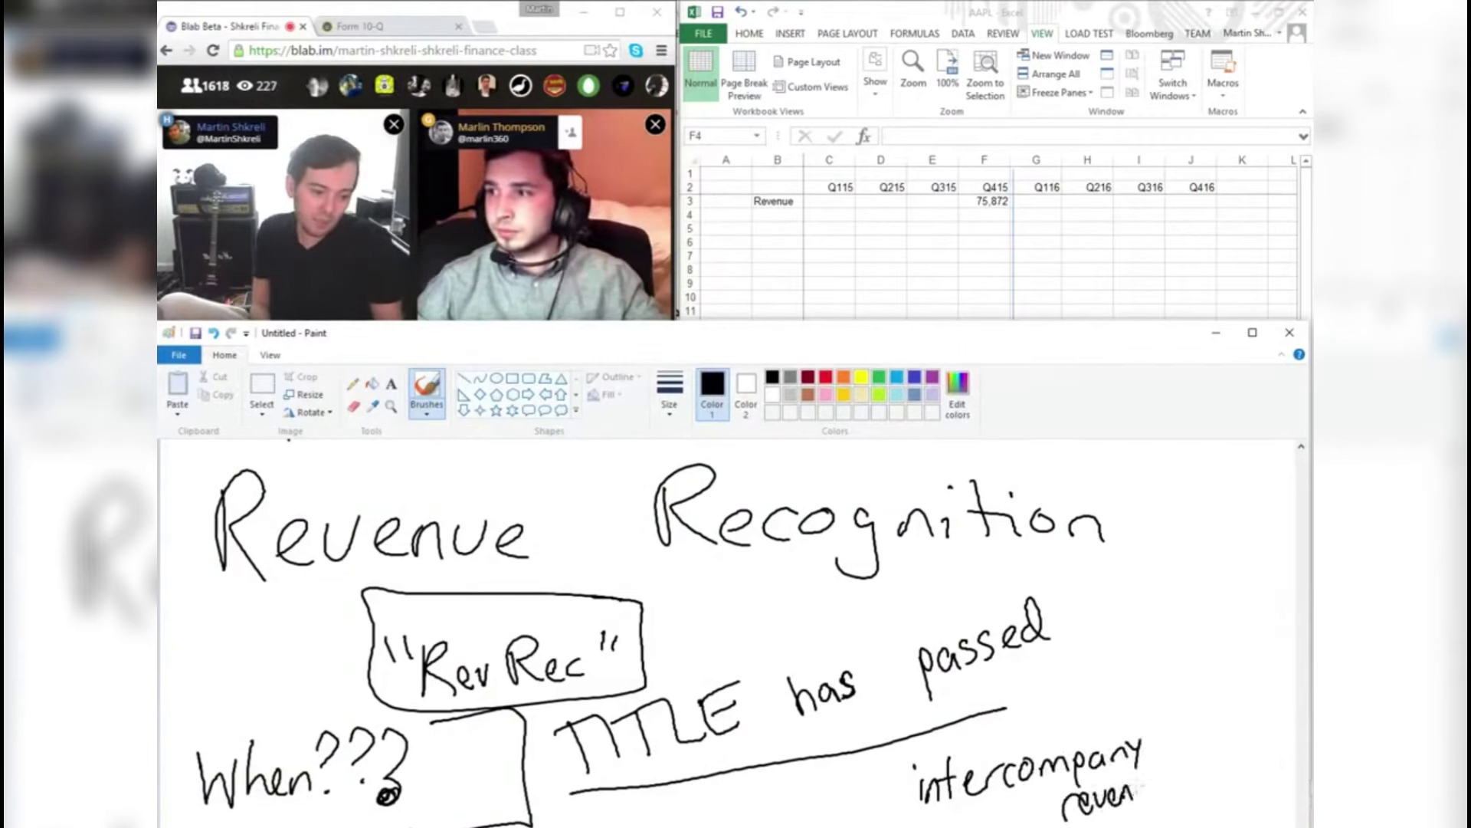
mouse_move(1207, 724)
left_mouse_down()
mouse_move(1200, 755)
mouse_move(1236, 740)
left_mouse_up()
mouse_move(1224, 724)
left_mouse_down()
mouse_move(1241, 722)
mouse_move(1245, 745)
left_mouse_up()
mouse_move(1204, 776)
left_mouse_down()
mouse_move(1195, 791)
mouse_move(1284, 739)
left_mouse_up()
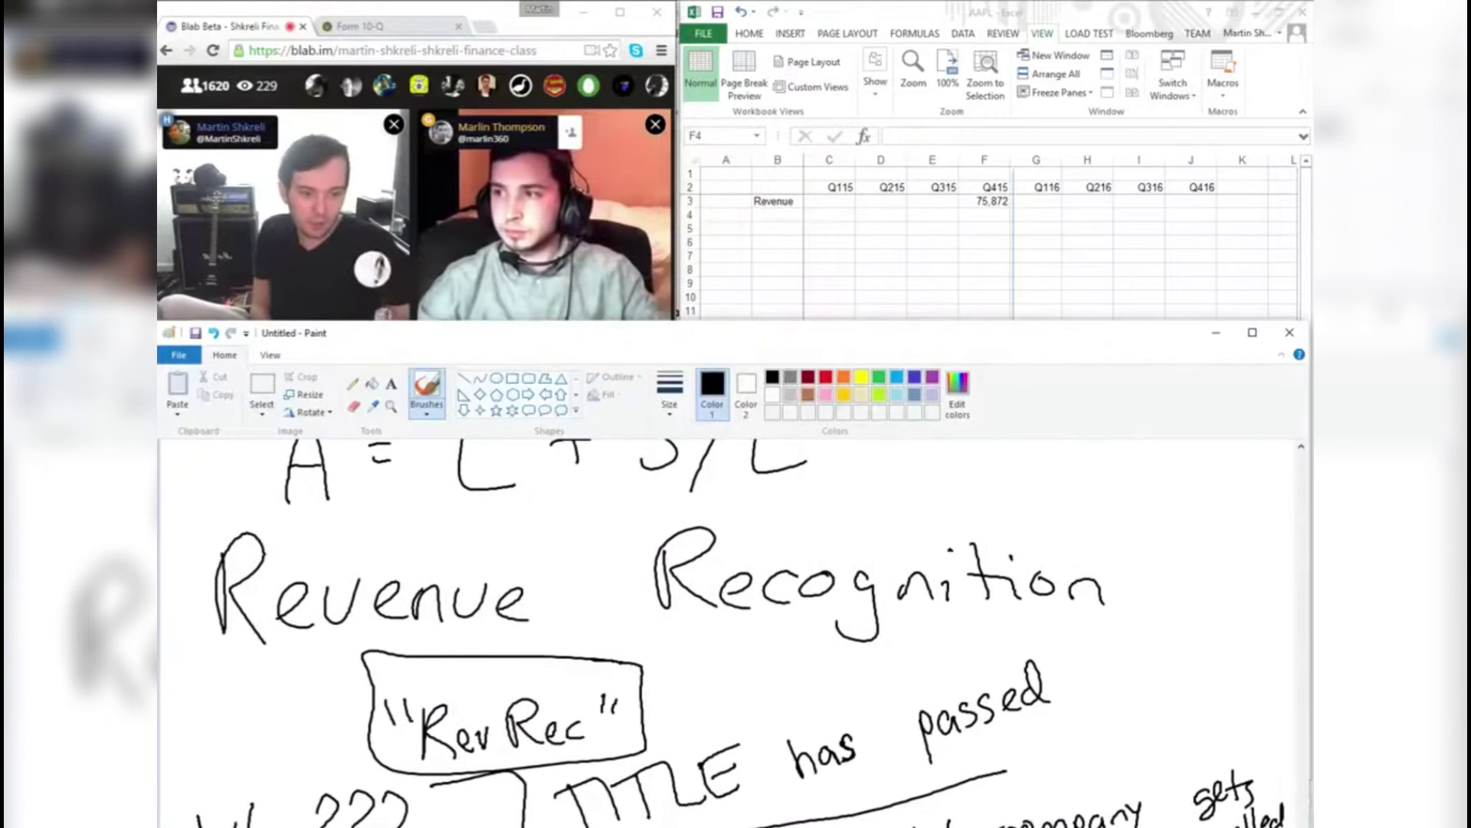
left_click_drag(998, 338, 978, 263)
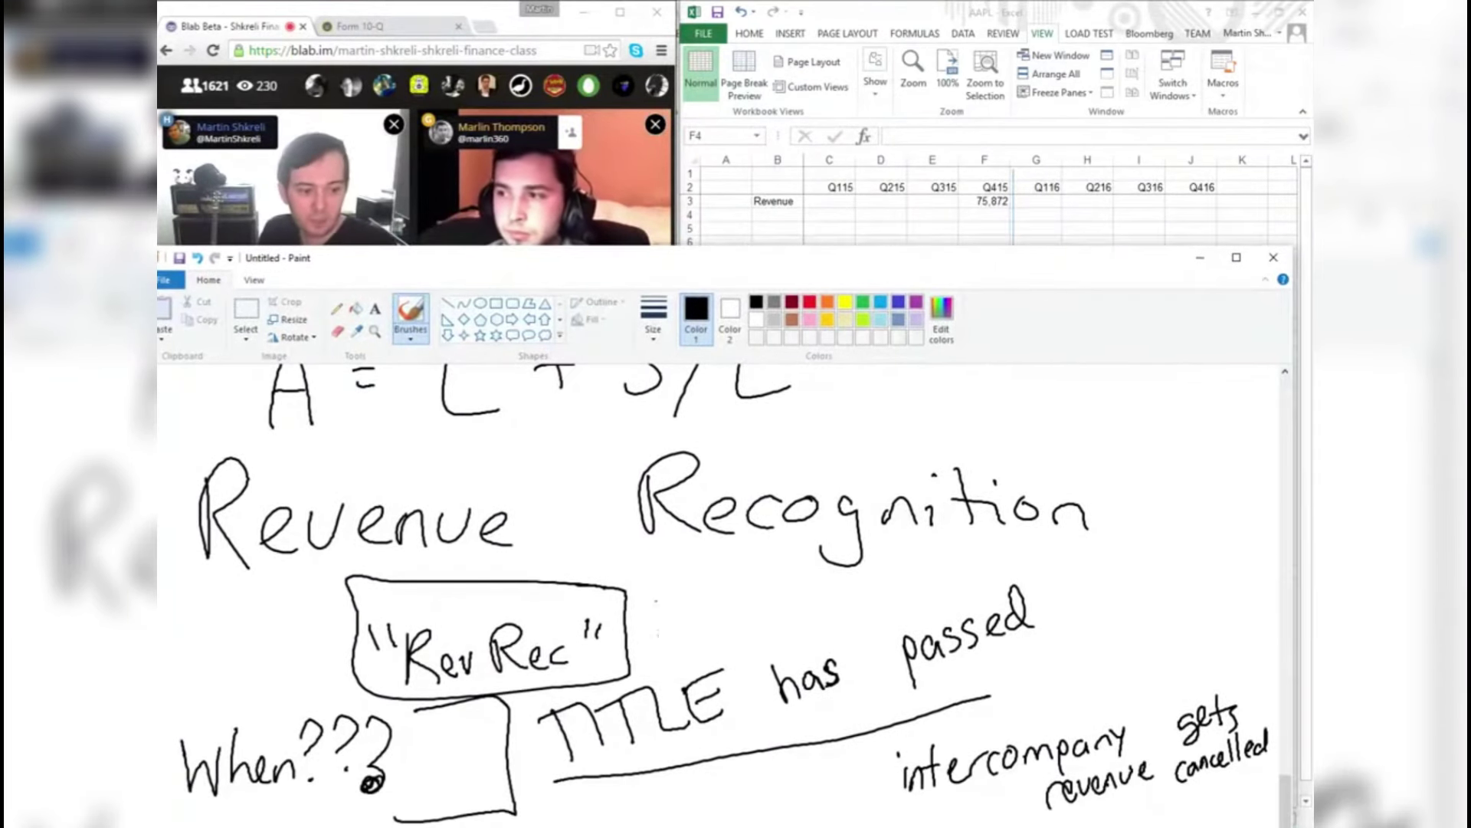
mouse_move(1072, 665)
left_mouse_down()
mouse_move(881, 824)
mouse_move(1209, 780)
left_mouse_up()
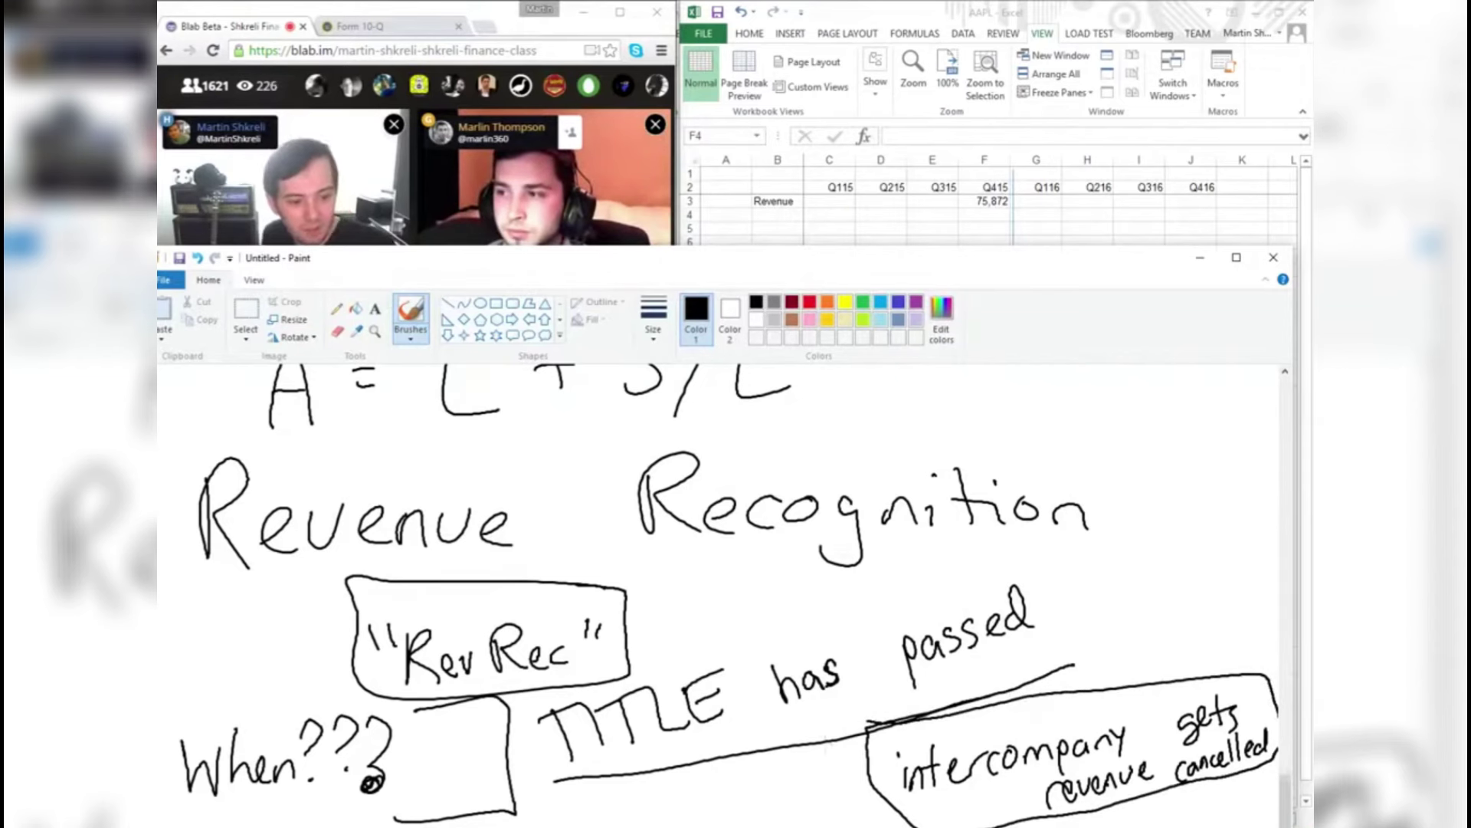
- Handwrite 10,000,000 and Boost Mobile on one line in the blank area below the TITLE underline
scroll(848, 688, "down", 5)
scroll(848, 688, "up", 2)
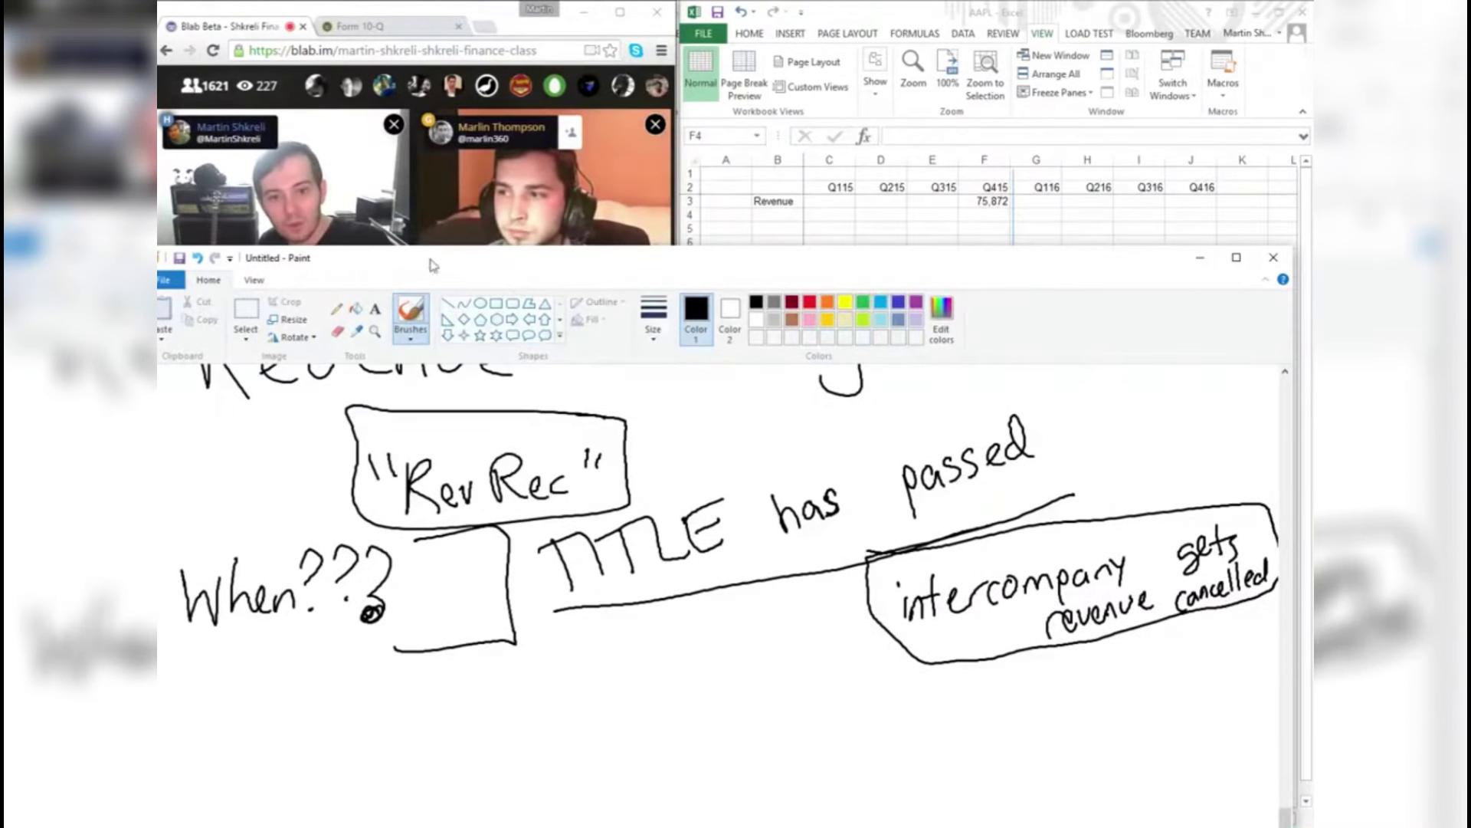
key("alt+Tab")
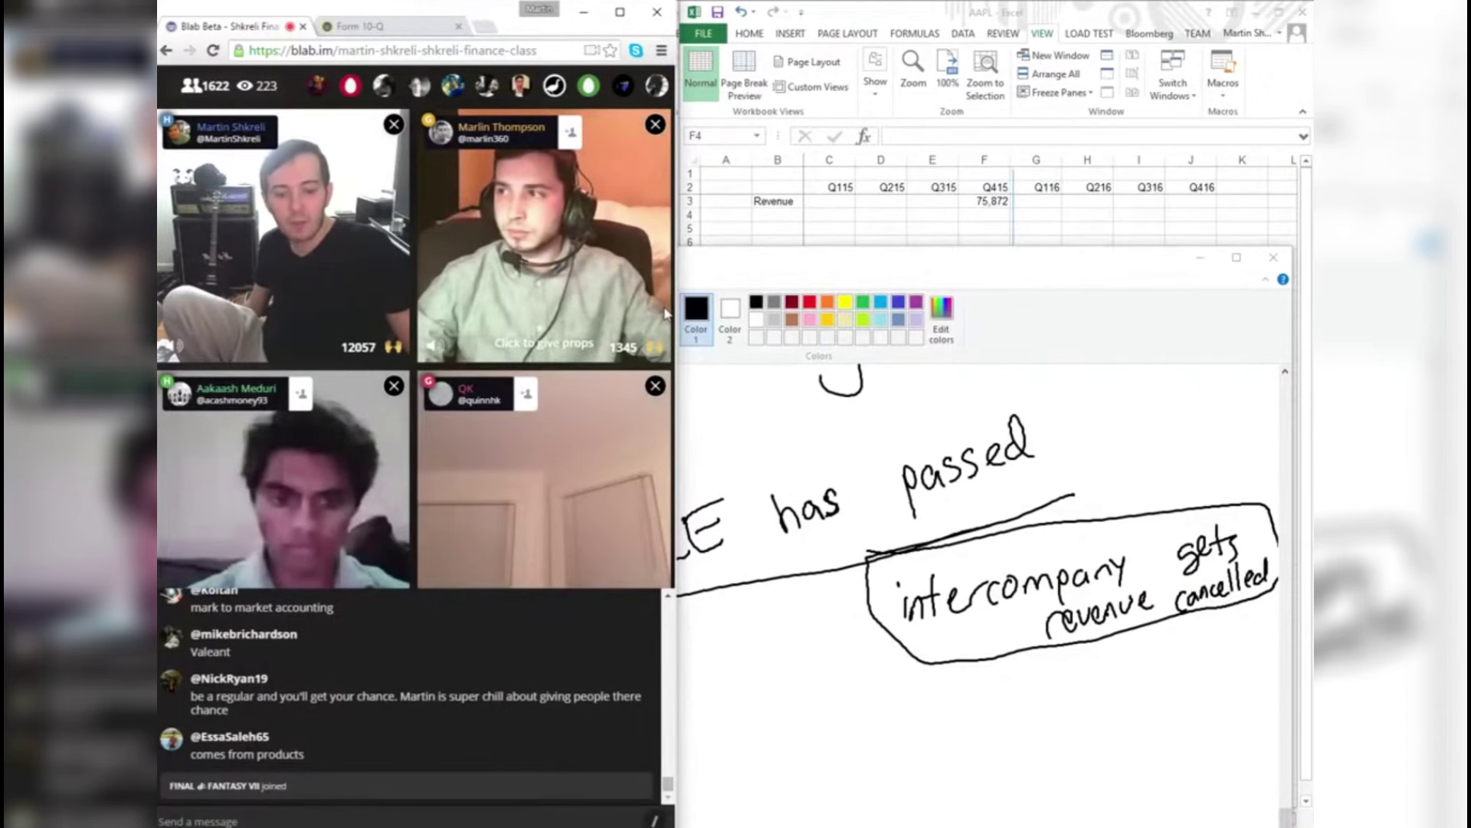
key("alt+Tab")
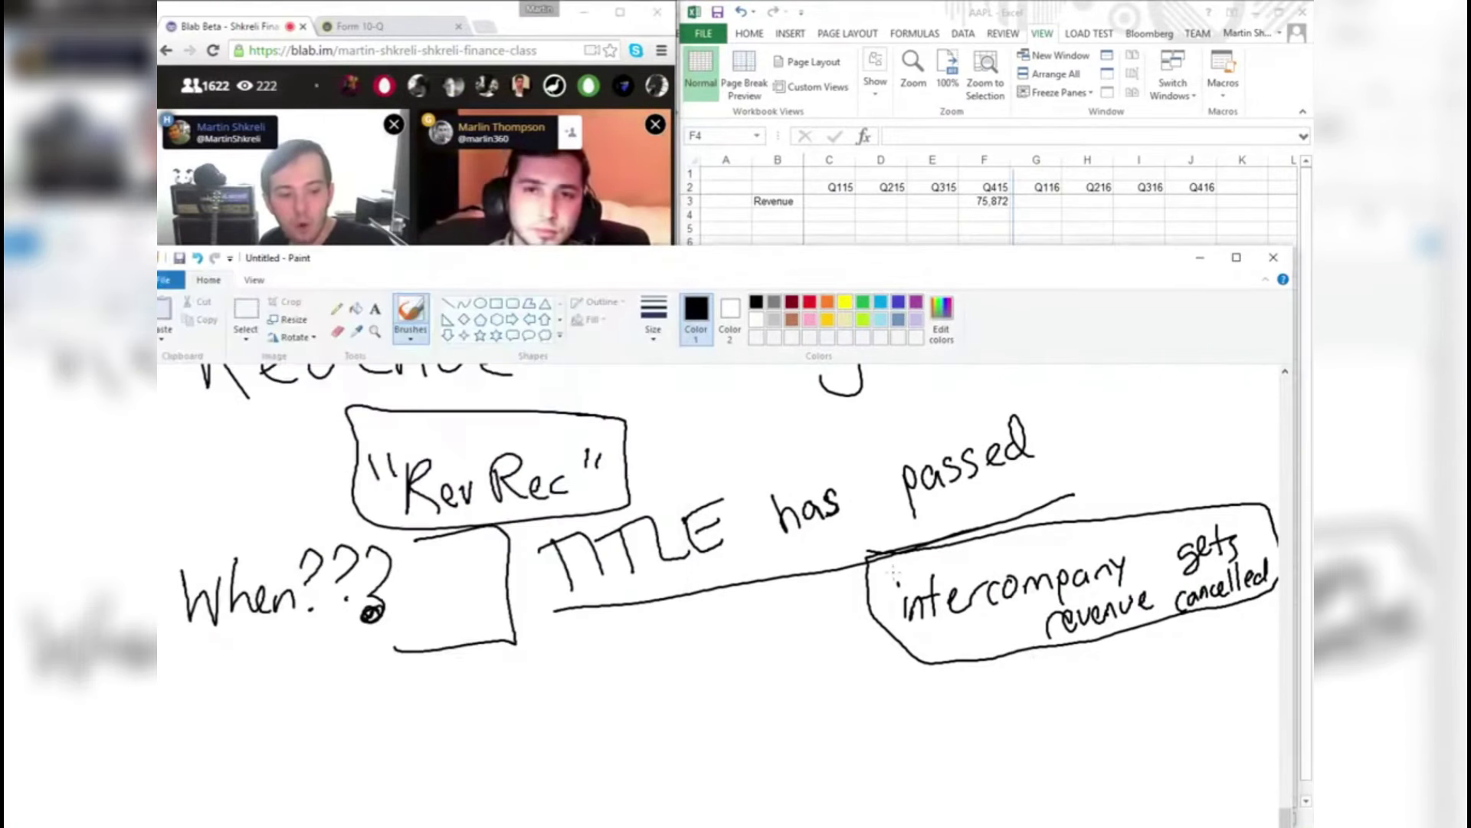
scroll(901, 560, "down", 2)
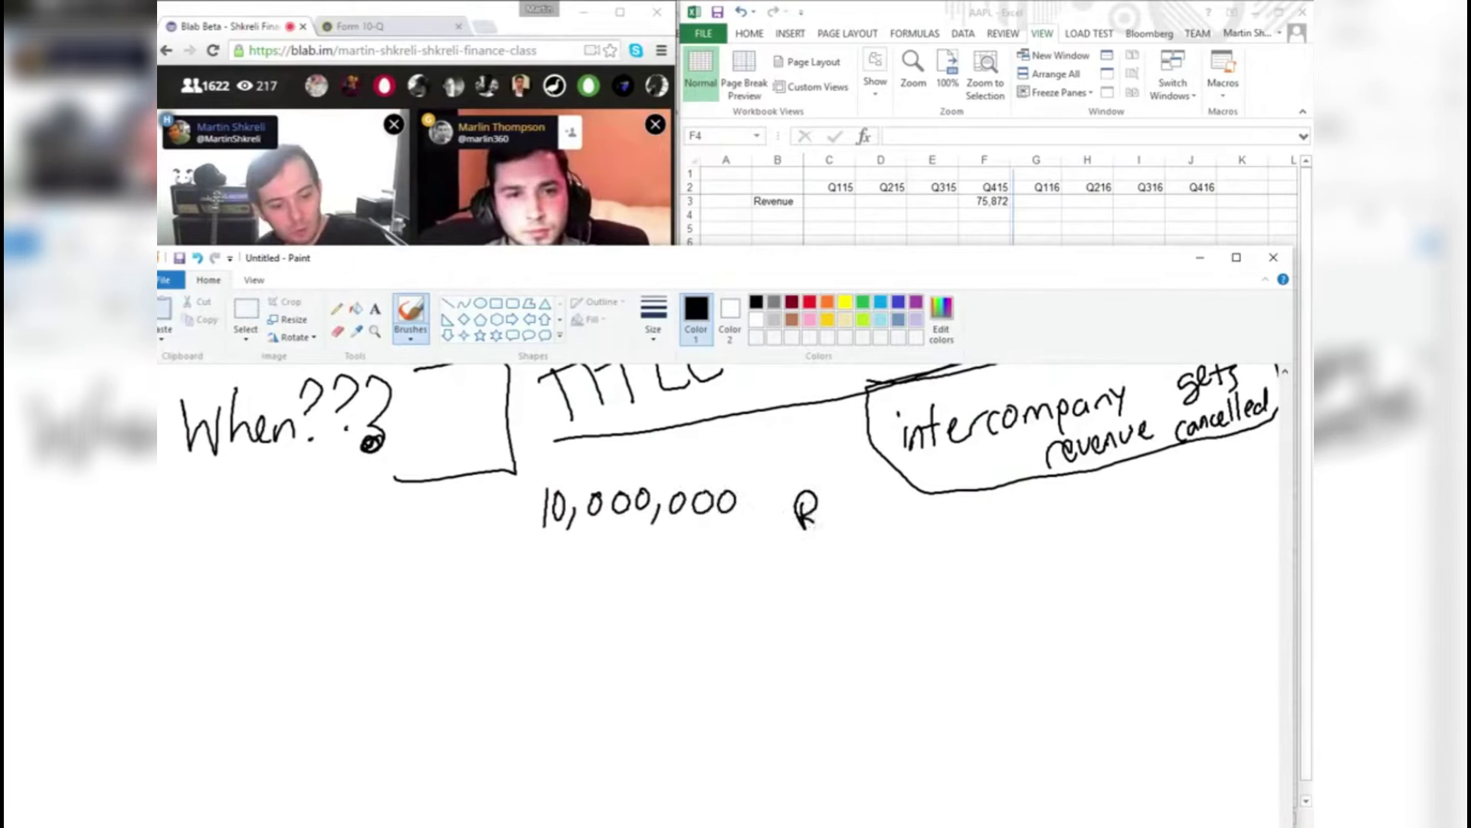
left_click_drag(846, 512, 847, 515)
left_click_drag(869, 513, 861, 529)
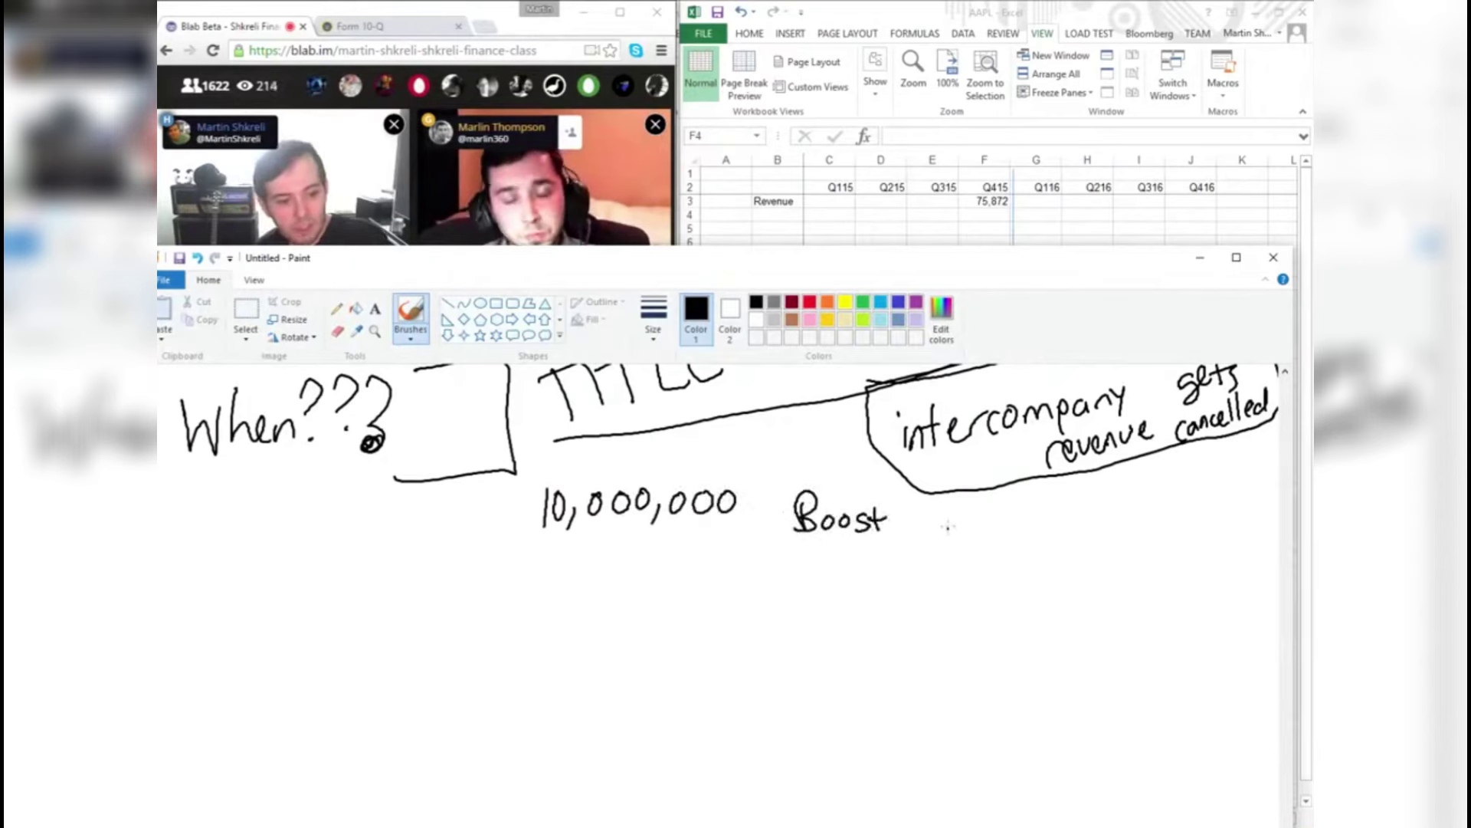
left_click_drag(986, 512, 1010, 522)
mouse_move(1019, 509)
left_mouse_down()
mouse_move(1019, 524)
mouse_move(1057, 521)
left_mouse_up()
- Handwrite the company name Young Jeezy Inc. below the 10,000,000 line
left_click_drag(269, 590, 285, 624)
left_click_drag(302, 584, 282, 664)
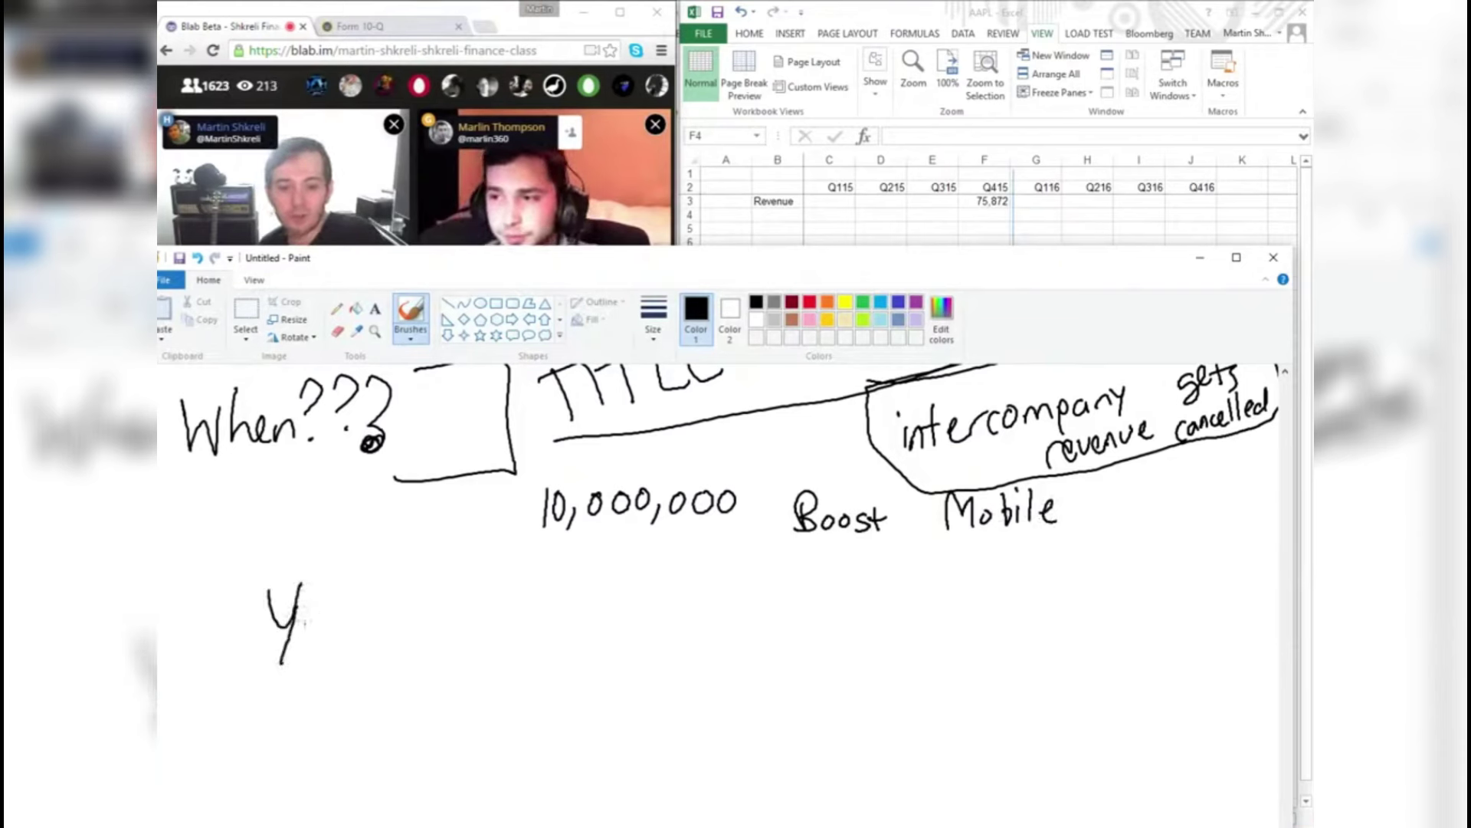
mouse_move(380, 601)
left_mouse_down()
mouse_move(362, 664)
mouse_move(385, 633)
left_mouse_up()
left_click_drag(434, 565, 402, 615)
left_click_drag(408, 573, 470, 567)
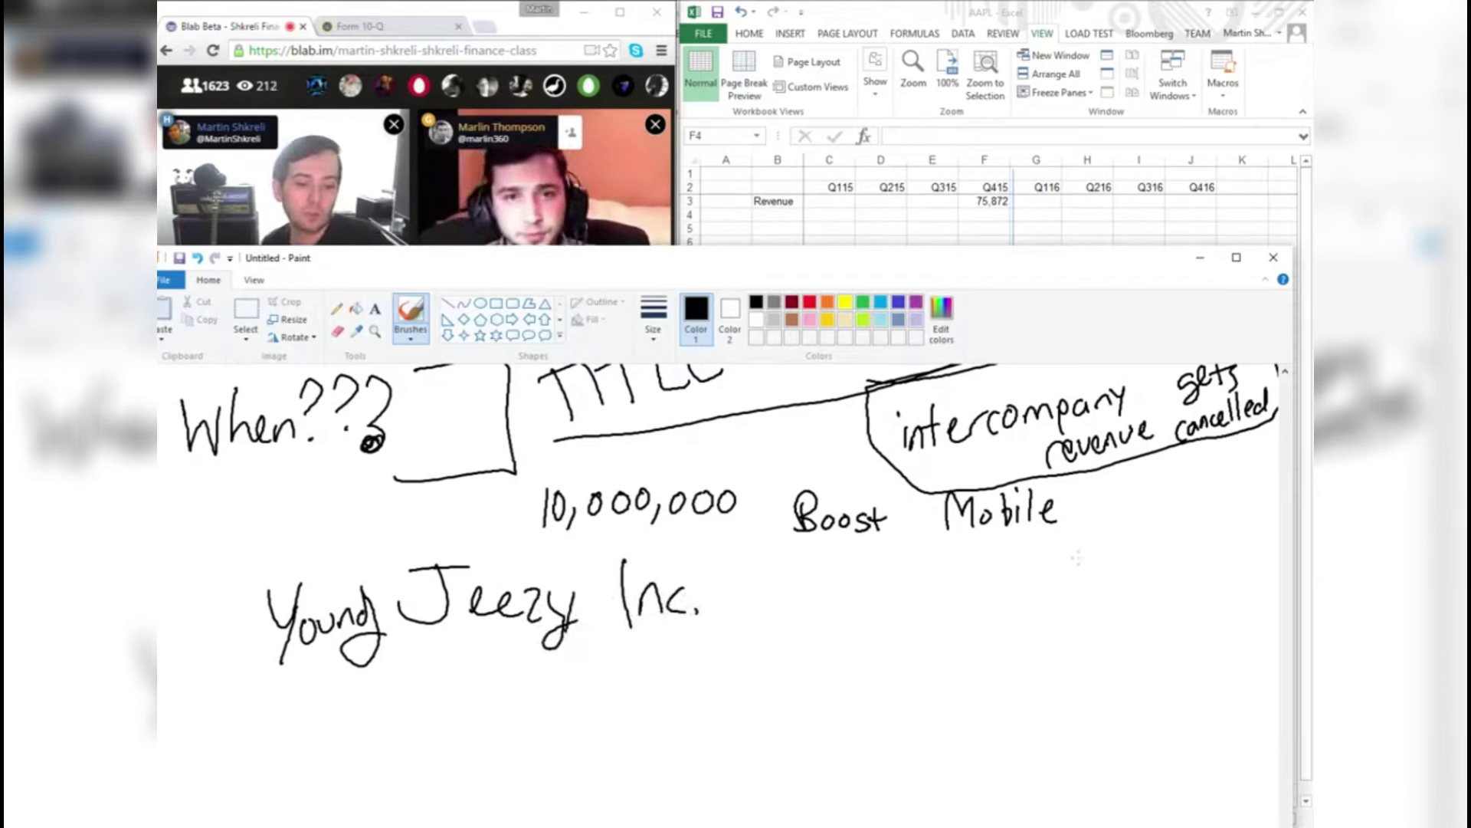
- Draw a box around Boost Mobile and handwrite 4 years beneath it
mouse_move(970, 473)
left_mouse_down()
mouse_move(834, 479)
mouse_move(931, 562)
mouse_move(1133, 477)
mouse_move(887, 471)
left_mouse_up()
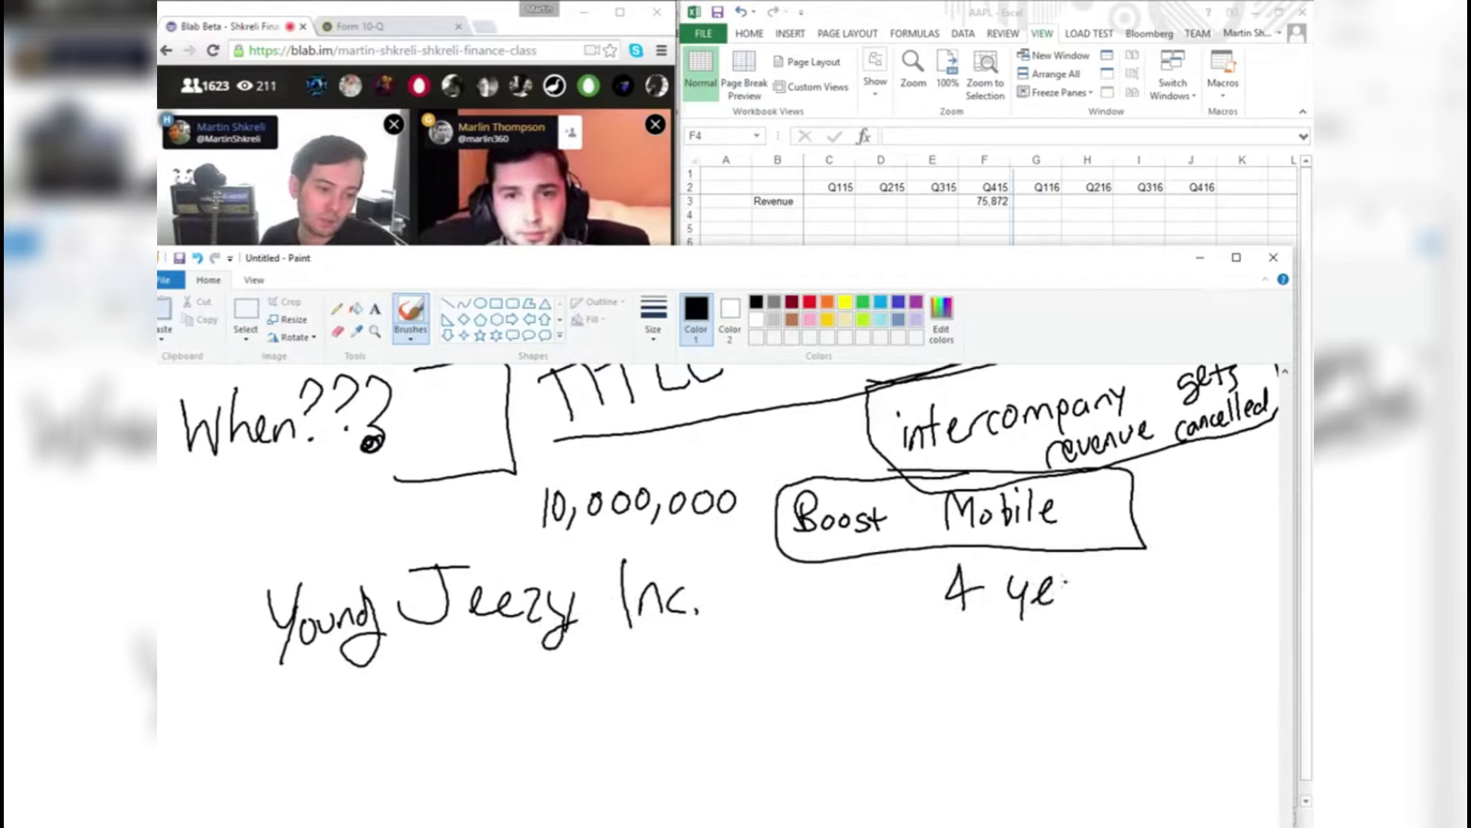
left_click_drag(1109, 575, 1090, 599)
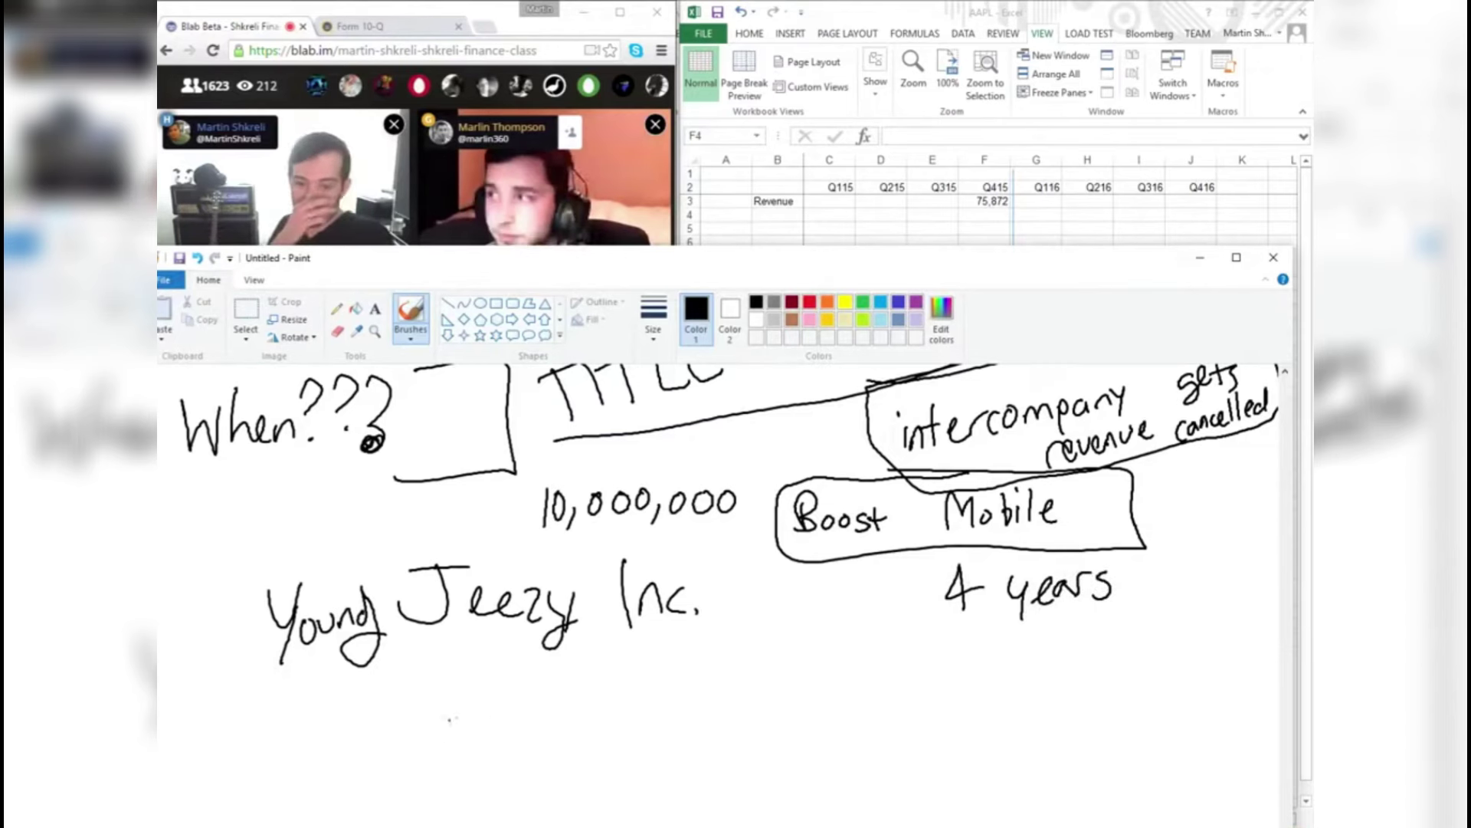
- Handwrite the period Q1 2016 below Young Jeezy Inc. and the label Revenue: on the line beneath
left_click_drag(469, 692, 482, 726)
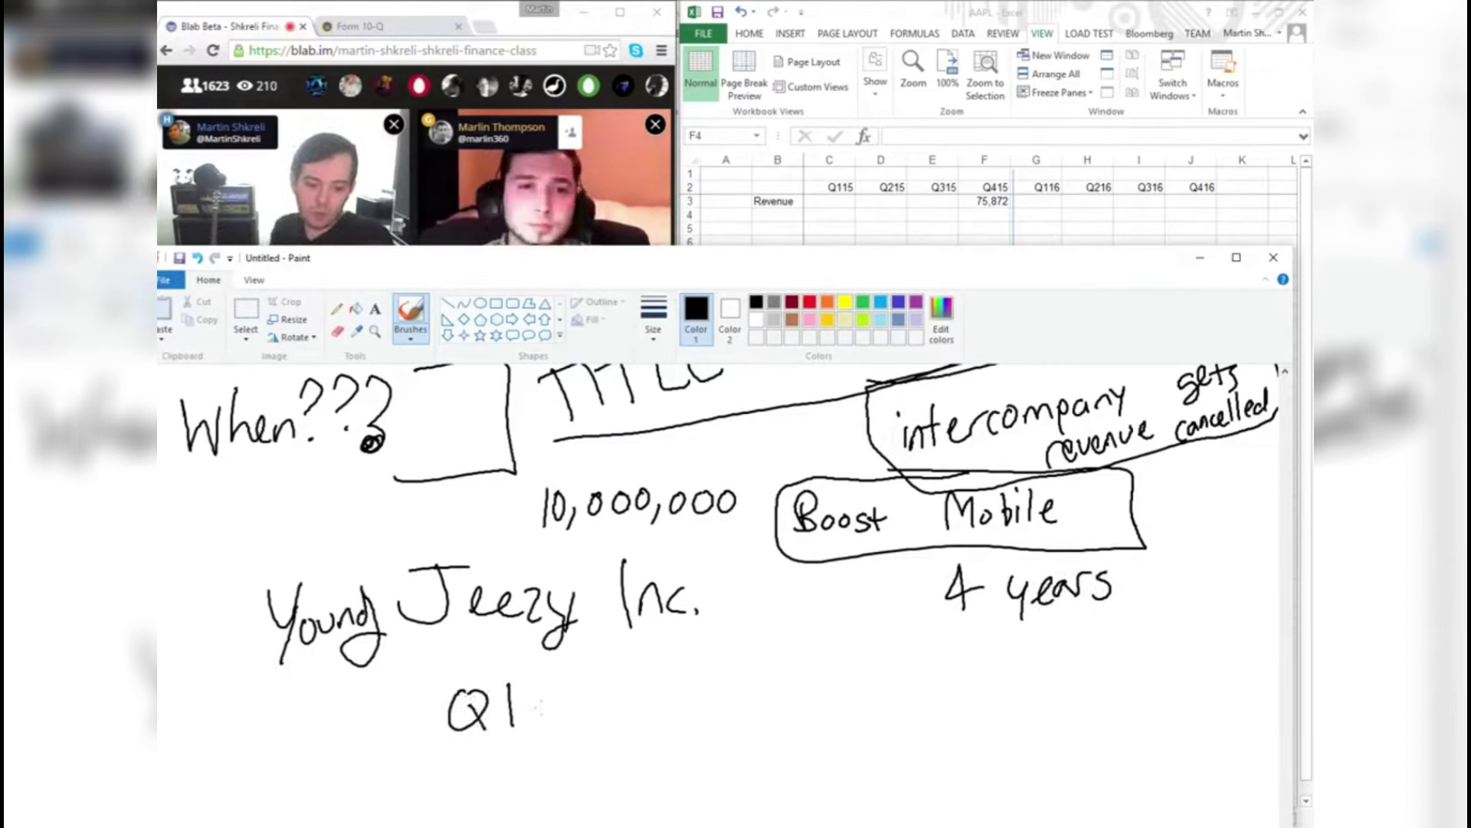
left_click_drag(591, 685, 620, 713)
left_click_drag(642, 692, 646, 707)
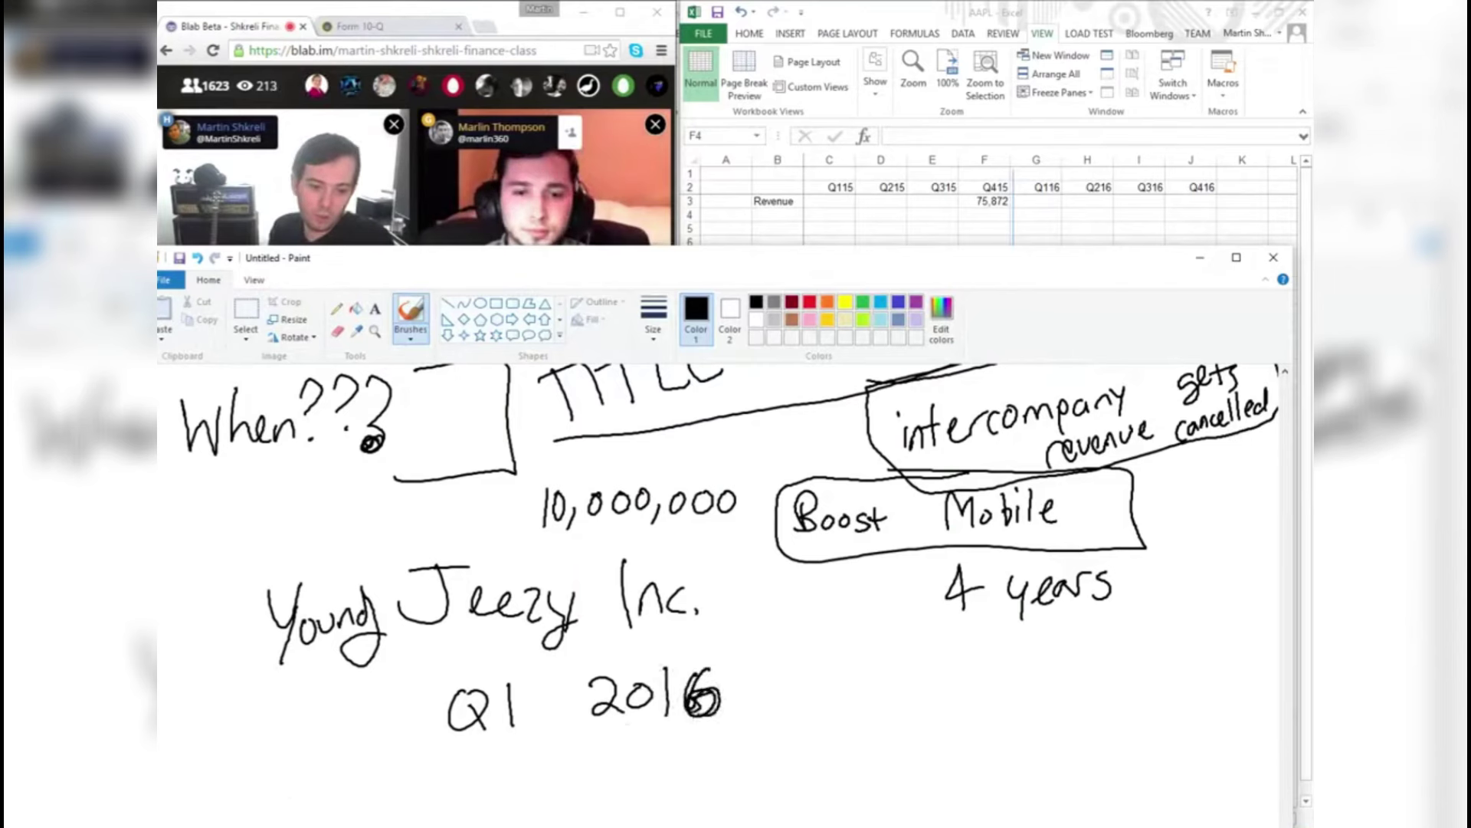
left_click_drag(209, 775, 209, 813)
left_click_drag(208, 765, 242, 811)
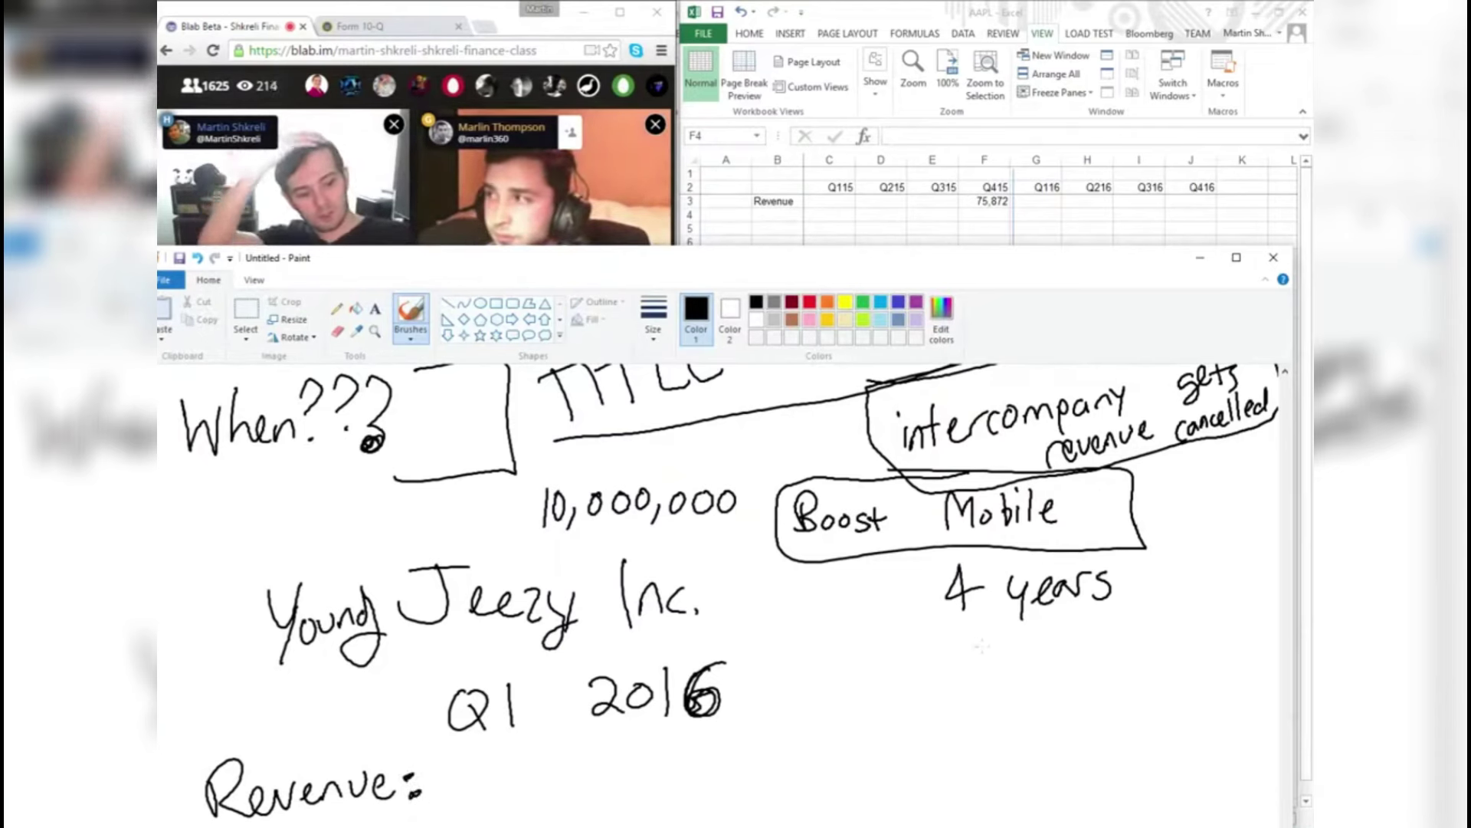
- Handwrite the amounts 10,000,000, 2,500,000 and 750,000 in a column under 4 years
left_click_drag(1082, 637, 1081, 641)
mouse_move(1093, 649)
left_mouse_down()
mouse_move(1088, 660)
mouse_move(1110, 641)
left_mouse_up()
left_click_drag(1122, 641, 1124, 652)
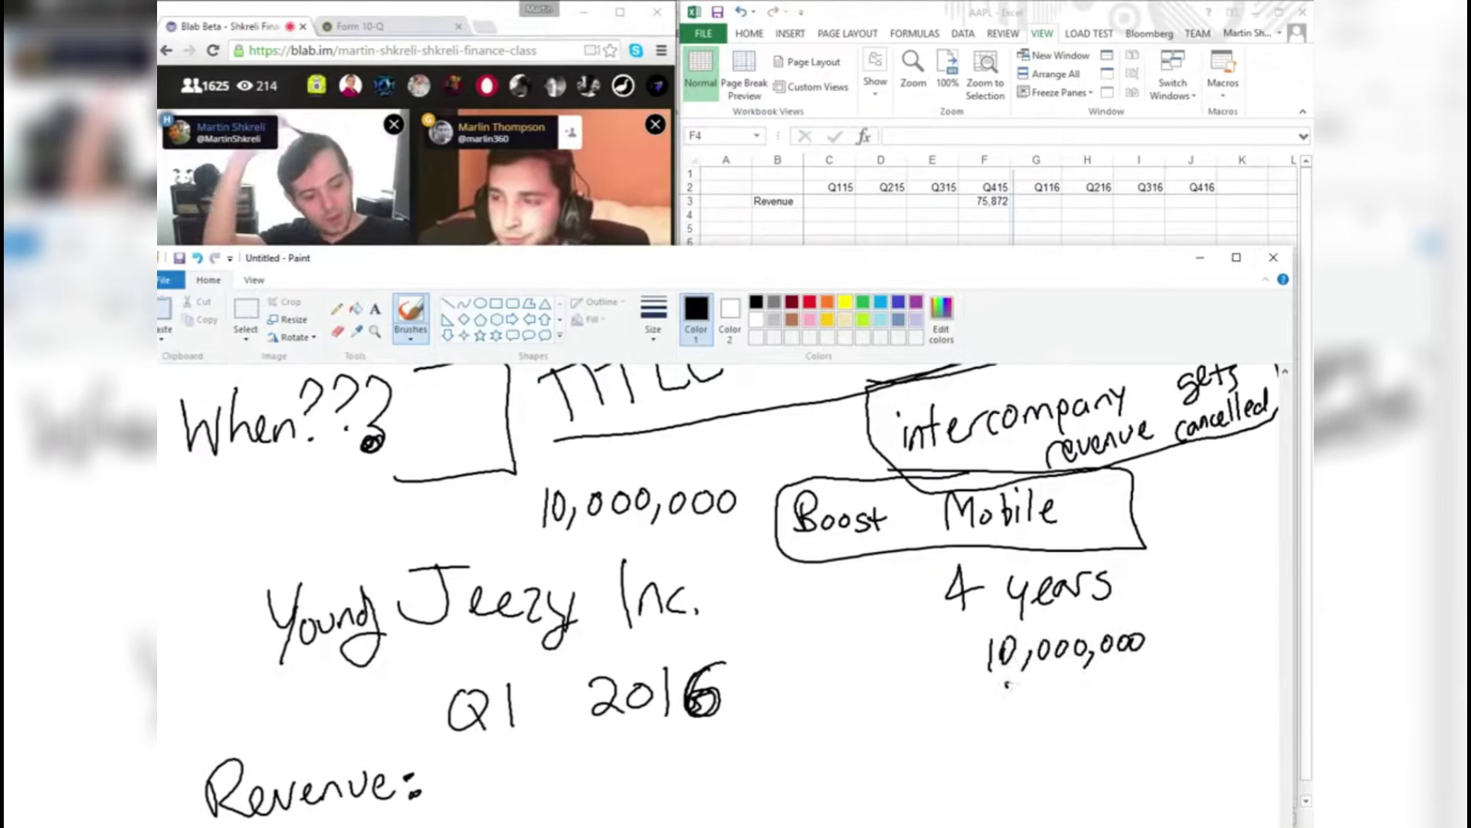
mouse_move(1002, 688)
left_mouse_down()
mouse_move(1022, 705)
mouse_move(1062, 679)
left_mouse_up()
left_click_drag(1078, 675, 1078, 677)
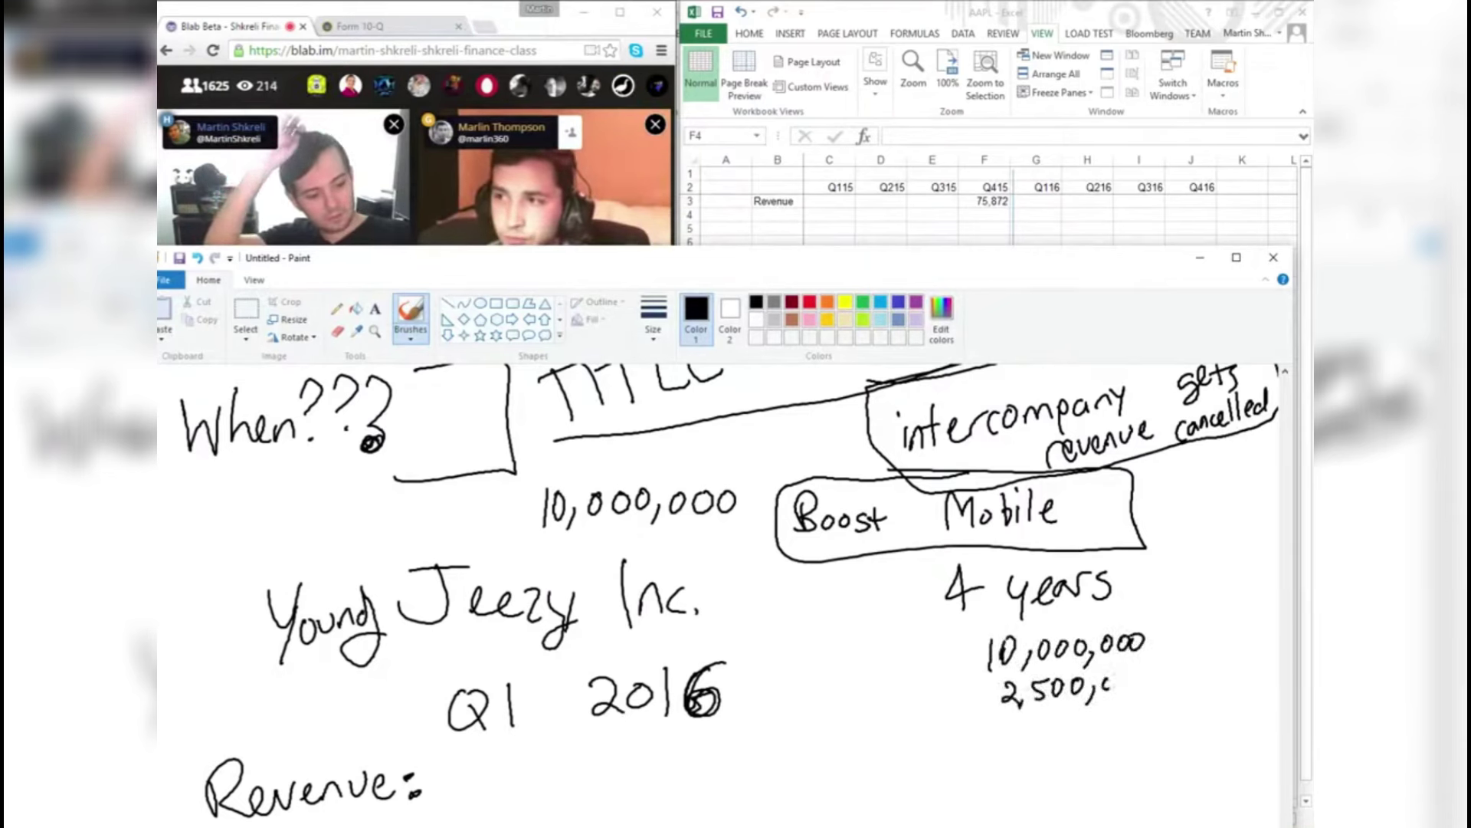
mouse_move(1030, 724)
left_mouse_down()
mouse_move(1058, 721)
mouse_move(1040, 745)
mouse_move(1084, 754)
left_mouse_up()
left_click_drag(1108, 719, 1146, 719)
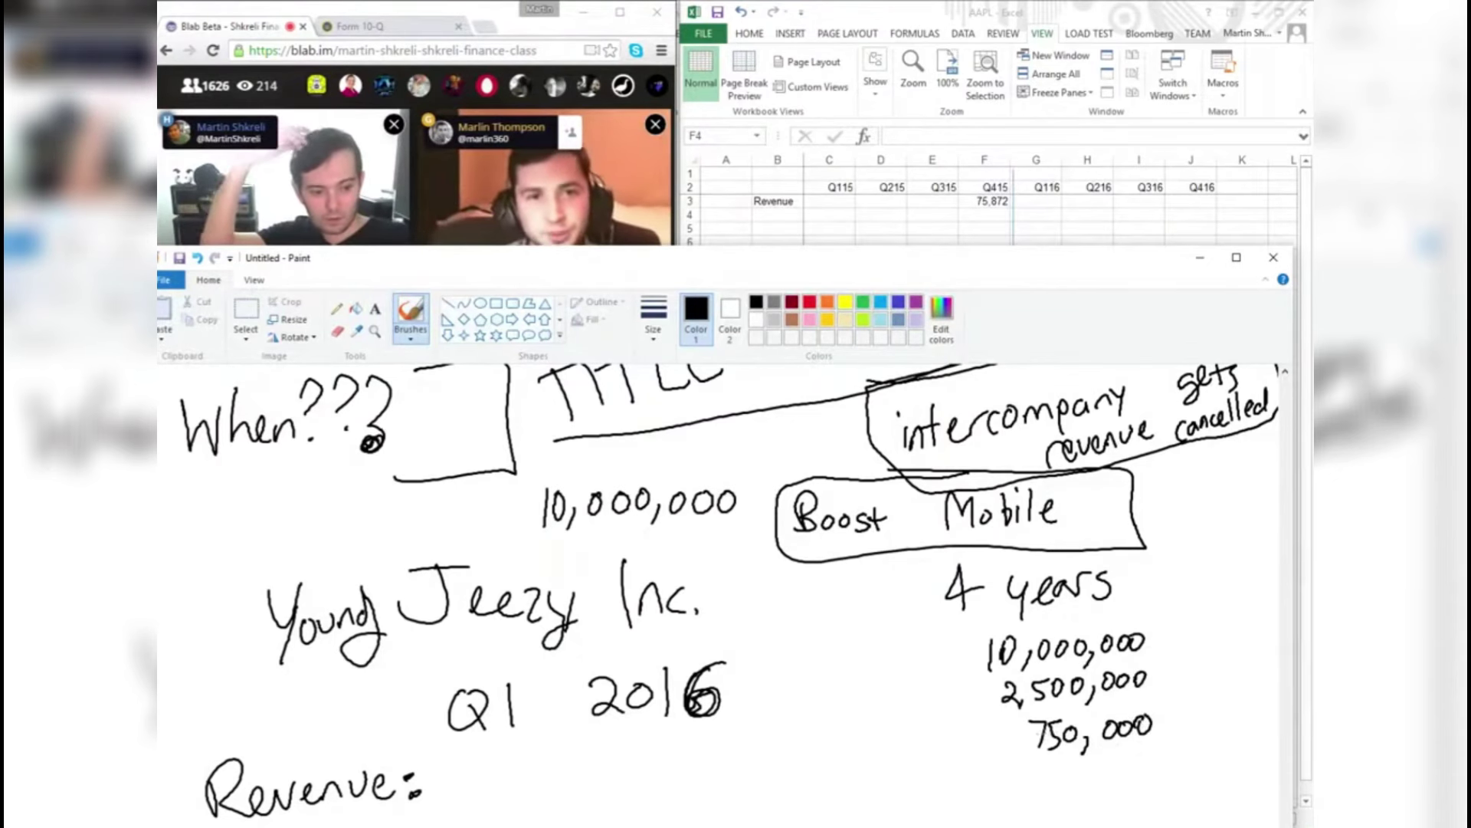
- Handwrite a boxed FASB on the Revenue line and draw a box around the 10,000,000 under 4 years
left_click(550, 126)
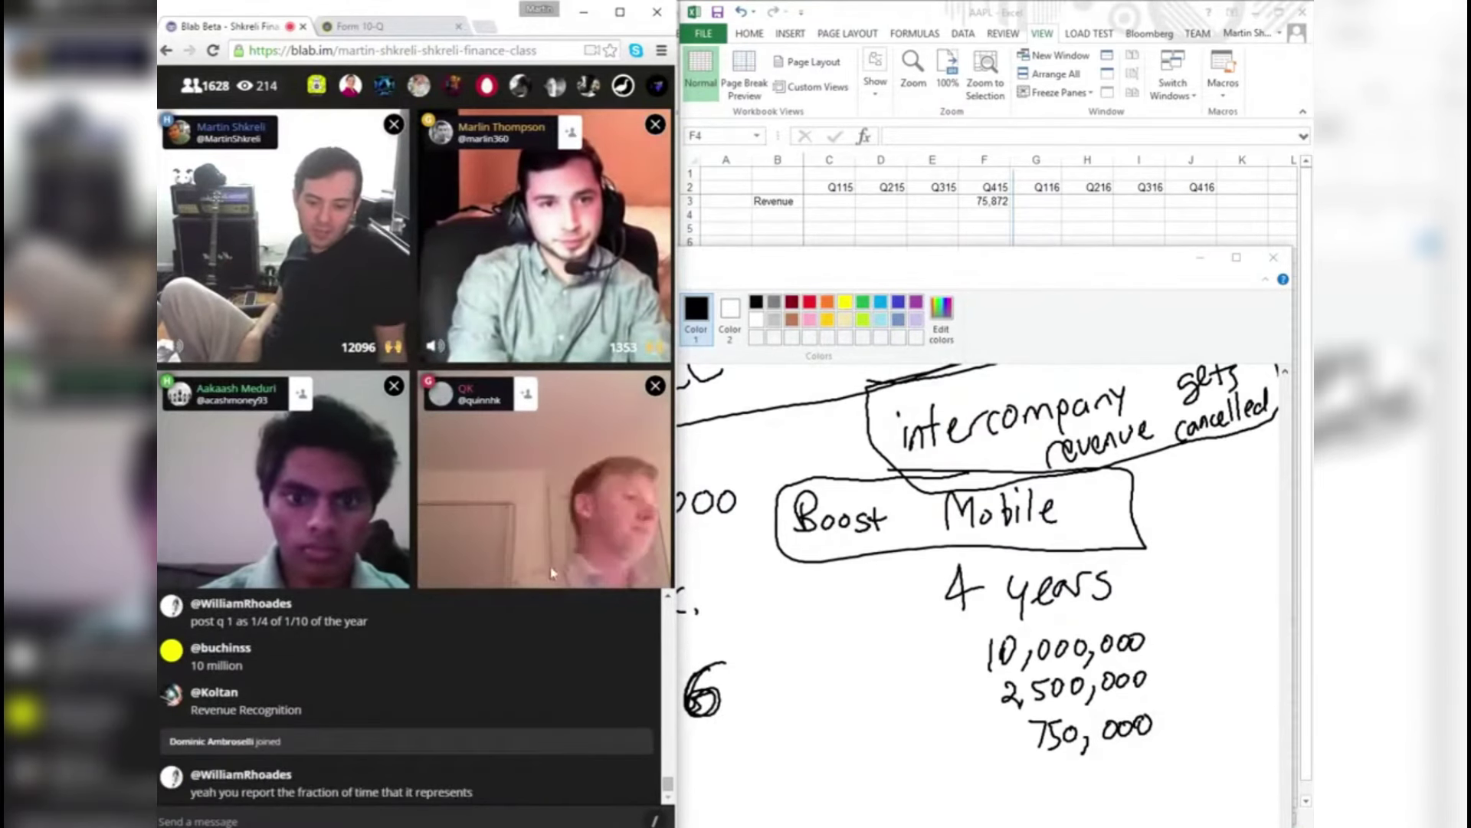
key("alt+Tab")
mouse_move(766, 777)
left_mouse_down()
mouse_move(769, 818)
mouse_move(865, 810)
mouse_move(752, 763)
left_mouse_up()
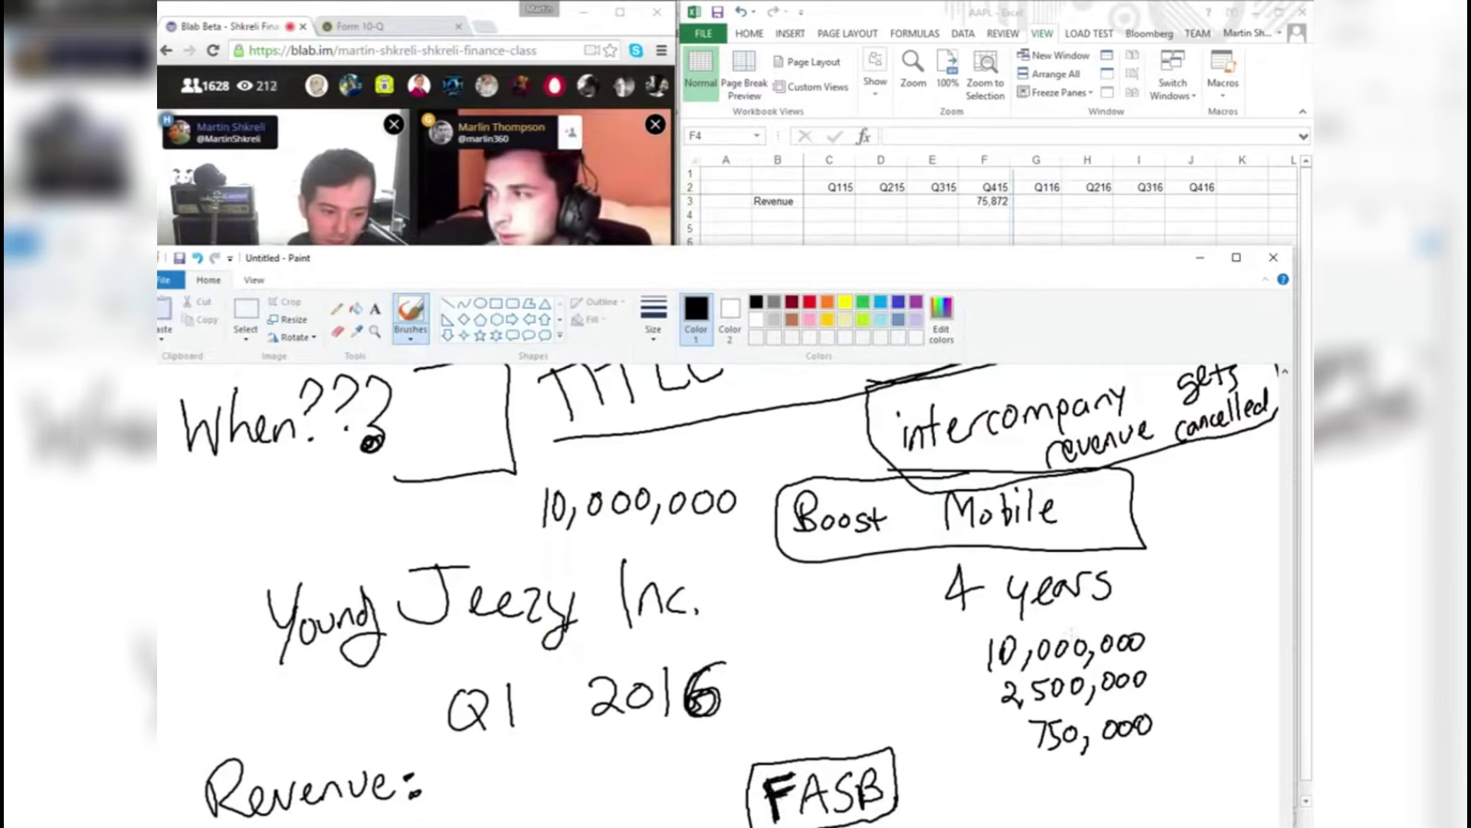
mouse_move(1171, 647)
left_mouse_down()
mouse_move(988, 672)
mouse_move(1166, 610)
left_mouse_up()
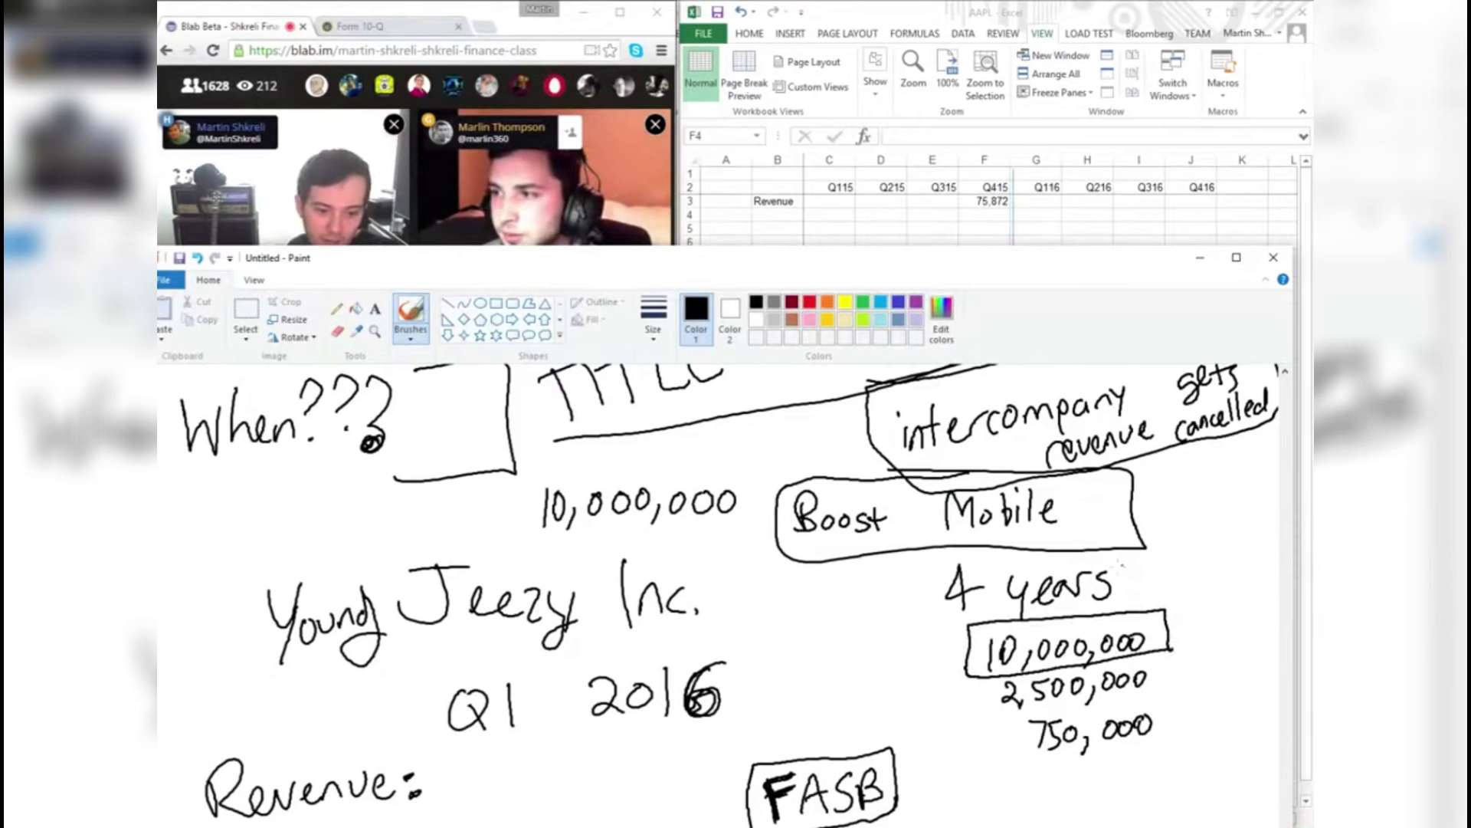
- Handwrite 750,000 as the Q1 2016 revenue with a Q216 heading beside the period, and box 4 years
mouse_move(505, 761)
left_mouse_down()
mouse_move(527, 801)
mouse_move(576, 757)
mouse_move(600, 797)
mouse_move(663, 757)
left_mouse_up()
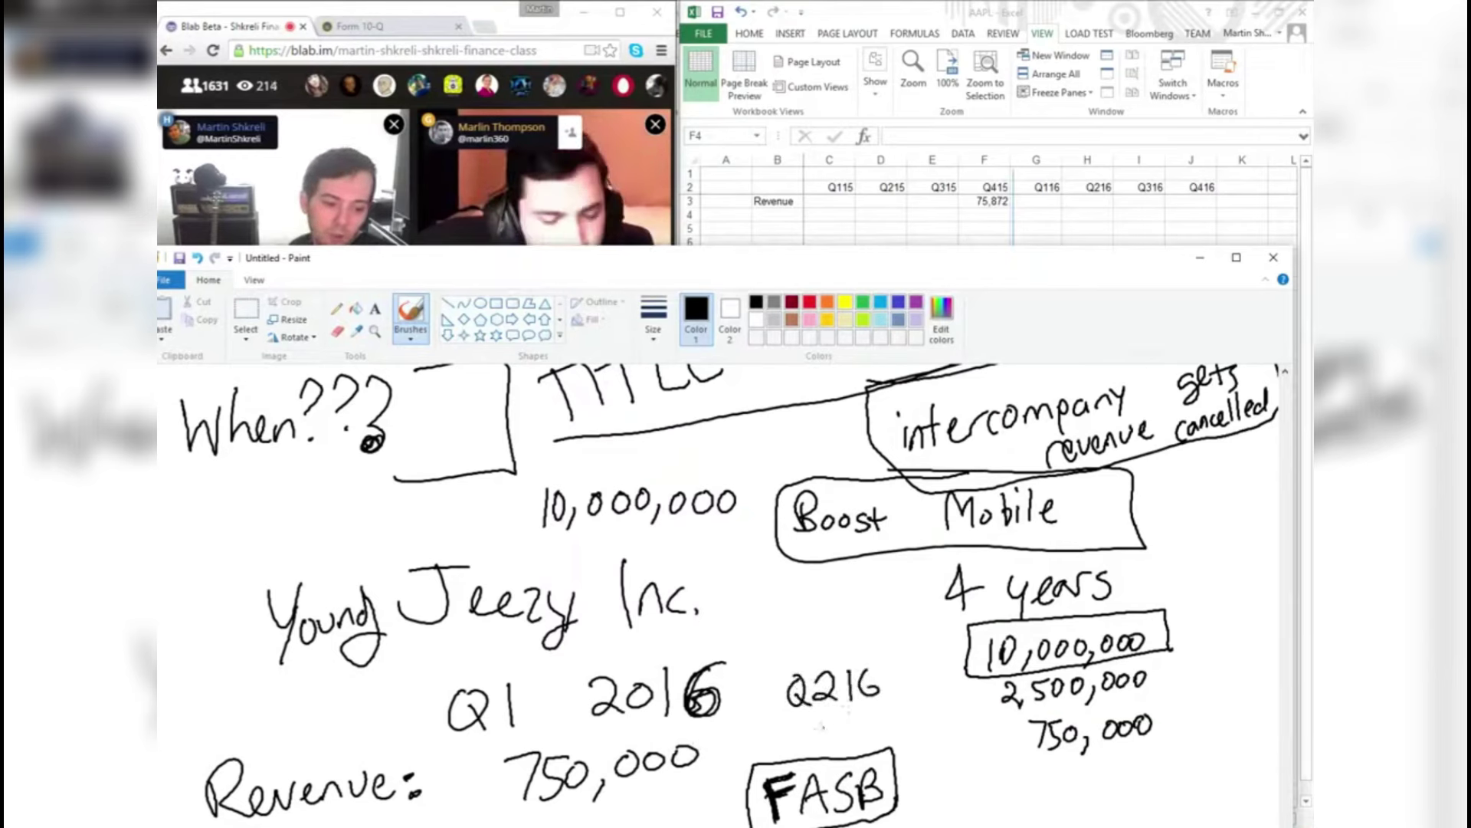
left_click_drag(904, 549, 1058, 619)
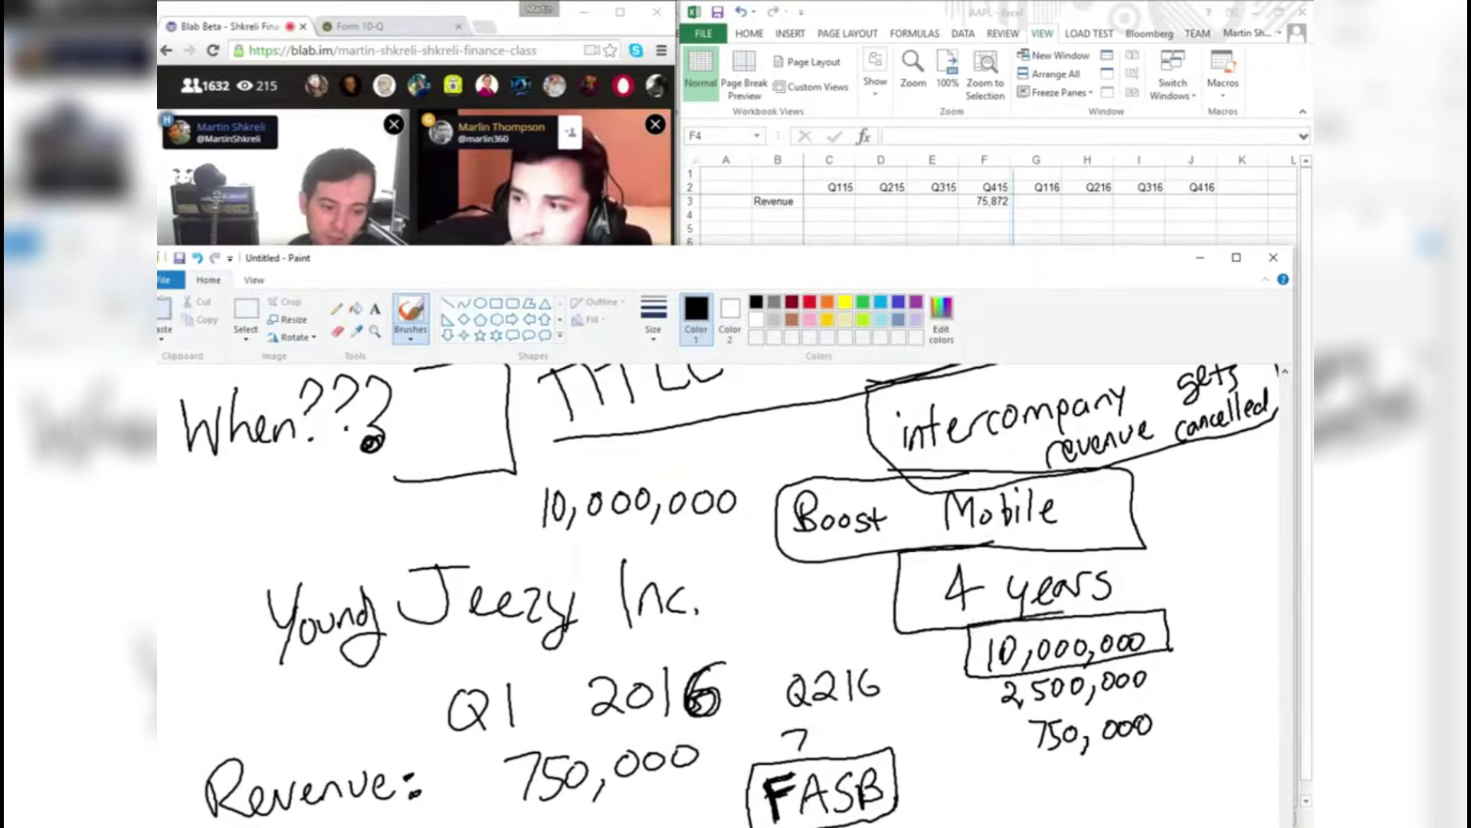
left_click_drag(866, 571, 1085, 541)
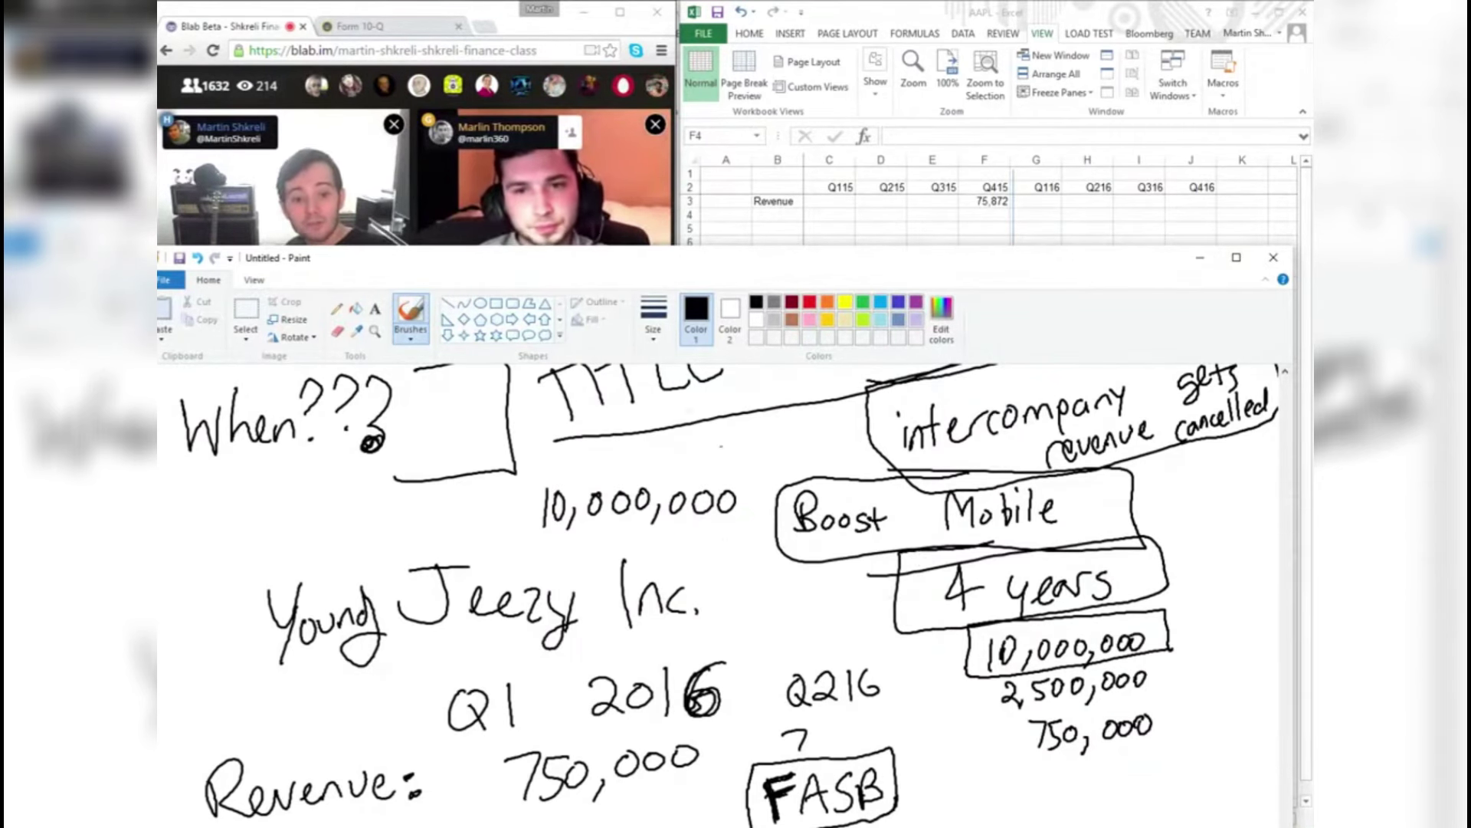
- Complete the handwritten revenue amount 750,000 under the Q216 heading
left_click(540, 243)
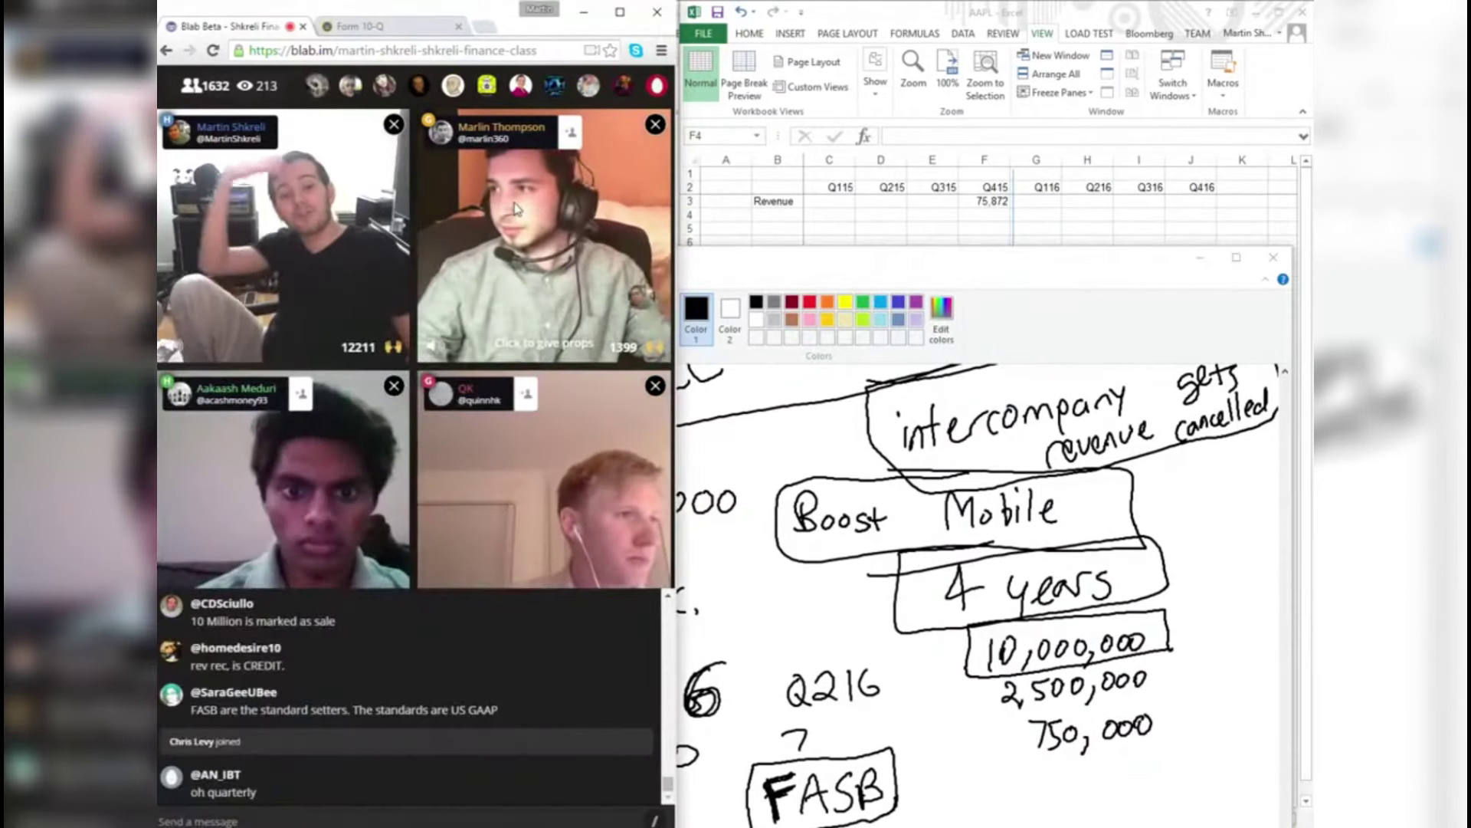
left_click(881, 567)
scroll(884, 565, "down", 4)
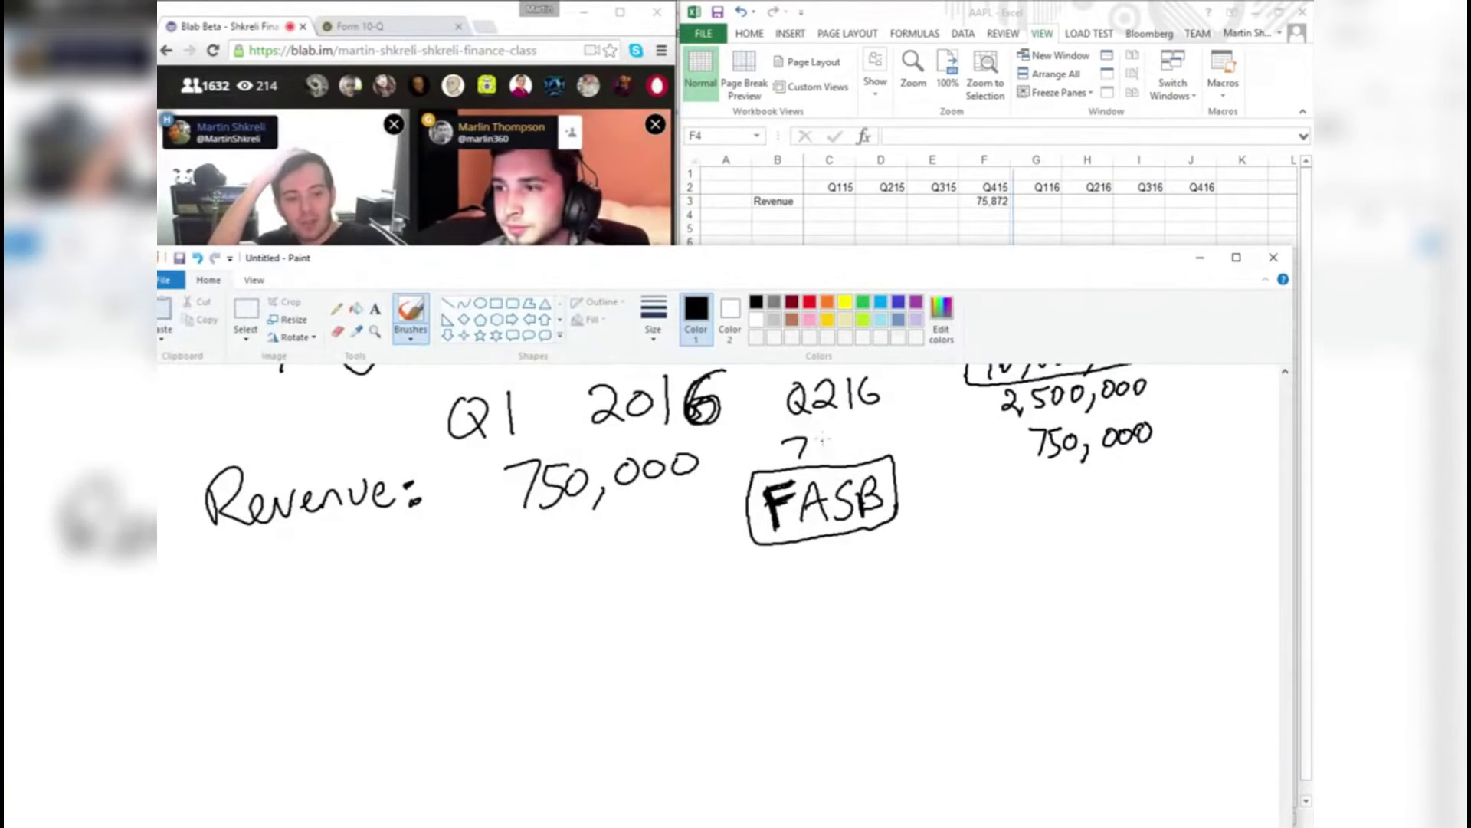
left_click_drag(883, 430, 881, 431)
left_click_drag(906, 429, 905, 430)
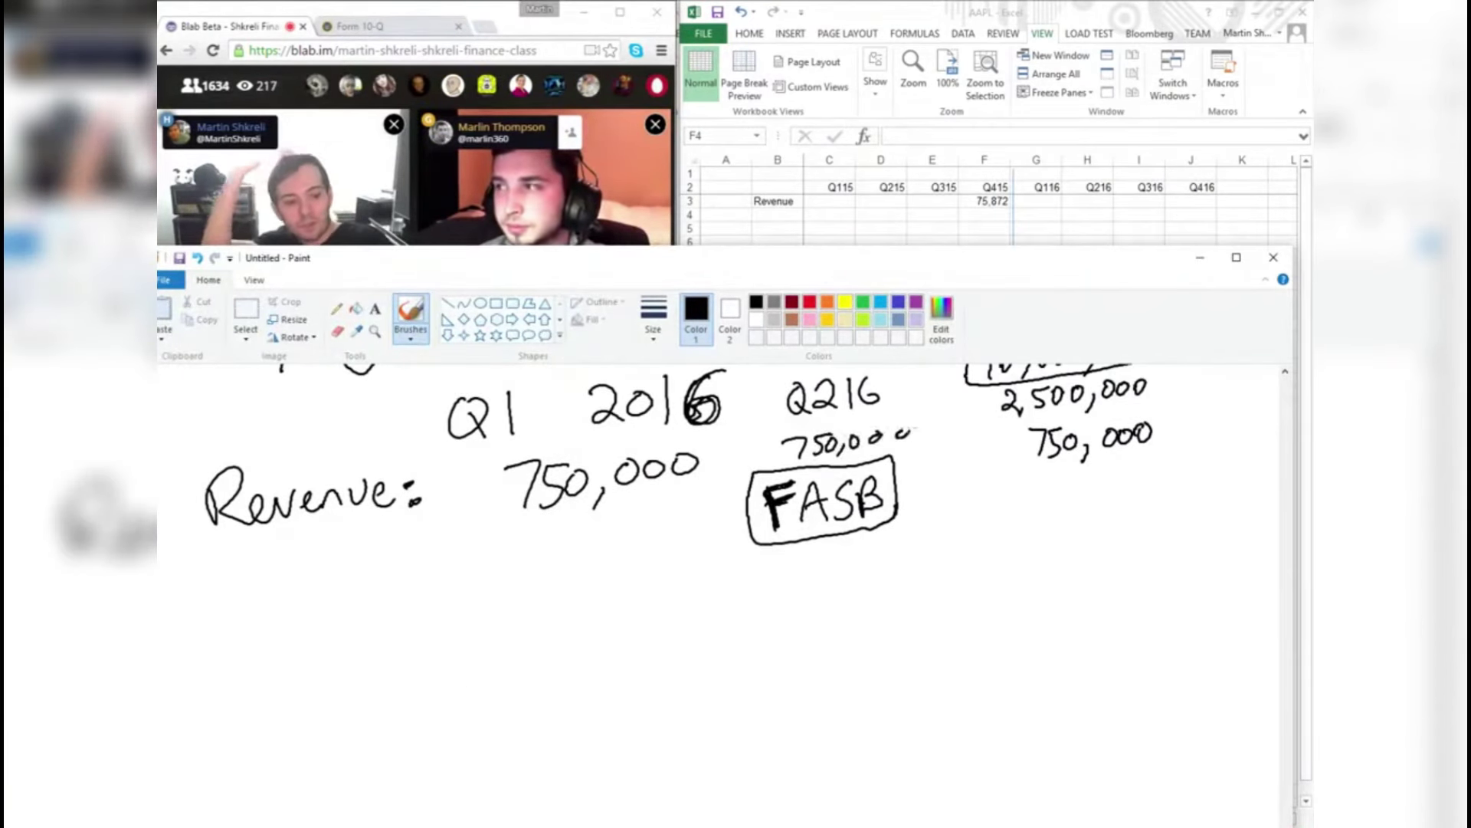
- Handwrite IS above the Revenue line, and an underlined BS heading with a D/R line lower on the canvas
left_click_drag(172, 391, 170, 442)
left_click_drag(201, 408, 184, 442)
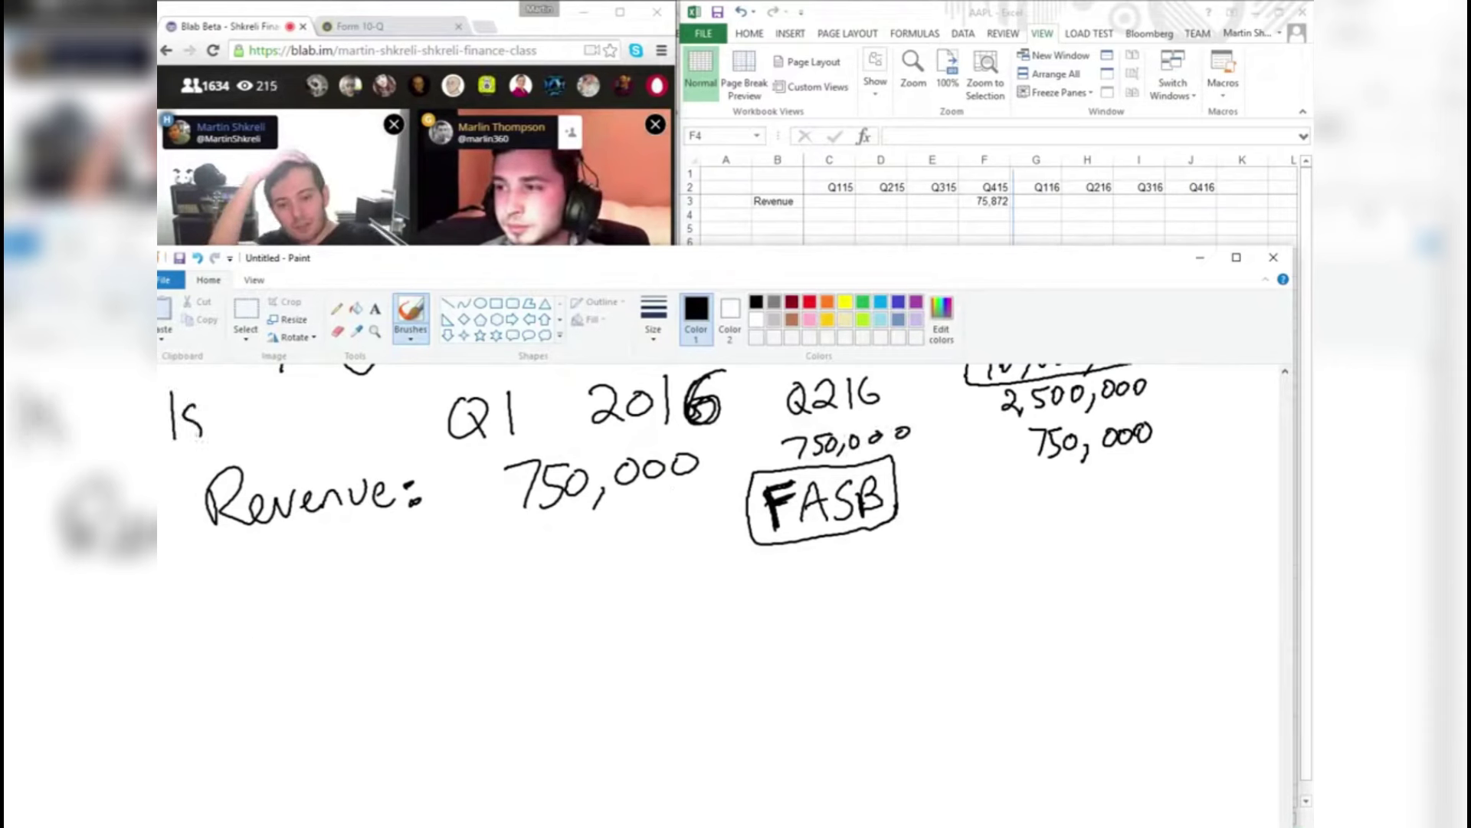
left_click_drag(200, 648, 196, 686)
left_click_drag(198, 644, 198, 686)
left_click_drag(251, 642, 221, 680)
mouse_move(173, 697)
left_mouse_down()
mouse_move(270, 686)
mouse_move(319, 708)
mouse_move(320, 739)
left_mouse_up()
left_click_drag(322, 693, 322, 737)
left_click_drag(366, 677, 356, 739)
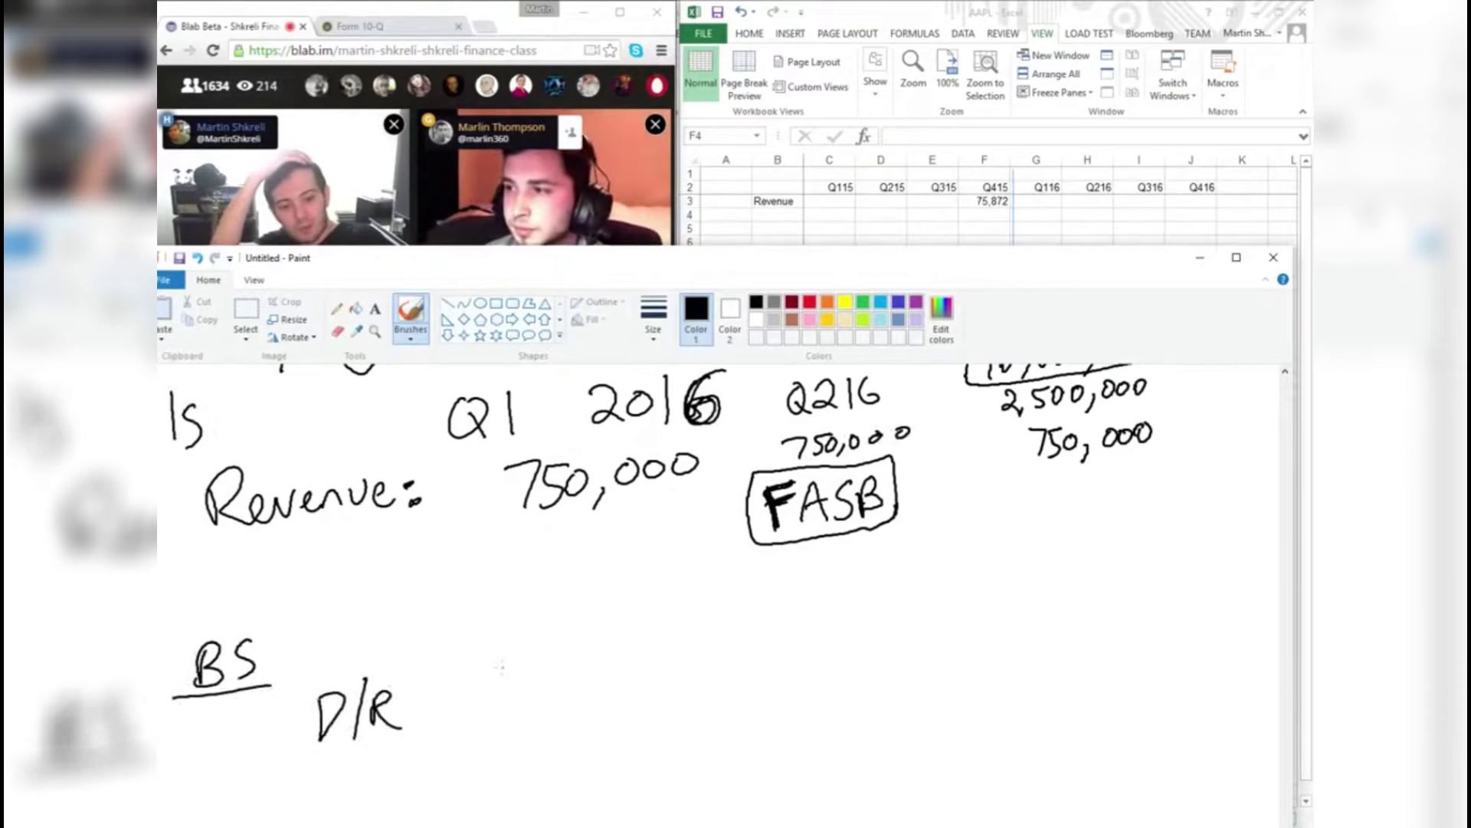
- Handwrite 9,250,000 beside D/R and draw a box around it
mouse_move(574, 658)
left_mouse_down()
mouse_move(563, 688)
mouse_move(590, 667)
left_mouse_up()
left_click_drag(605, 685, 601, 695)
left_click_drag(623, 663, 641, 664)
mouse_move(663, 661)
left_mouse_down()
mouse_move(463, 640)
mouse_move(719, 675)
mouse_move(714, 627)
left_mouse_up()
- Handwrite a Cash line with 10,000,000 below D/R and draw an arrow out of the boxed 9,250,000
mouse_move(351, 782)
left_mouse_down()
mouse_move(338, 820)
mouse_move(431, 812)
left_mouse_up()
mouse_move(495, 766)
left_mouse_down()
mouse_move(496, 801)
mouse_move(514, 766)
left_mouse_up()
left_click_drag(531, 793, 551, 766)
left_click_drag(573, 763, 594, 760)
left_click_drag(609, 775, 627, 759)
left_click_drag(652, 757, 655, 780)
left_click_drag(683, 759, 680, 784)
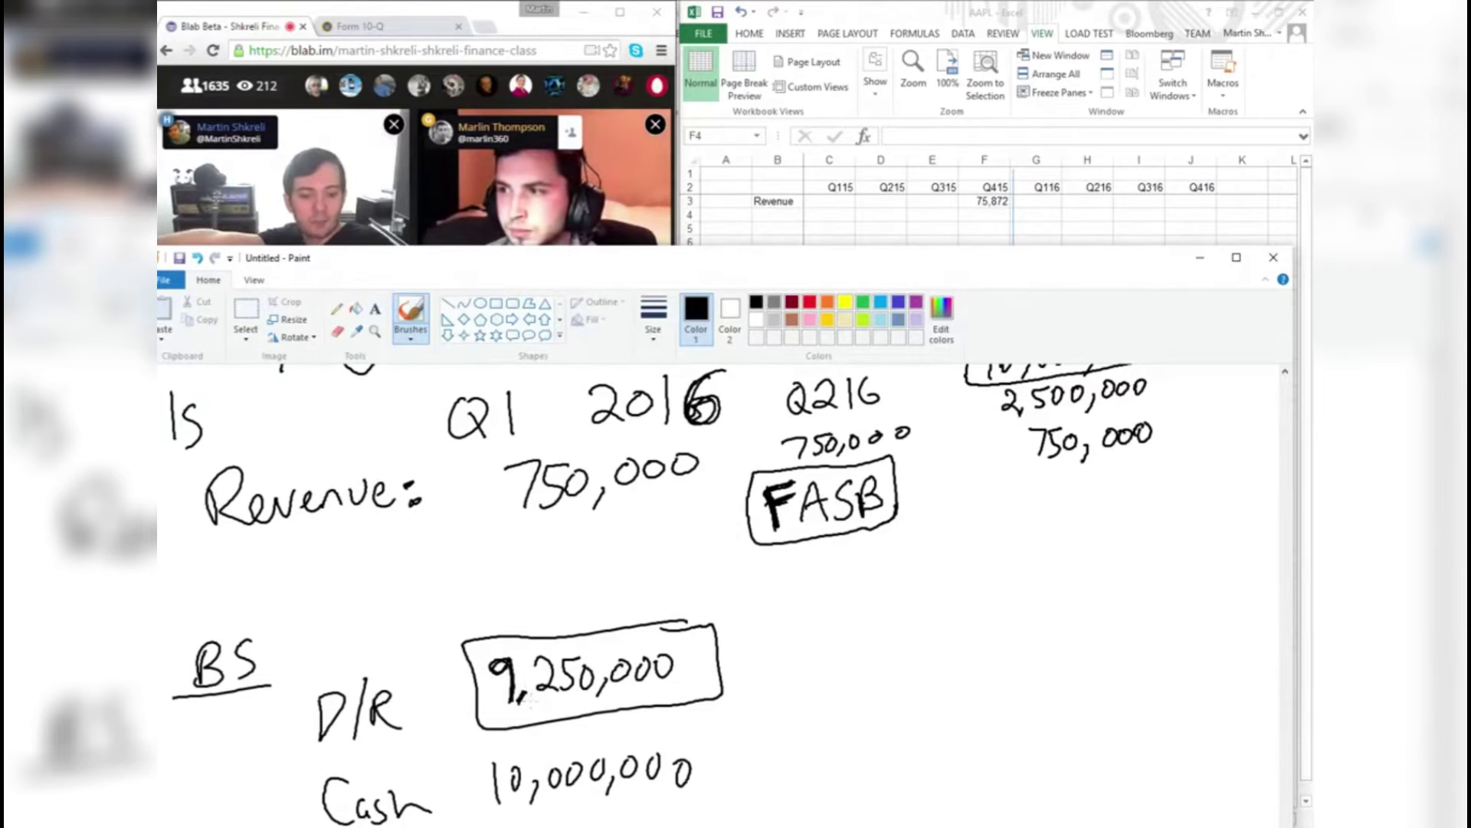
scroll(659, 740, "up", 2)
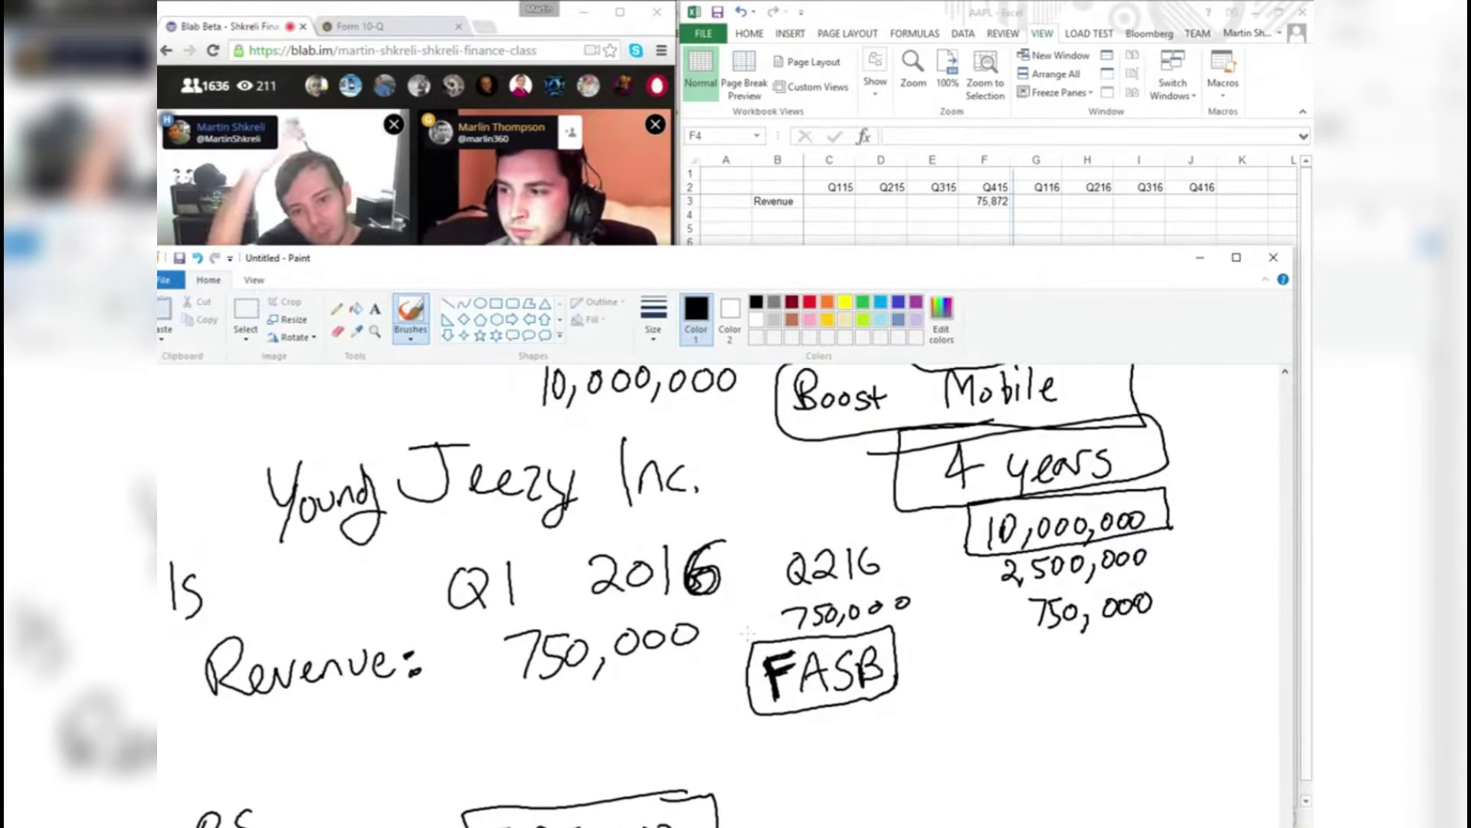
scroll(732, 590, "down", 2)
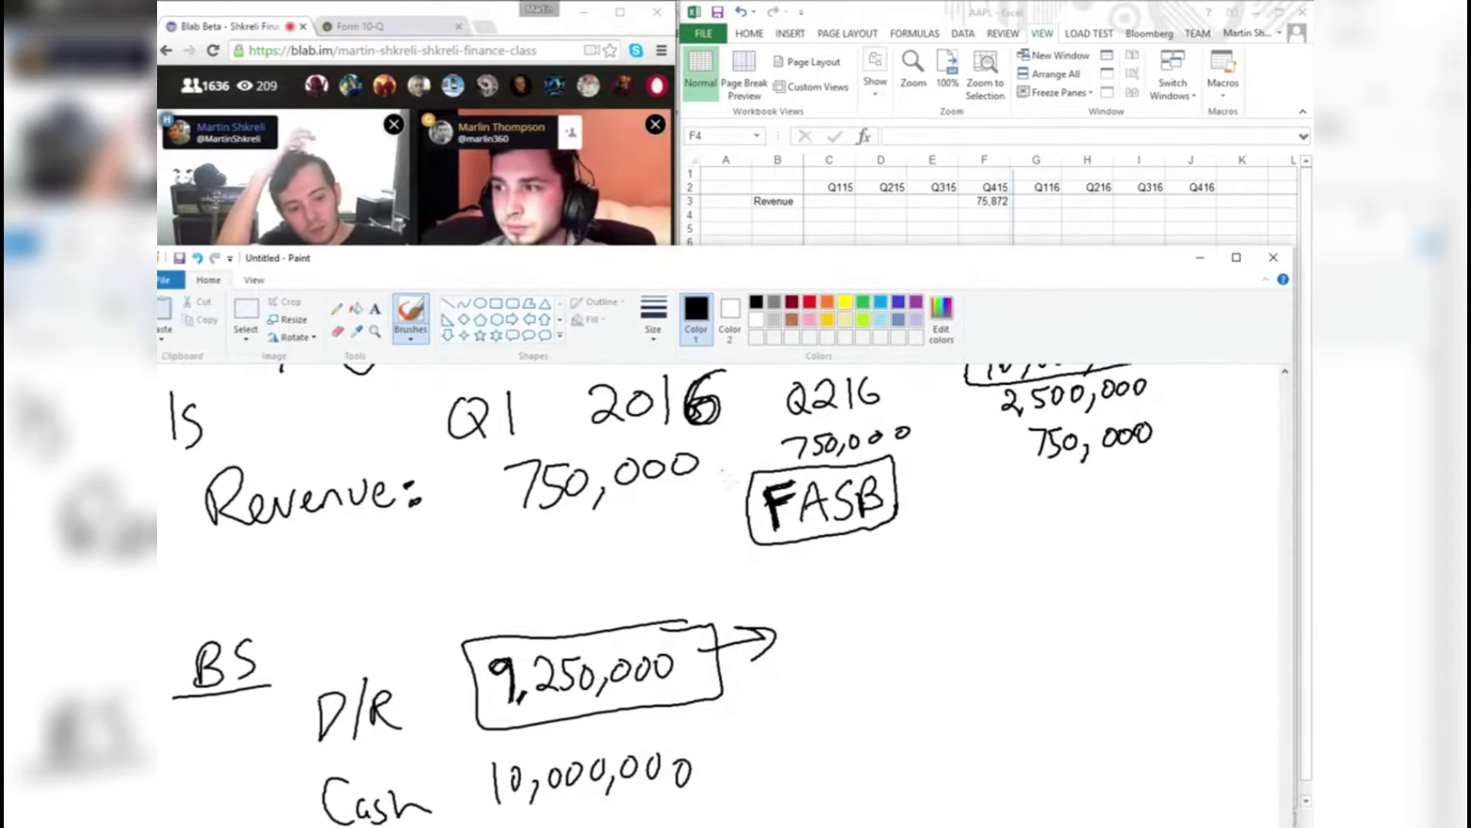
scroll(721, 594, "up", 5)
scroll(720, 594, "up", 6)
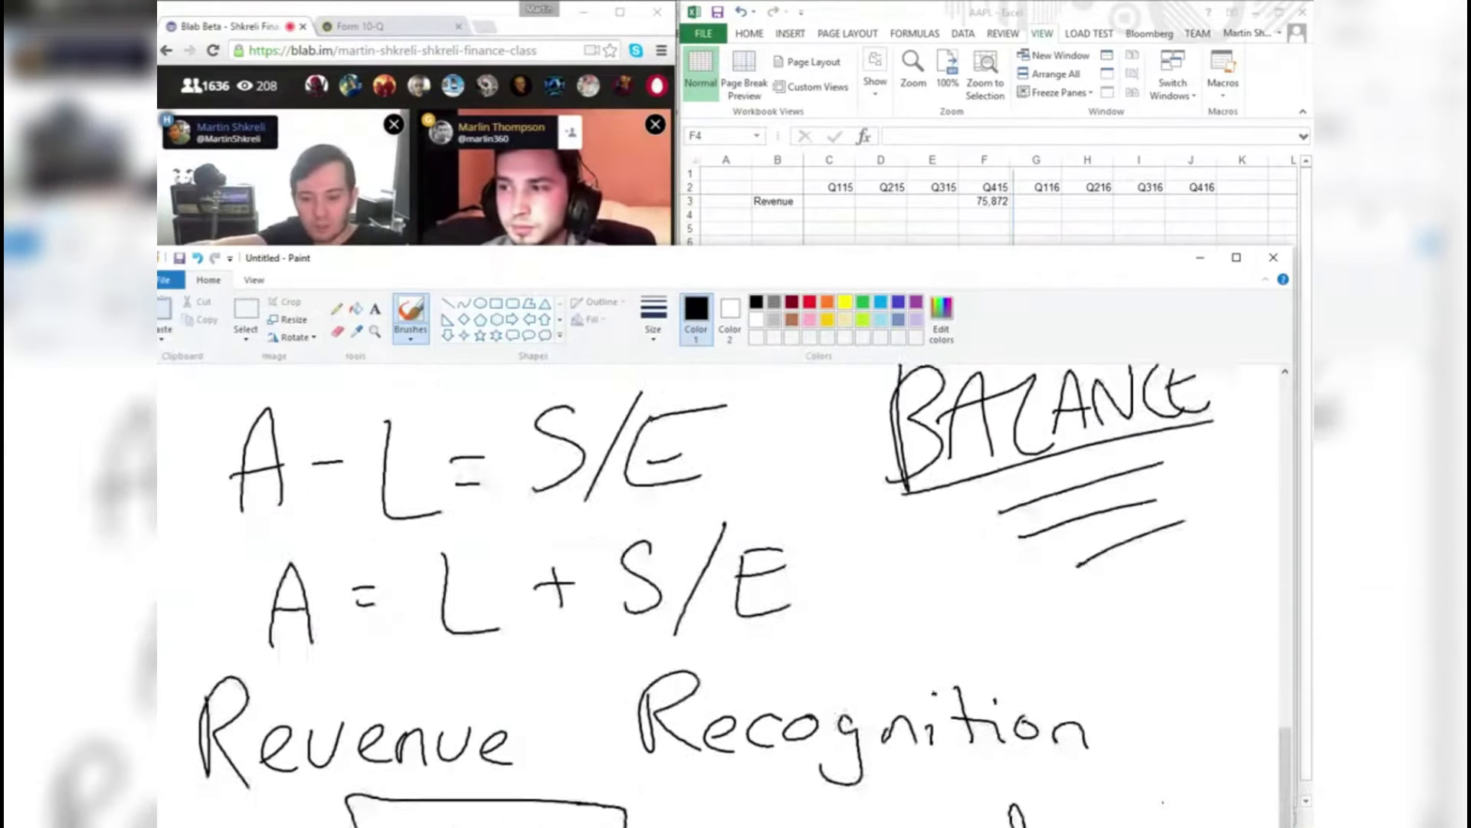
scroll(720, 594, "up", 10)
scroll(720, 594, "down", 20)
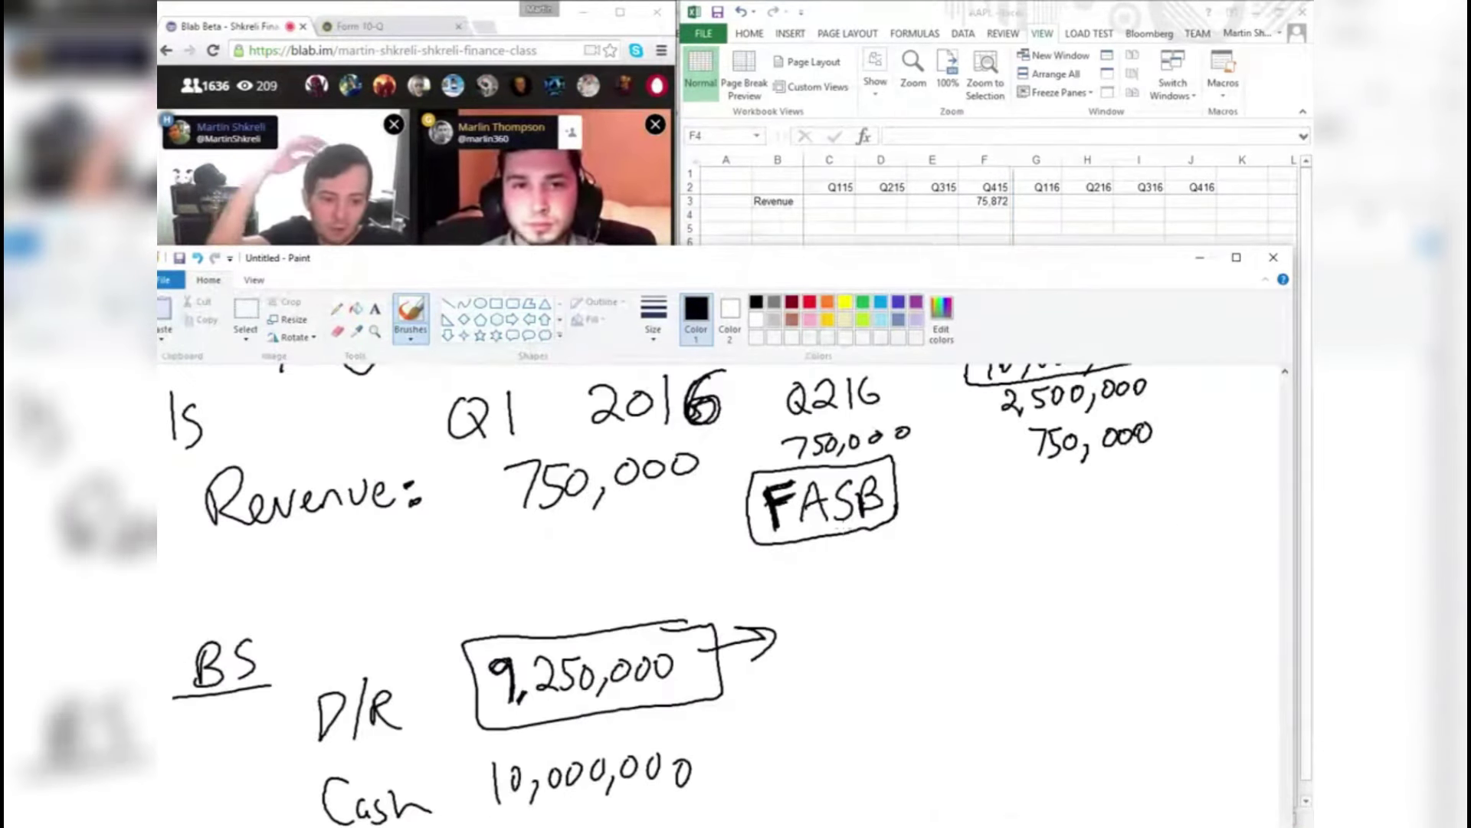
key("super+Down")
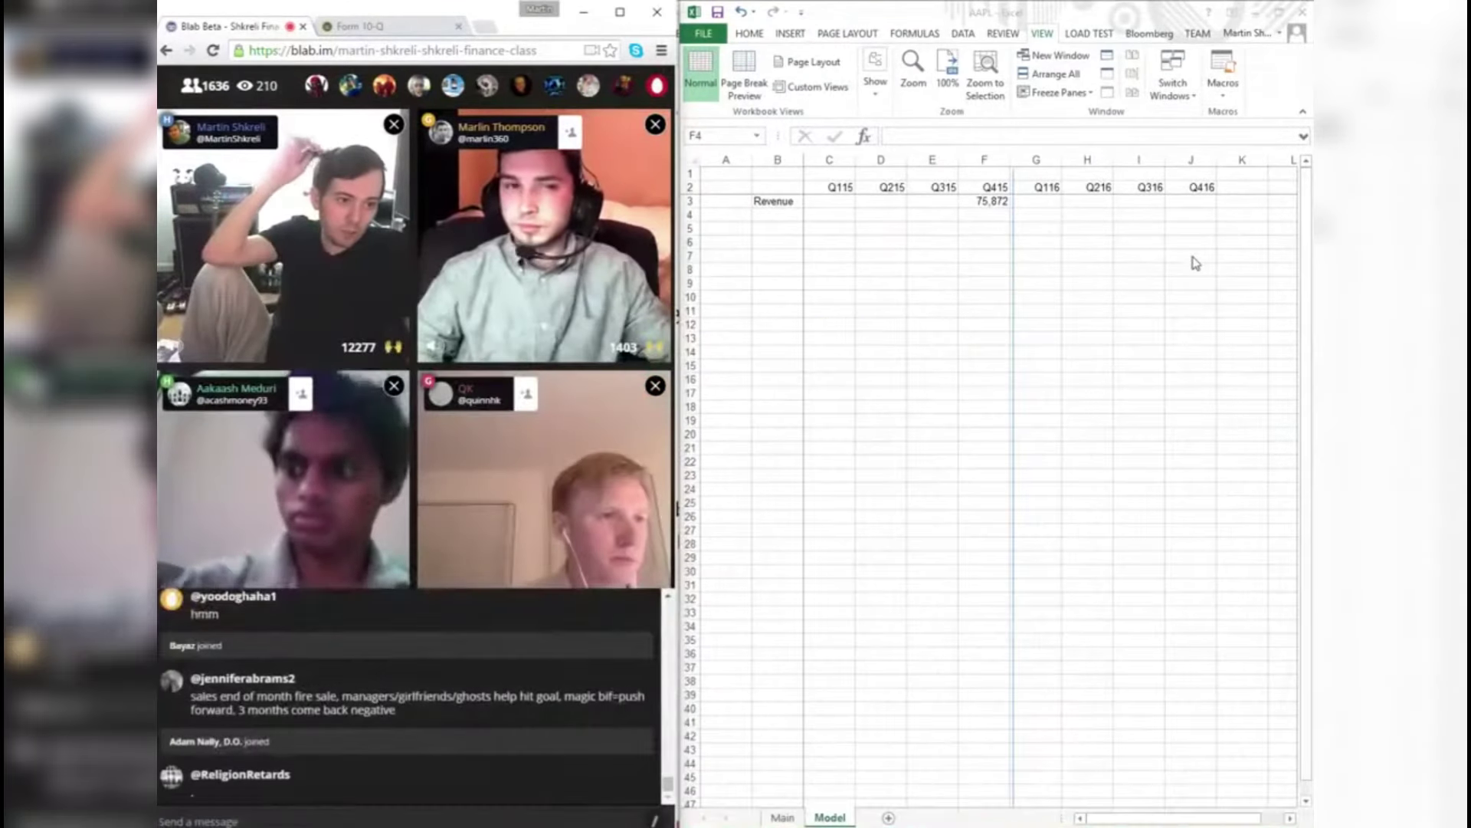
left_click(885, 243)
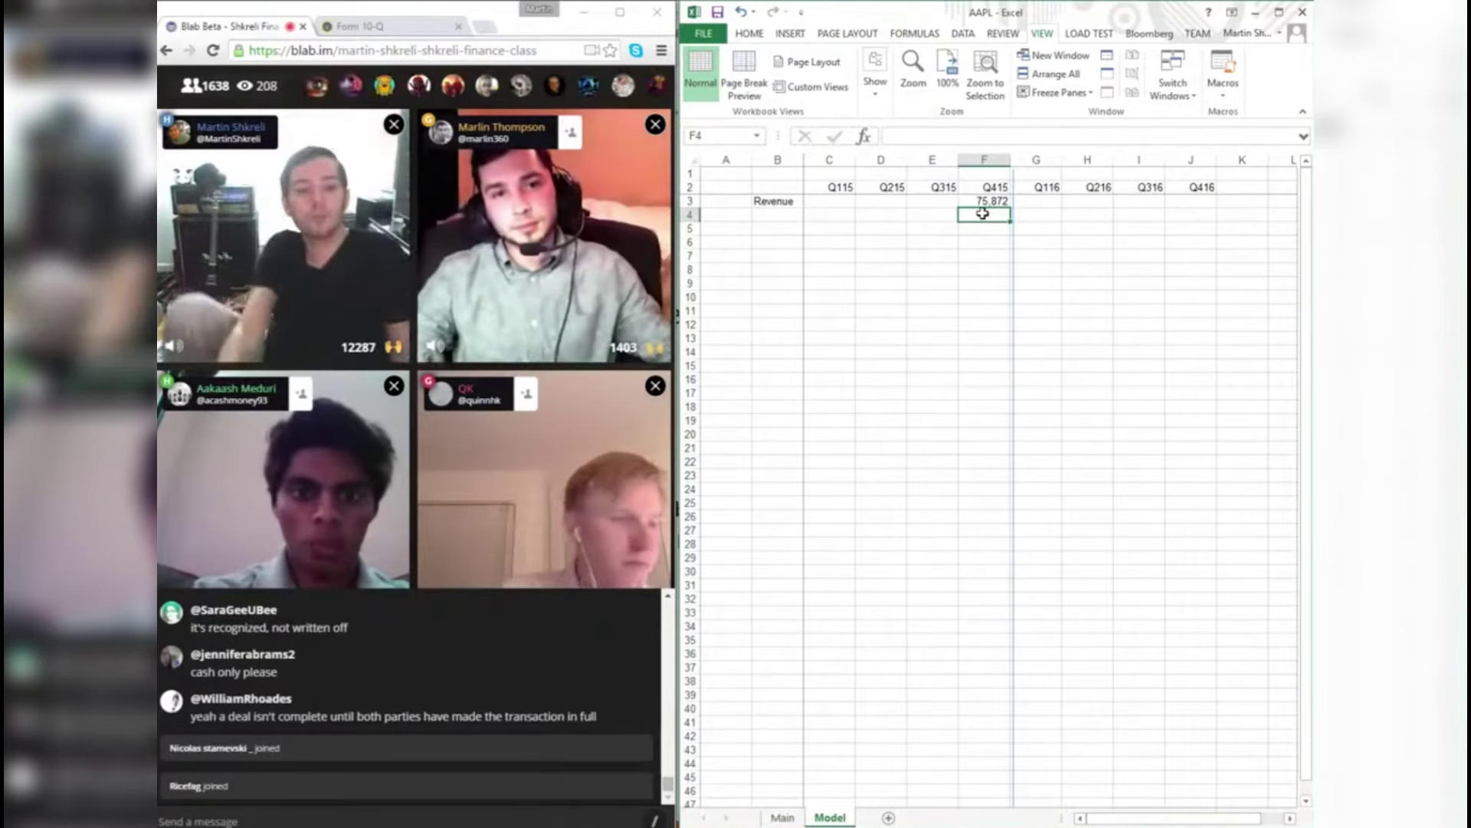
key("alt+Tab")
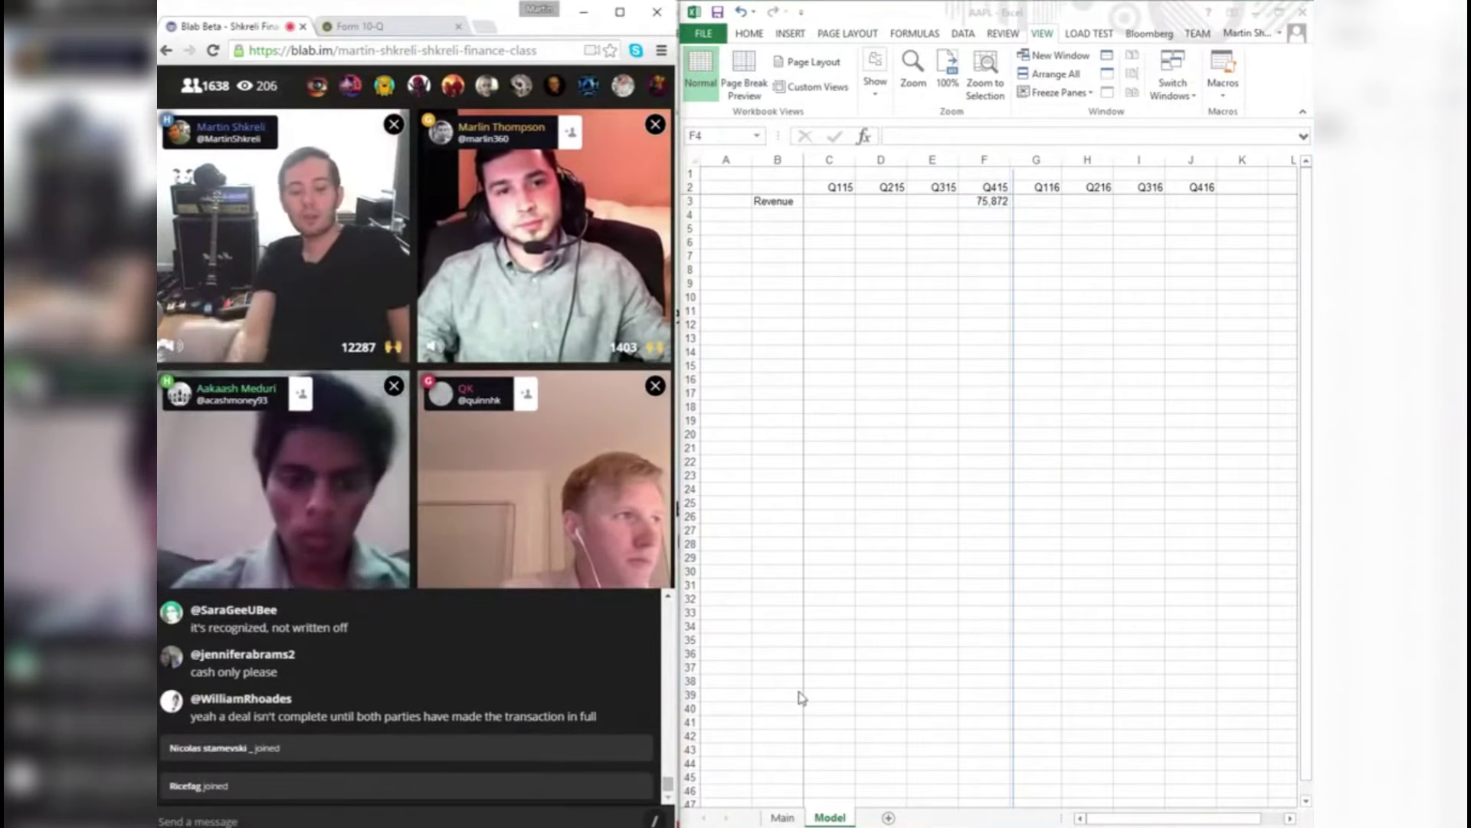
key("alt+Tab")
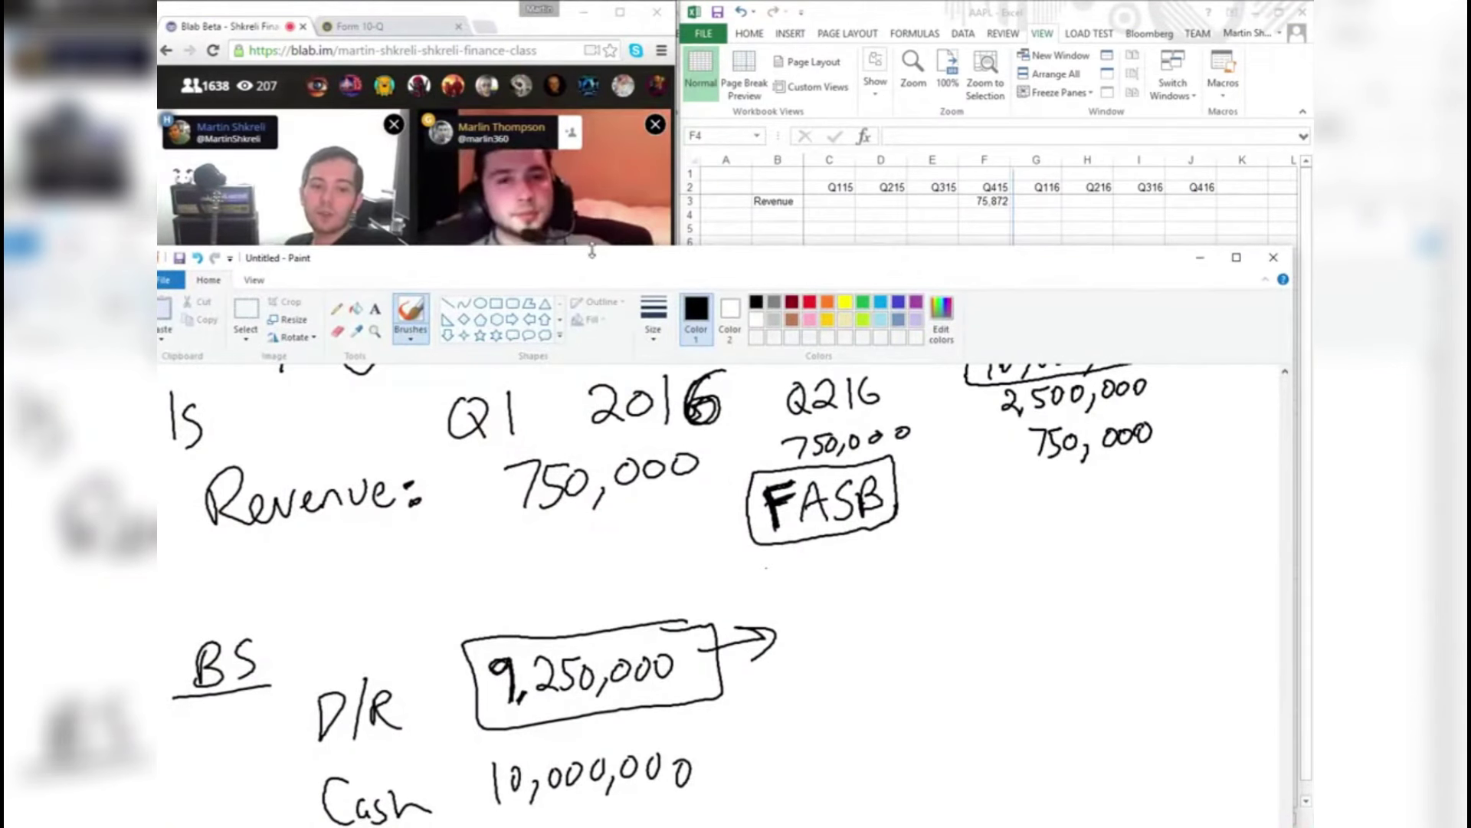
- Lower the Paint window's upper edge to uncover more of the Excel sheet, and label cell B4 COGS
mouse_move(592, 249)
left_mouse_down()
mouse_move(615, 307)
mouse_move(609, 475)
mouse_move(599, 361)
mouse_move(601, 373)
left_mouse_up()
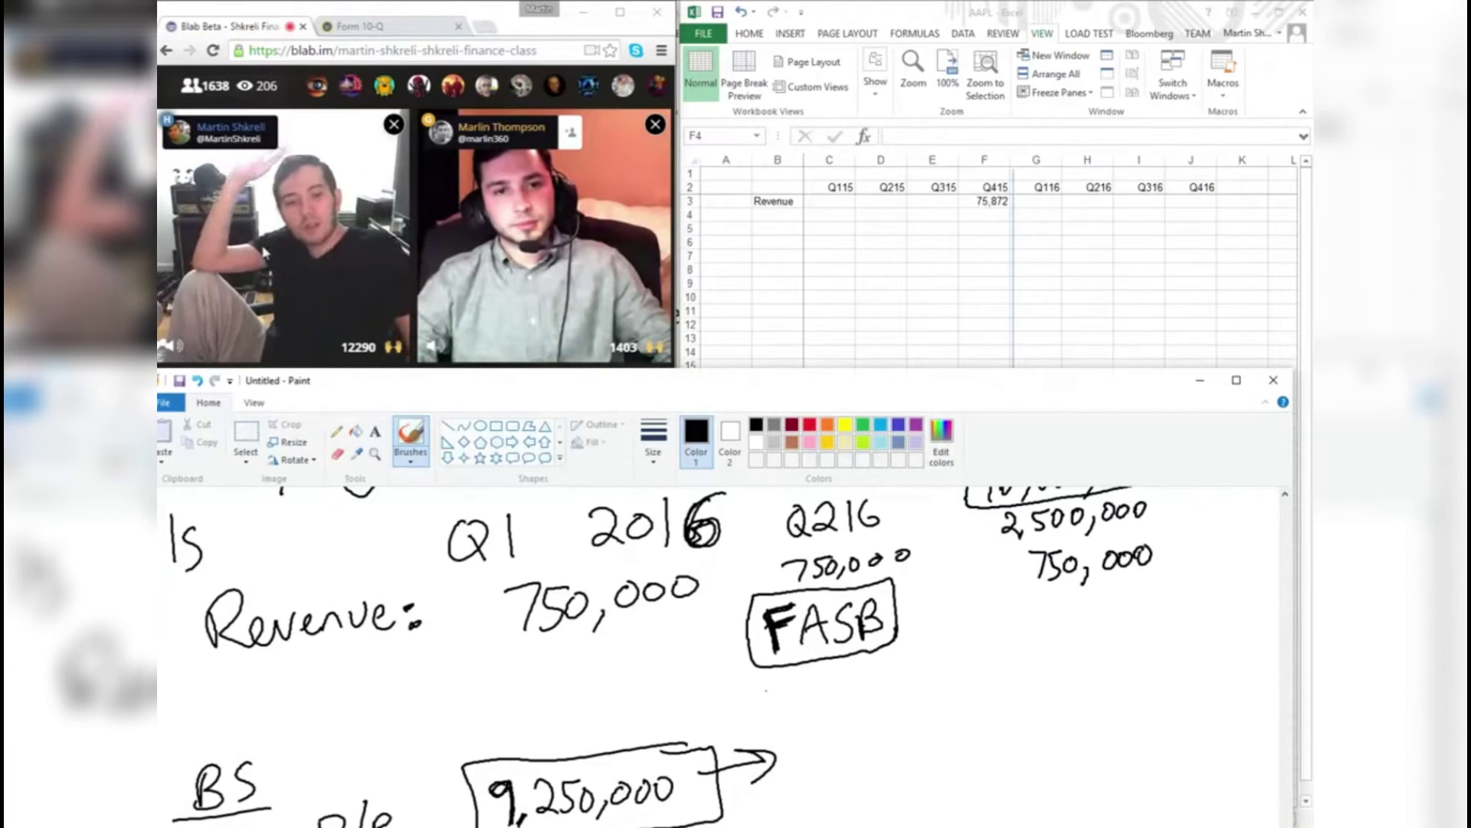
left_click(771, 221)
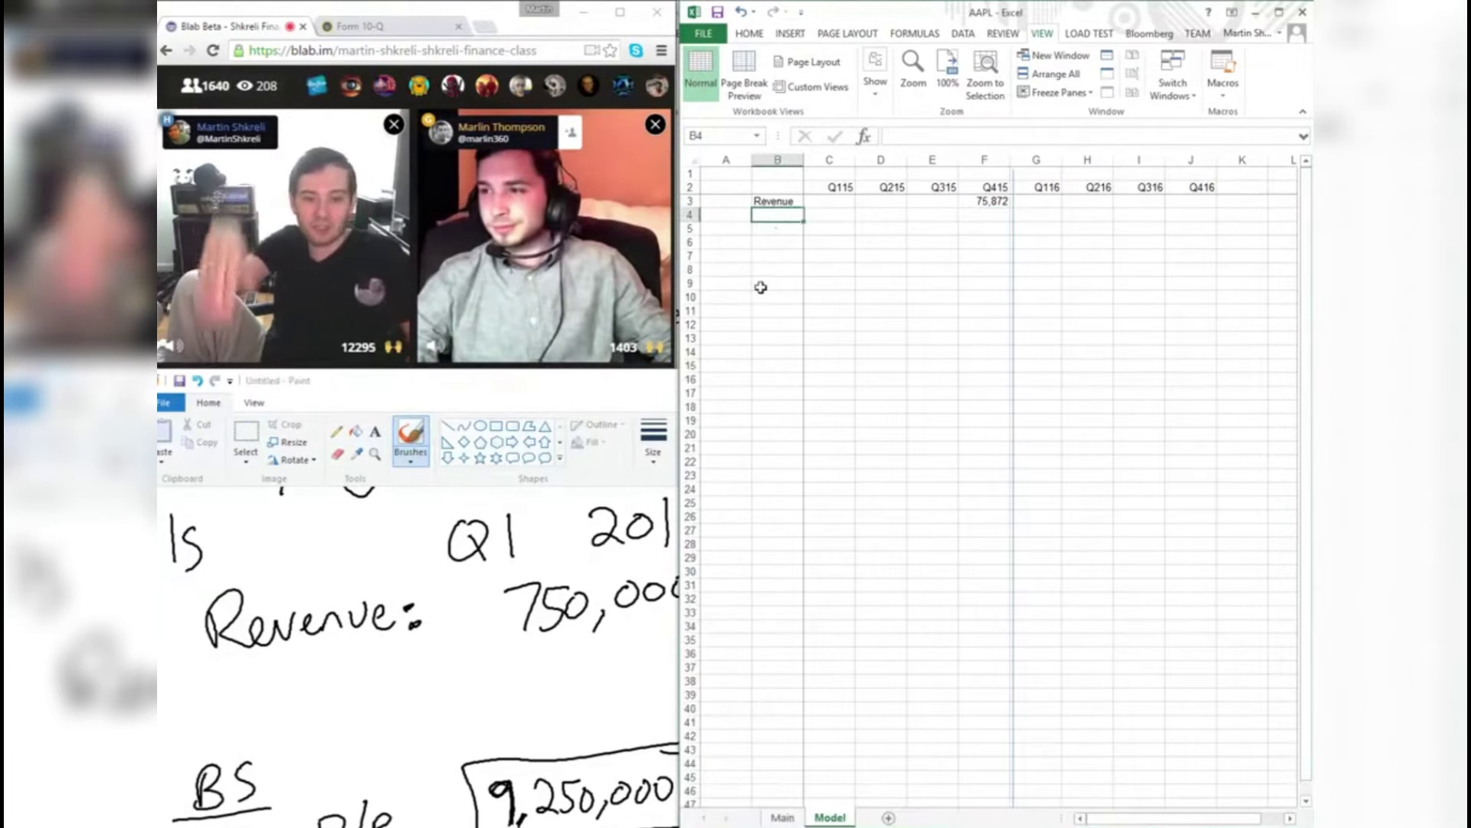
type("COGS")
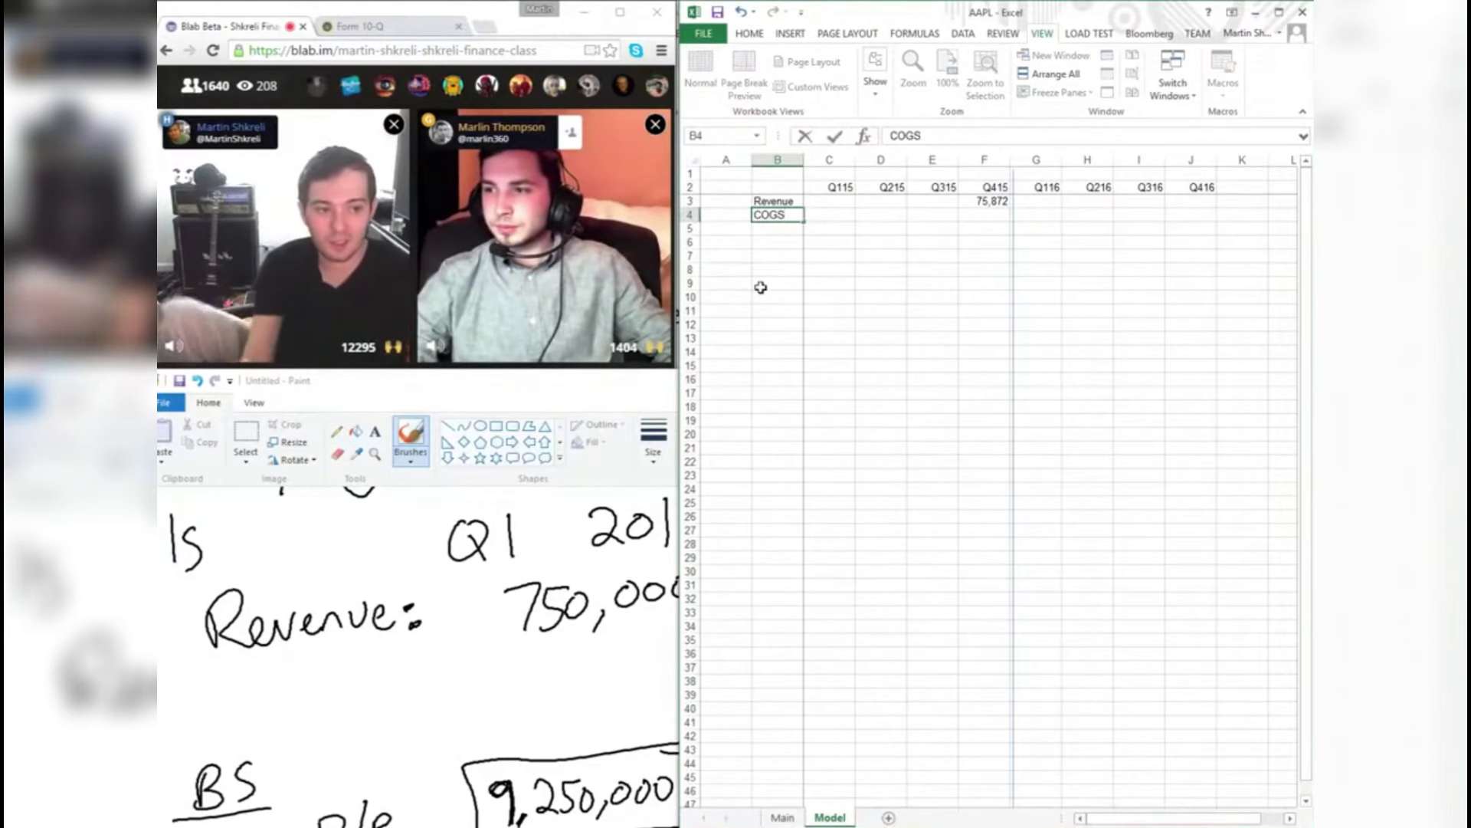
key("ctrl+Return")
- Bring up Apple's Form 10-Q in the browser and enter its latest cost of sales, 45449, as the Q415 COGS in F4
key("Right")
key("Right")
key("Right")
key("Right")
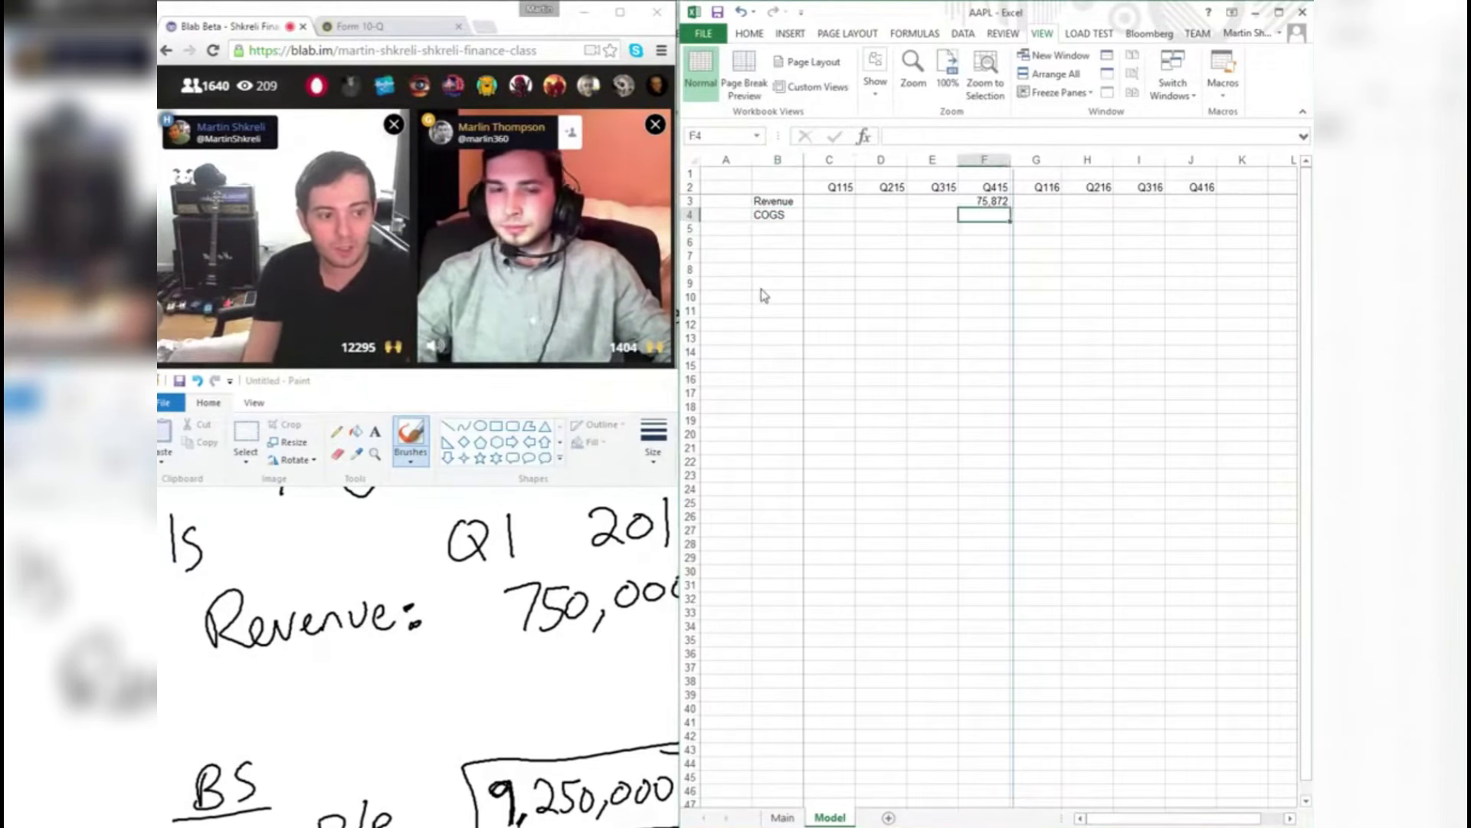
key("alt+Tab")
key("alt+Tab")
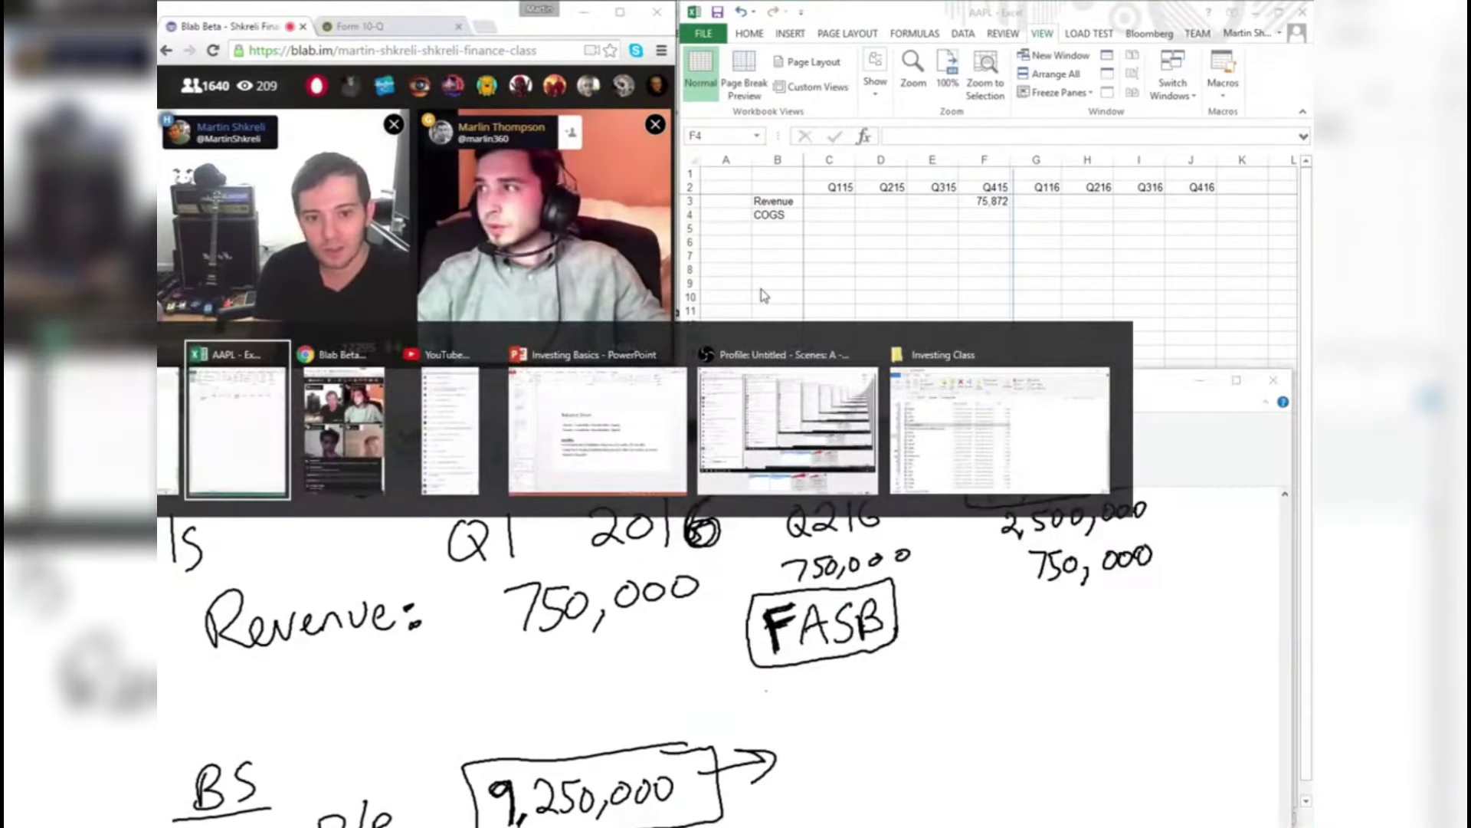
key("alt+Tab")
key("ctrl+Tab")
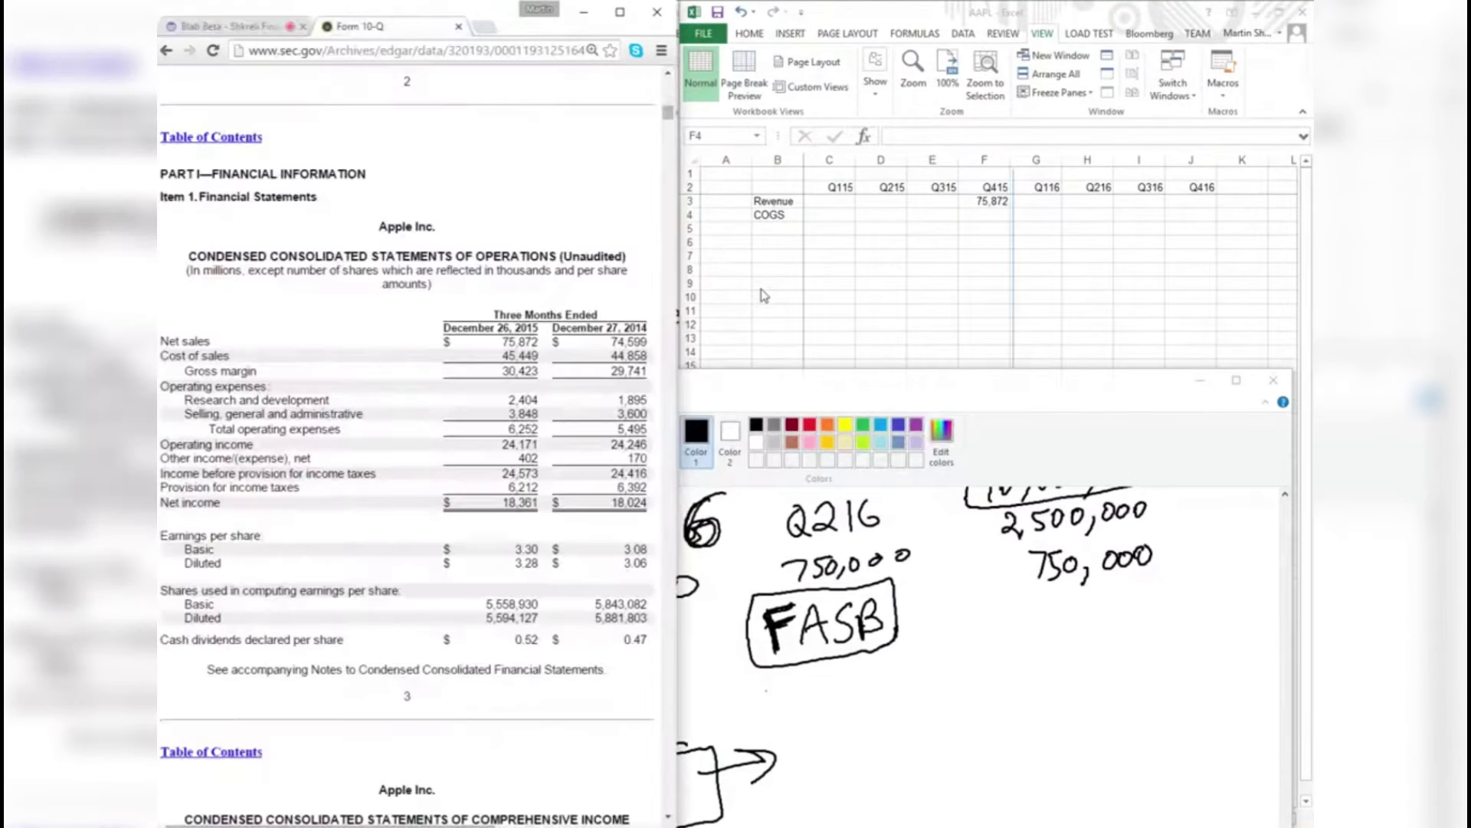
key("ctrl+Tab")
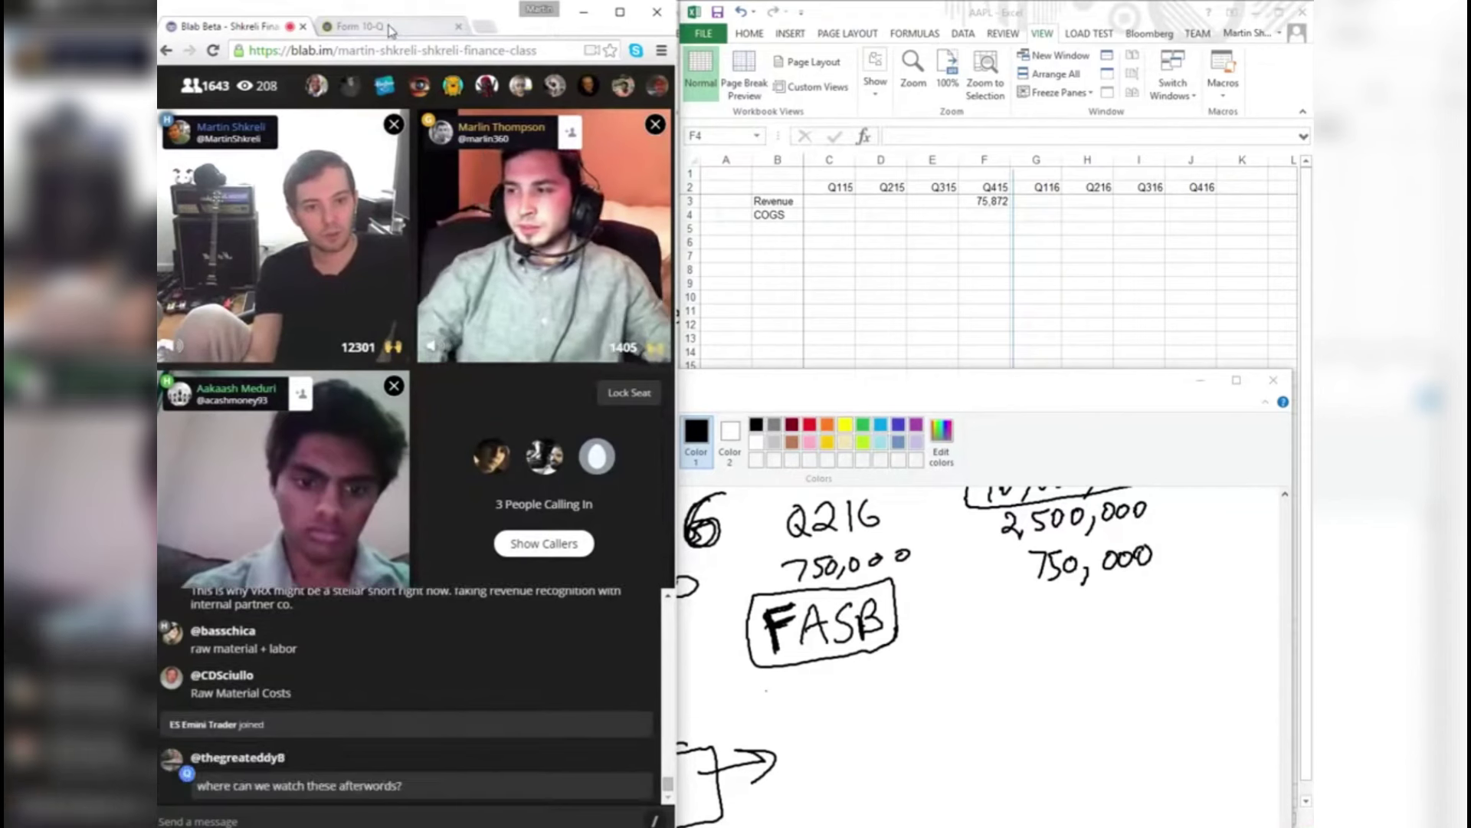
left_click(396, 31)
left_click(834, 228)
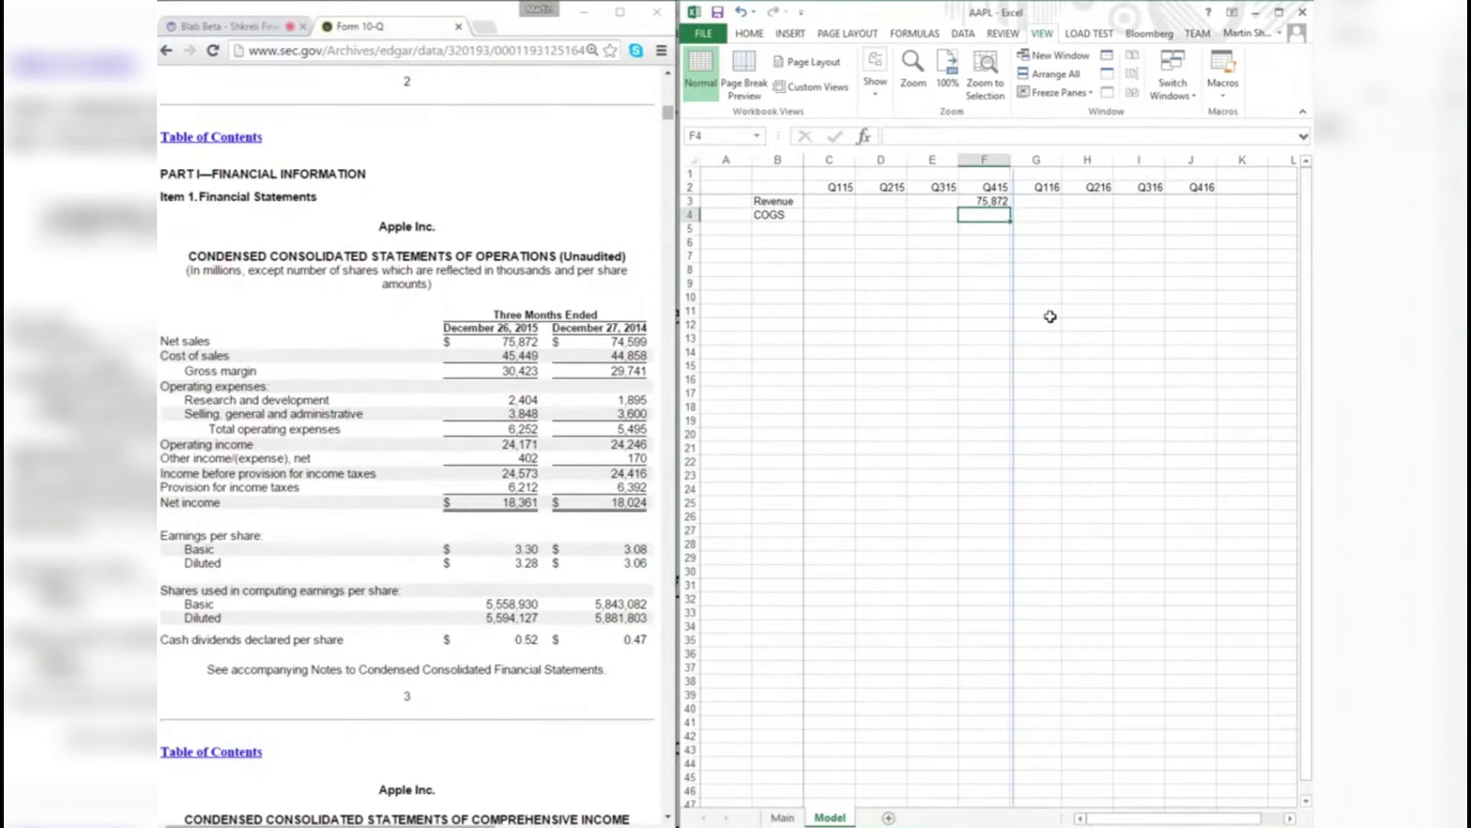
type("4")
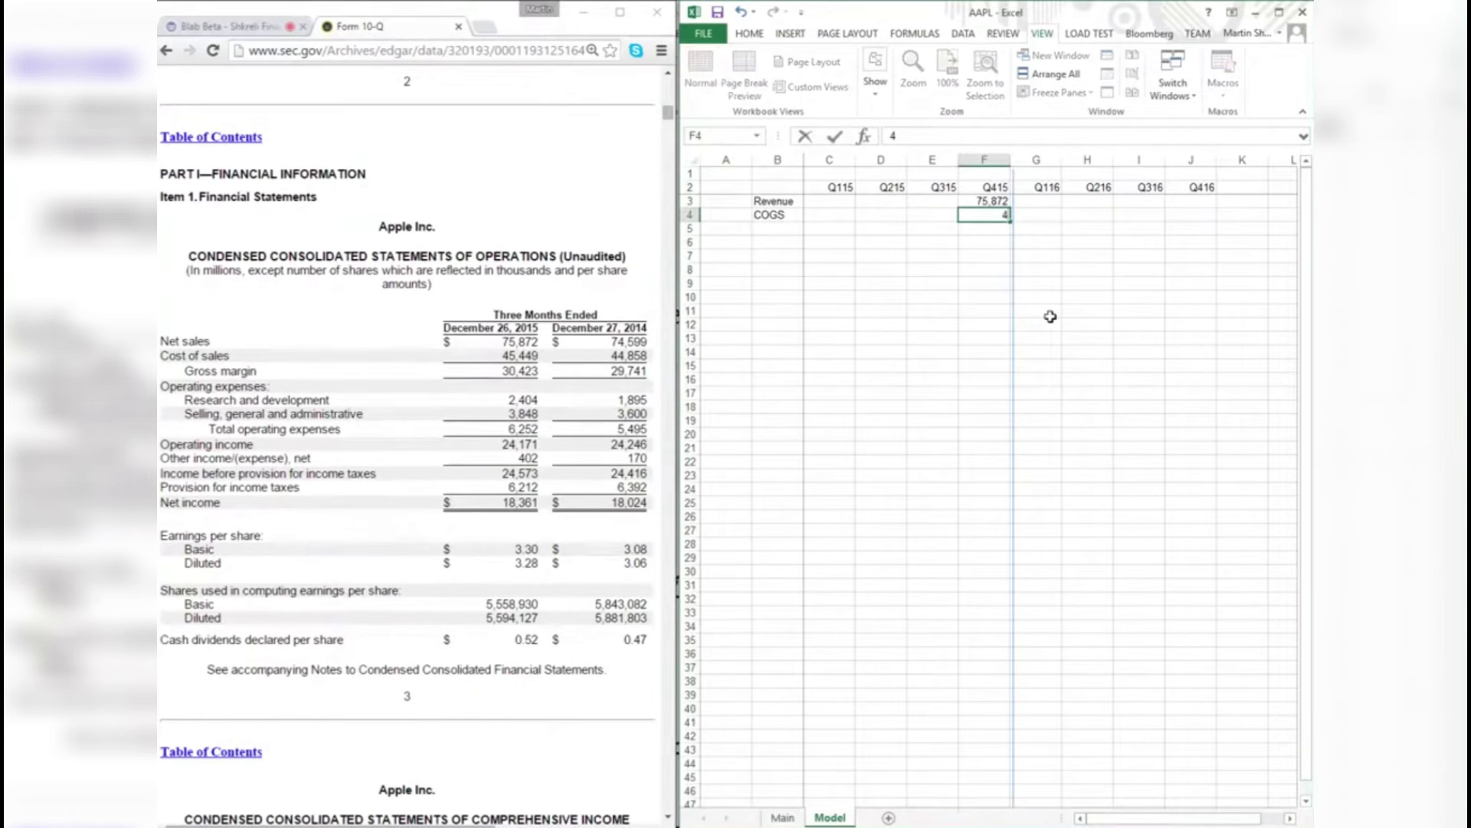
type("5449")
key("Return")
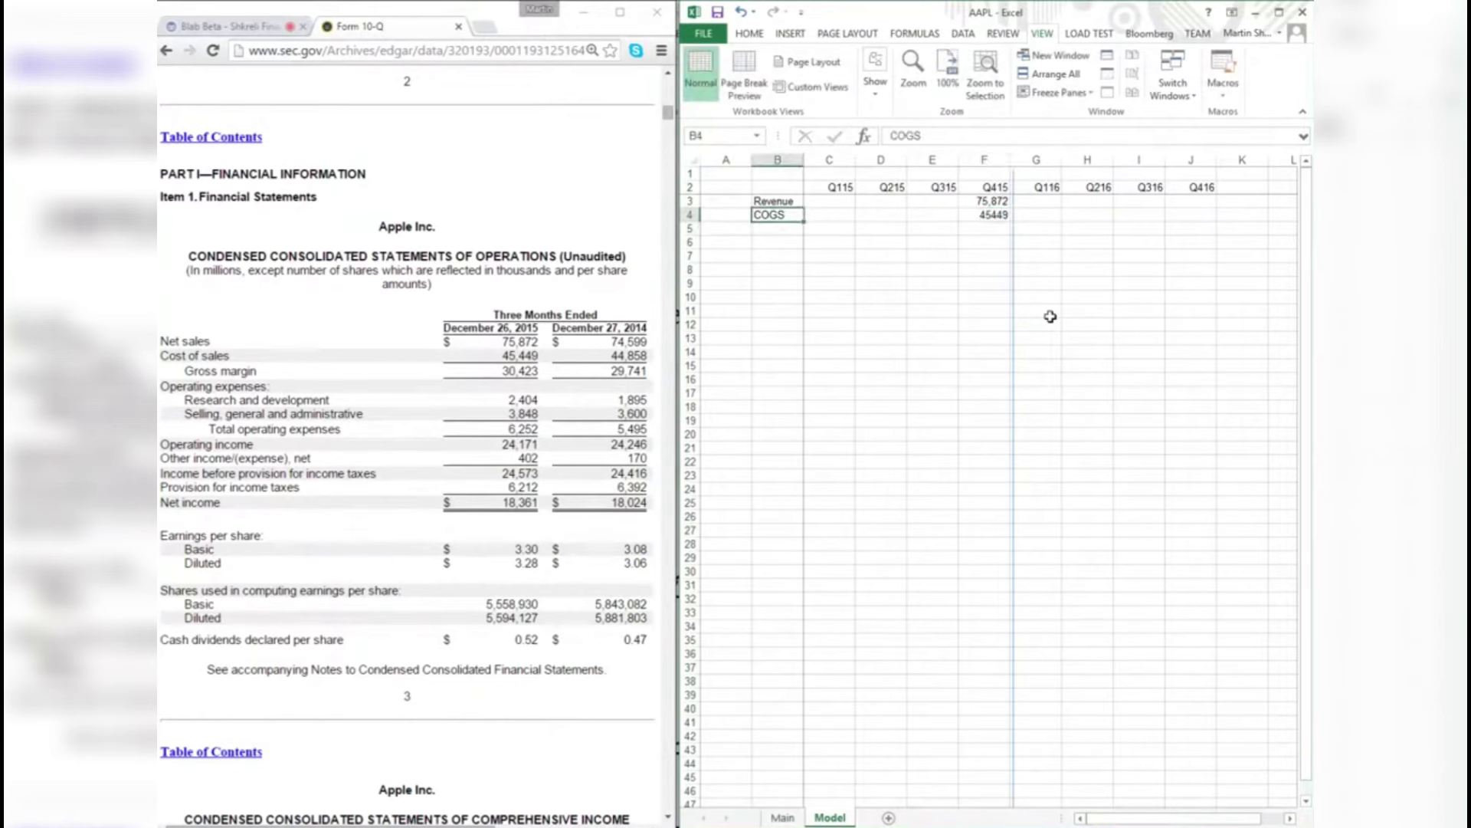
- Format the rows from COGS down to row 11 as numbers with thousands separators
key("shift+space")
key("shift+Down")
key("shift+Down")
key("shift+Down")
key("shift+Down")
key("shift+Down")
key("shift+Down")
key("shift+Down")
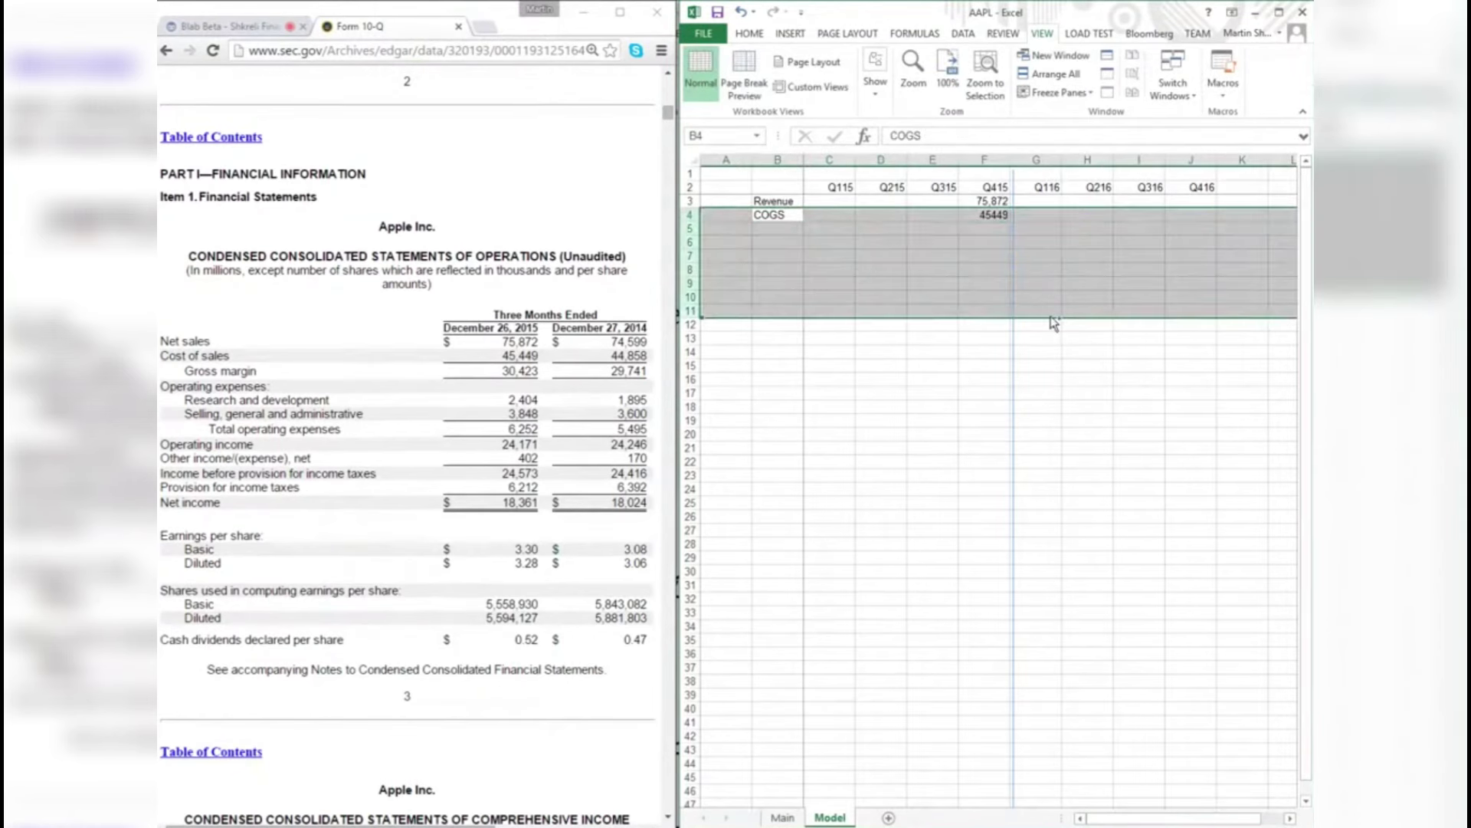
key("ctrl+1")
key("Down")
key("Return")
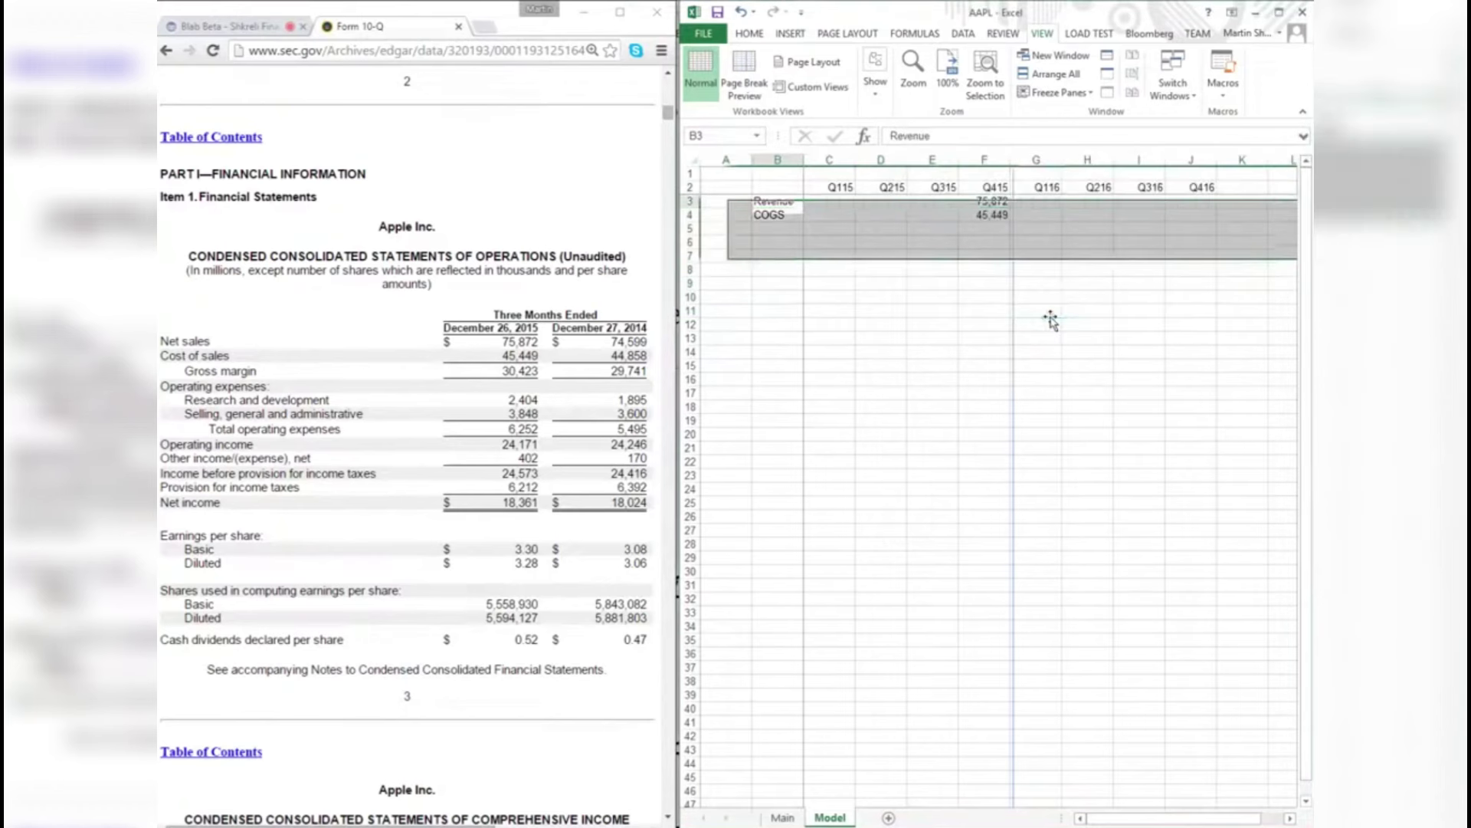
- Make the entire Revenue row bold
key("Up")
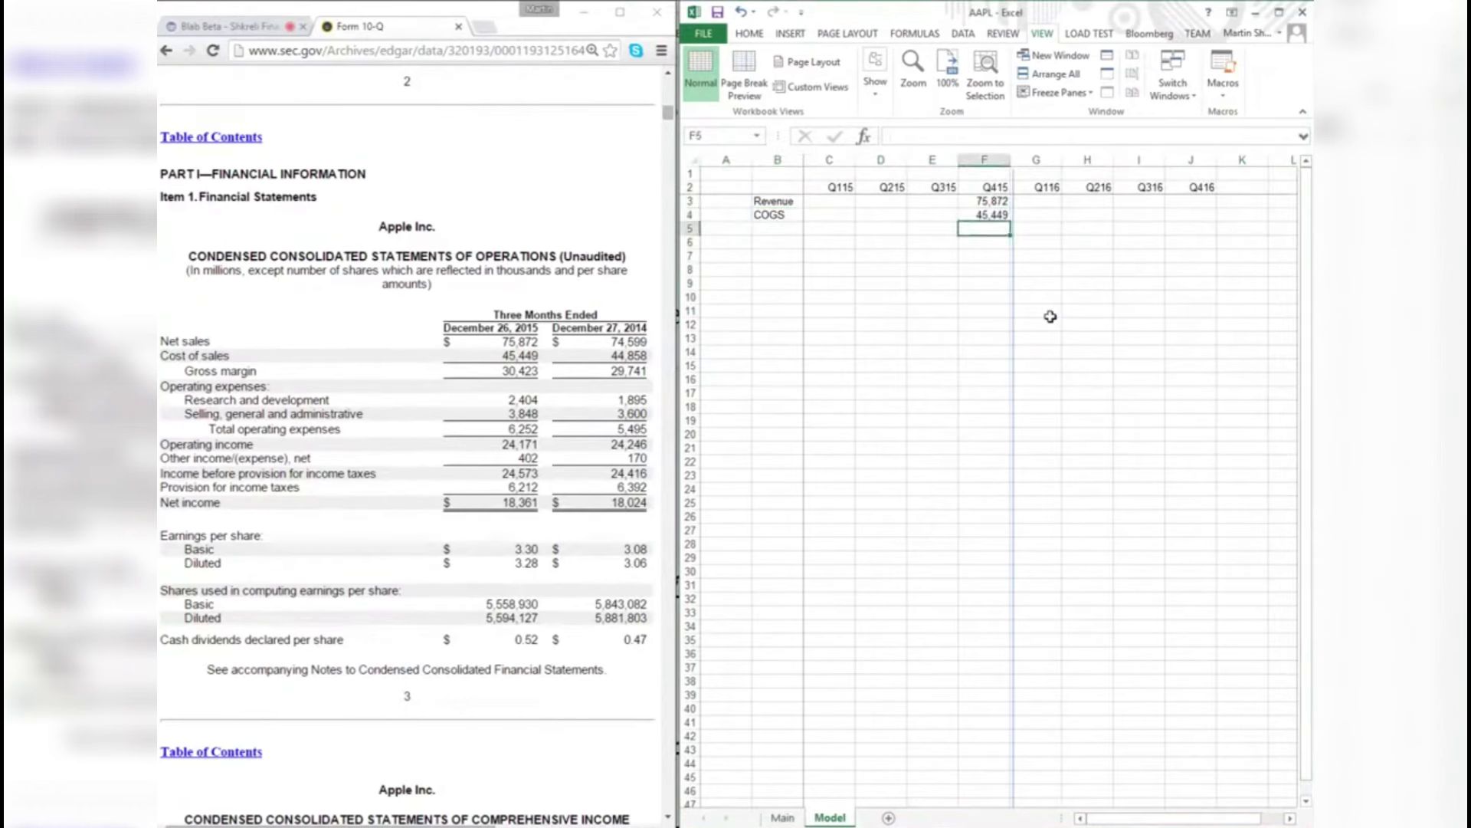
key("shift+space")
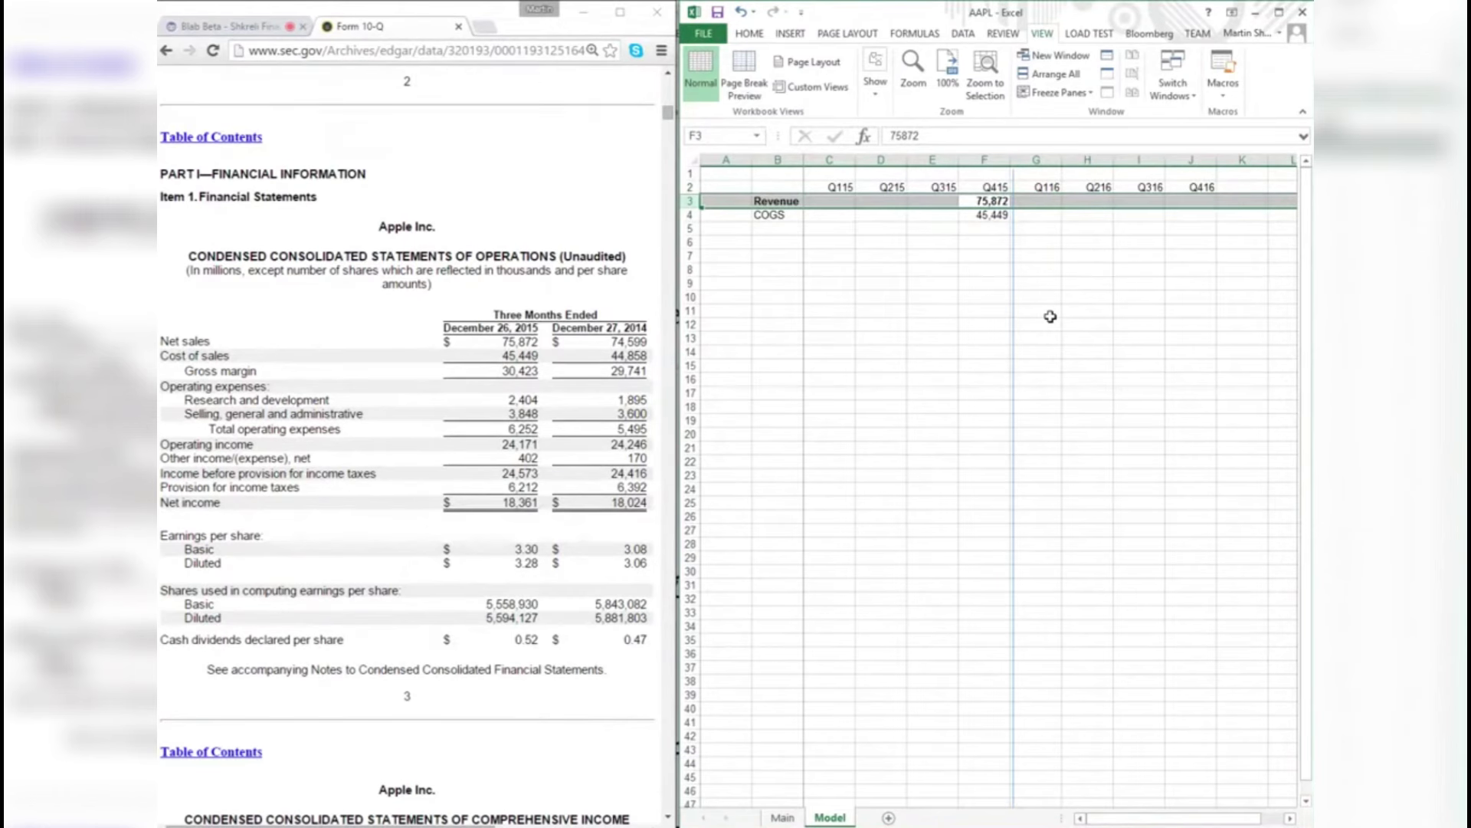
key("Down")
- Label cell B5 Gross Margin and widen column B to fit the text
key("Left")
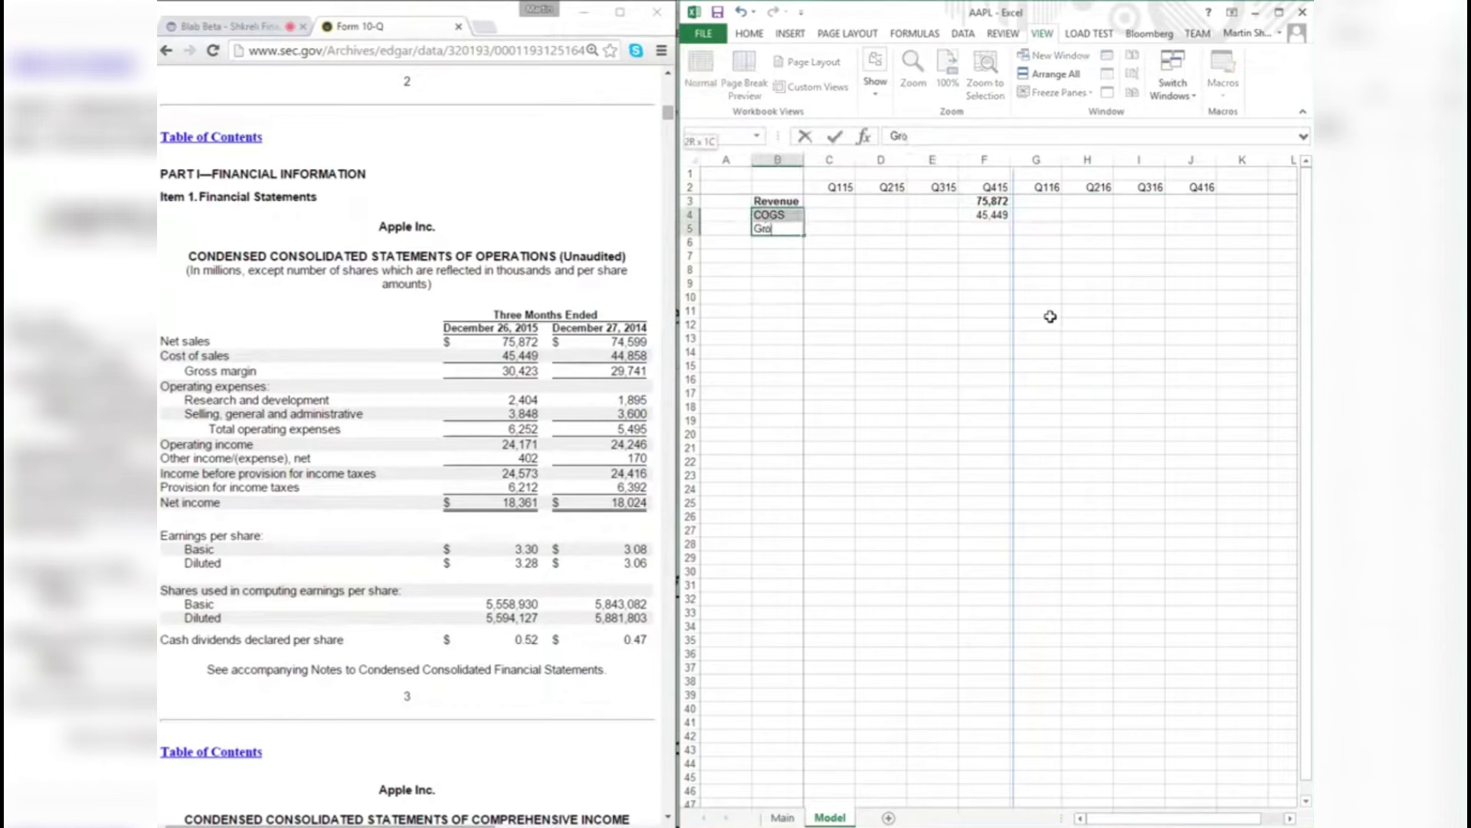
key("Down")
type("Gr")
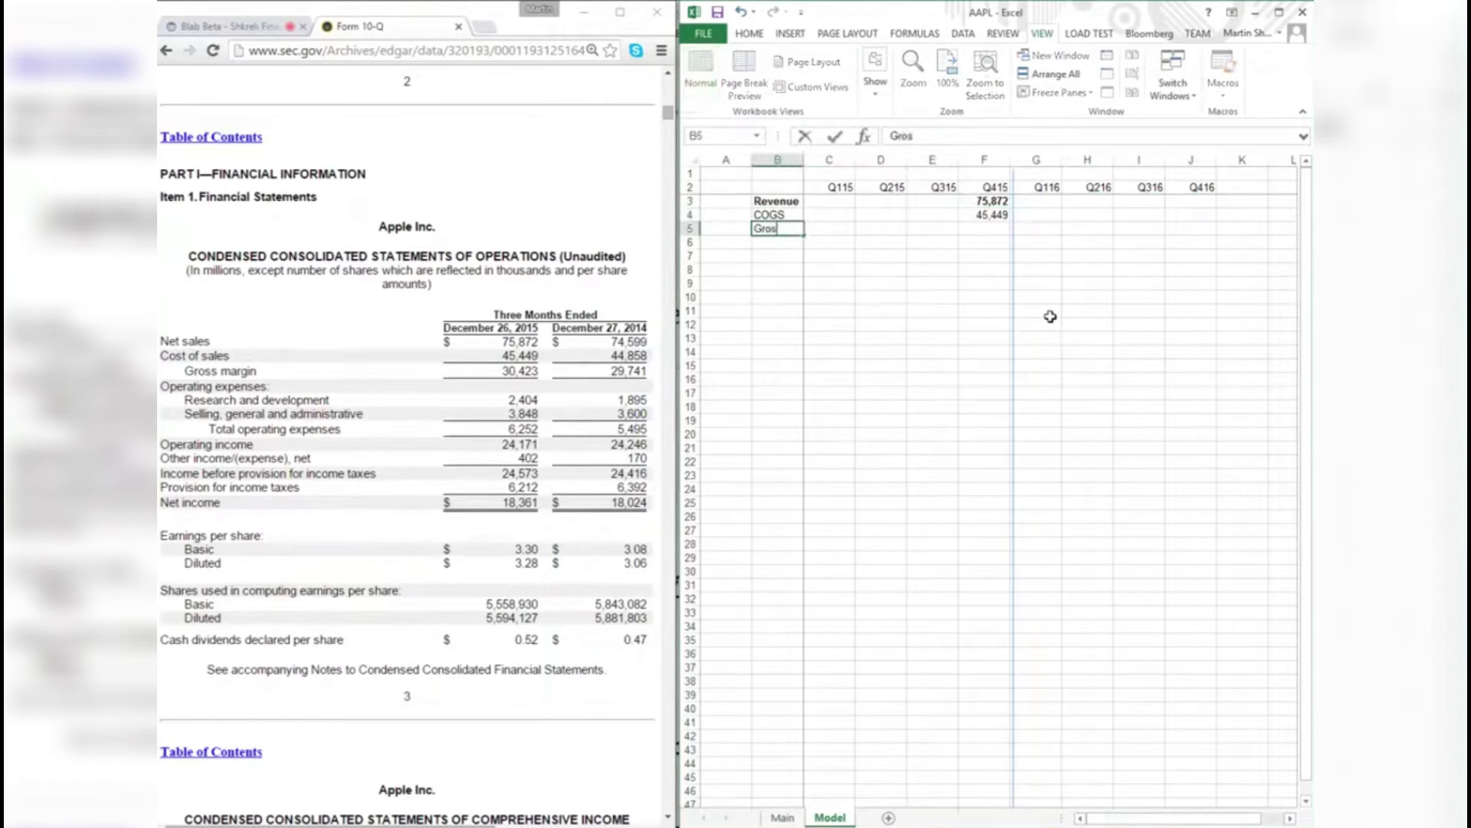
key("Right")
key("Right")
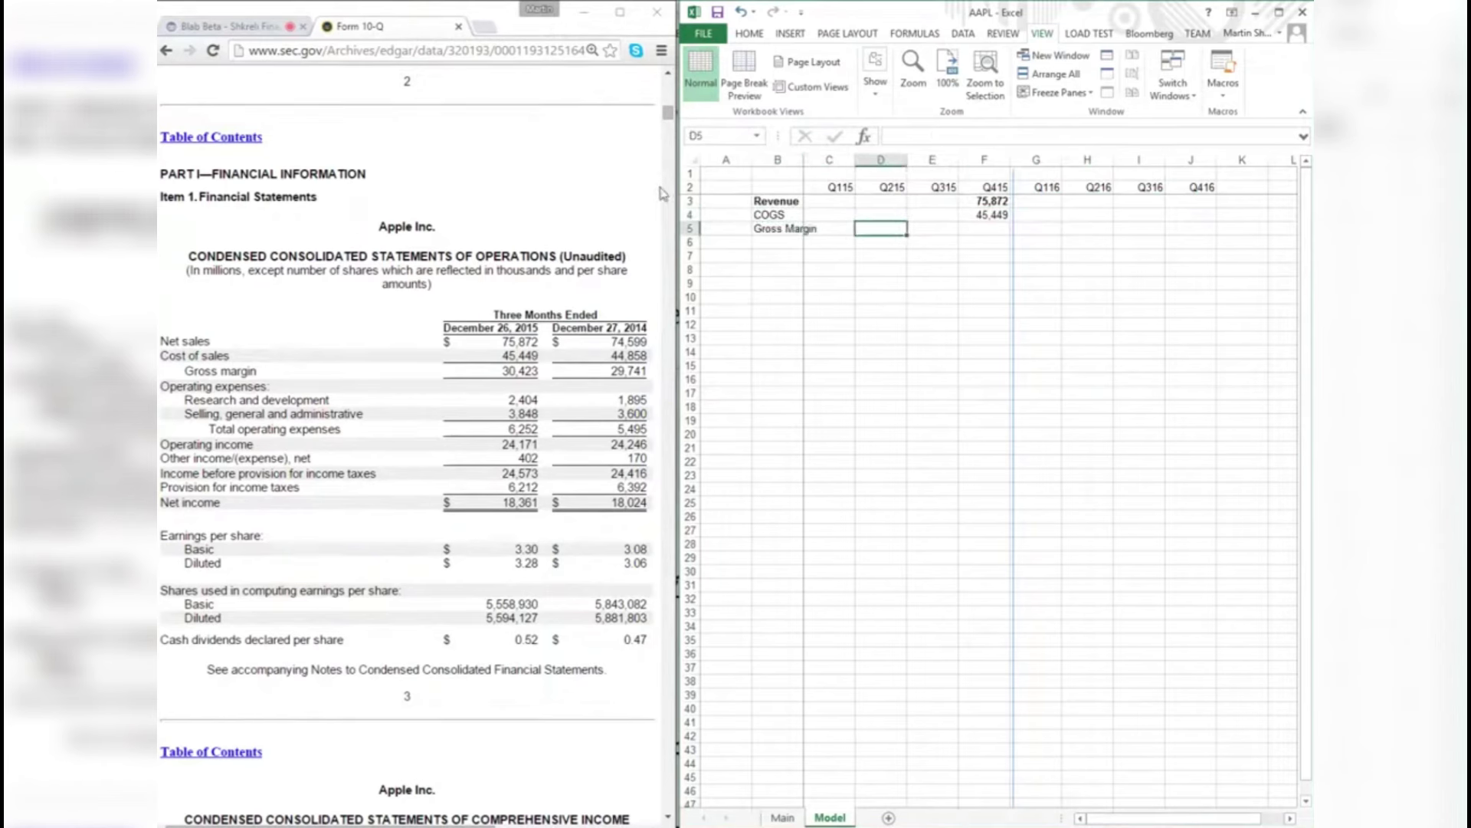
double_click(803, 159)
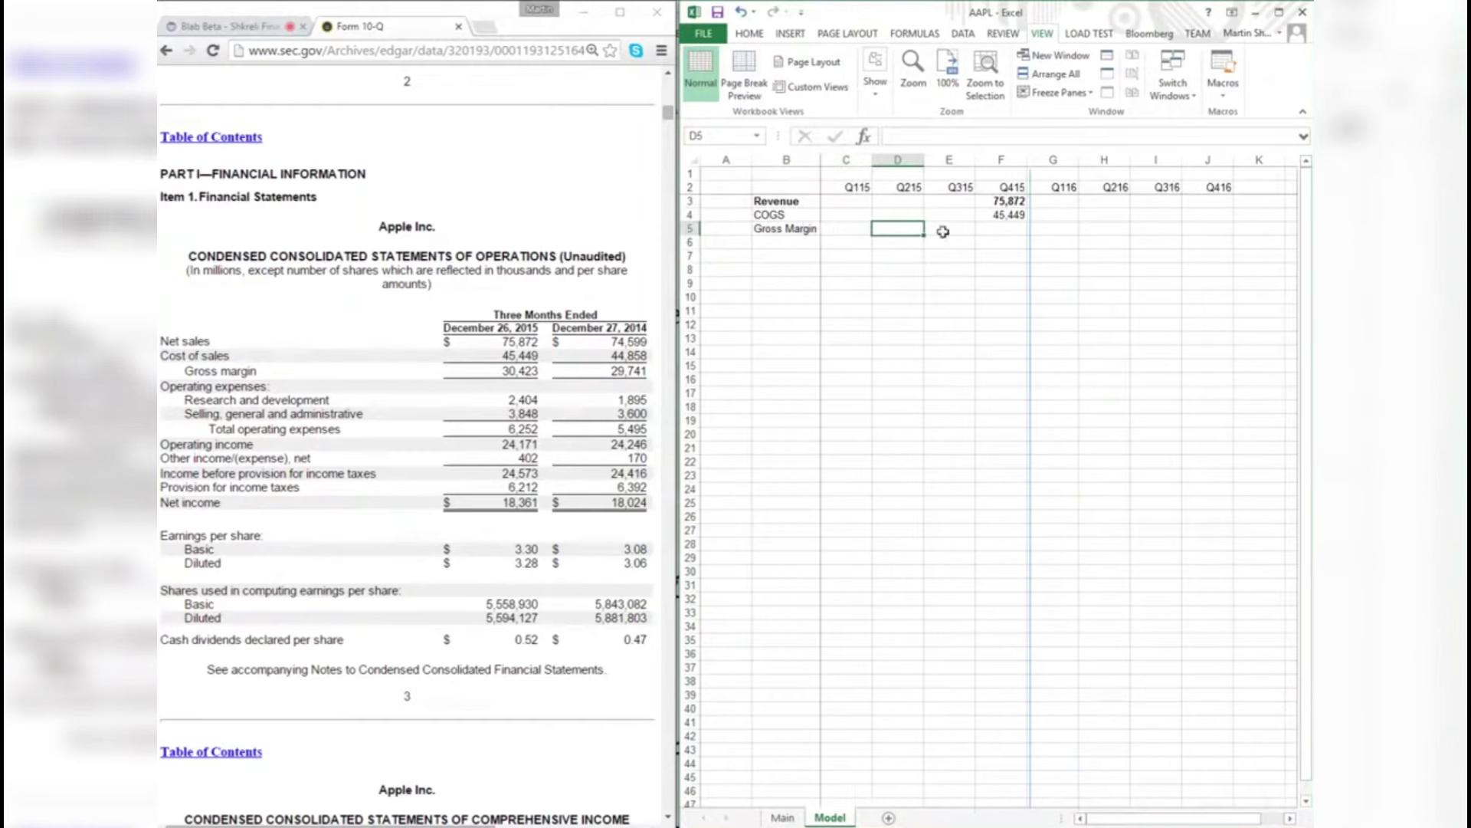
- Calculate the Q415 gross margin in F5 as revenue minus COGS with the formula +F3-F4
scroll(1055, 277, "up", 5, "ctrl")
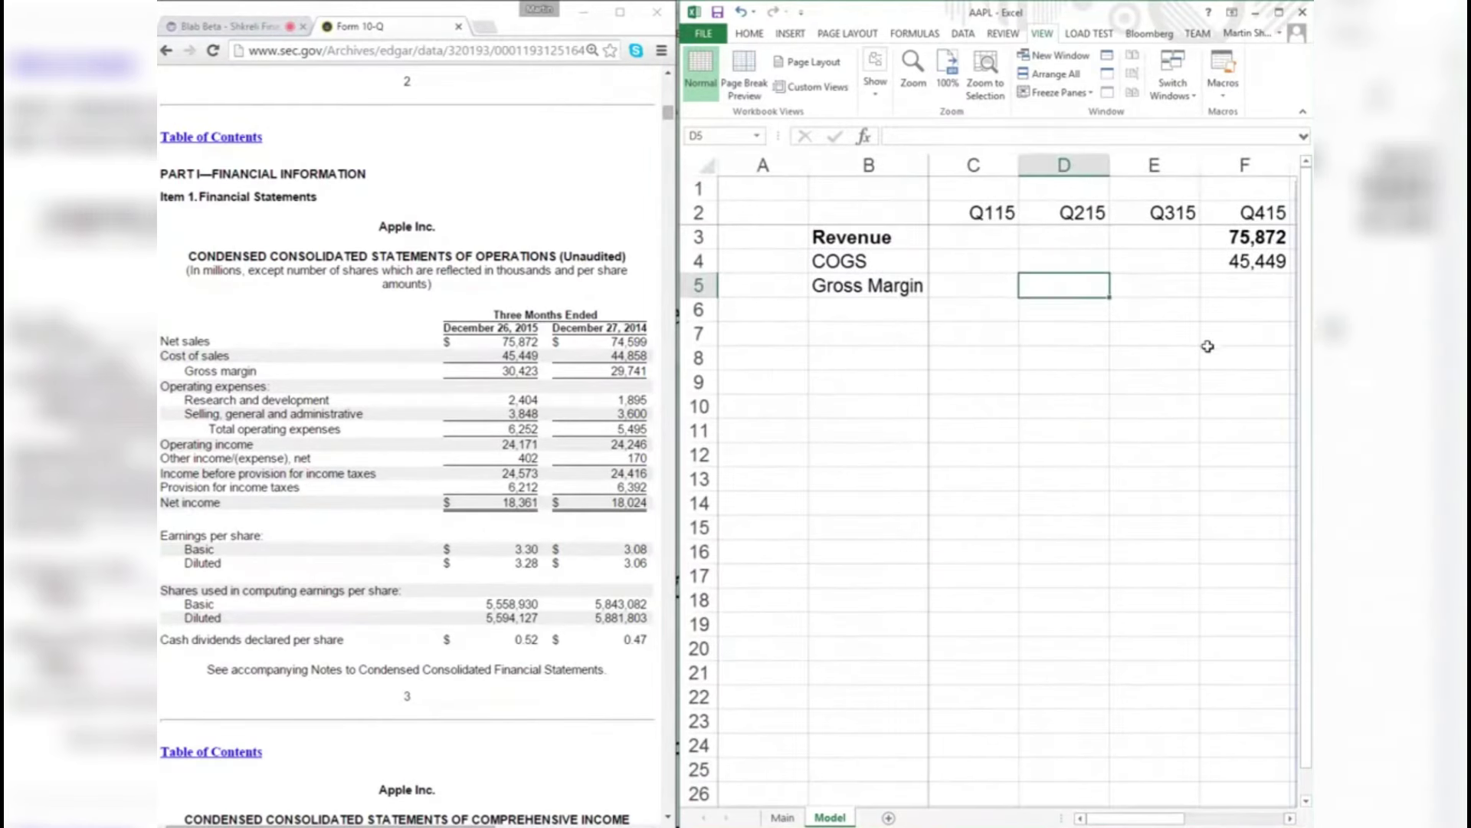
scroll(1149, 349, "right", 2)
key("Right")
key("Right")
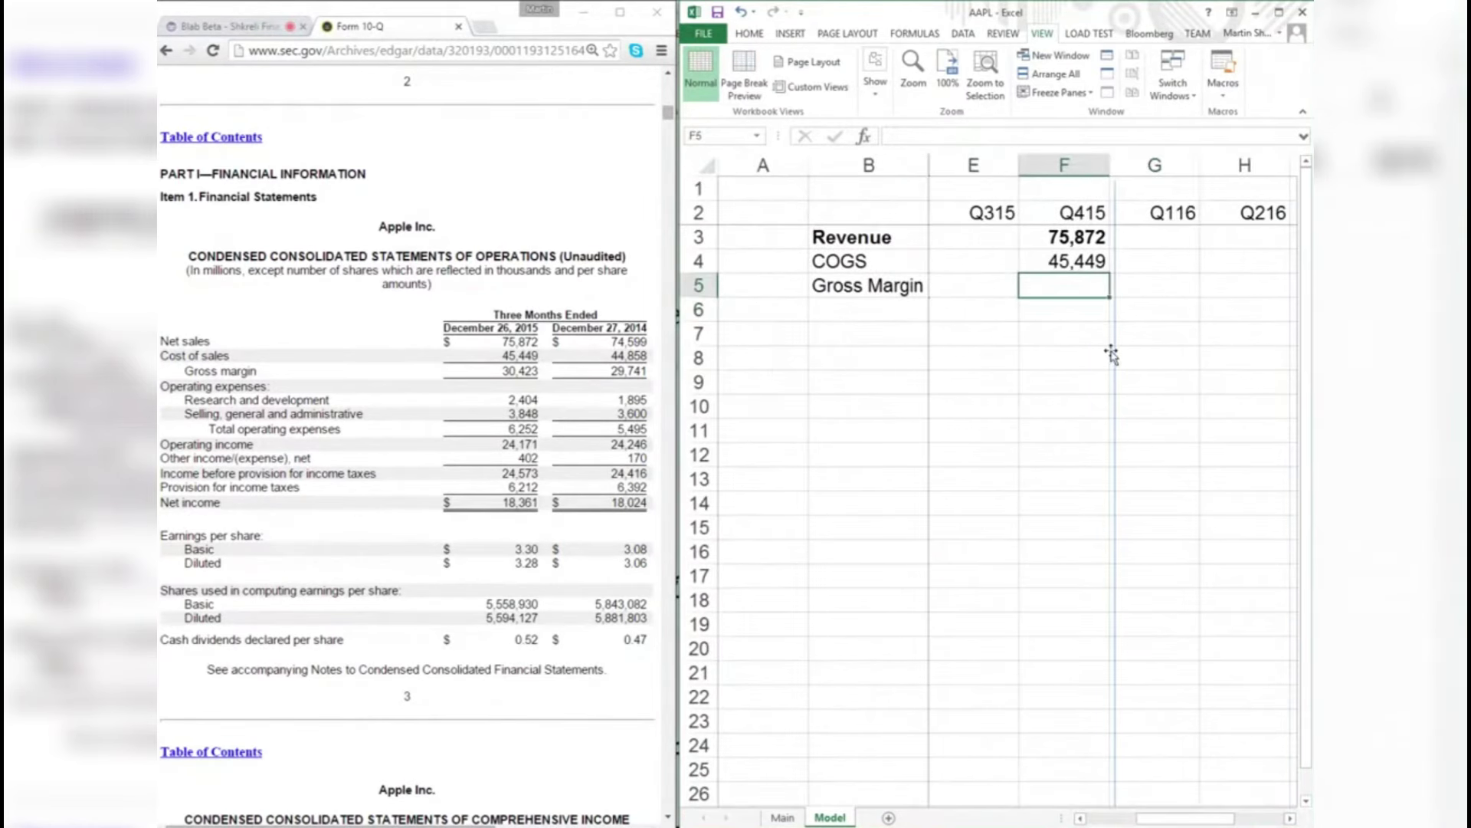
type("+F3-F4")
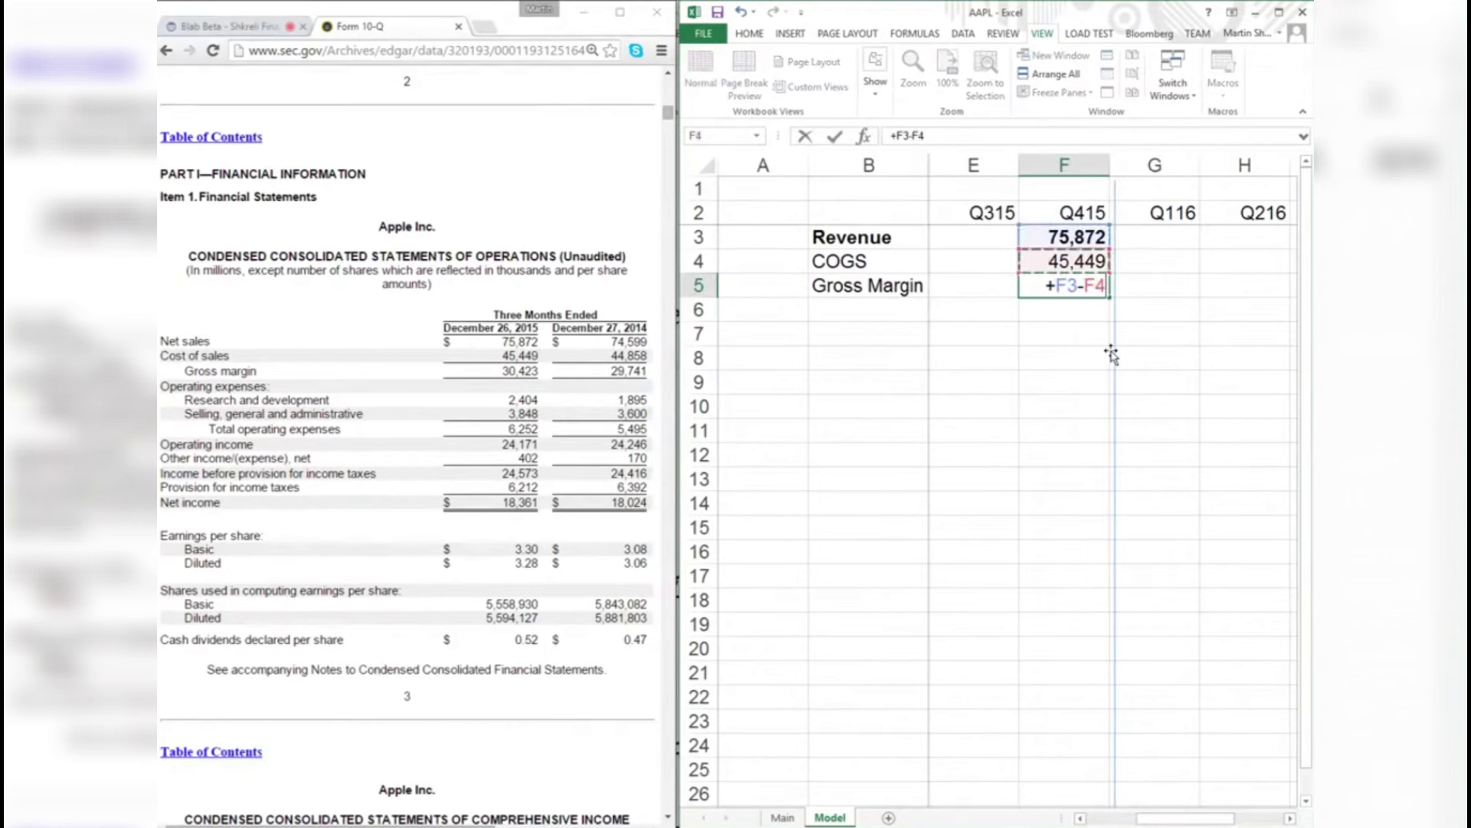
key("Return")
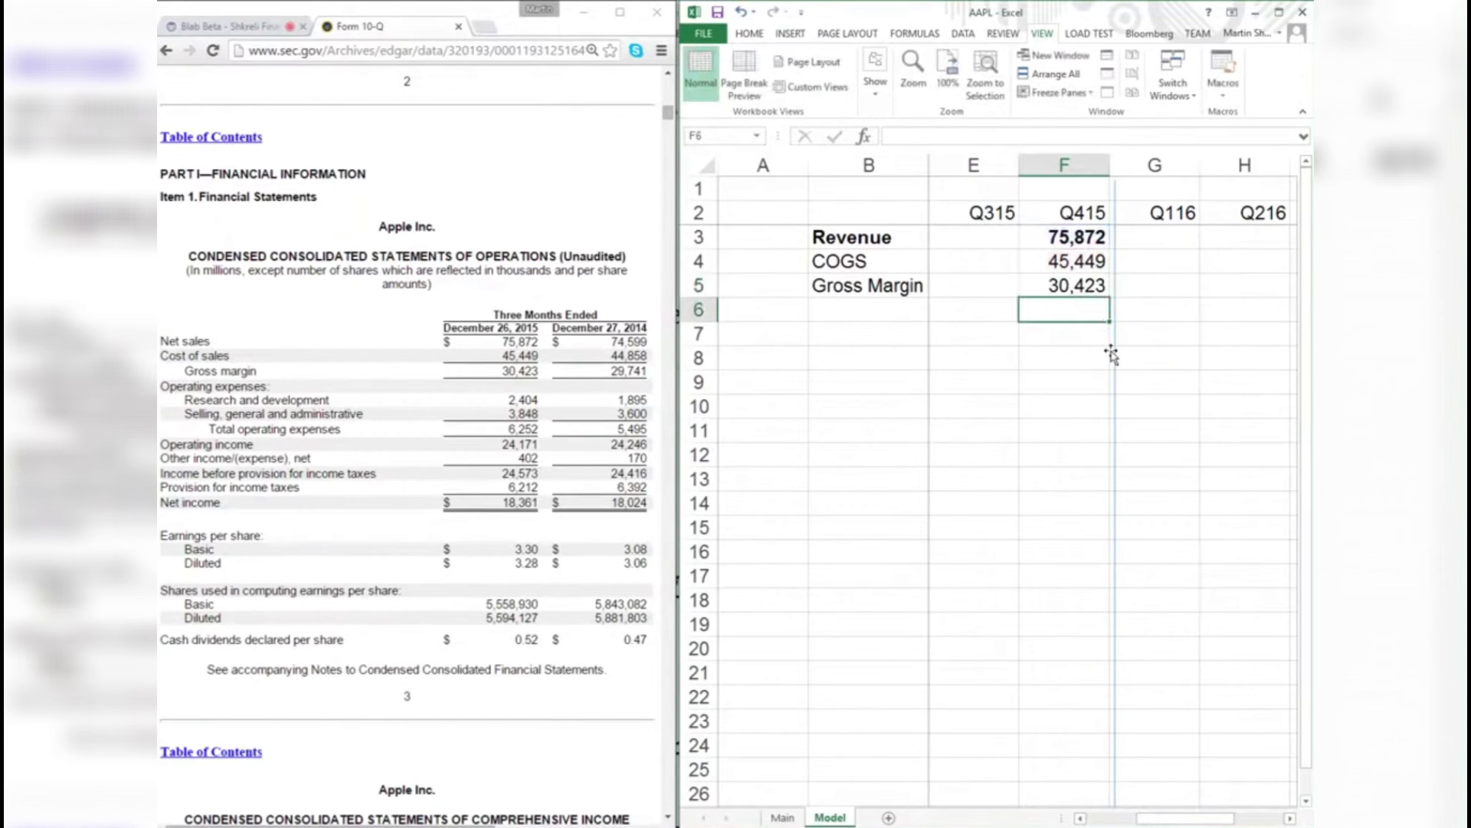
key("Up")
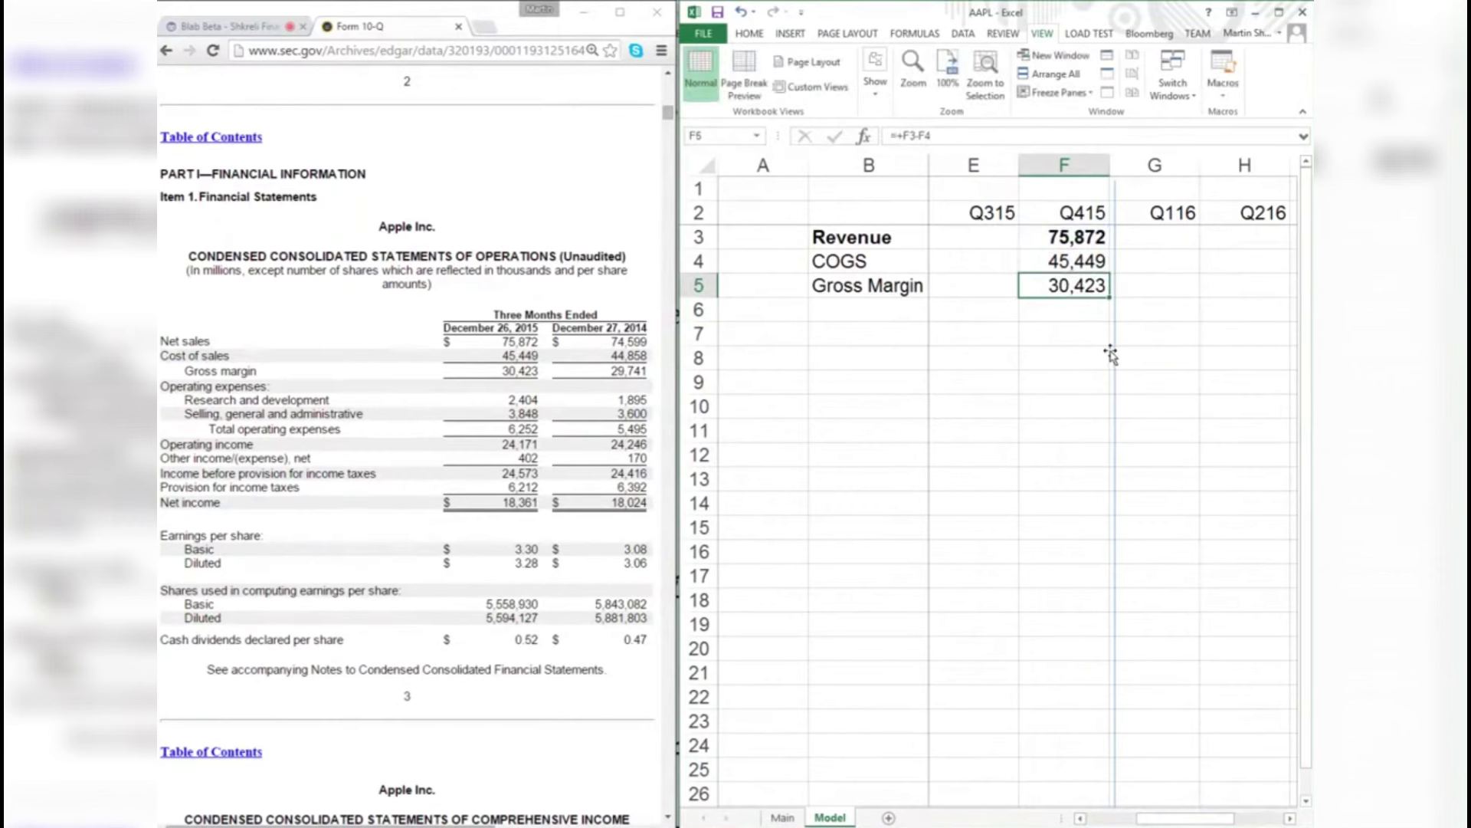
left_click_drag(502, 355, 549, 355)
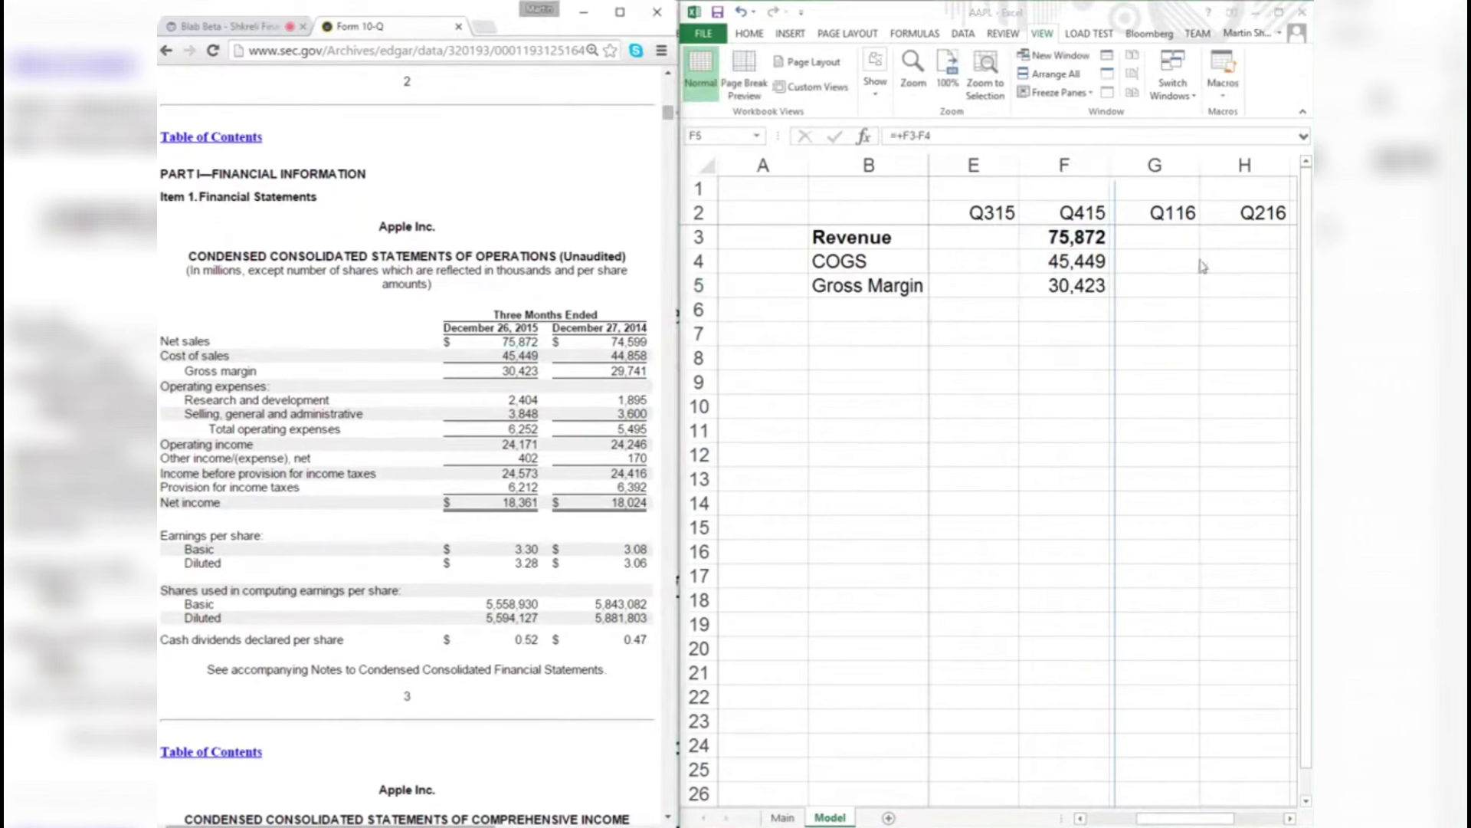
- Bring up the Blab class page beside the workbook and review the Q415 revenue, COGS and gross margin cells
left_click(1080, 285)
key("Up")
key("Up")
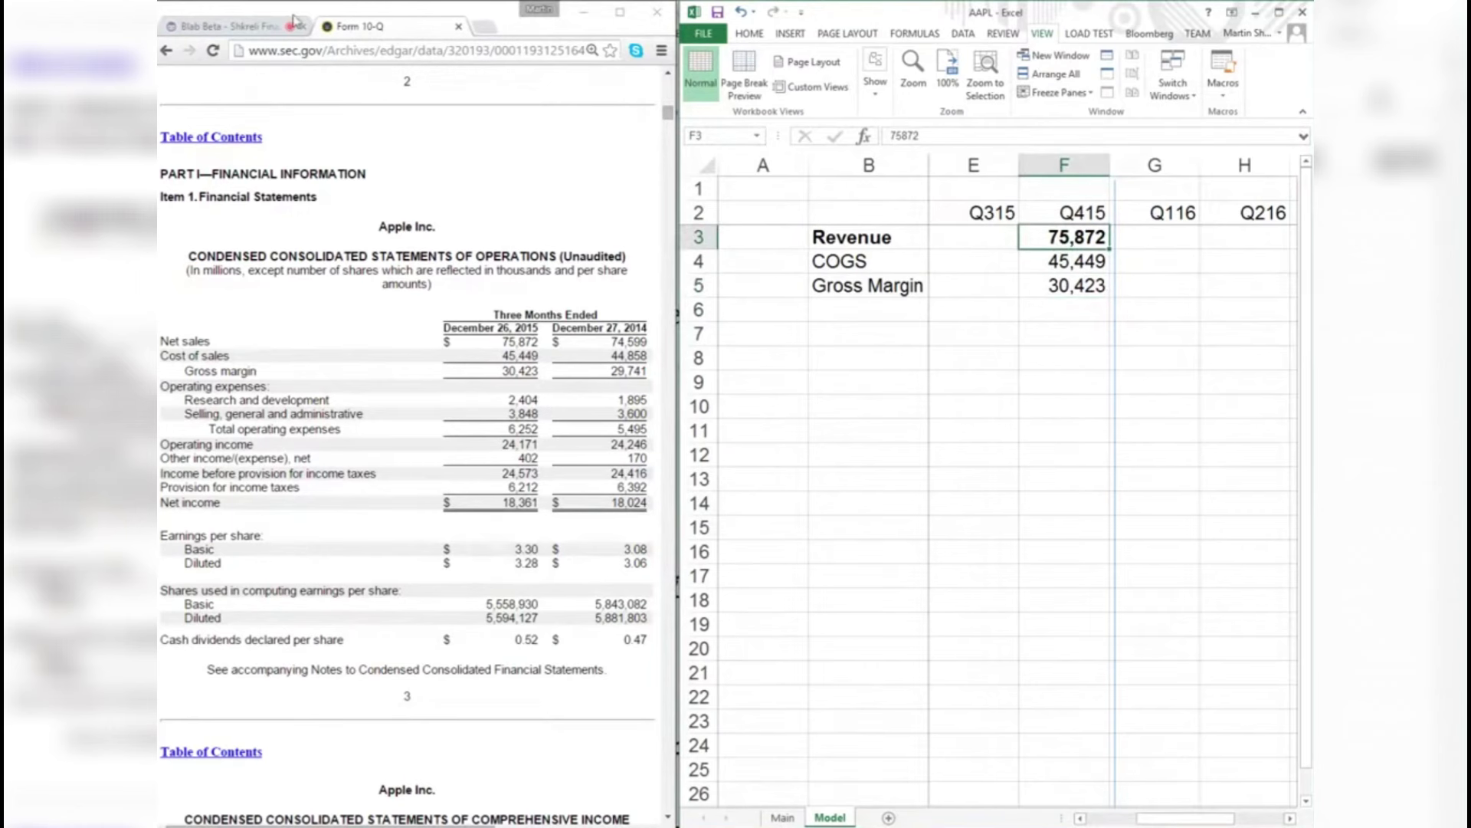
left_click(245, 26)
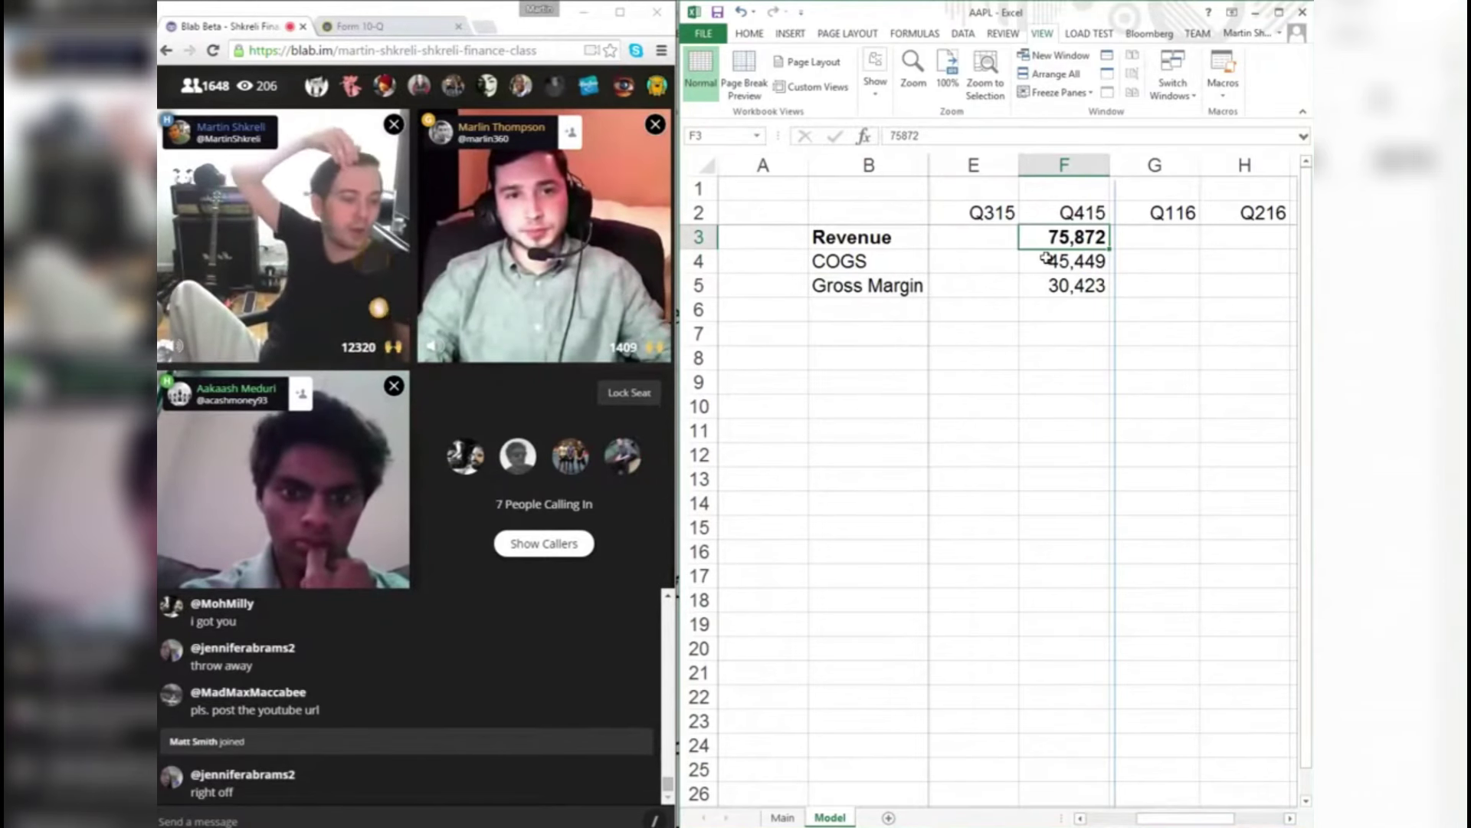
left_click(1046, 261)
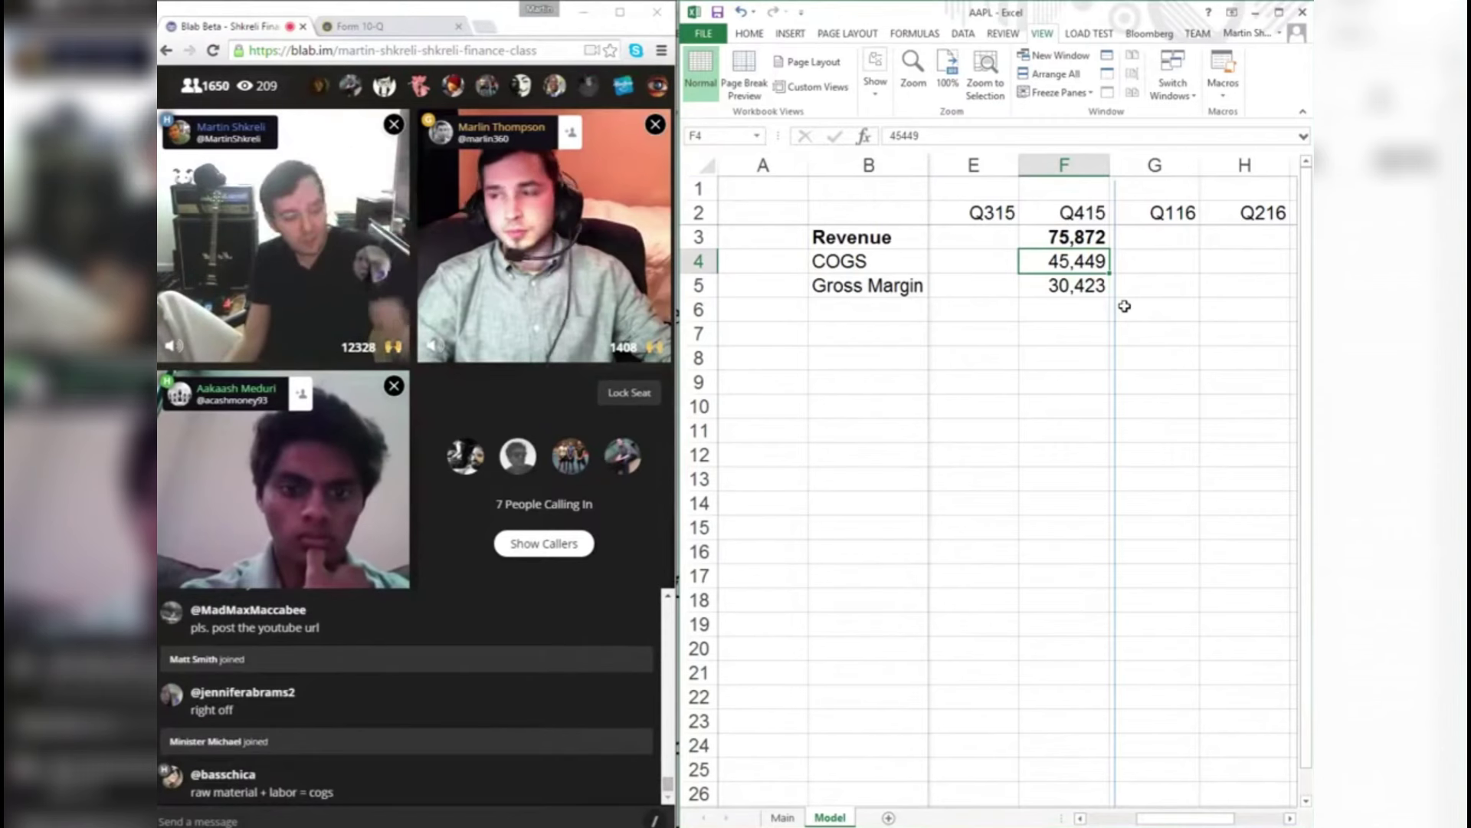
left_click(1073, 306)
left_click(1081, 286)
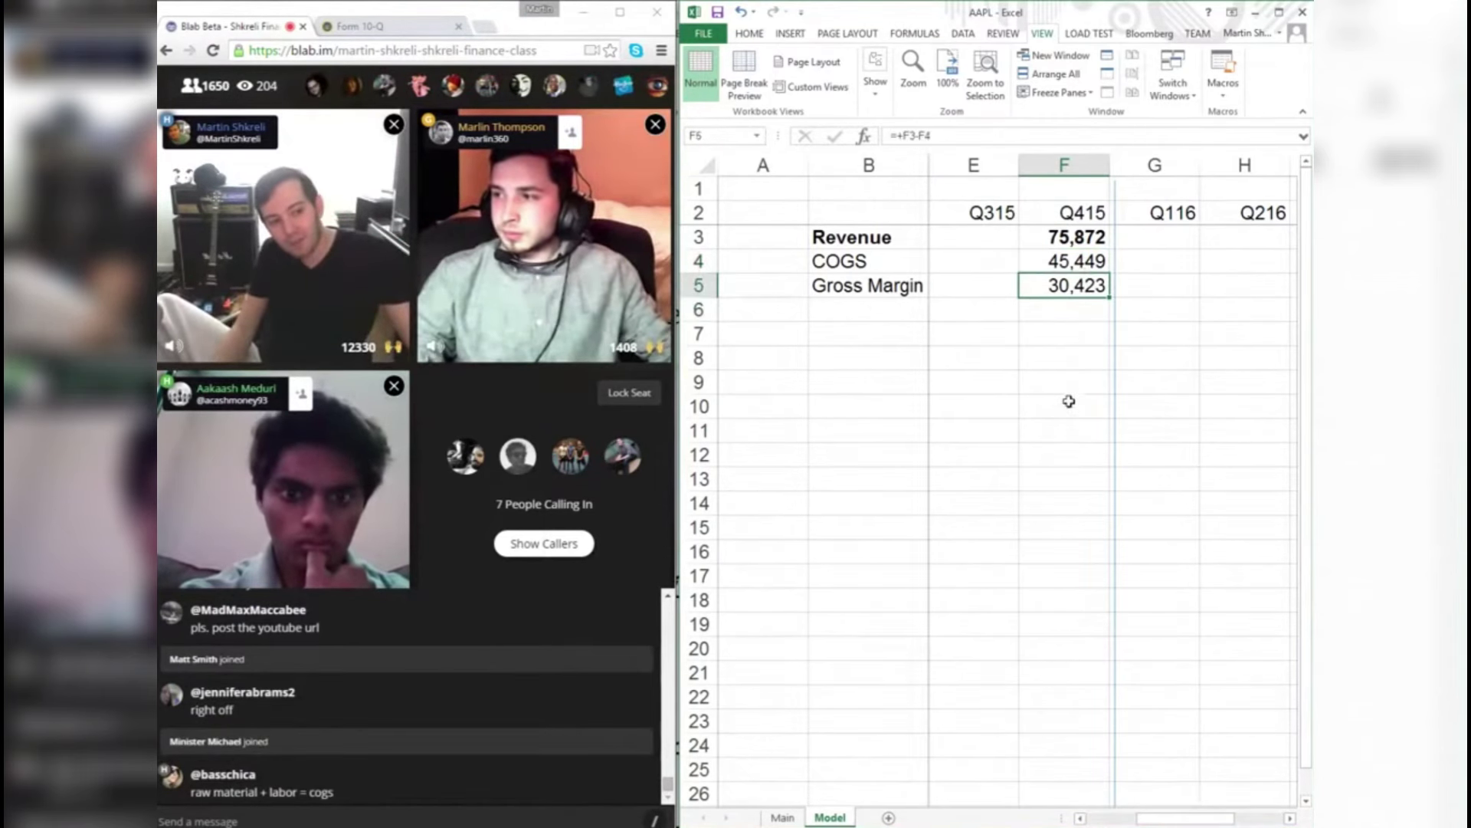
- Label cell B12 Gross Margin
left_click(1065, 448)
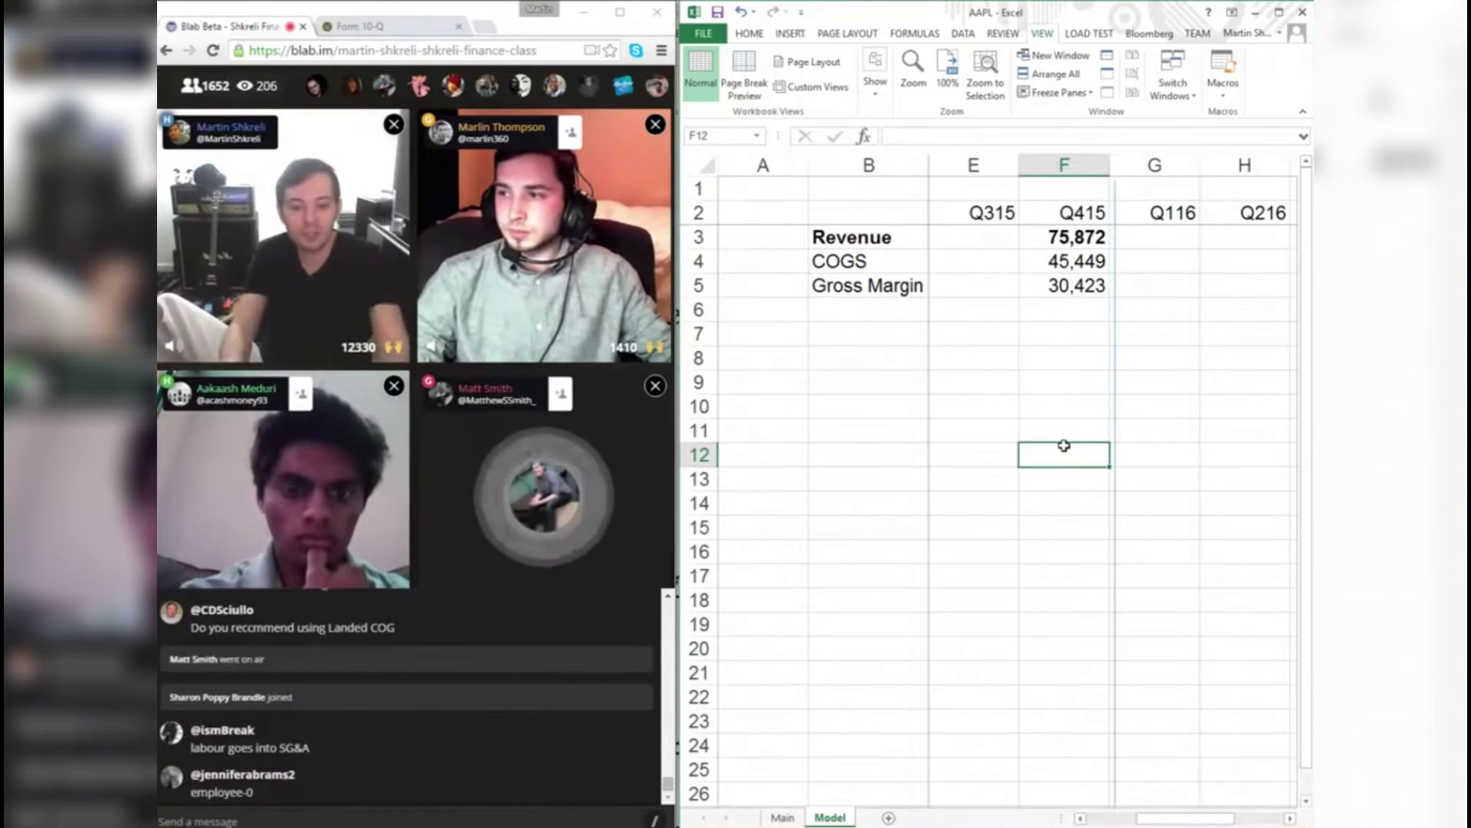
key("Home")
key("Right")
type("Gross Profit")
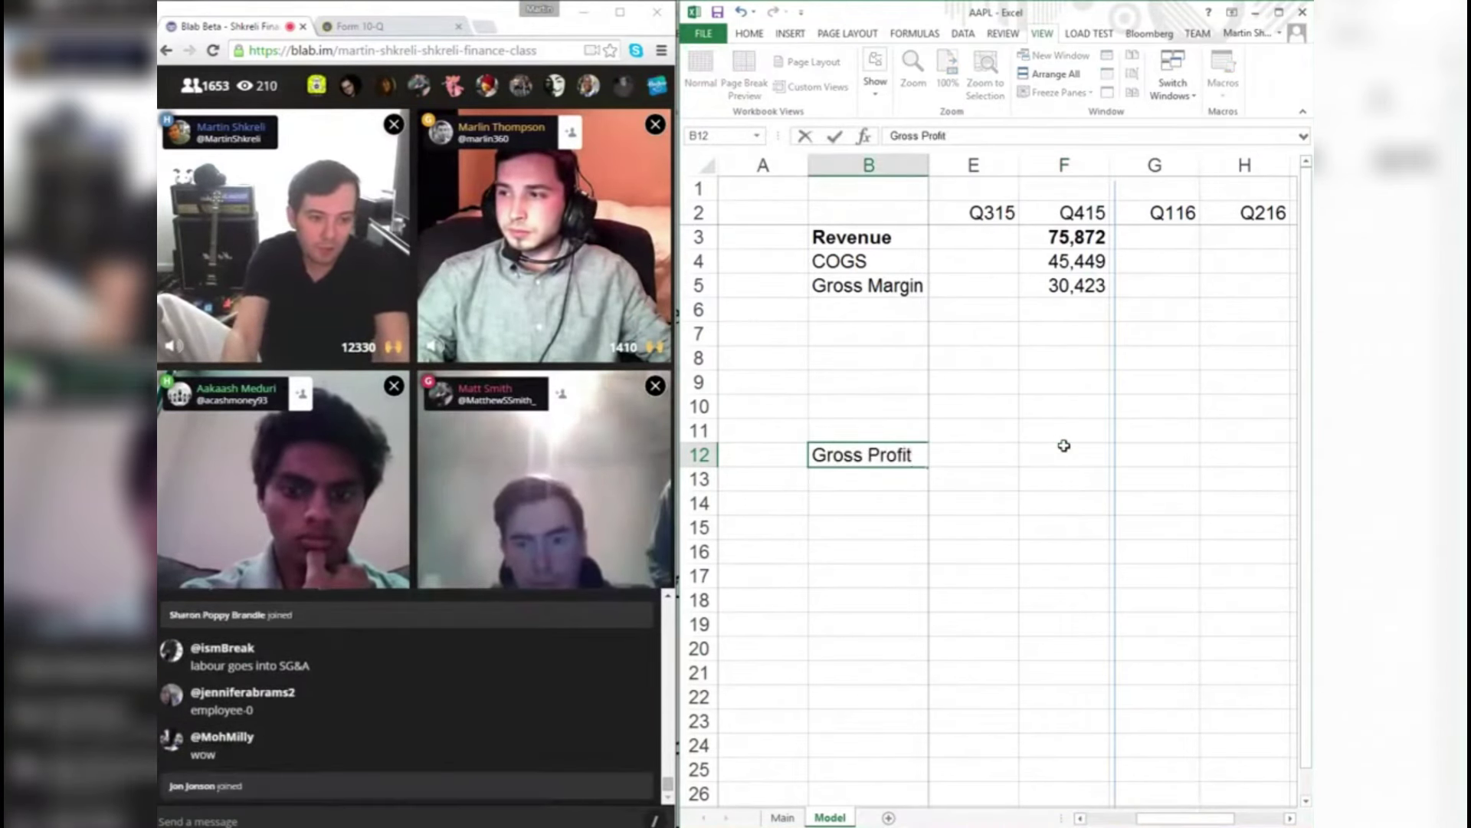
key("Escape")
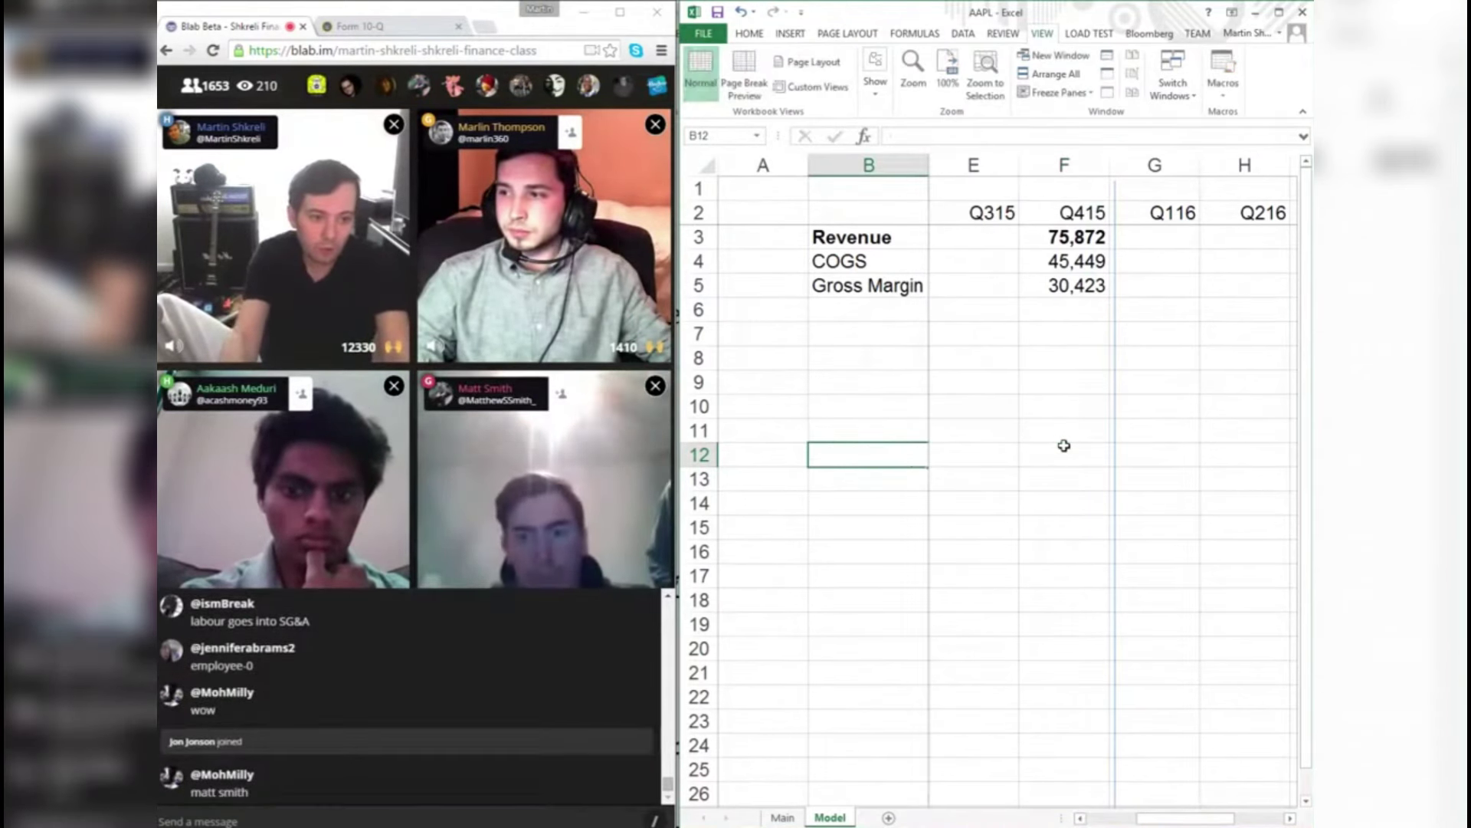
type("Gross Margin %")
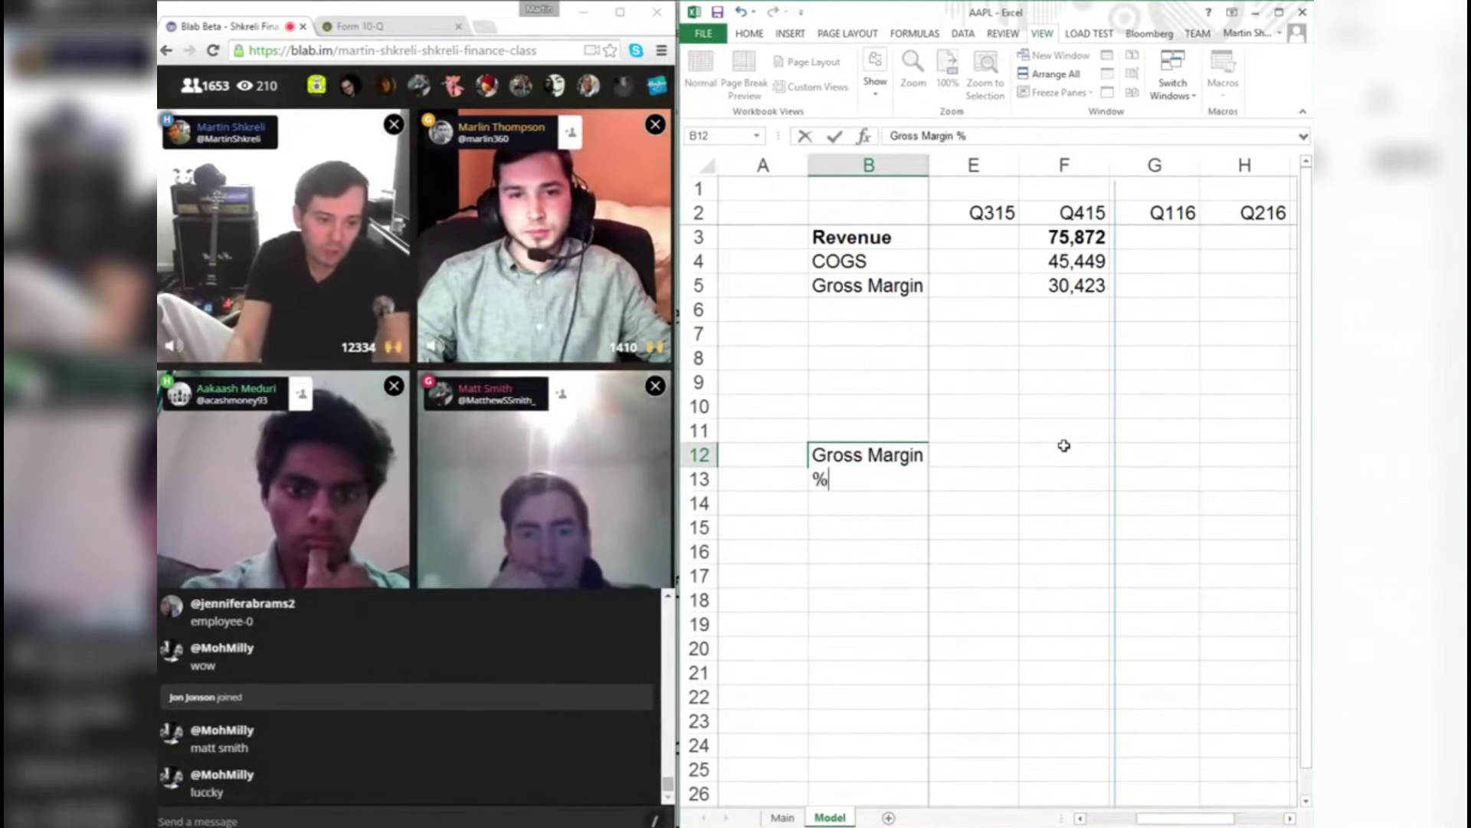
key("BackSpace")
key("BackSpace")
key("Return")
- Rename the label in B5 to Gross Profit
key("Up")
key("Up")
key("Up")
key("Up")
key("Up")
key("Up")
key("Up")
key("Up")
type("Gross Profit")
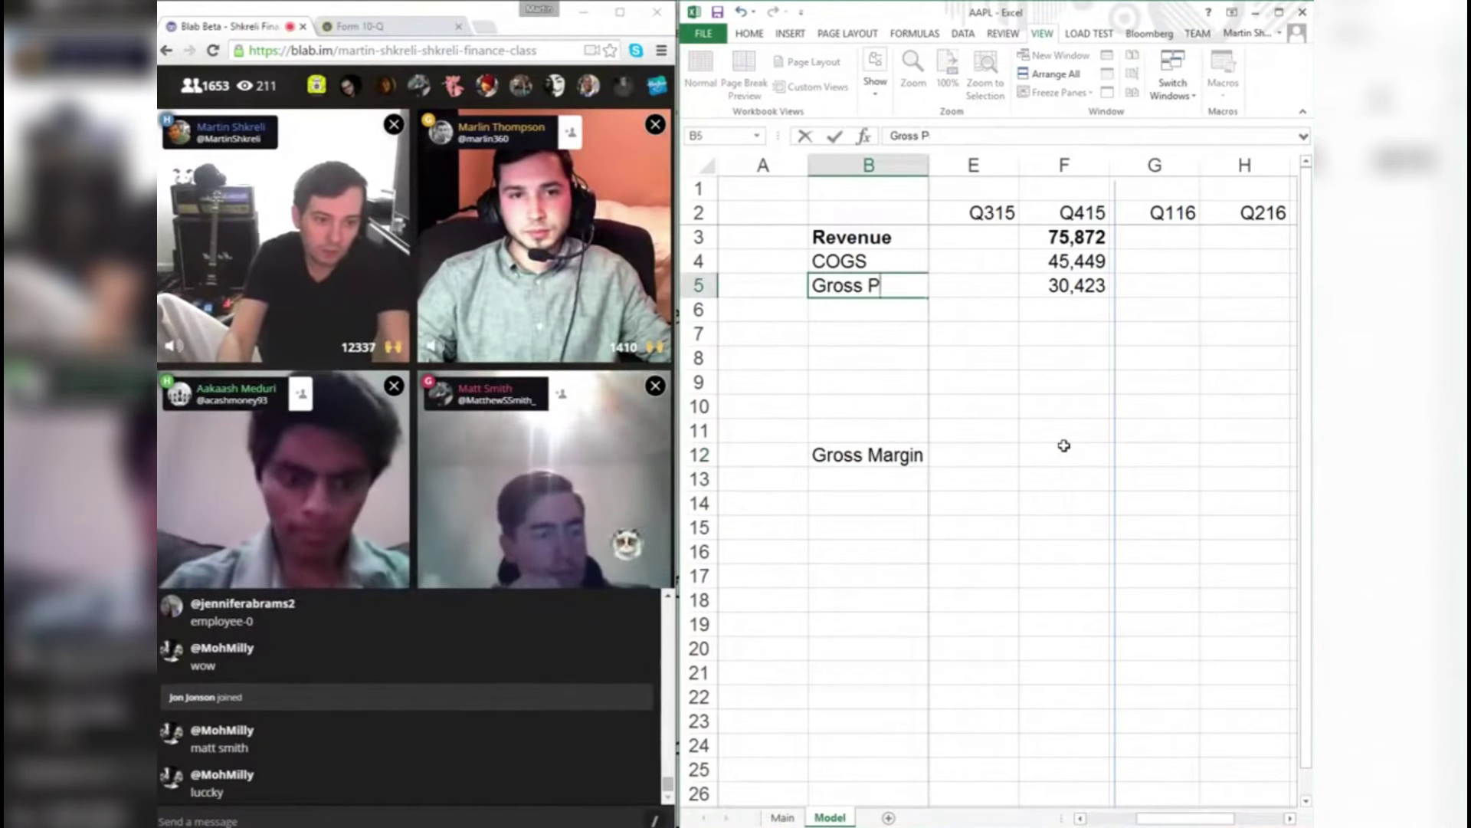
key("Tab")
- Calculate the Q415 gross margin in F12 as gross profit divided by revenue with the formula =F5/F3
key("Tab")
key("Down")
key("Down")
left_click(1064, 445)
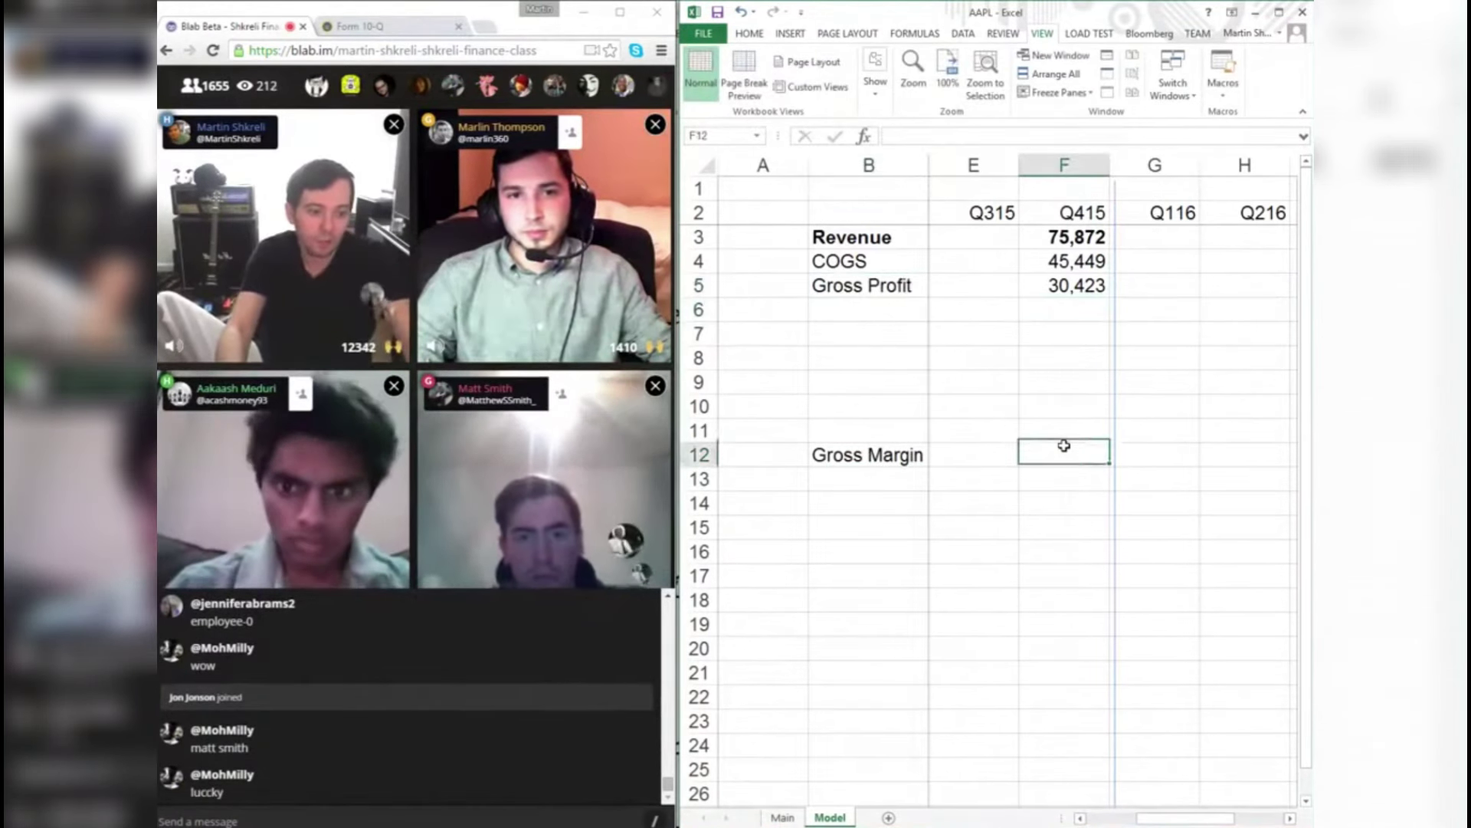
type("=")
key("Up")
key("Up")
key("Up")
key("Up")
key("Up")
key("Up")
key("Up")
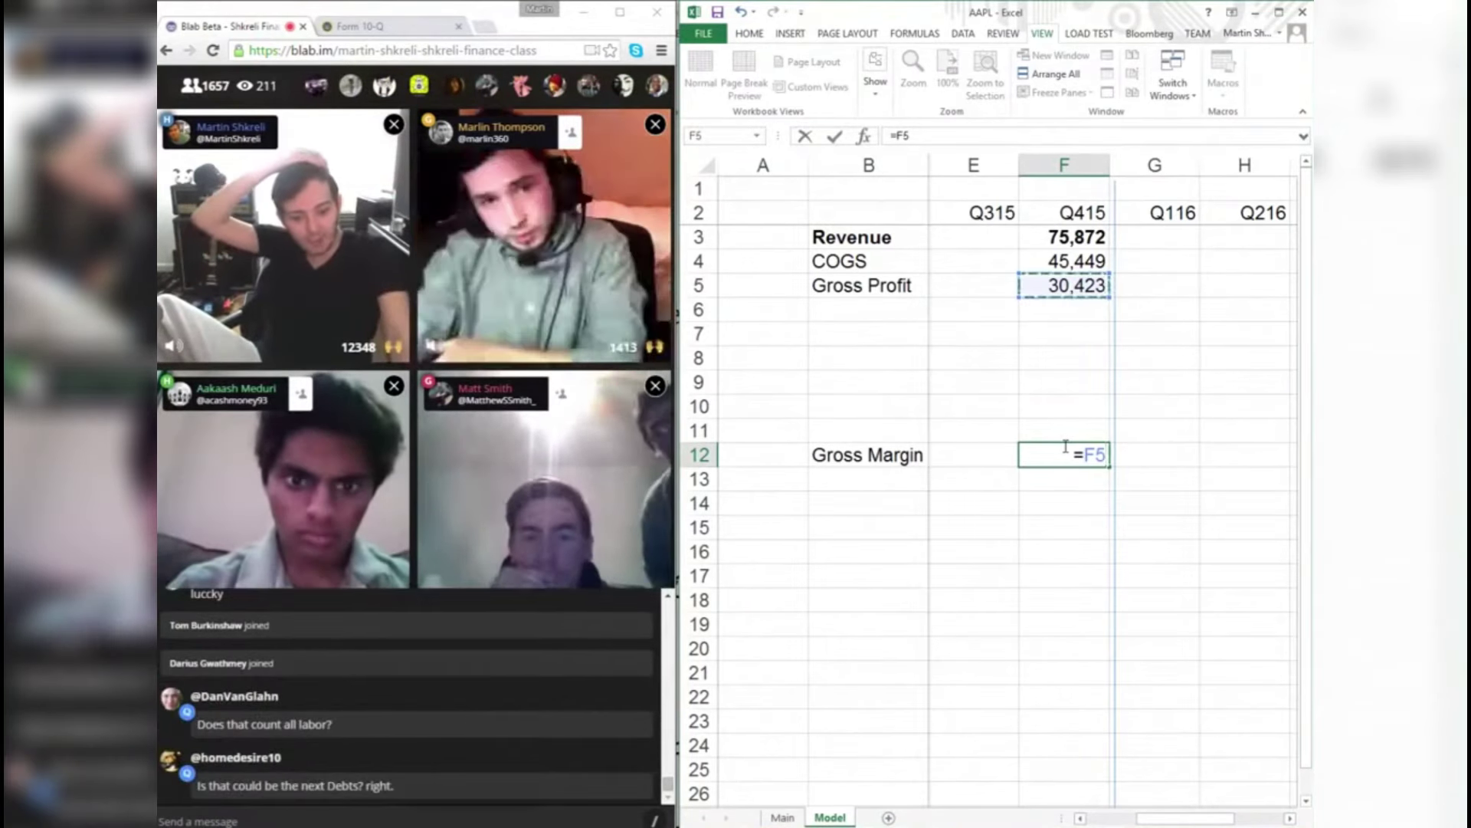
type("/")
key("Up")
key("Up")
key("Up")
key("Up")
key("Up")
key("Up")
key("Up")
key("Up")
key("Up")
key("Return")
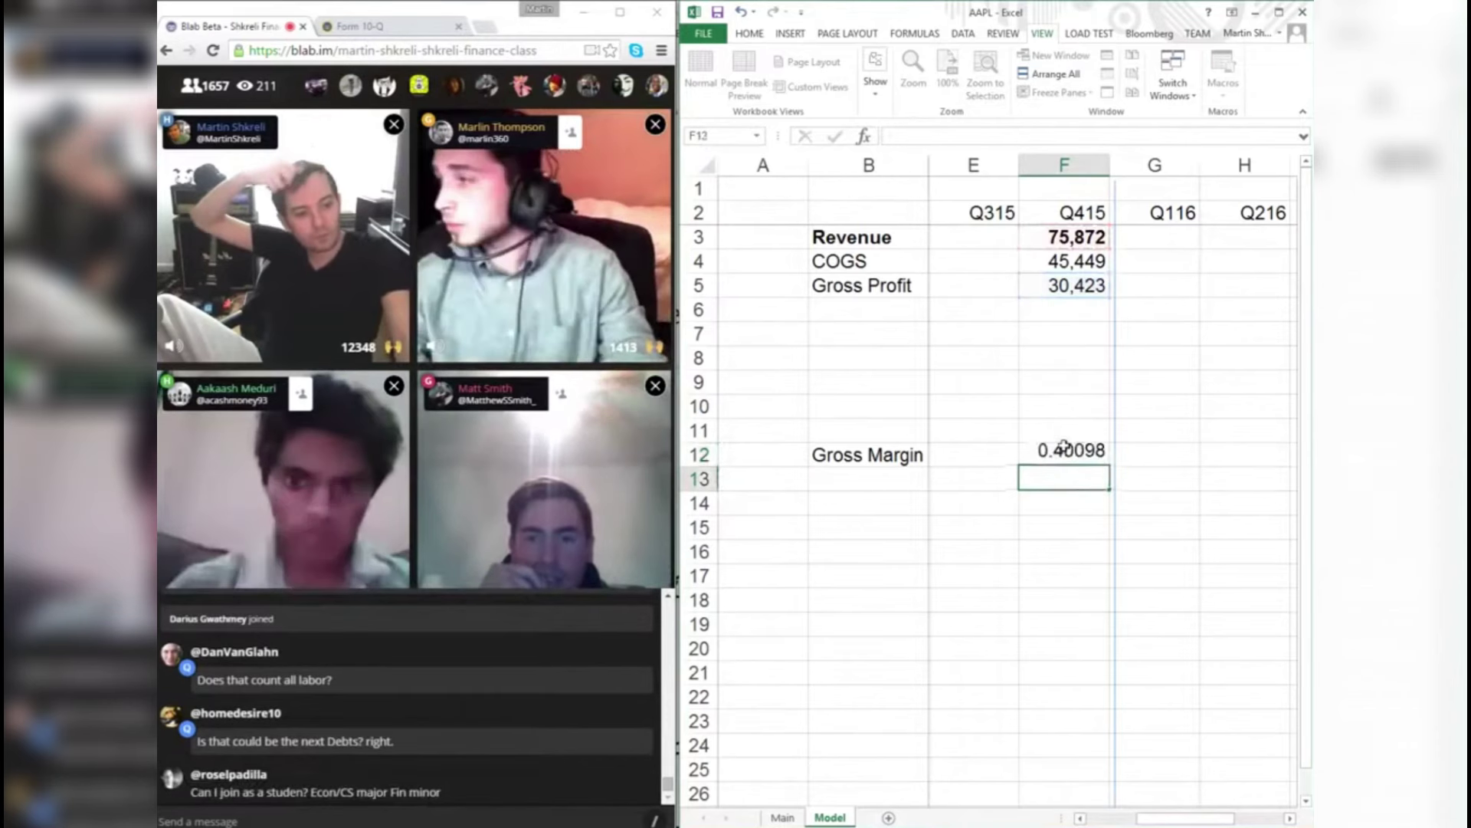
key("Up")
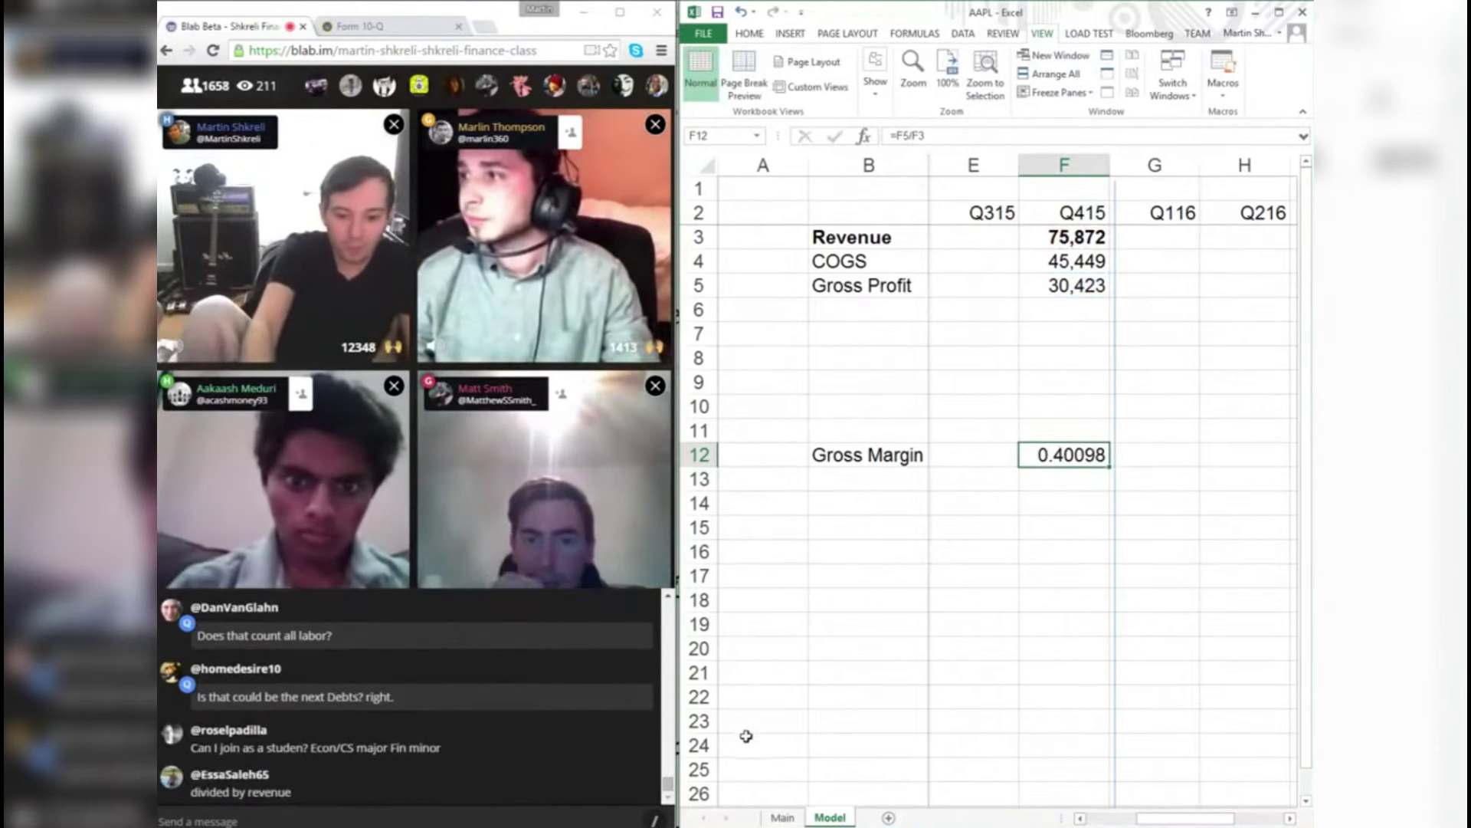
- Format the Q415 gross margin in F12 as a percentage with no decimals
key("ctrl+shift+5")
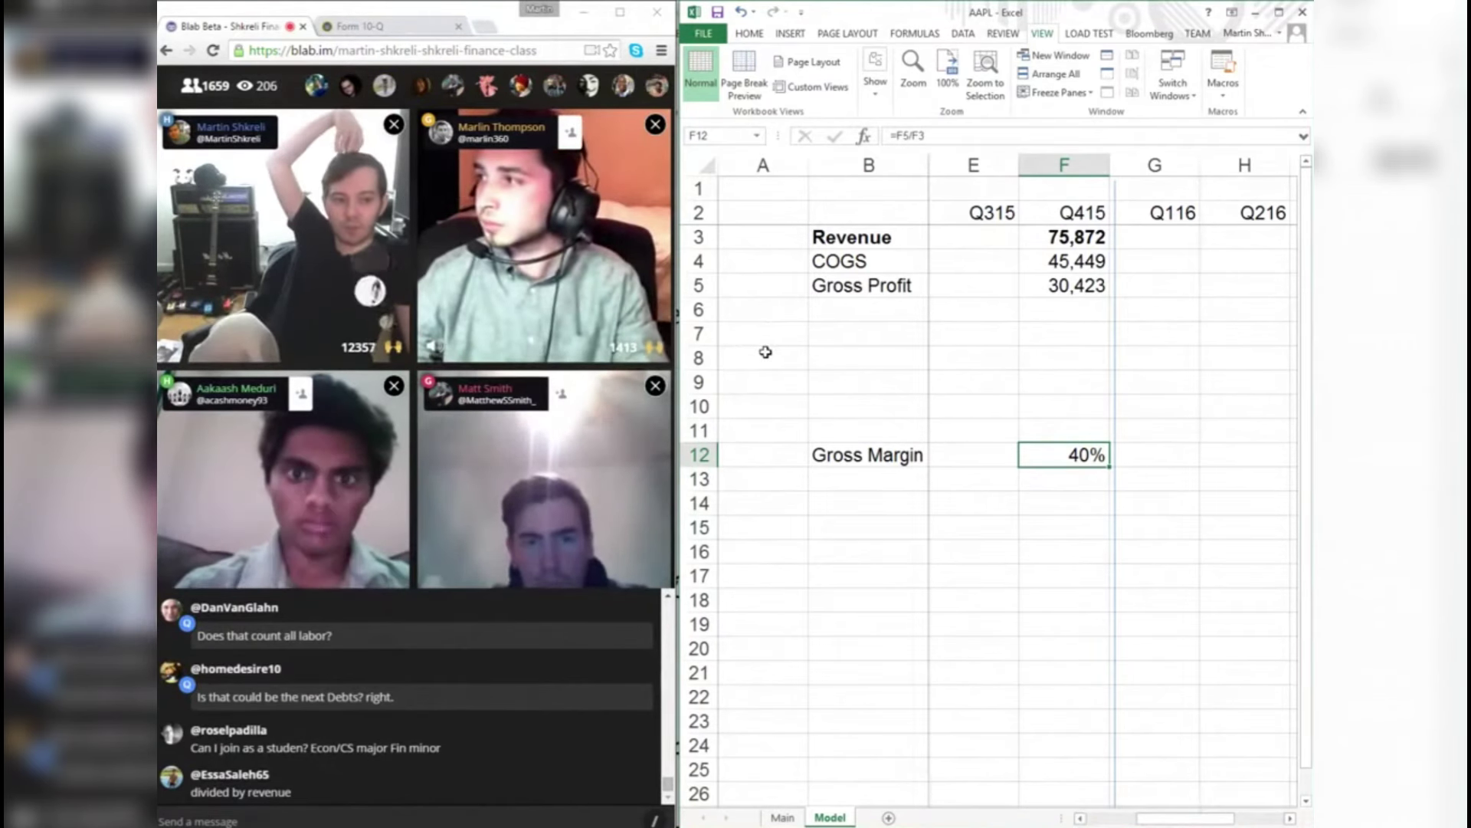
left_click(889, 455)
left_click_drag(889, 454, 866, 285)
left_click(862, 285)
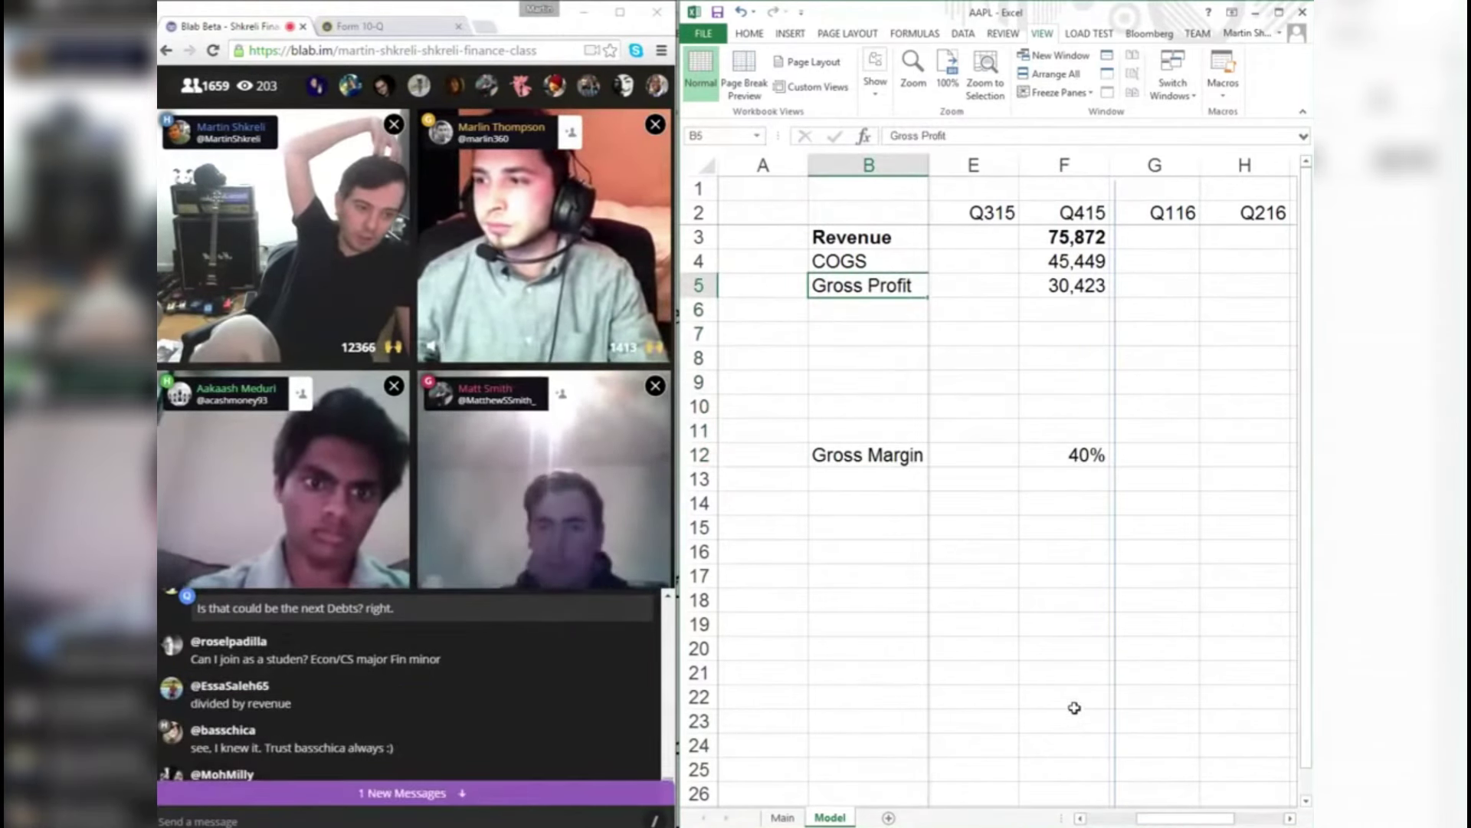
left_click(1069, 458)
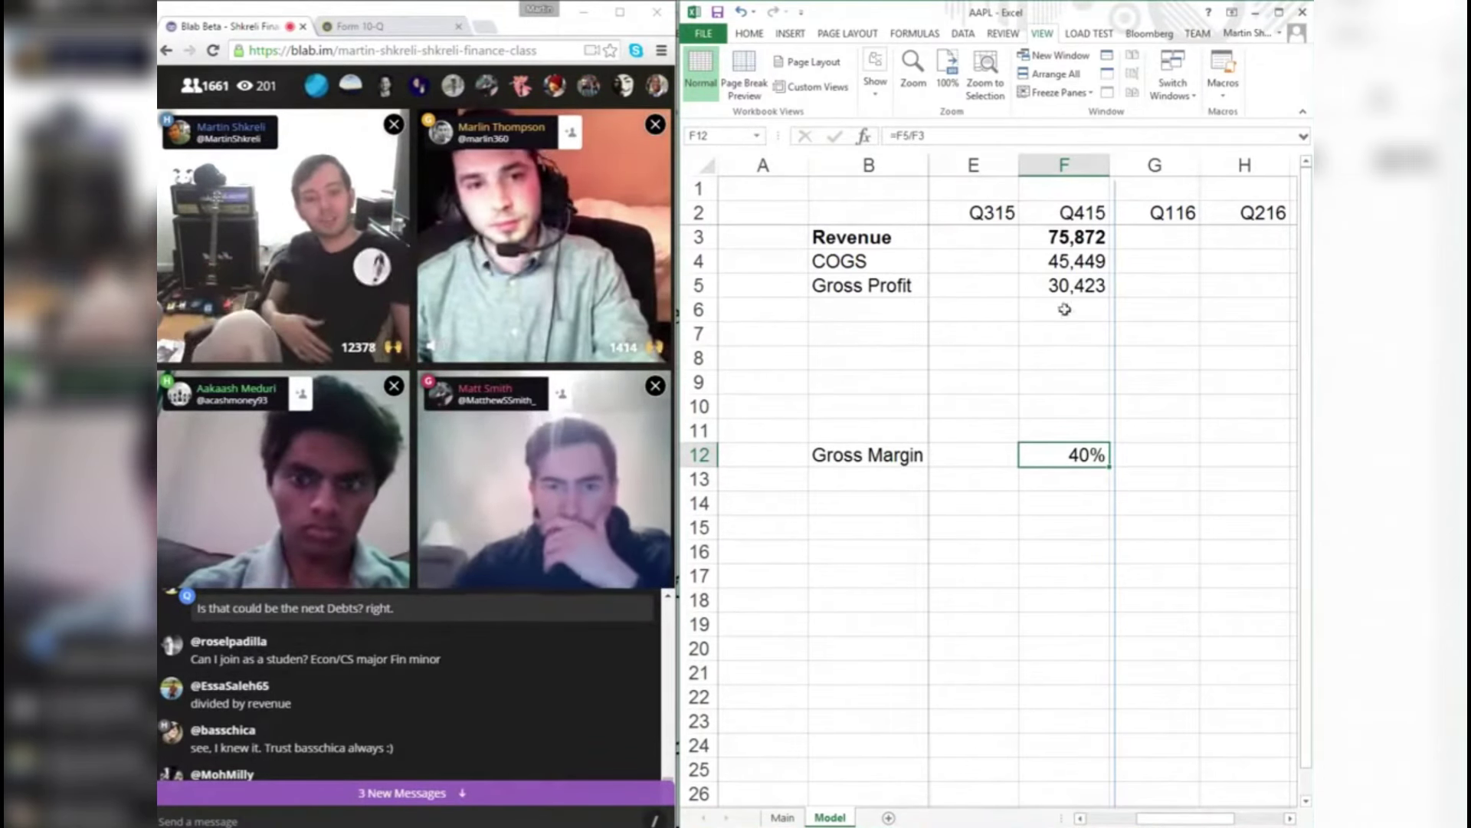
left_click(540, 793)
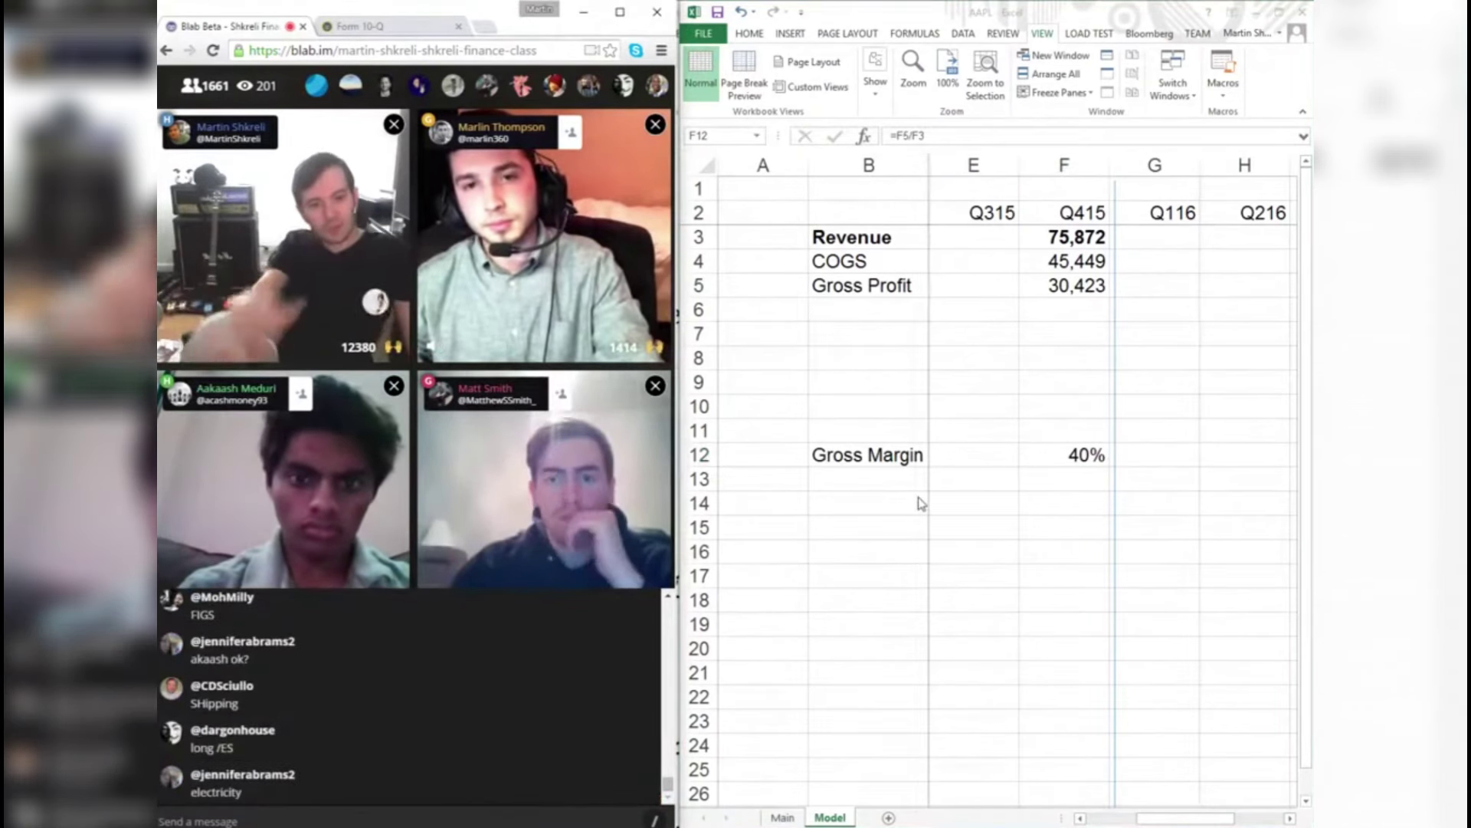
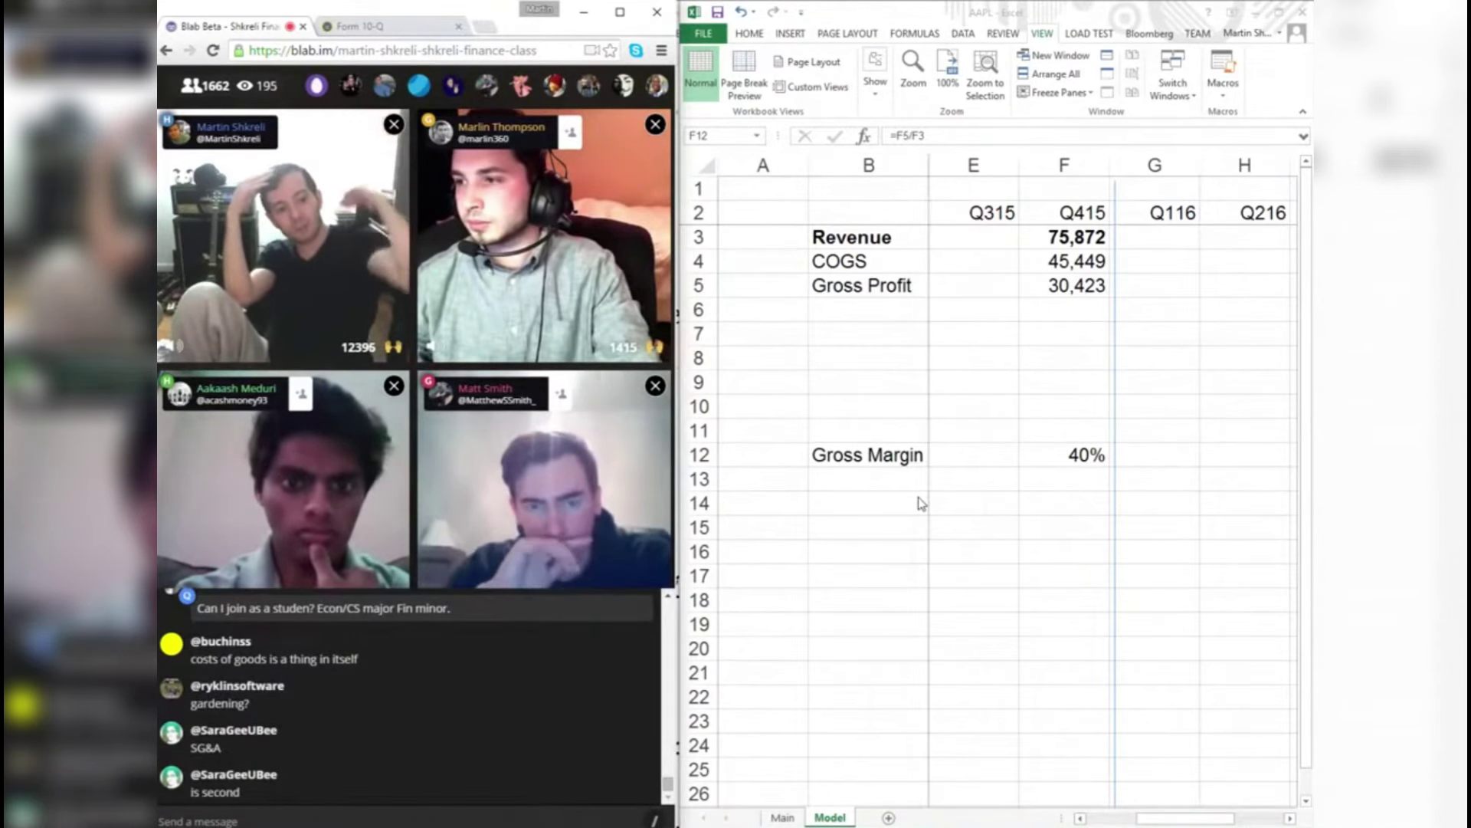
- Enter the heading INCOME STATEMENT in B2 above the Revenue label
left_click(912, 322)
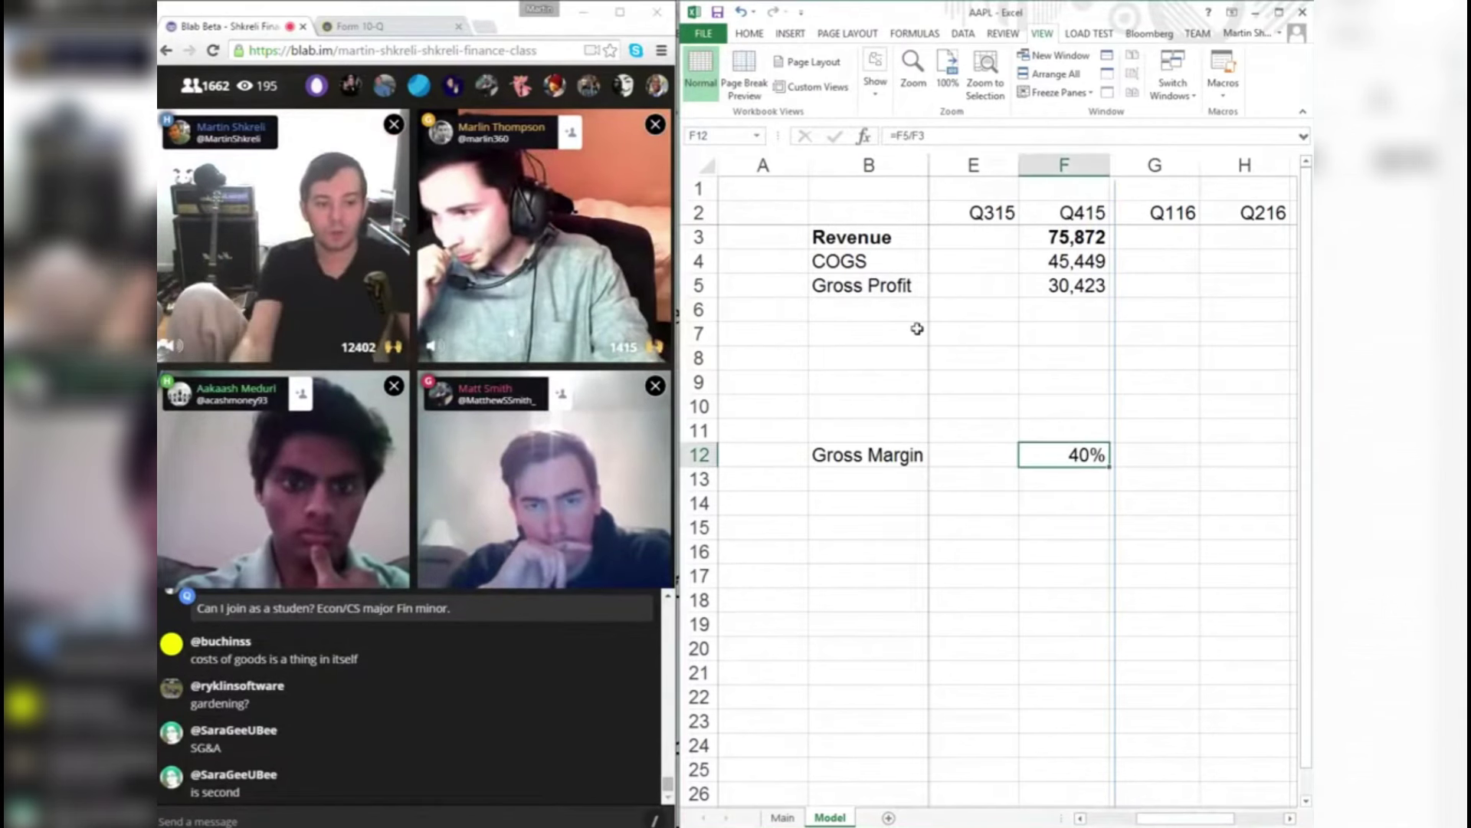
left_click(764, 214)
key("Right")
type("INCOME")
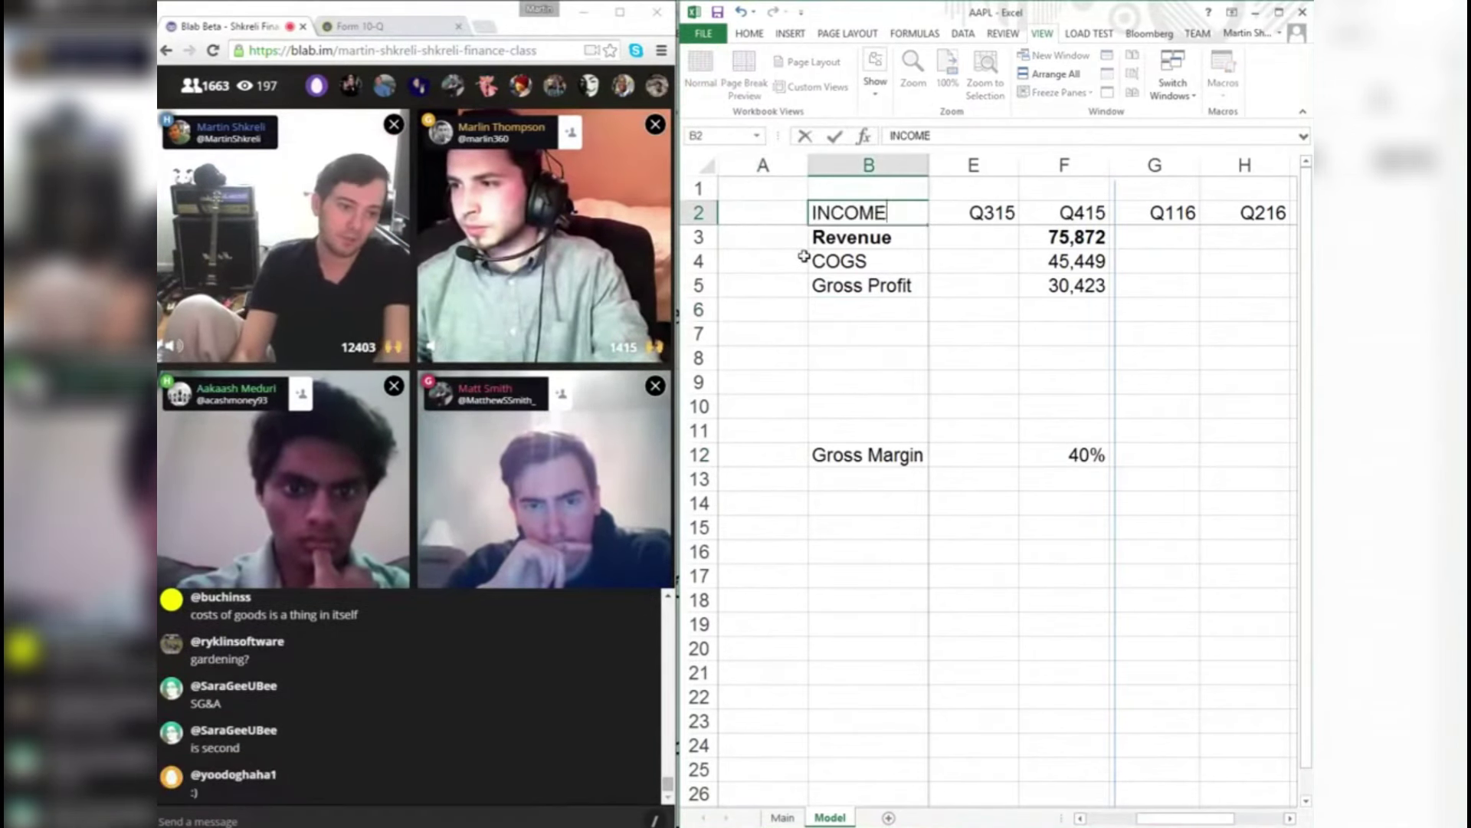
type(" STATEMENT")
key("Return")
key("Left")
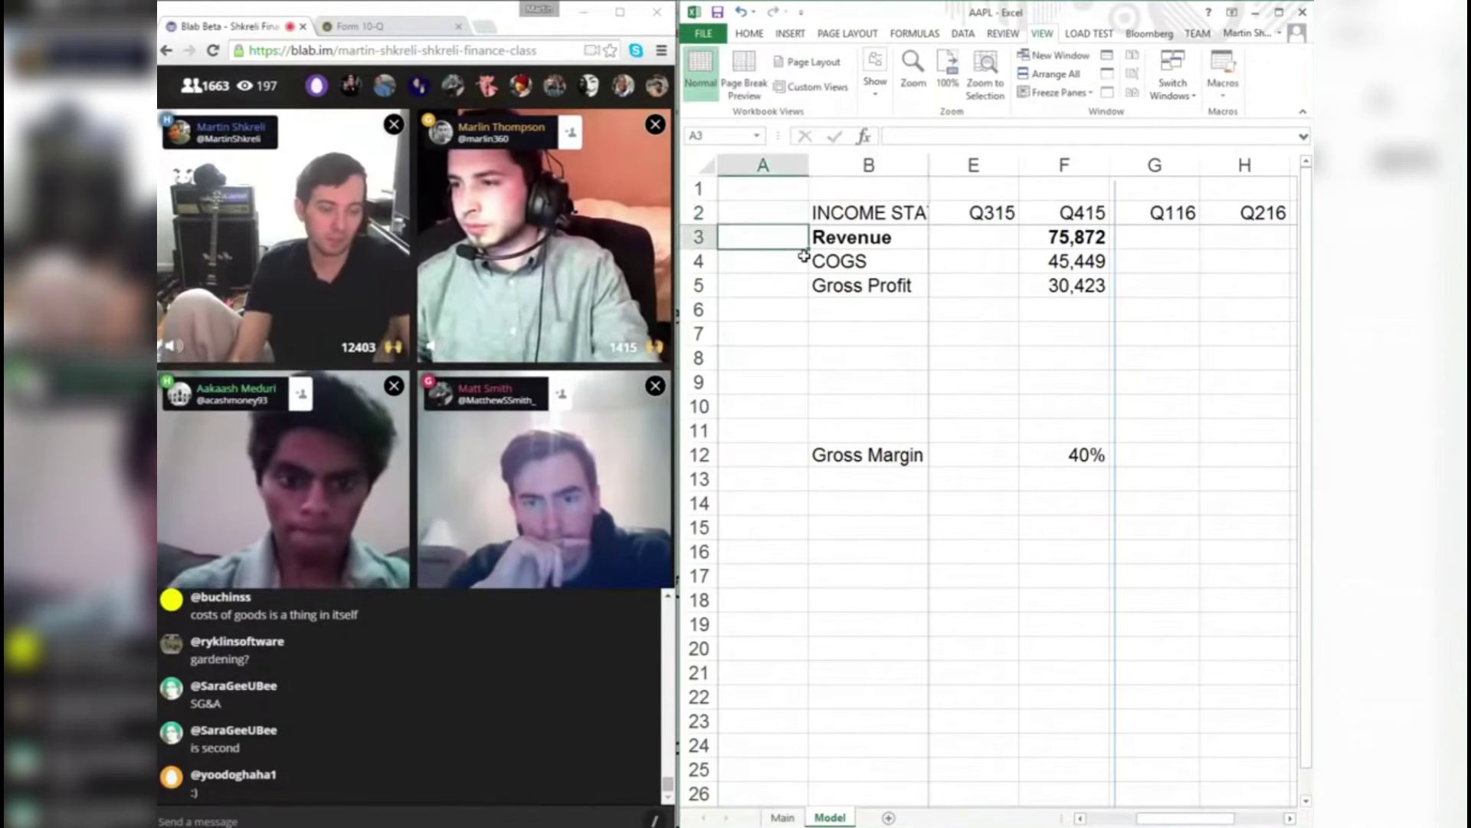
- Bring up the Form 10-Q beside the model and add an R&D row below Gross Profit with 2404 for Q415
left_click(870, 306)
left_click(360, 26)
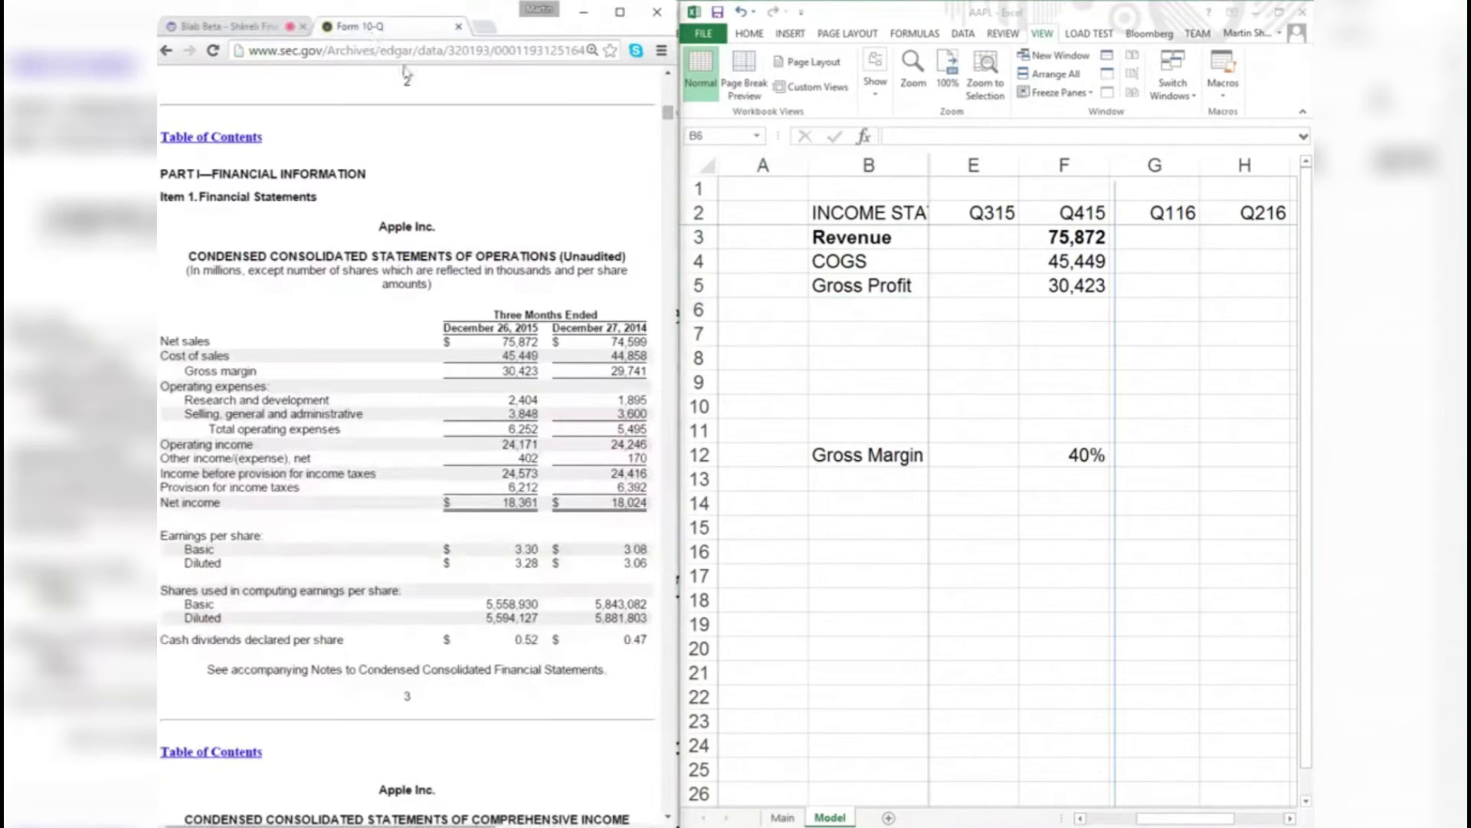
left_click(868, 309)
left_click(950, 358)
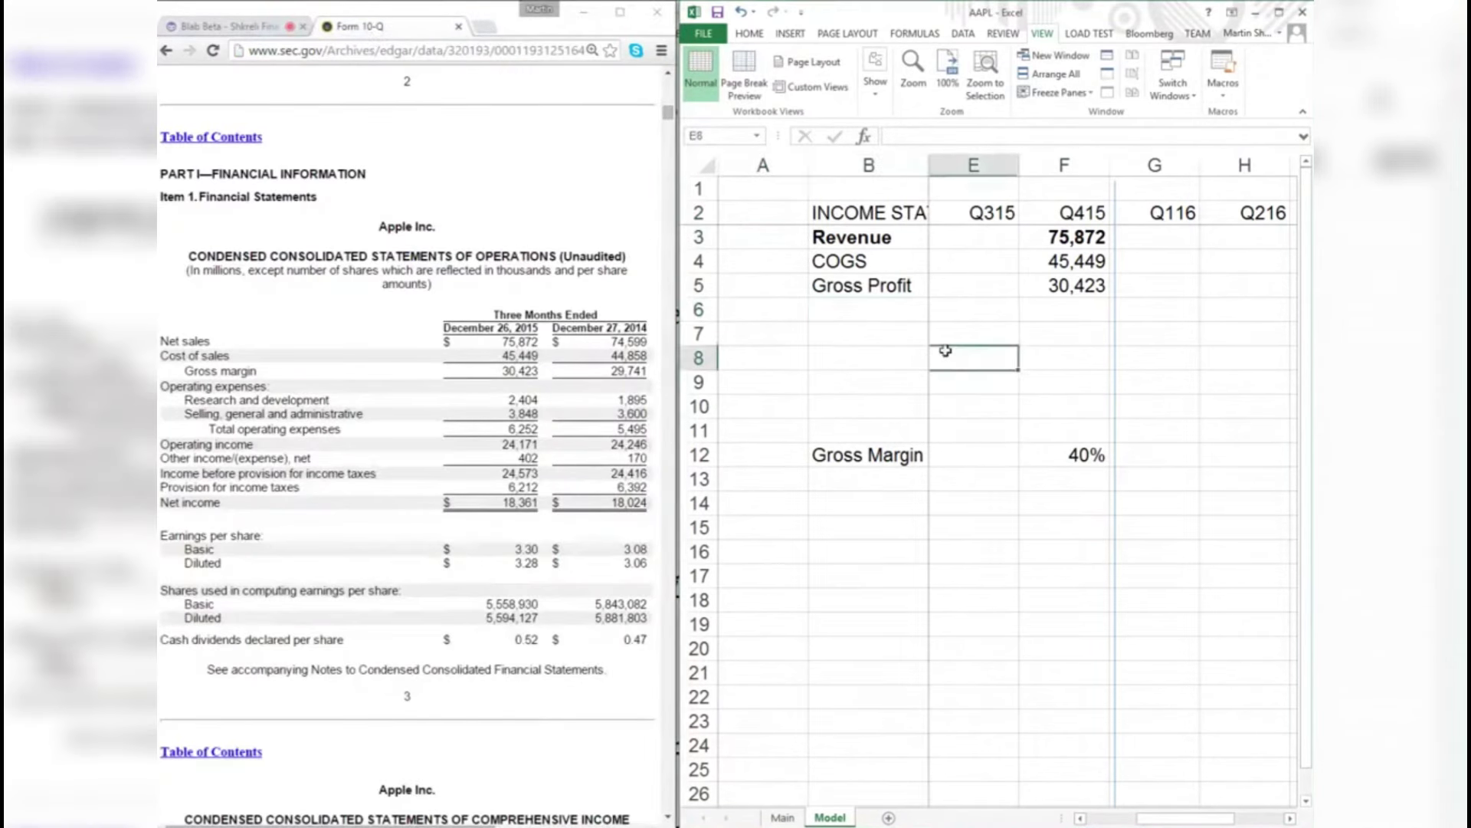
left_click(869, 326)
left_click(866, 312)
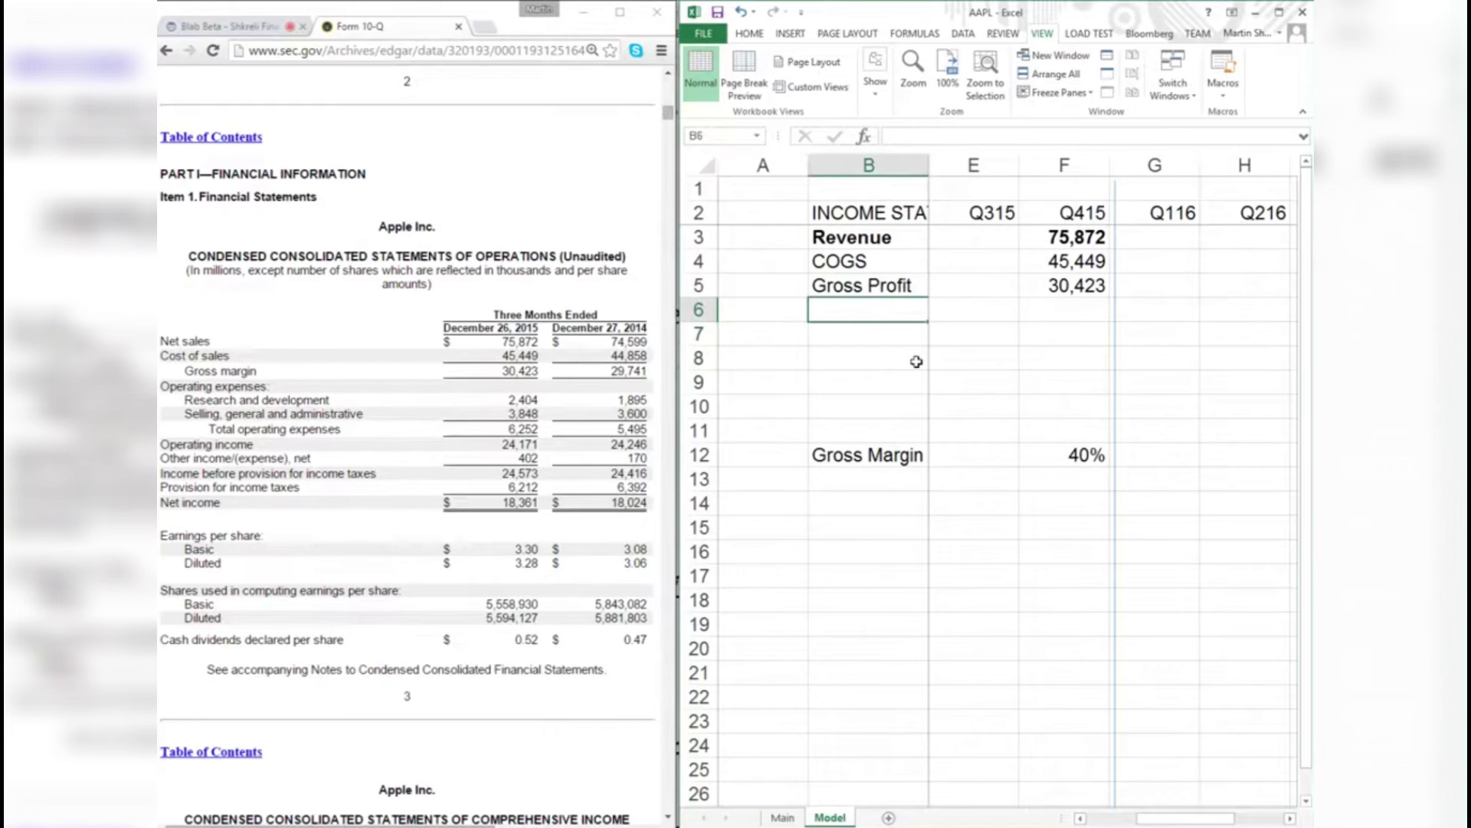
type("R&D")
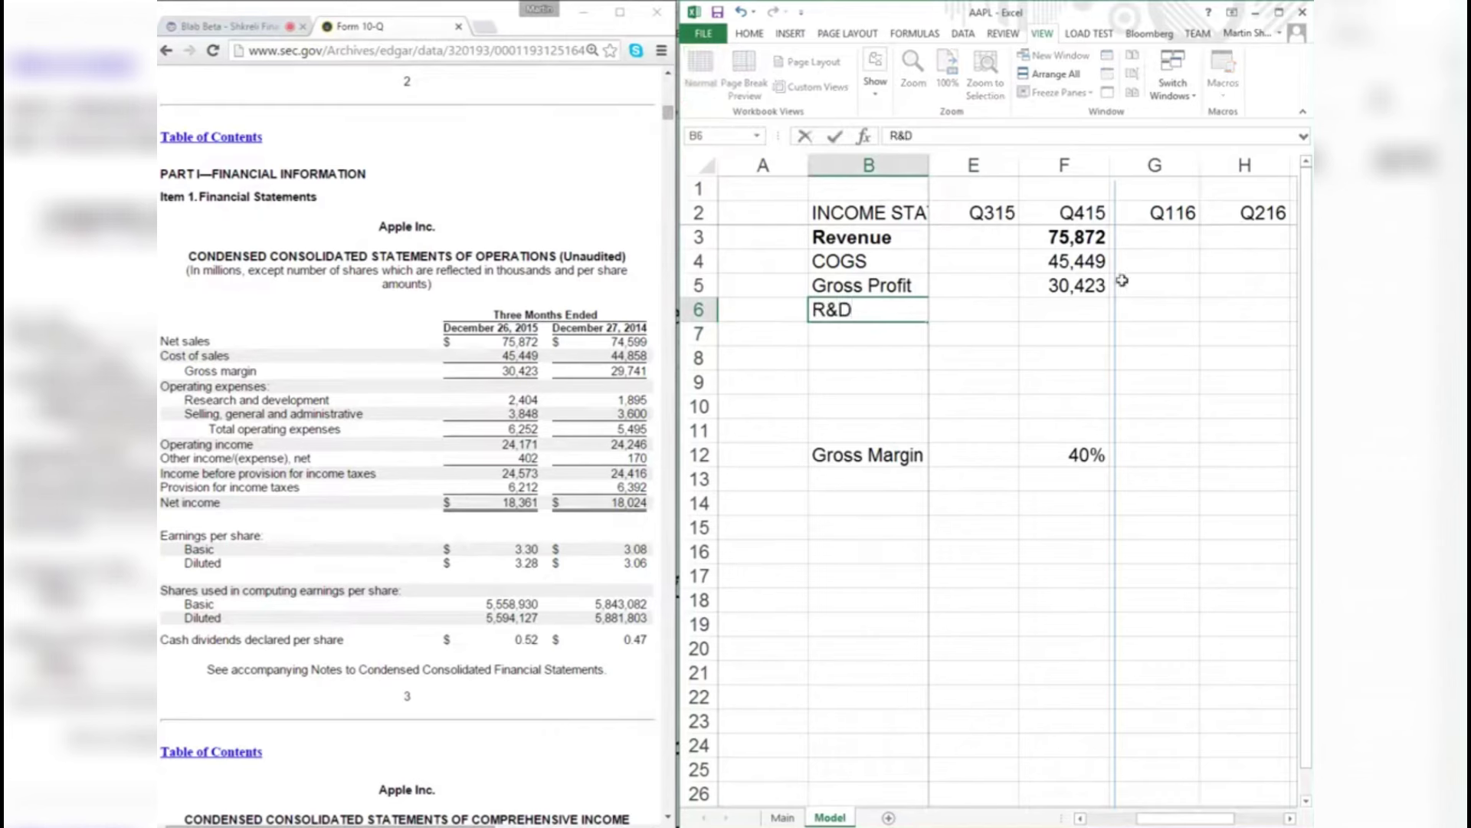
left_click(1066, 320)
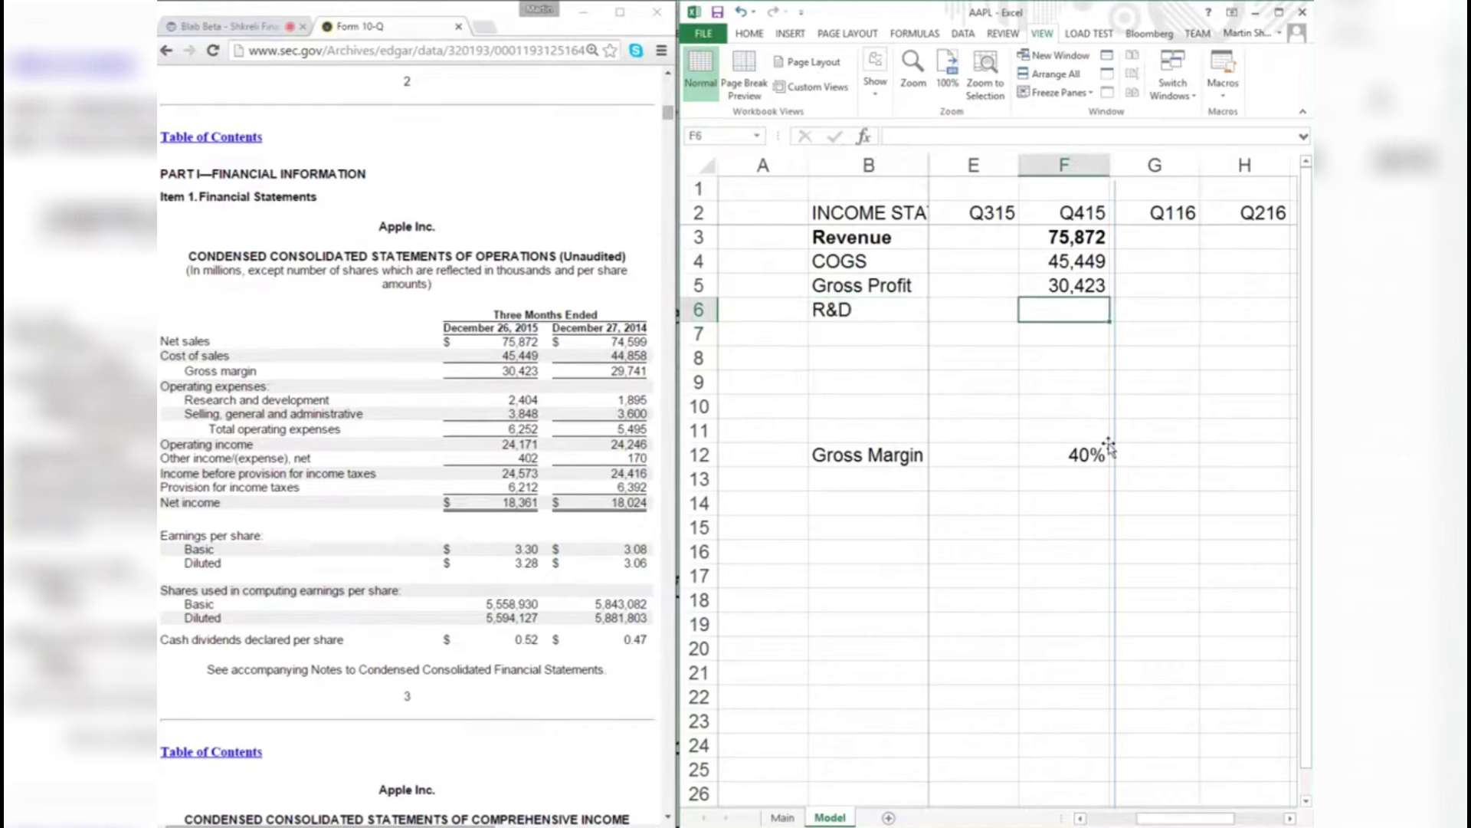
type("2404")
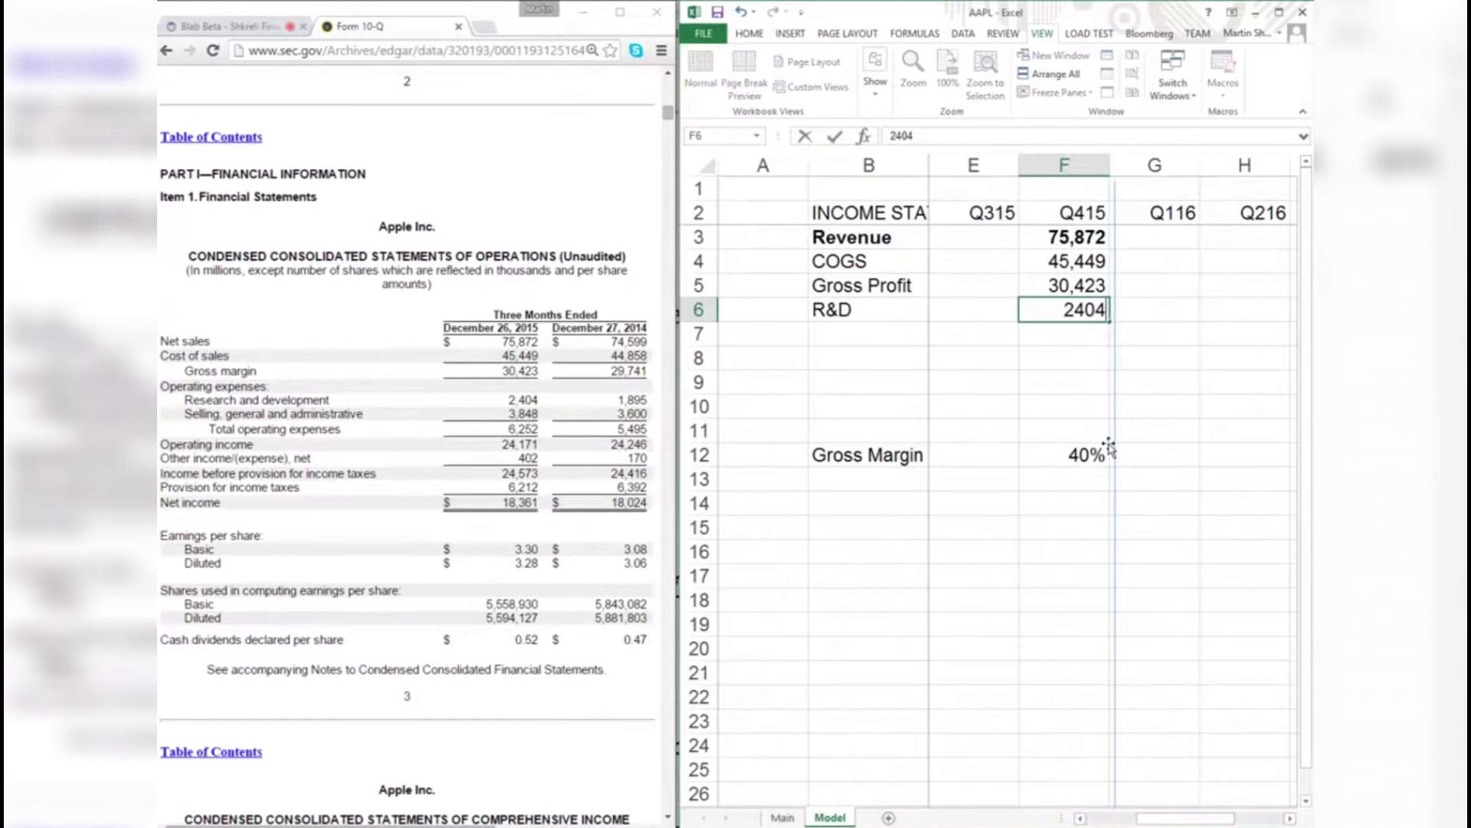
key("Return")
key("Up")
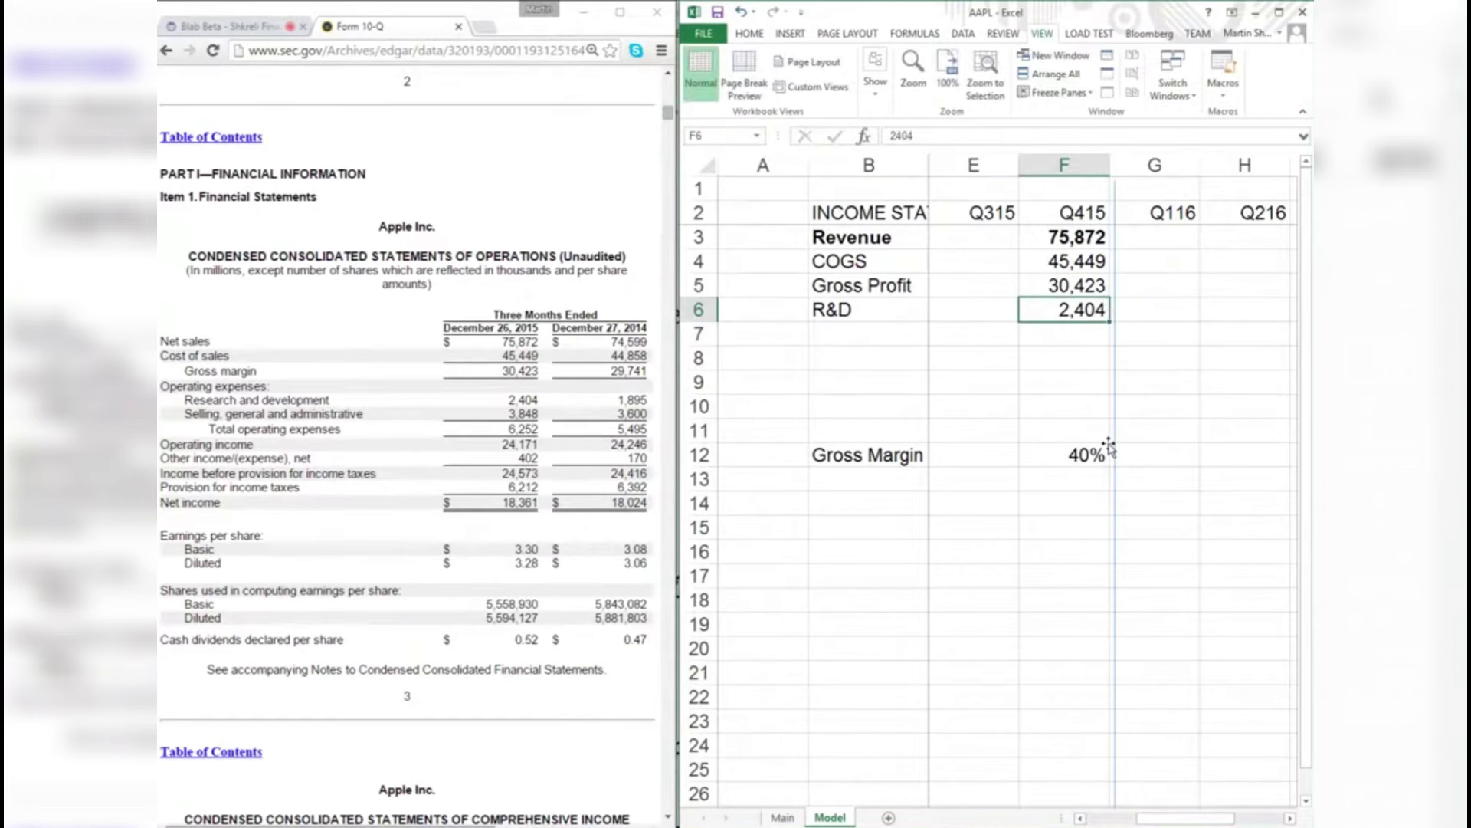
- Add an SG&A row below R&D with 3848 for Q415
key("Up")
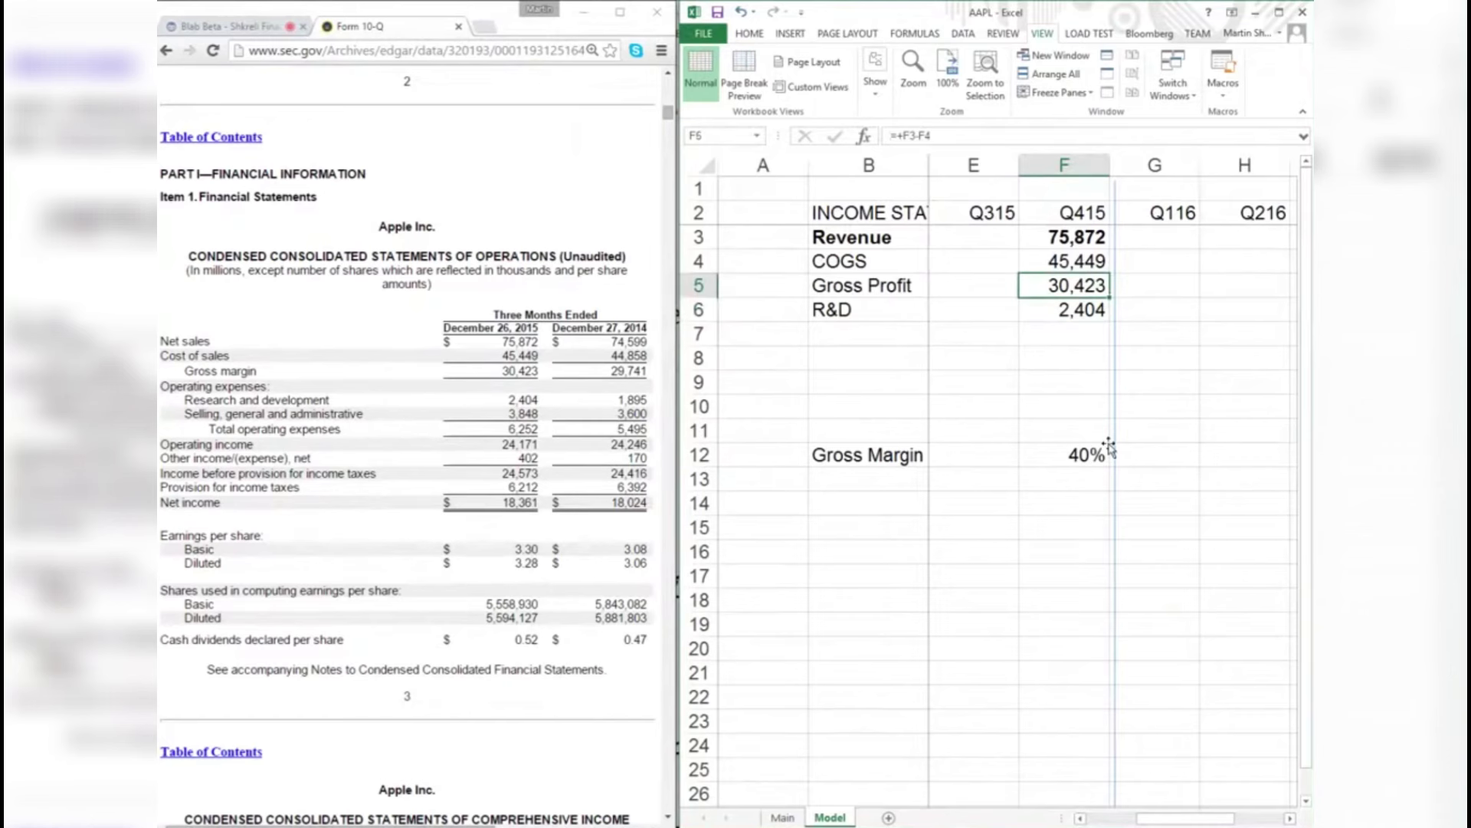
key("Down")
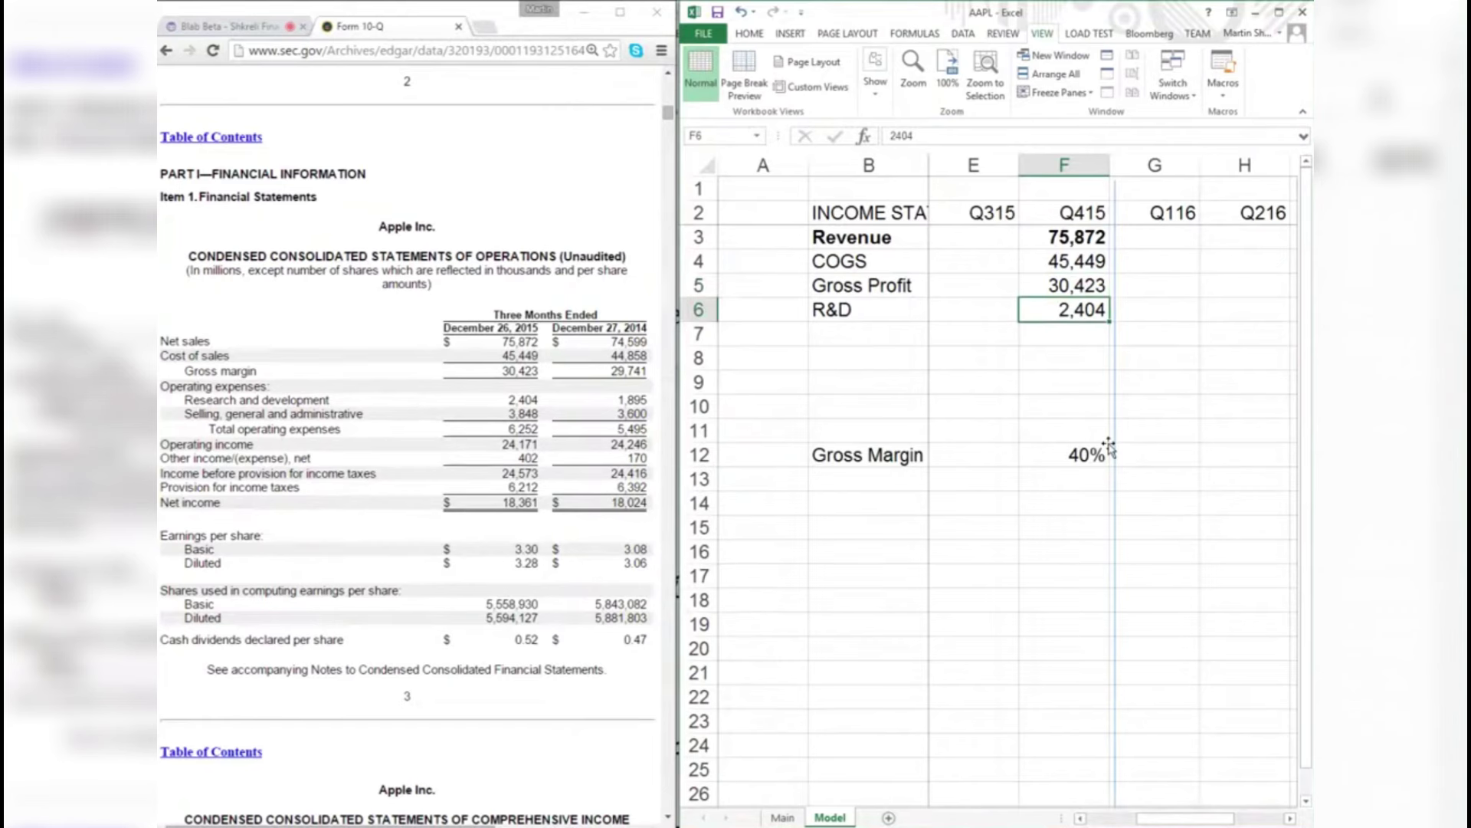
key("Down")
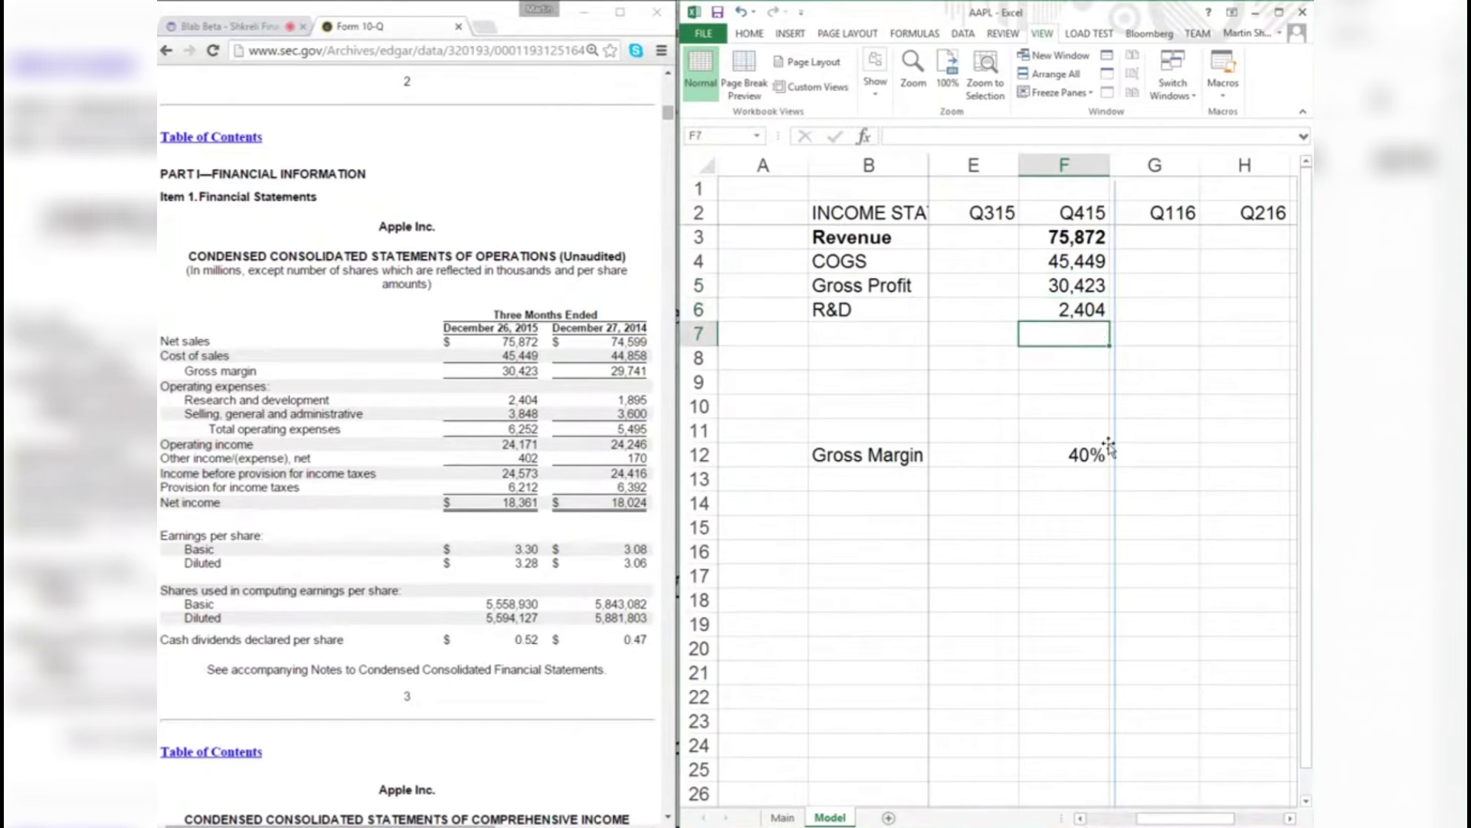
type("3848")
key("Return")
key("Up")
key("Left")
key("Left")
key("Left")
key("Left")
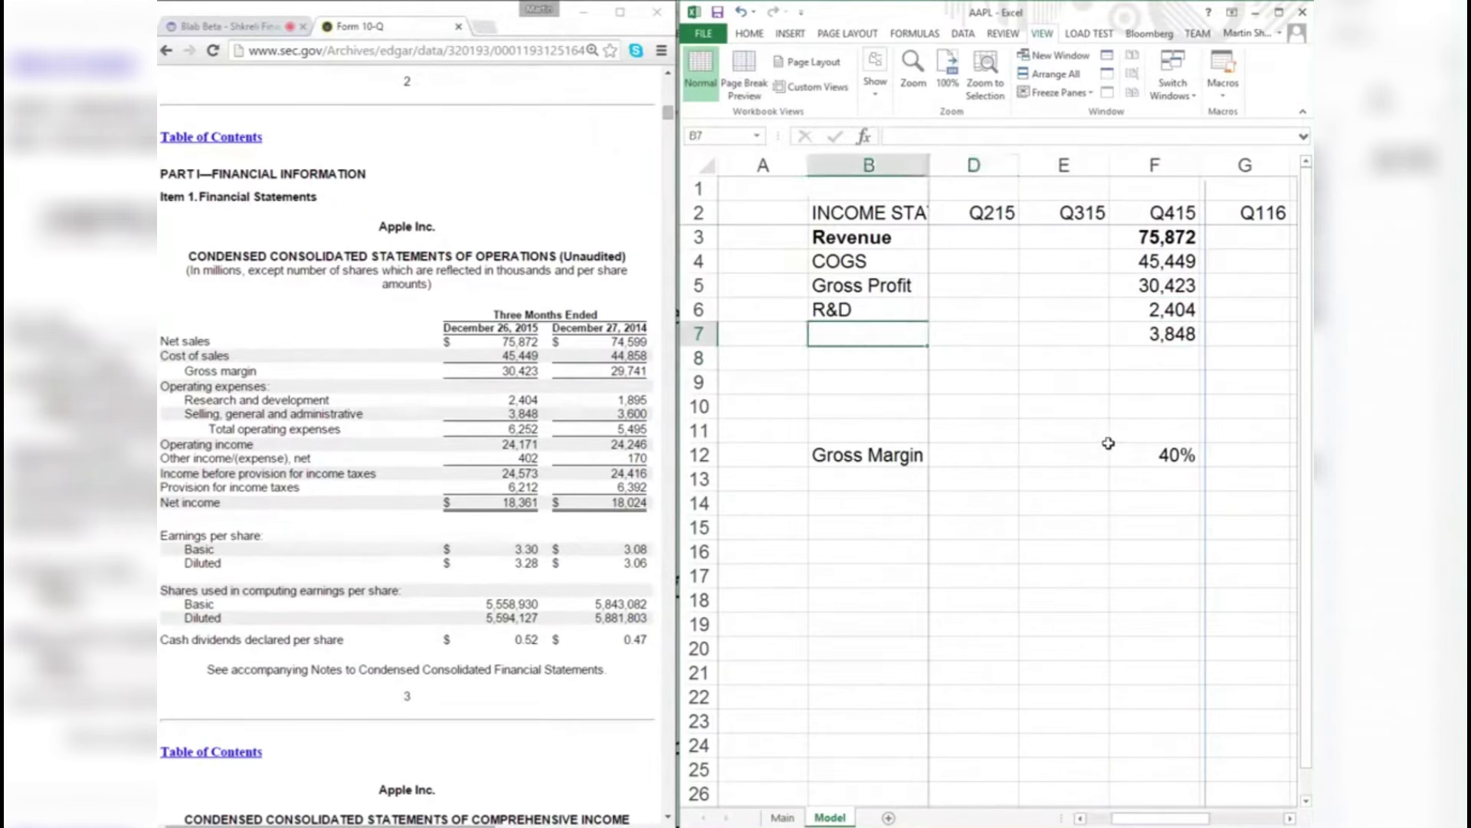
type("SG&A")
key("Return")
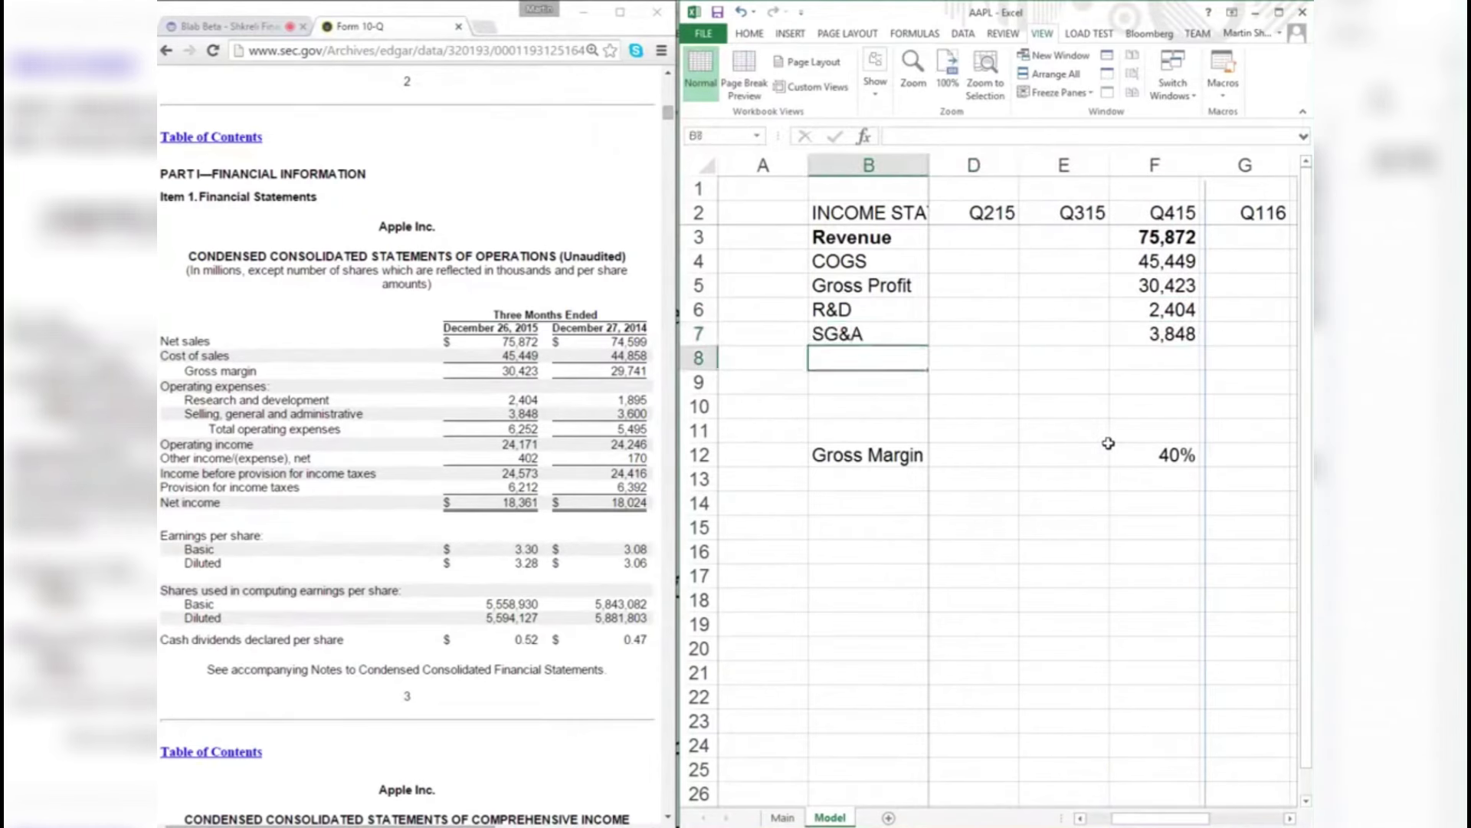
- Sum the Q415 SG&A and R&D values in F8 with the formula =+F7+F6
key("Up")
key("Right")
key("Right")
key("Right")
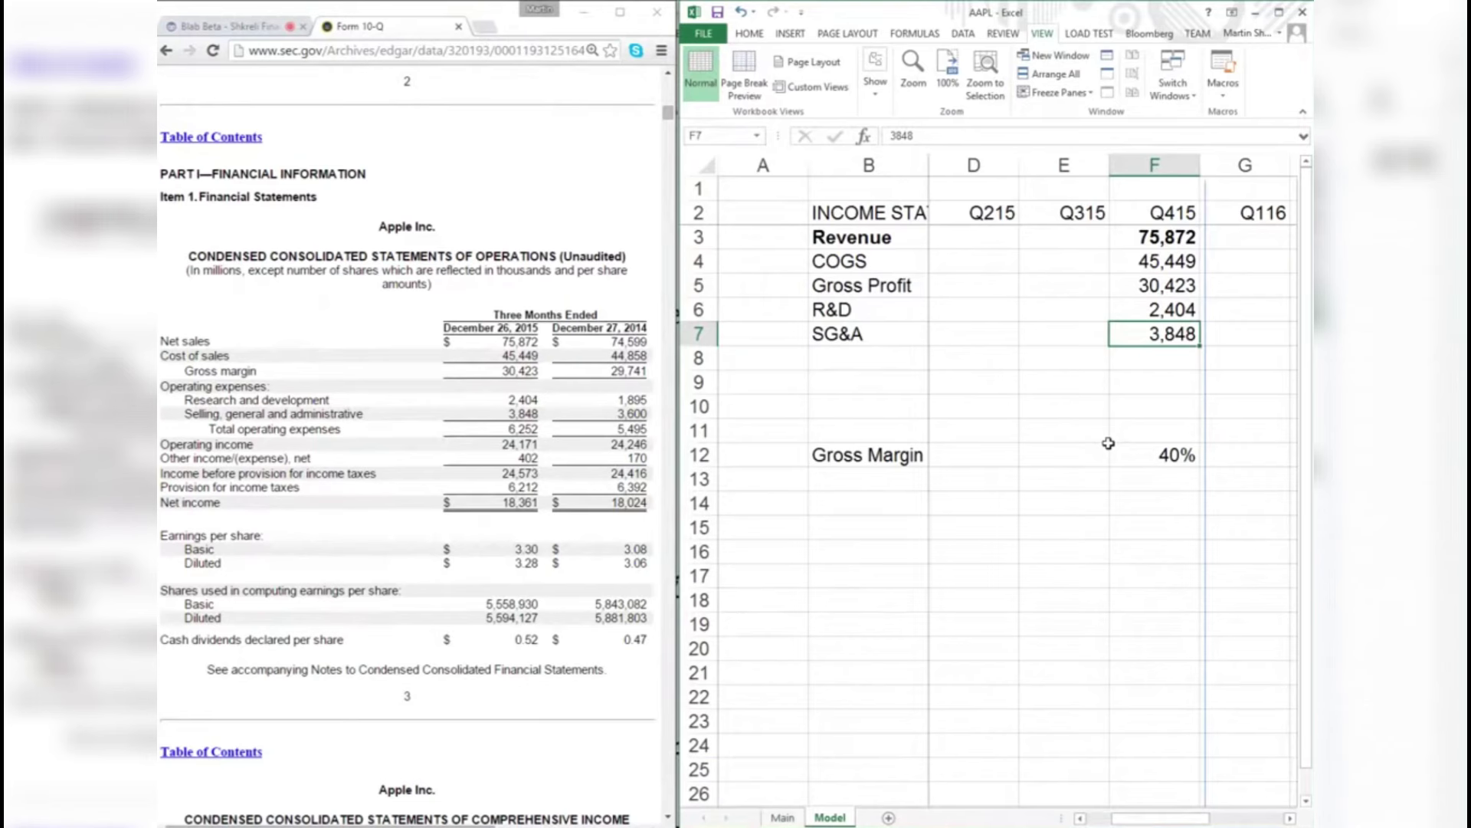
key("Down")
type("=+F7+F6")
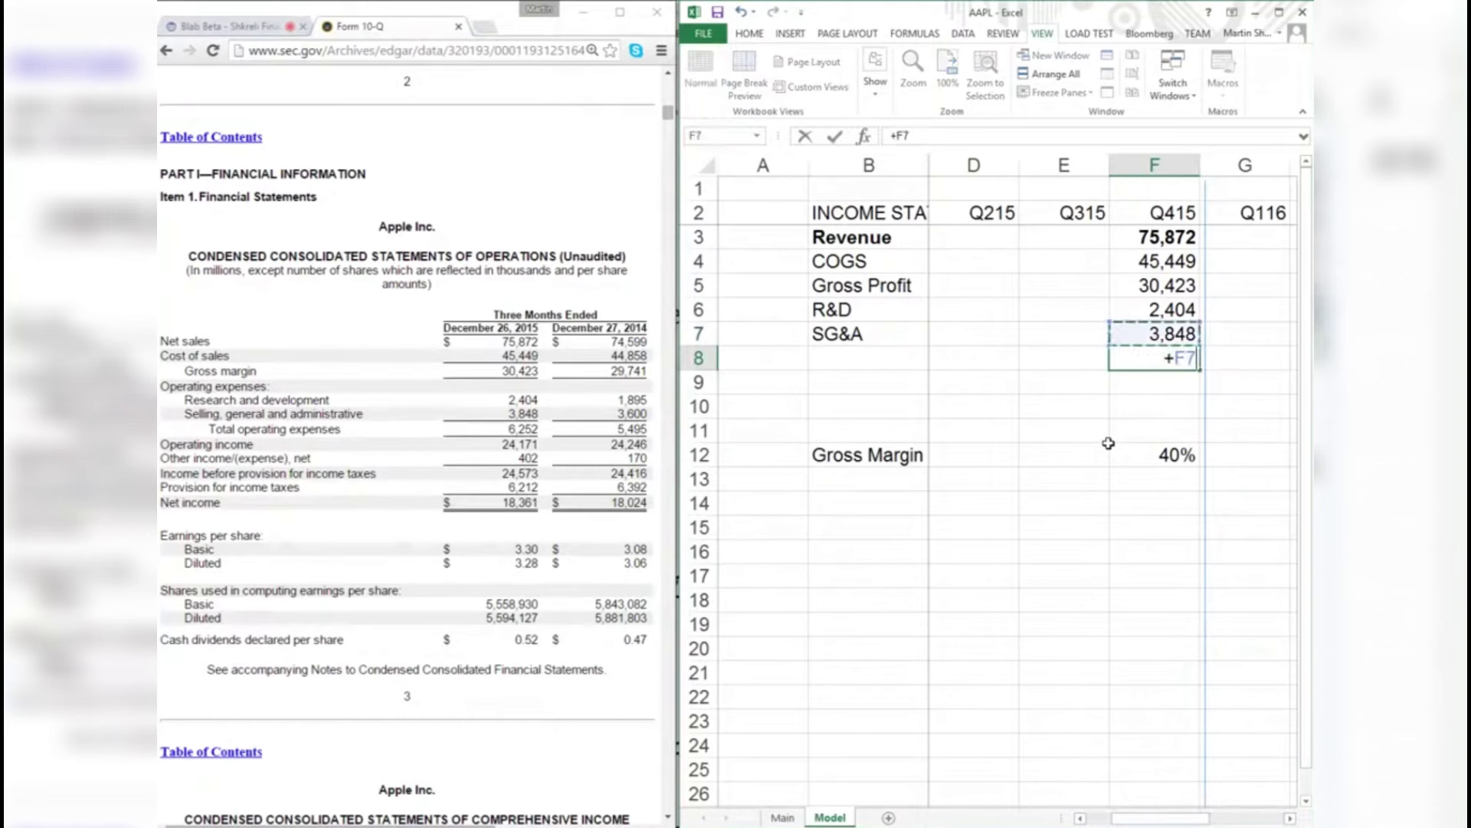
key("Return")
- Label the expense total in row 8 Operating Expenses
key("Left")
key("Left")
key("Left")
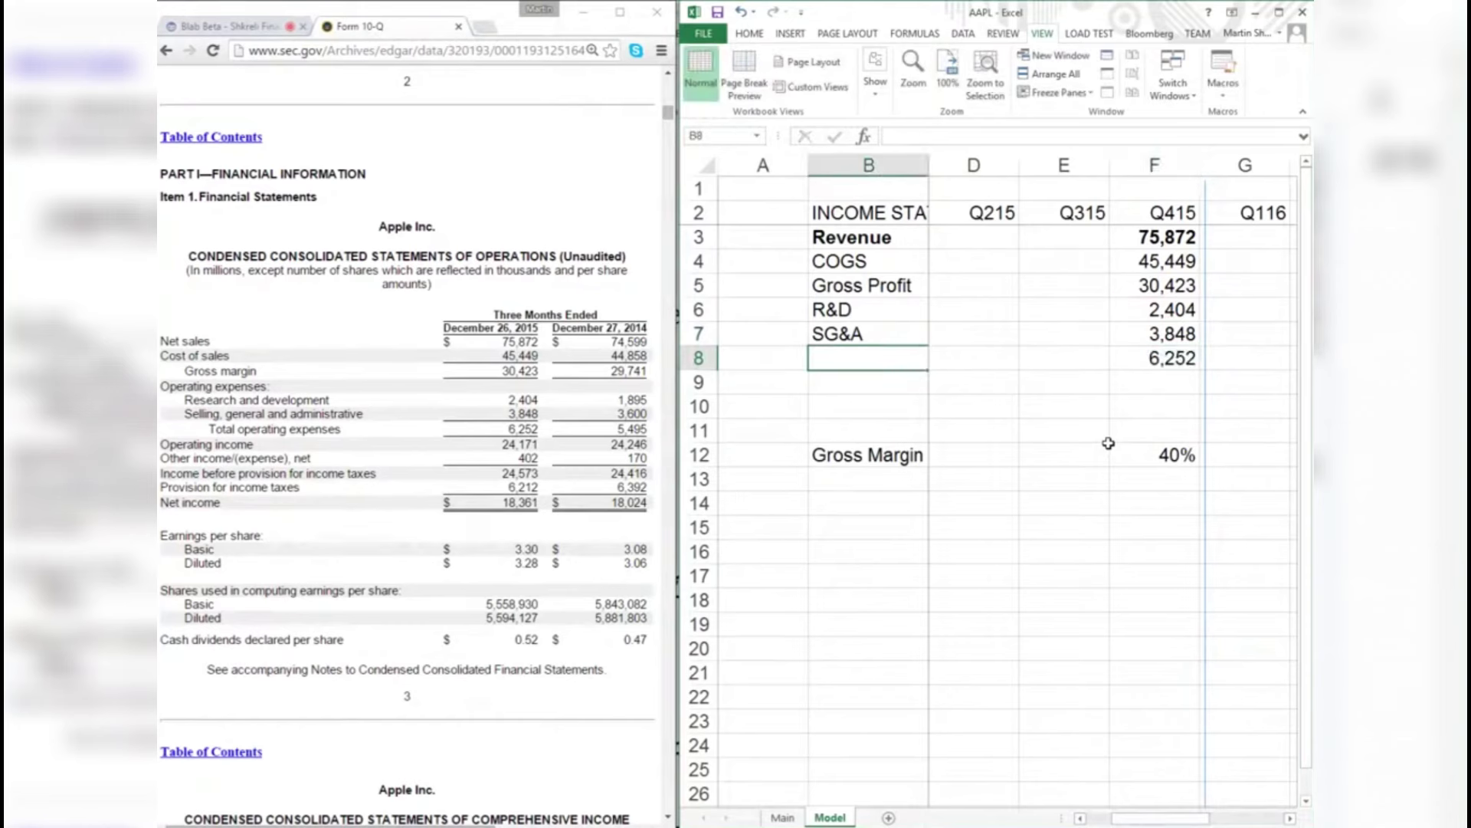
type("OL")
type("erating E")
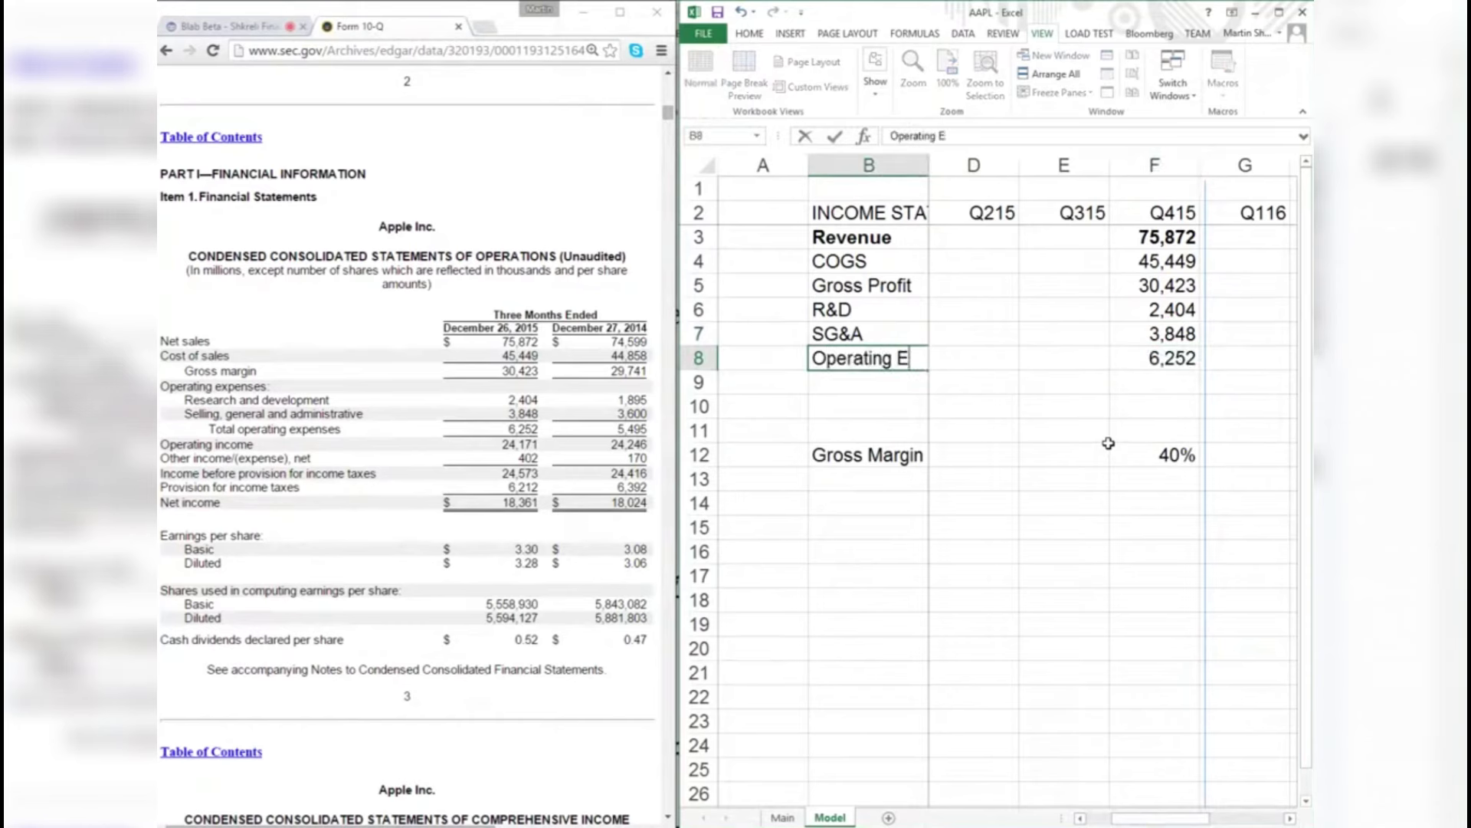
type("xpenses")
key("Return")
key("Up")
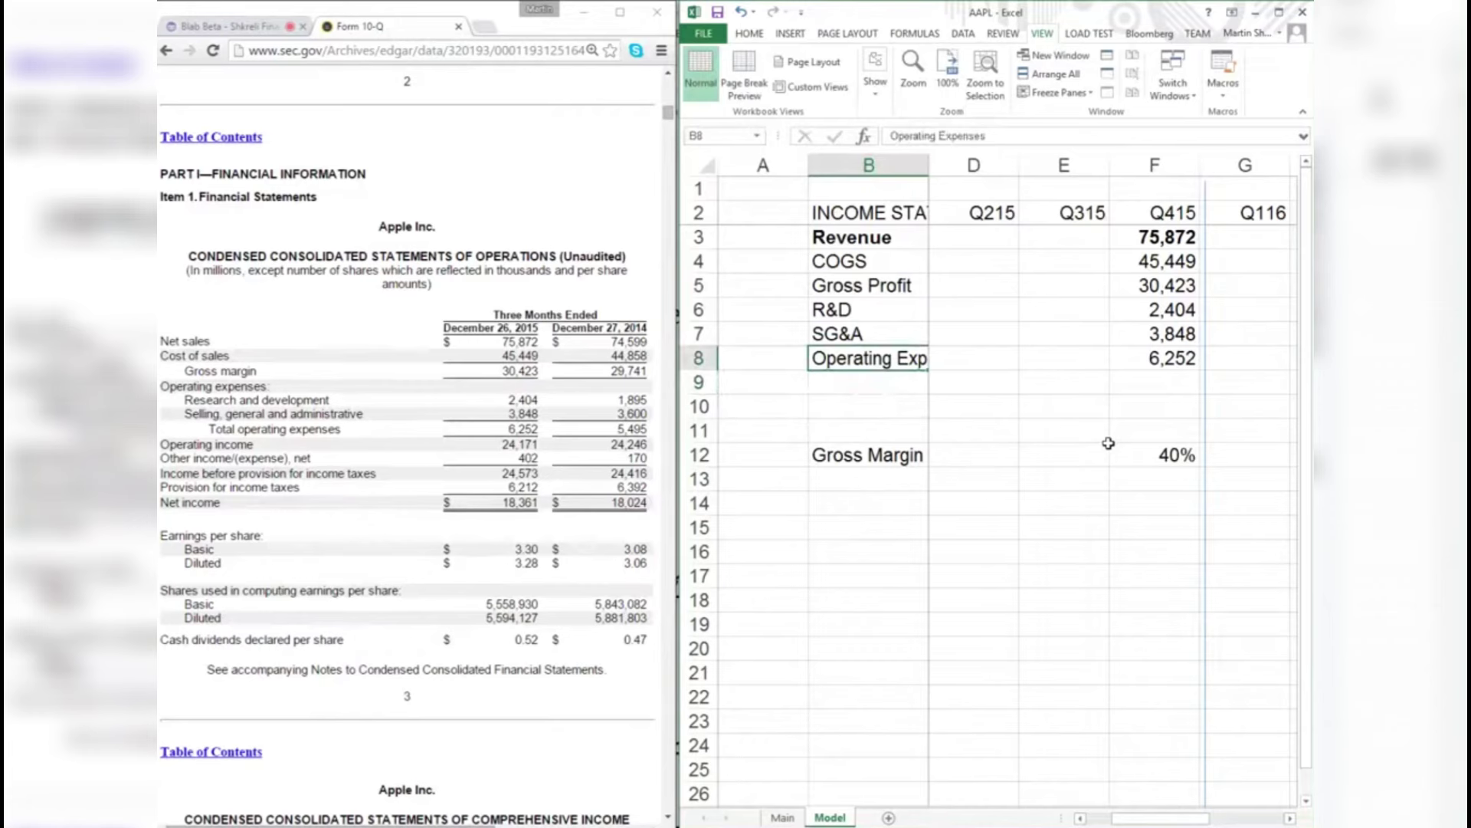
- Auto-fit the width of column B to its longest label
double_click(924, 173)
left_click(1219, 343)
scroll(1219, 354, "down", 1)
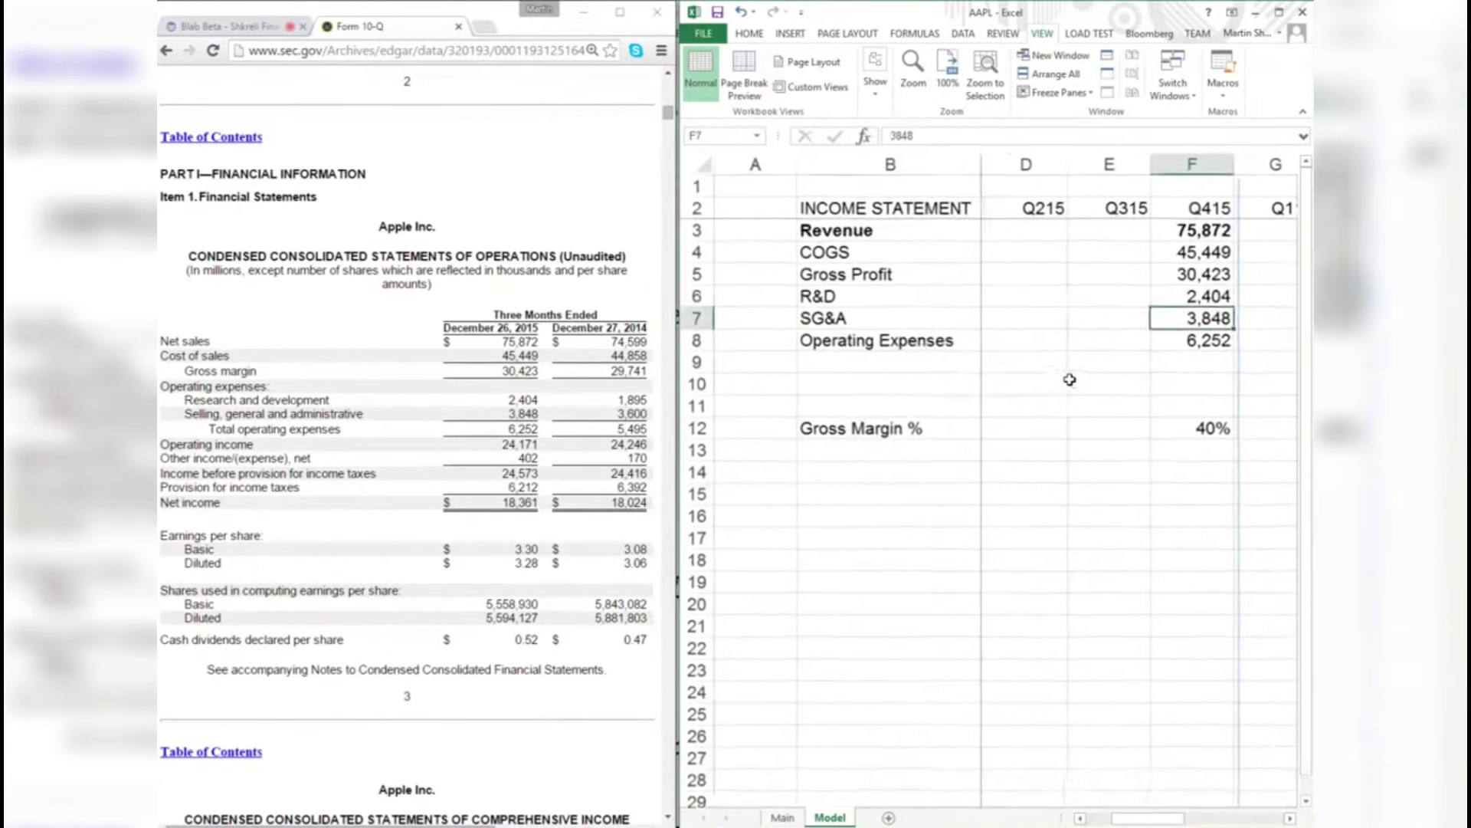
left_click(1189, 339)
left_click(1197, 249)
scroll(1196, 249, "left", 1)
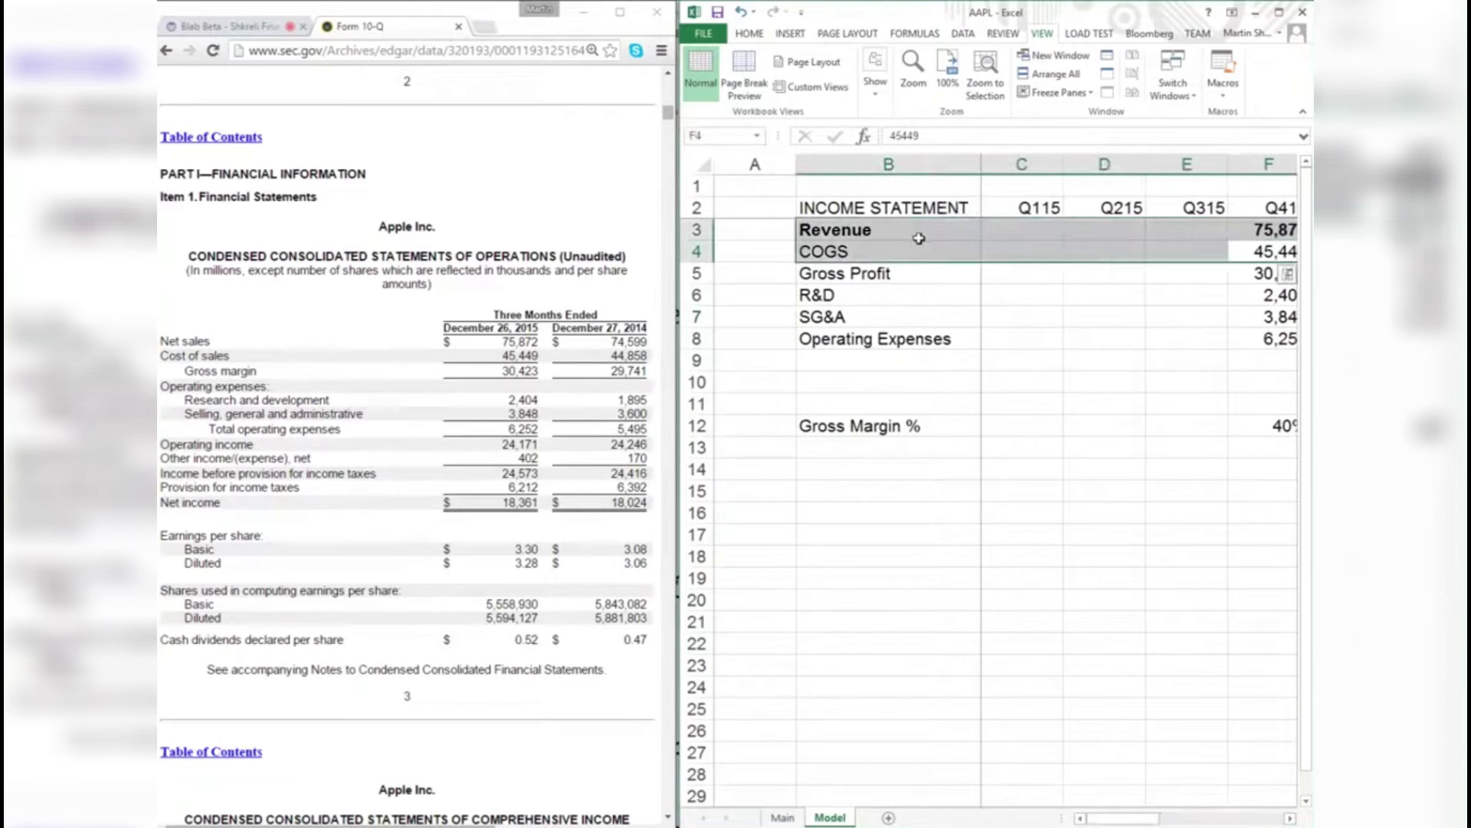
scroll(920, 236, "right", 2)
left_click_drag(1022, 274, 1092, 244)
left_click(1091, 243)
left_click(1126, 337)
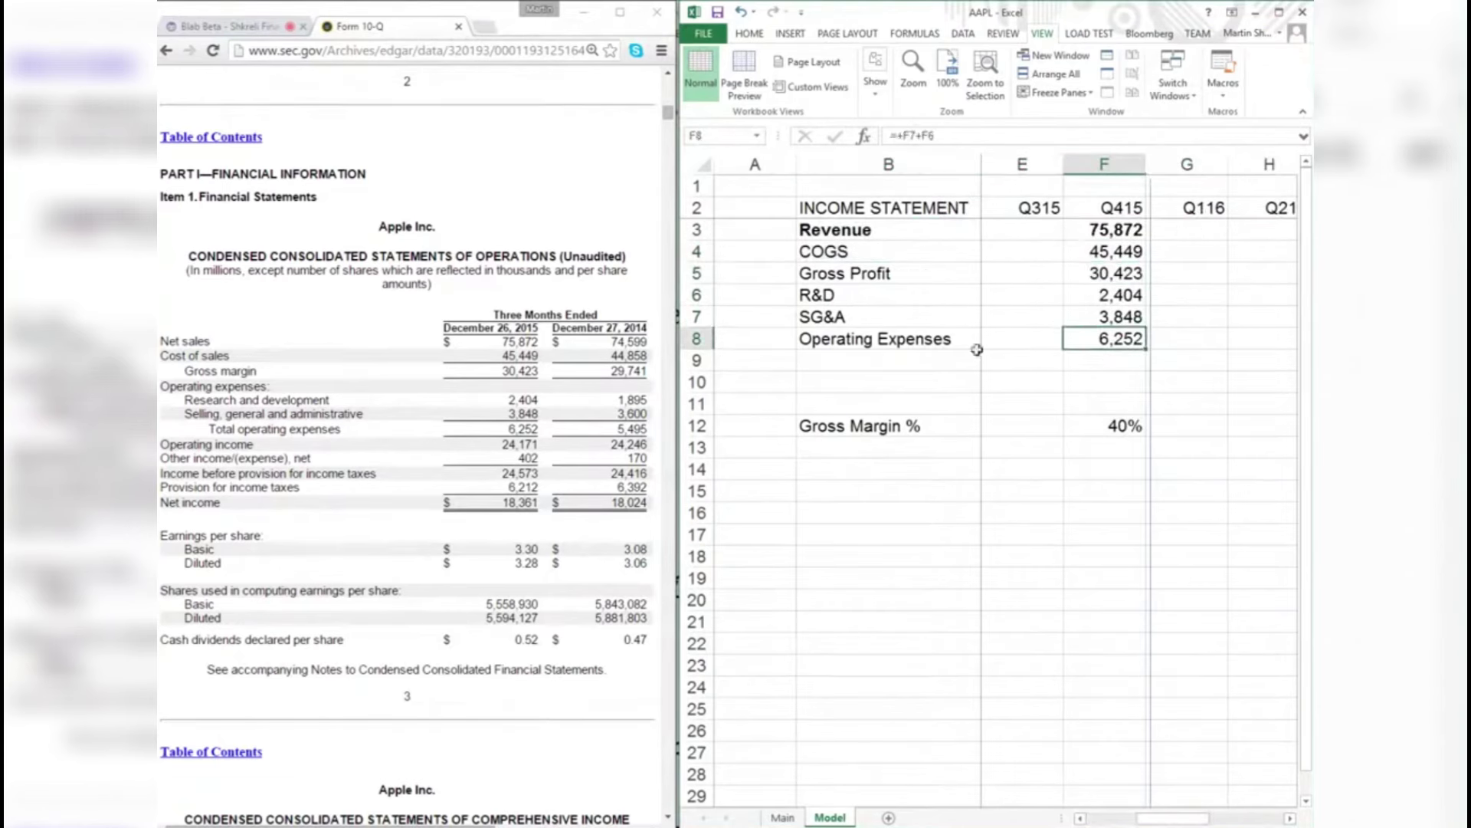
- Enter the label Operating Profit in B9 below Operating Expenses
left_click(833, 361)
type("Ope")
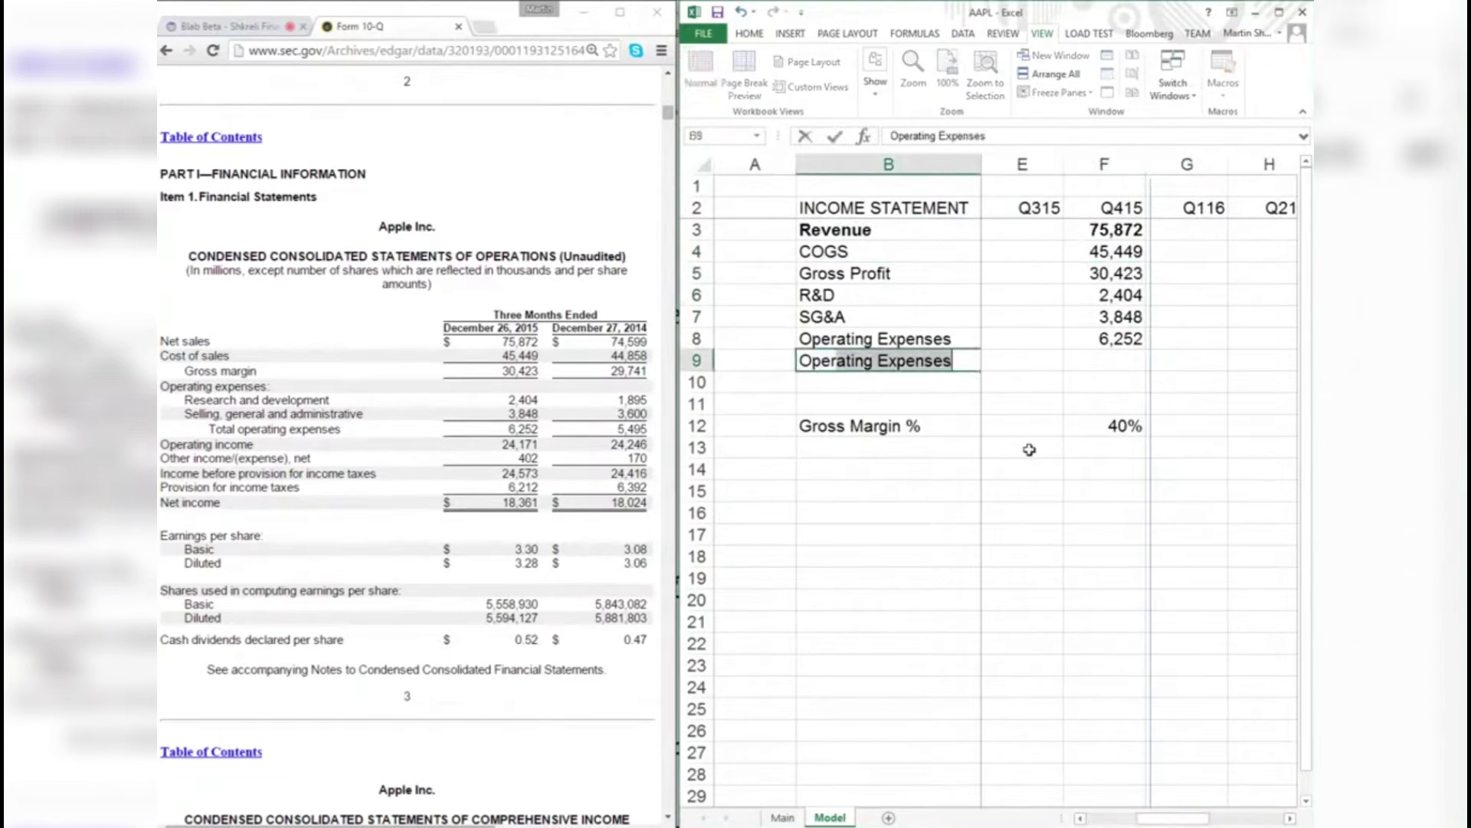
type("rat")
key("Escape")
type("Operating Profit")
key("Up")
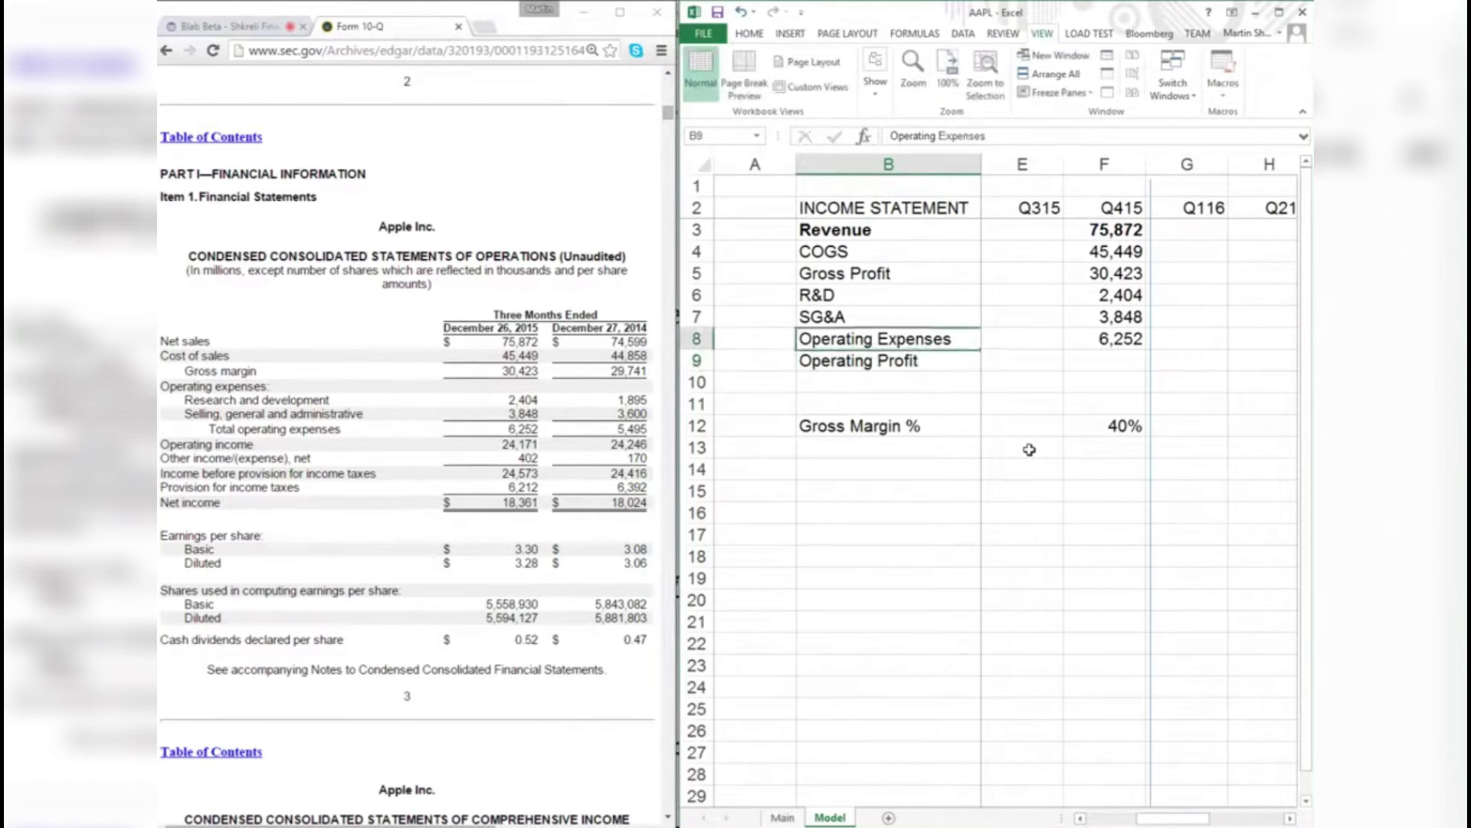
- Calculate the Q415 operating profit in F9 as gross profit minus operating expenses with =F5-F8
key("Right")
key("Right")
key("Right")
key("Right")
key("Down")
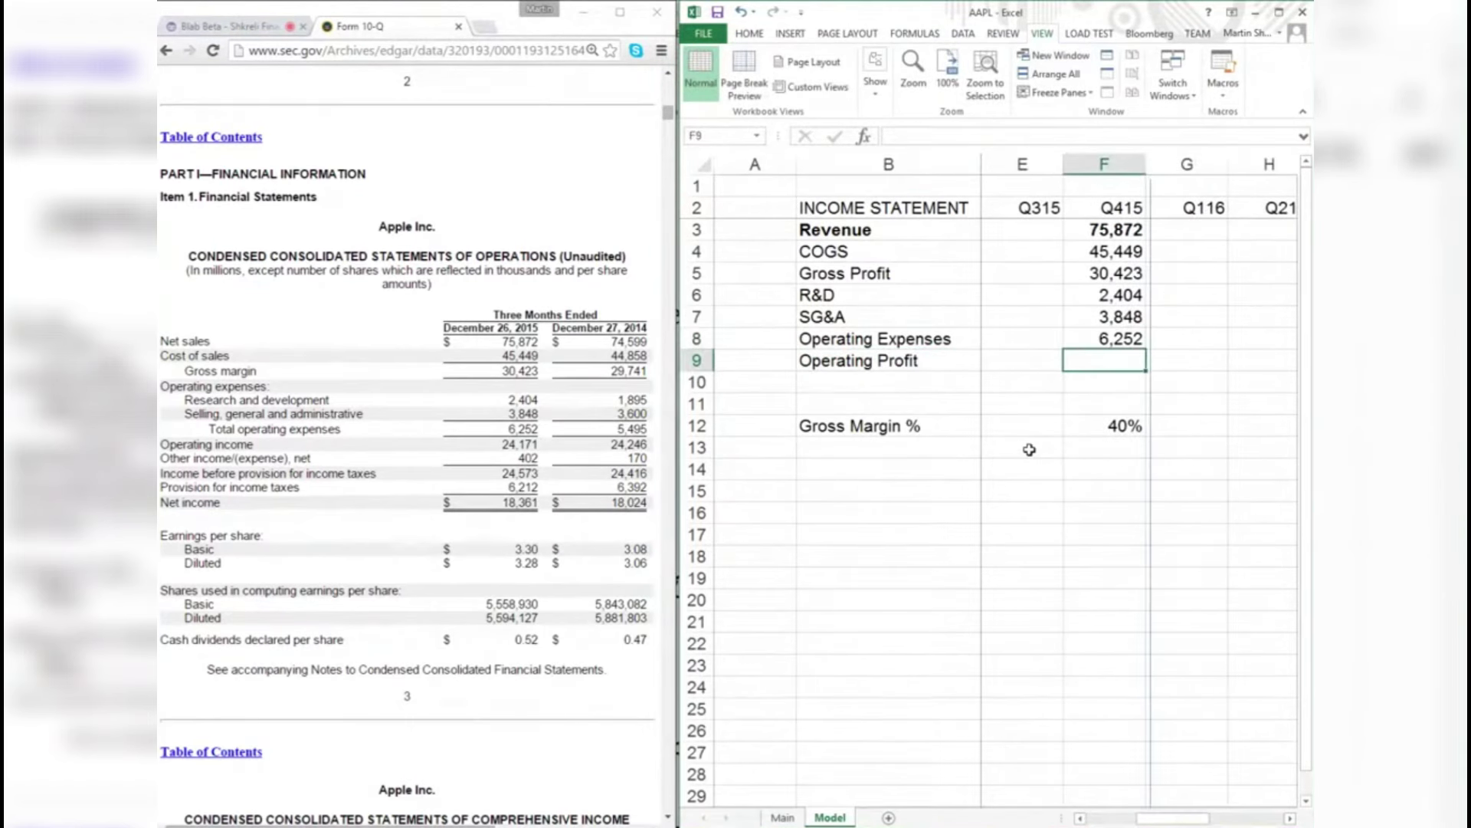
type("=")
key("Up")
key("Up")
key("Up")
key("Up")
type("-")
key("Up")
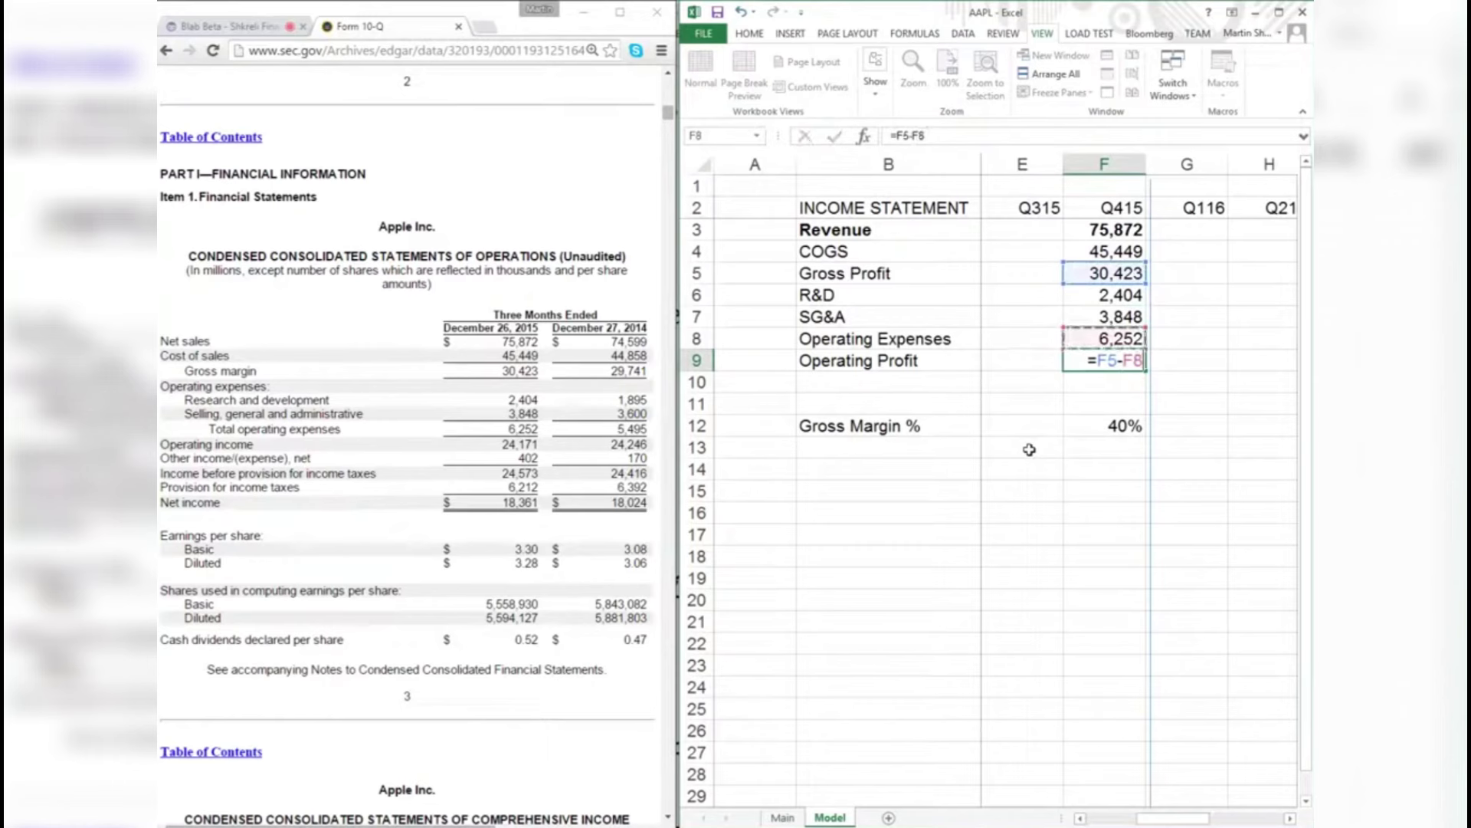
key("Return")
- Make the Operating Profit row bold from column A through the Q415 value
key("Up")
key("shift+Home")
key("ctrl+b")
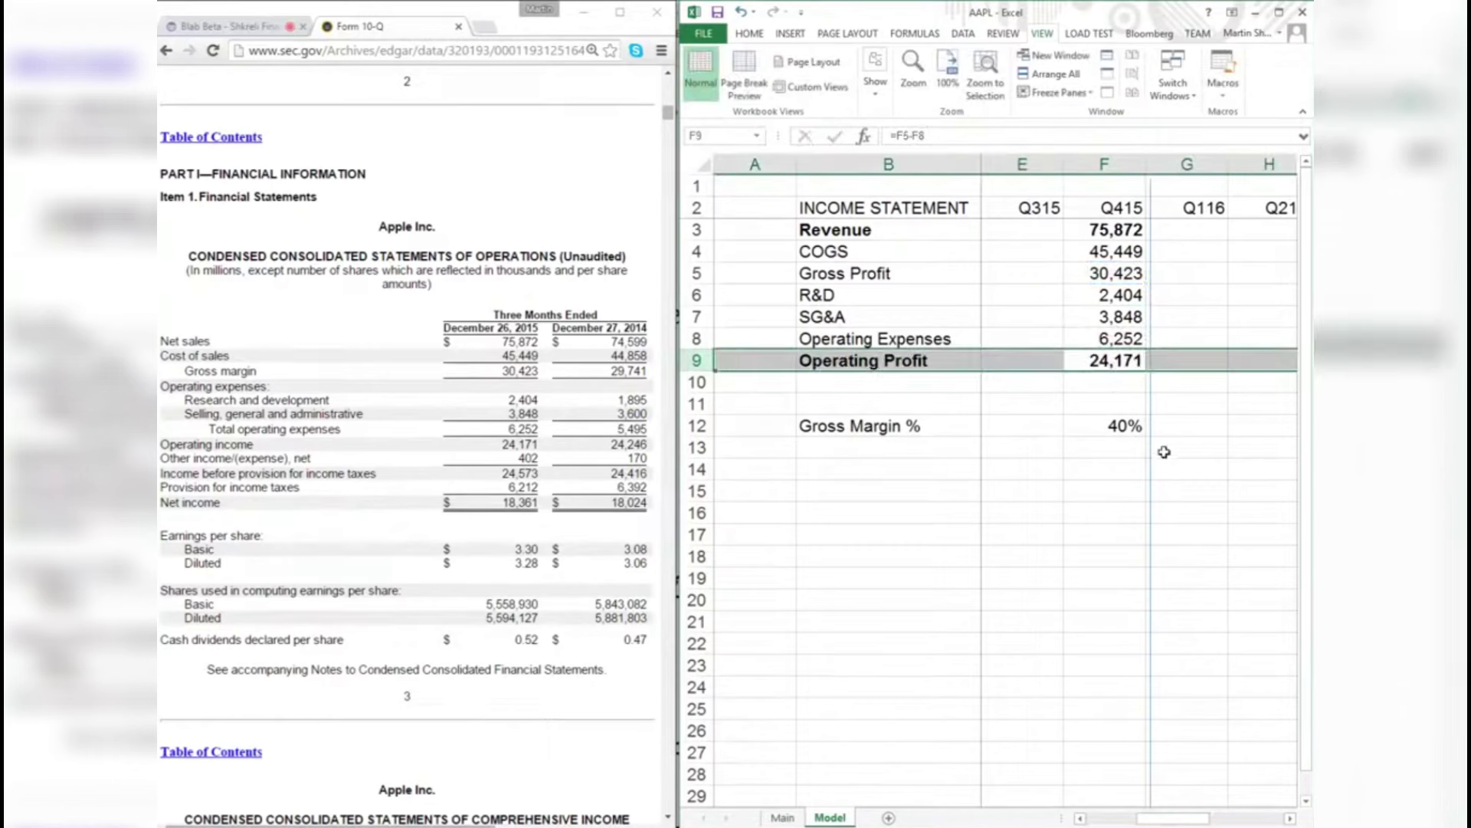
left_click(1111, 449)
left_click_drag(874, 230, 1183, 229)
left_click(1135, 230)
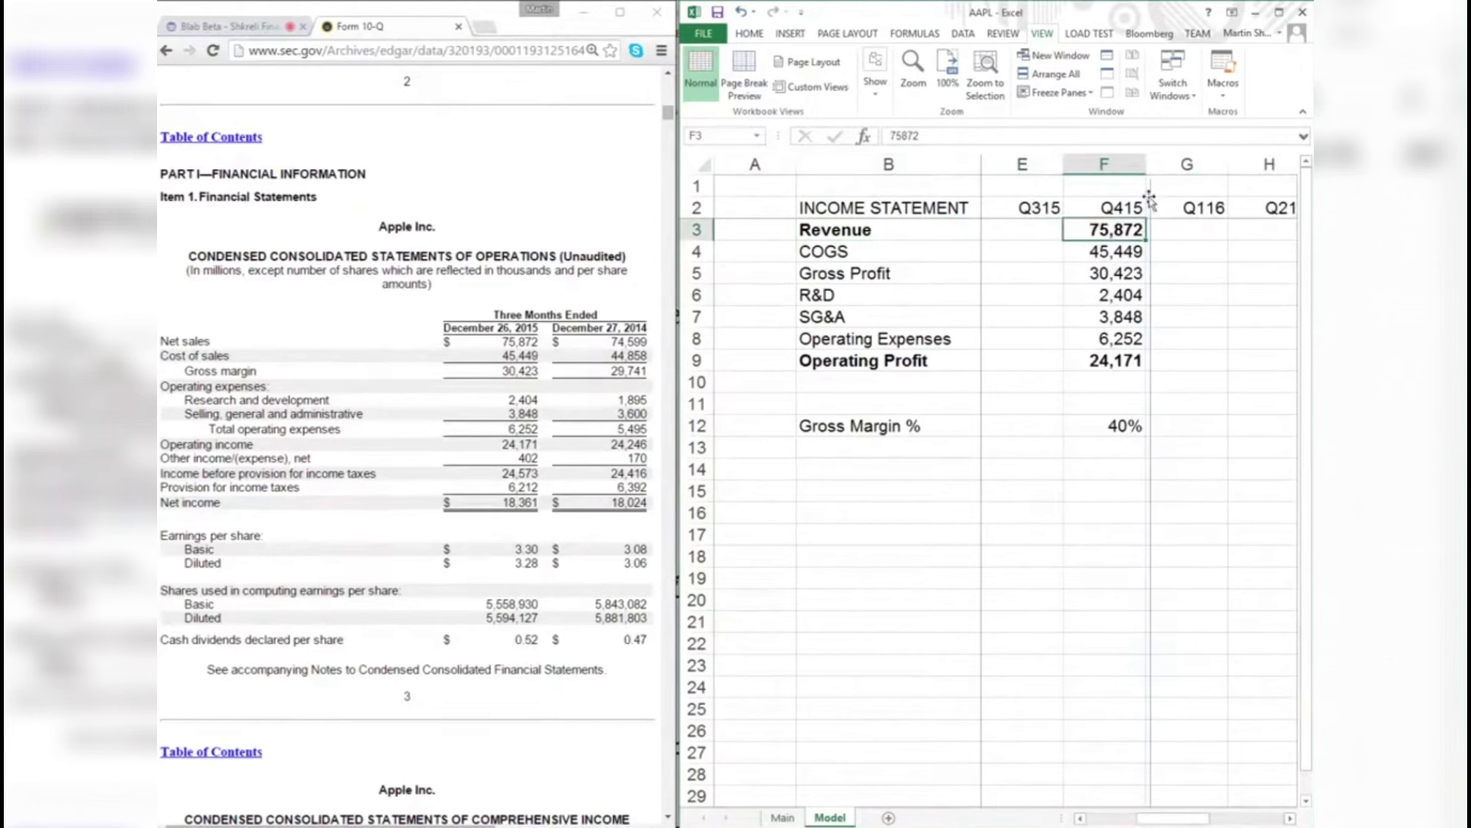
left_click_drag(843, 358, 1104, 360)
left_click(1112, 360)
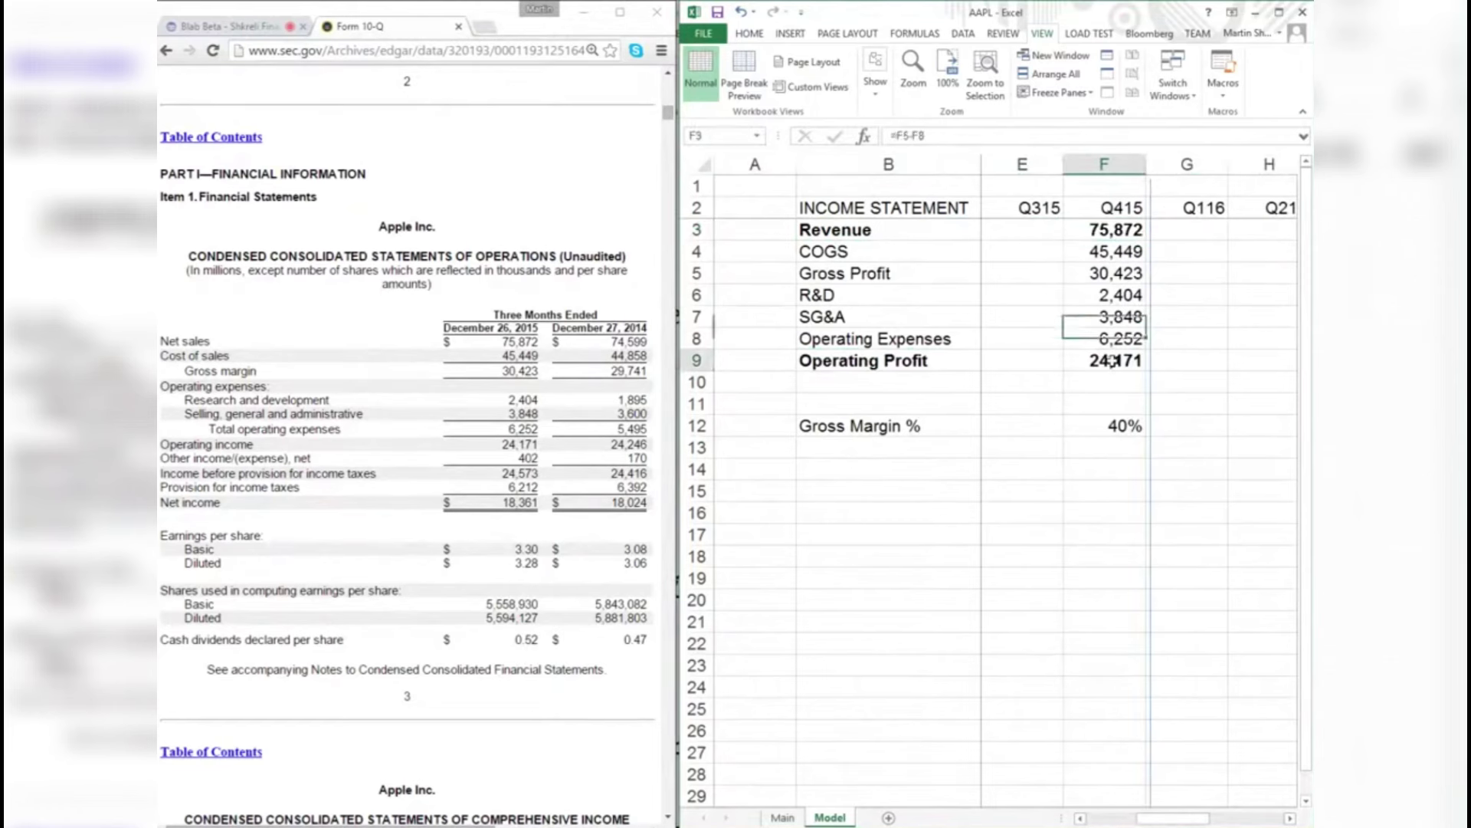
- Enter the label Operating Margin % in B13 below Gross Margin %
left_click(950, 452)
type("Operating Margin %")
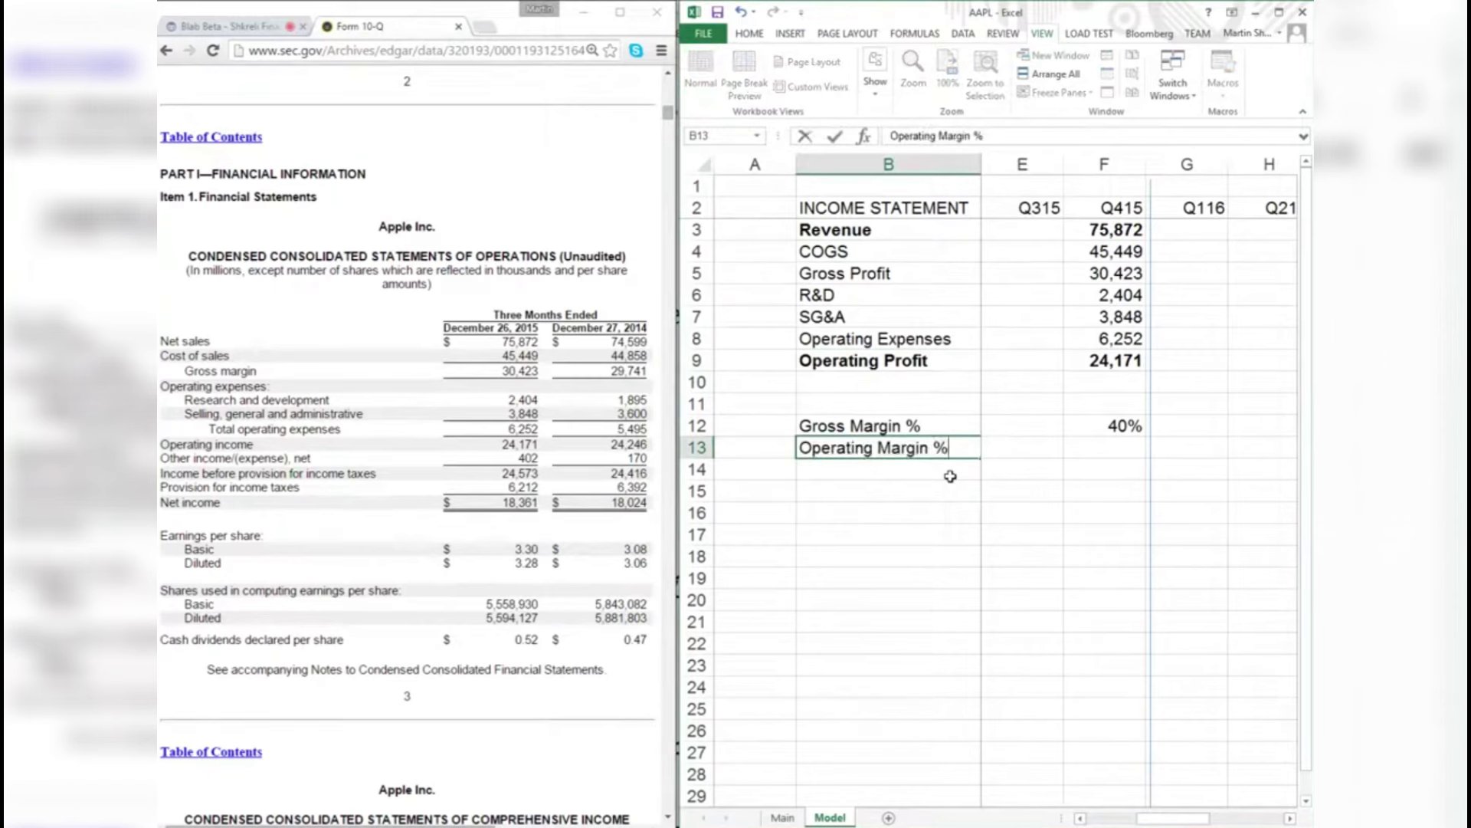
- Calculate the Q415 operating margin in F13 as operating profit divided by revenue with =F9/F3, formatted as a percentage
key("Up")
key("Right")
key("Right")
key("Down")
type("=")
key("Up")
key("Up")
key("Up")
key("Up")
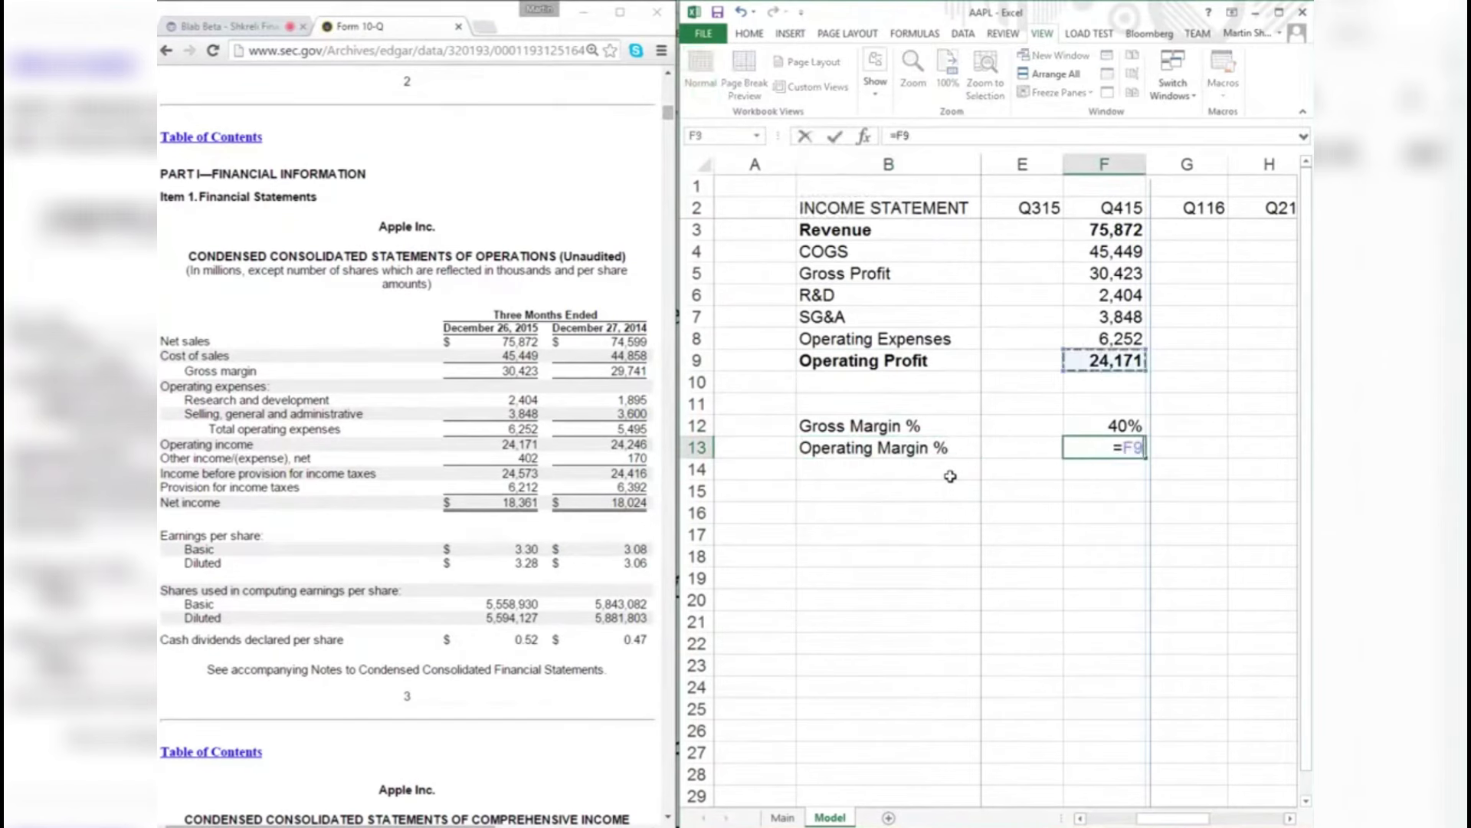
type("/")
key("Up")
key("Up")
key("Up")
key("Up")
key("Up")
key("Up")
key("Up")
key("Up")
key("Up")
key("Up")
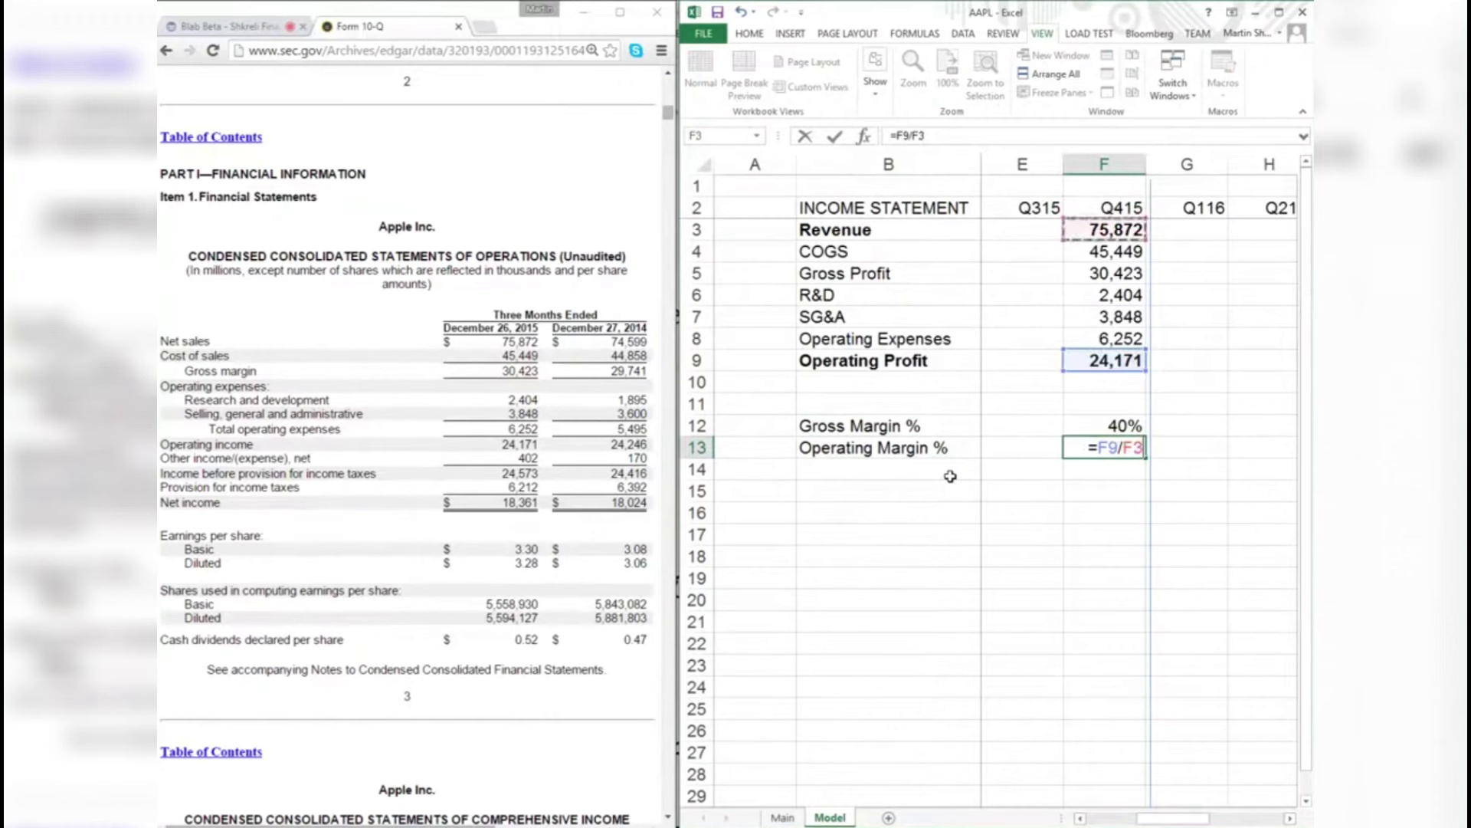
key("Return")
key("Up")
key("ctrl+shift+5")
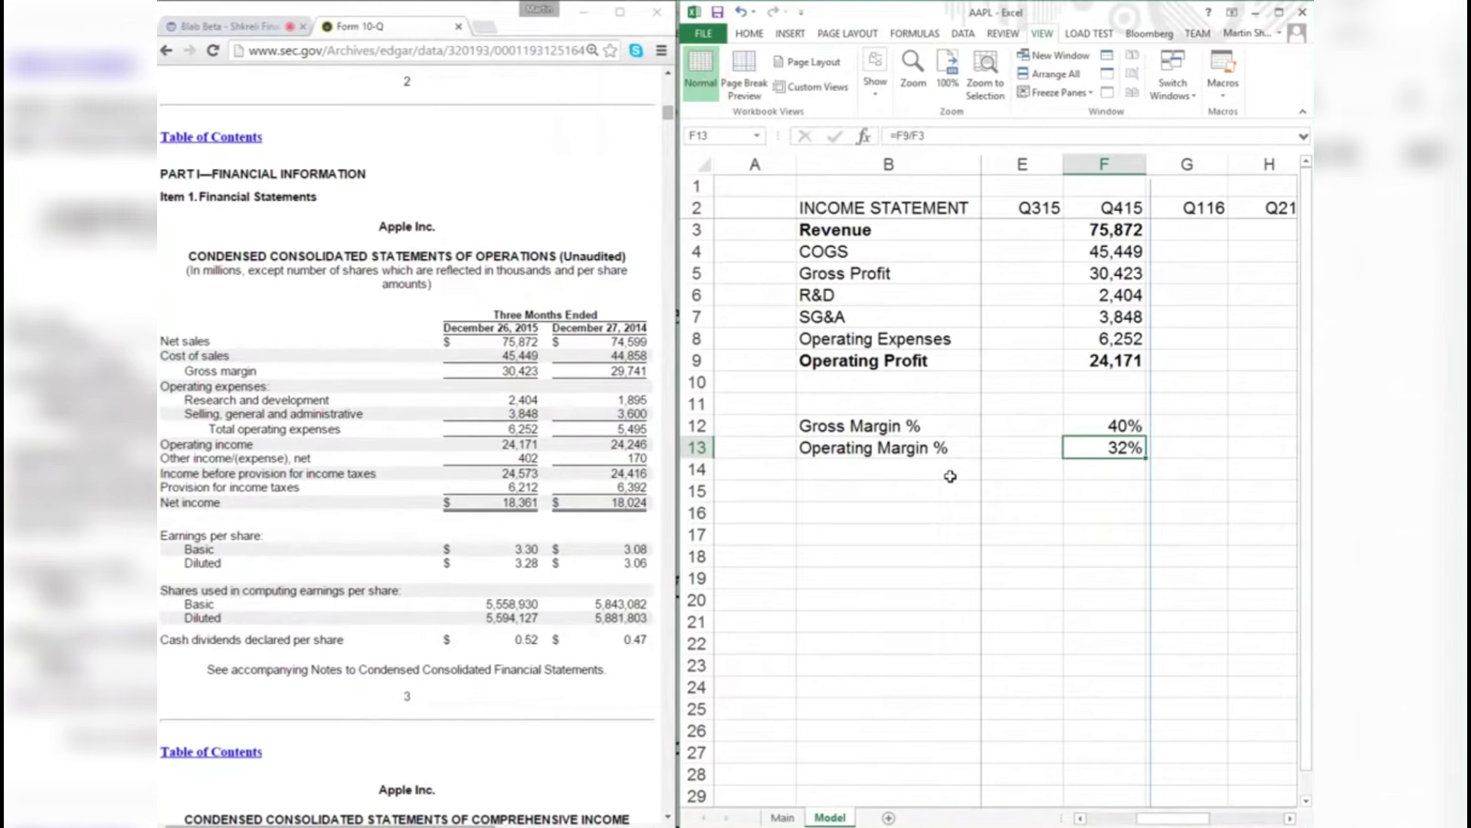
- Insert a row above the margin percentages and enter the label Net Profit in B11
key("shift+space")
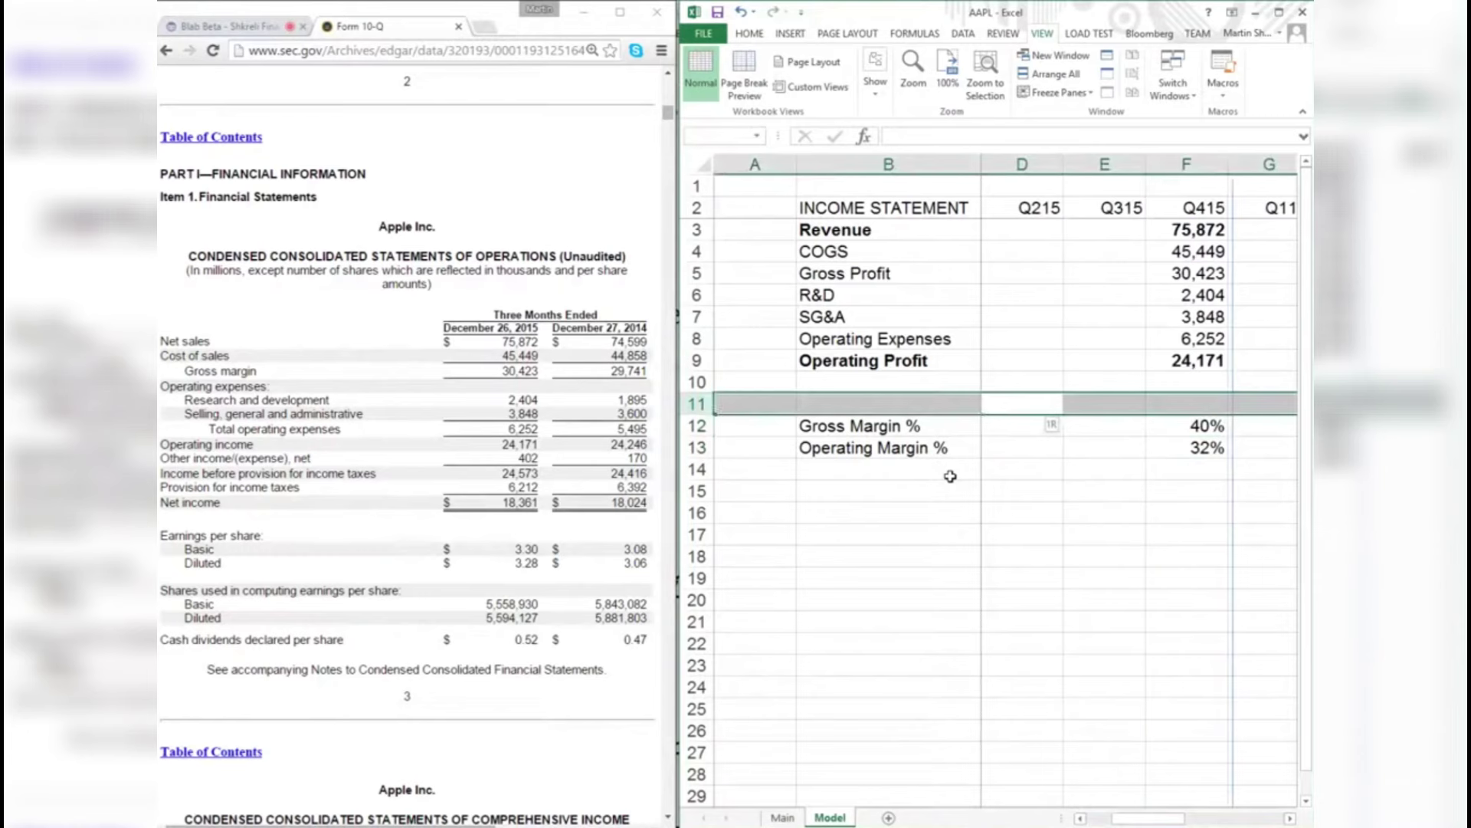
key("ctrl+shift+equal")
key("Up")
key("Up")
key("Down")
key("Down")
key("Left")
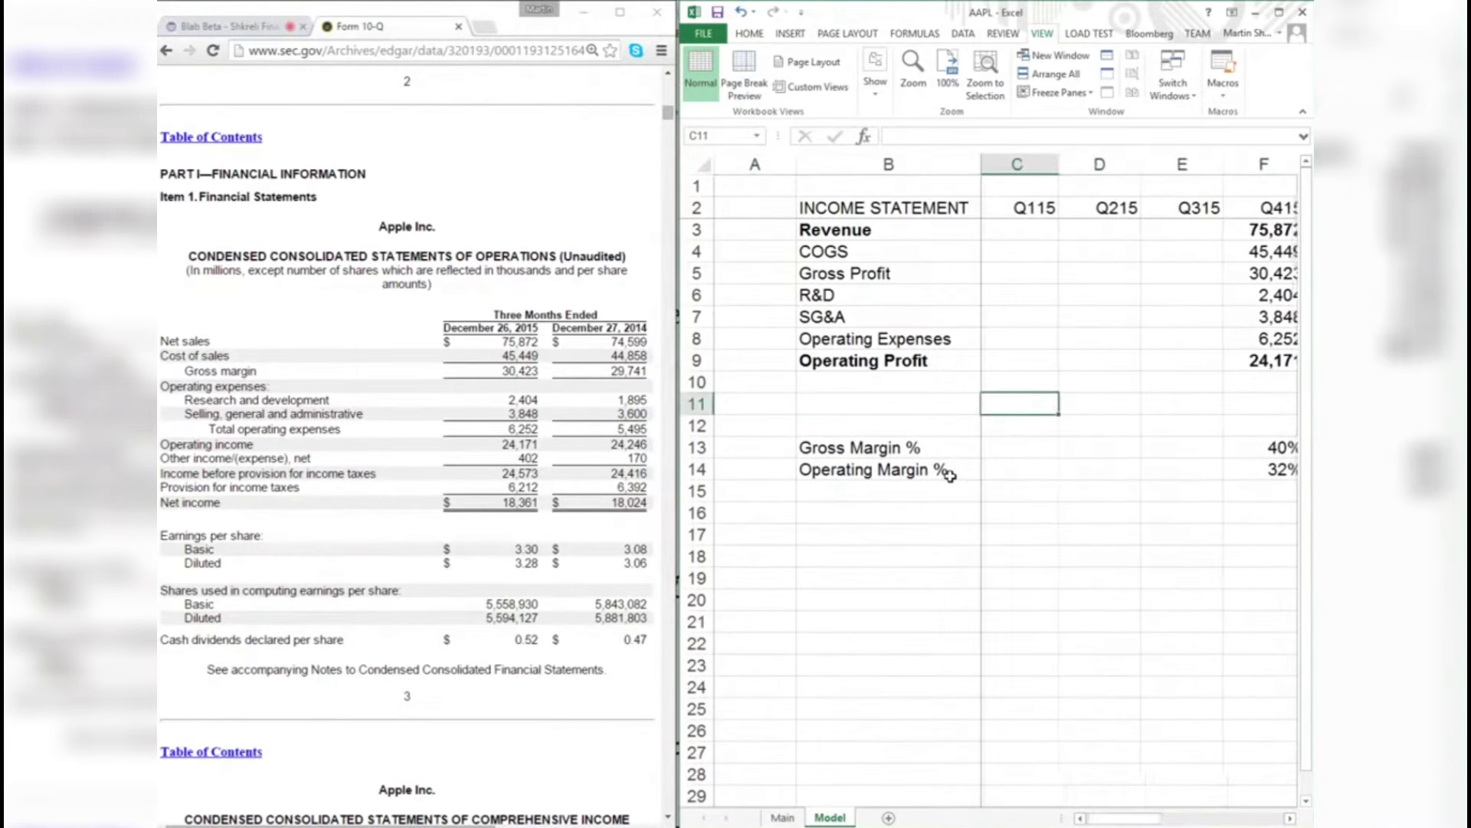
key("Left")
type("Net Profit")
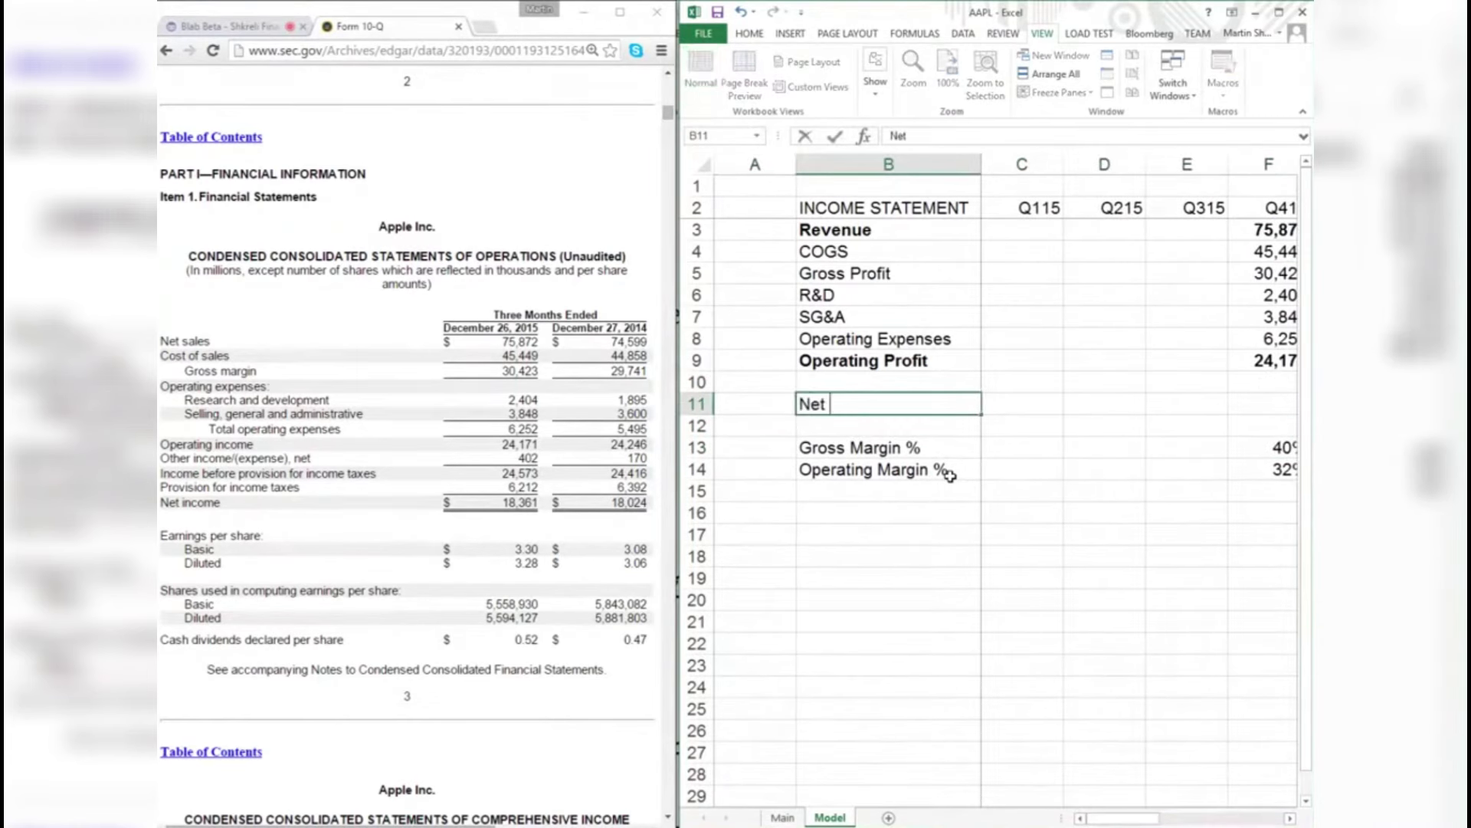
key("Right")
key("Right")
key("Right")
key("Right")
key("Right")
key("Right")
key("Right")
key("Right")
key("Right")
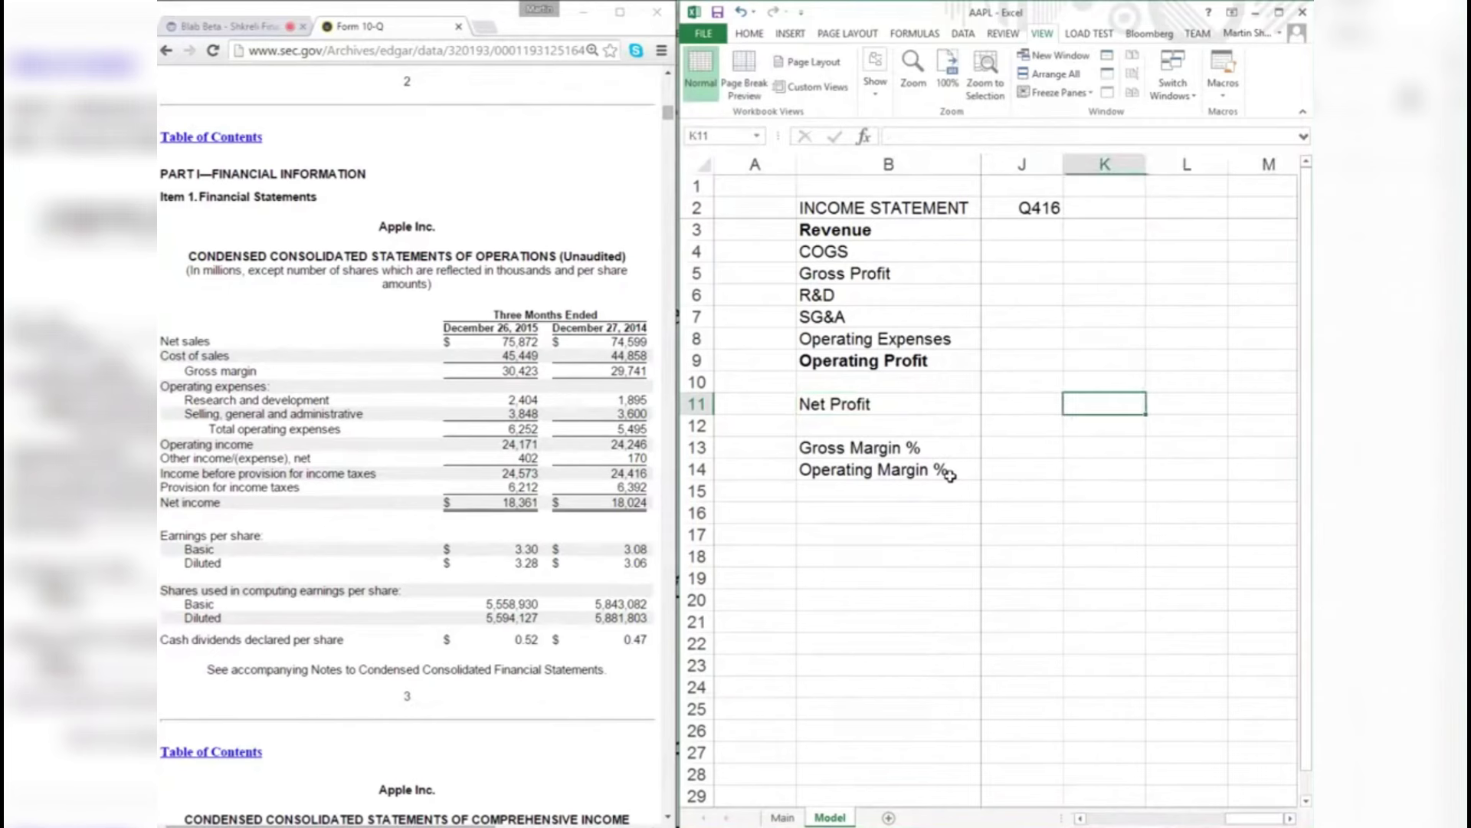
- Enter the label Interest Income in B10 below Operating Profit
key("Up")
key("Left")
key("Left")
key("Left")
key("Left")
key("Left")
key("Left")
key("Left")
key("Left")
key("Left")
key("Left")
key("Right")
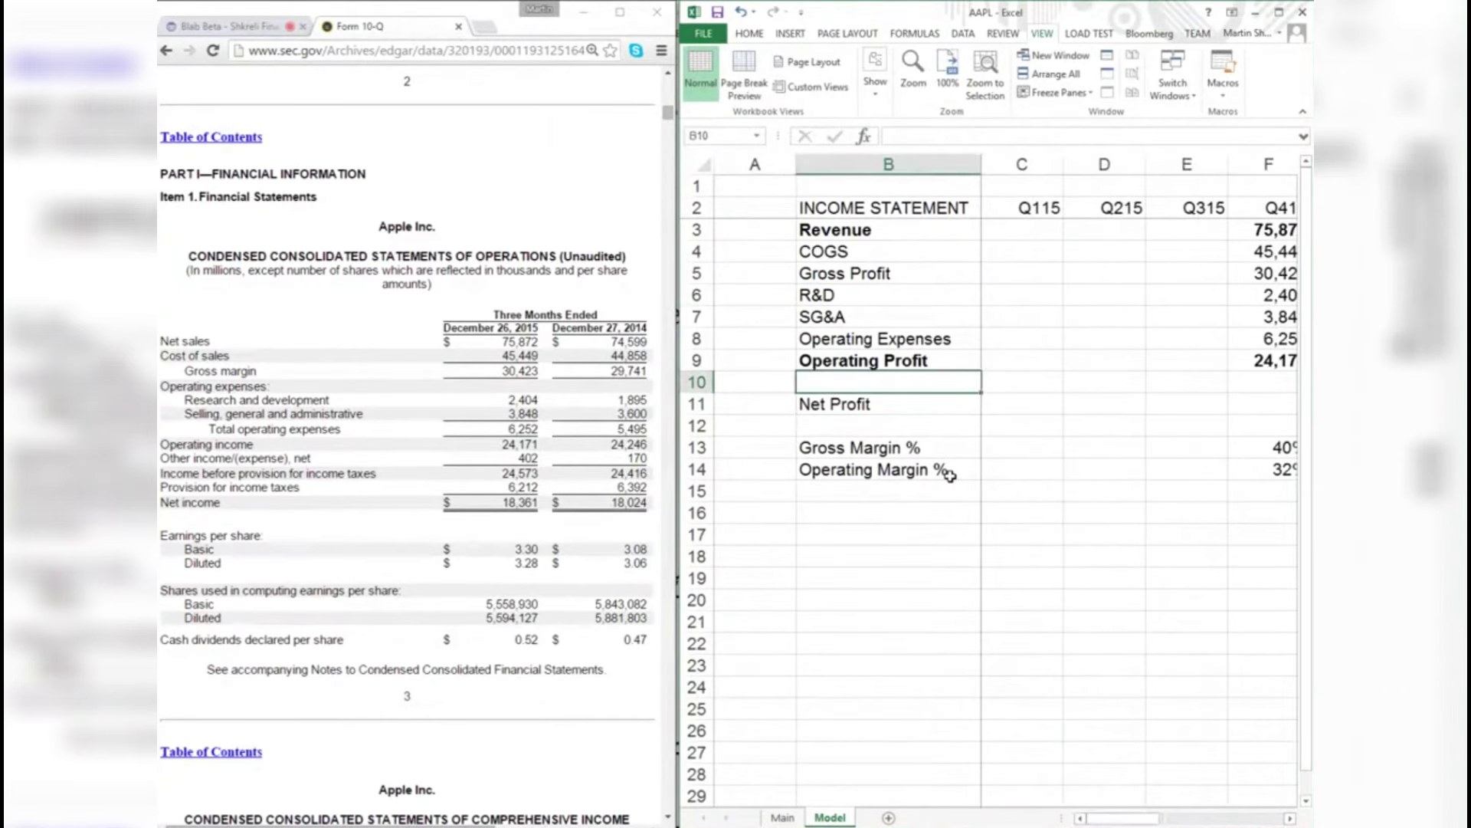
type("Intere")
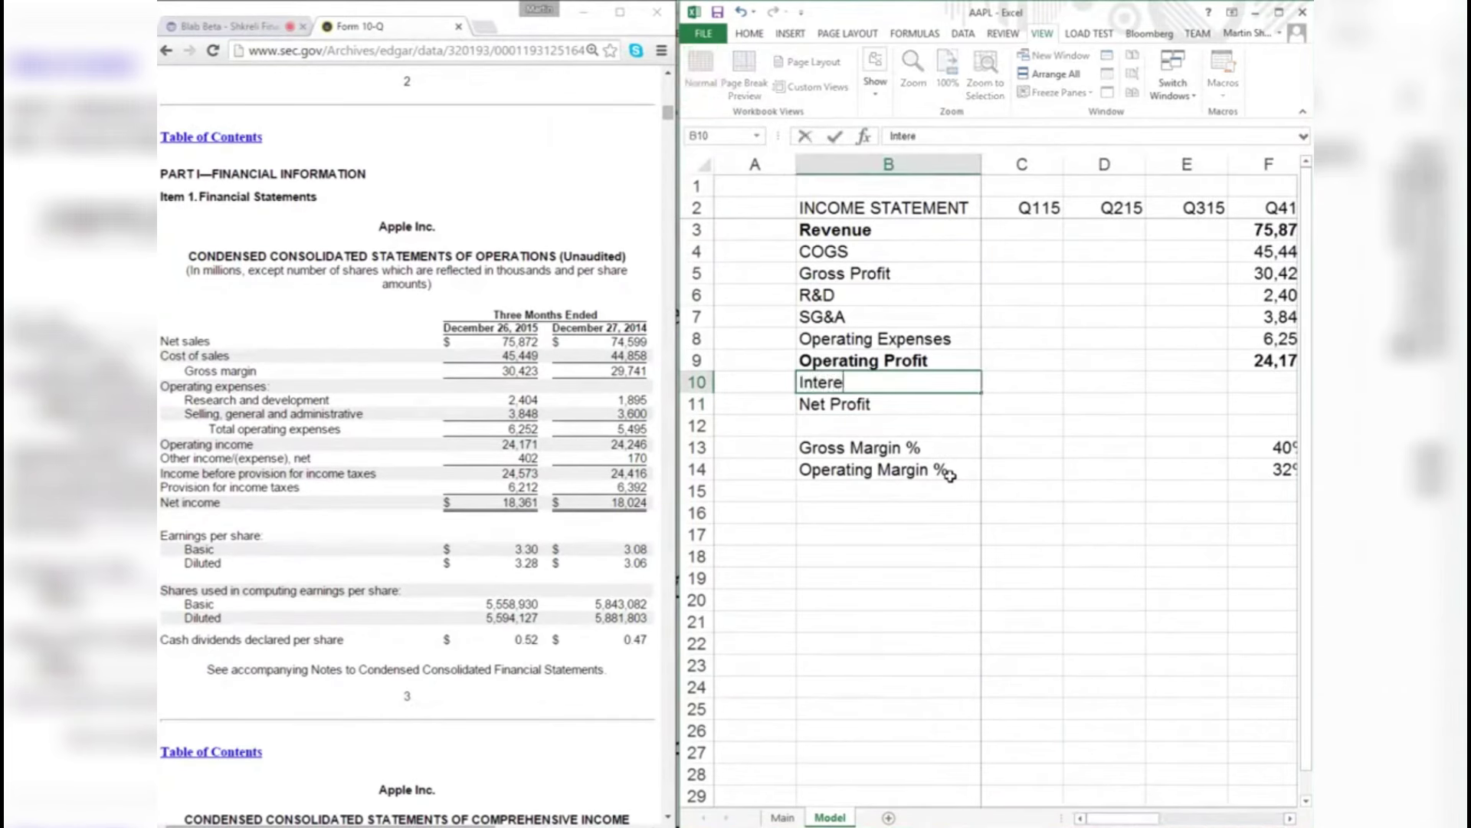
type("st Income")
- Enter 402 from the 10-Q as the Q415 interest income in F10
key("Right")
key("Right")
key("Right")
key("Right")
key("Right")
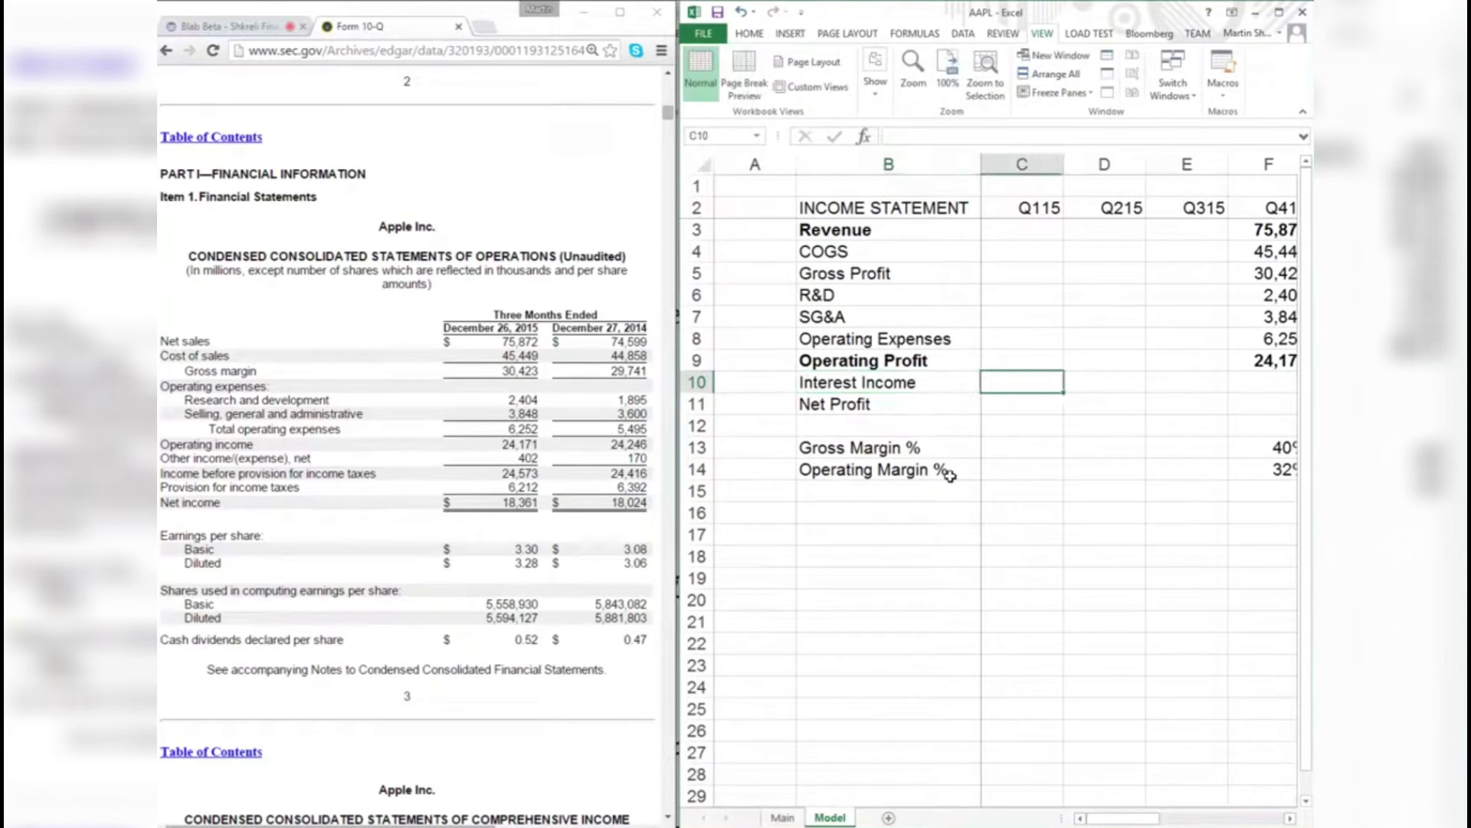
key("Left")
type("402")
key("Return")
- Calculate the Q415 value in F11 as operating profit plus interest income, adding F9 and F10
key("ctrl+Left")
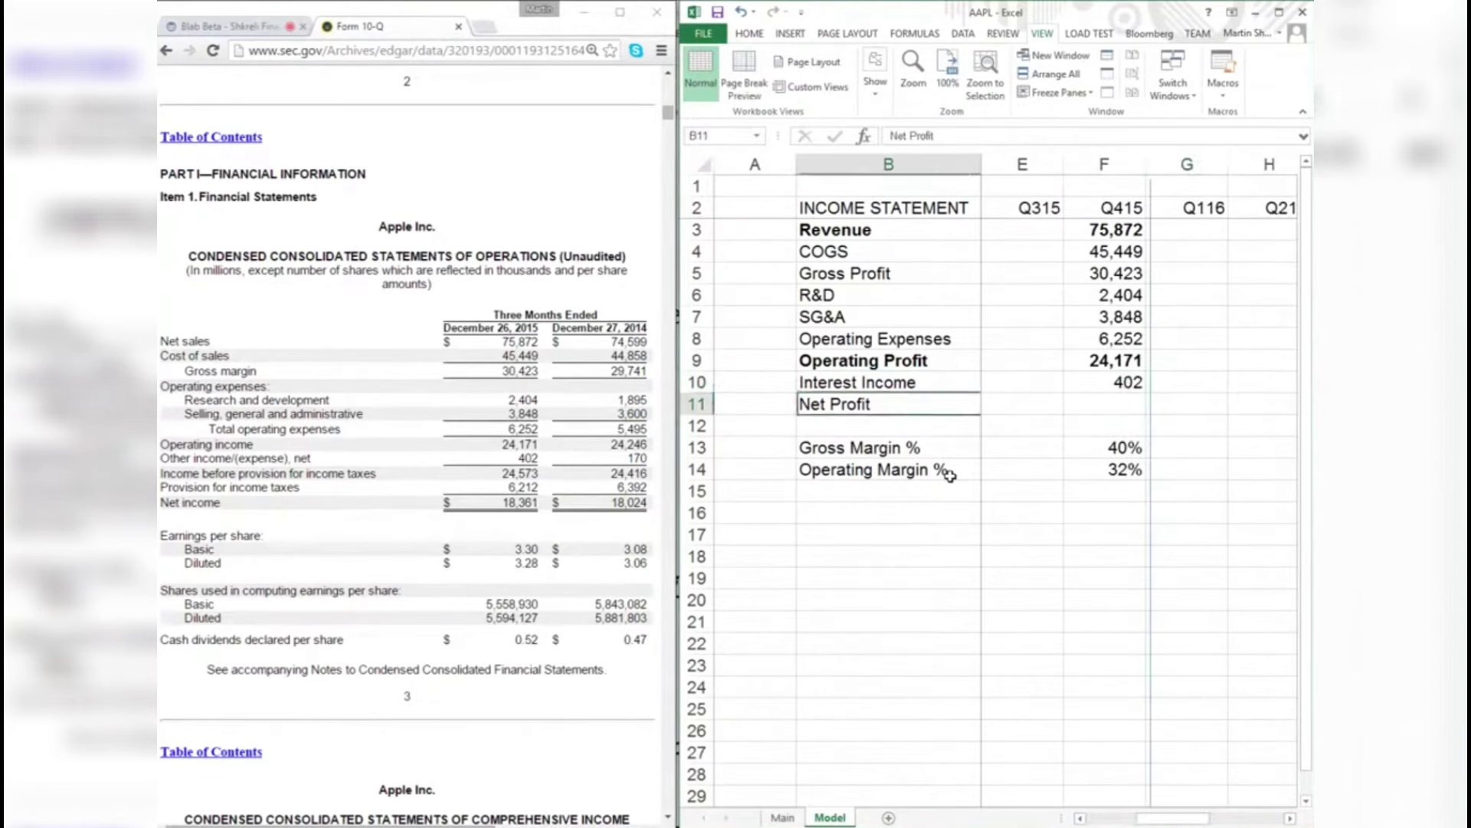
key("Right")
key("Right")
type("+")
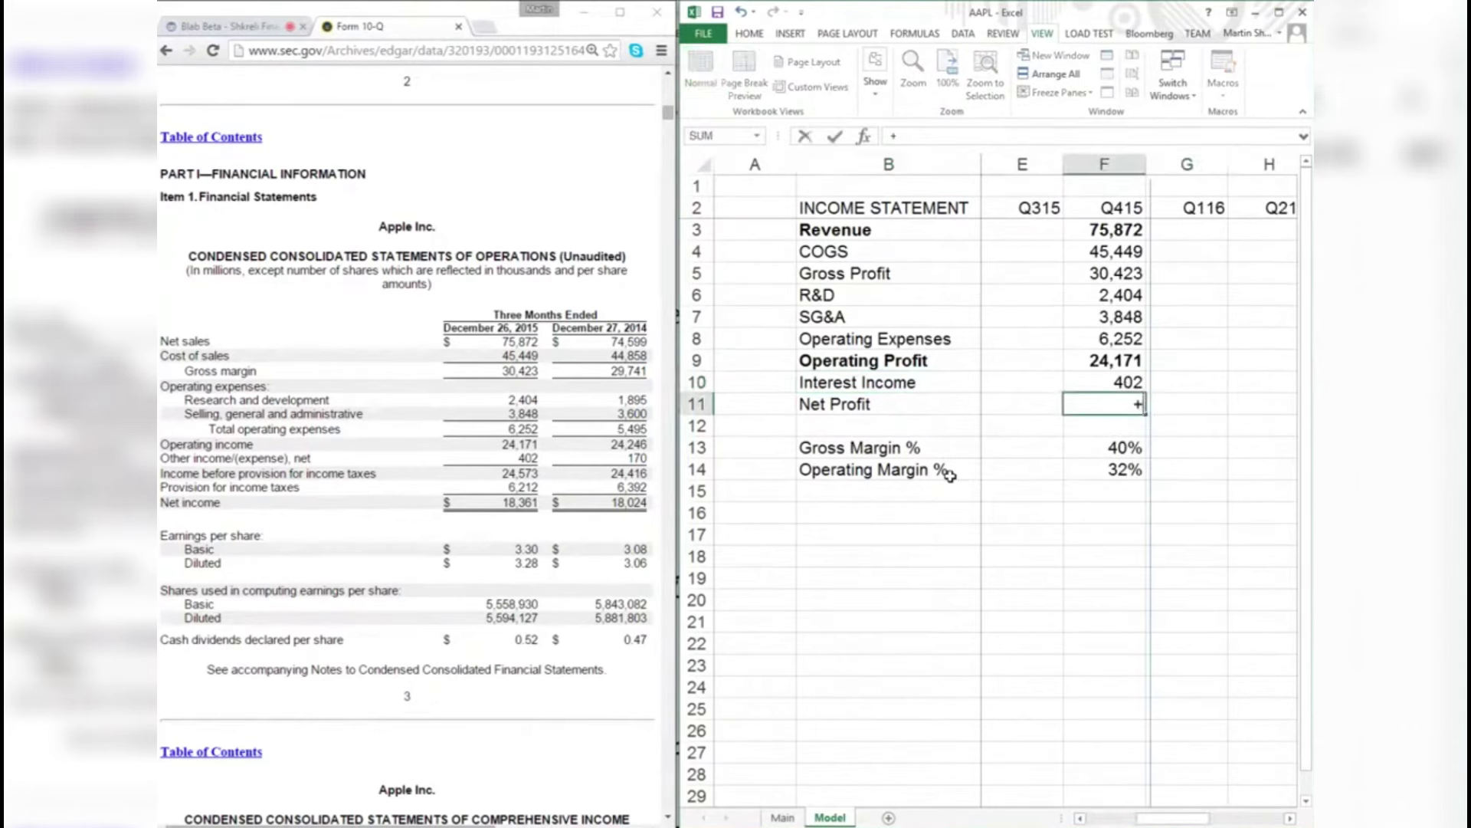
key("Up")
key("Up")
type("+")
key("Up")
key("Return")
- Replace the Net Profit label in B11 with Pretax Income
key("ctrl+Left")
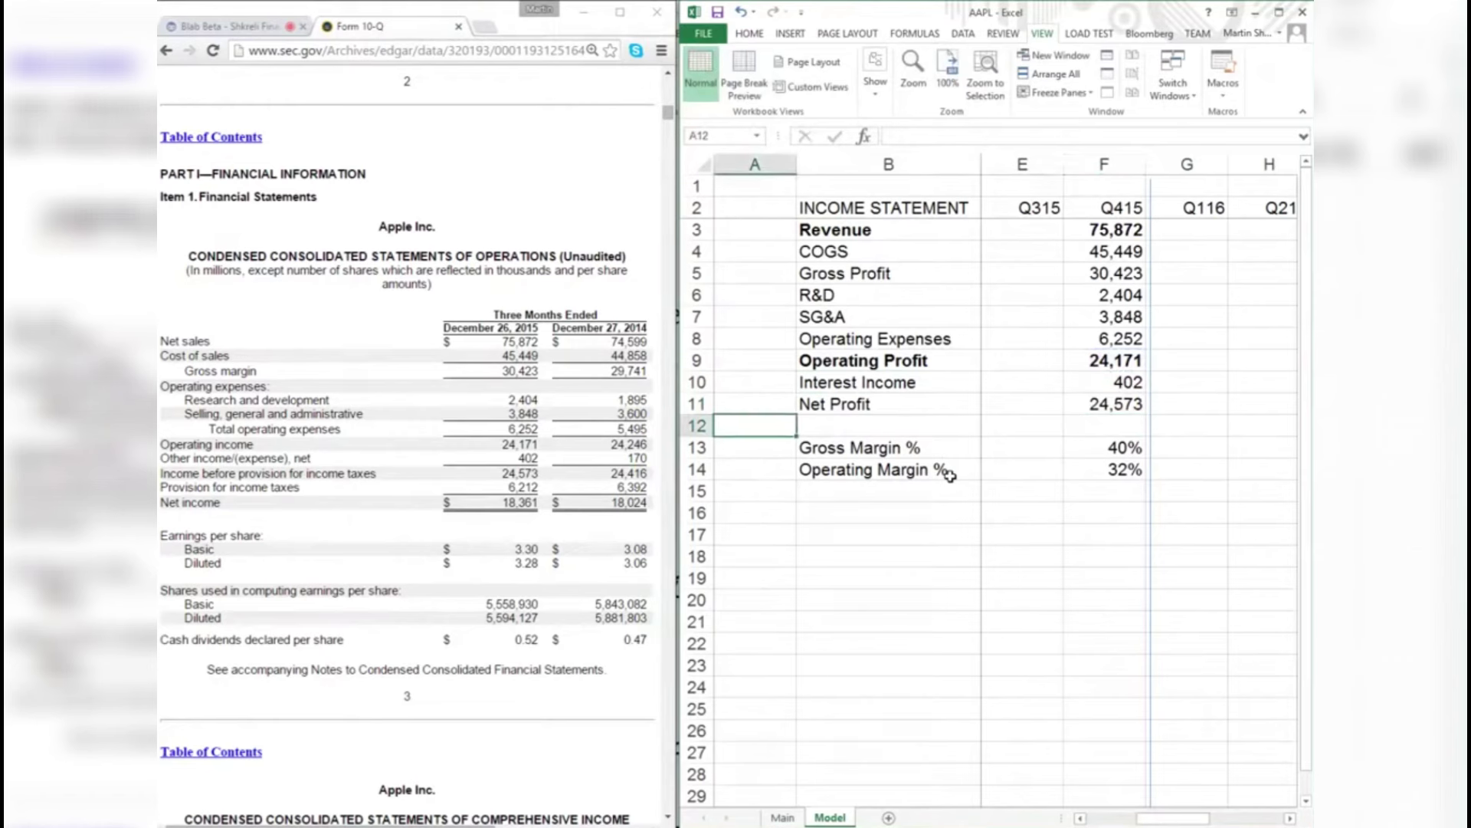
key("Up")
key("Right")
type("Pretax")
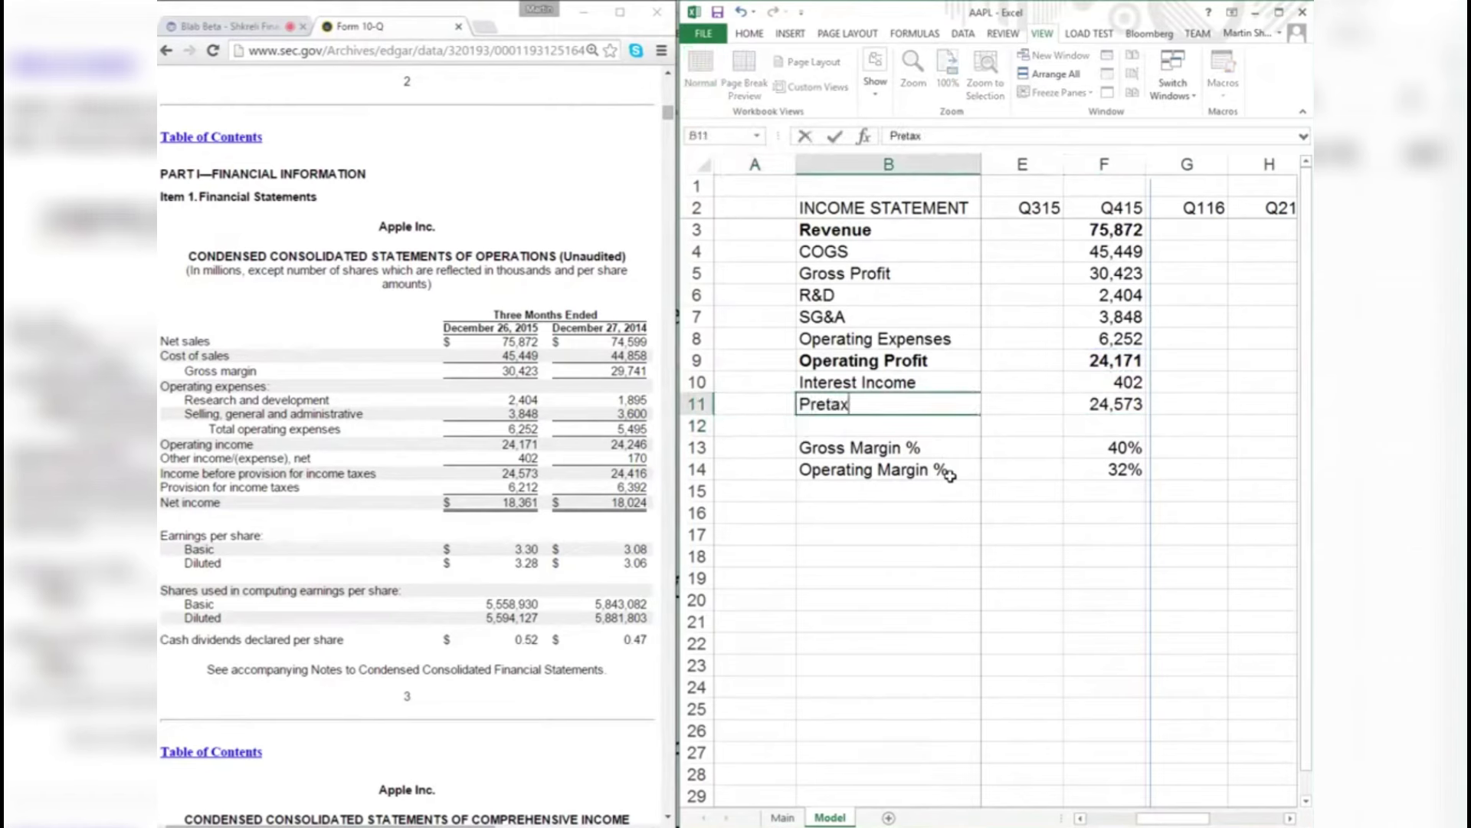
type(" Income")
key("Return")
- Insert two blank rows directly below the Pretax Income row
key("shift+space")
key("ctrl+shift+equal")
key("ctrl+shift+equal")
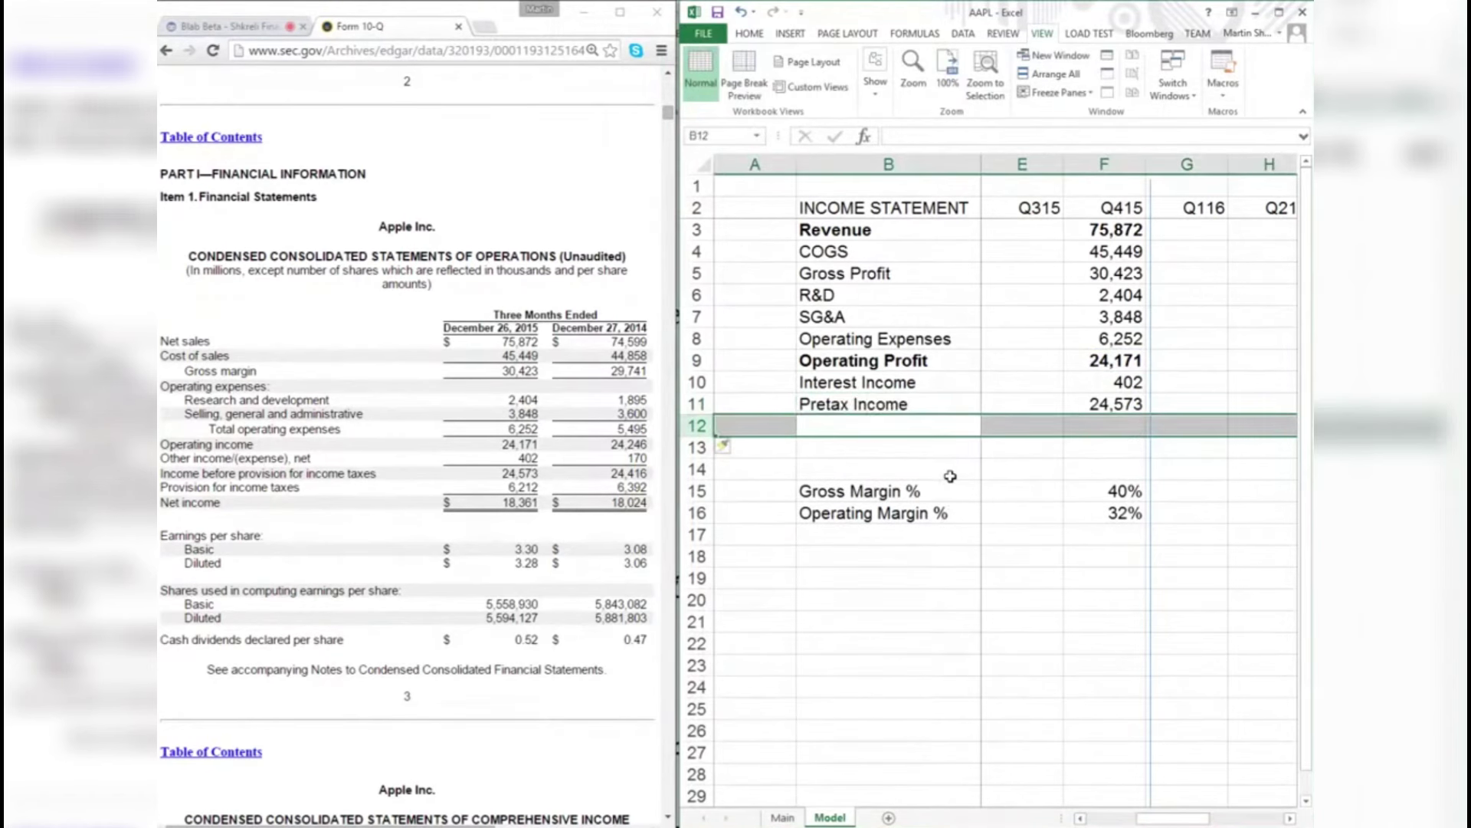
- Enter the labels Taxes in B12 and Net Income in B13 below Pretax Income
type("Taxes")
key("Return")
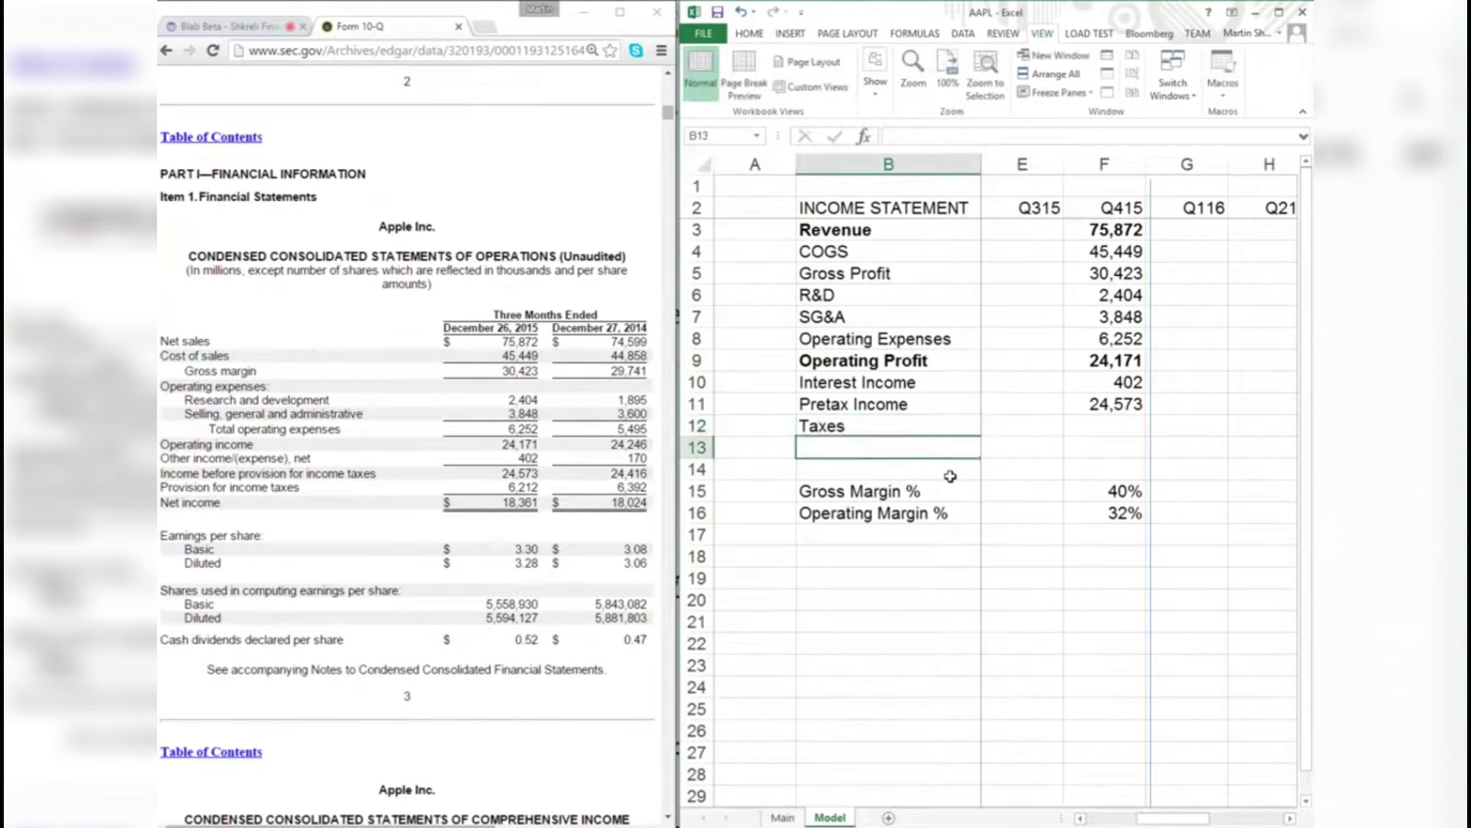
type("Net Income")
key("Return")
- Enter 6212 from the 10-Q as the Q415 taxes in F12
key("Up")
key("Up")
key("Up")
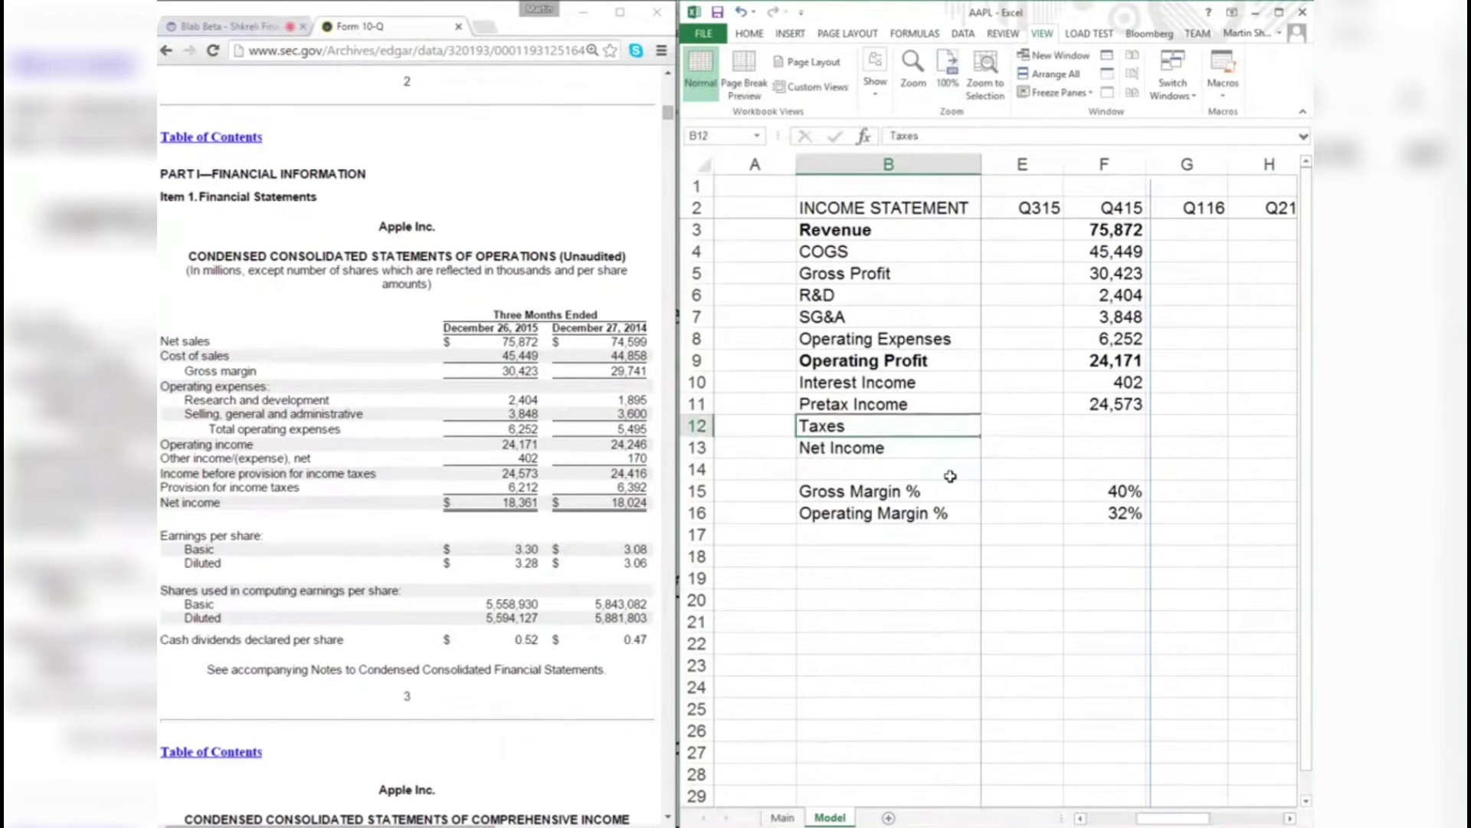
key("Right")
key("Right")
key("Right")
key("Right")
key("Right")
key("Left")
key("Down")
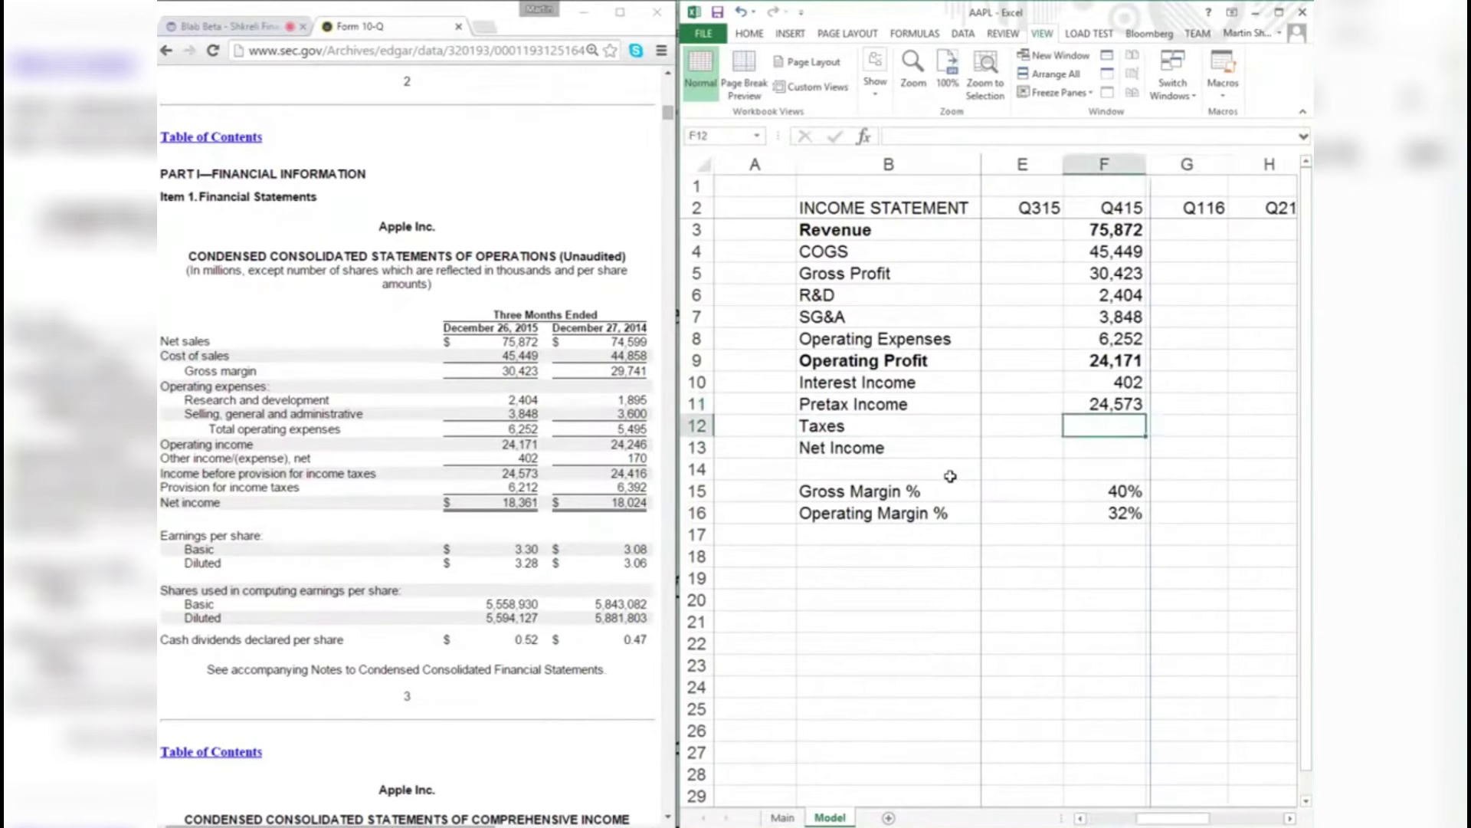
type("6212")
key("Return")
- Calculate the Q415 net income in F13 as pretax income minus taxes with =+F11-F12
type("=+")
key("Up")
key("Up")
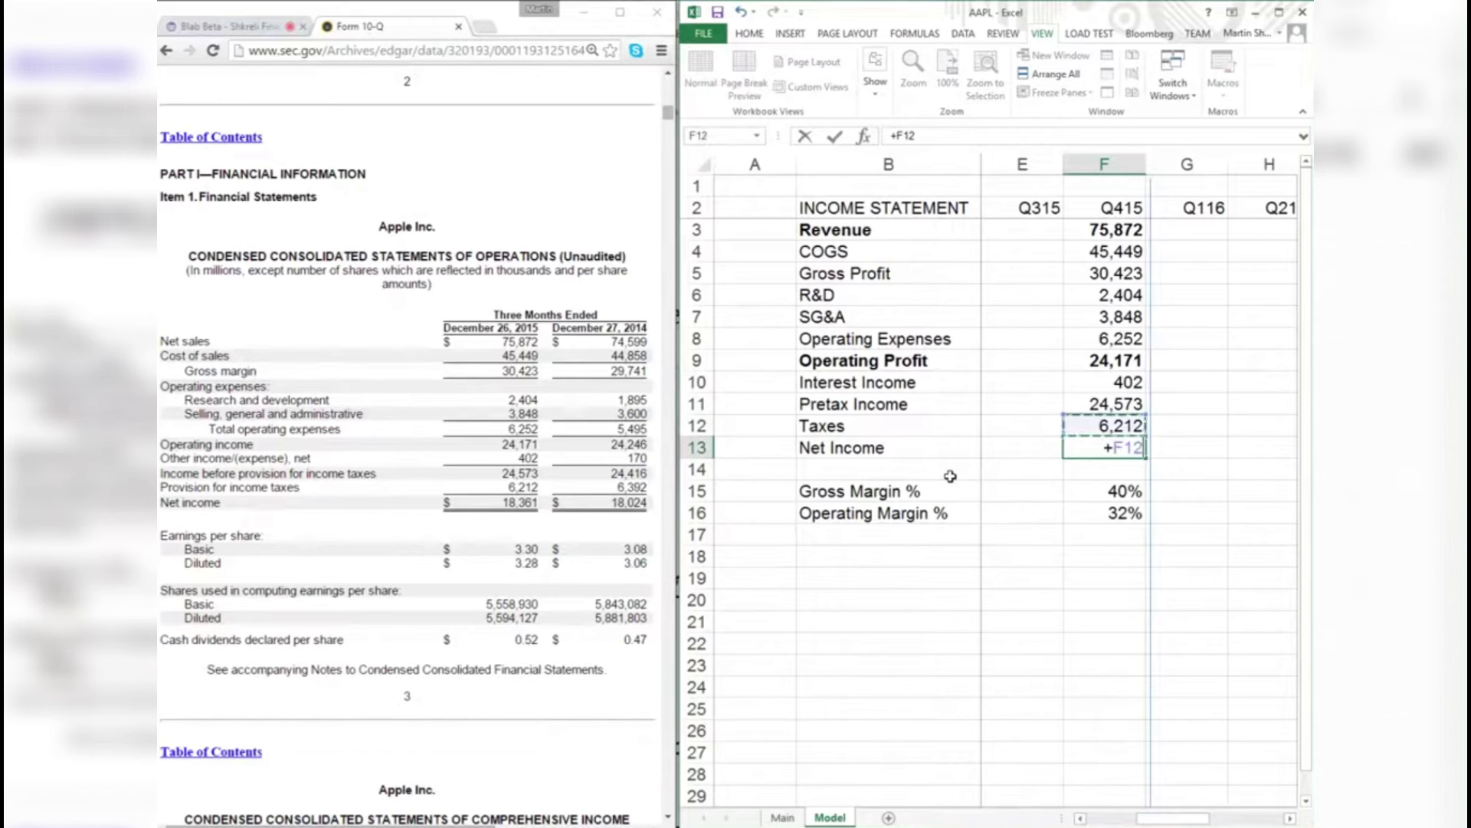
type("-")
key("Up")
key("Return")
- Make the Net Income row bold from its label through the Q415 value
key("Up")
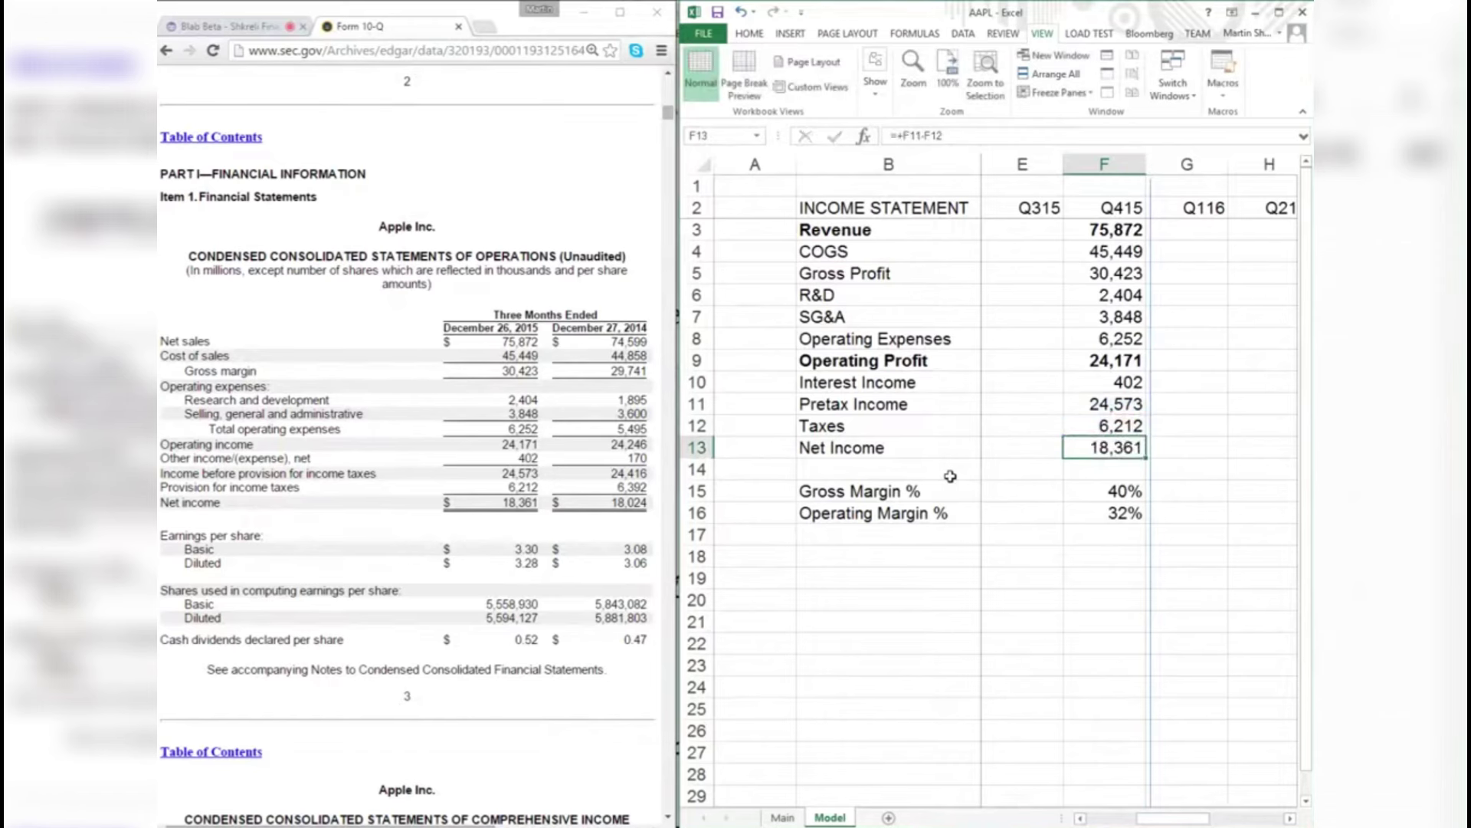
key("shift+Left")
key("shift+Left")
key("ctrl+b")
- Enter the label Net Margin % in B17 below Operating Margin %
key("Down")
key("Down")
key("Down")
key("Down")
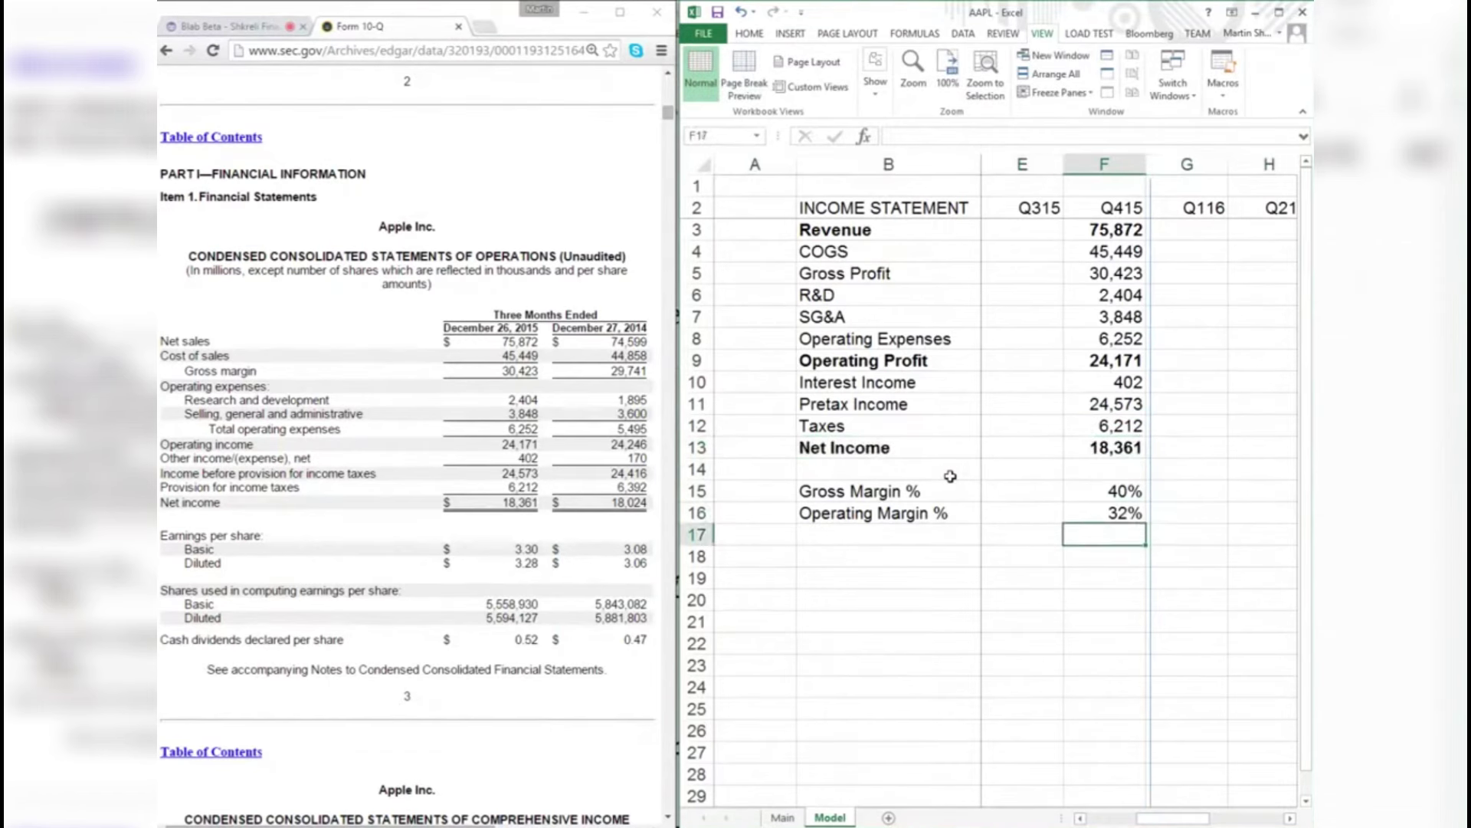
key("Left")
key("Left")
type("Net Margin")
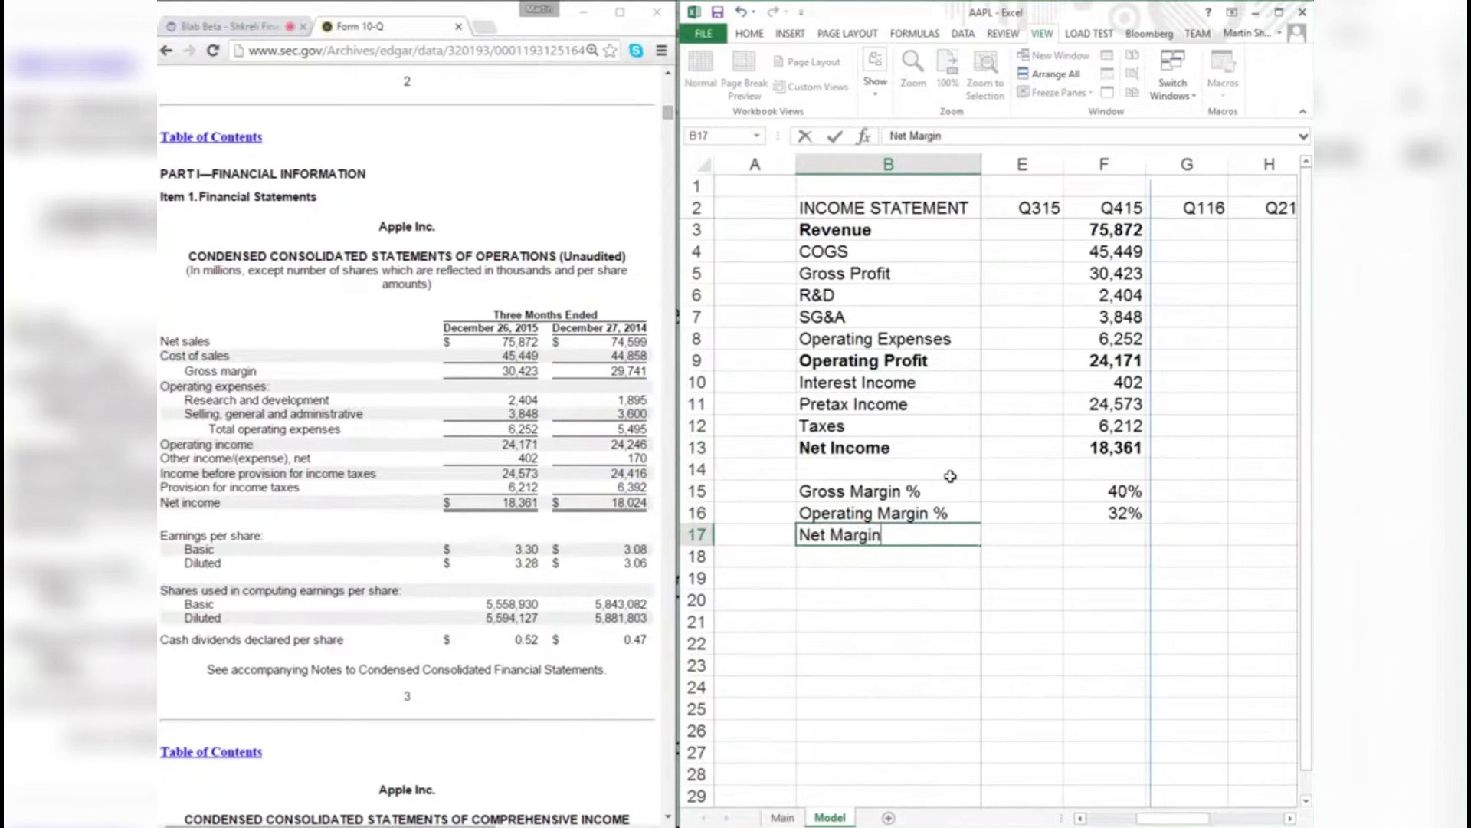
type(" %")
- Calculate the Q415 net margin in F17 as net income divided by revenue with =F13/F3, formatted as a percentage
key("Up")
key("Right")
key("Right")
key("Down")
type("=")
key("Up")
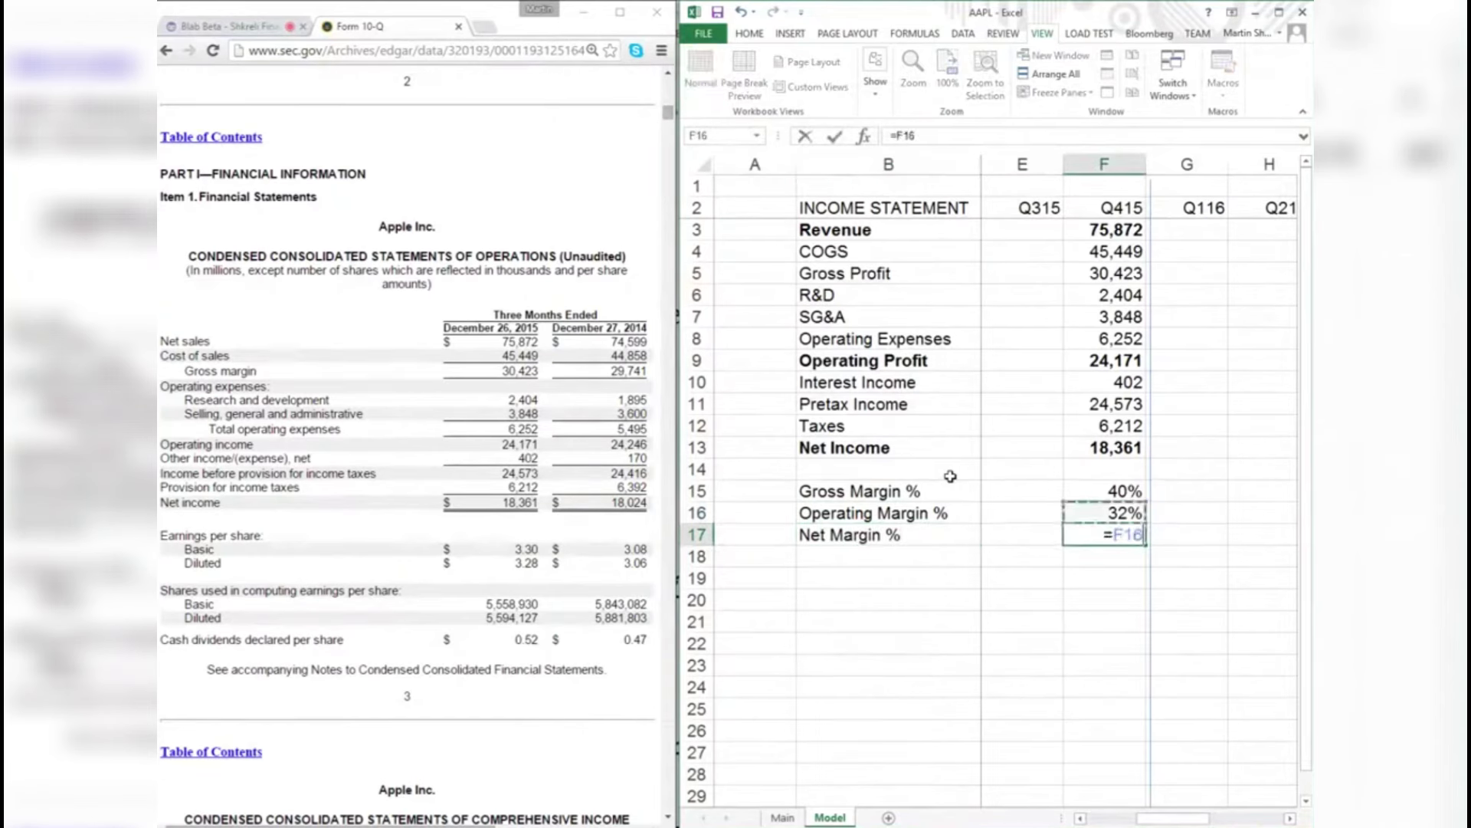
key("Up")
key("Up")
key("Up")
type("/")
key("Up")
key("Up")
key("Up")
key("Up")
key("ctrl+Up")
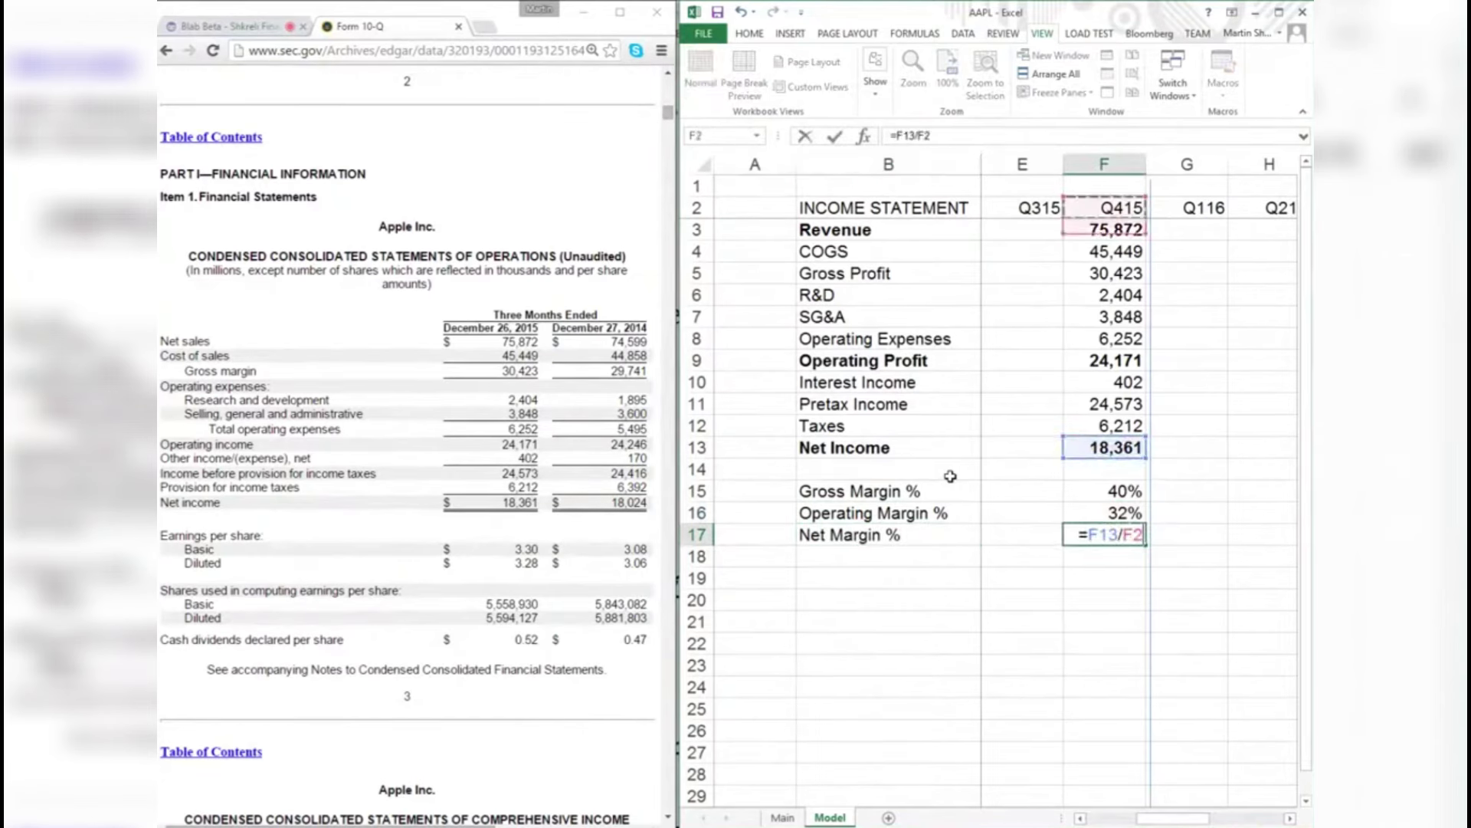
key("Down")
key("Return")
key("Up")
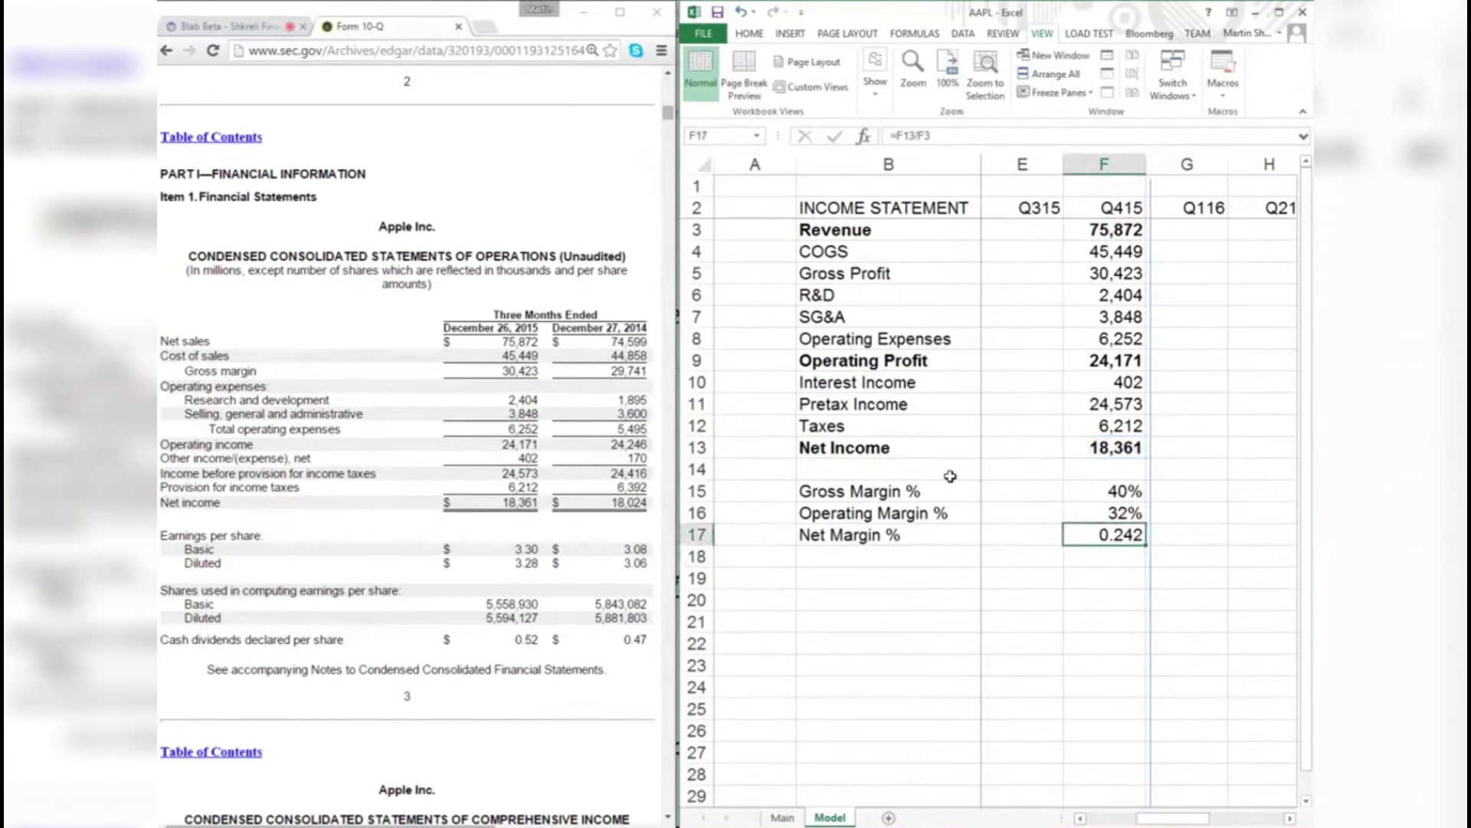
key("ctrl+shift+5")
- Enter the label Tax Rate in B18 below Net Margin %
key("Down")
key("Left")
key("Left")
type("T")
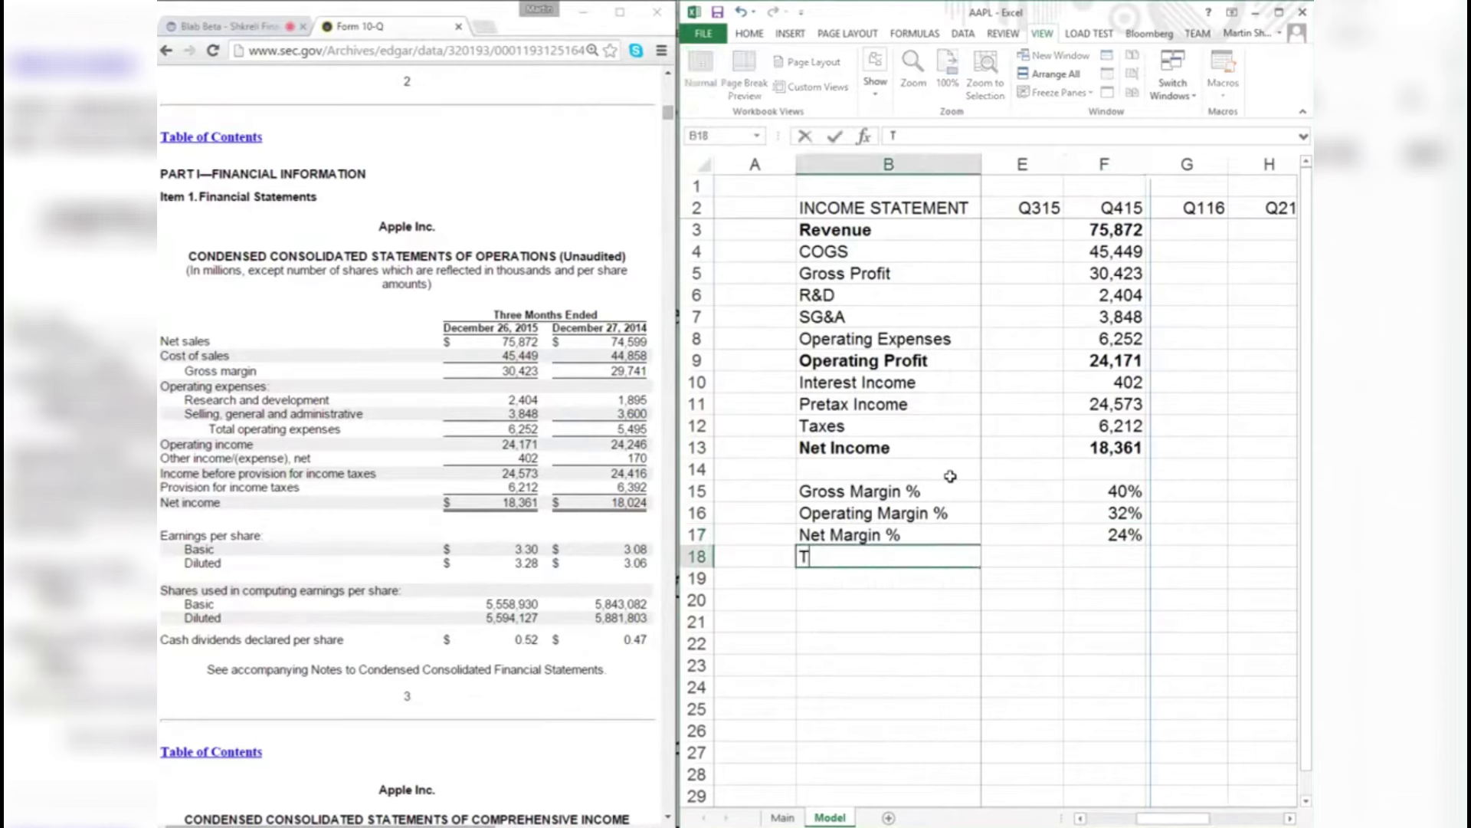
type("ax Rate")
- Calculate the Q415 tax rate in F18 as taxes divided by pretax income with =F12/F11, formatted as a percentage
key("Tab")
key("Tab")
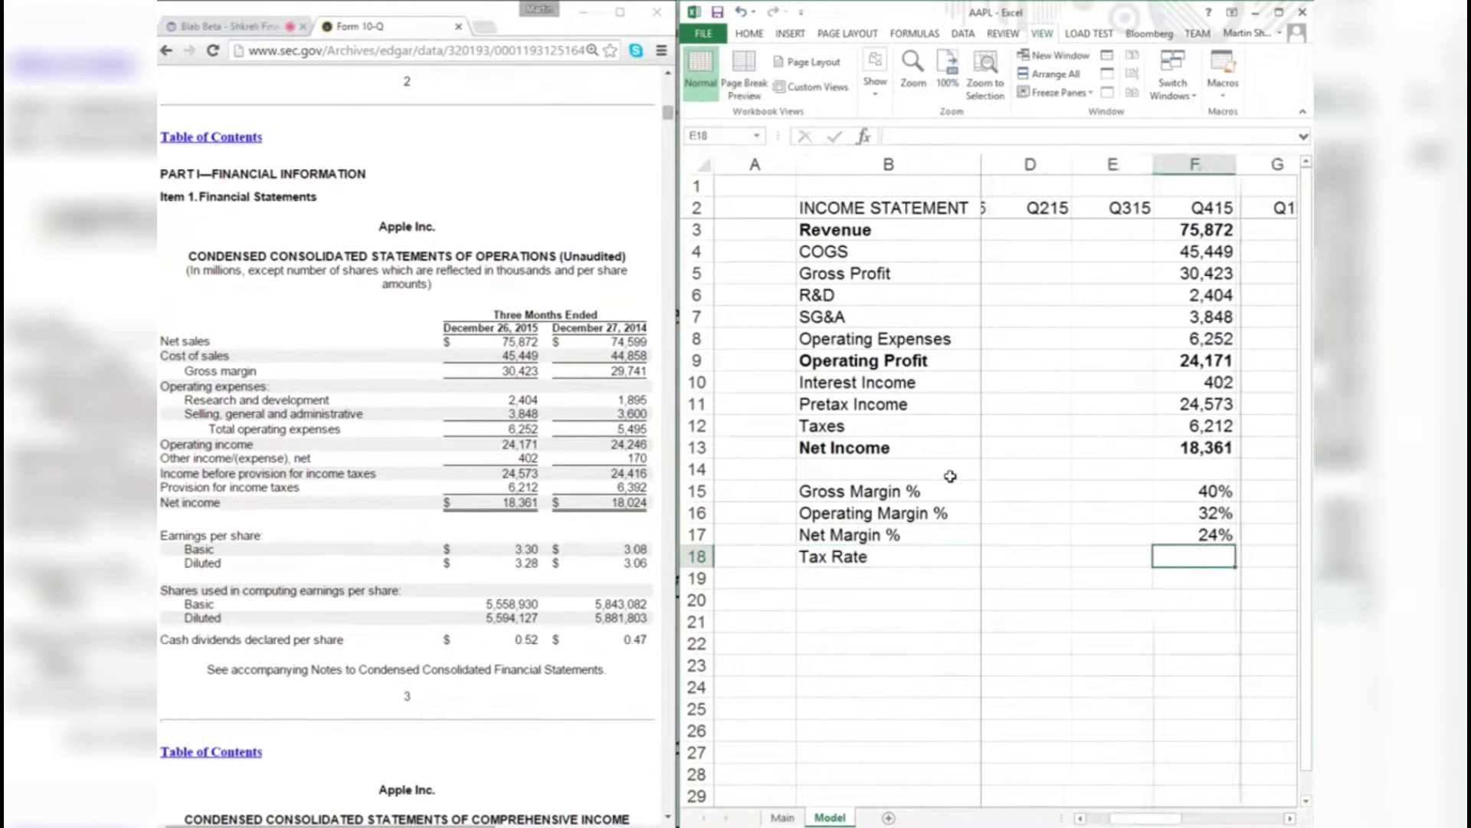
type("=")
key("Up")
key("Up")
key("Up")
key("Up")
key("Up")
key("Up")
key("Up")
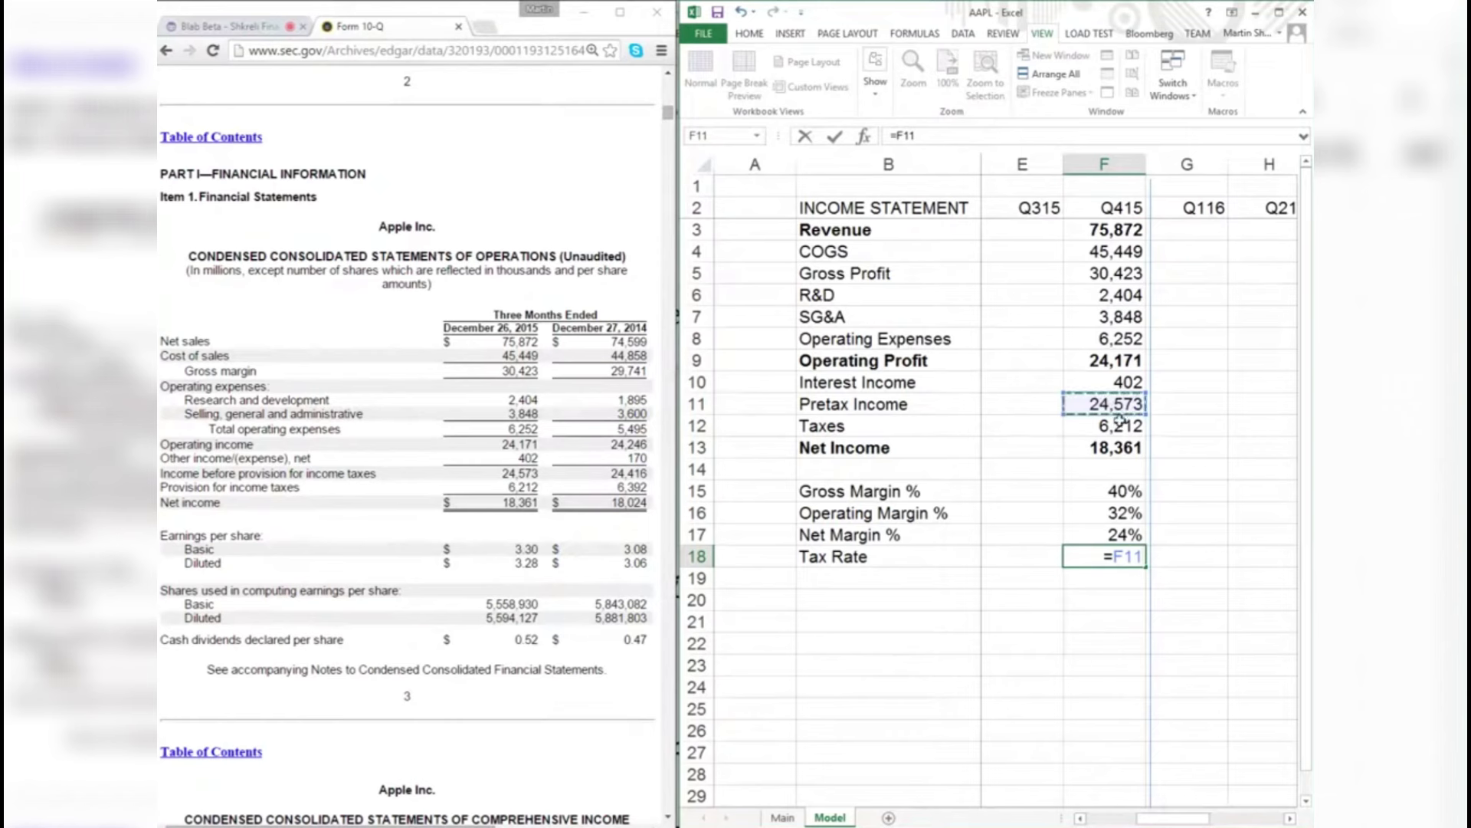
left_click(1113, 425)
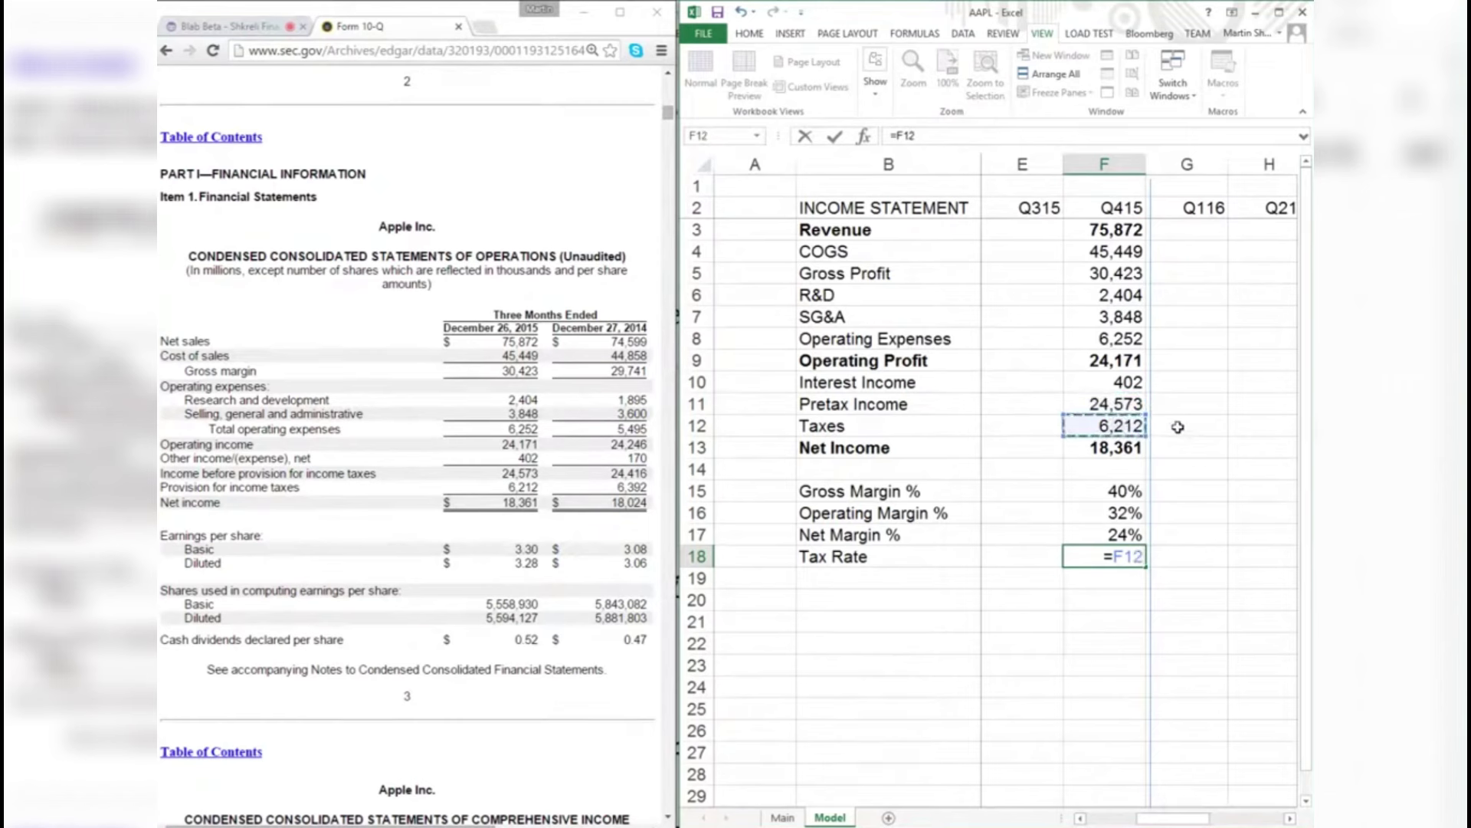
type("/")
key("Up")
key("Up")
key("Up")
key("Up")
key("Up")
key("Up")
key("Up")
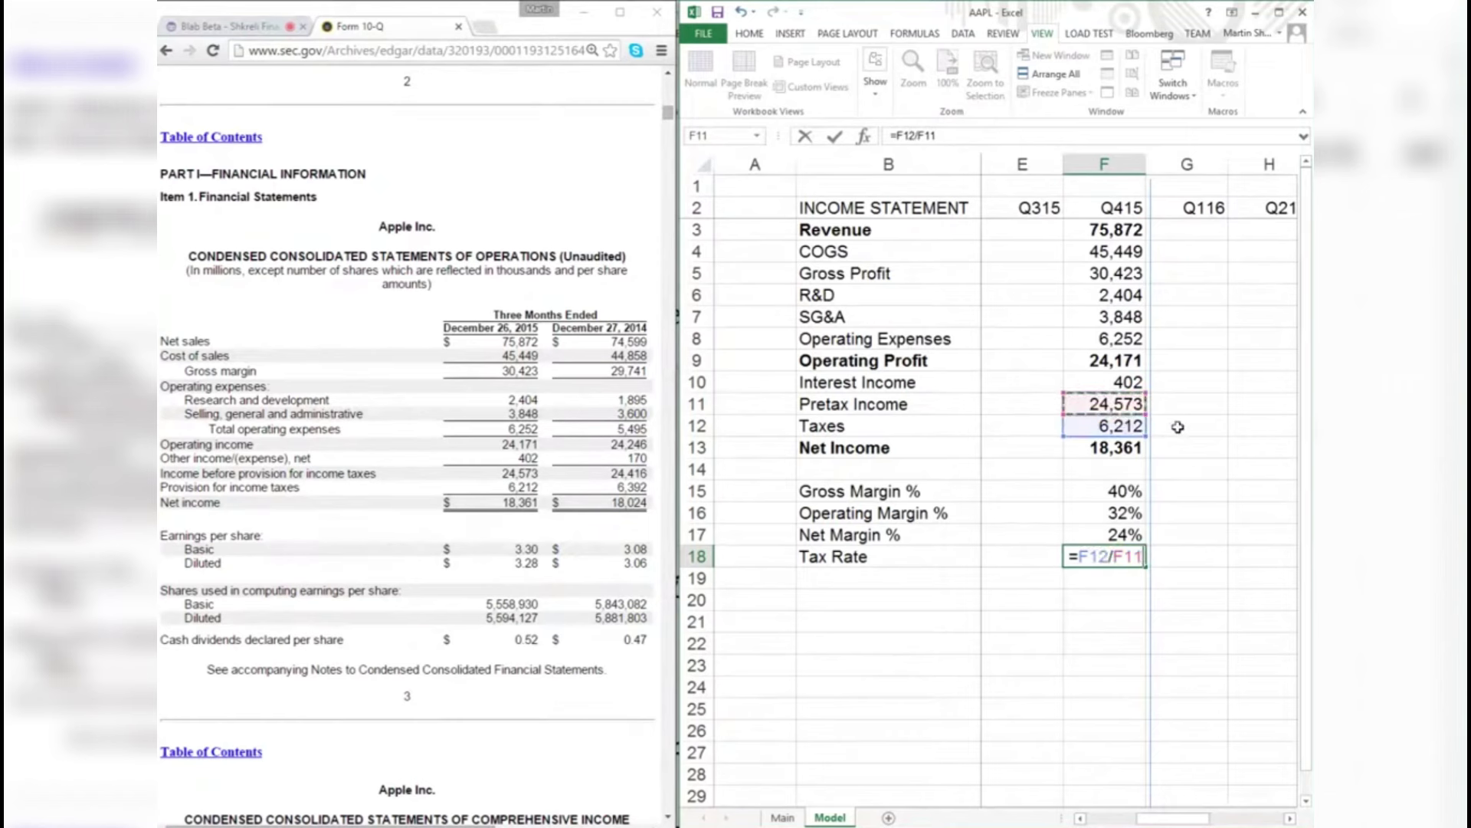
key("Return")
key("Up")
key("ctrl+shift+5")
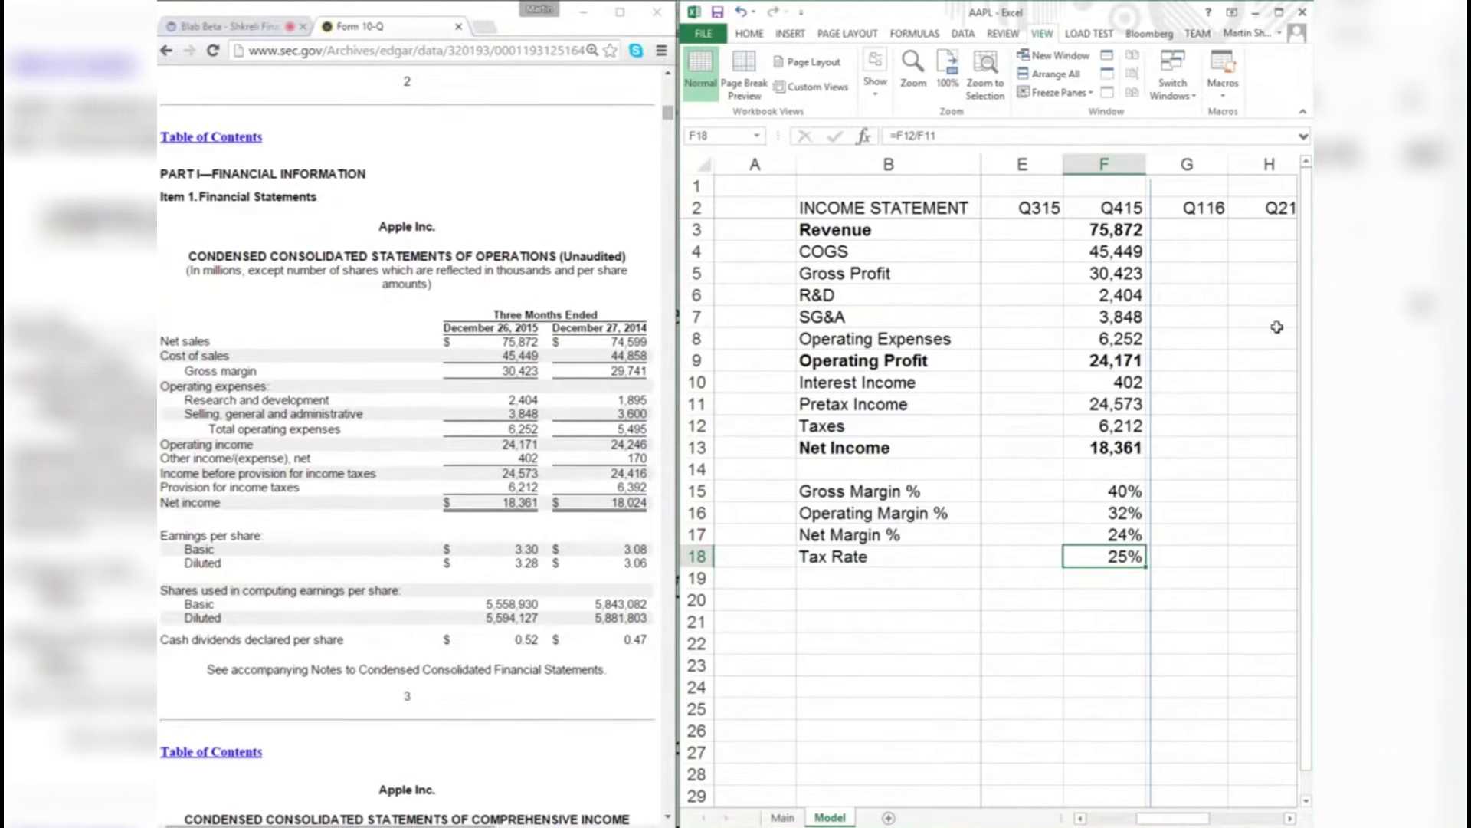
- Insert two blank rows at row 14, between Net Income and the margin percentages
scroll(1050, 481, "down", 1)
scroll(1049, 482, "down", 1)
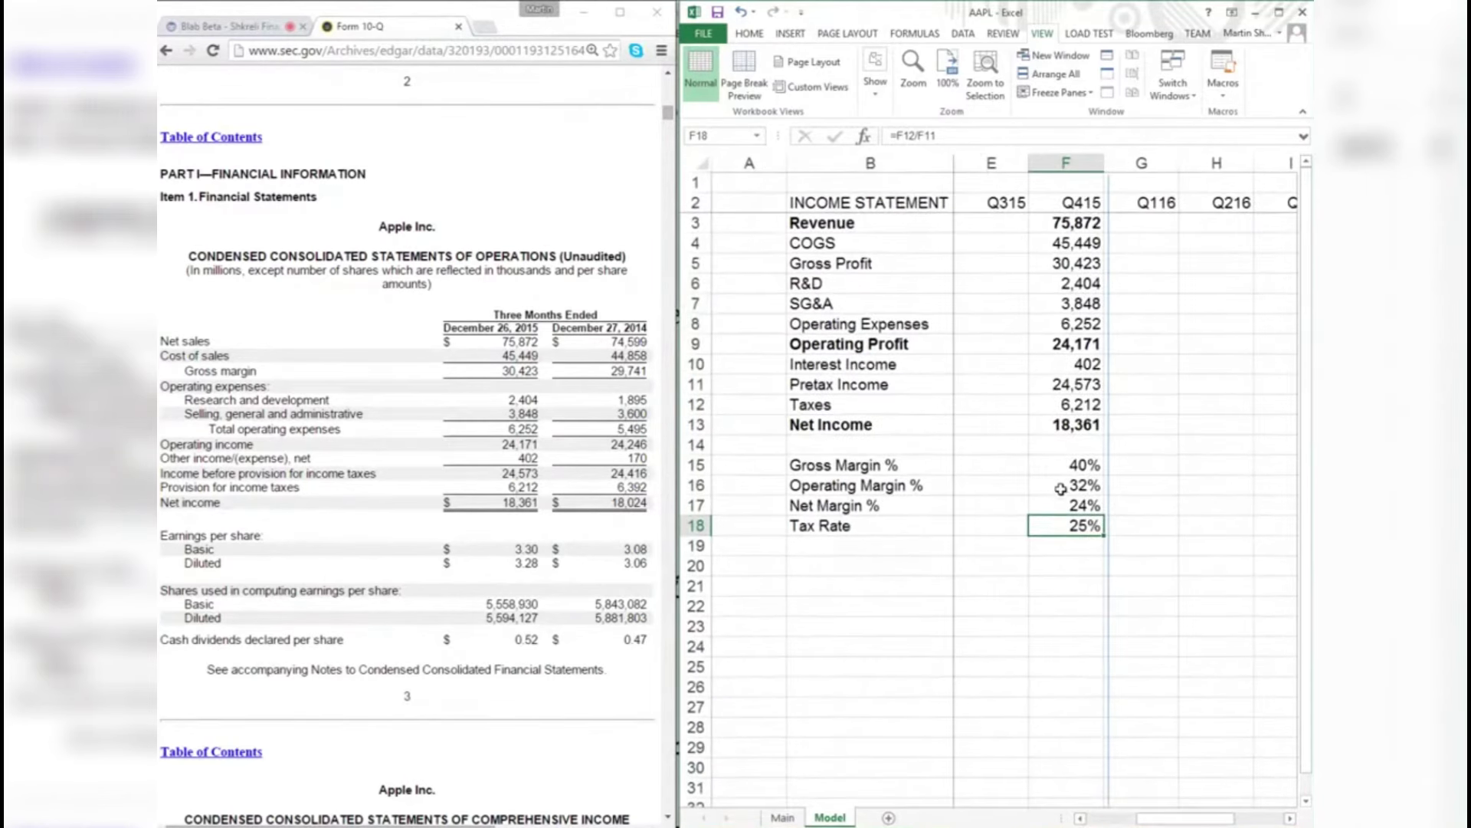
scroll(1061, 489, "down", 1)
key("Up")
key("Up")
key("Up")
key("Up")
key("shift+space")
key("ctrl+shift+equal")
key("ctrl+shift+equal")
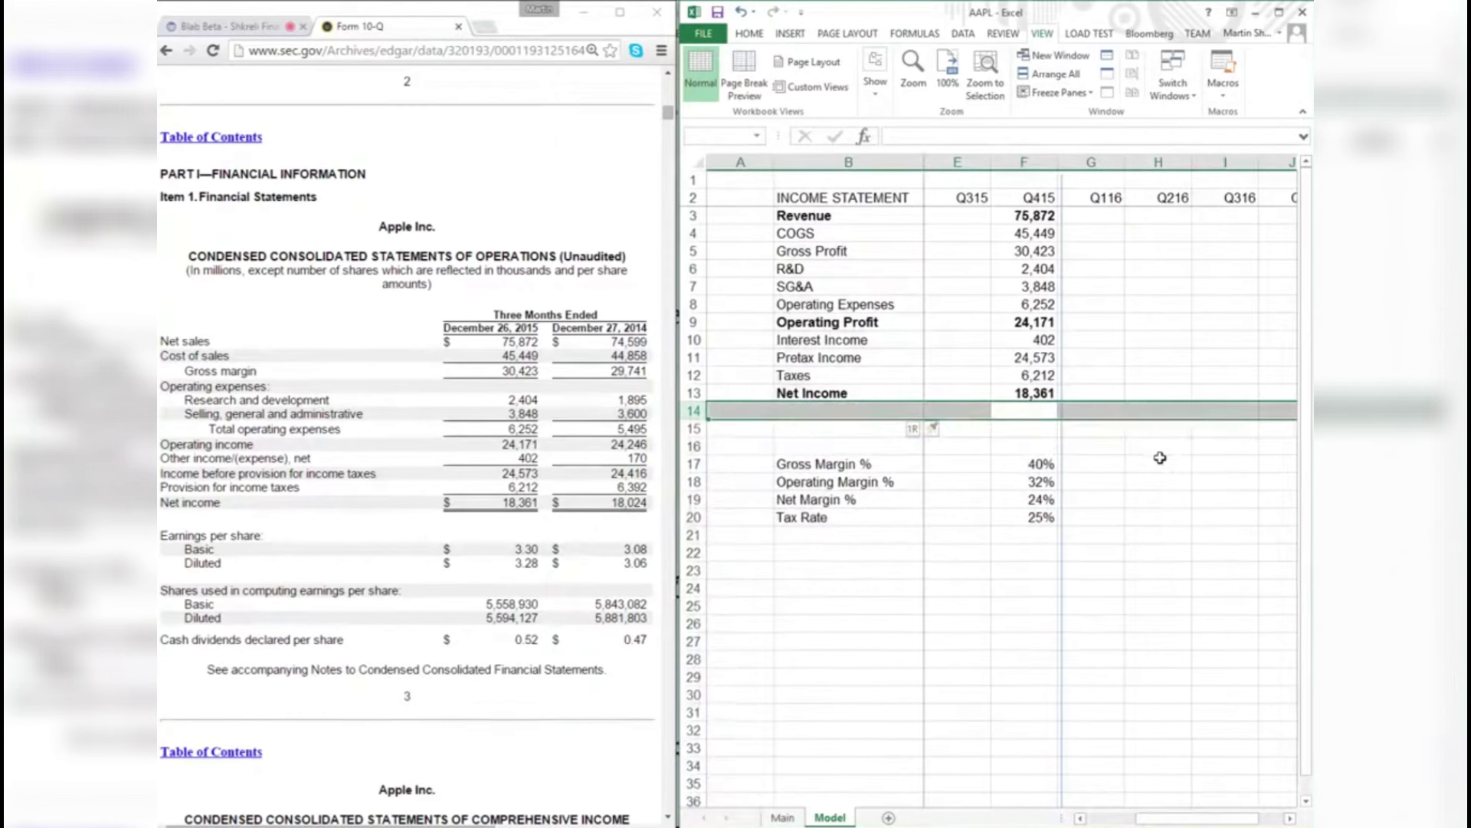
- Enter the labels EPS in B14 and Shares in B15, and remove the bold formatting from row 15
key("Left")
key("Left")
type("EP")
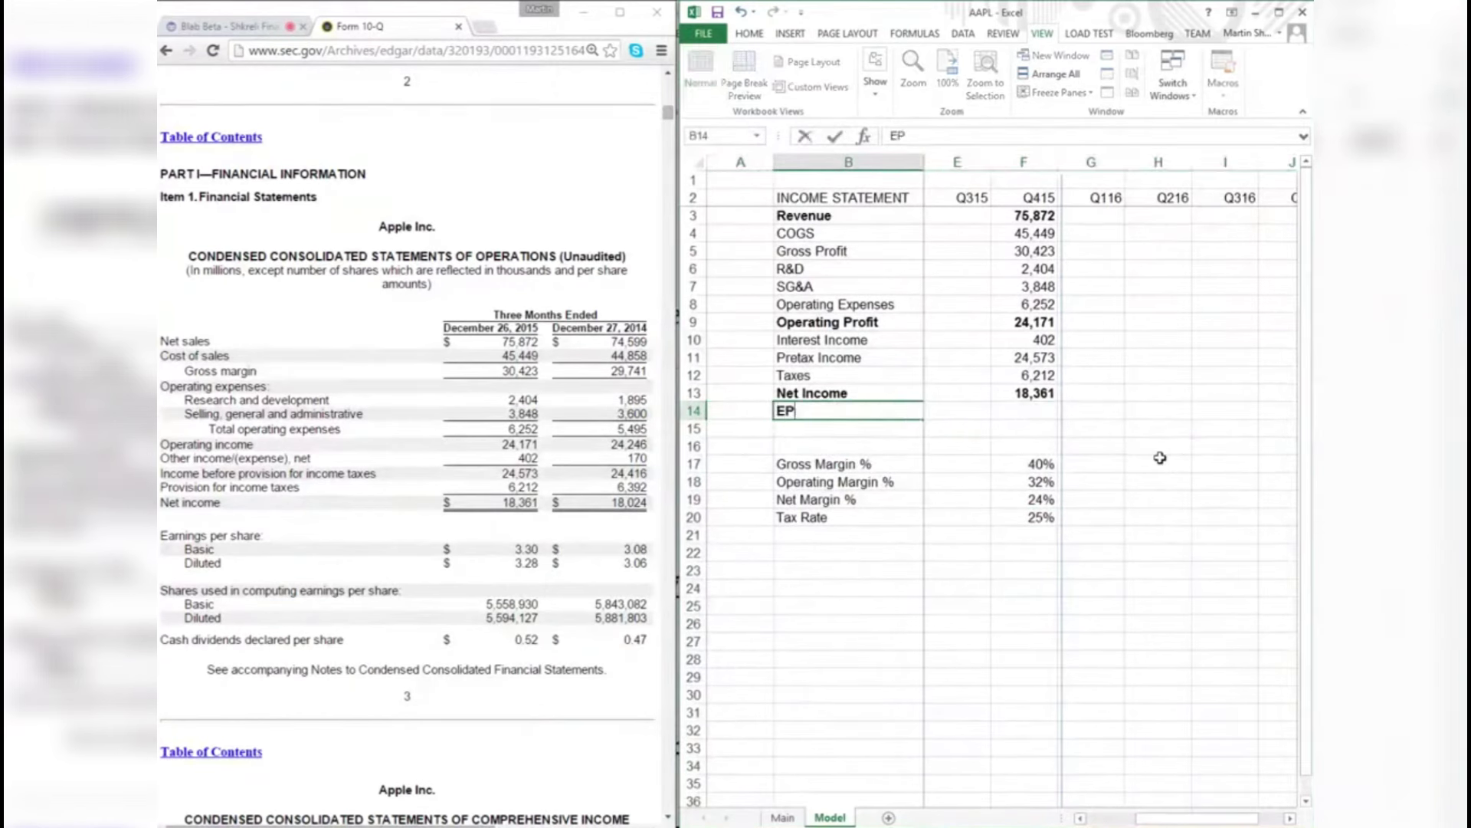
type("S")
key("Return")
type("Shares")
key("Up")
key("Down")
key("shift+space")
key("ctrl+b")
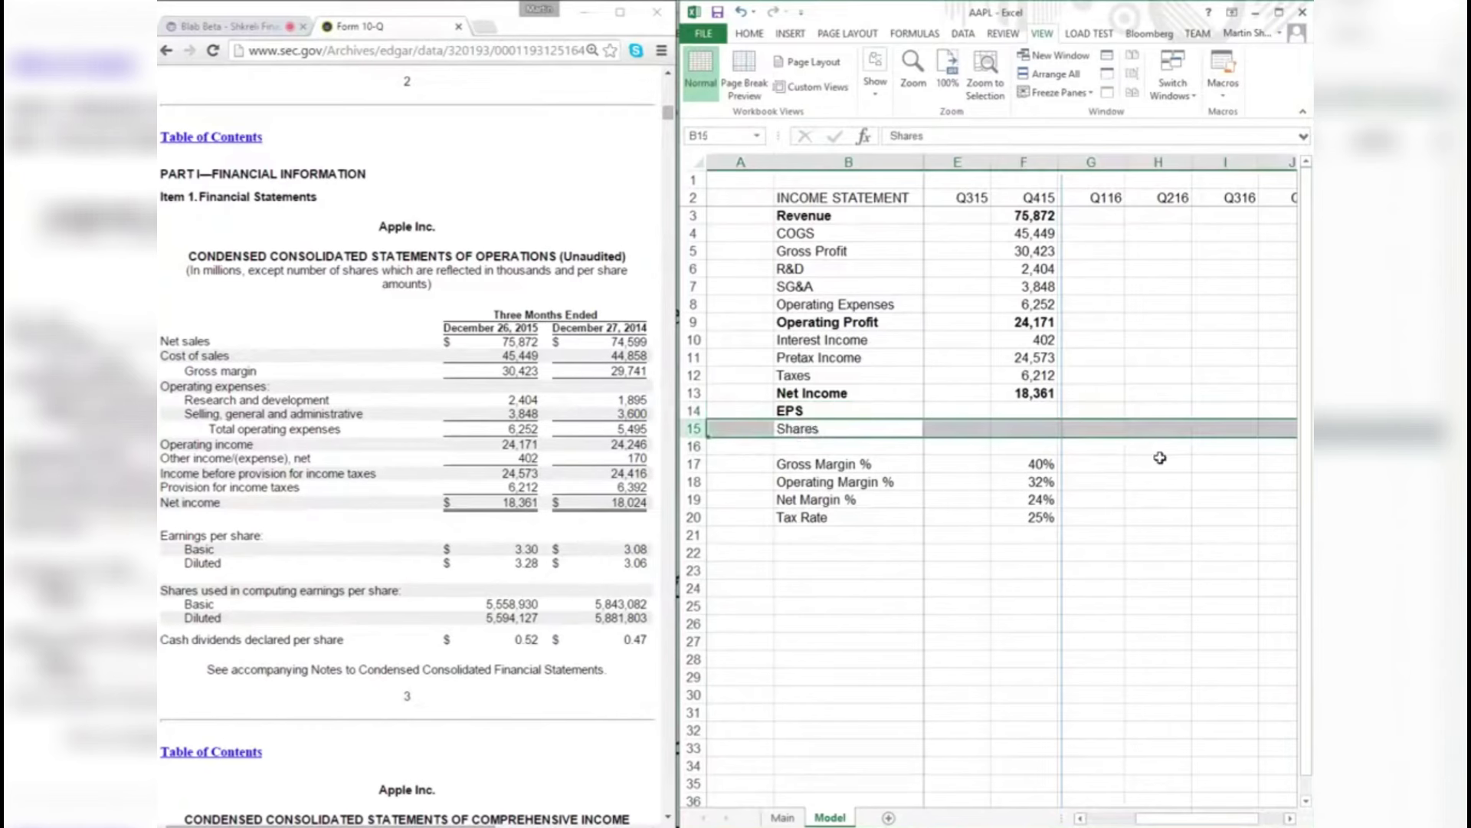
- Move the EPS row below the Shares row
key("Up")
key("shift+space")
key("ctrl+x")
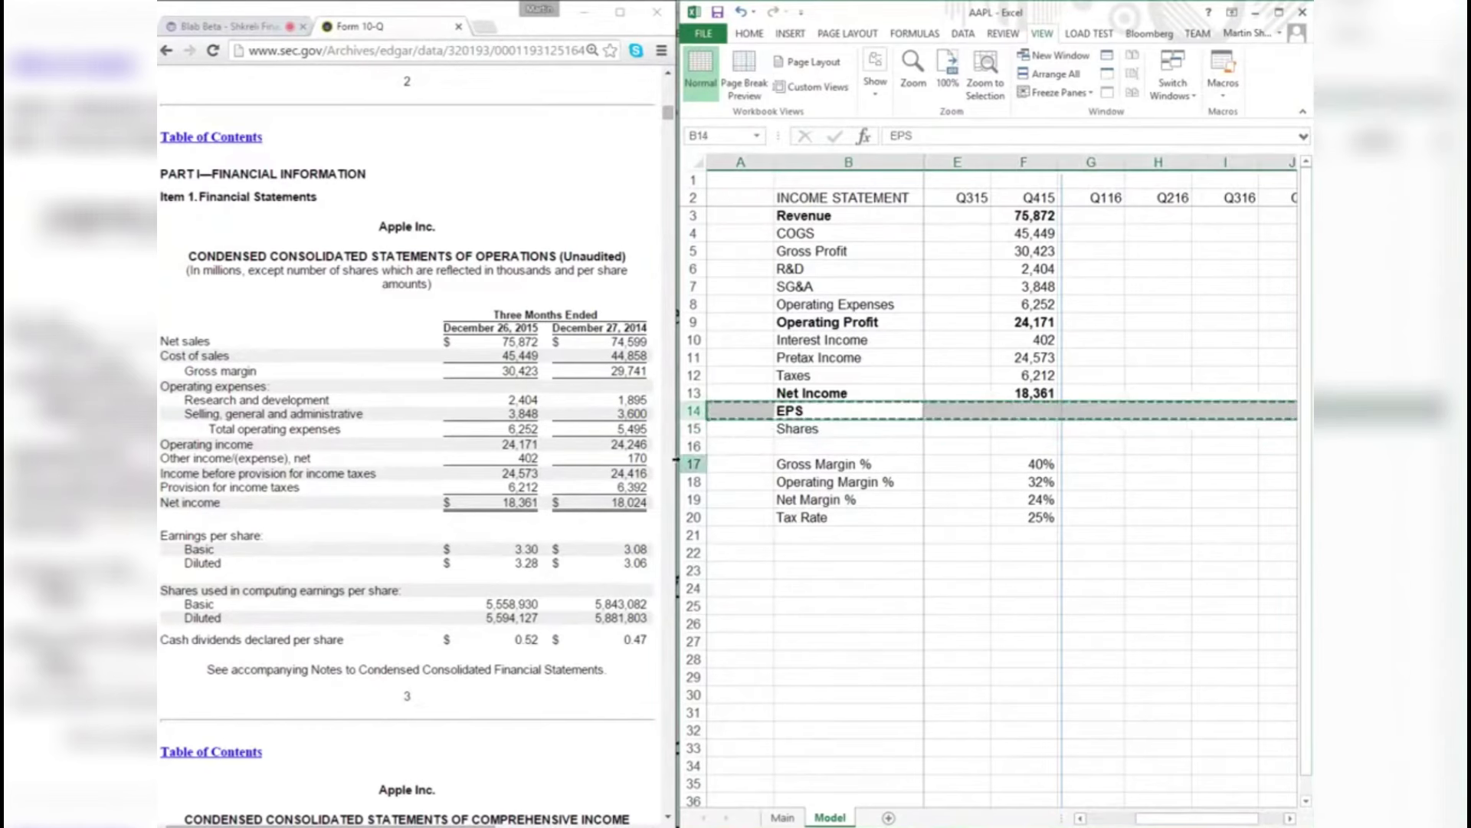
right_click(693, 449)
left_click(759, 569)
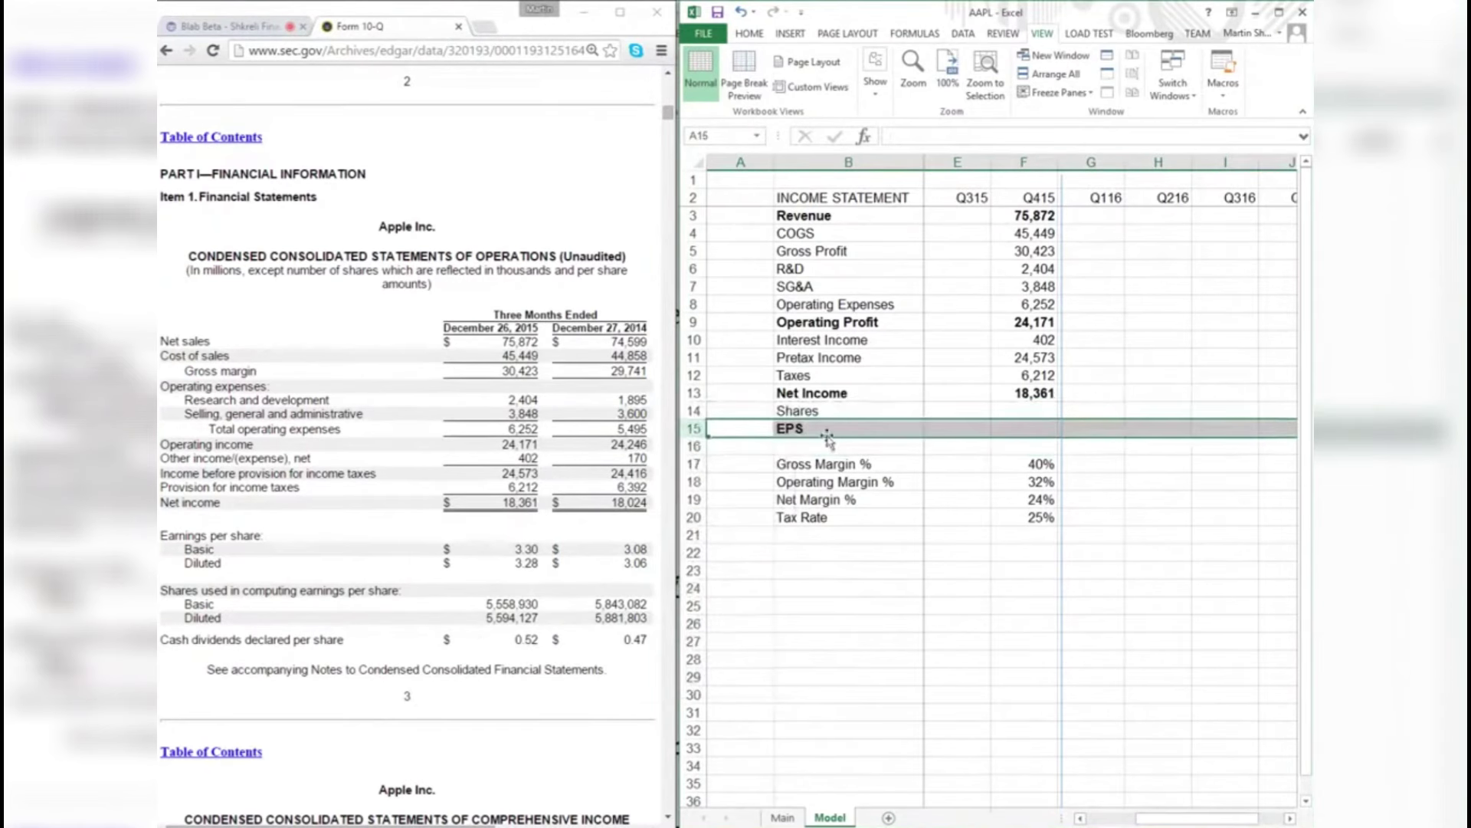
- Enter the diluted share count from the filing, in millions, as 5594.127 in F15
left_click(1034, 427)
type("5594.12")
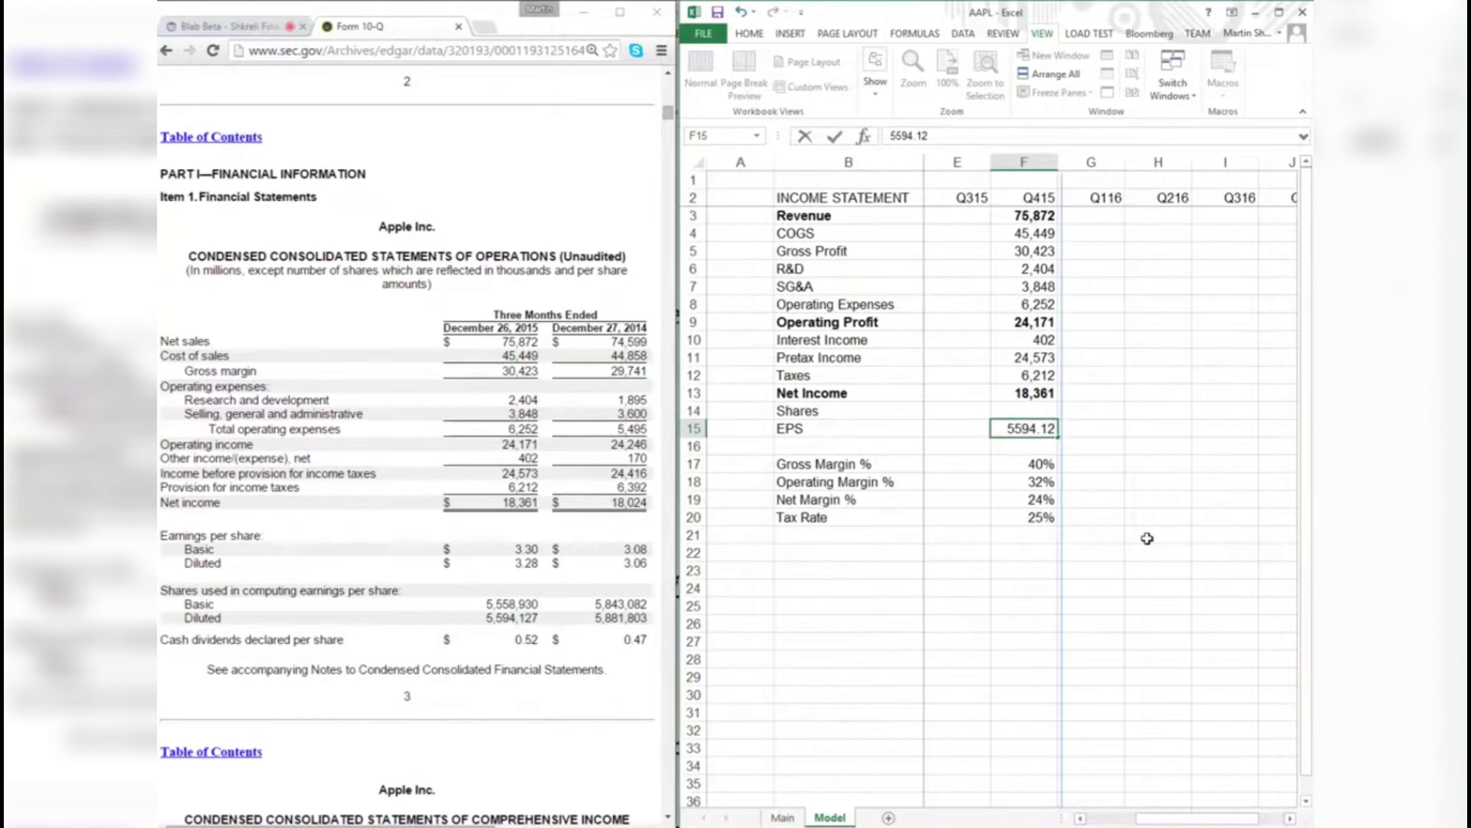
key("Return")
key("Up")
key("Up")
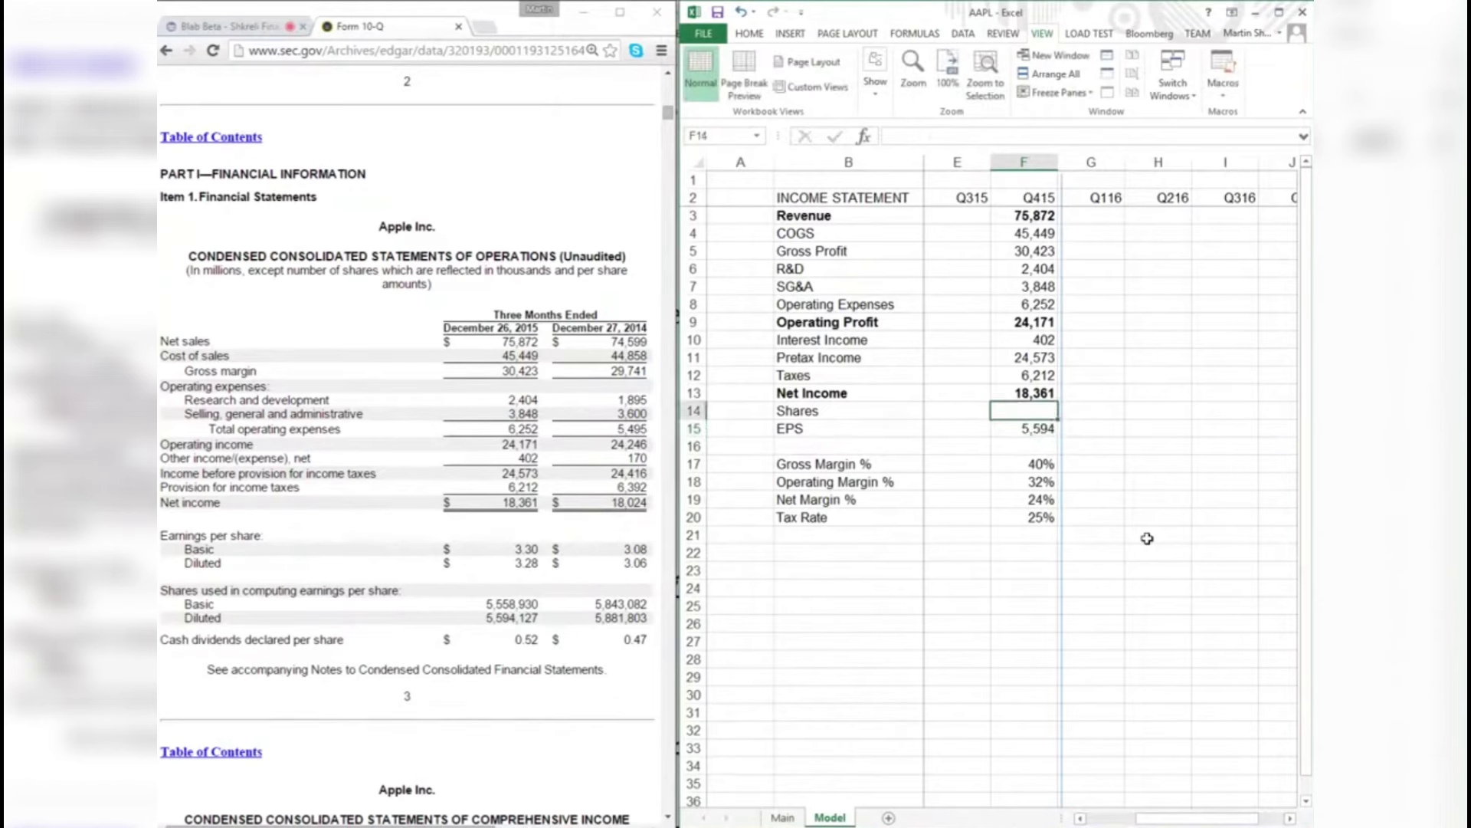
- Calculate F14 as net income divided by the share count with =F13/F15, shown with two decimals
type("=")
key("Up")
key("Down")
key("Return")
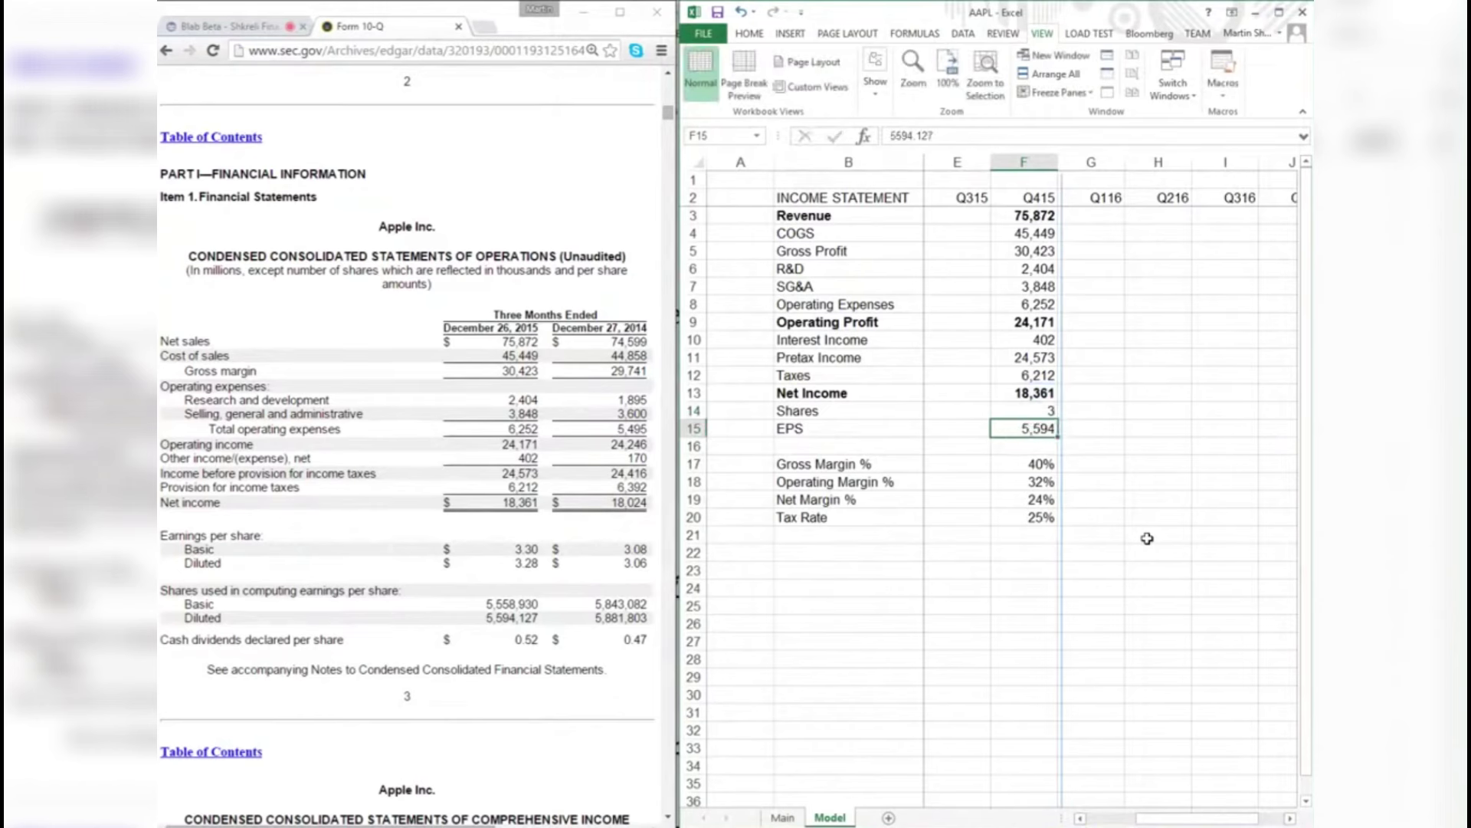
key("Up")
key("Down")
- Try the share count in F15 without the decimal point as 5594127
key("F2")
type("7")
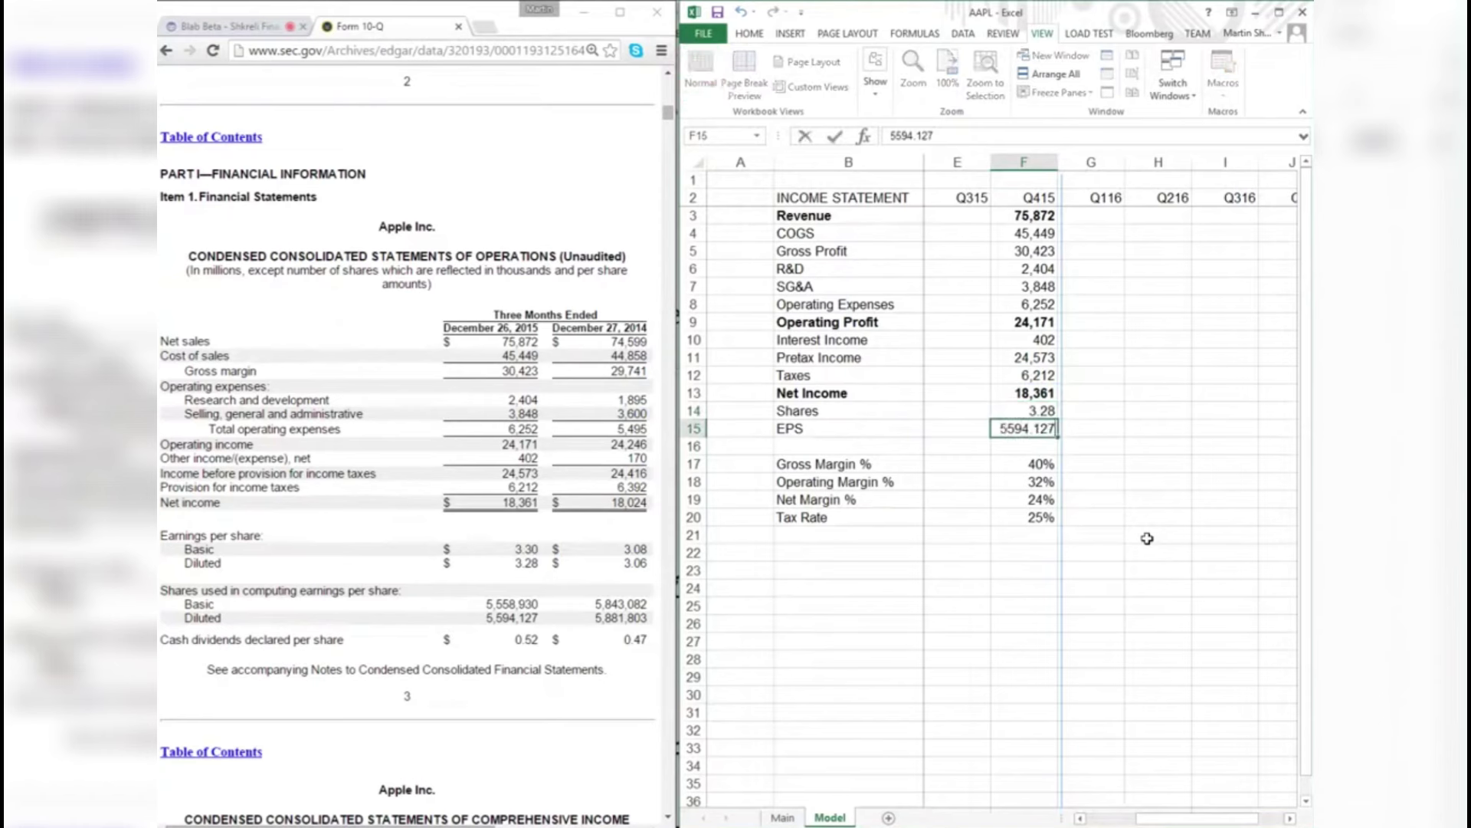
key("BackSpace")
key("Tab")
key("Left")
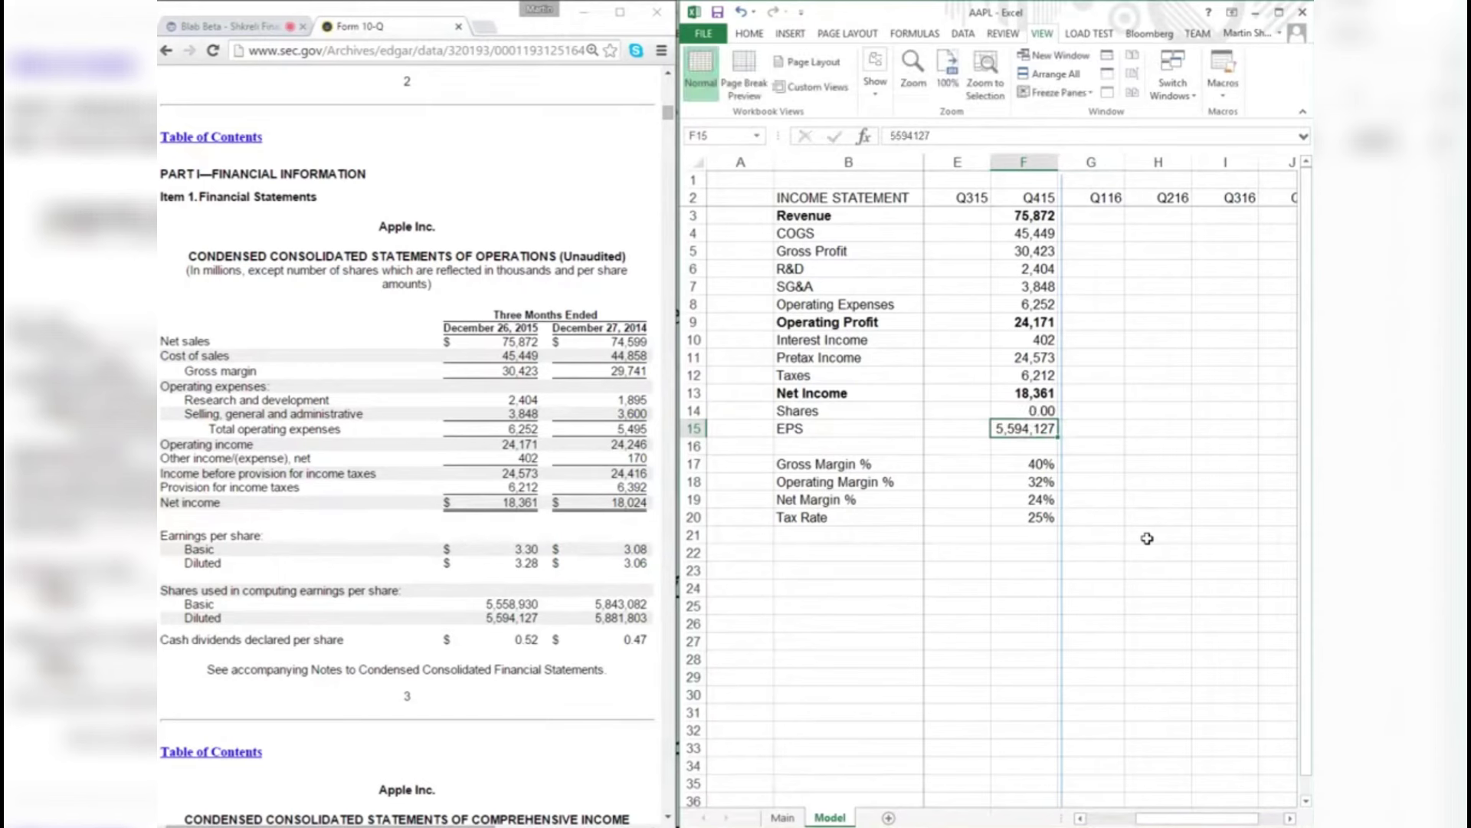
- Restore the share count in F15 to 5594.127
key("F2")
key("Delete")
key("Delete")
key("Delete")
key("shift+Return")
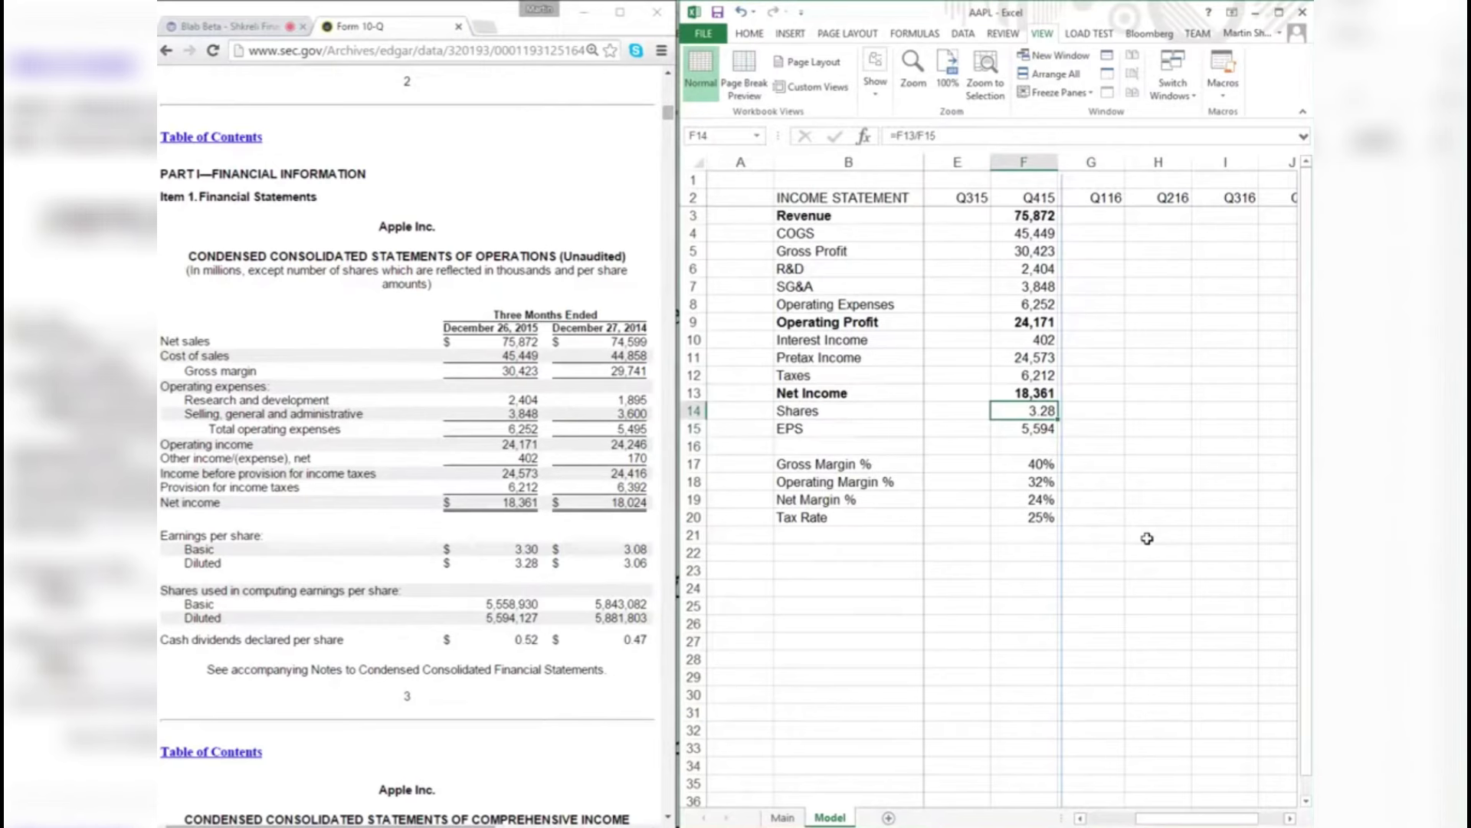
key("ctrl+shift+0")
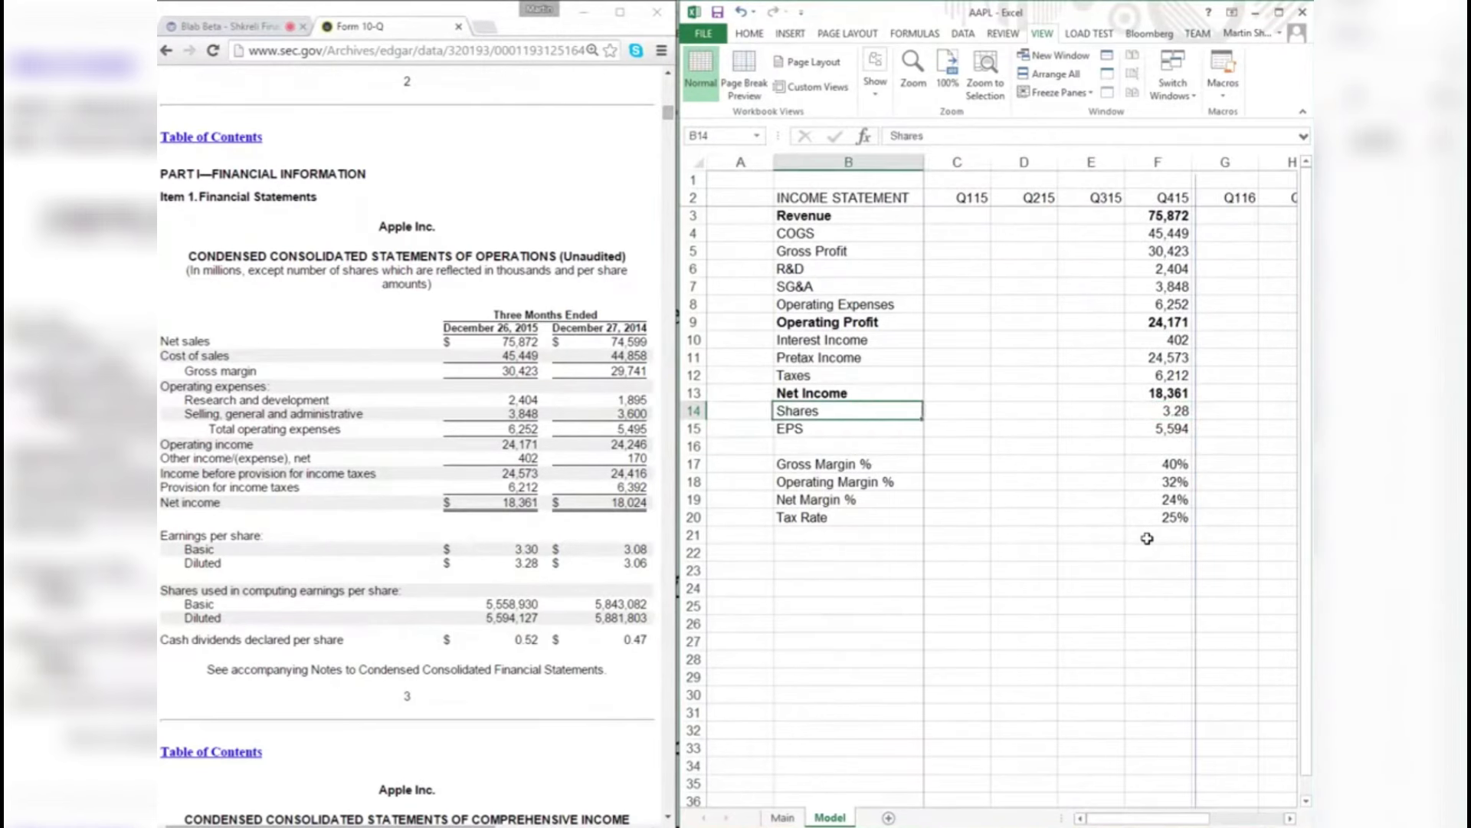
key("ctrl+Up")
key("ctrl+Down")
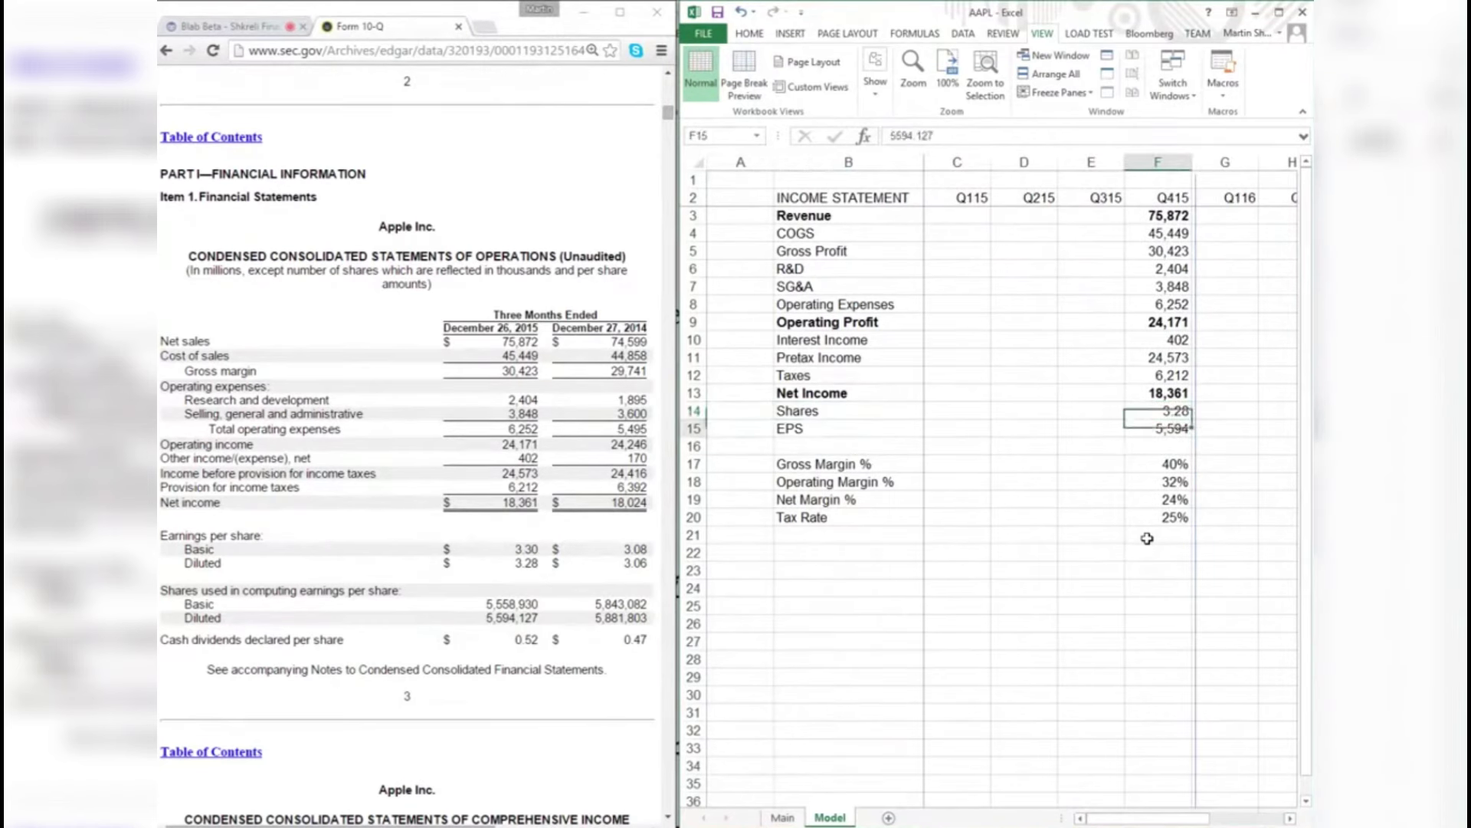
key("ctrl+Up")
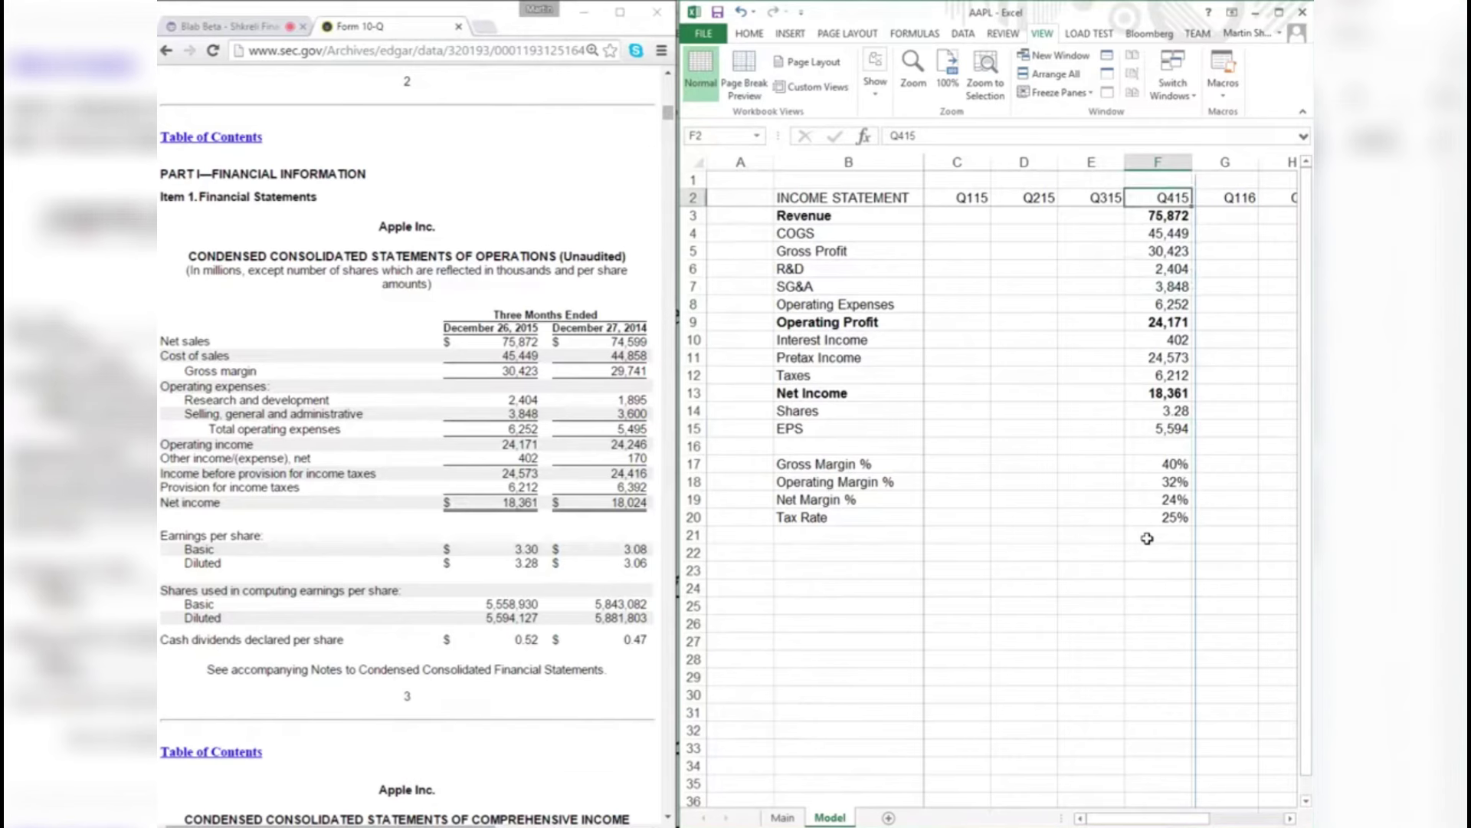
- Change the heading in B2 from all capitals to Income Statement
double_click(801, 198)
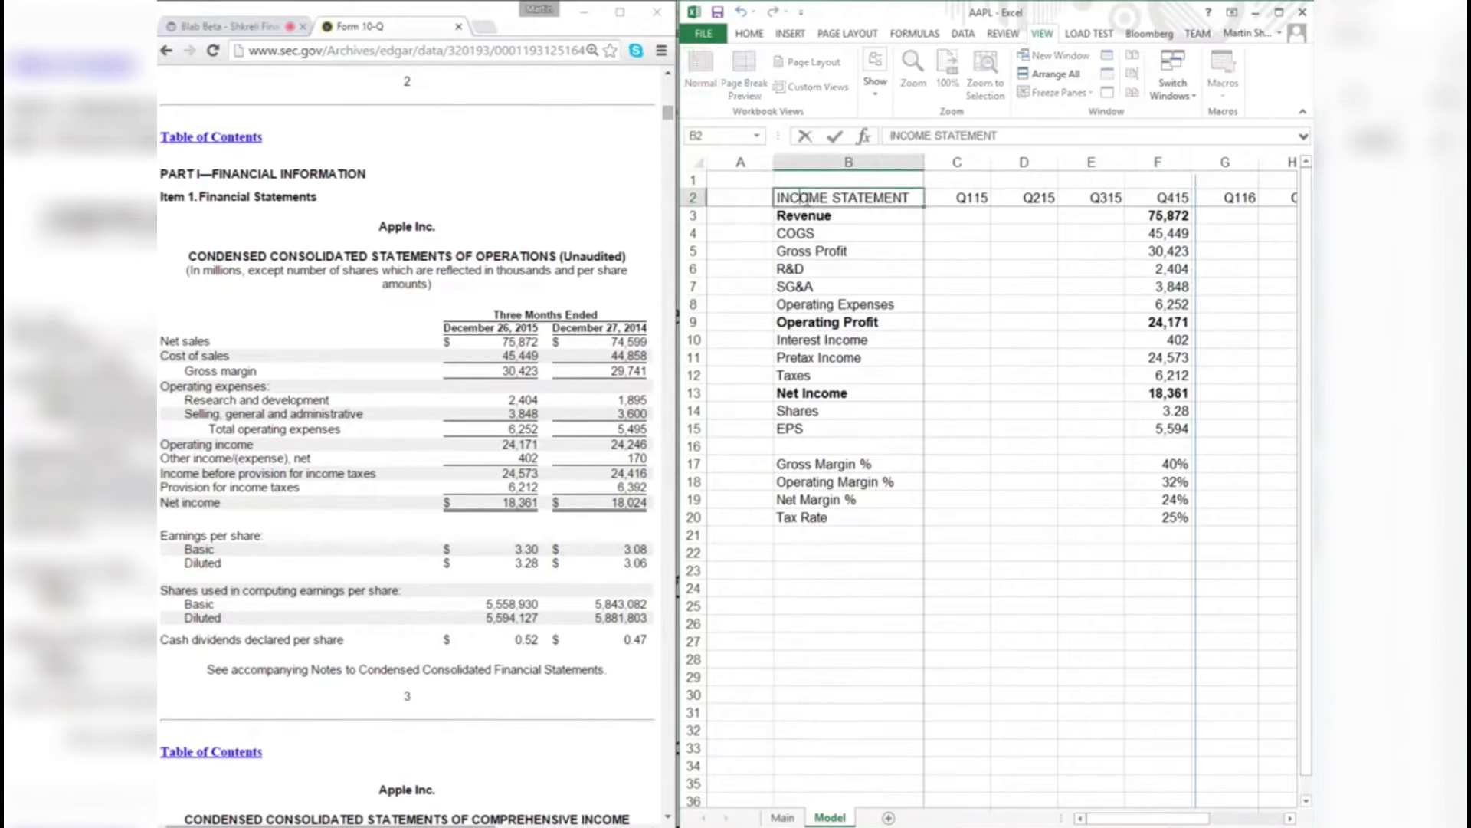
left_click_drag(915, 197, 465, 205)
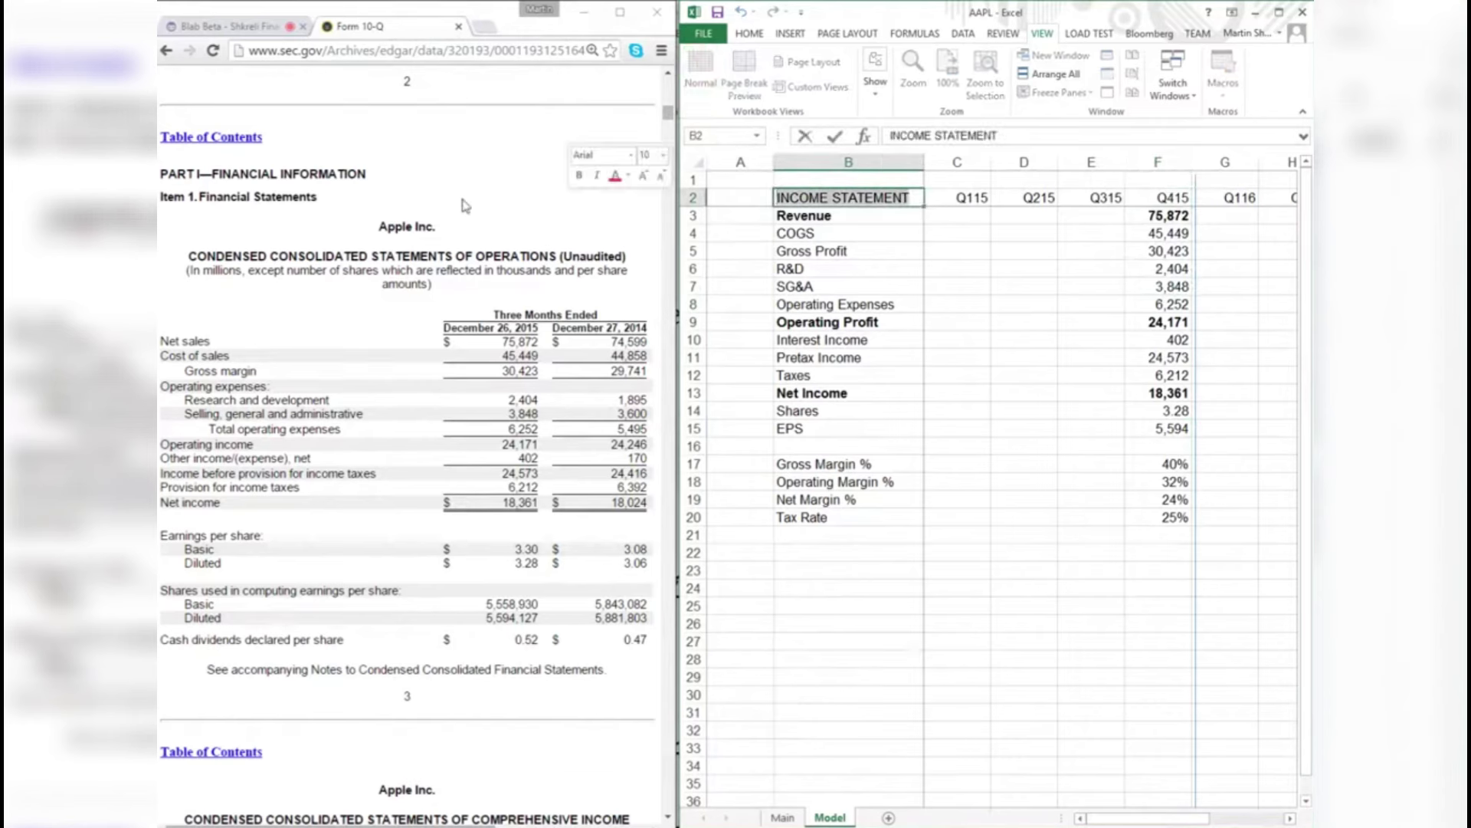
type("Income Sta")
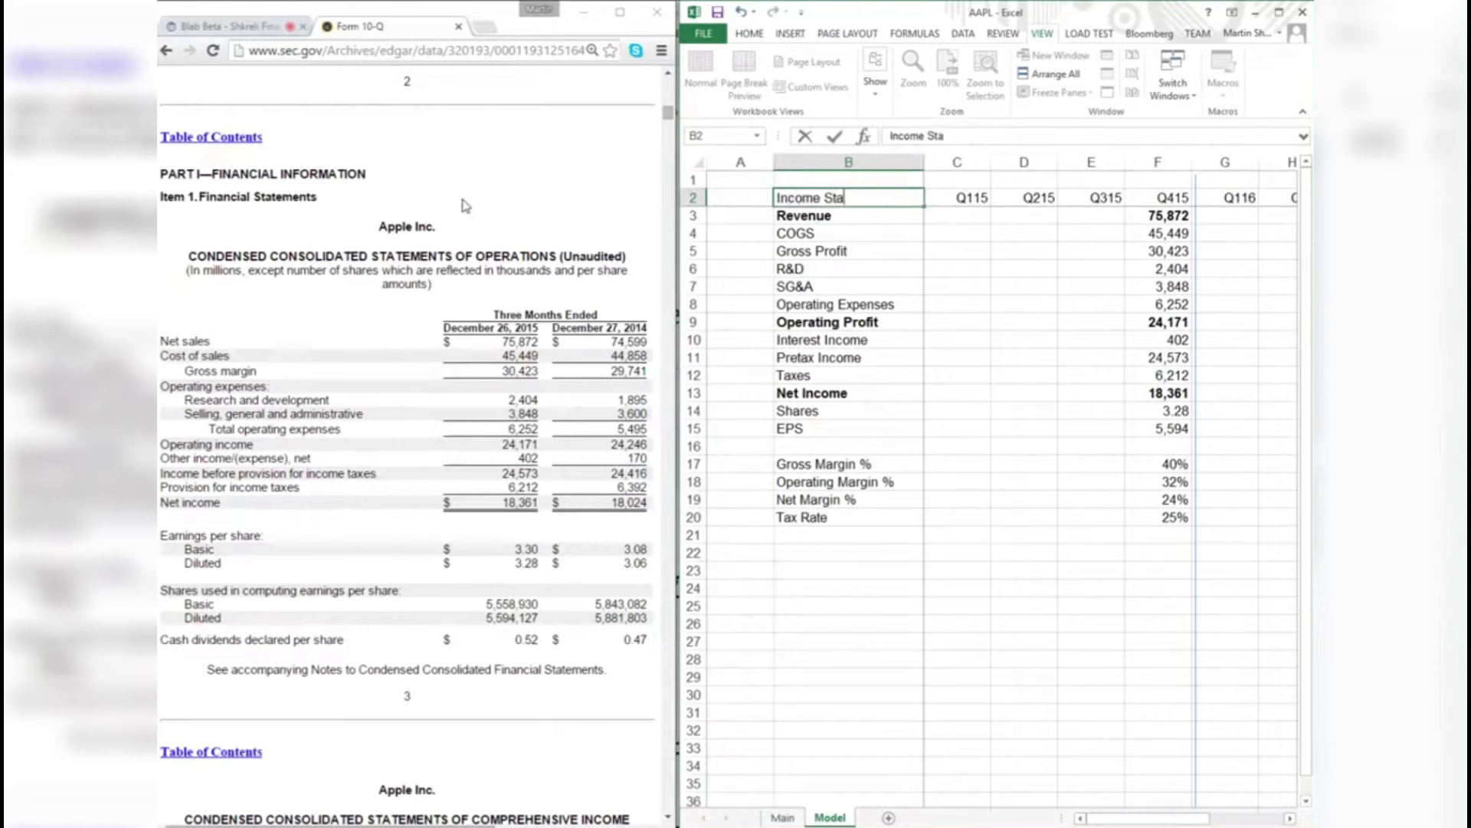
type("tement")
key("Return")
- Insert a blank column before Q115 and copy the Q115 column's formatting onto it
key("Right")
key("ctrl+space")
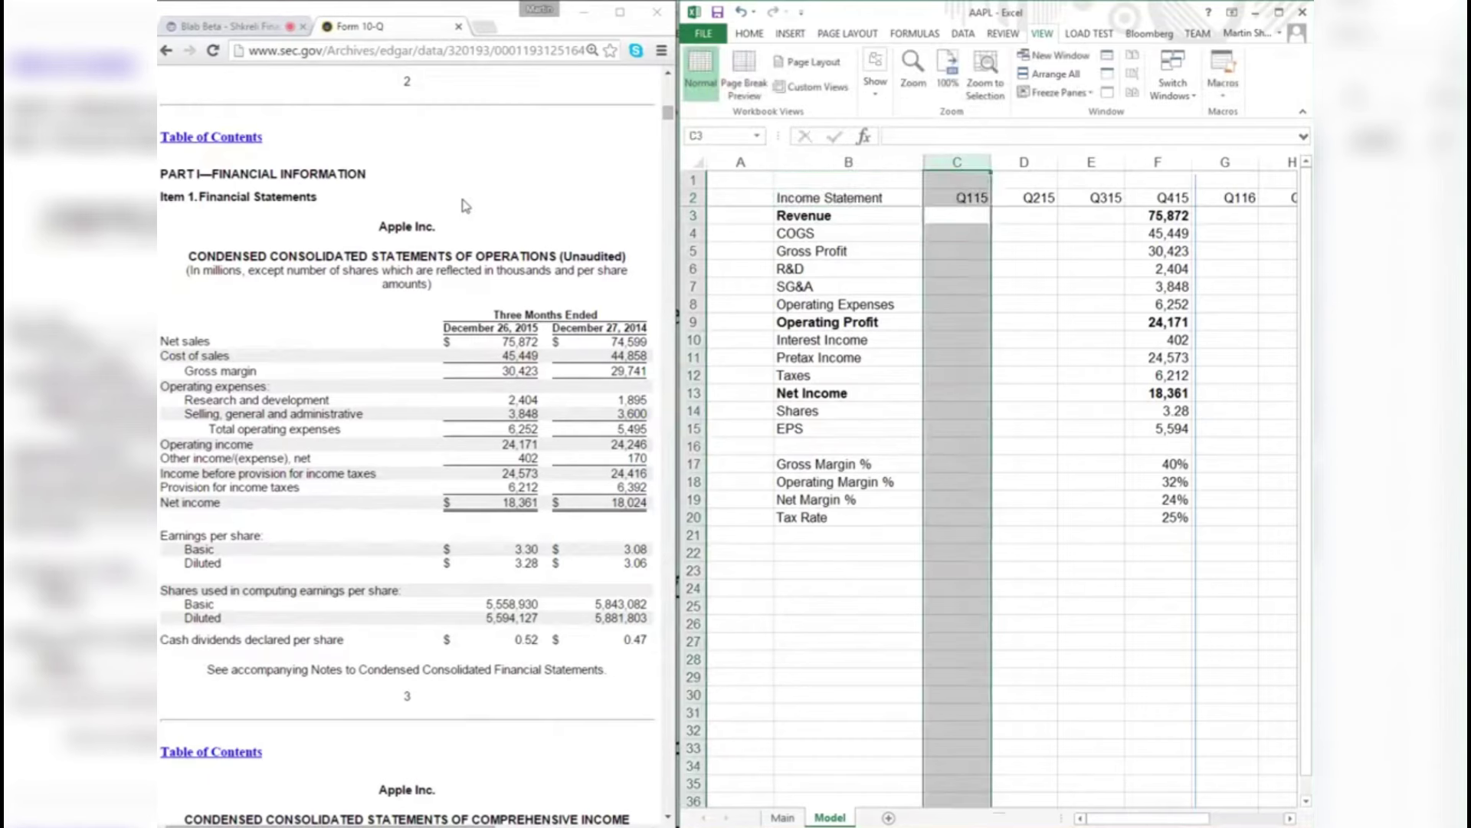
key("ctrl+shift+plus")
left_click(996, 268)
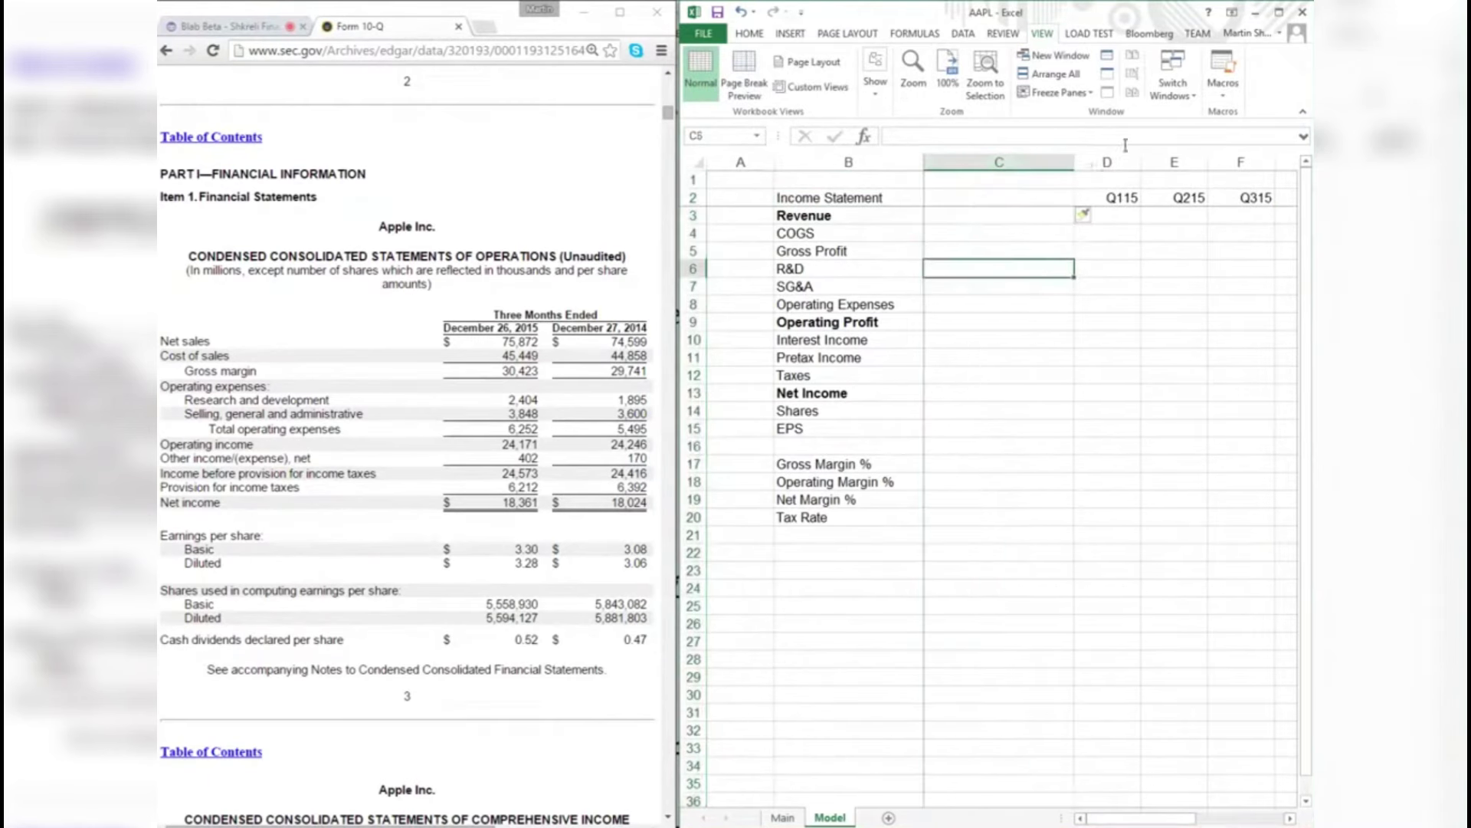
left_click(1108, 162)
left_click(749, 33)
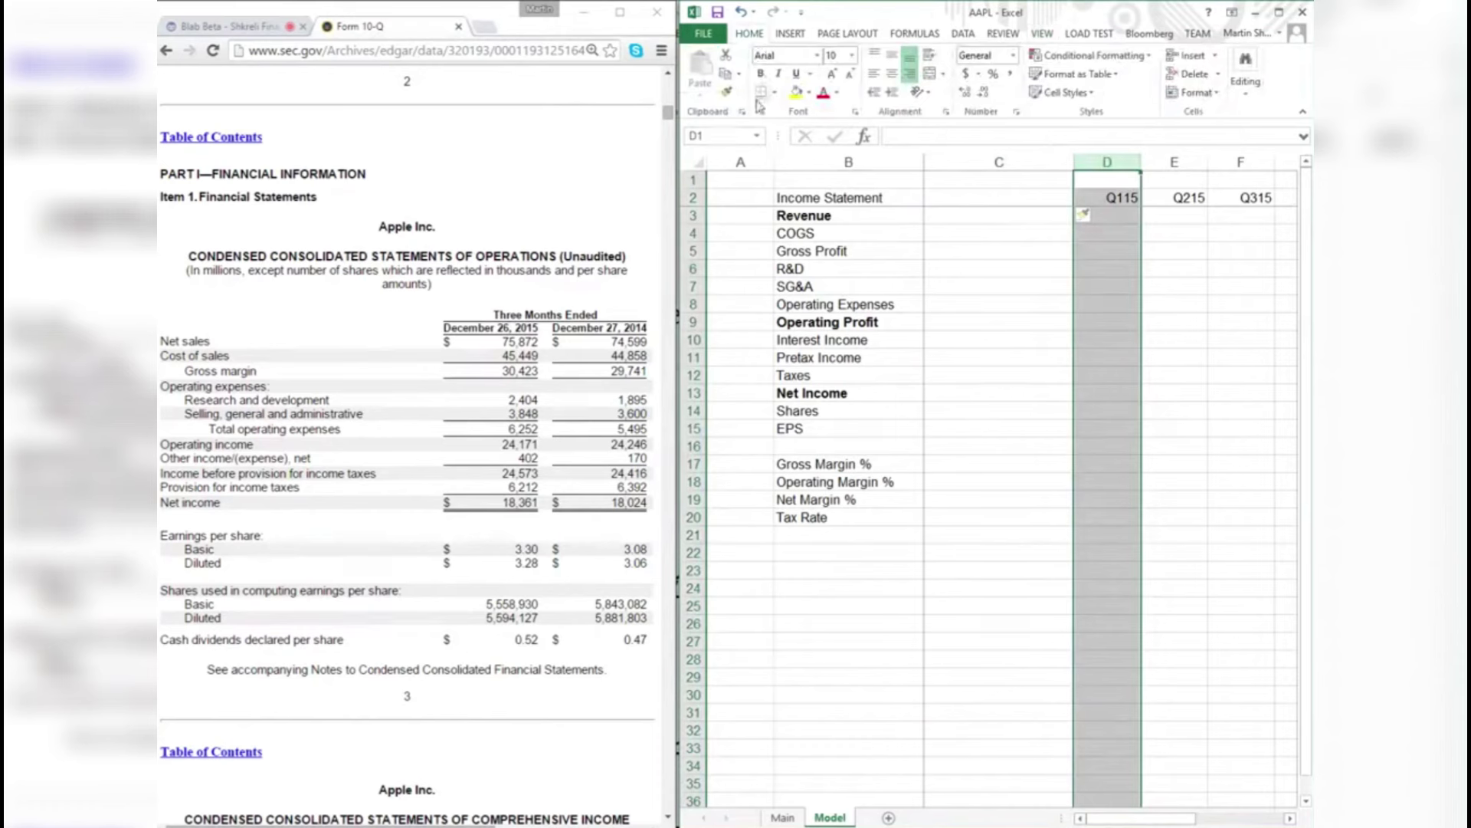
left_click(726, 92)
left_click(1027, 161)
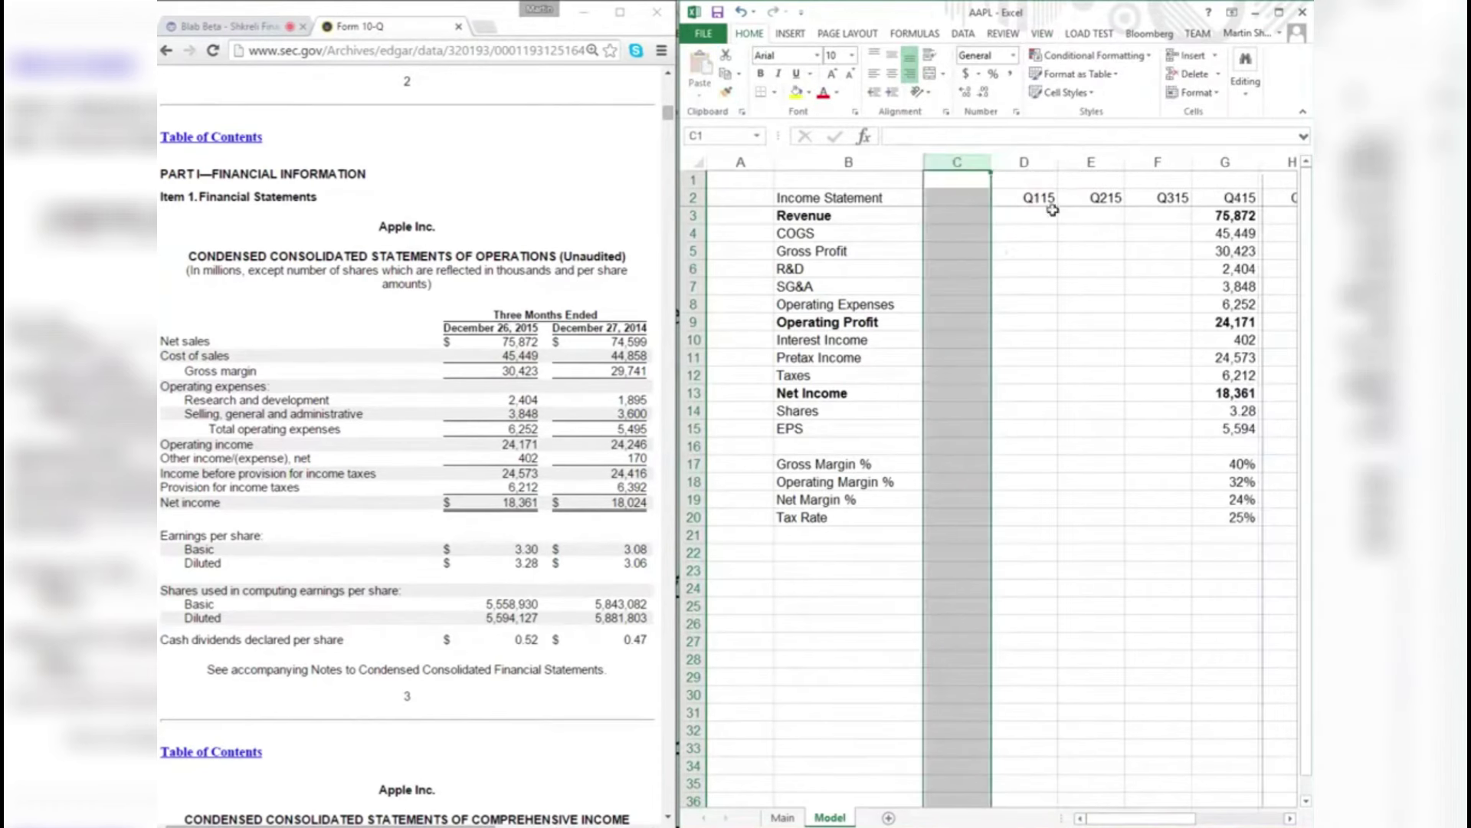
- Enter the quarter heading Q414 in C2 of the new column
left_click(970, 200)
type("Q4")
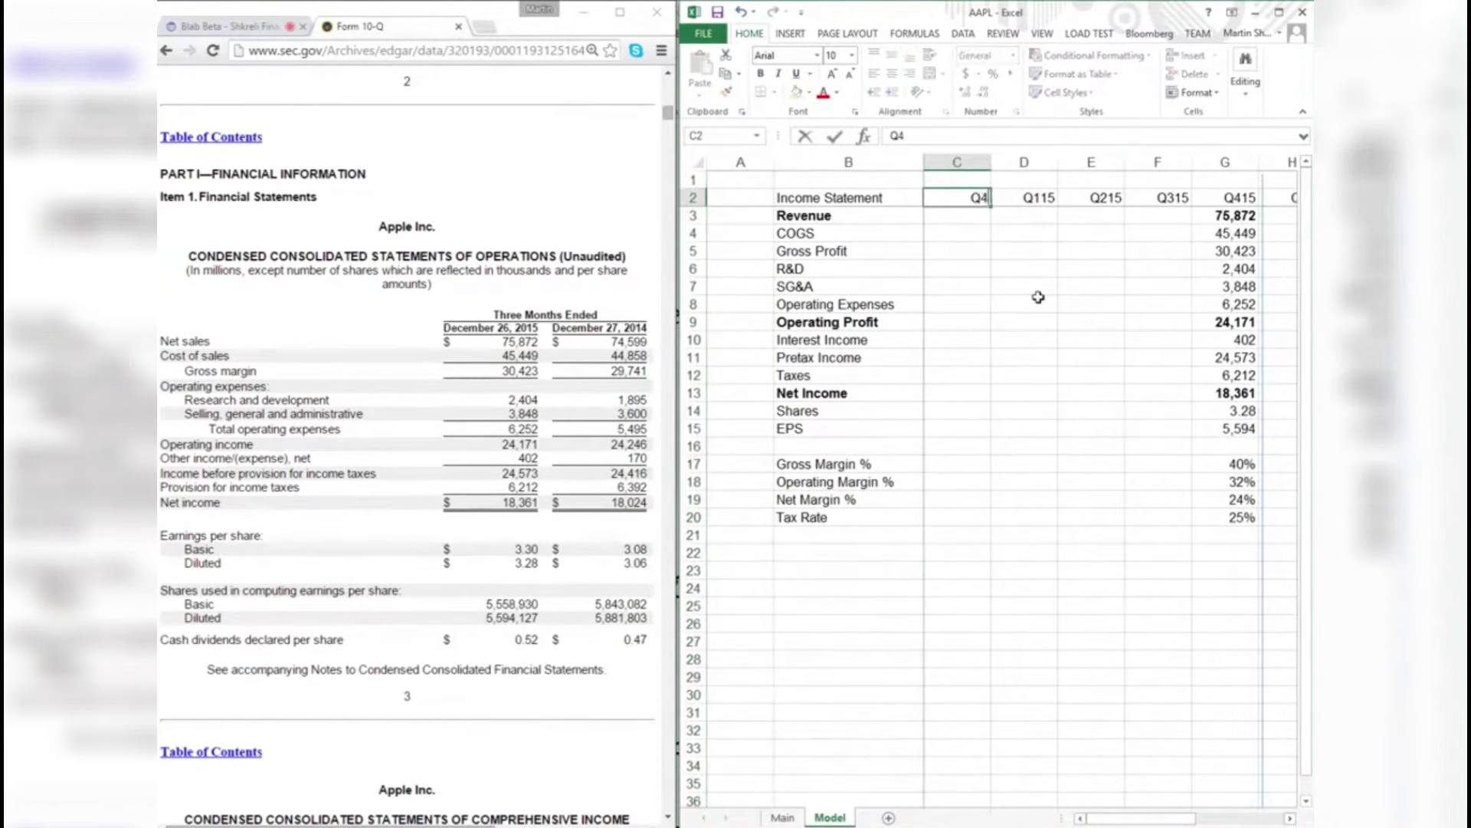
type("15")
key("Left")
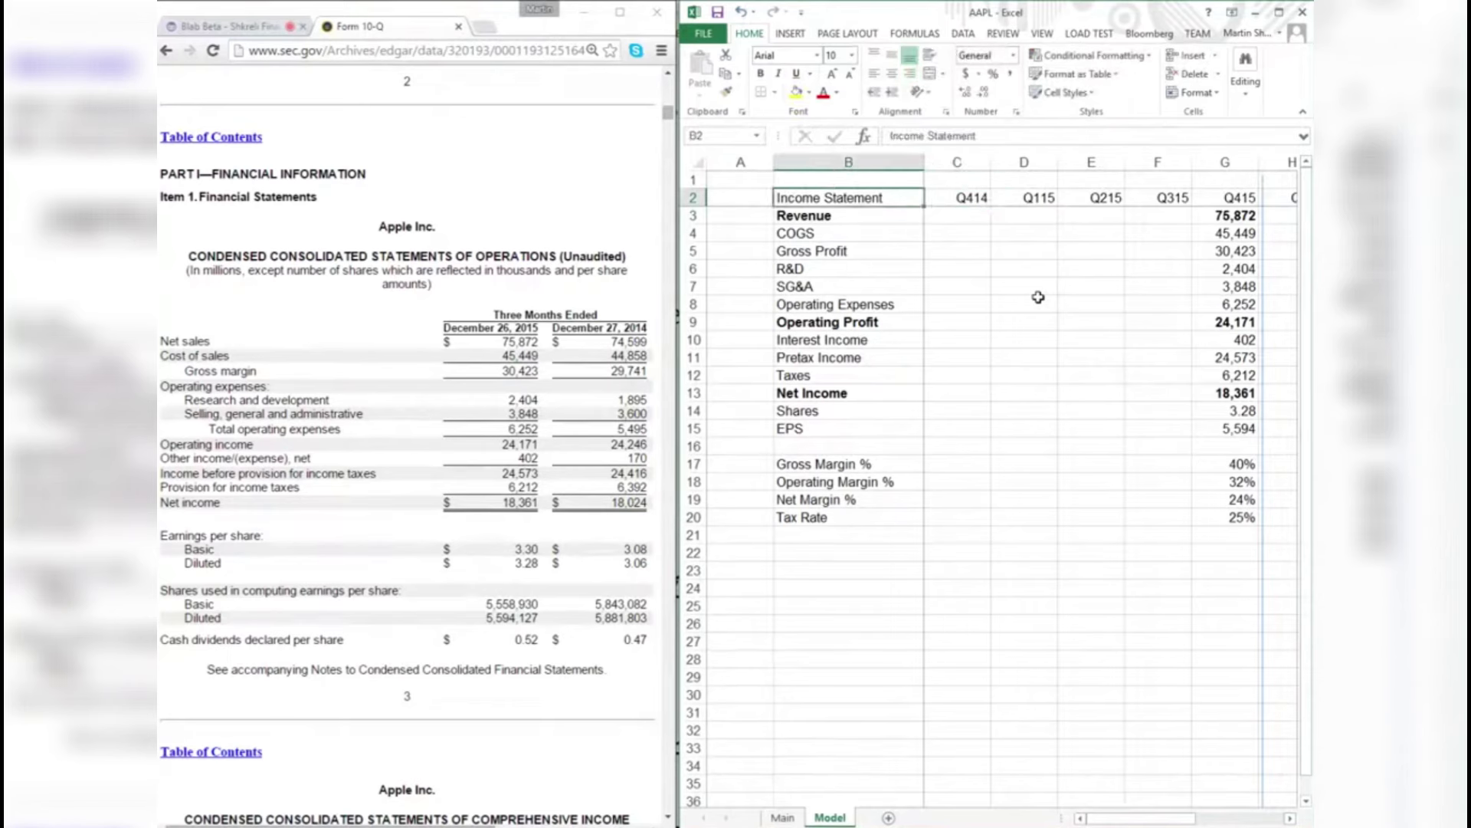
key("ctrl+Right")
key("ctrl+Left")
key("Right")
key("Right")
key("Right")
key("Down")
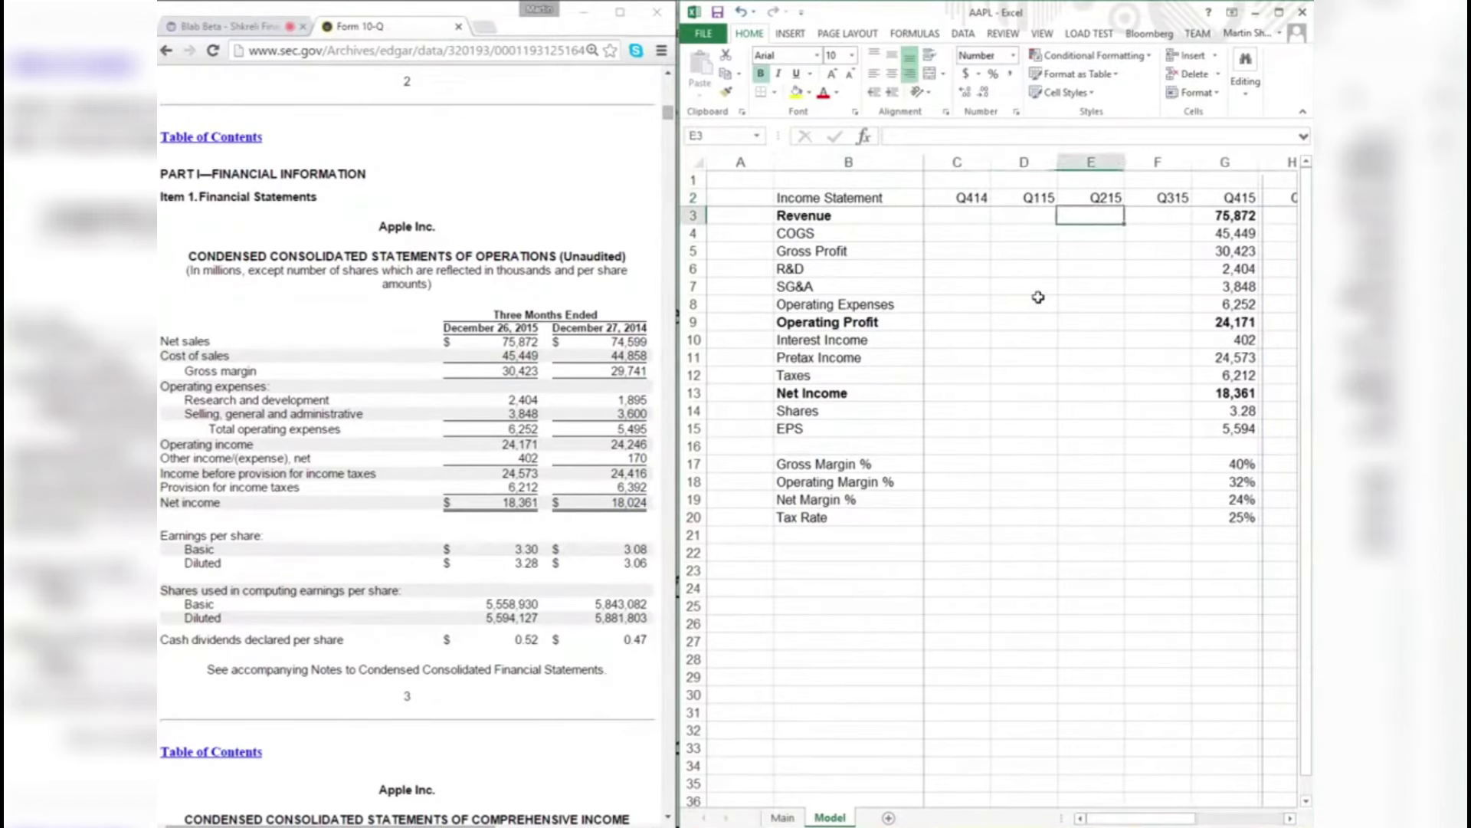
key("Right")
key("Right")
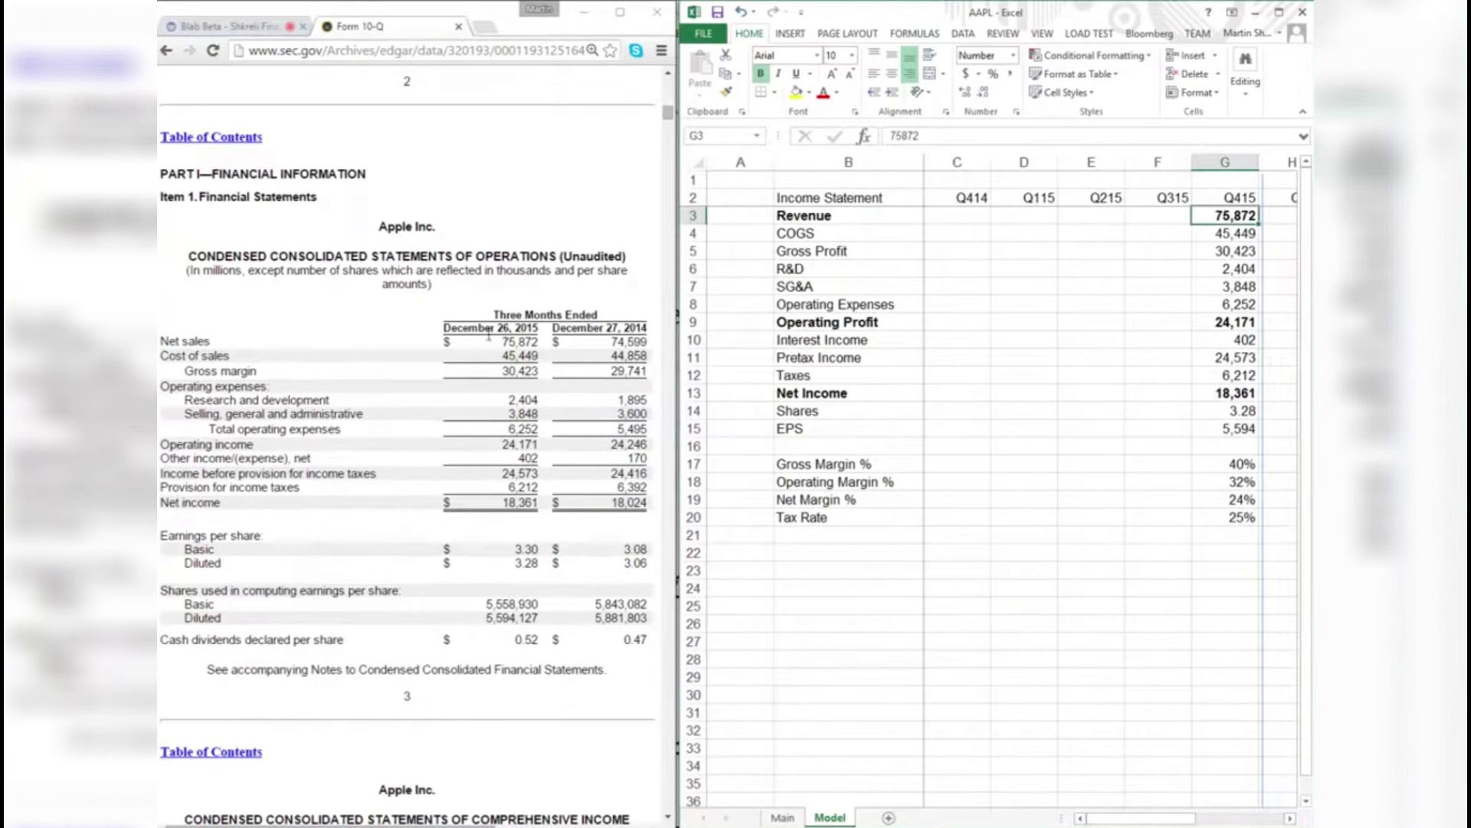
- Compare the December 26, 2015 and December 27, 2014 columns of the statement of operations in the 10-Q
left_click_drag(488, 334, 520, 374)
left_click(520, 373)
left_click_drag(575, 314, 602, 379)
left_click(603, 387)
key("alt+Tab")
- Copy the Q415 figures and formulas from G3:G15 into the Q414 column starting at C3
left_click_drag(1226, 216, 1244, 429)
right_click(1245, 428)
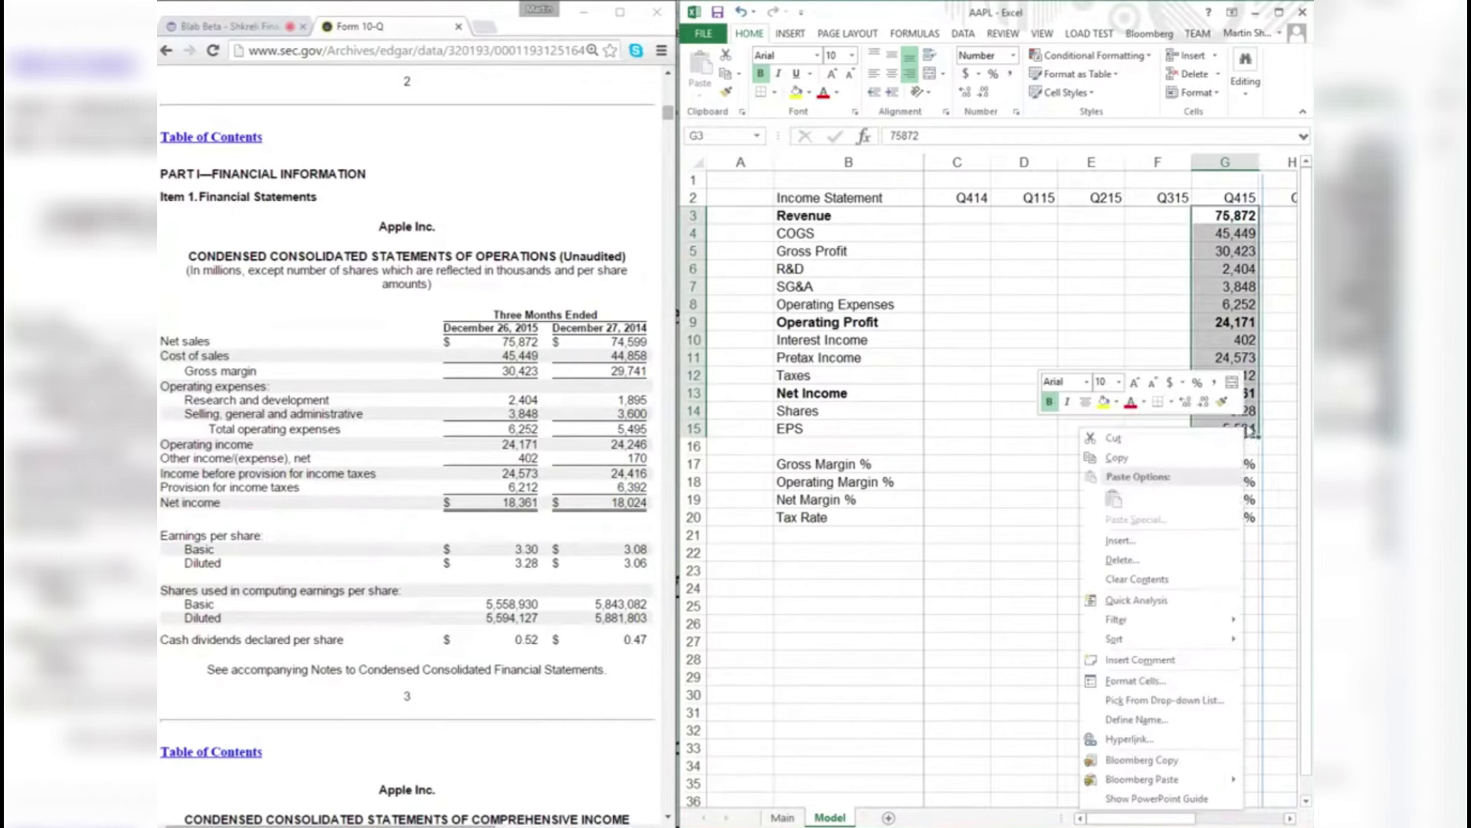
left_click(1174, 462)
right_click(972, 213)
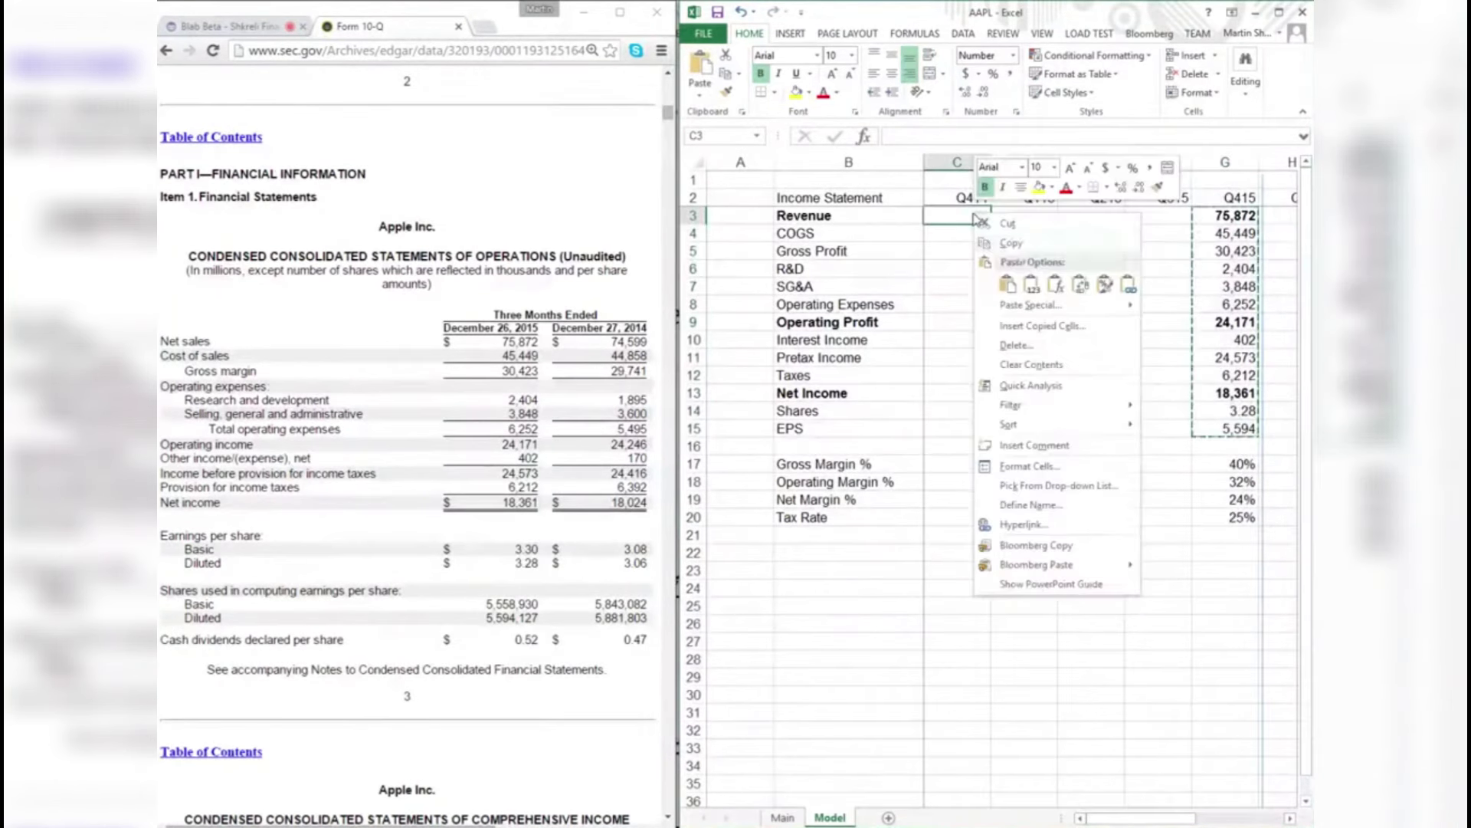
left_click(1008, 287)
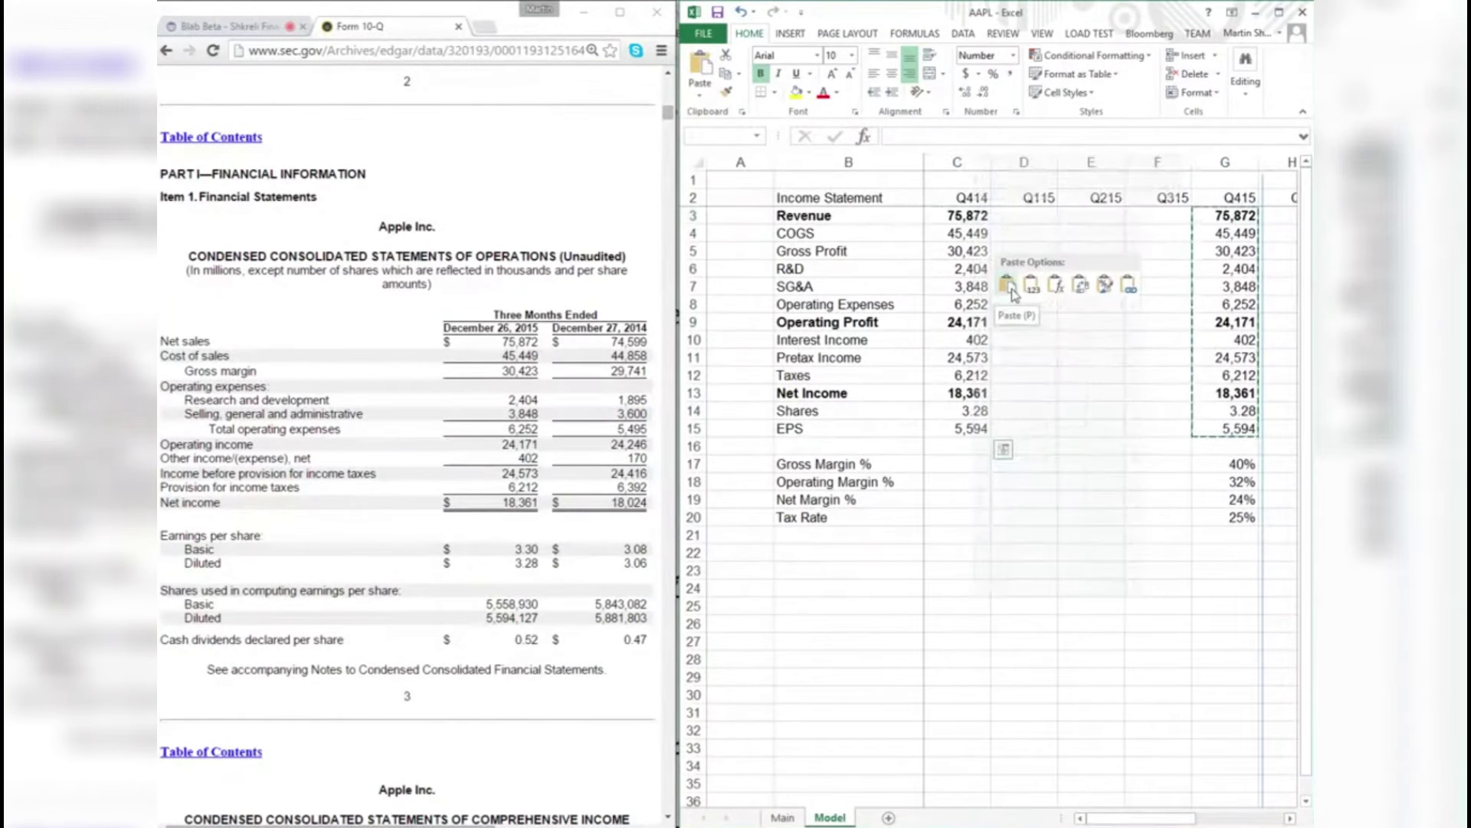
left_click(1008, 287)
left_click(1024, 534)
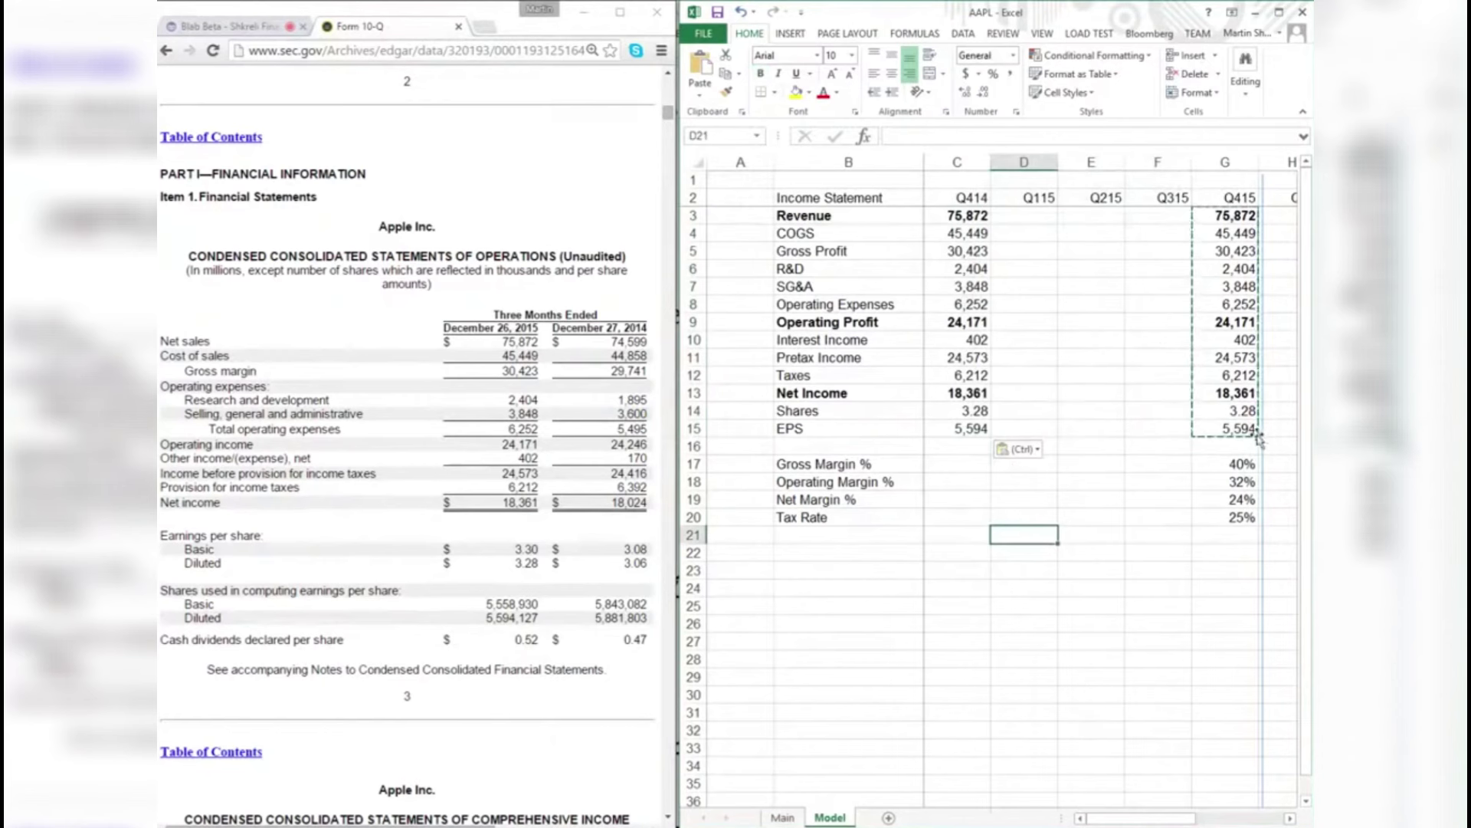
- Enter Q414 revenue of 74599 in C3 and COGS of 44858 in C4
key("ctrl+Home")
key("Escape")
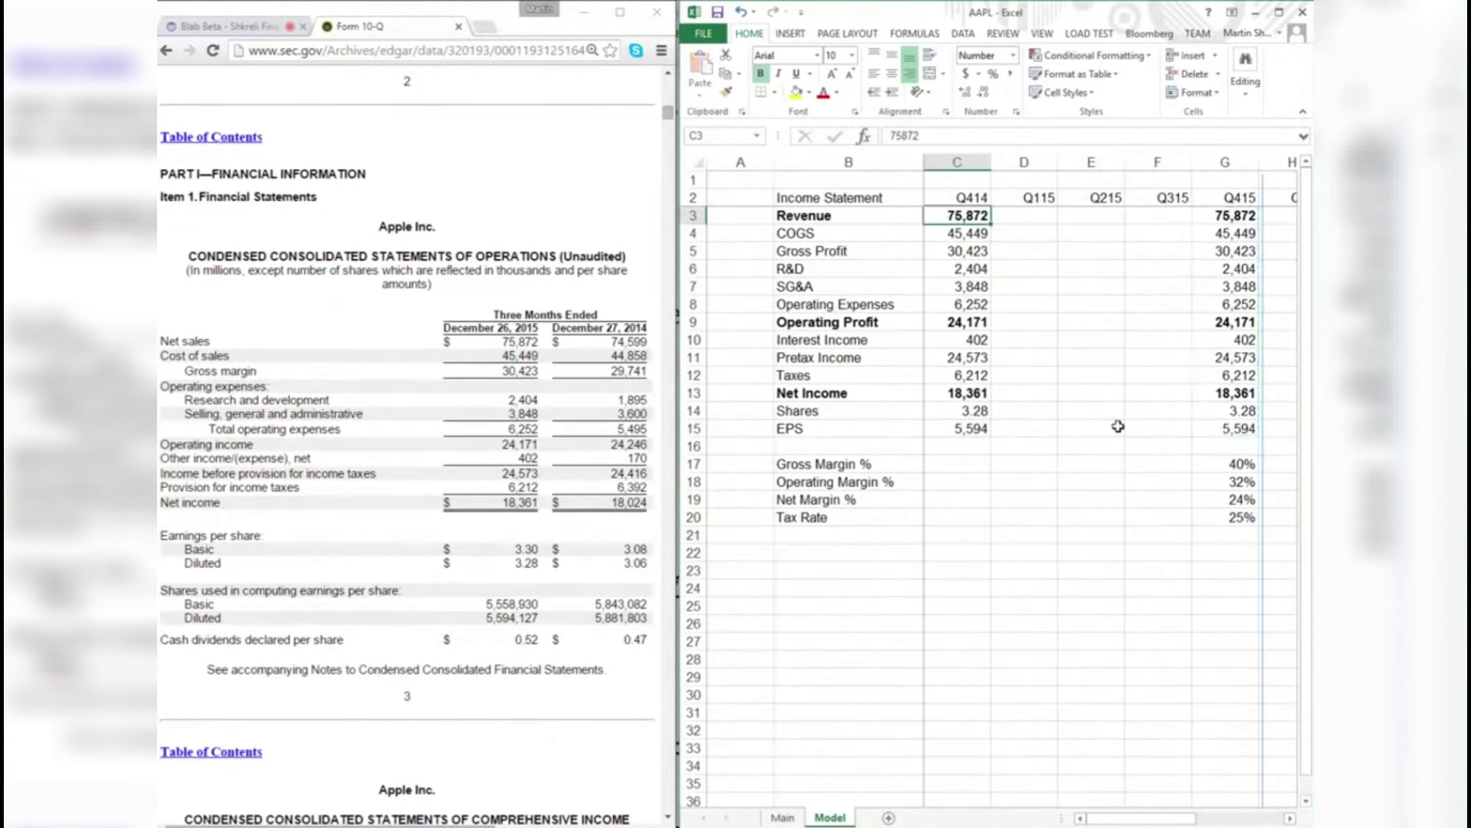
type("74599")
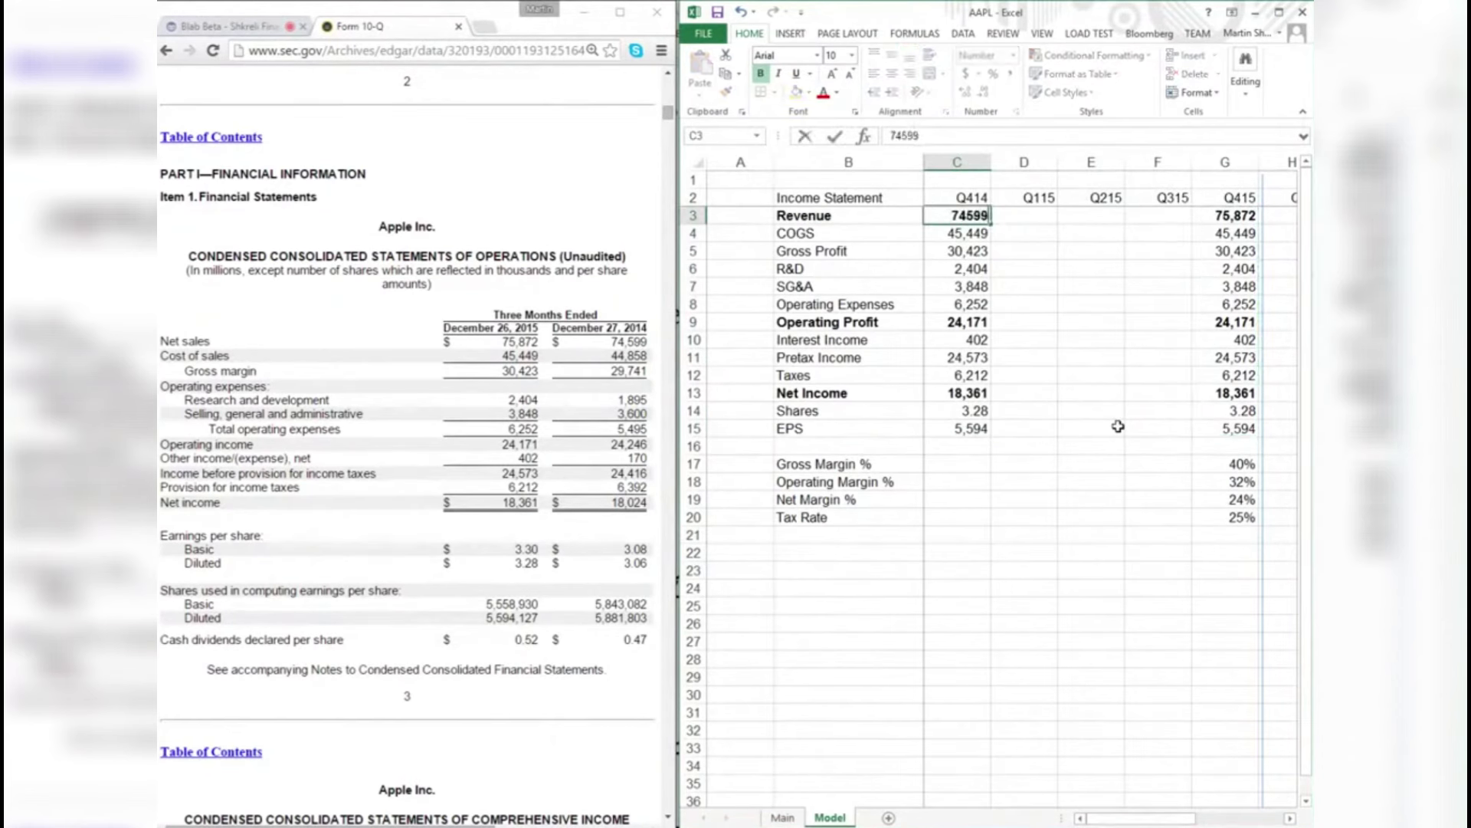
key("Return")
type("44858")
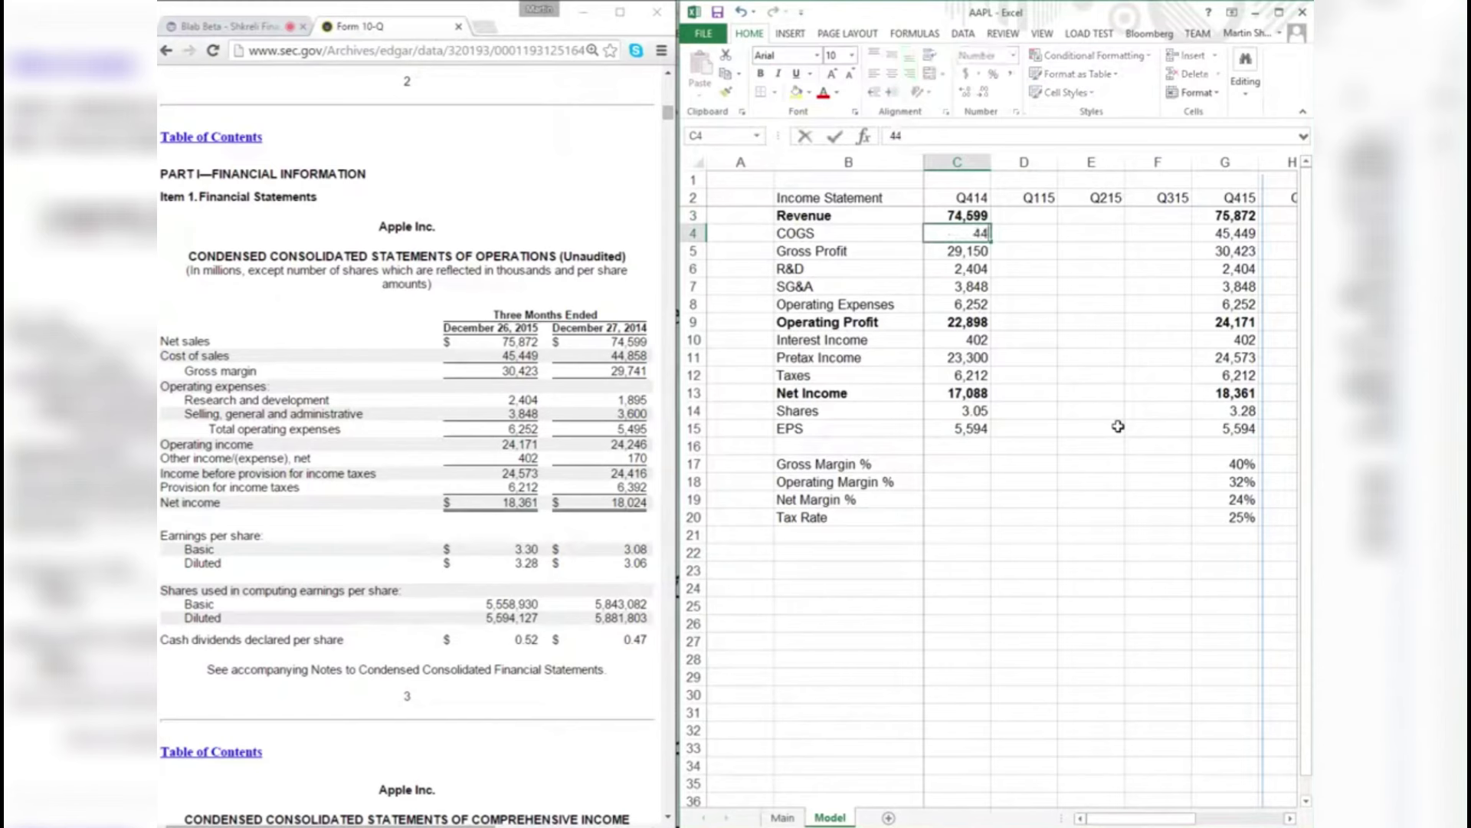
key("Return")
key("Return")
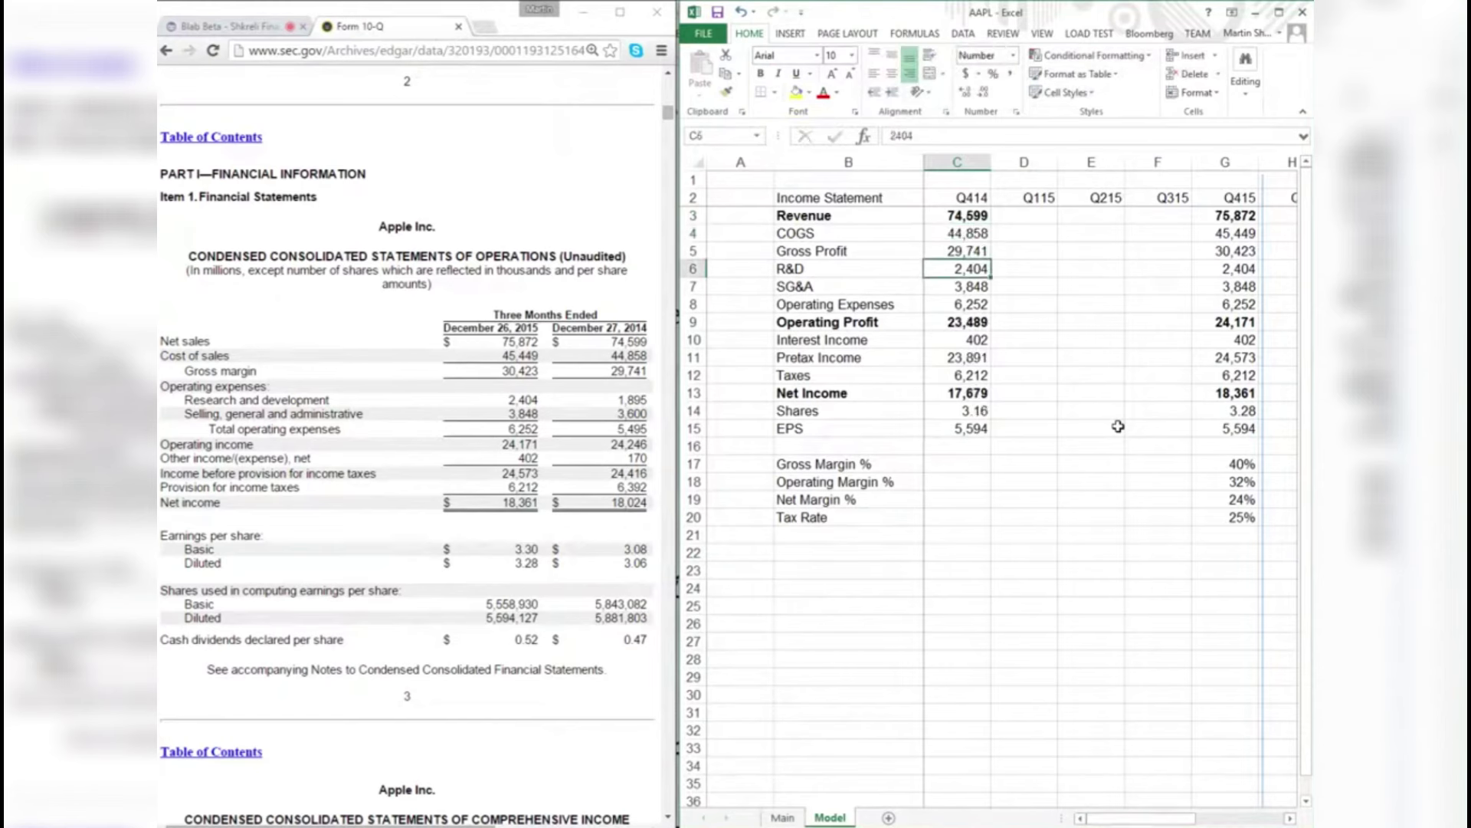
- Enter Q414 R&D of 1895 in C6 and SG&A of 3600 in C7
type("1895")
key("Return")
type("3560")
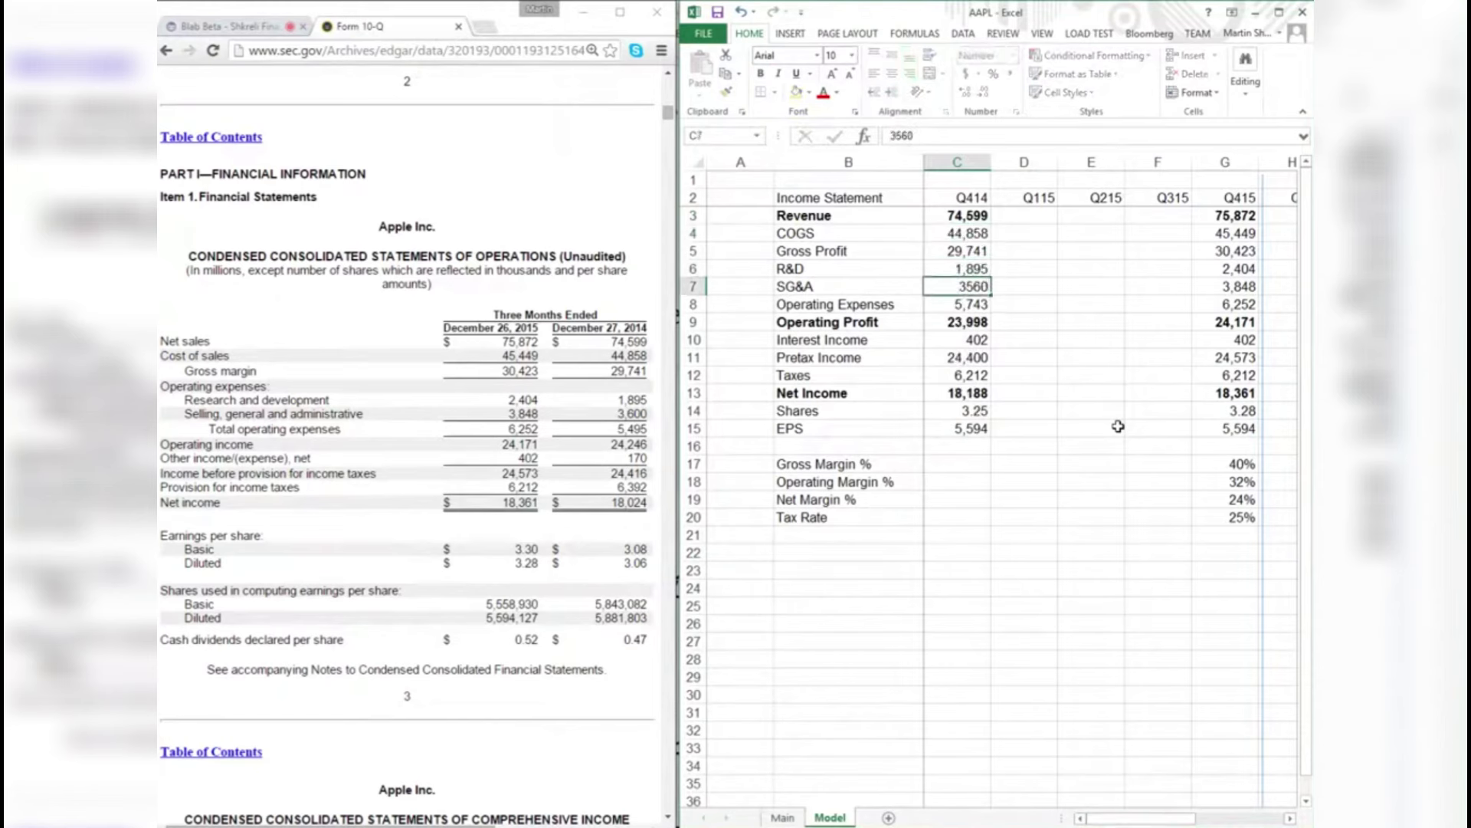
key("Return")
key("Return")
key("Return")
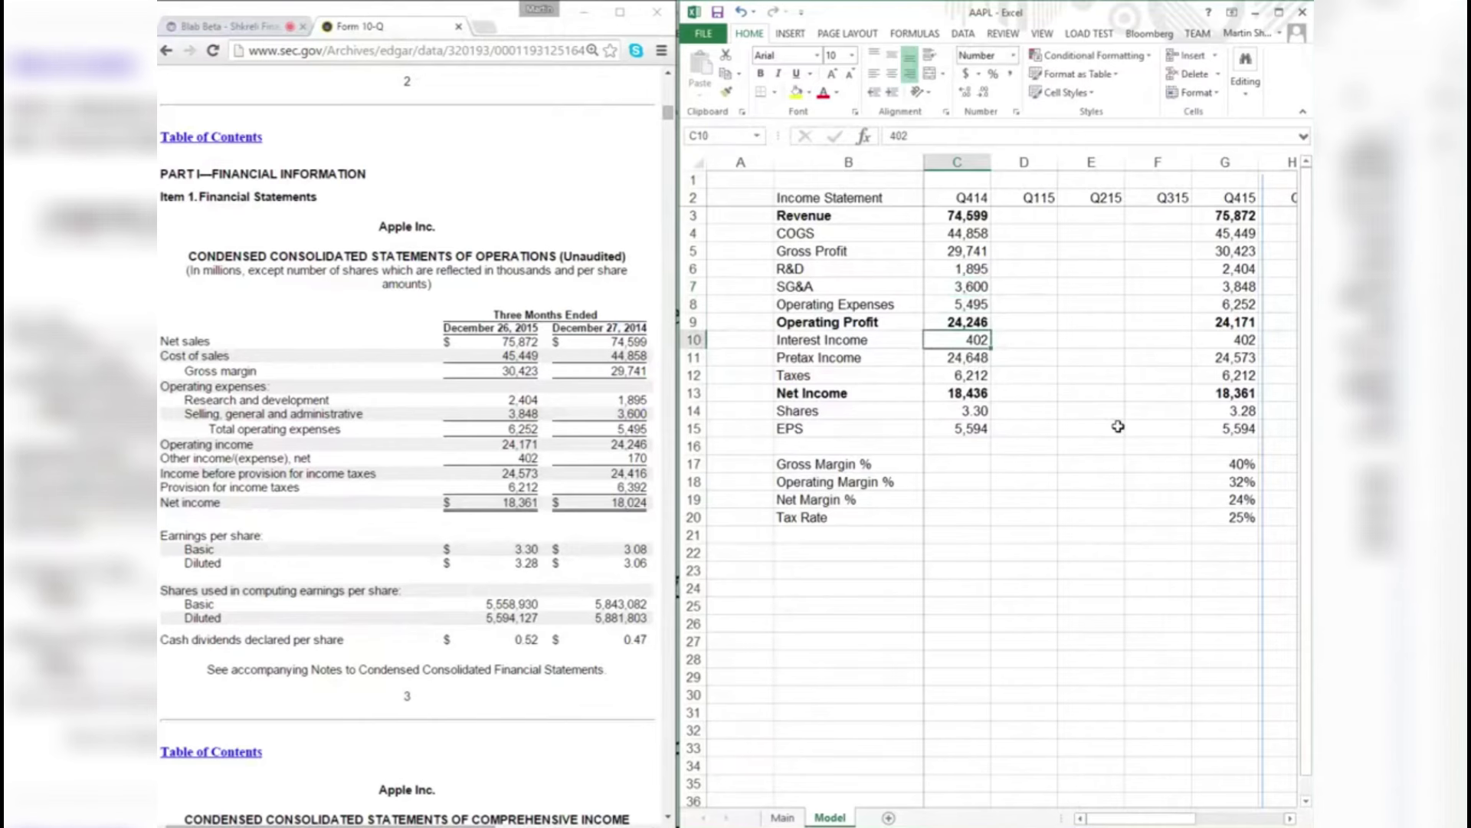
- Enter Q414 interest income of 170 and taxes of 6,392, and check net income against the 10-Q's December 27, 2014 column
type("170")
key("Return")
key("Return")
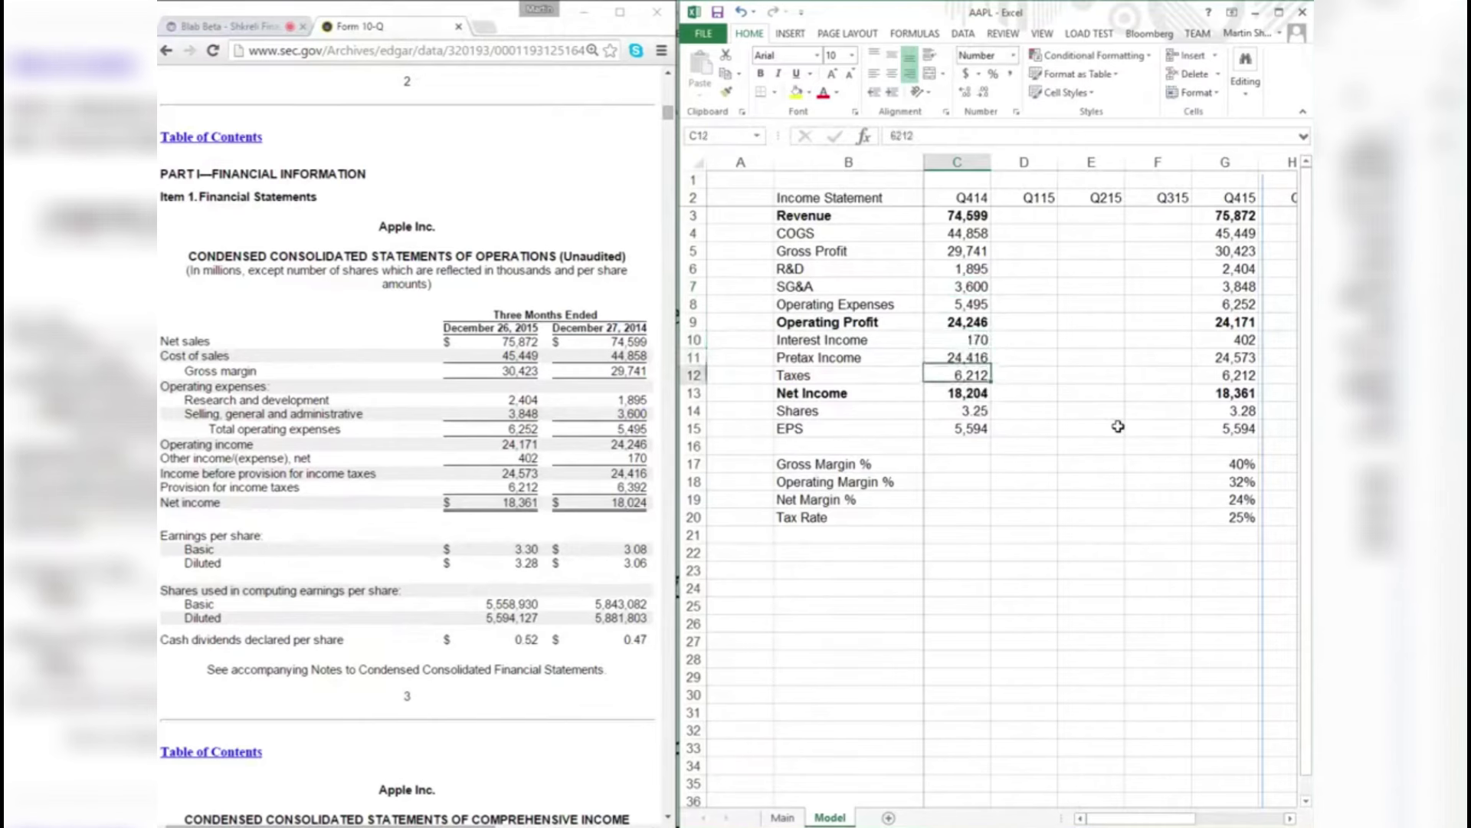
type("6,392")
key("Return")
key("Return")
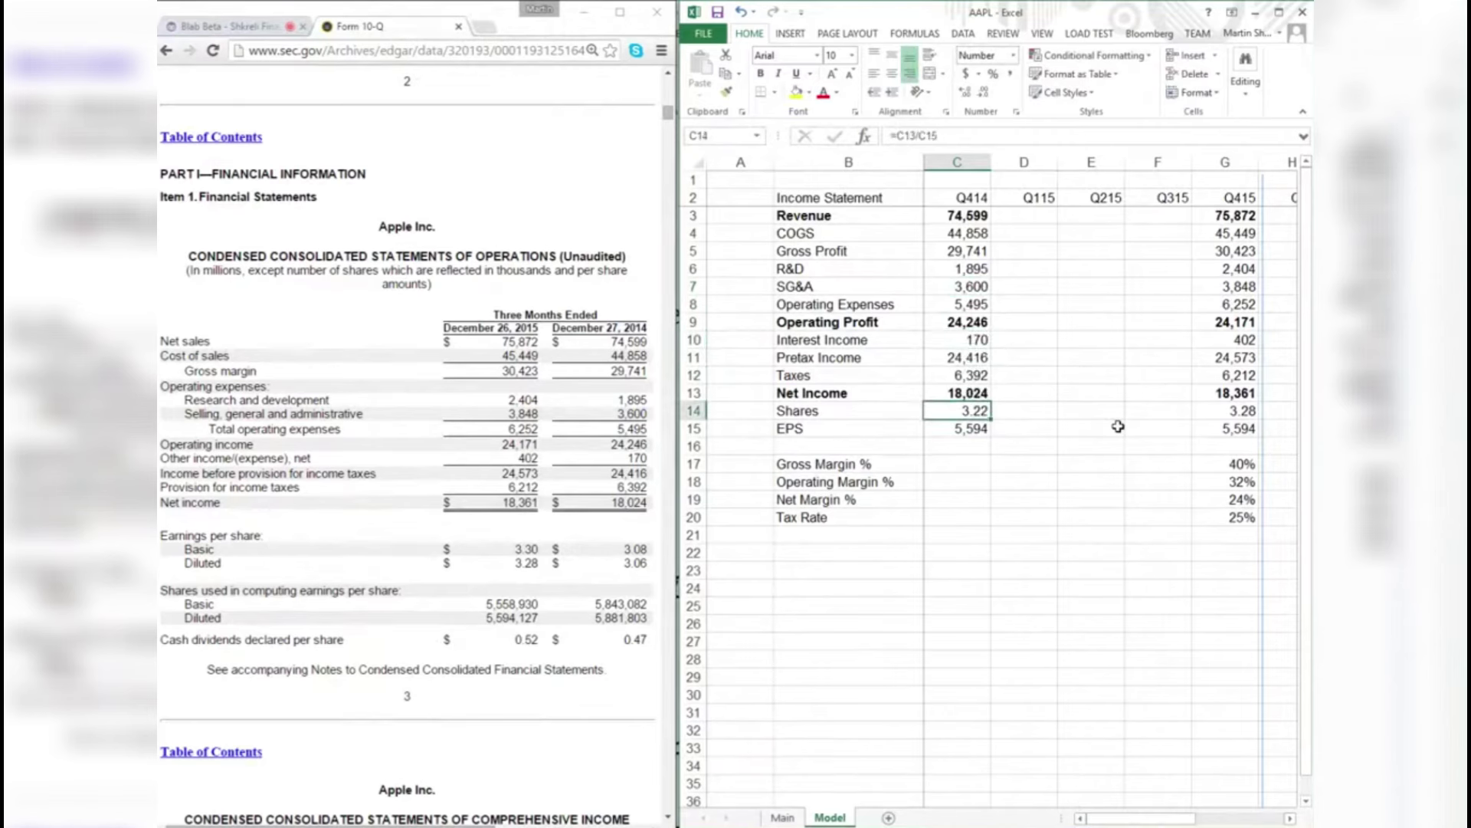
double_click(627, 502)
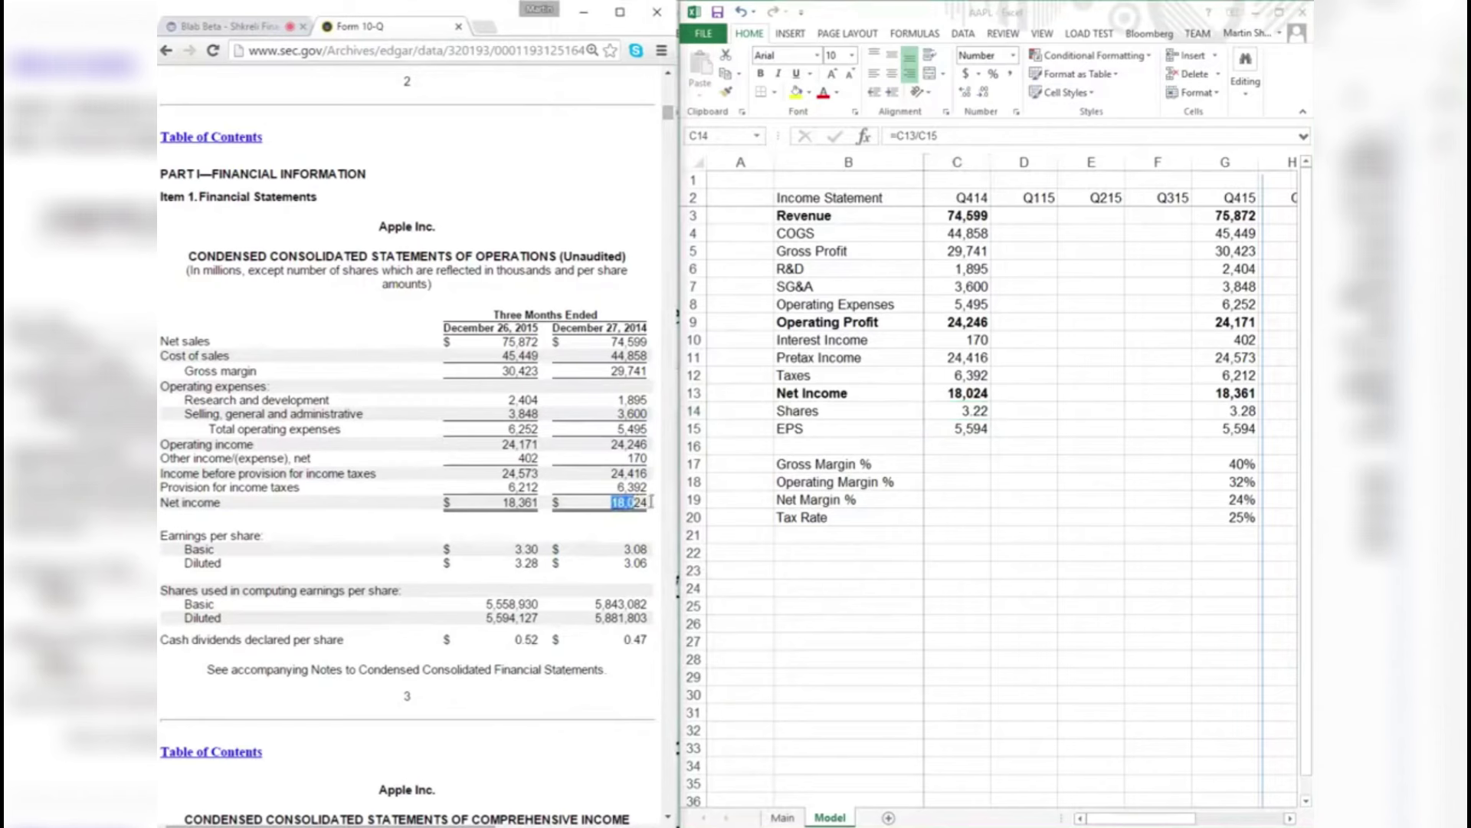
- Enter the Q414 diluted share count from the 10-Q, in millions, as 5881.803 in C15
left_click(958, 431)
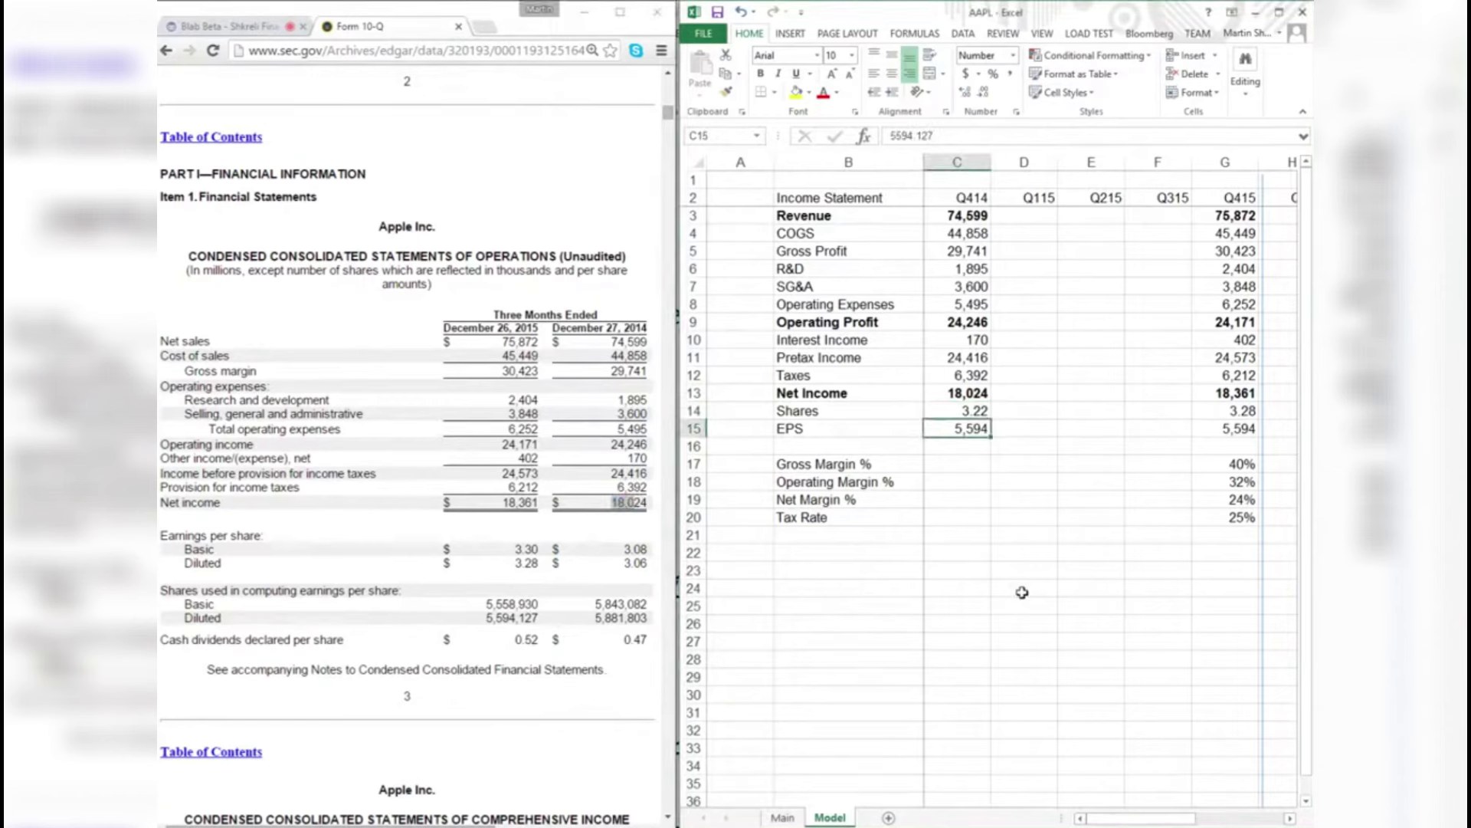
type("5881.80")
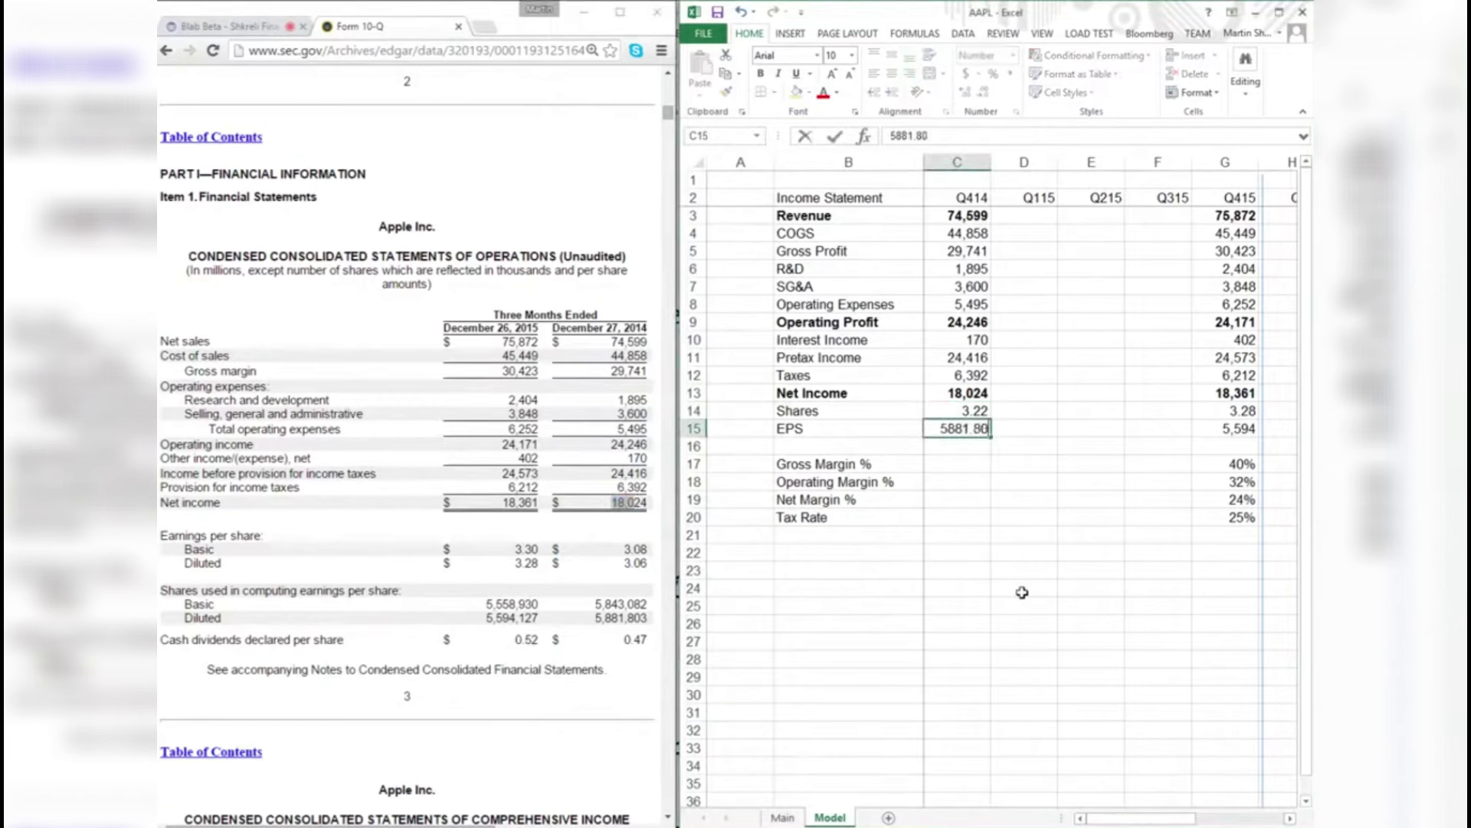
key("Return")
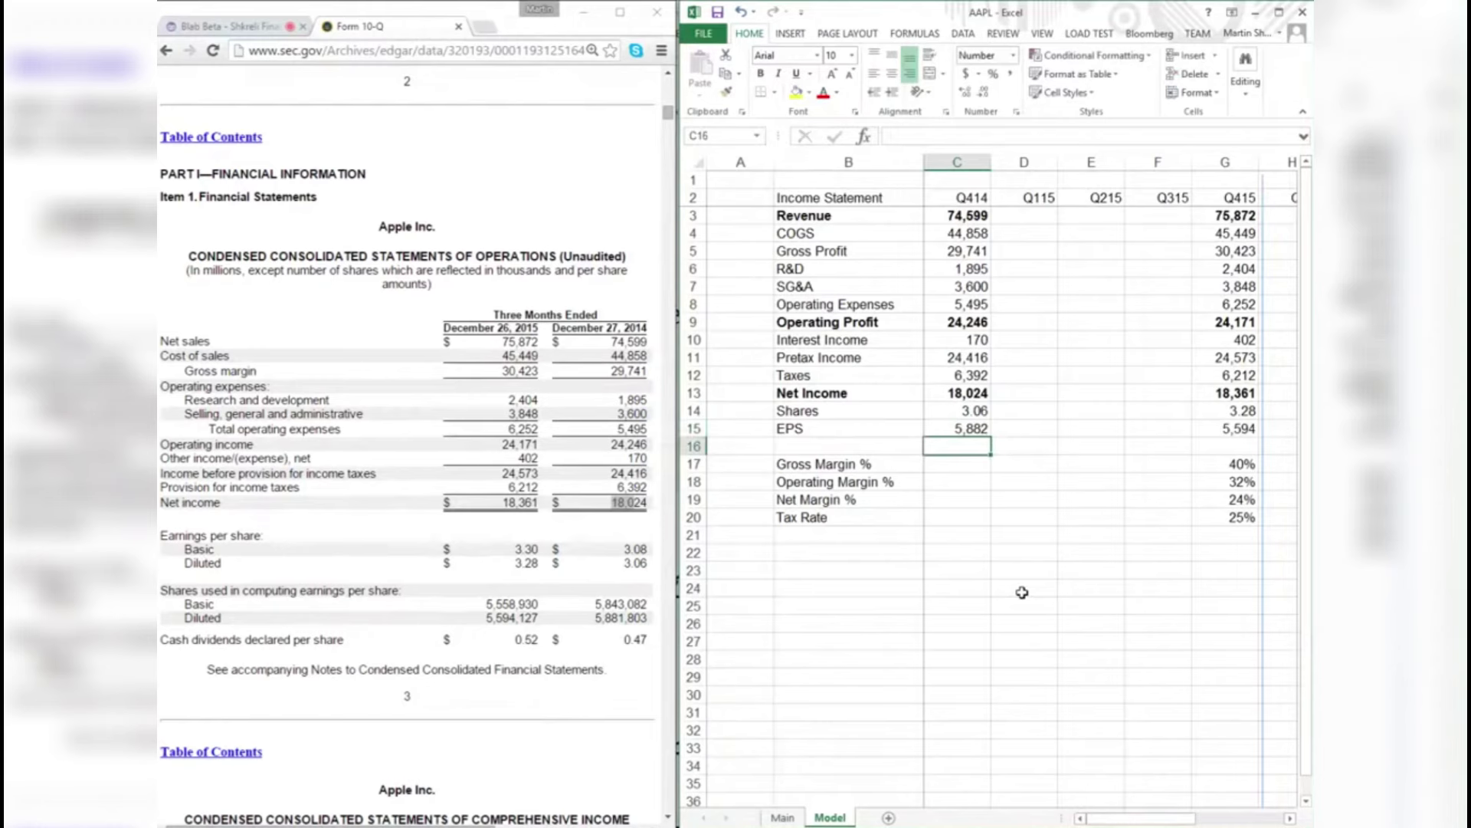
- Copy the Q415 margin and tax rate formulas from G17:G20 into the Q414 column starting at C17
left_click_drag(1241, 464, 1244, 519)
key("ctrl+c")
left_click(962, 468)
key("ctrl+v")
left_click(1073, 691)
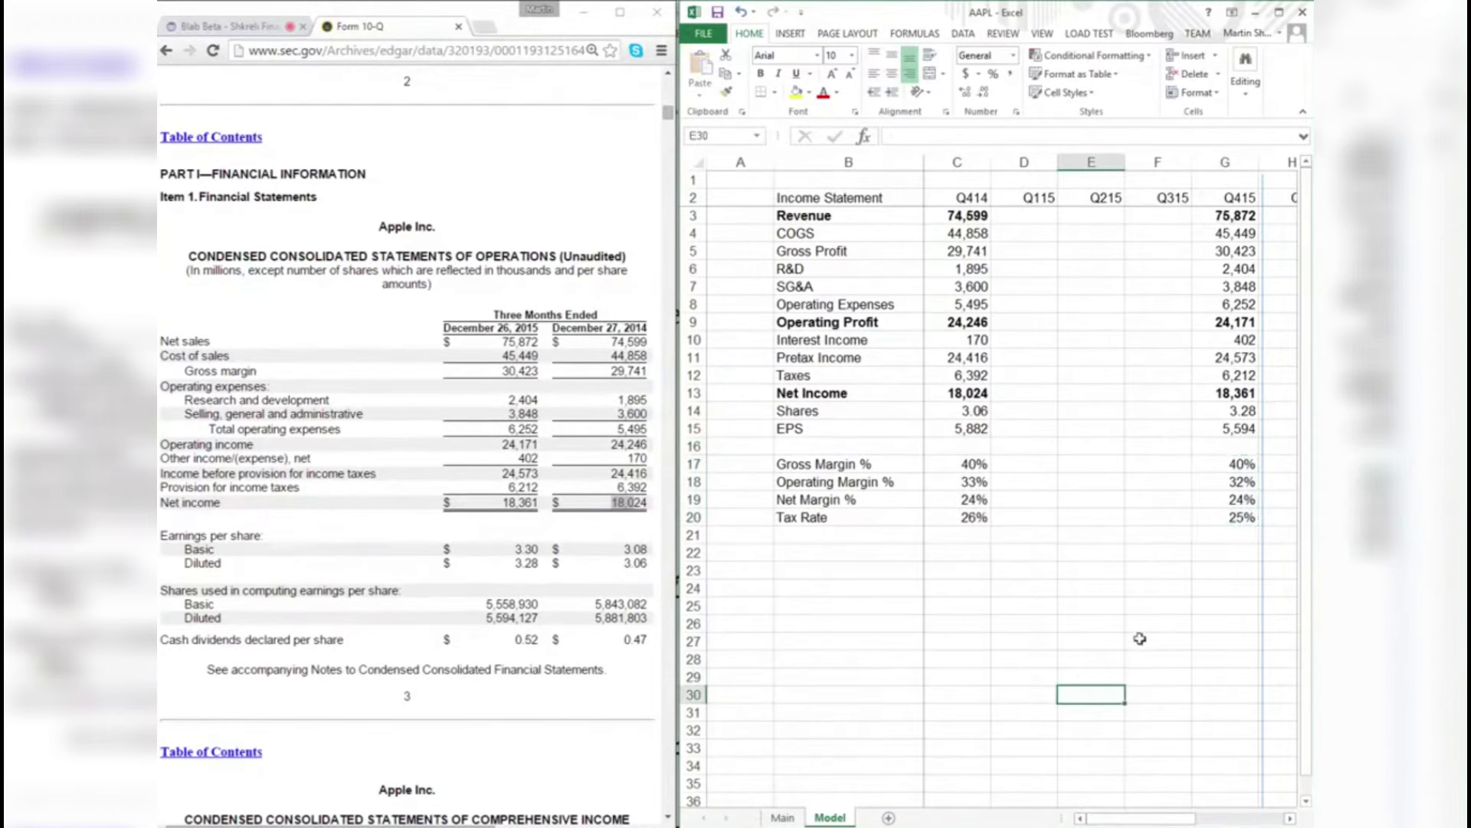
- Add the row label Revenue Y/Y in B22
left_click(830, 574)
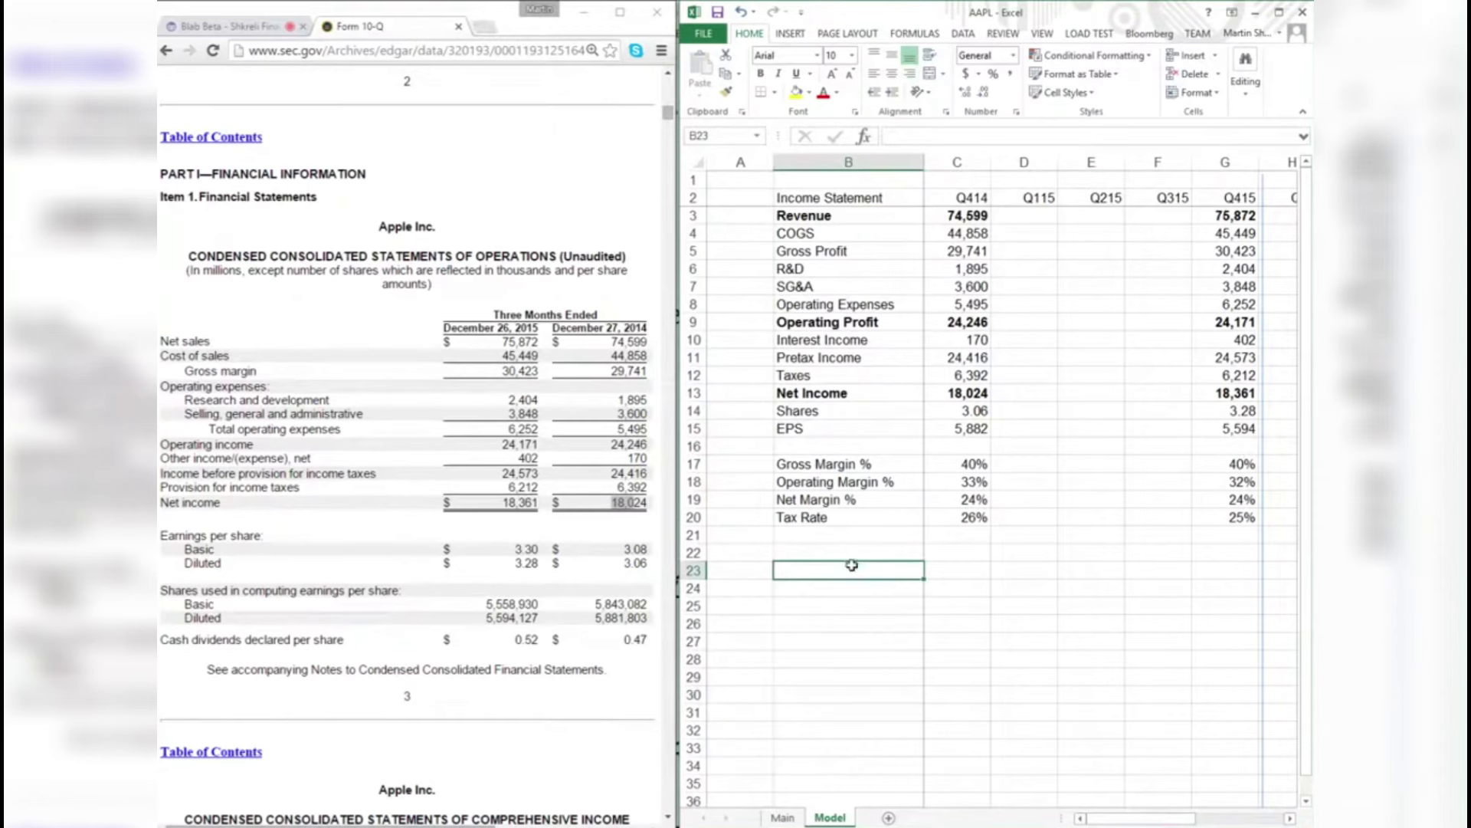
key("Up")
type("Revenue")
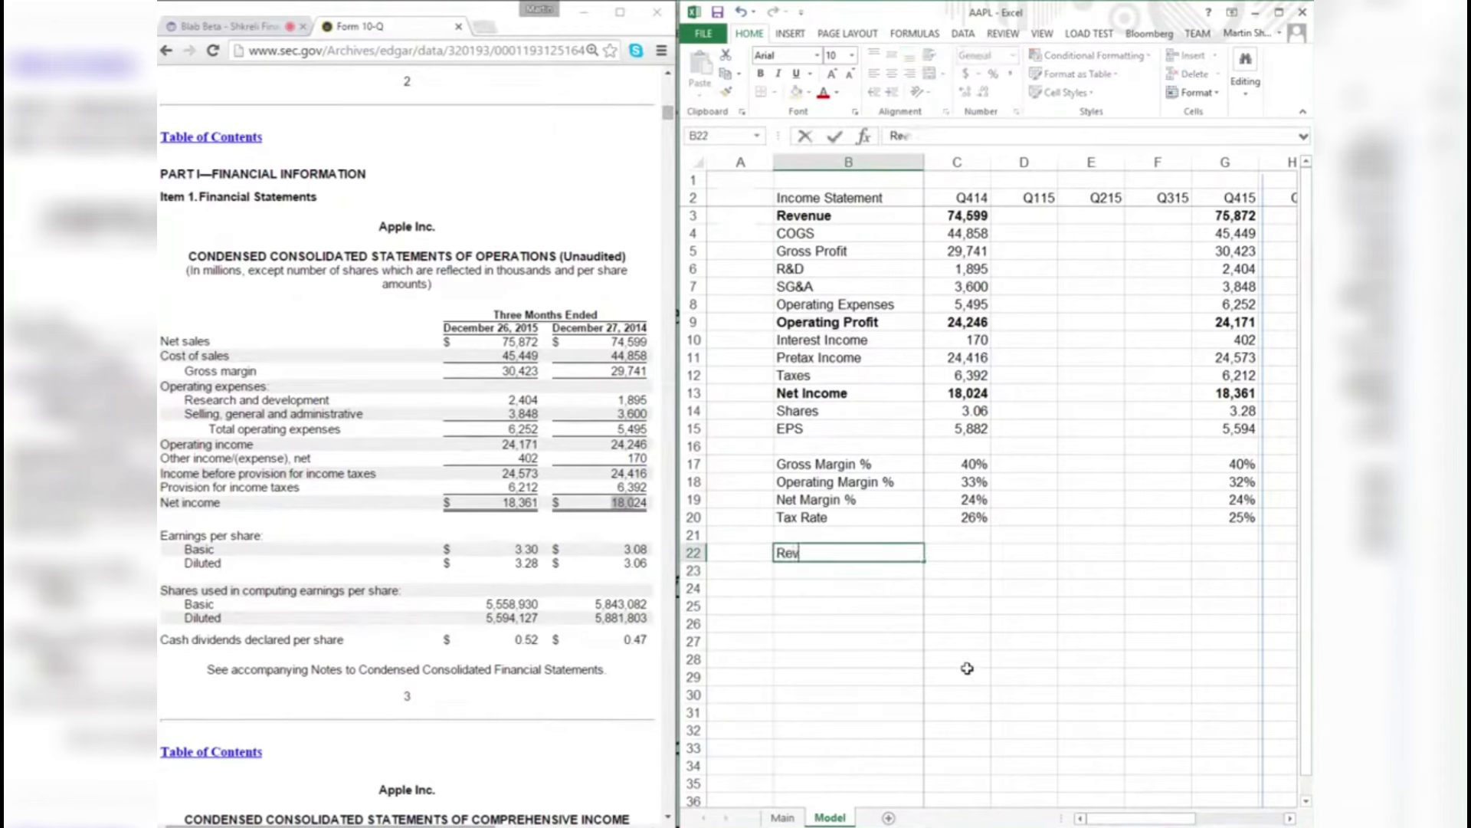
- Calculate Q415 year-over-year revenue growth in G22 with =G3/C3-1 and format it as a percentage
key("Right")
key("Right")
key("Right")
key("Right")
key("Right")
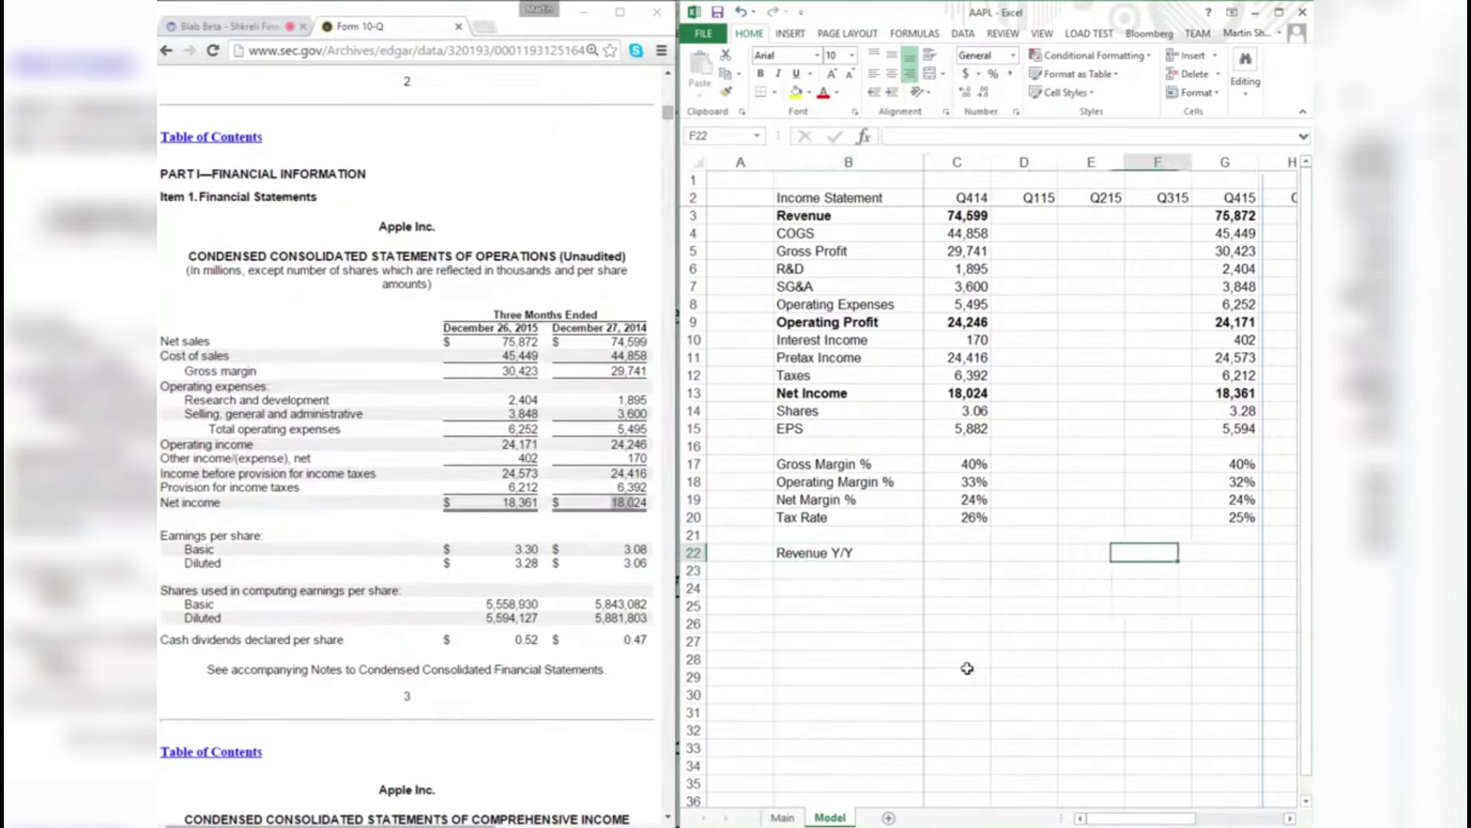
type("=")
key("Up")
key("Up")
key("Up")
key("Up")
key("Up")
key("Up")
key("Up")
key("Up")
key("Up")
key("Up")
key("Up")
key("Up")
key("Up")
key("Up")
key("Up")
key("Up")
key("Up")
key("Up")
key("Up")
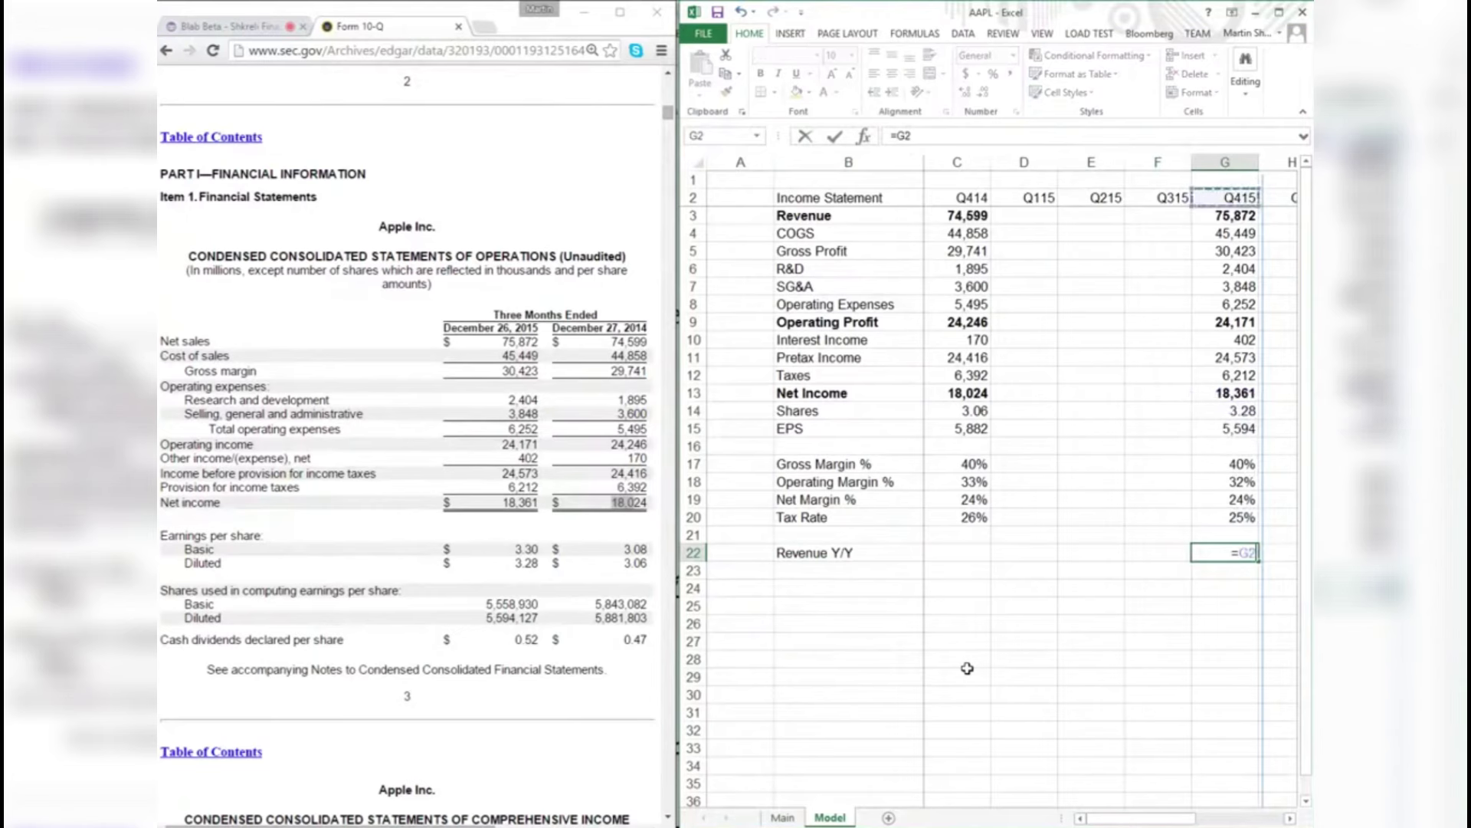
type("/")
key("Up")
key("Up")
key("Up")
key("Up")
key("Up")
key("Up")
key("Up")
key("Up")
key("Up")
key("Up")
key("Up")
key("Up")
key("Up")
key("Up")
key("Up")
key("Up")
key("Up")
key("Up")
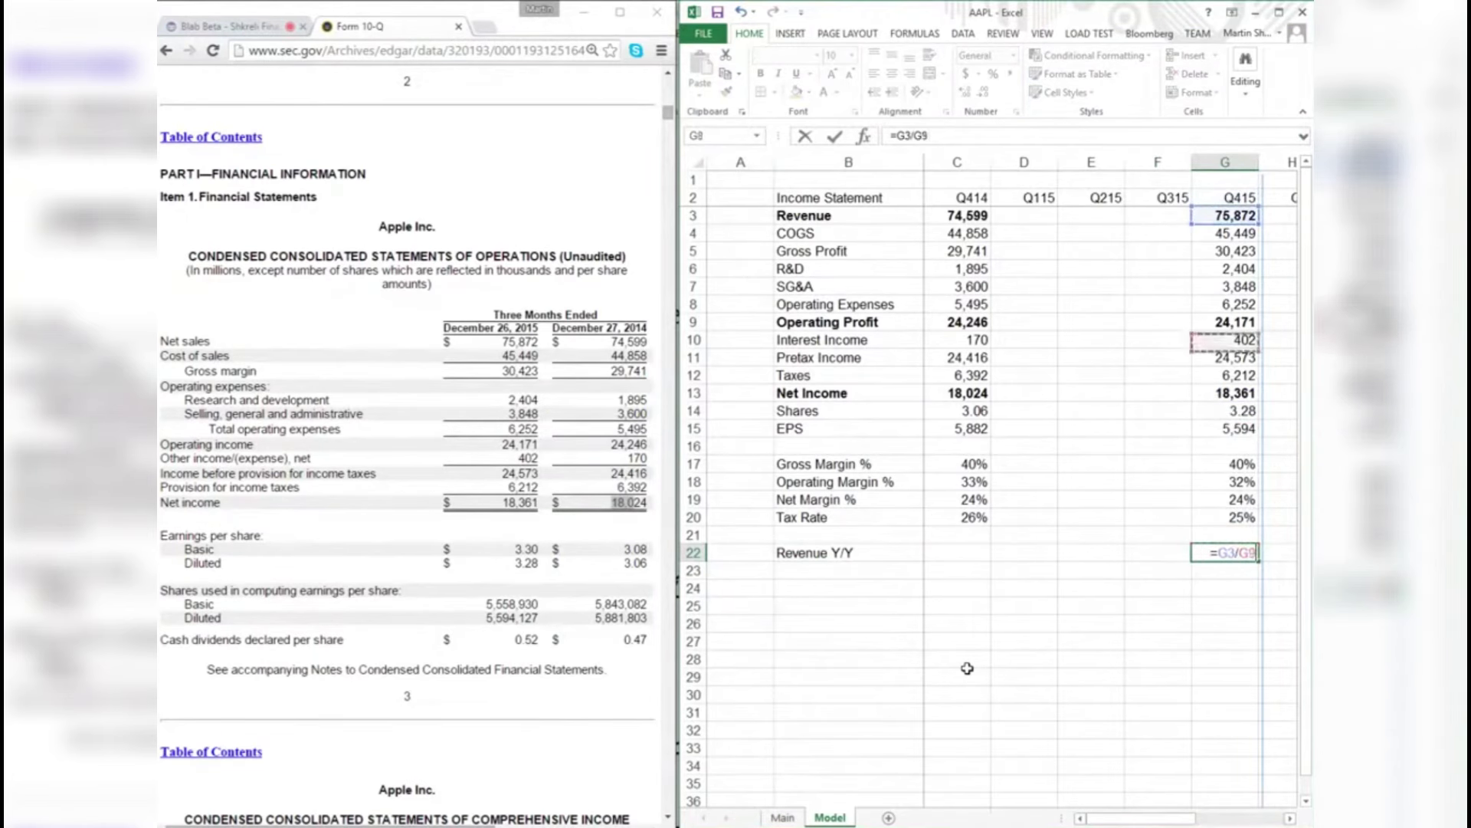
key("Left")
key("Left")
key("Left")
key("Left")
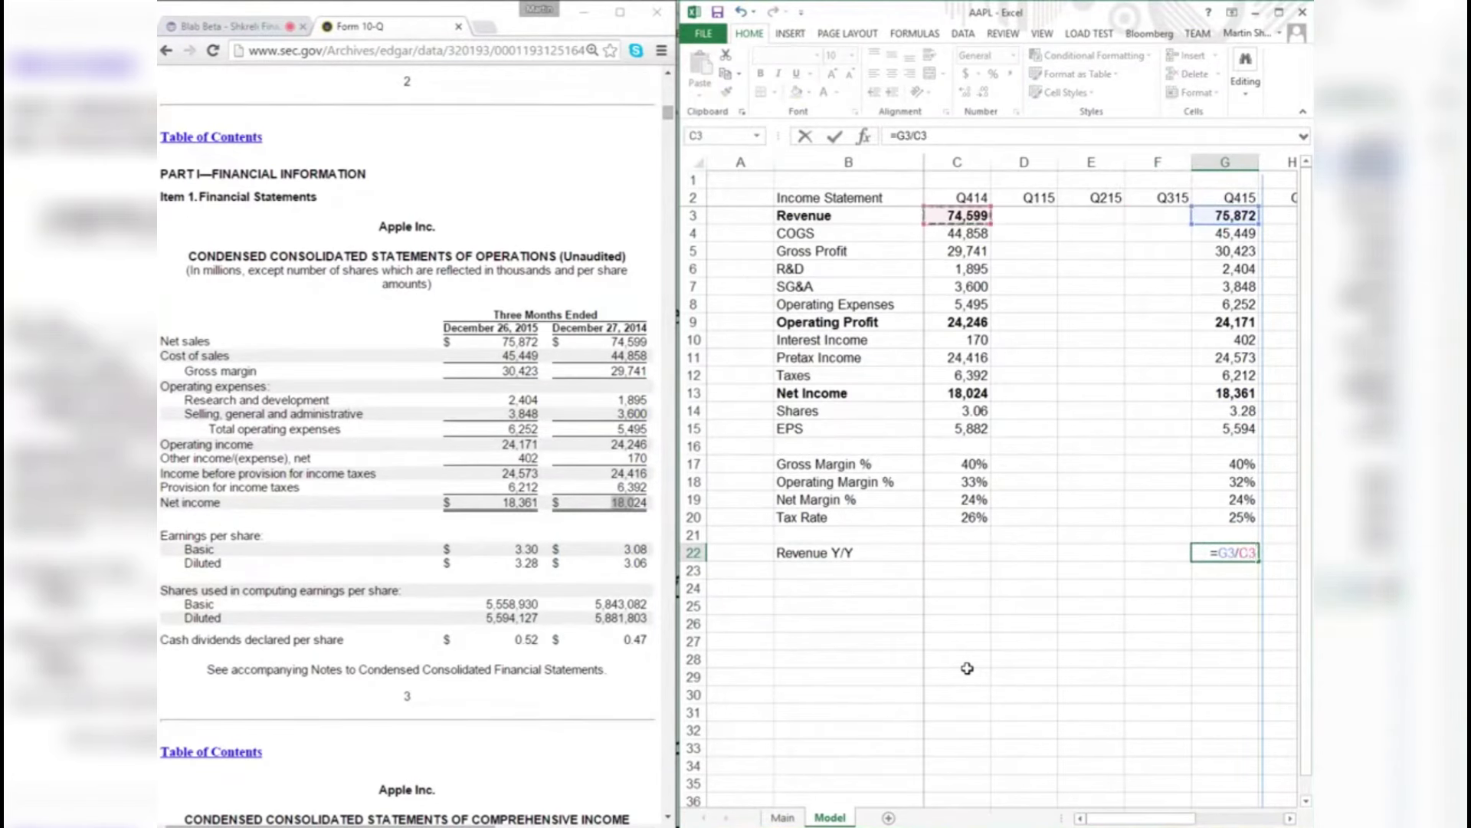
type("-1")
key("Return")
key("ctrl+shift+5")
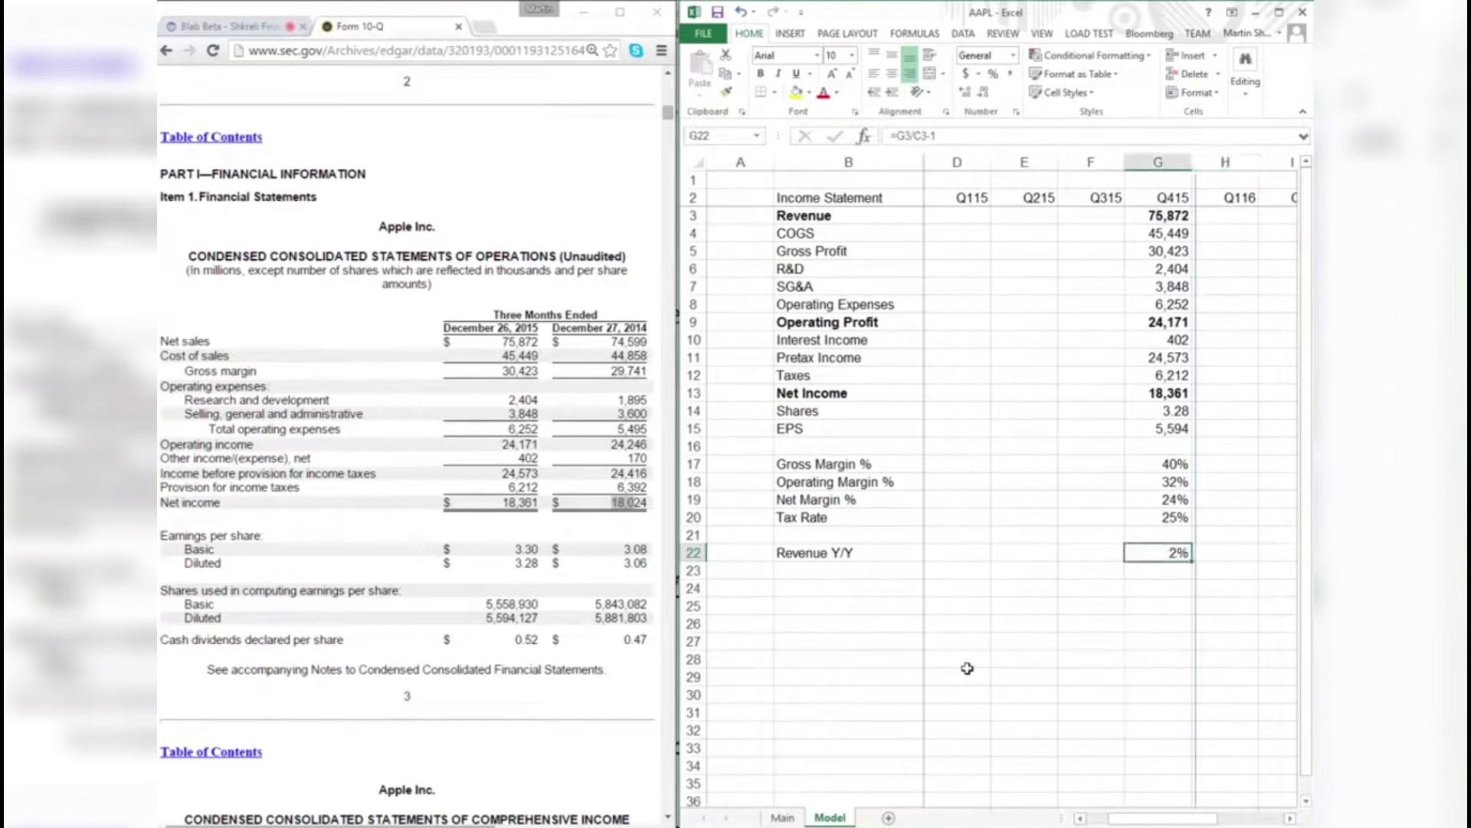
scroll(967, 669, "left", 1)
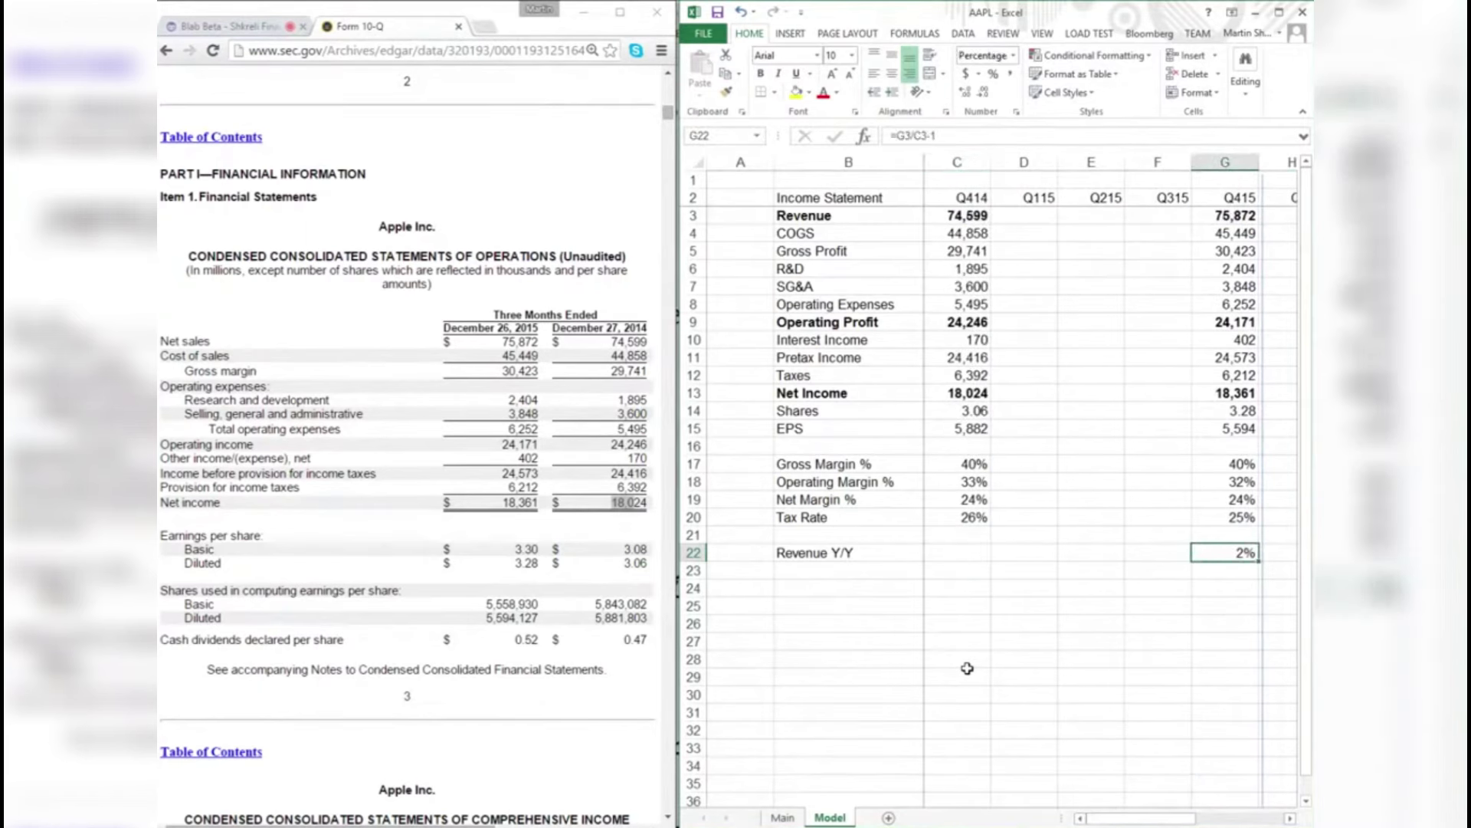
- Inspect the cells referenced by the Revenue Y/Y formula in G22
key("F2")
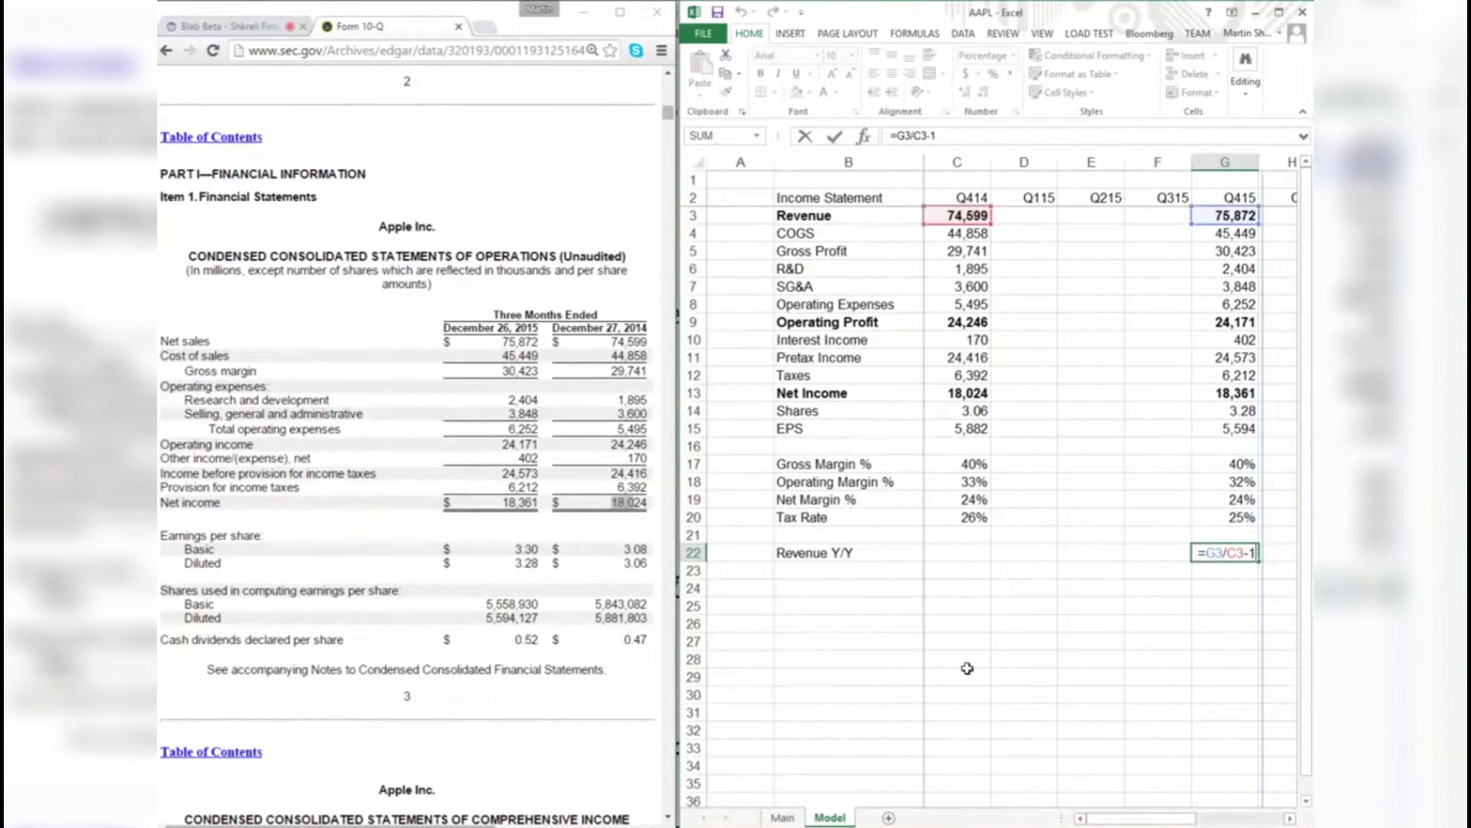
key("ctrl+Return")
key("Right")
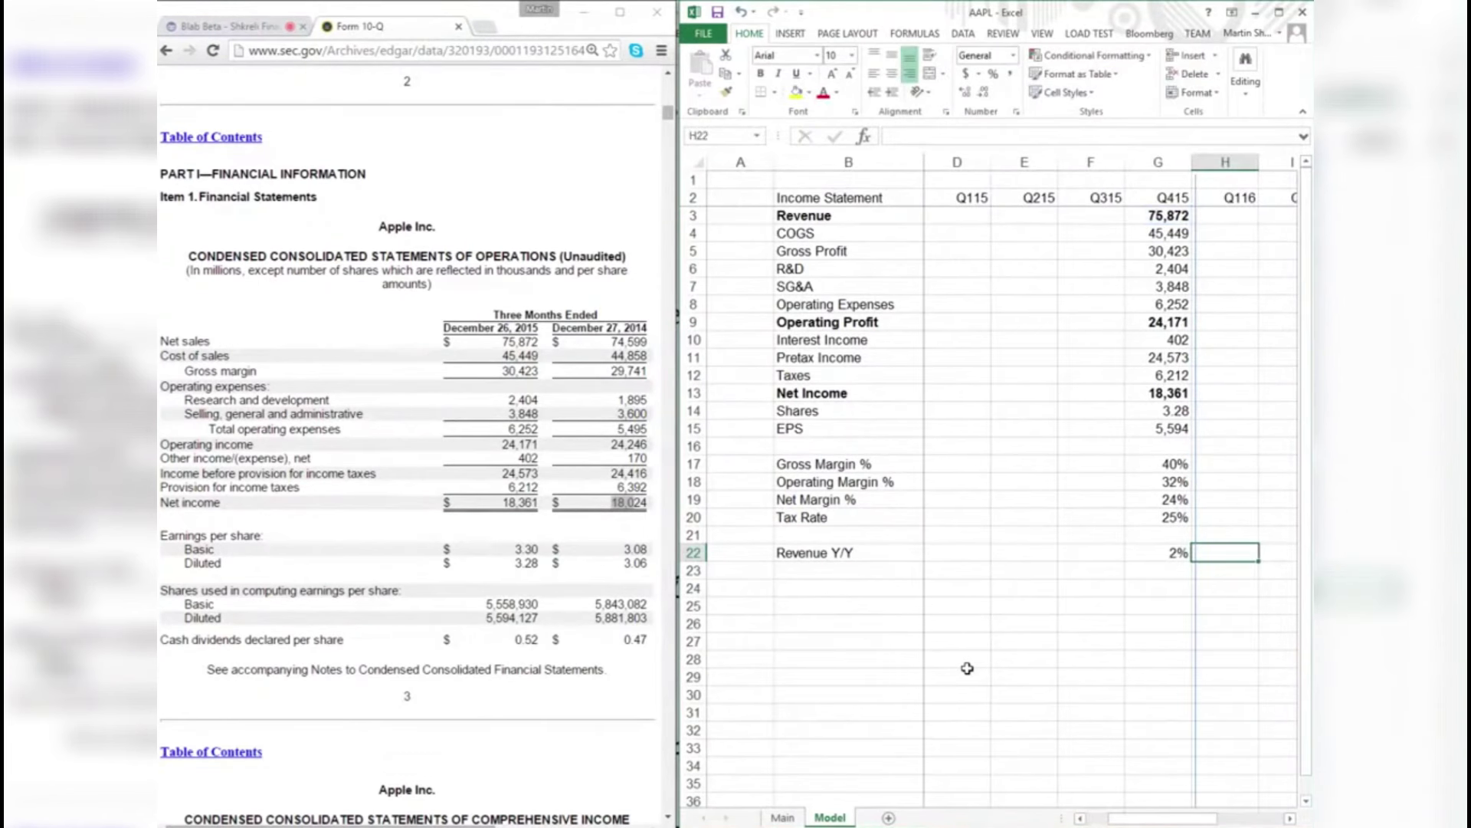
key("Home")
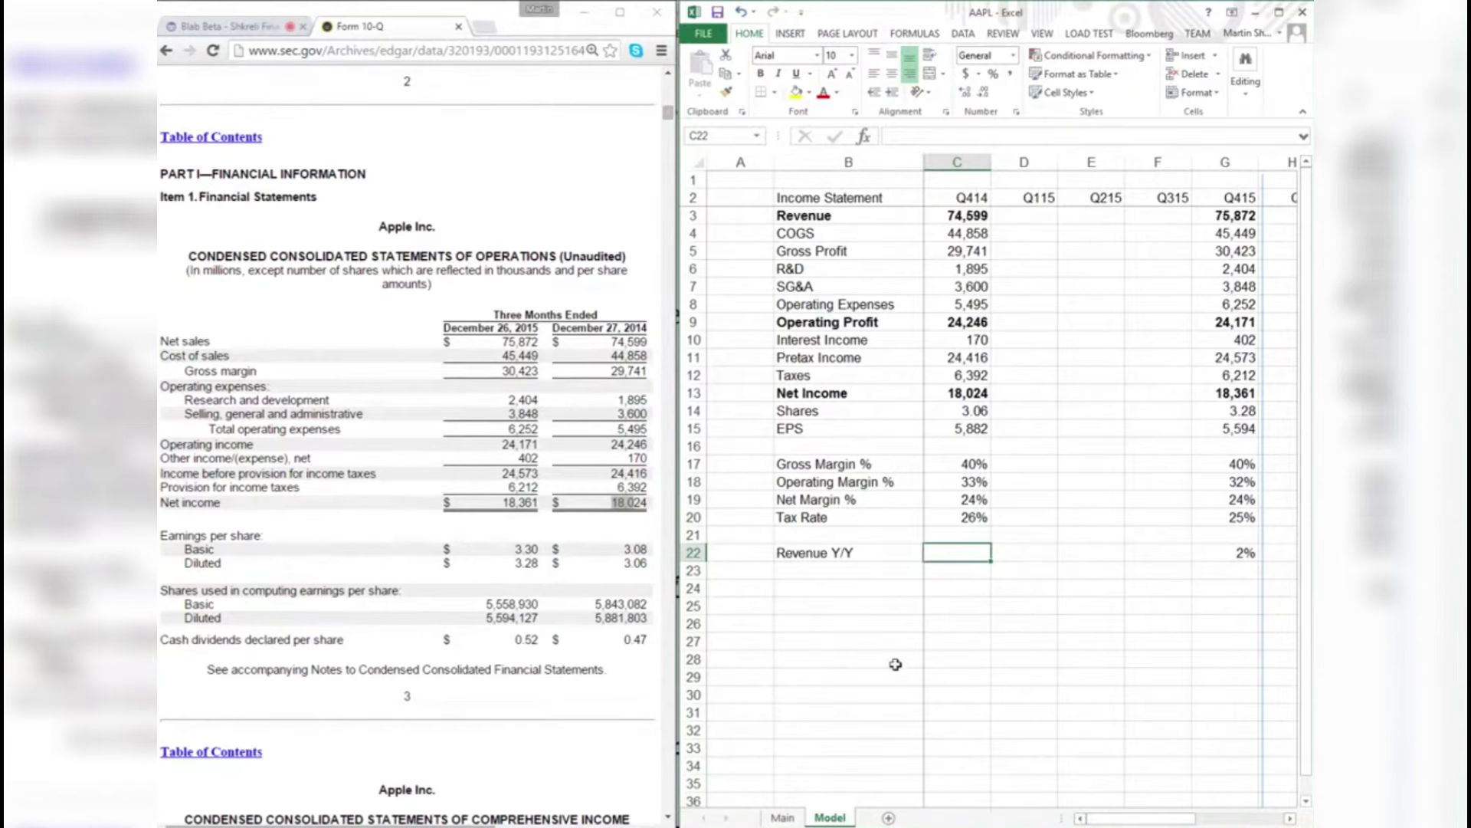
- Locate the condensed consolidated balance sheets in the 10-Q and examine the December 26, 2015 figures
left_click(570, 573)
scroll(529, 508, "down", 3)
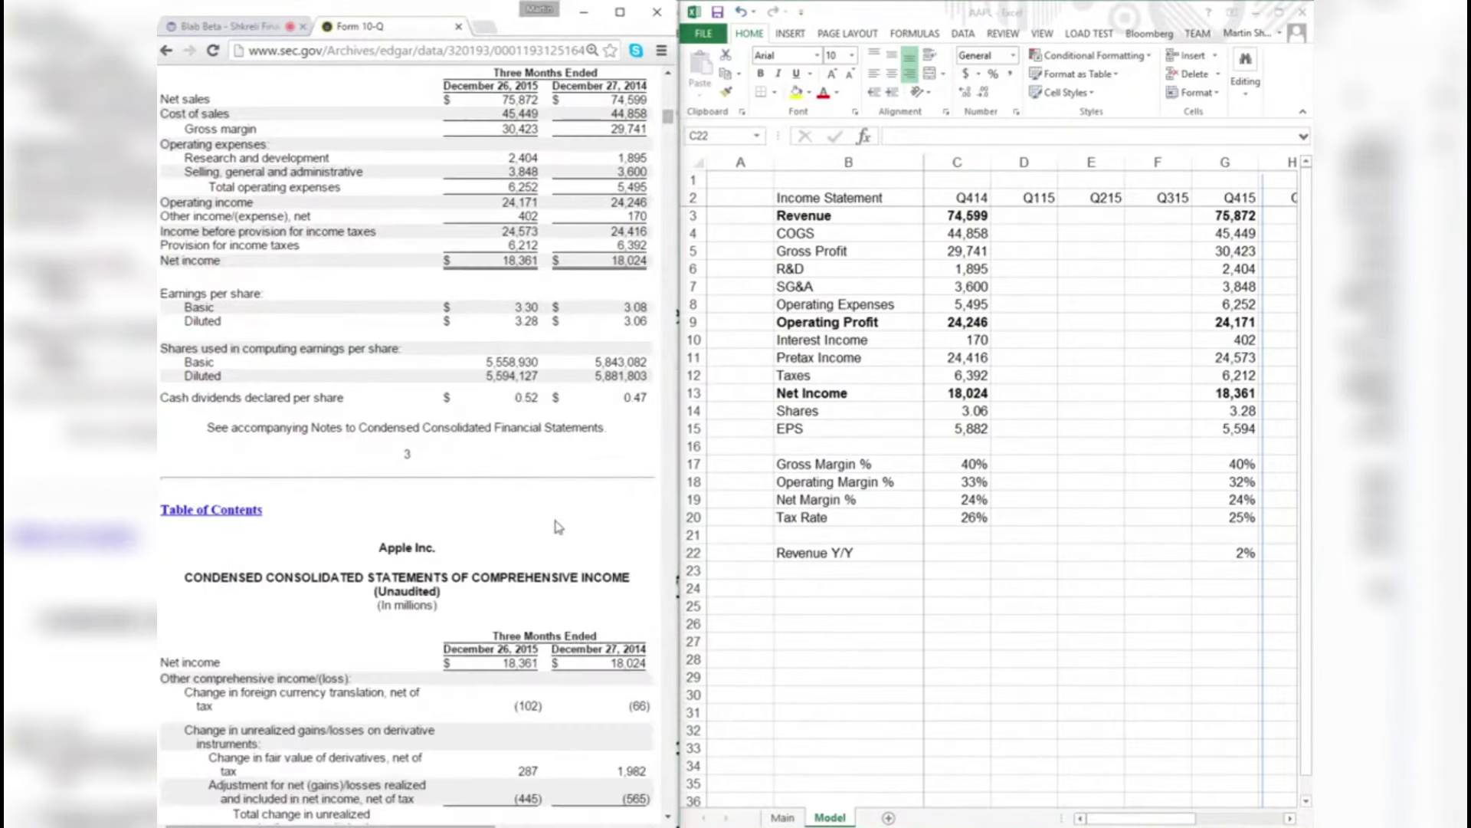
scroll(556, 451, "down", 6)
scroll(520, 401, "down", 3)
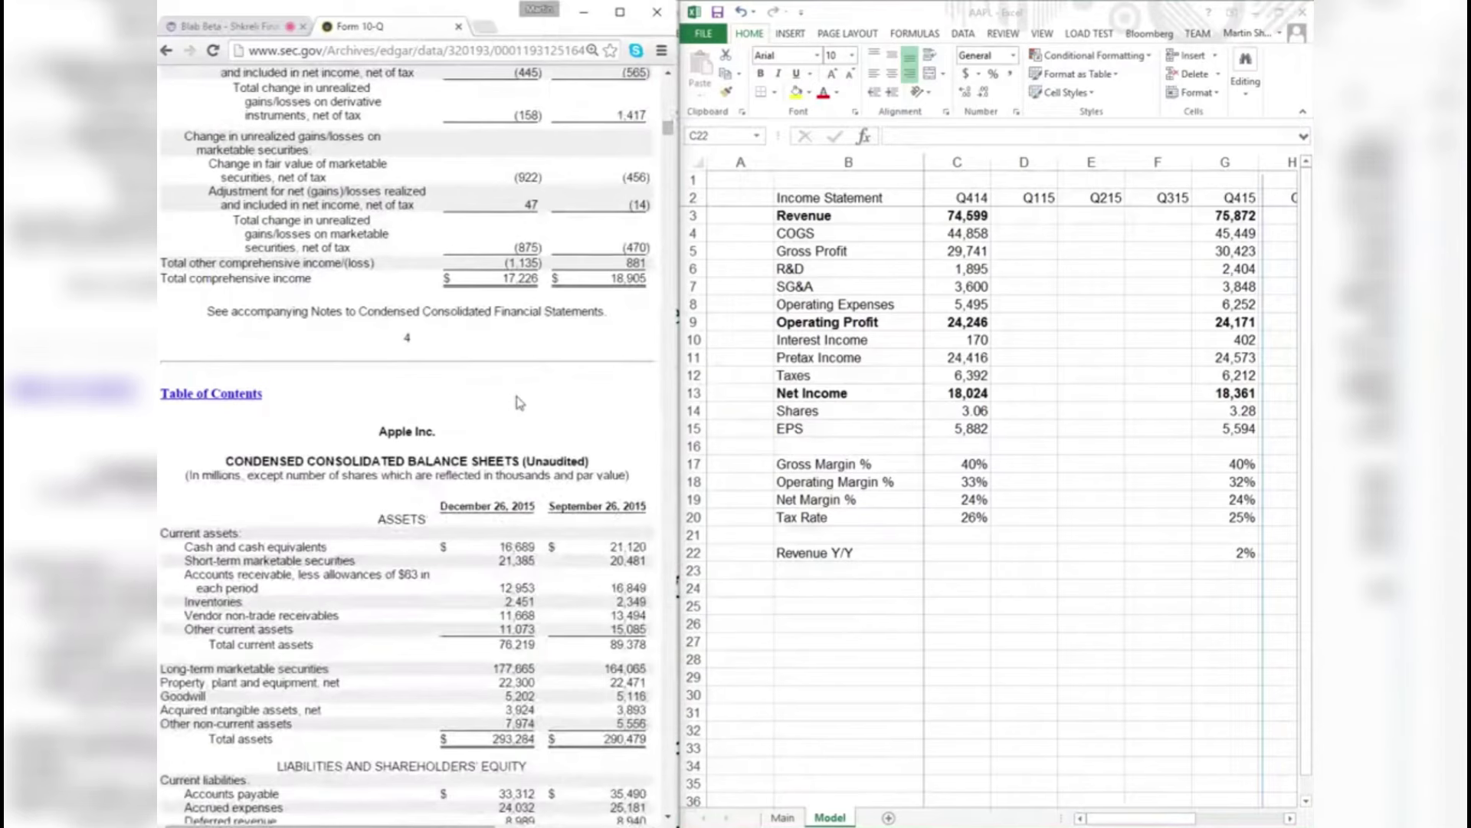
scroll(520, 401, "down", 6)
scroll(530, 528, "up", 3)
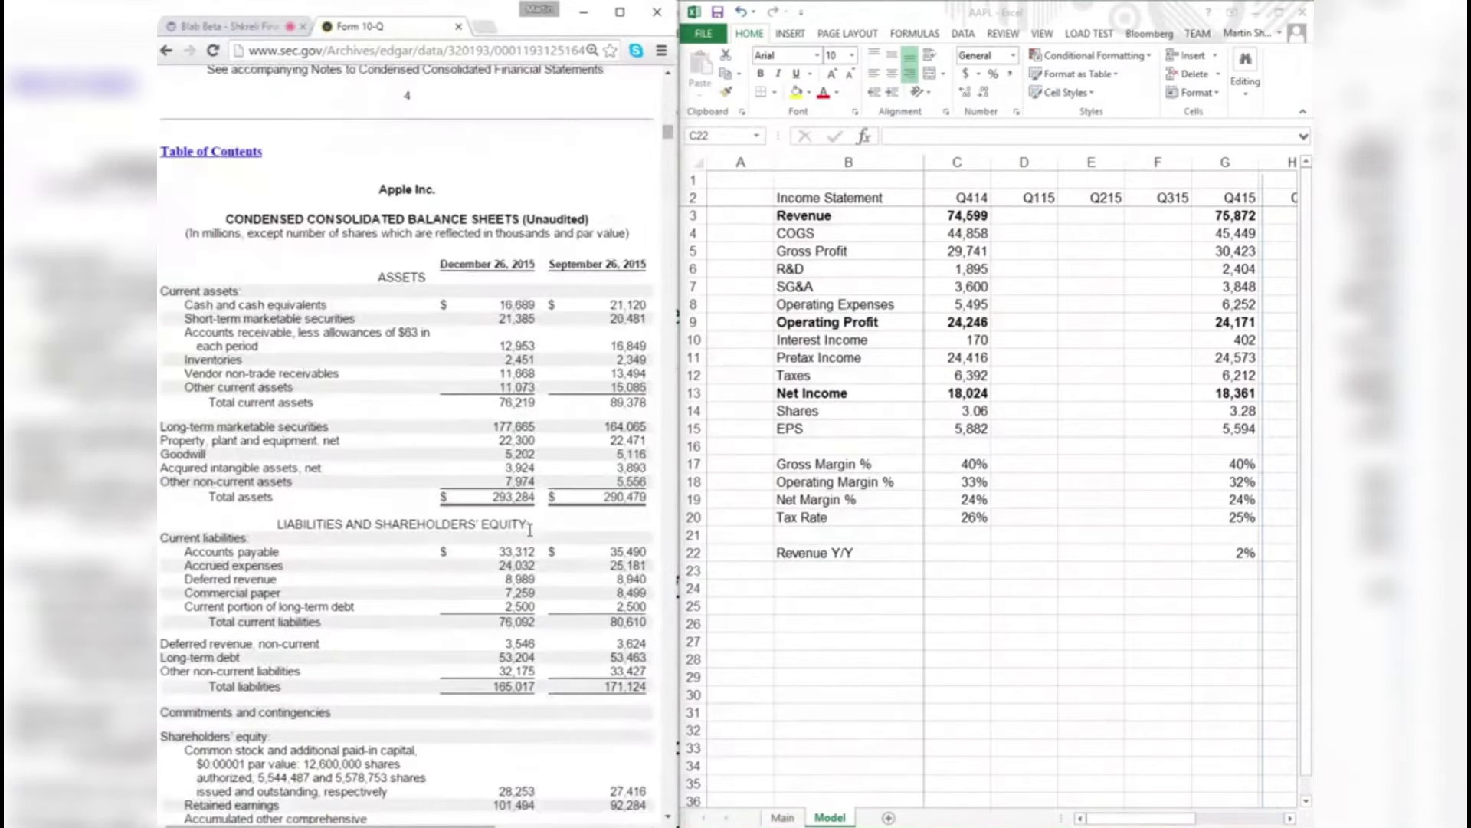
scroll(507, 486, "down", 1)
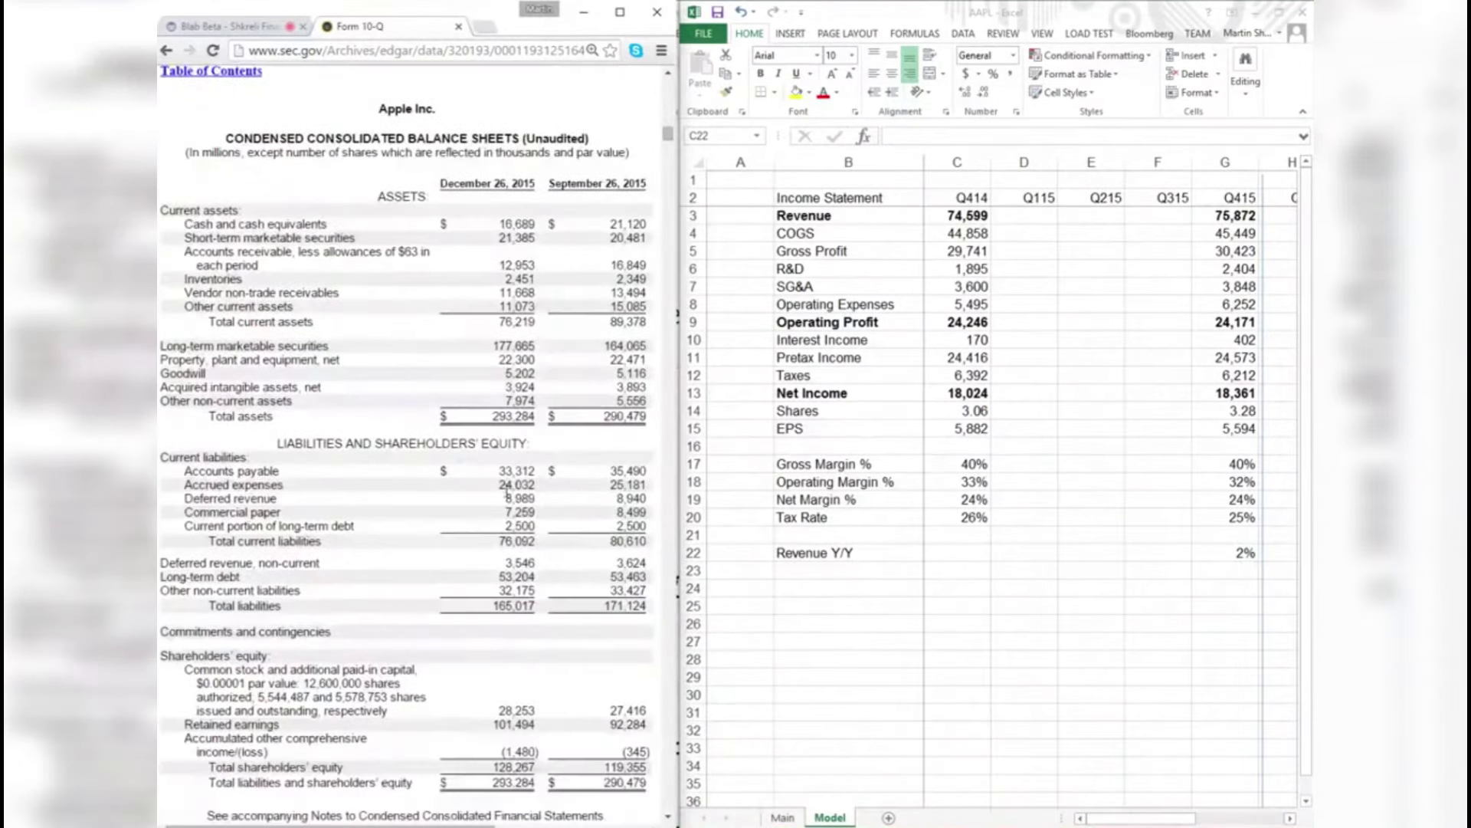
- Add the section heading Balance Sheet in B25 of the model
left_click(849, 587)
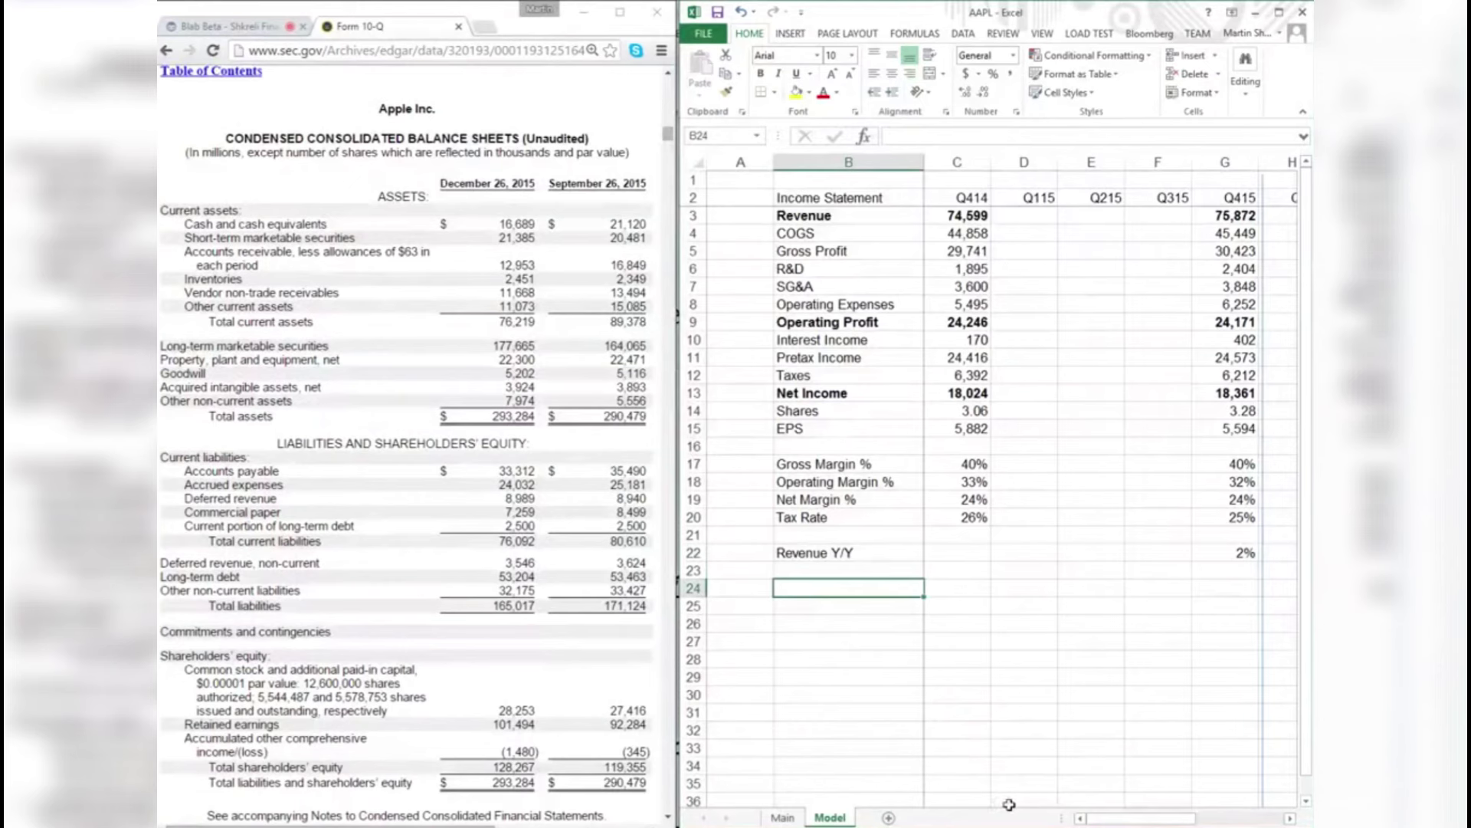
key("Down")
type("Bala")
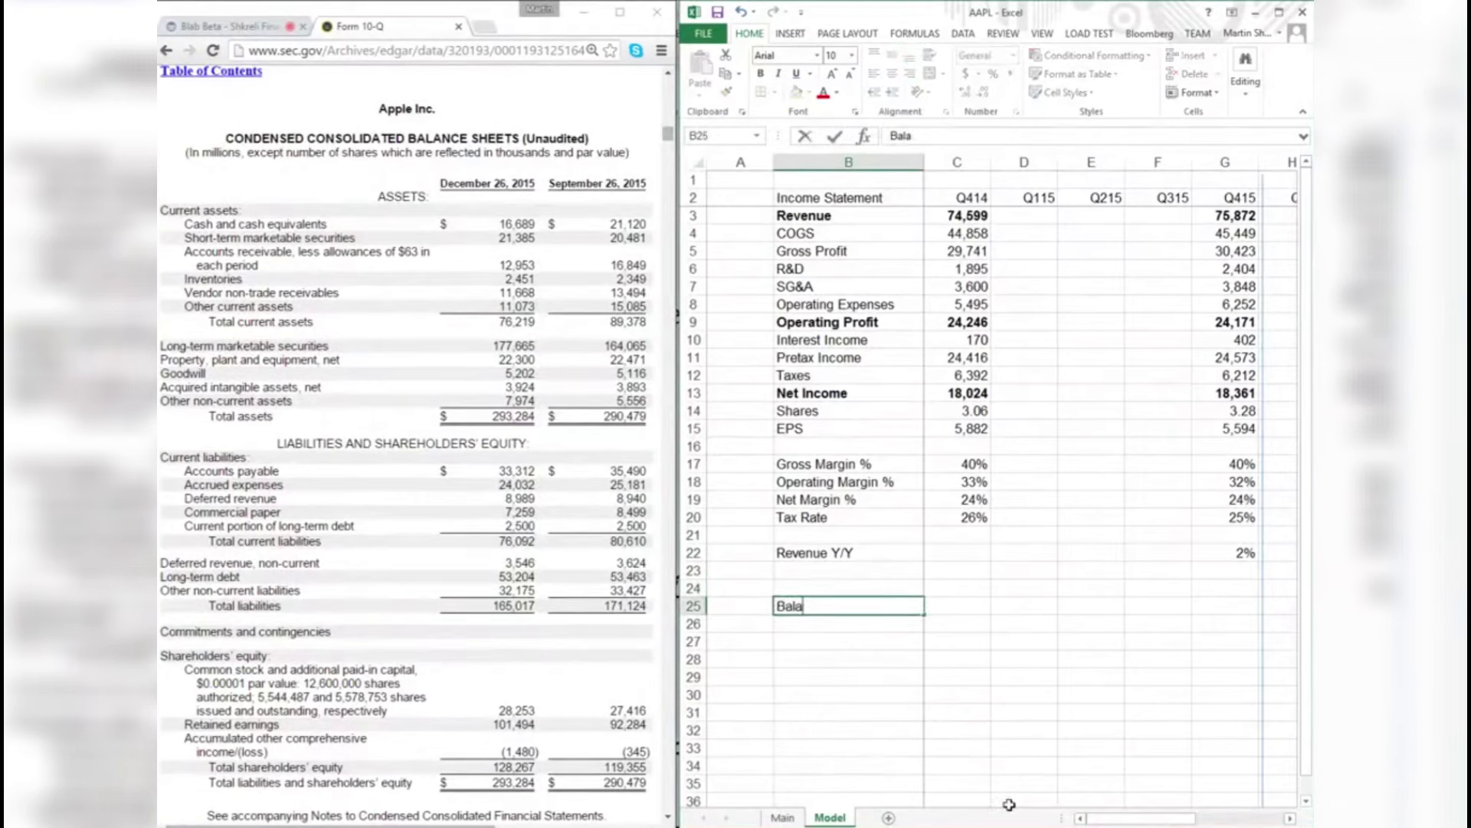
type("cnce Sheet")
key("Return")
- Add a Cash row in row 26 and sum cash and marketable securities for Q415 in G26 as +16689+21385+177665
type("Cas")
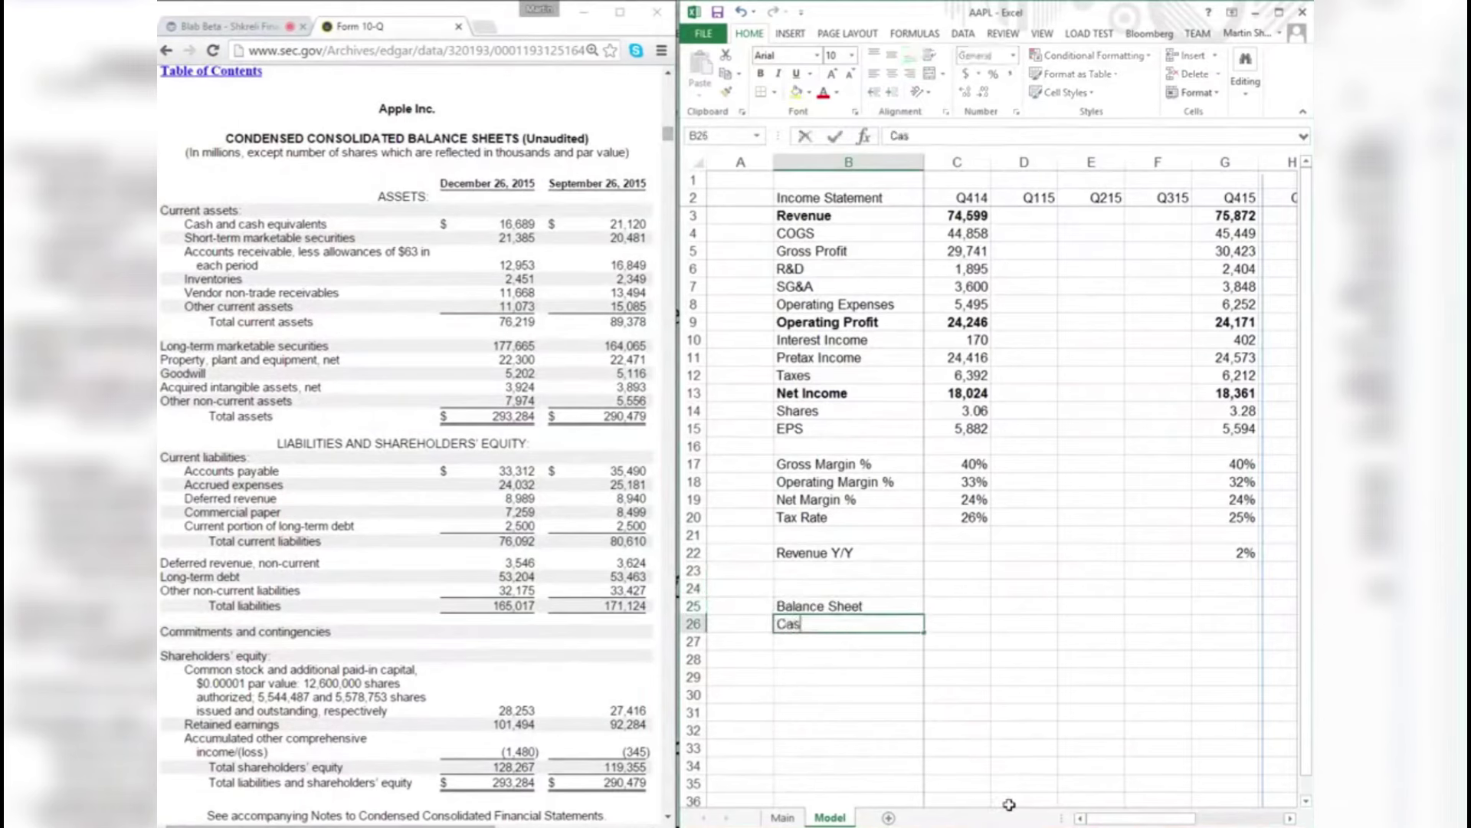
type("h")
key("Right")
key("Right")
key("Right")
key("Right")
key("Right")
type("+")
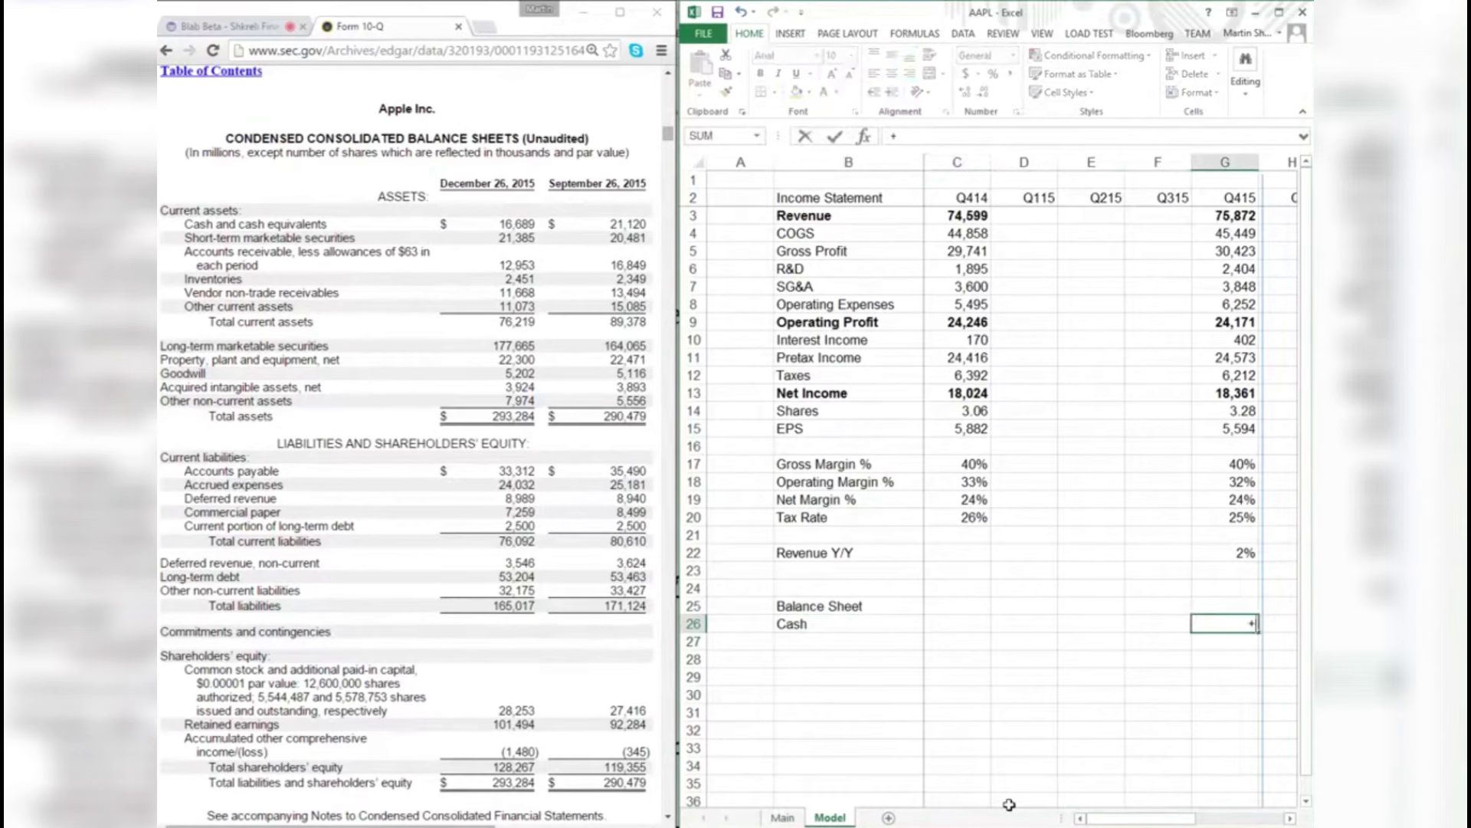
type("16689+21")
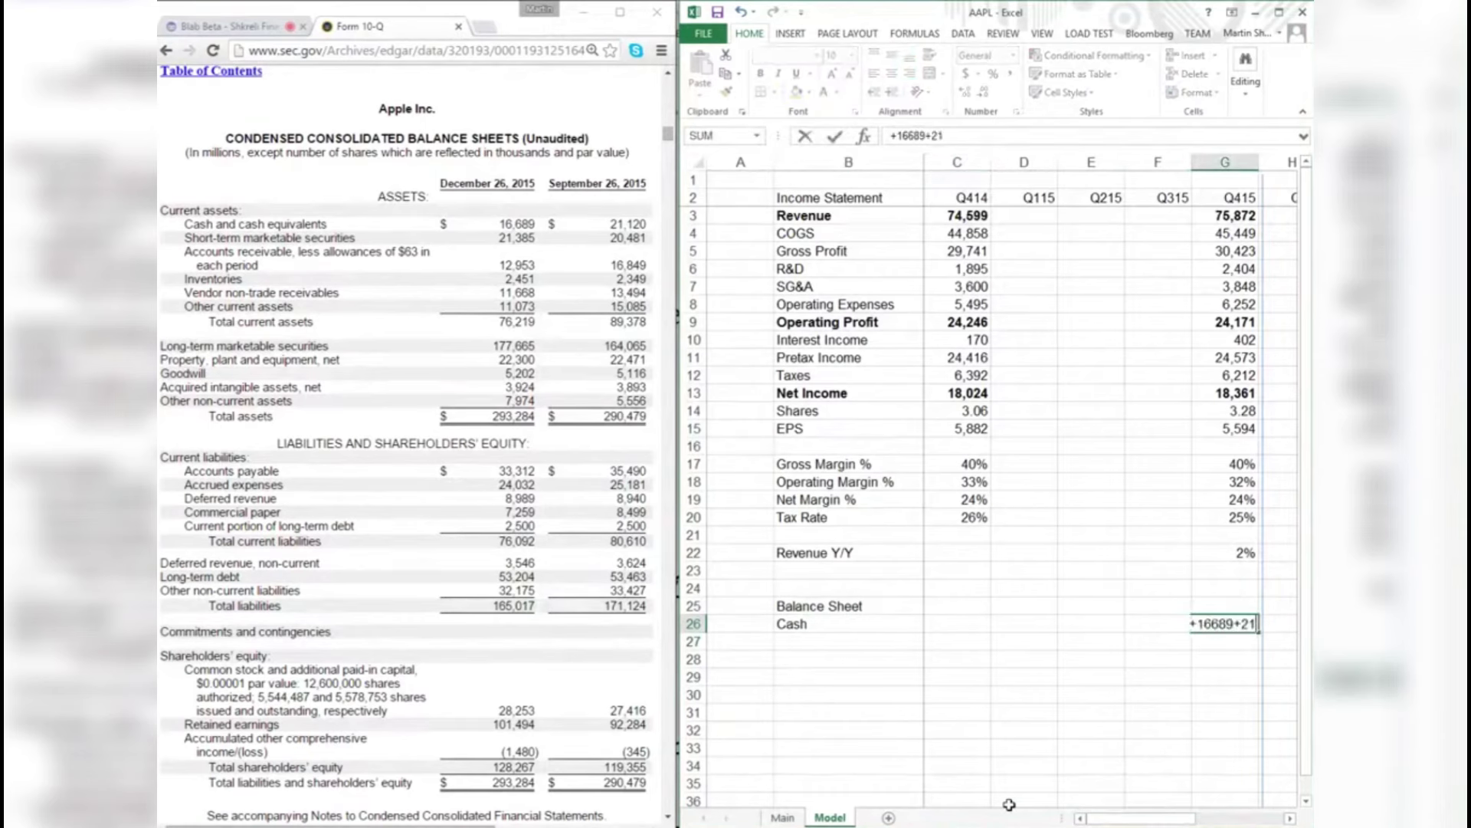
type("385+177")
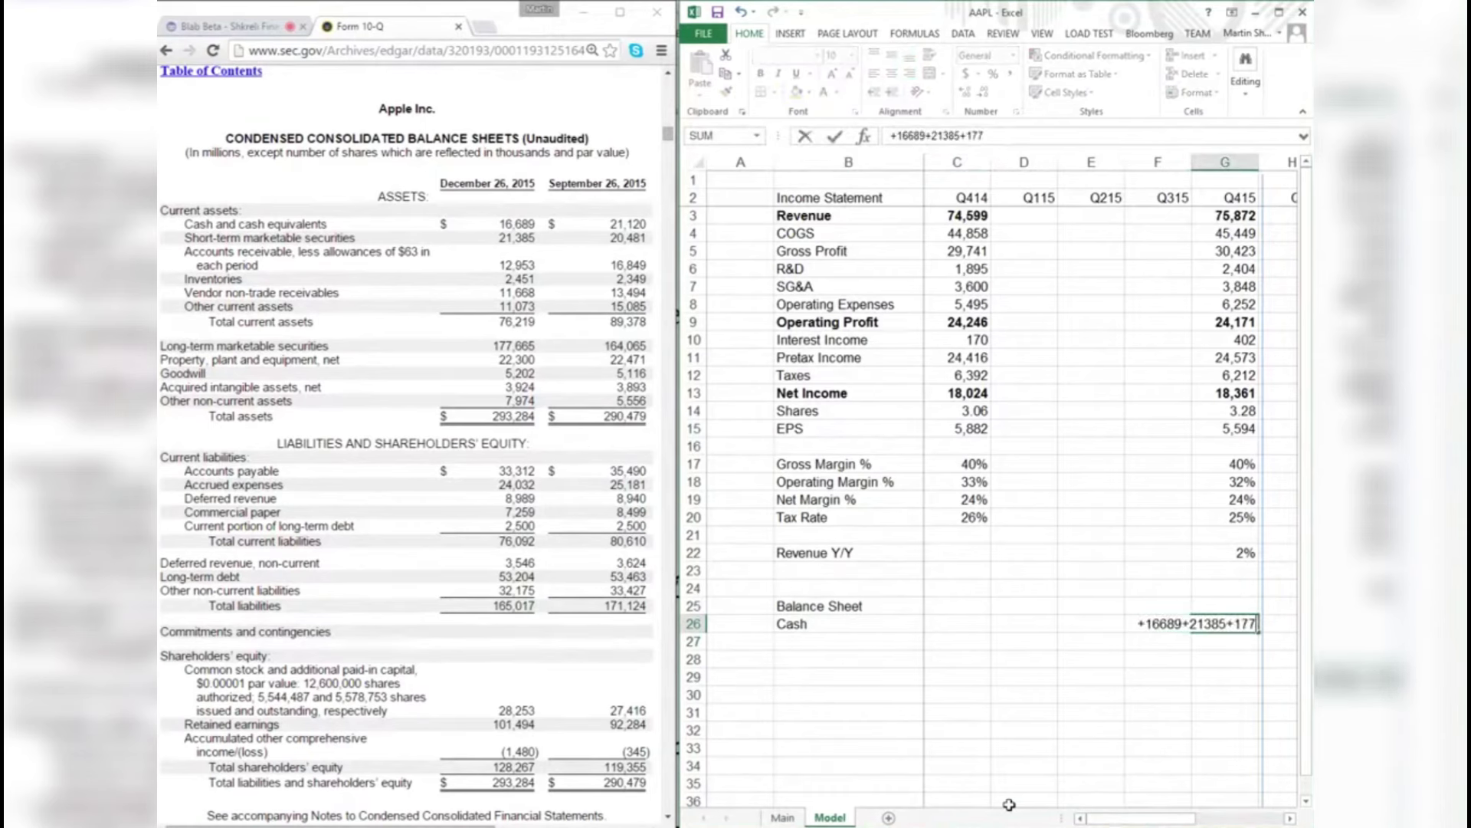
type("665")
key("Return")
- Label rows 27 to 30 in column B as A/R, Inventories, Vendor NTR and OCA
type("A/R")
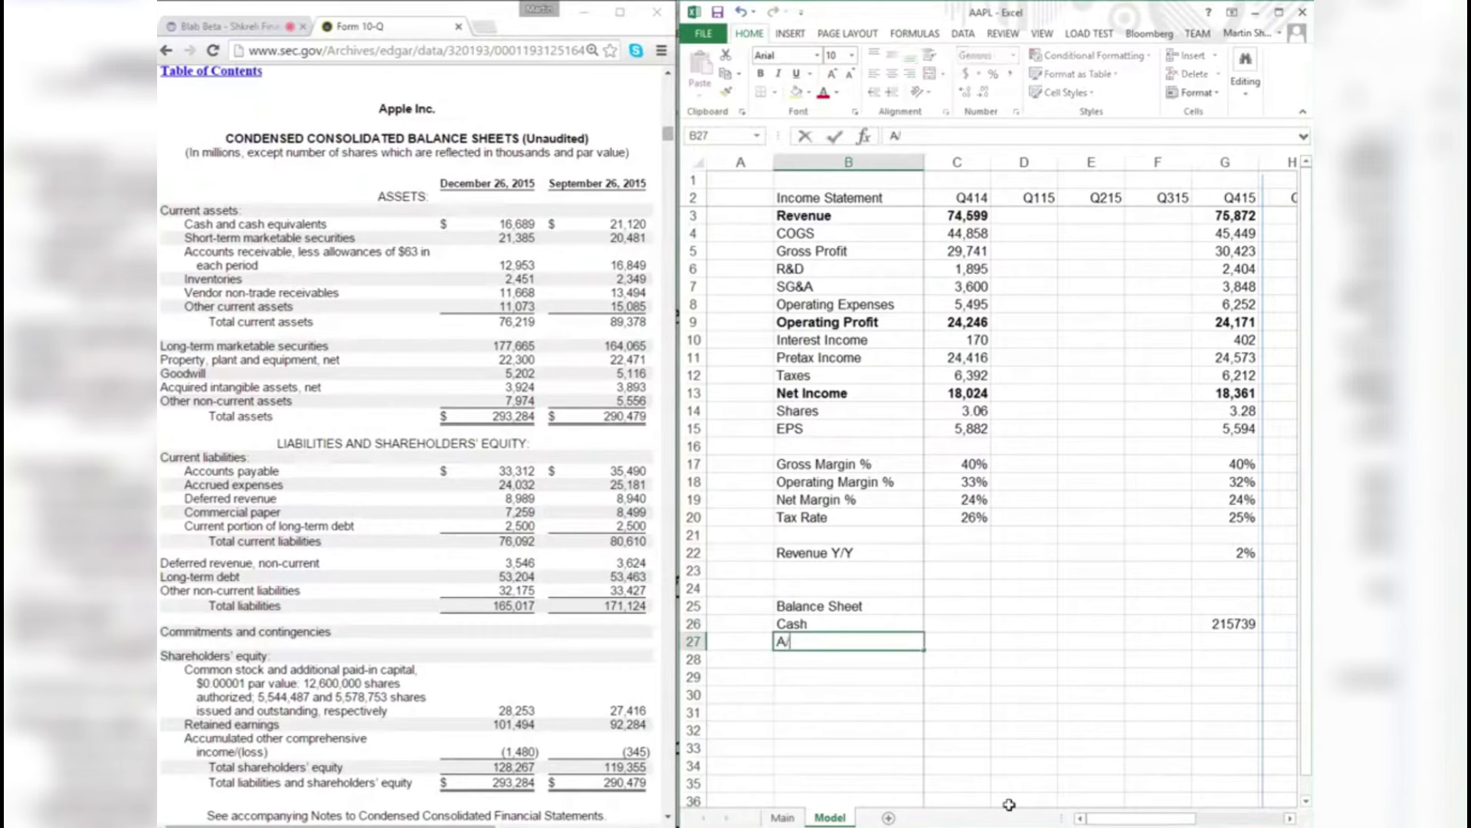
key("Return")
type("Inventories")
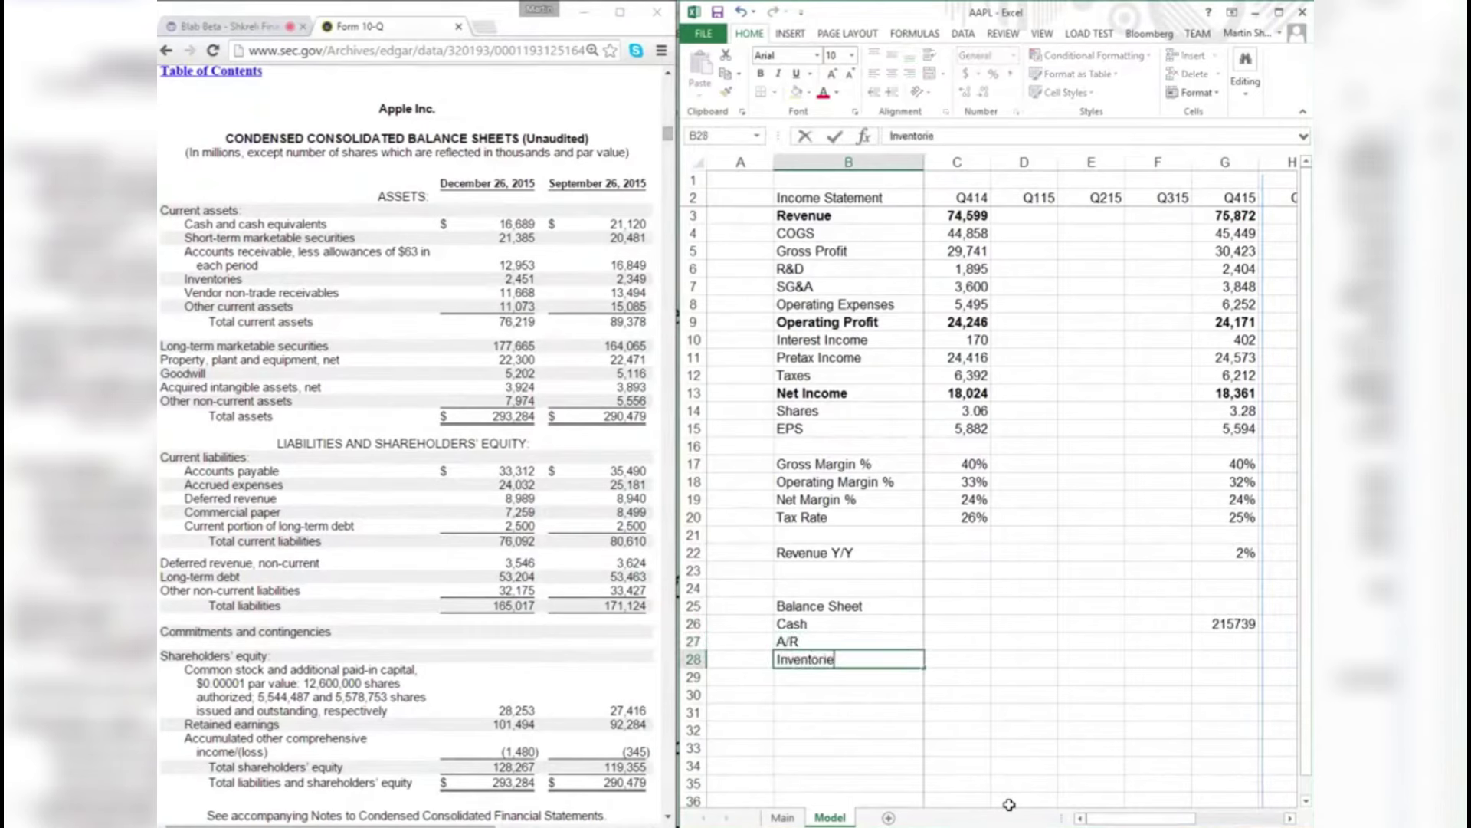
key("Return")
type("Vendor NTR")
key("Return")
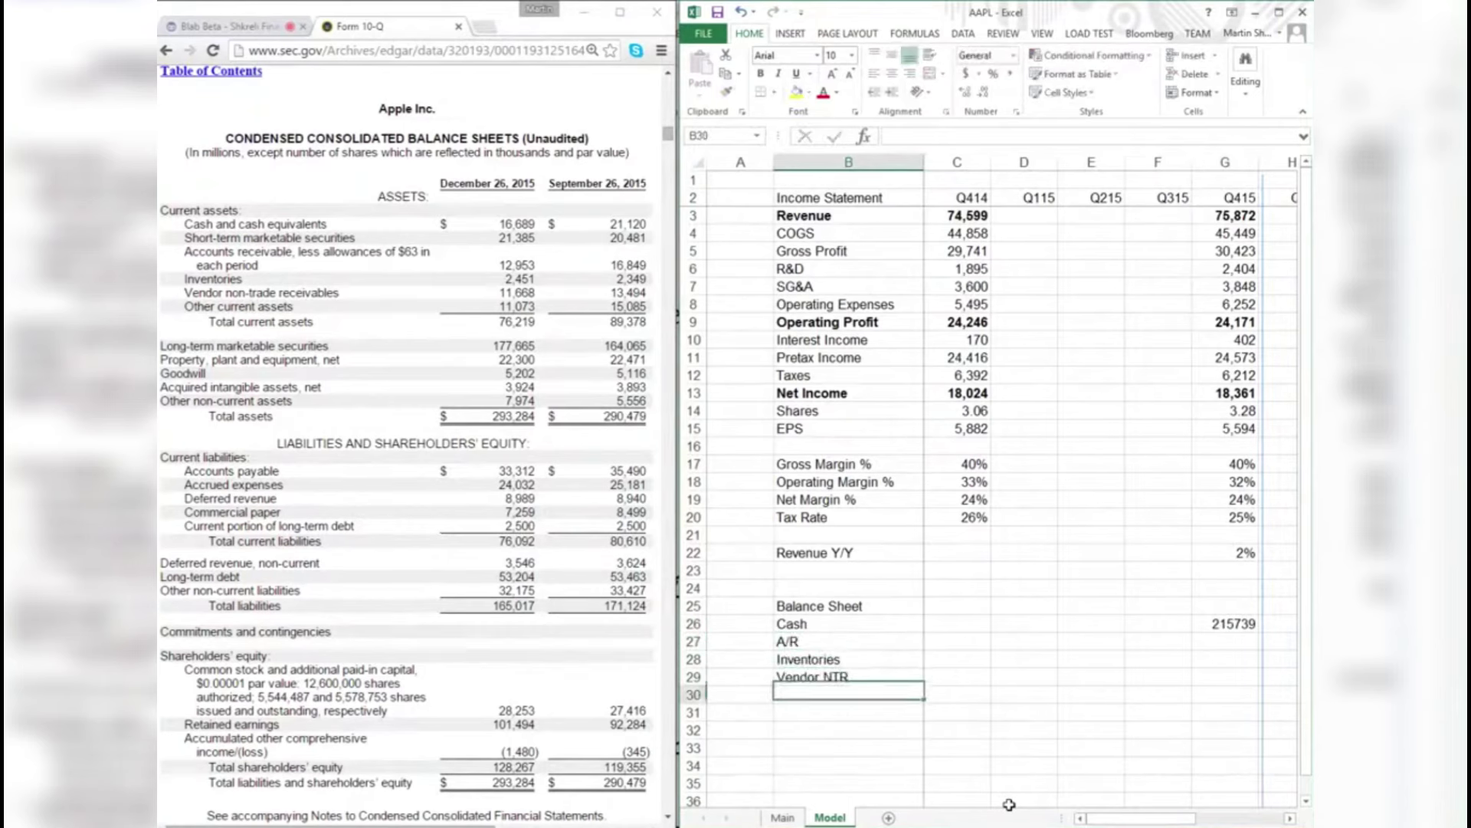
type("OCA")
key("Return")
- Label rows 31 to 34 in column B as PP&E, Goodwill+Intangibles, ONCA and Assets
type("PP&E")
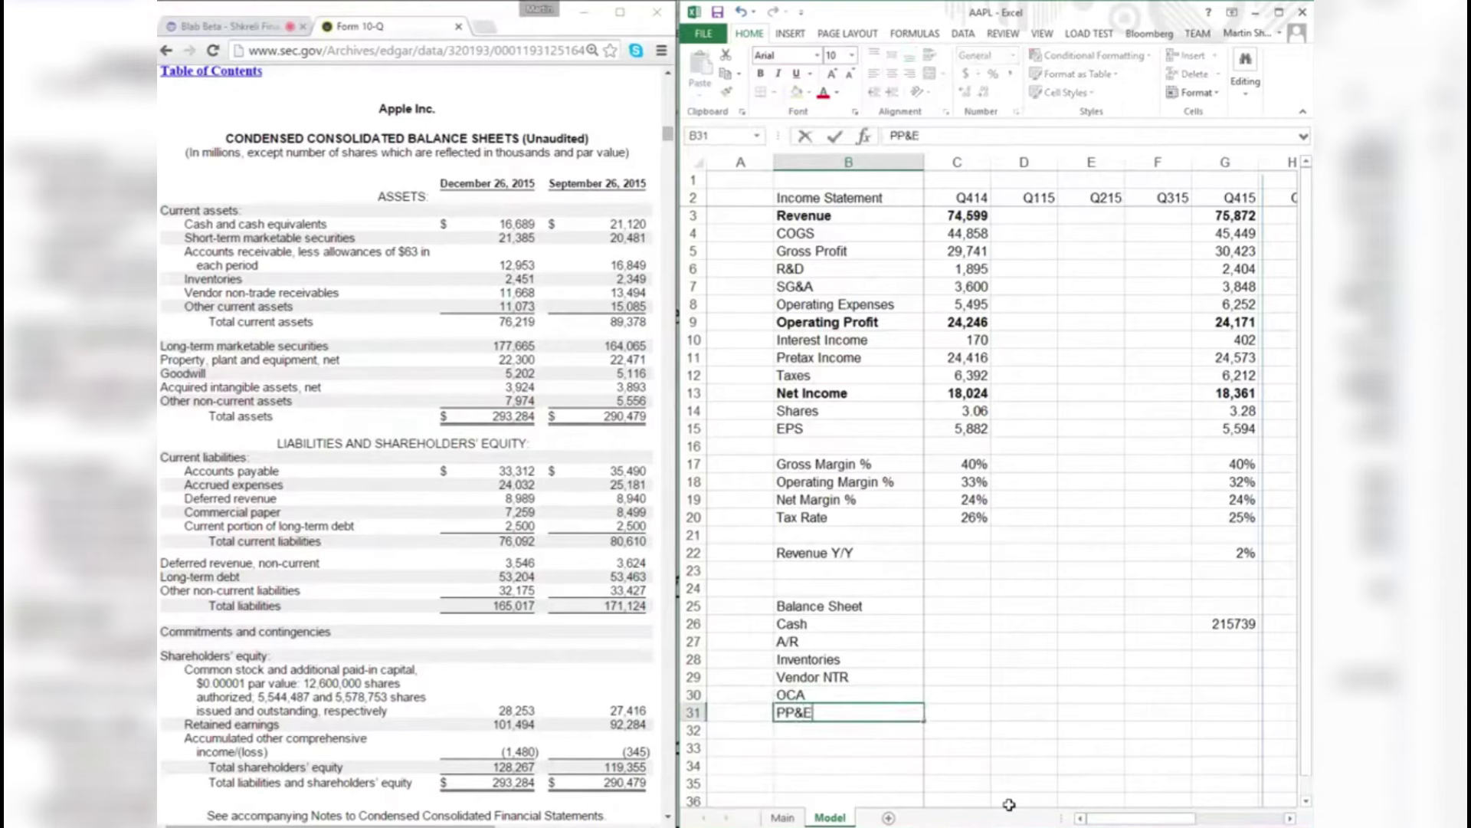
key("Return")
type("Goodwill+Intangibles")
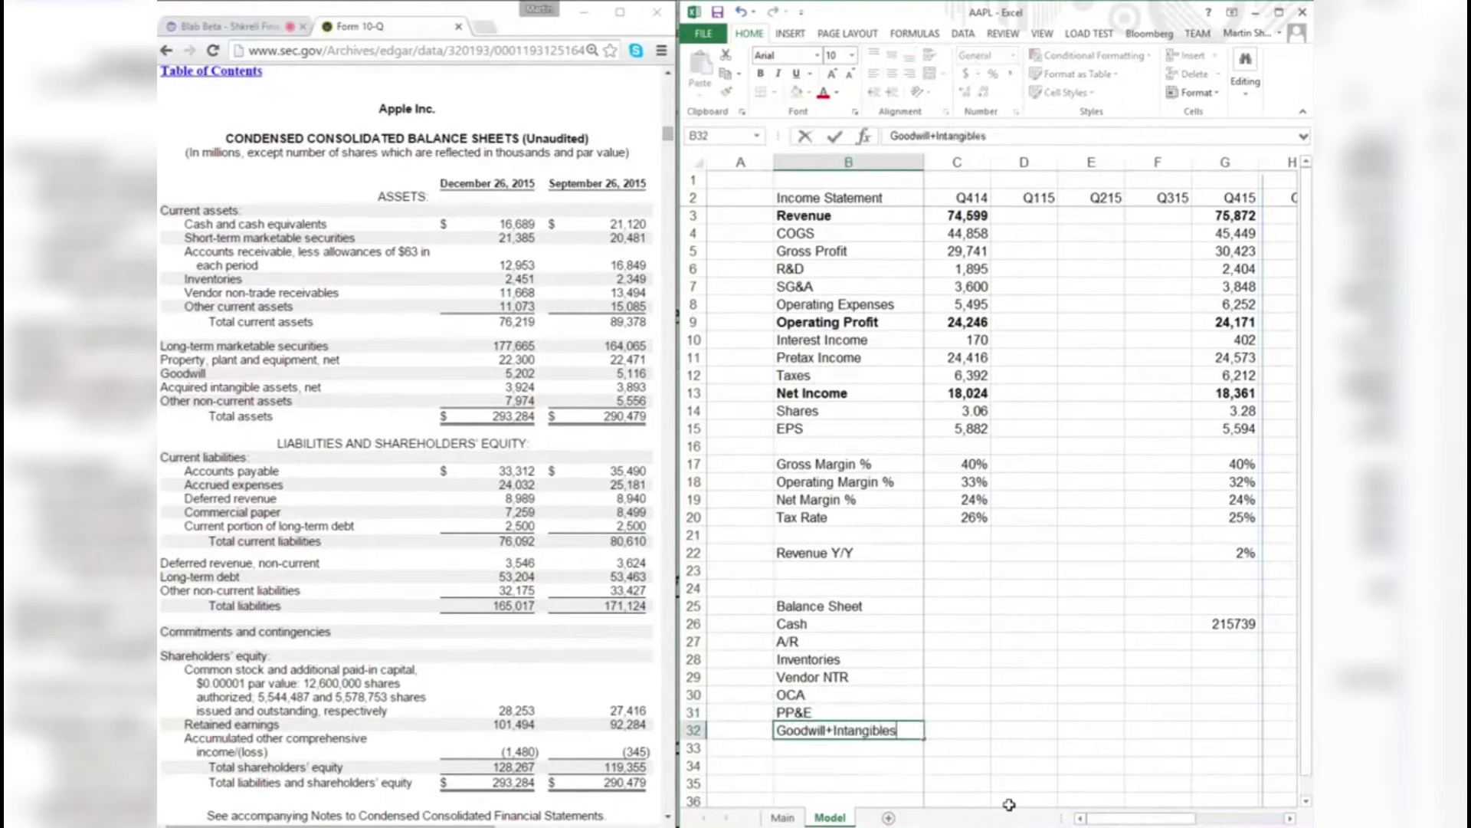
key("Return")
type("ONCA")
key("Return")
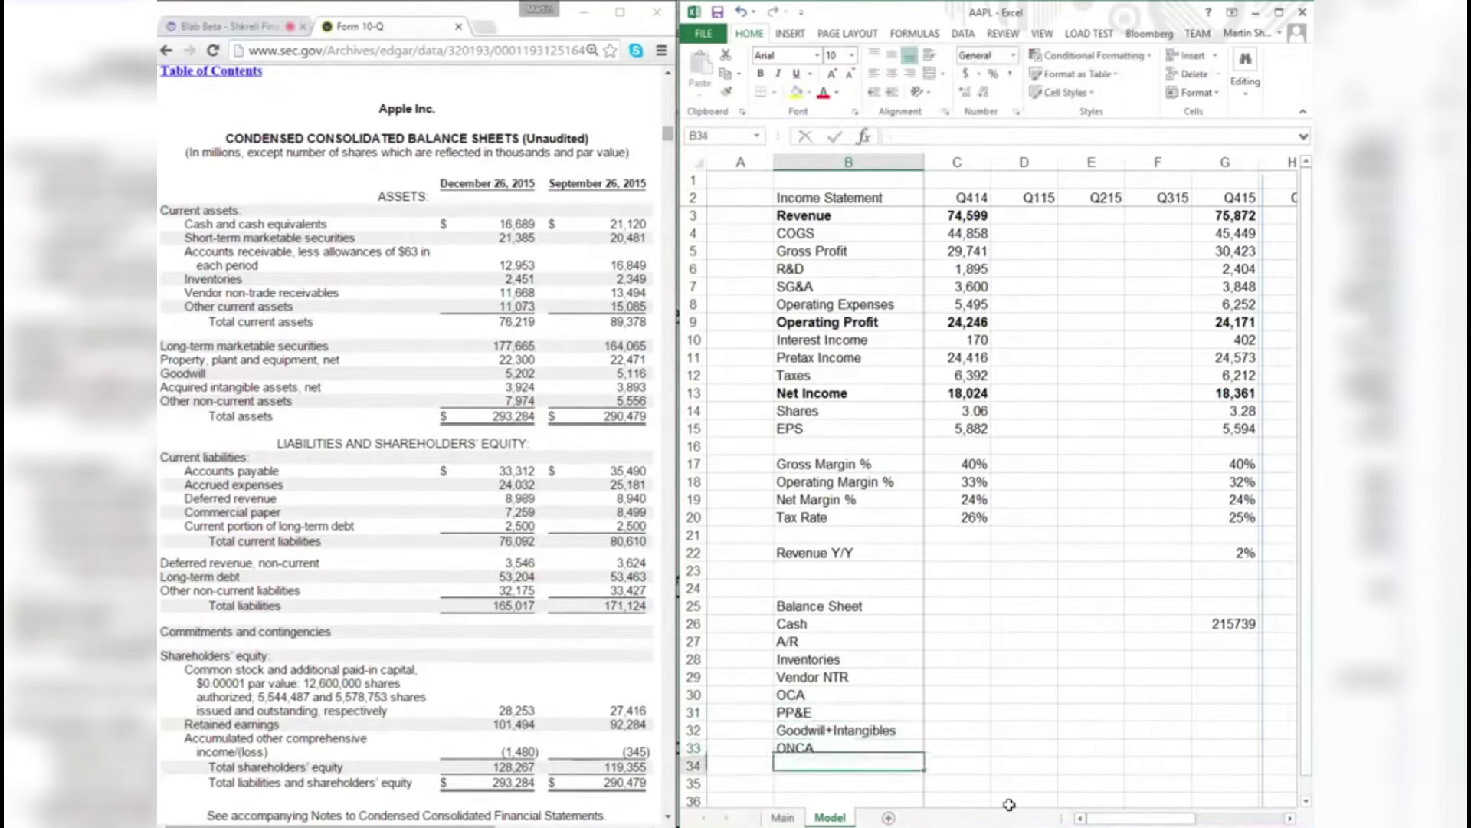
type("Assets")
- Enter the Q415 current assets in G27:G30: A/R 12953, Inventories 2451, Vendor NTR 11668 and OCA 11073
key("ctrl+Up")
key("ctrl+Up")
key("ctrl+Down")
key("Down")
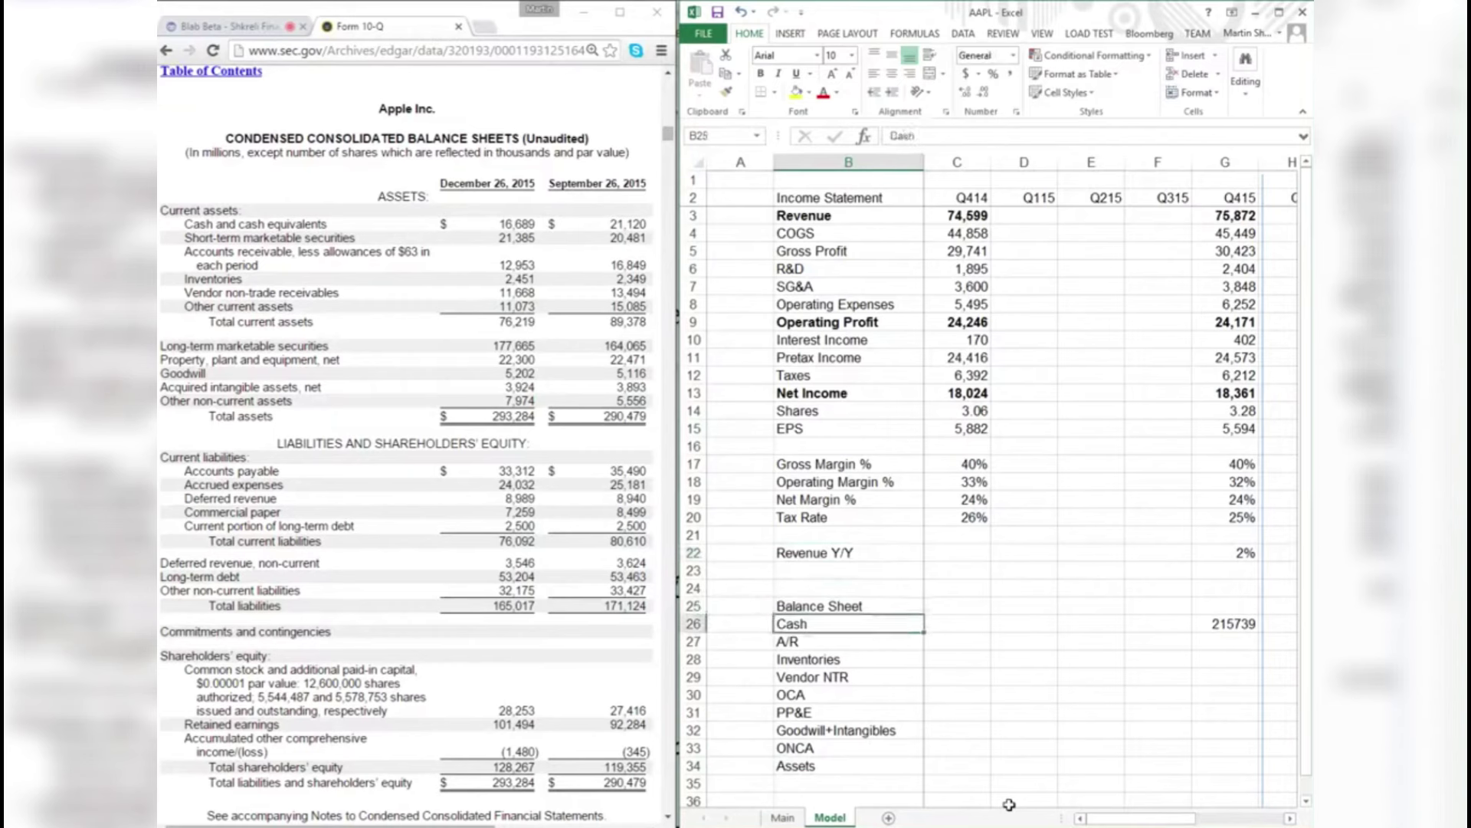
key("ctrl+Right")
key("Down")
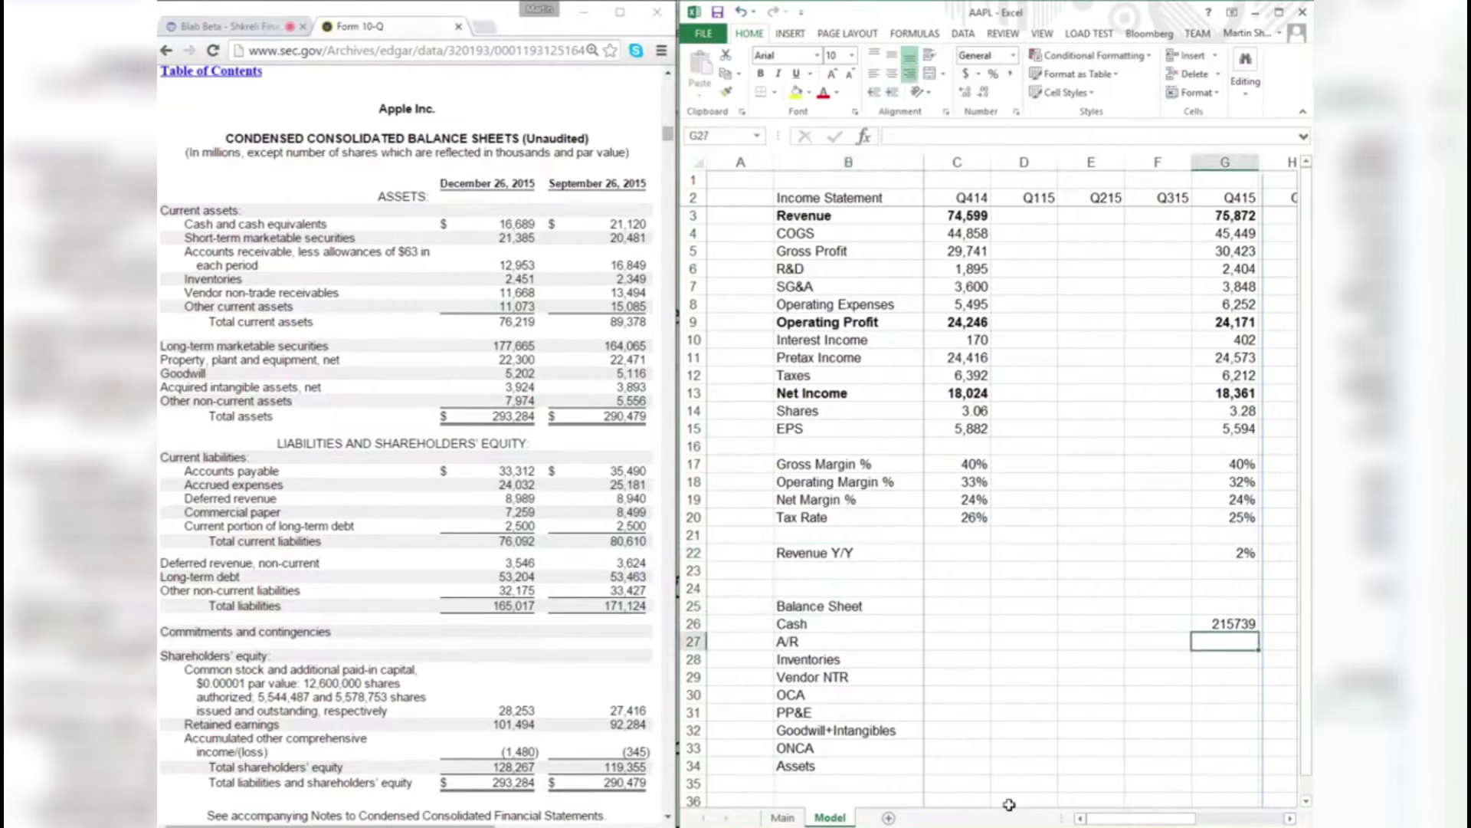
type("12953")
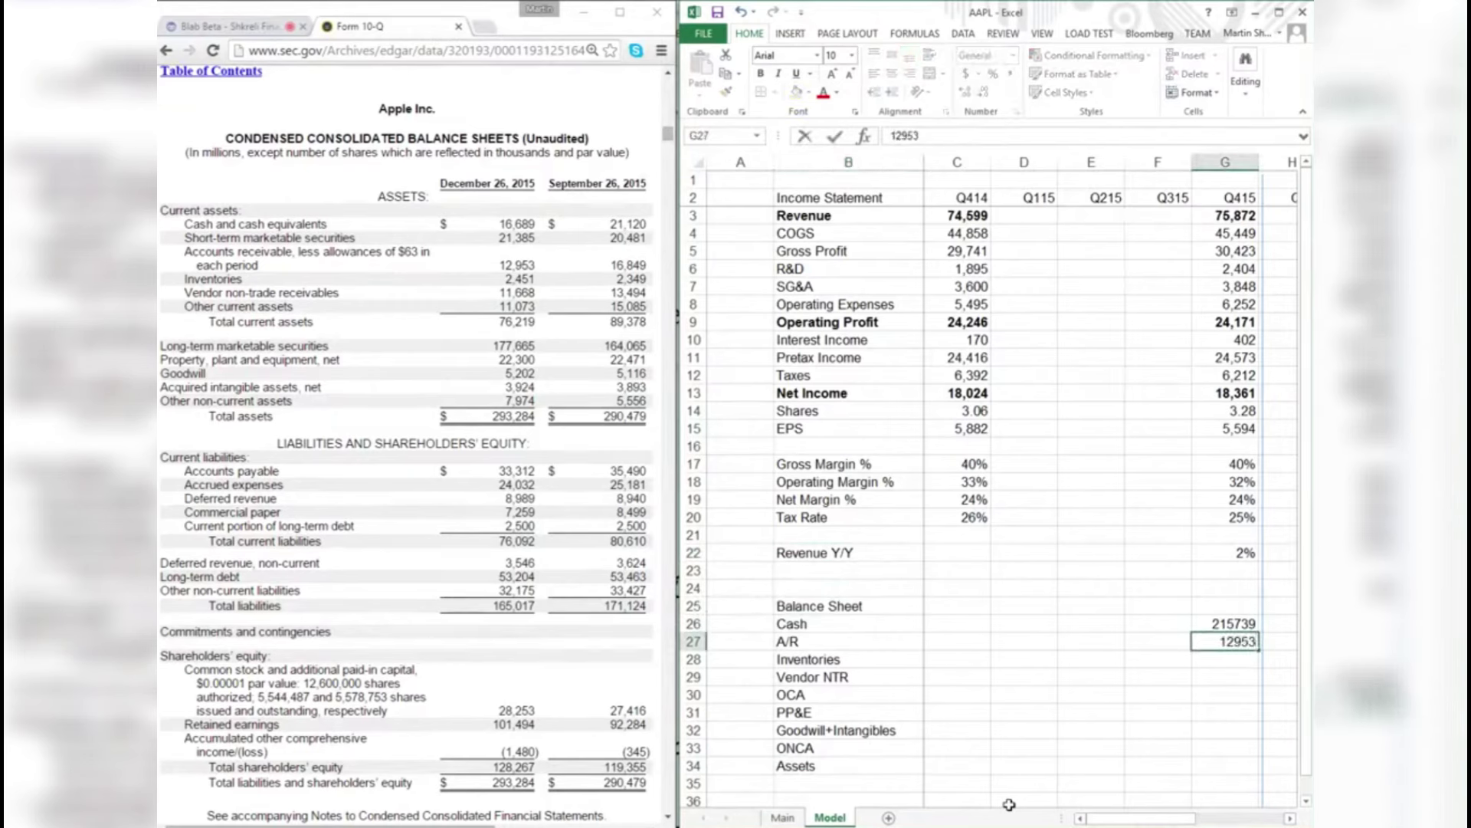
key("Return")
type("2451")
key("Return")
type("11668")
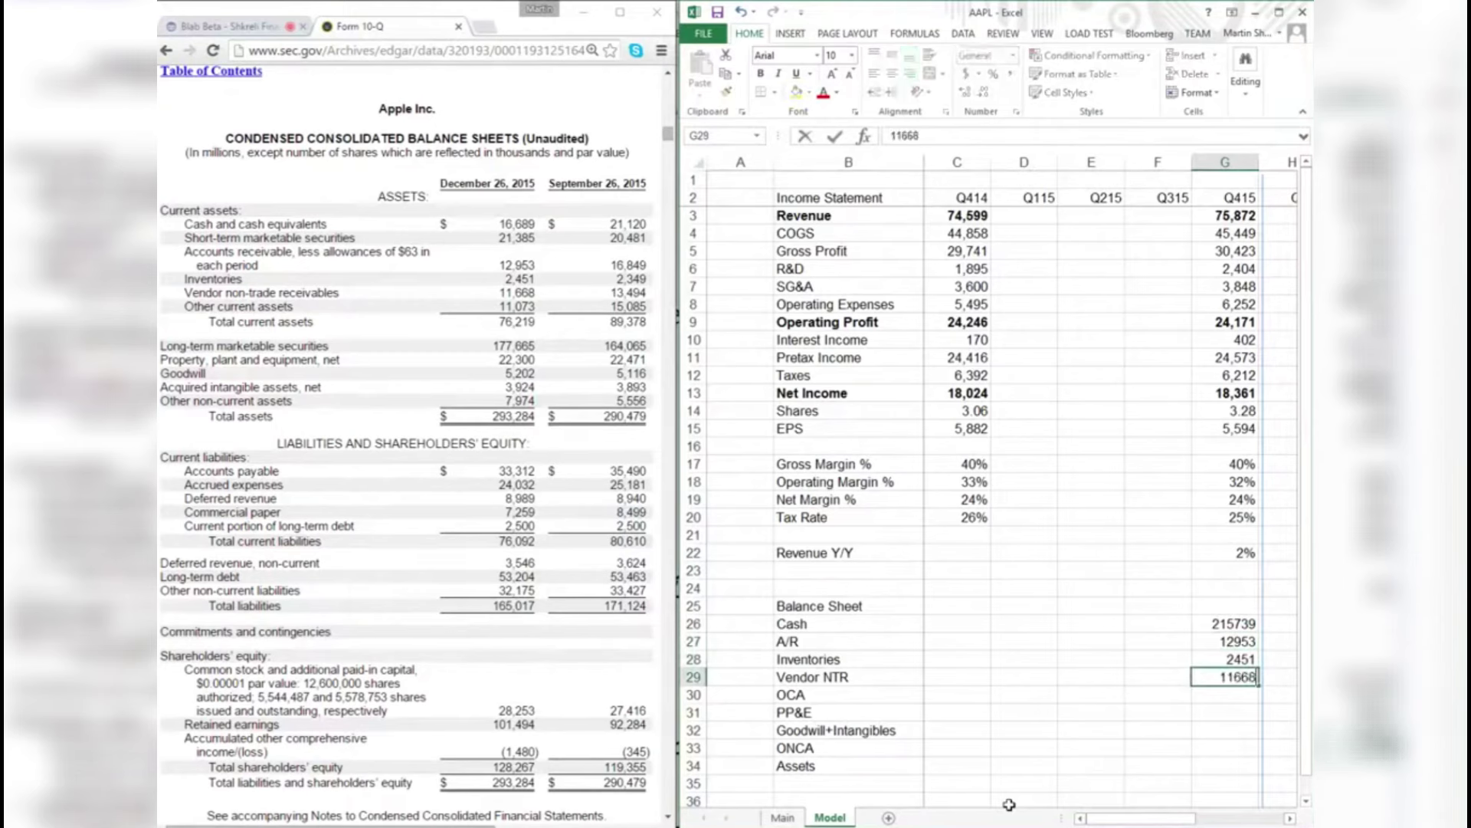
key("Return")
type("11073")
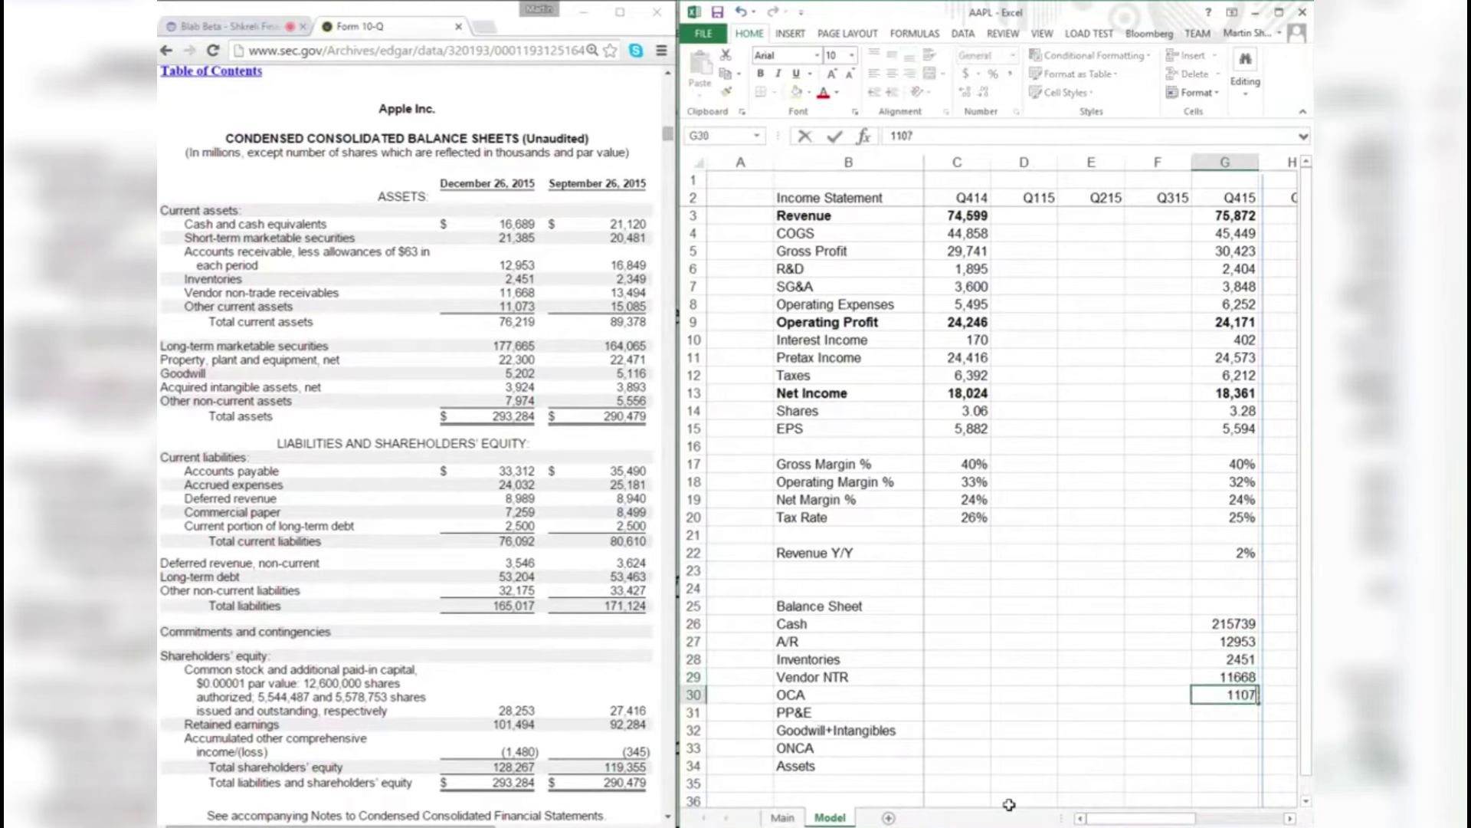
key("Return")
- Enter the Q415 non-current assets in G31:G33: PP&E 22300, Goodwill+Intangibles as +5202+3924, and ONCA 7974
type("22300")
key("Return")
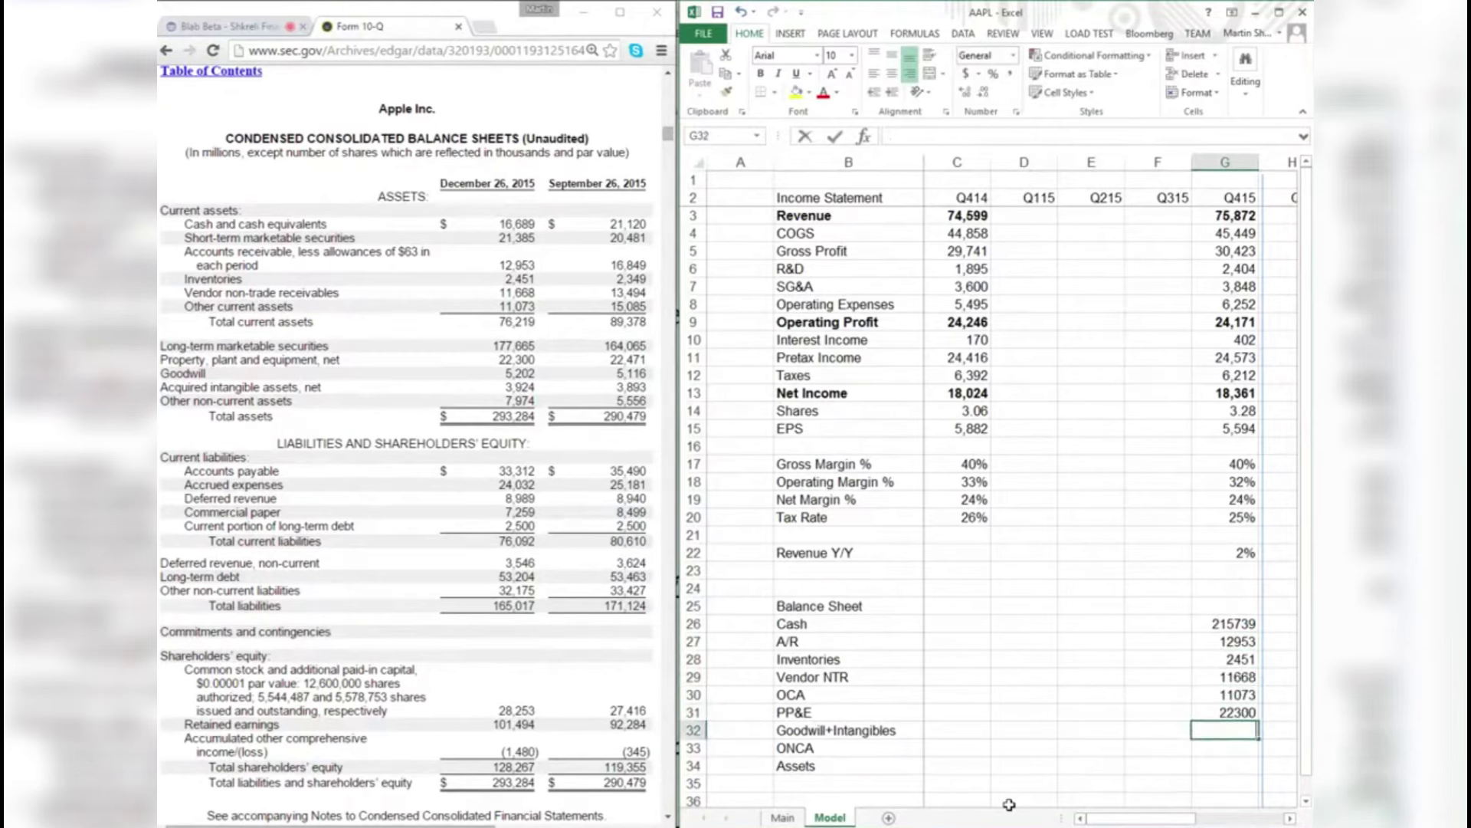
type("+5202+3924")
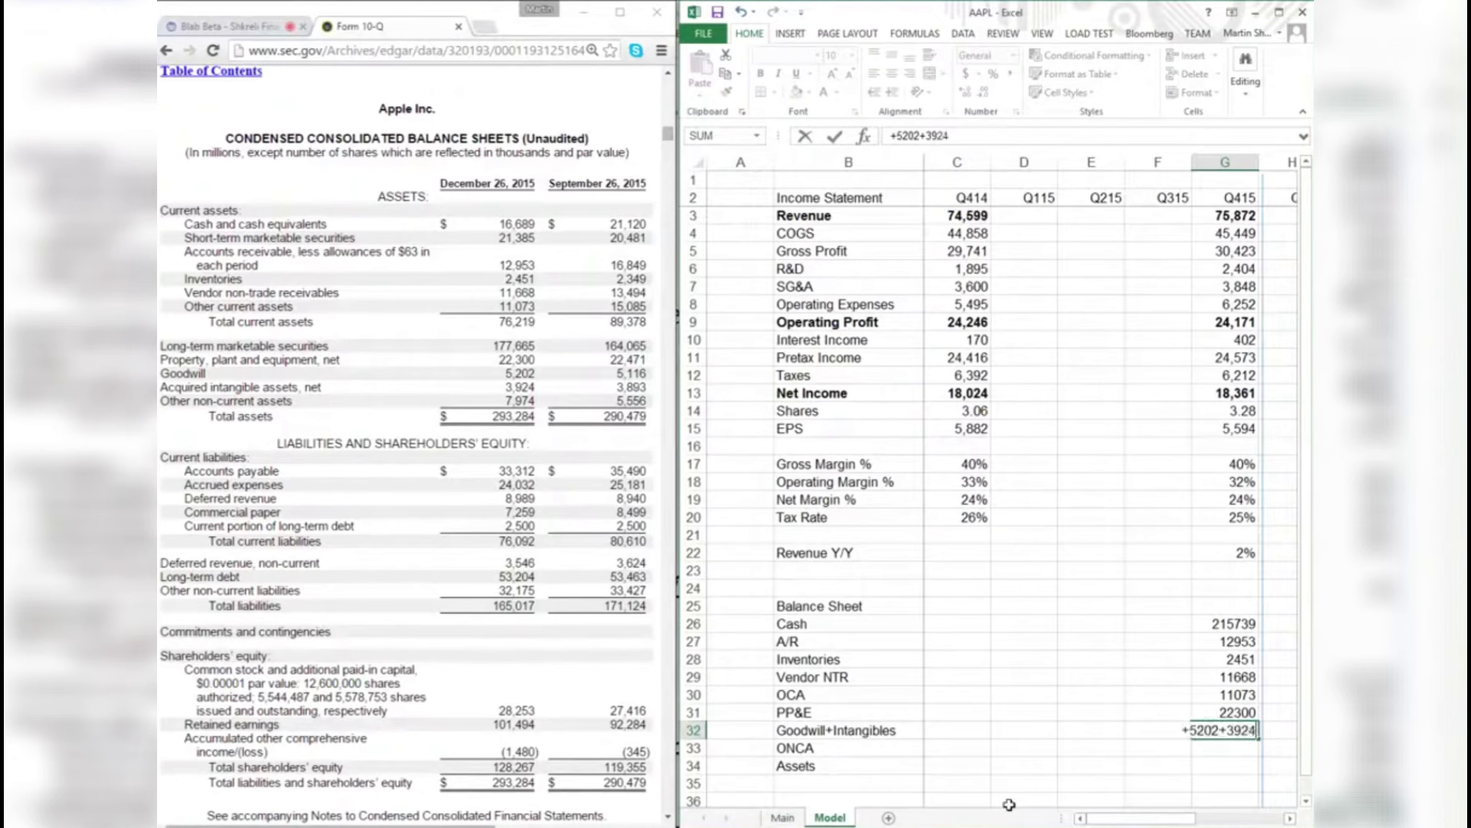
key("Return")
type("7974")
key("Return")
type("=sum(")
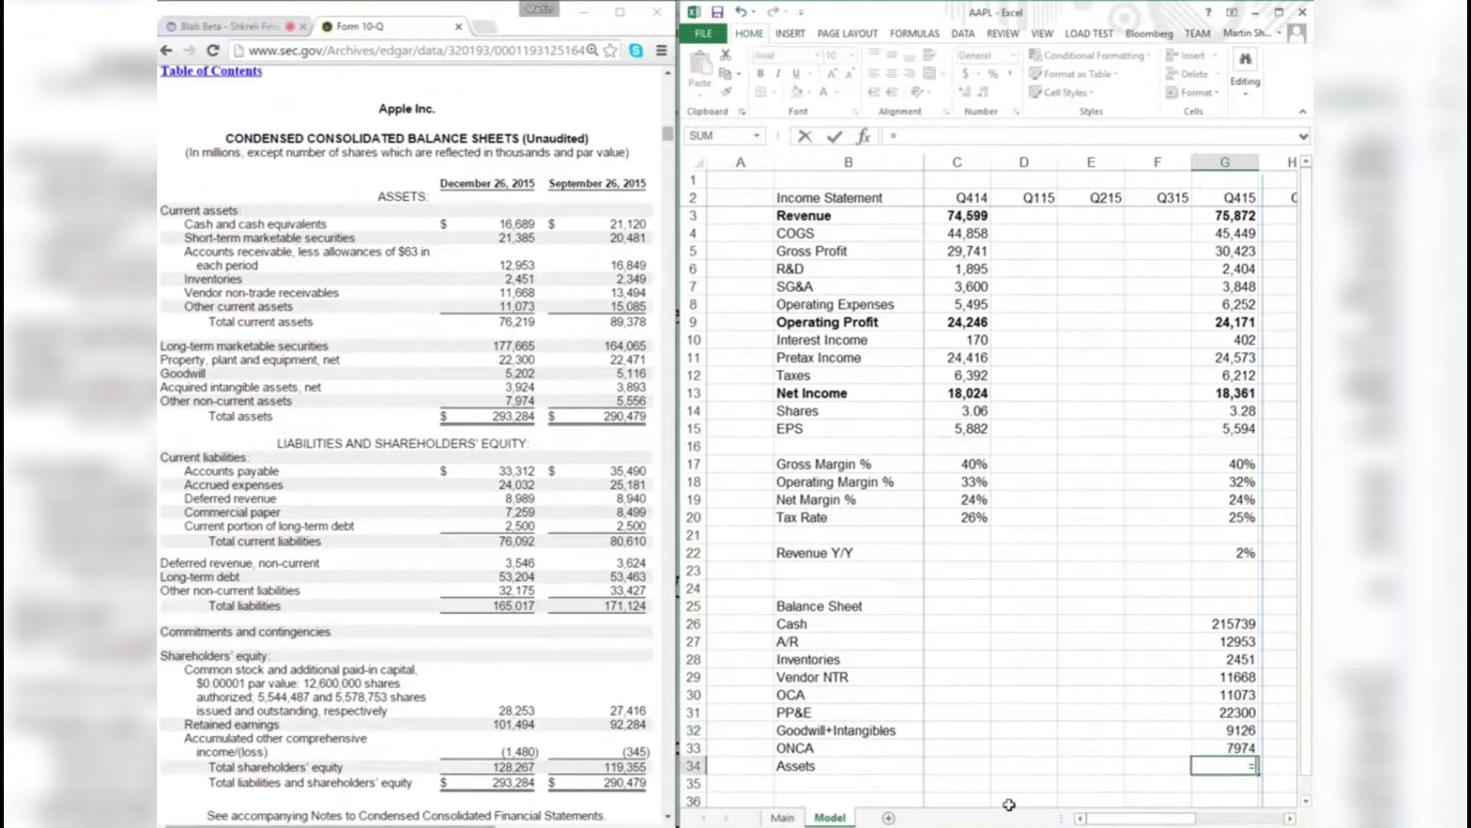
key("Up")
key("BackSpace")
key("BackSpace")
key("BackSpace")
key("BackSpace")
key("BackSpace")
key("BackSpace")
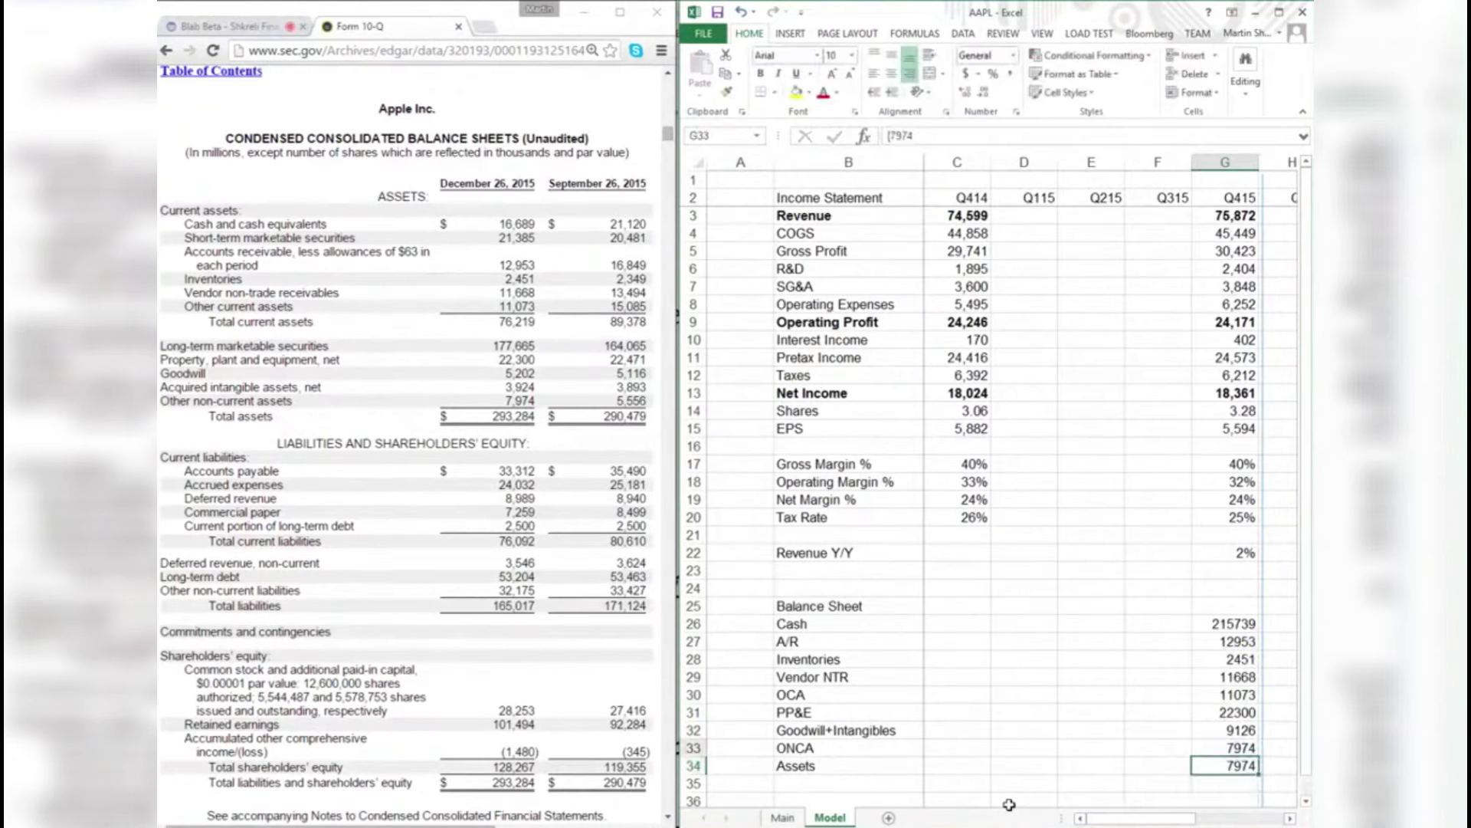
type("um(")
key("Up")
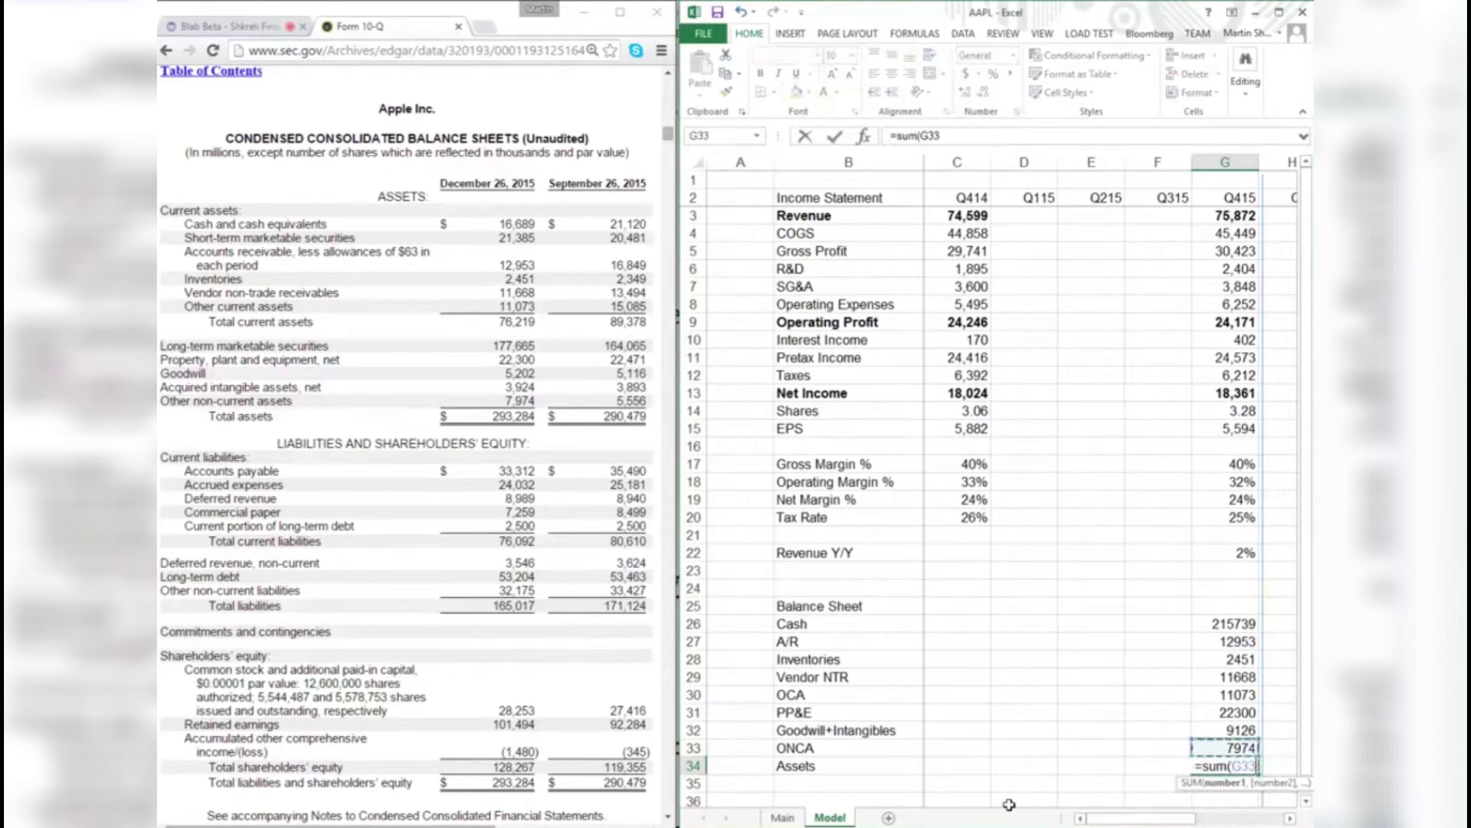
key("ctrl+Return")
key("Up")
key("Down")
- Total the Q415 assets in G34 with =SUM(G26:G33)
type("=sum(")
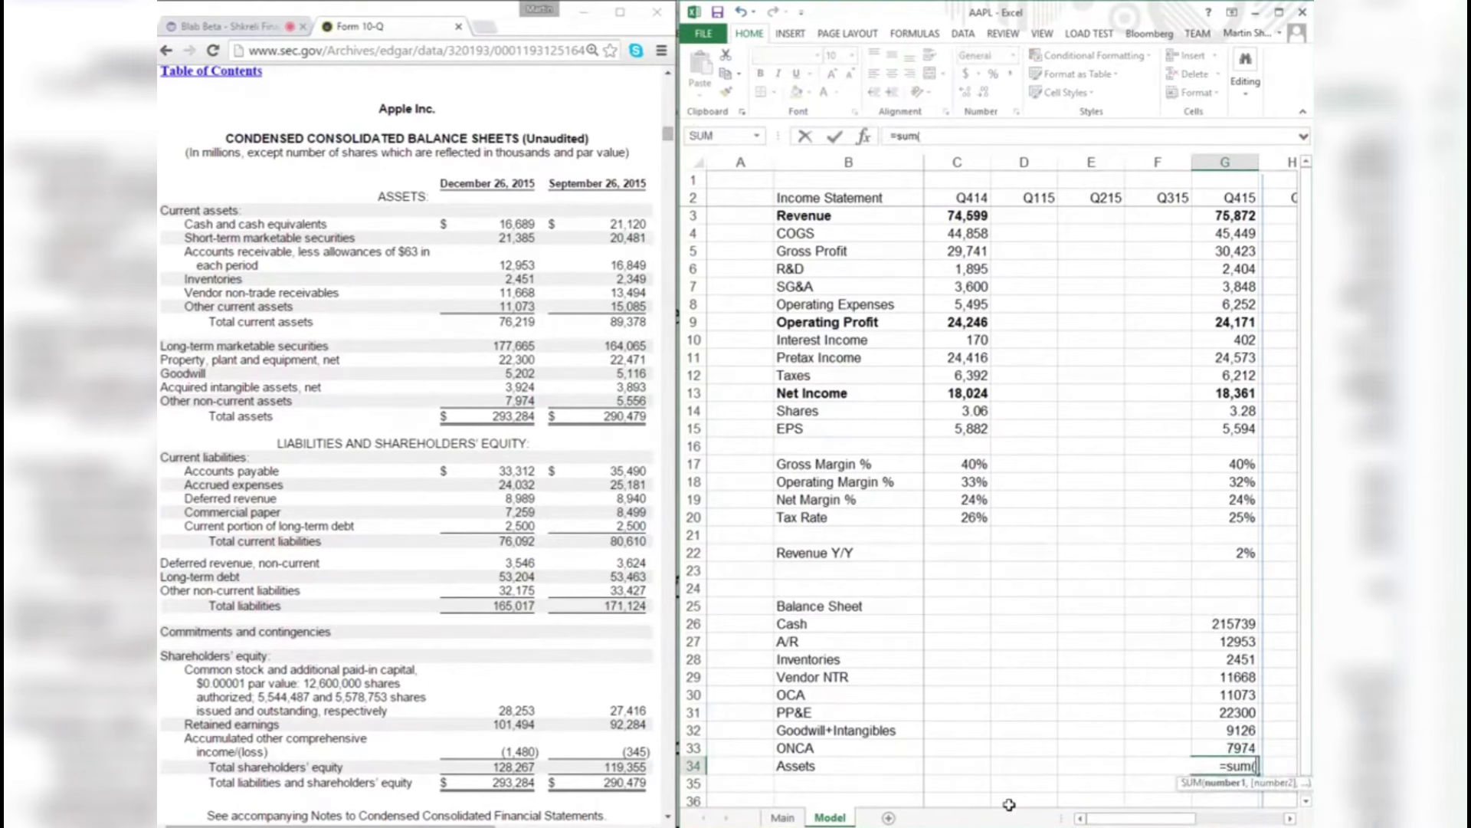
key("Up")
key("ctrl+shift+Up")
key("ctrl+Return")
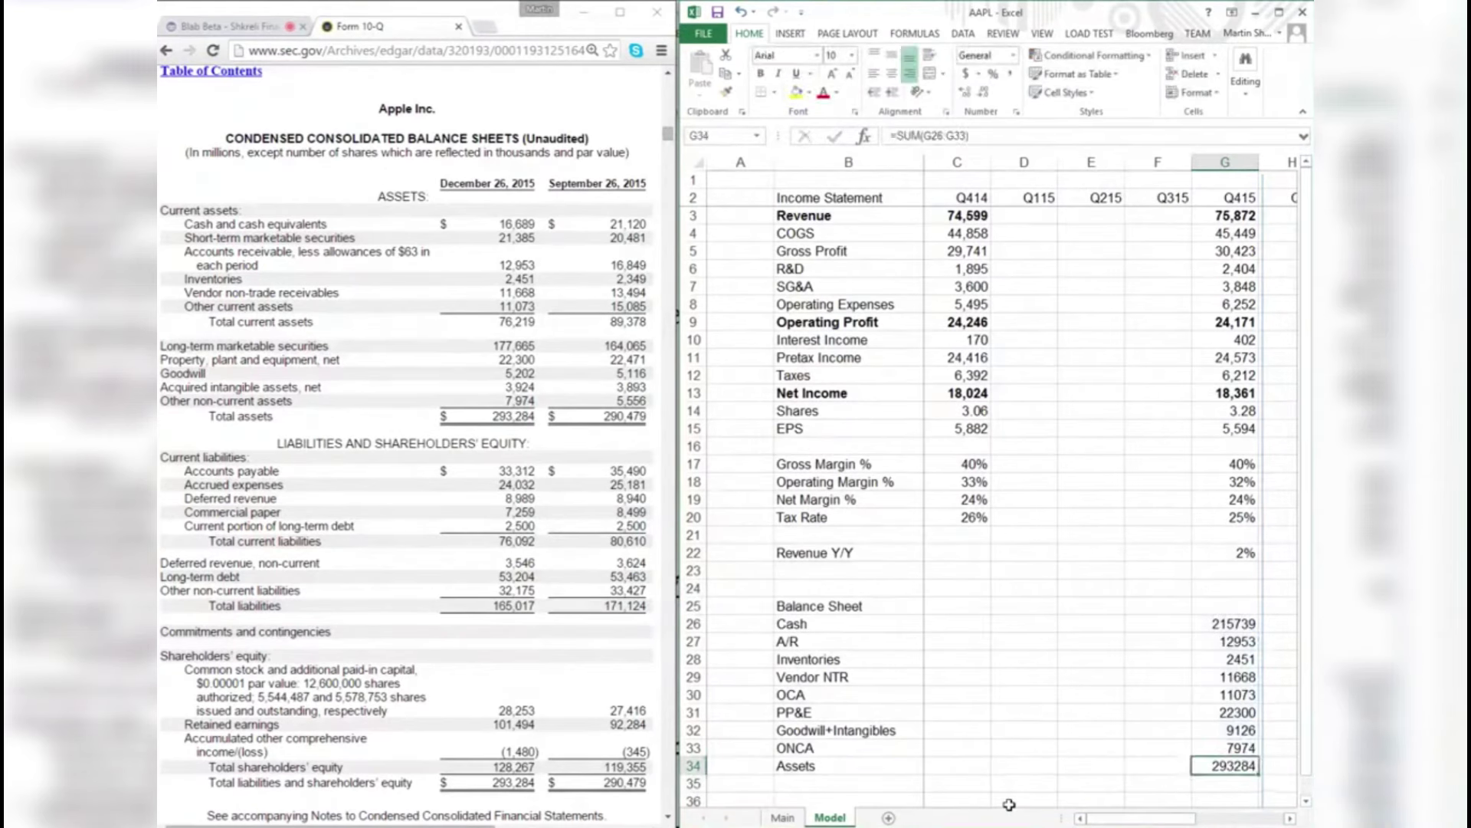
- Format rows 26 to 34 as Number with 0 decimal places and a thousands separator
key("shift+space")
key("ctrl+shift+Up")
key("ctrl+1")
key("Down")
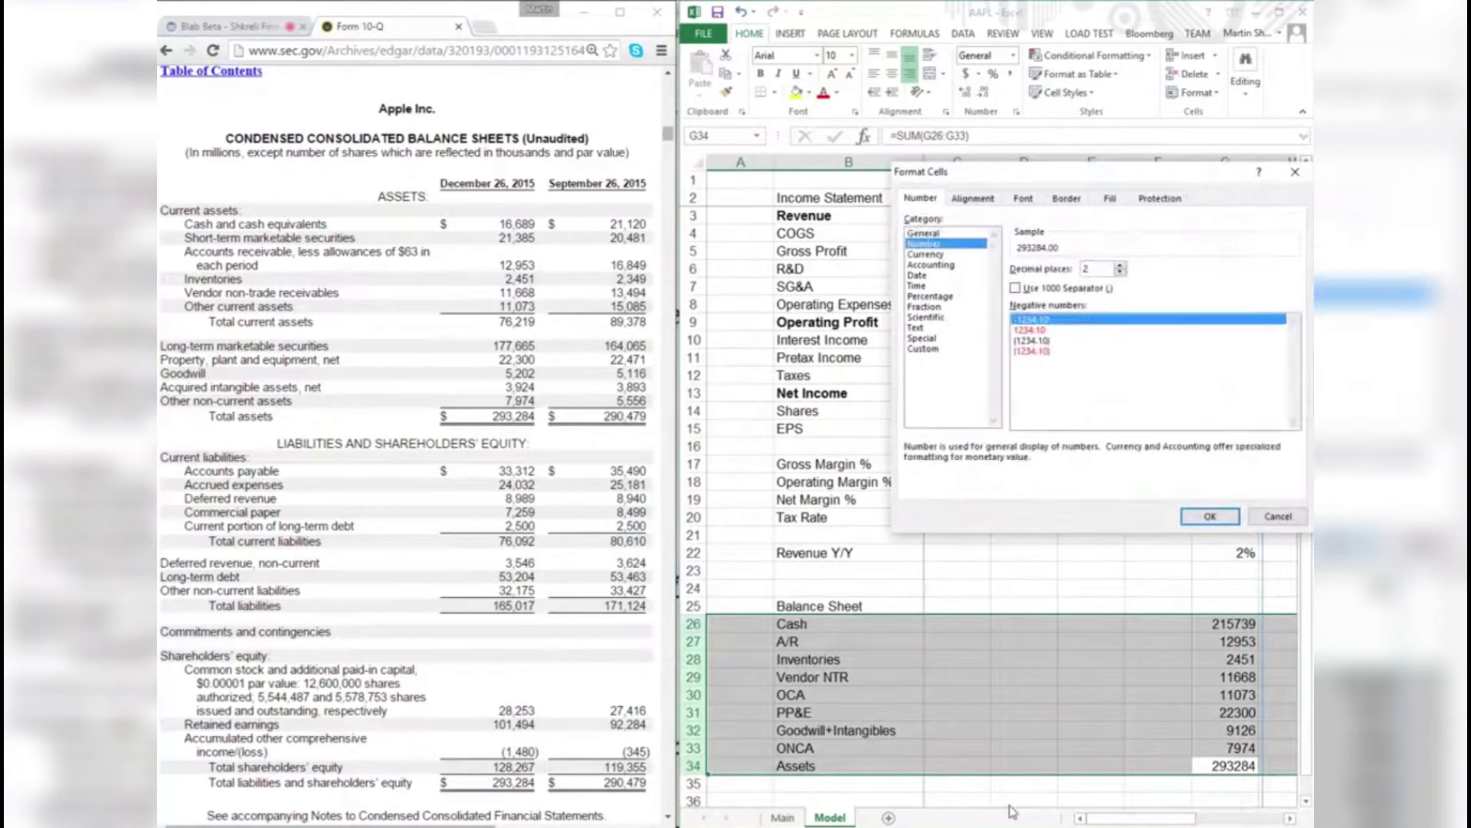
key("Tab")
type("0")
key("Tab")
key("space")
key("Return")
- Label rows 36 to 38 in column B as A/P, A/E and D/R, leaving row 35 blank below Assets
scroll(1214, 683, "down", 5)
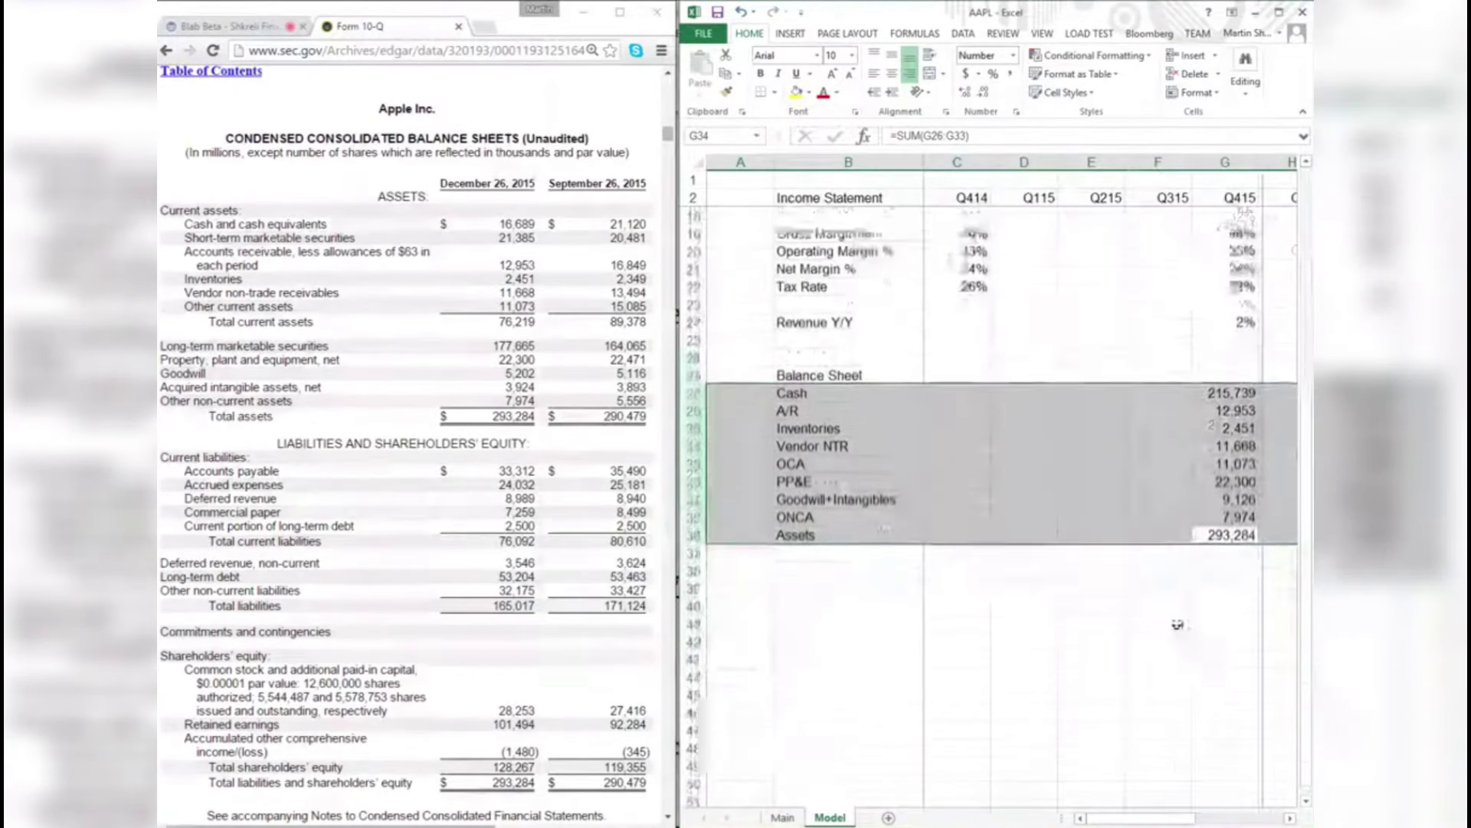
key("Down")
key("Down")
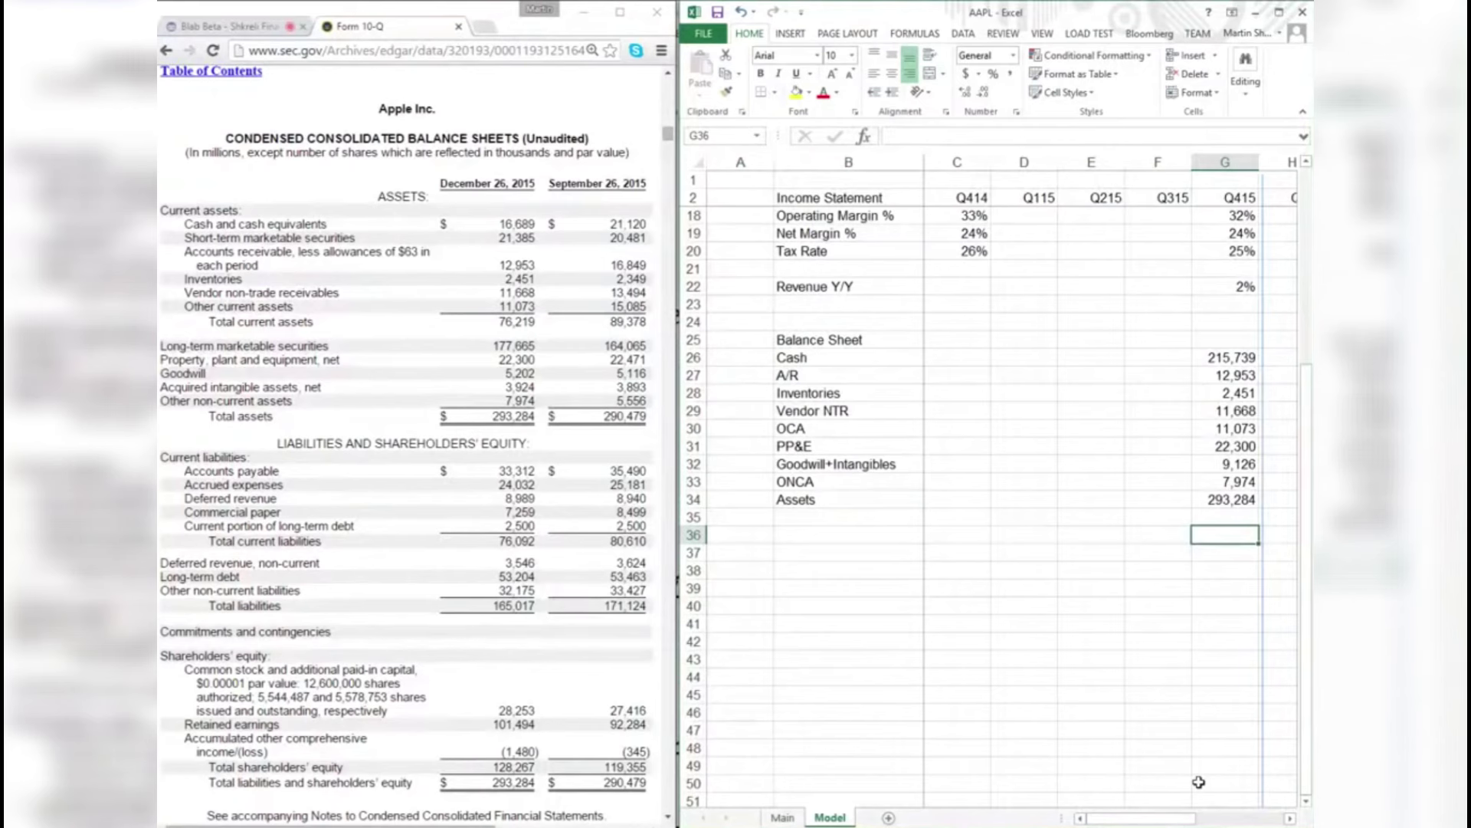
key("Left")
key("Left")
key("Left")
key("Left")
key("Left")
type("A/P")
key("Return")
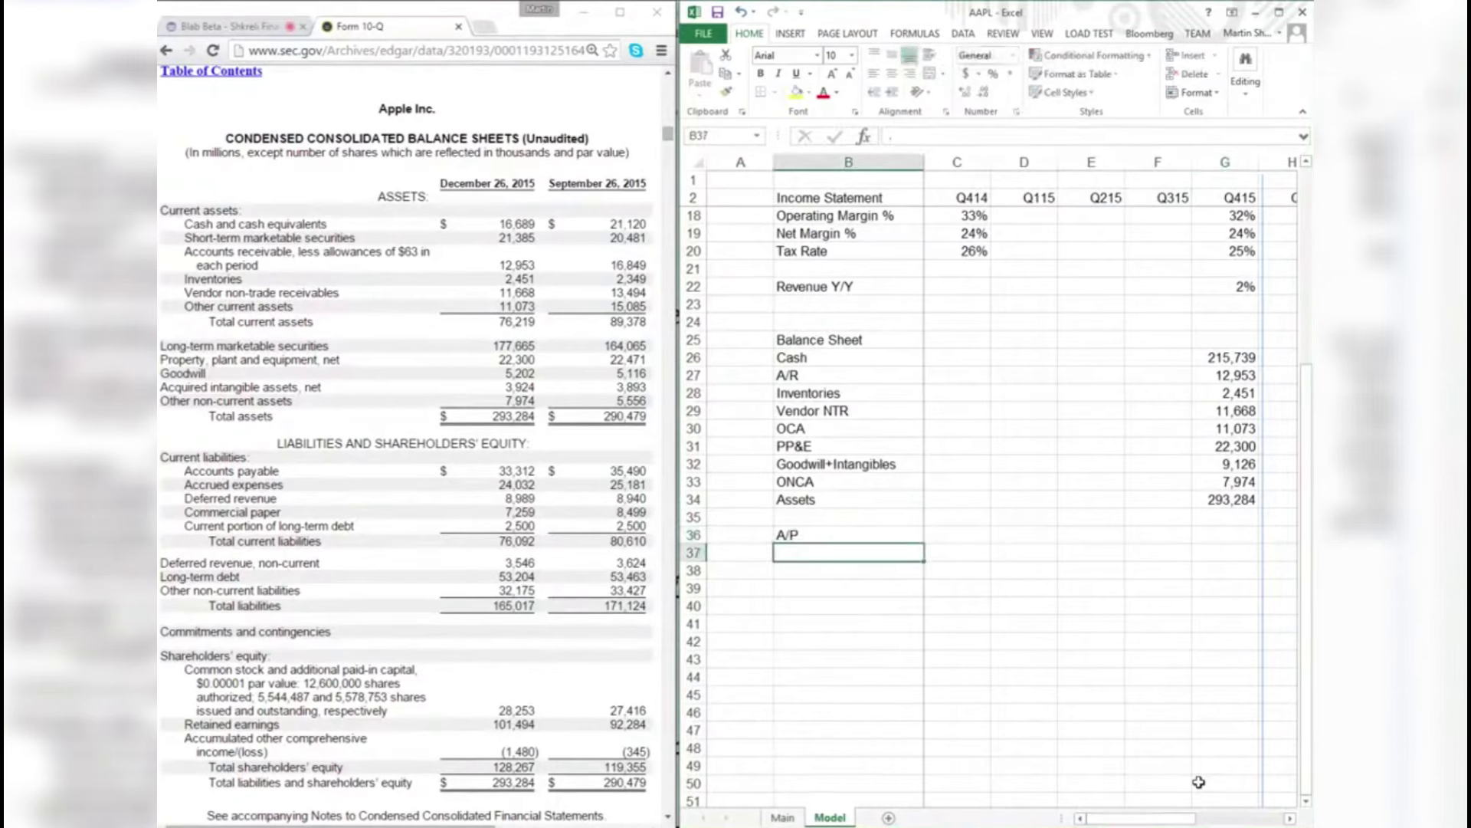
type("A/E")
key("Return")
type("D/R")
key("Return")
- Label rows 39 to 41 in column B as Debt, ONCL and Liabilities
type("Deb")
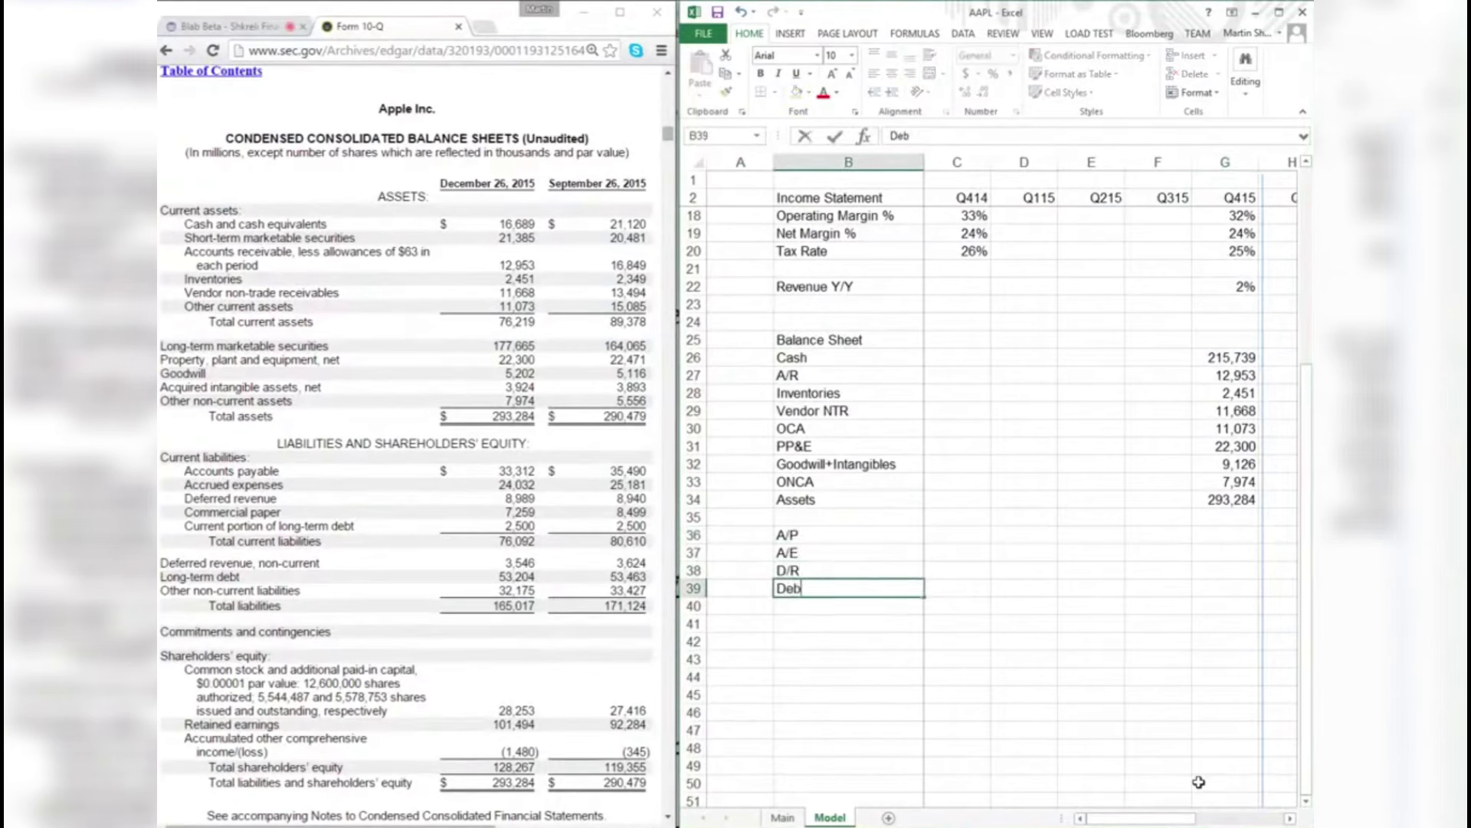
type("t")
key("Return")
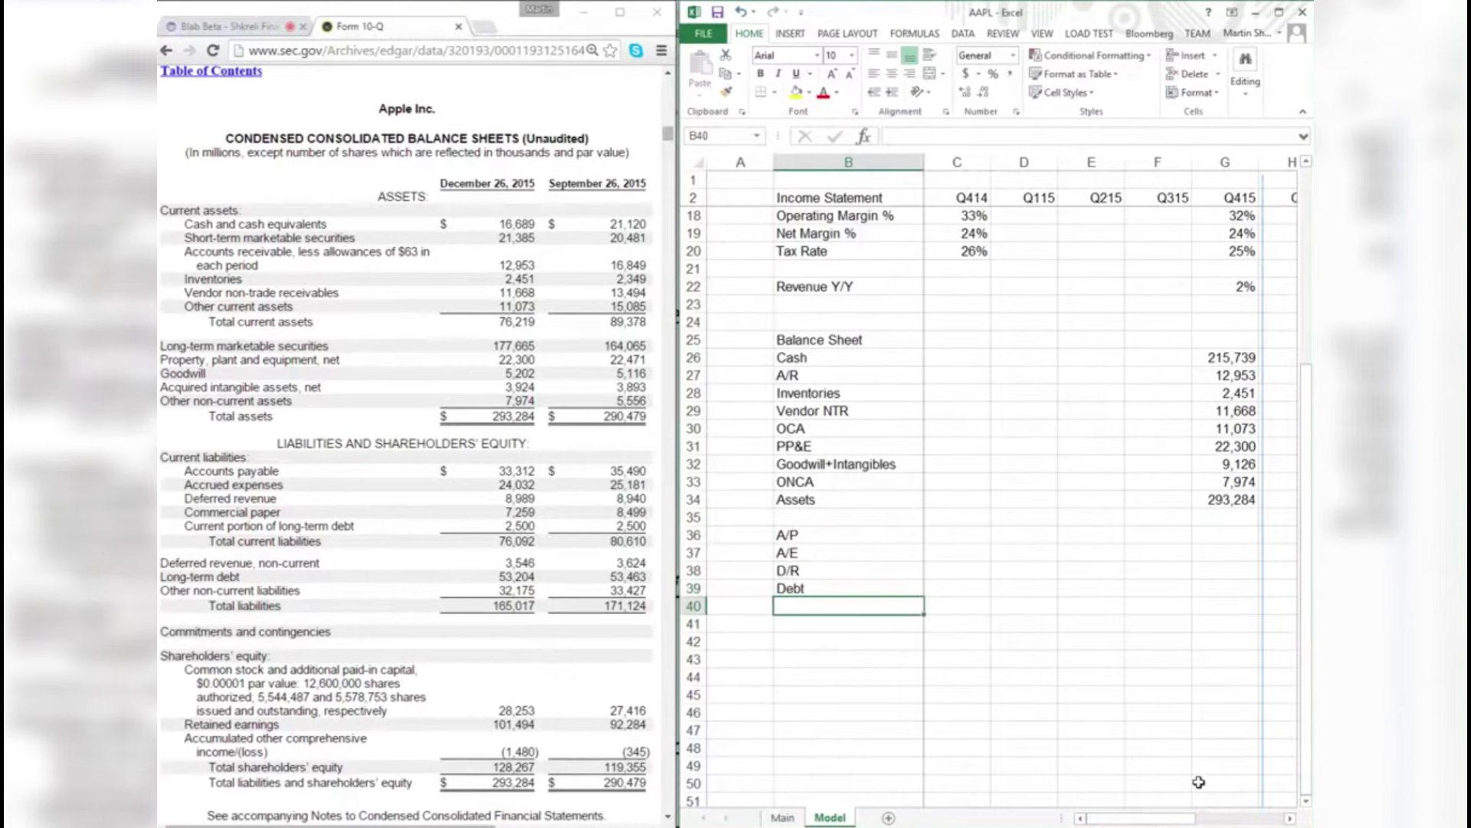
type("ONCL")
key("Return")
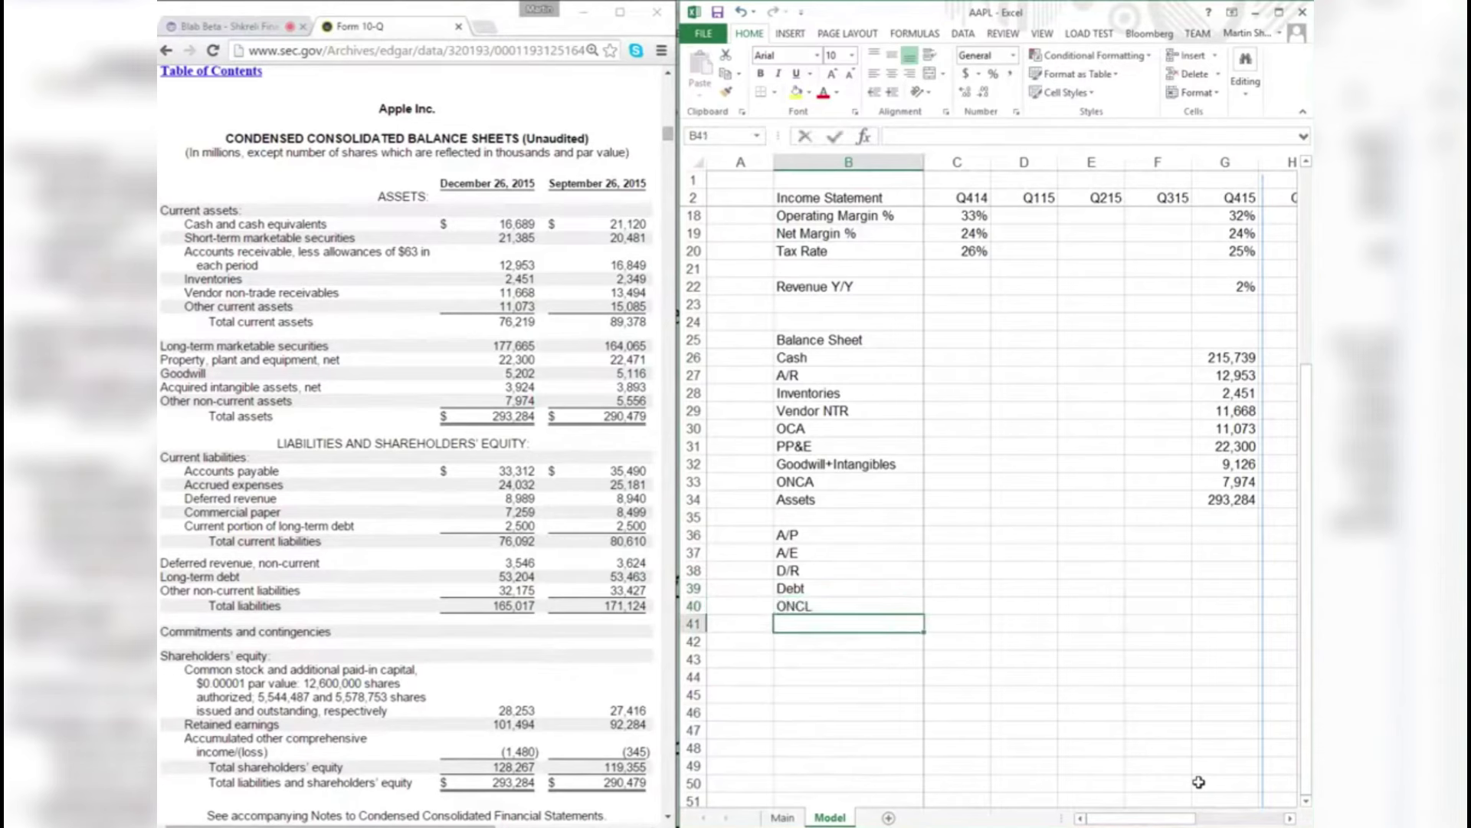
type("Liabilities")
key("Return")
- Add the equity labels S/E in B42 and L+S/E in B43
type("S/E")
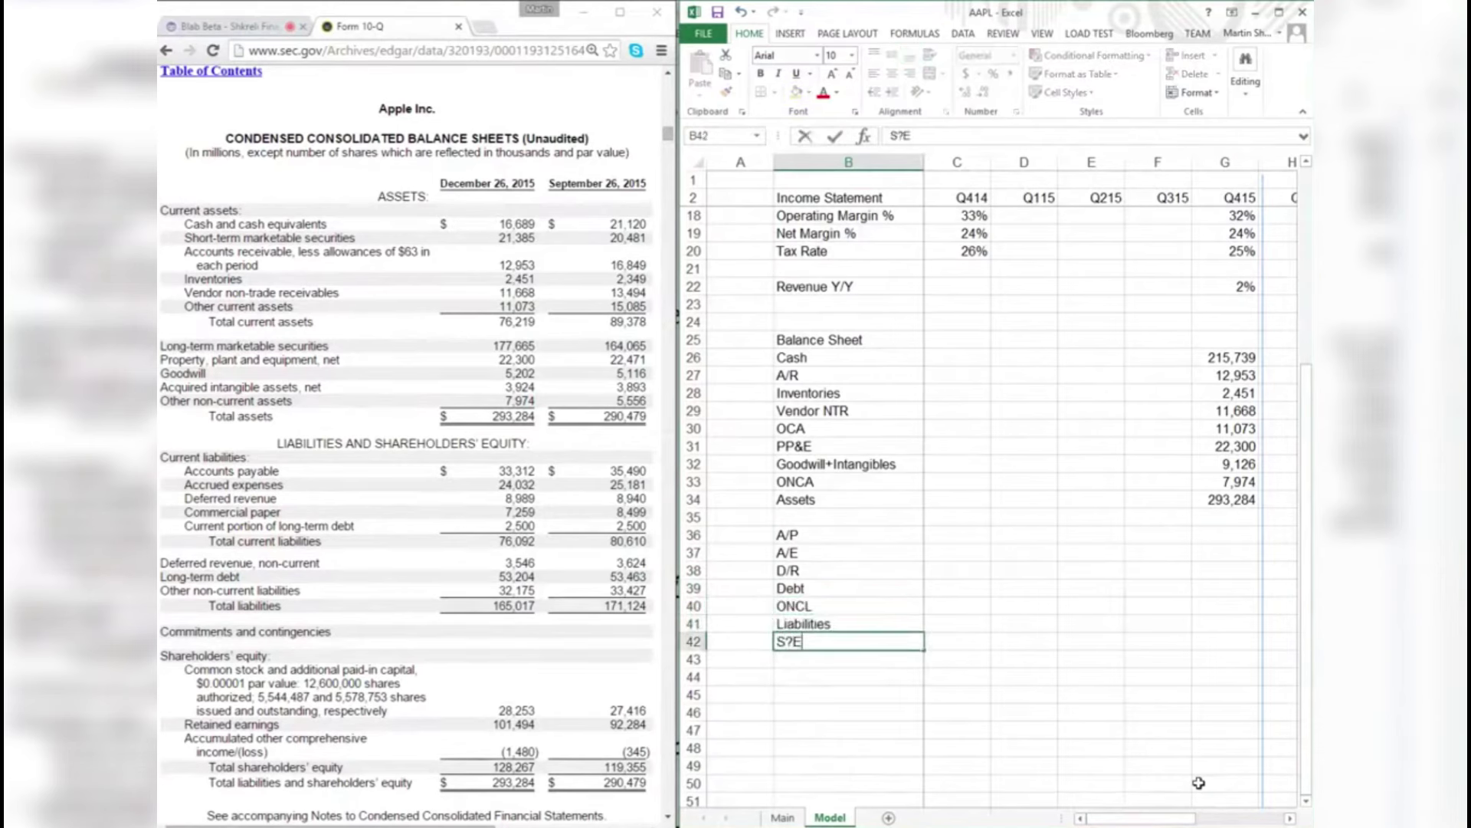
key("Return")
key("Up")
key("F2")
key("Return")
type("L+")
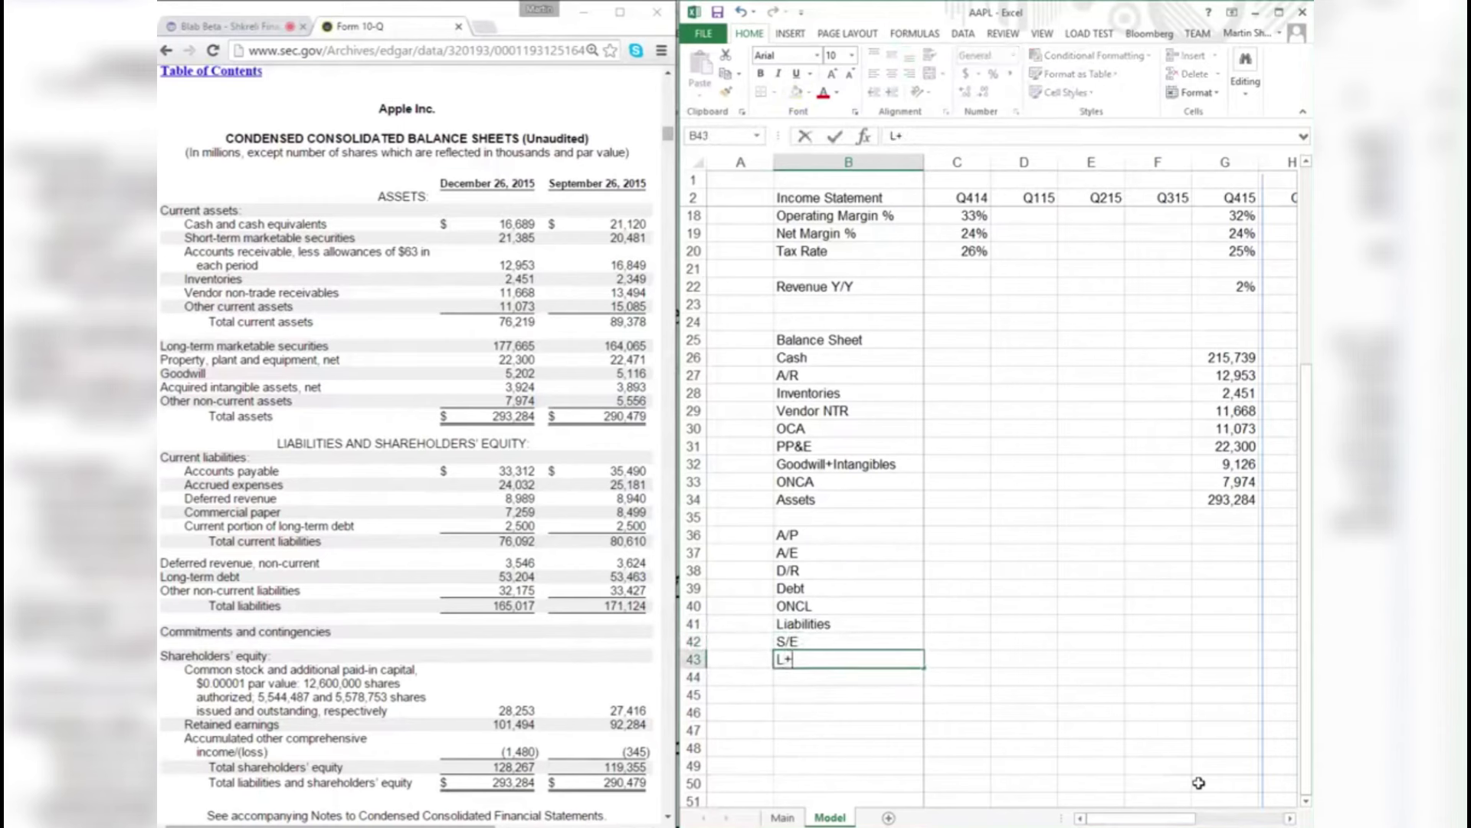
type("S/")
key("BackSpace")
type("S/E")
key("Return")
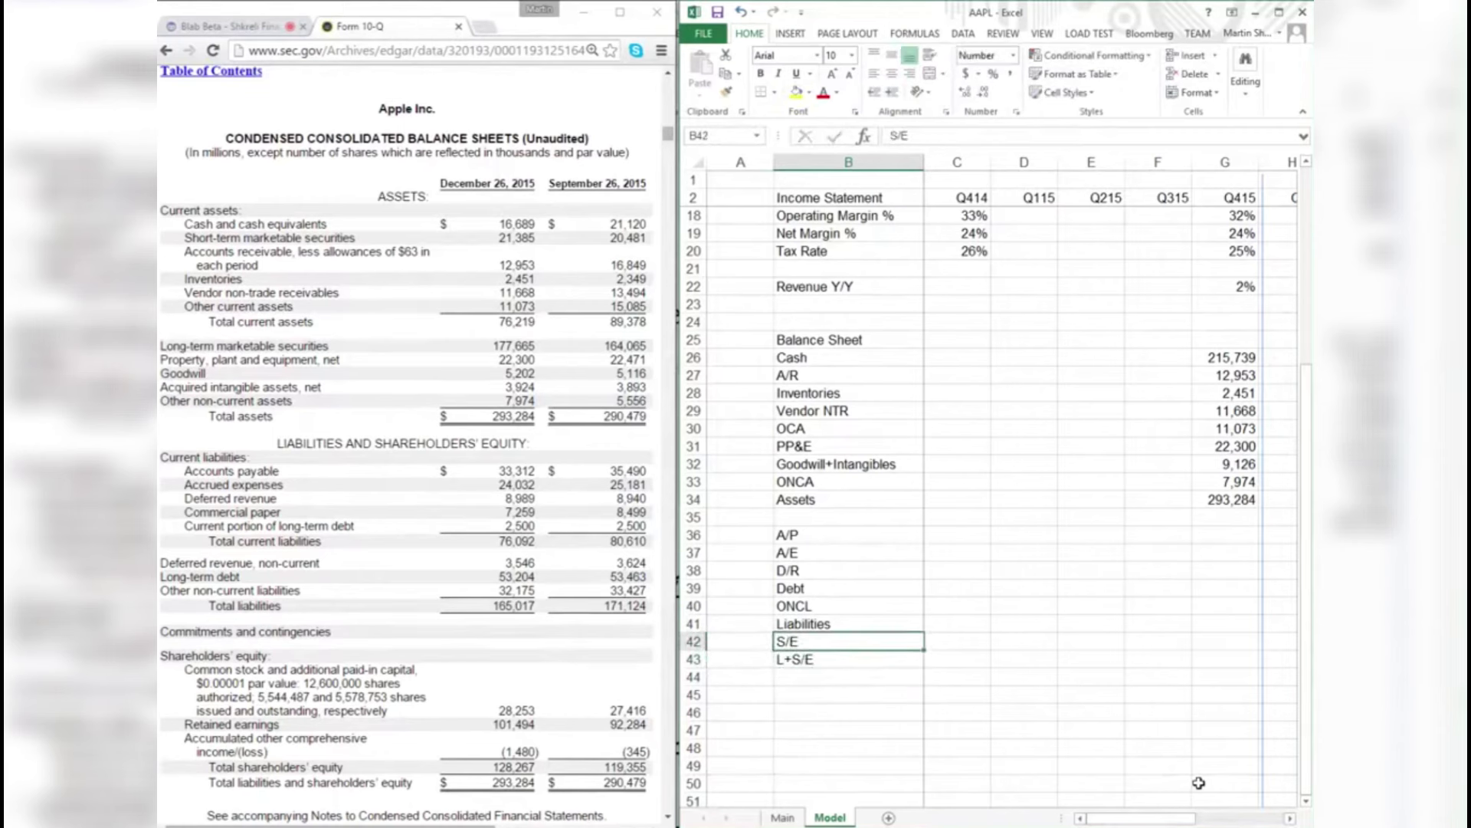
- Enter the Q415 accounts payable of 33312 in G36 and accrued expenses of 24032 in G37
key("ctrl+Up")
key("ctrl+Up")
key("Up")
key("Right")
key("Right")
key("Right")
key("Down")
key("Right")
key("Right")
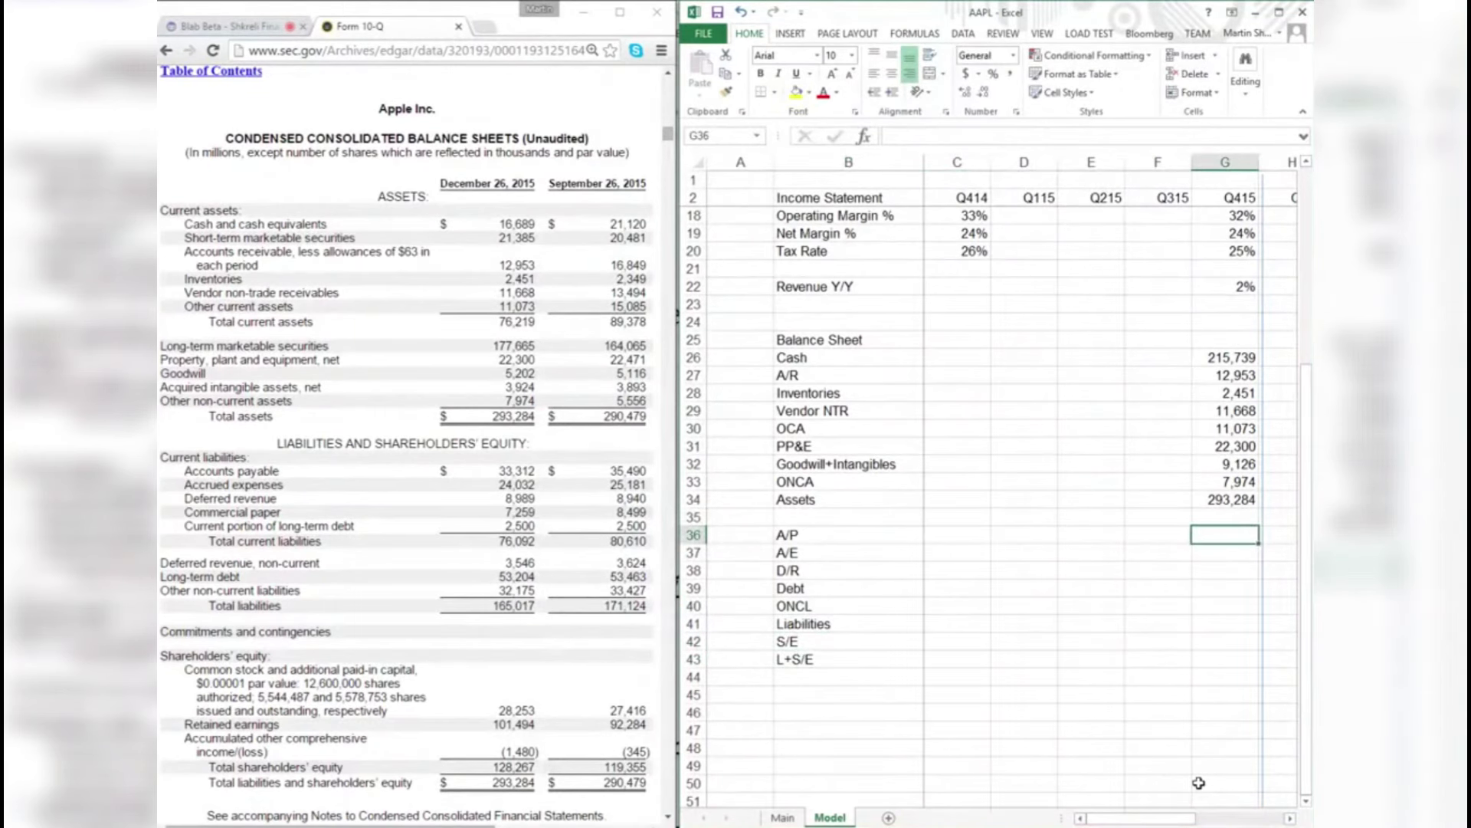
type("33")
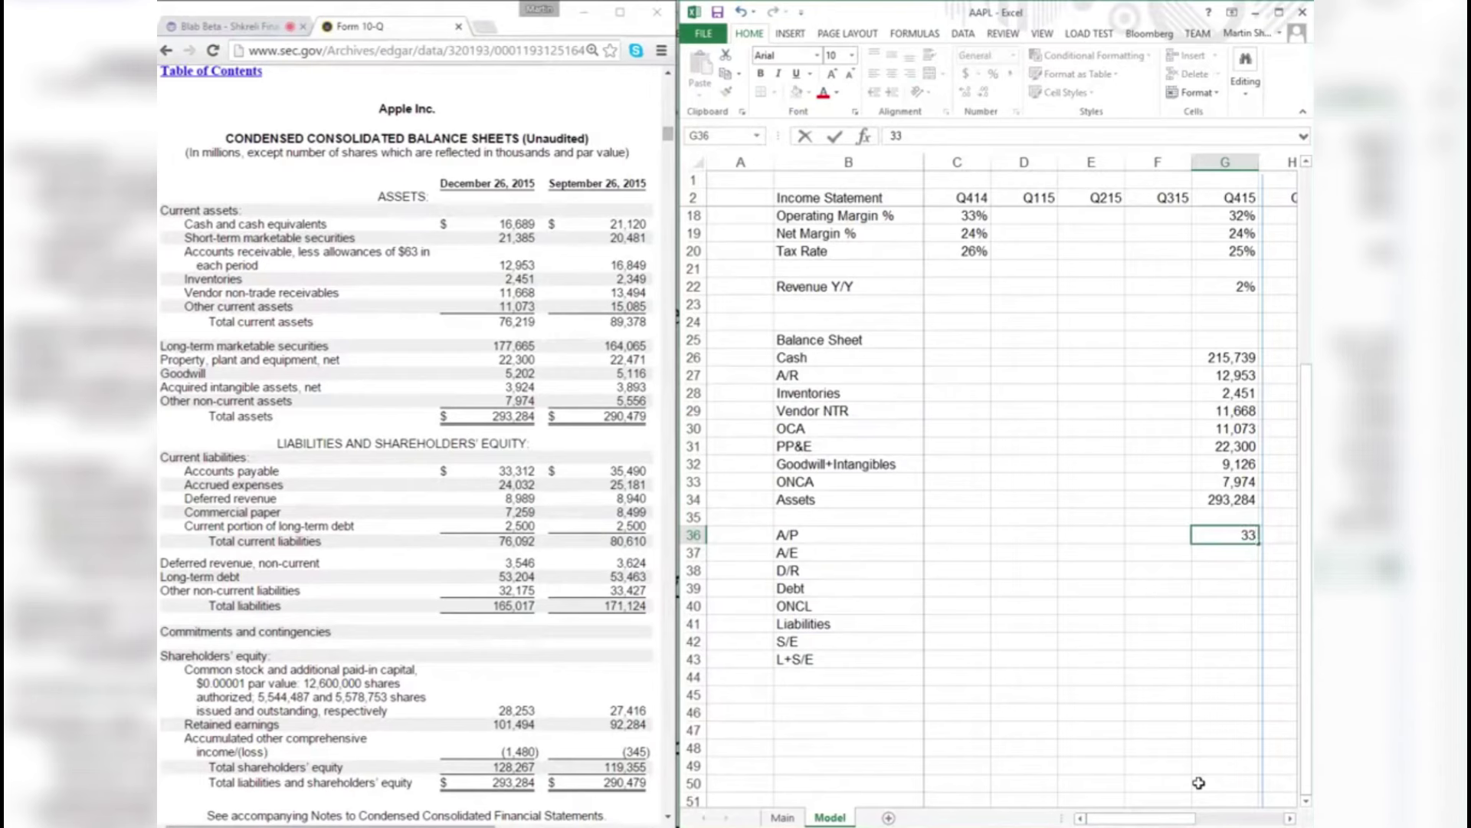
type("312")
key("Return")
type("24032")
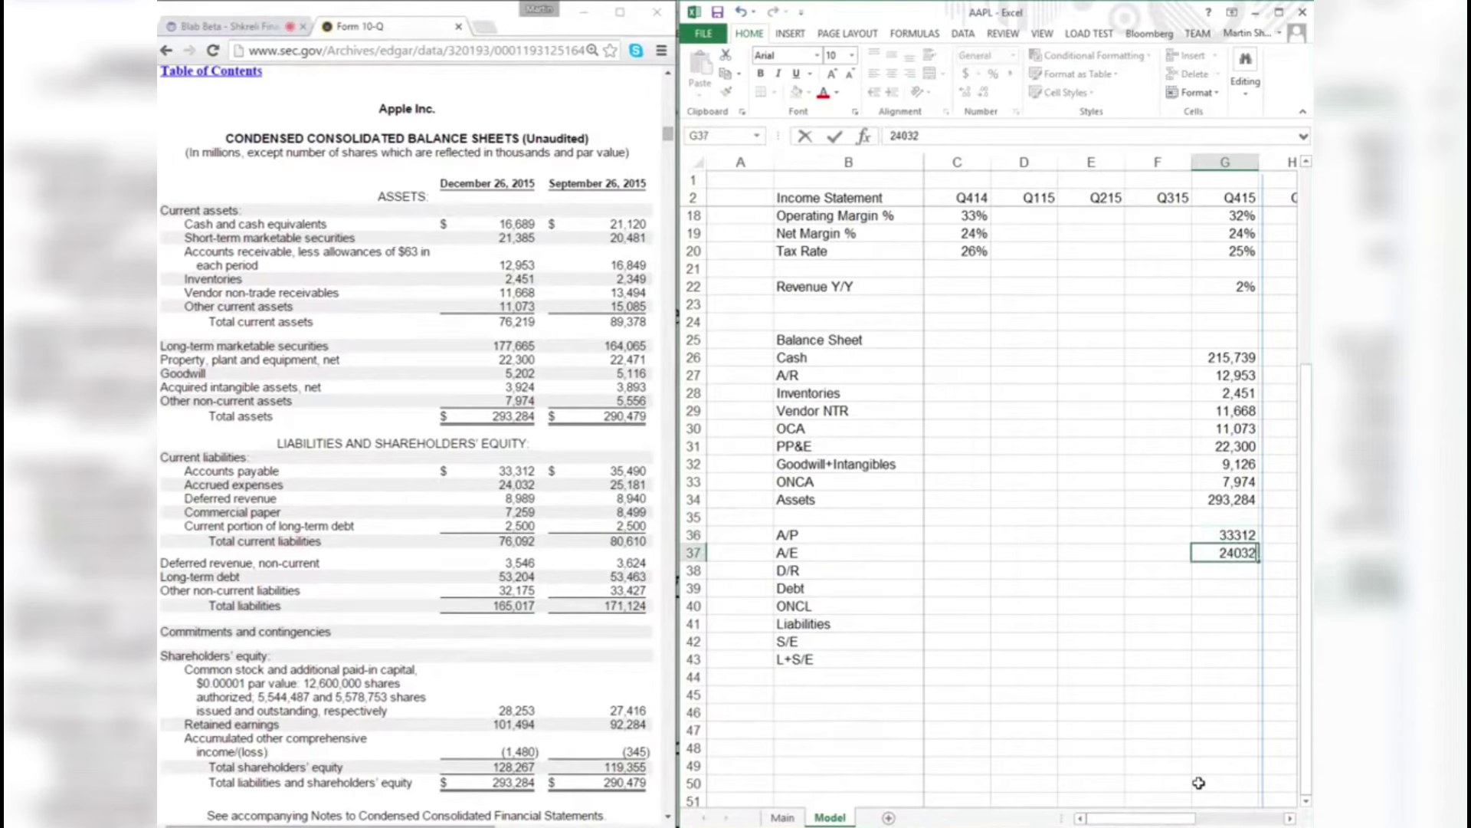
key("Return")
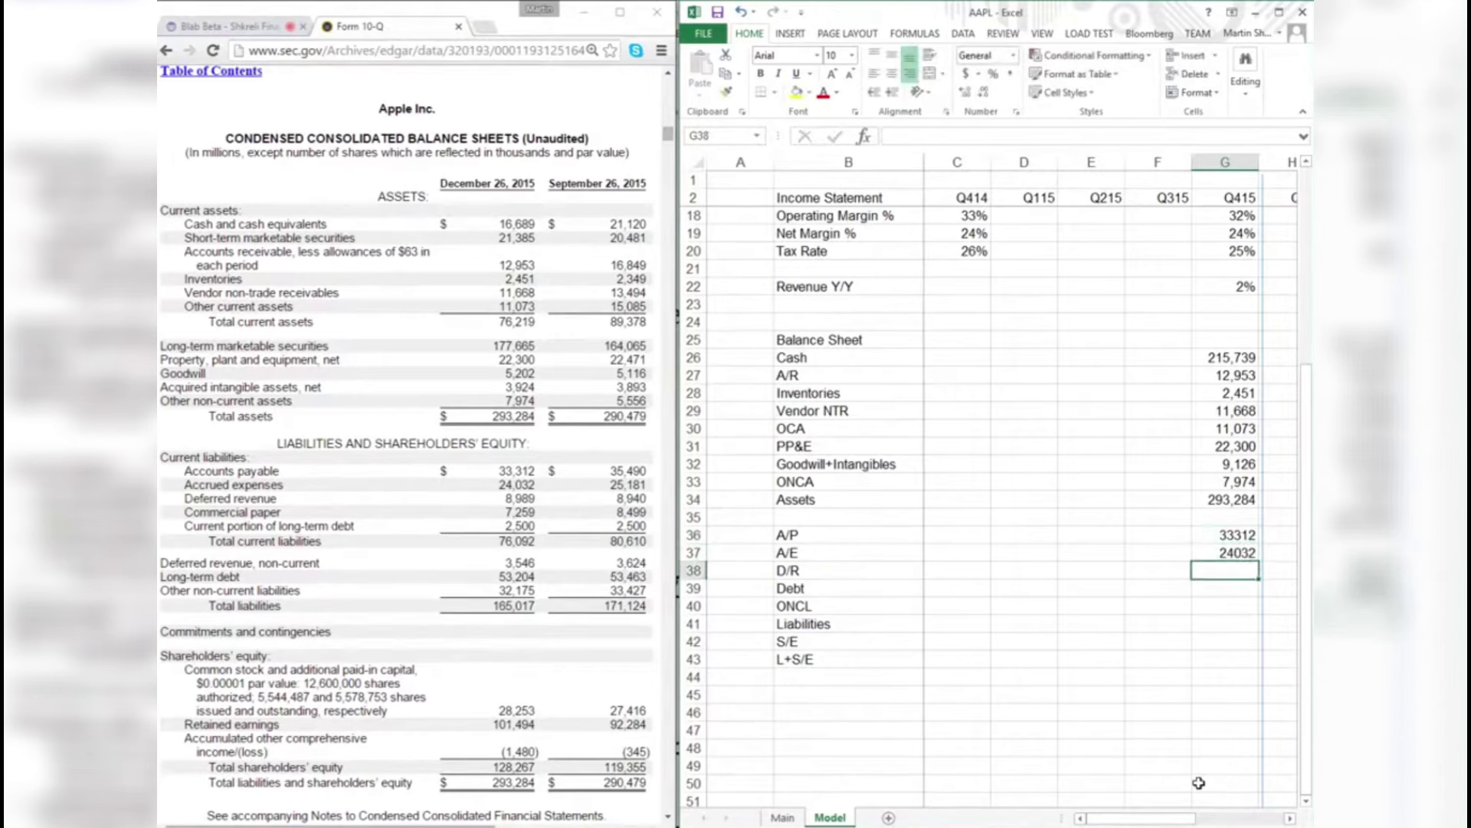
- Sum the Q415 current and non-current deferred revenue in G38 as +8989+3546
type("+8989+")
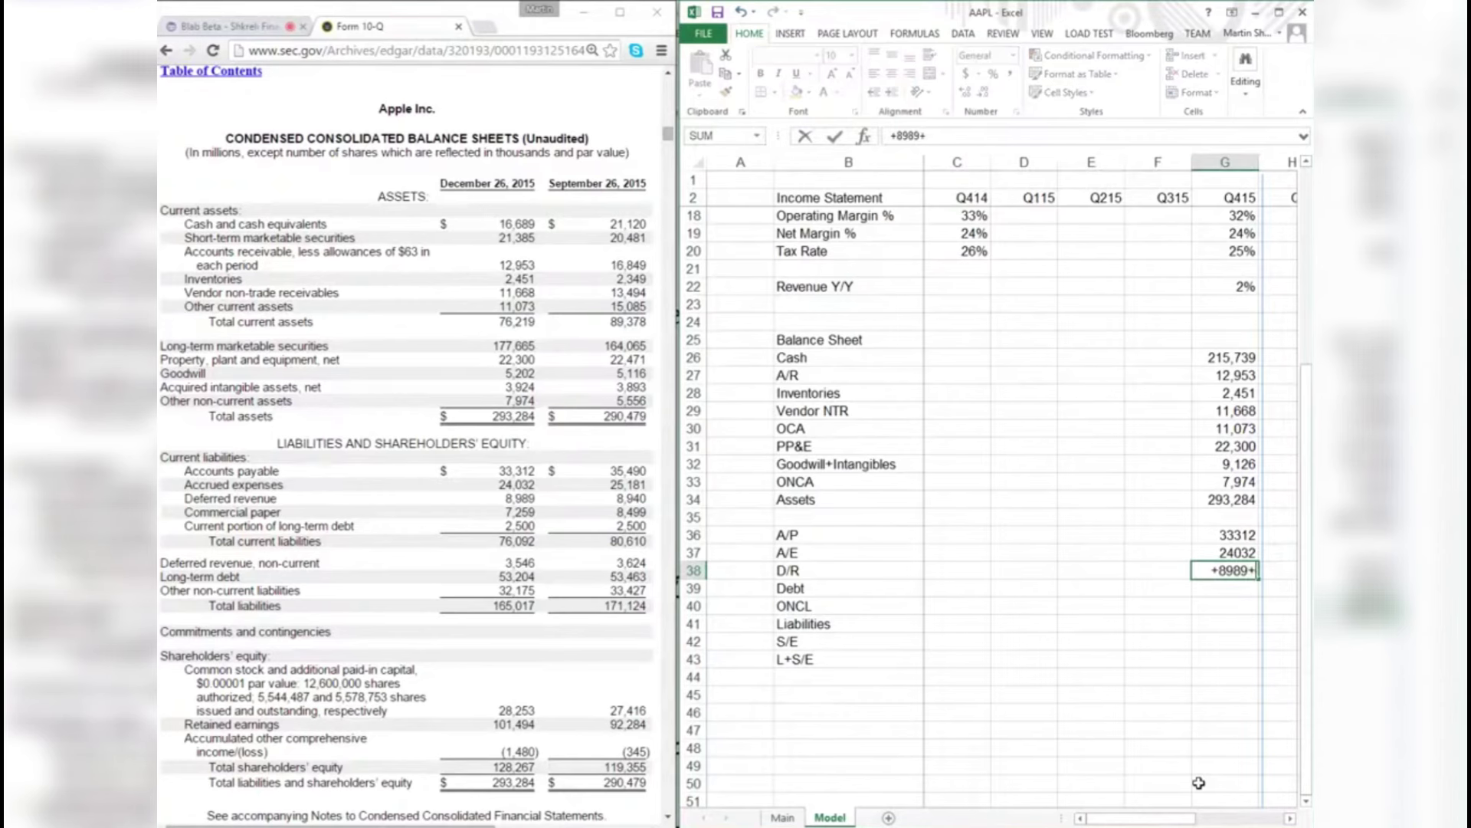
type("3546")
key("Return")
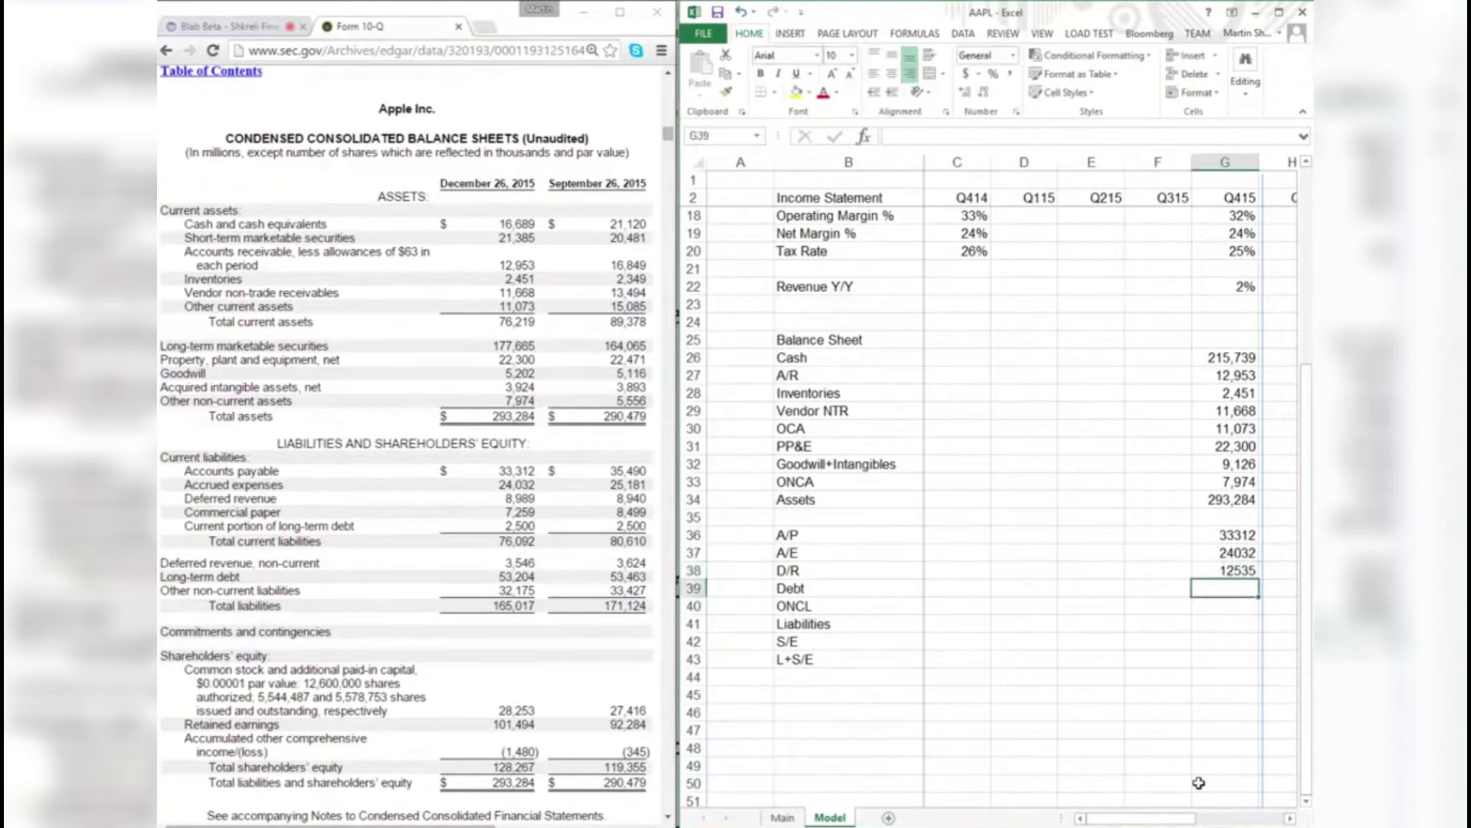
- Sum the Q415 debt in G39 as +7259+2500+53204 and enter other non-current liabilities of 32175 in G40
type("+")
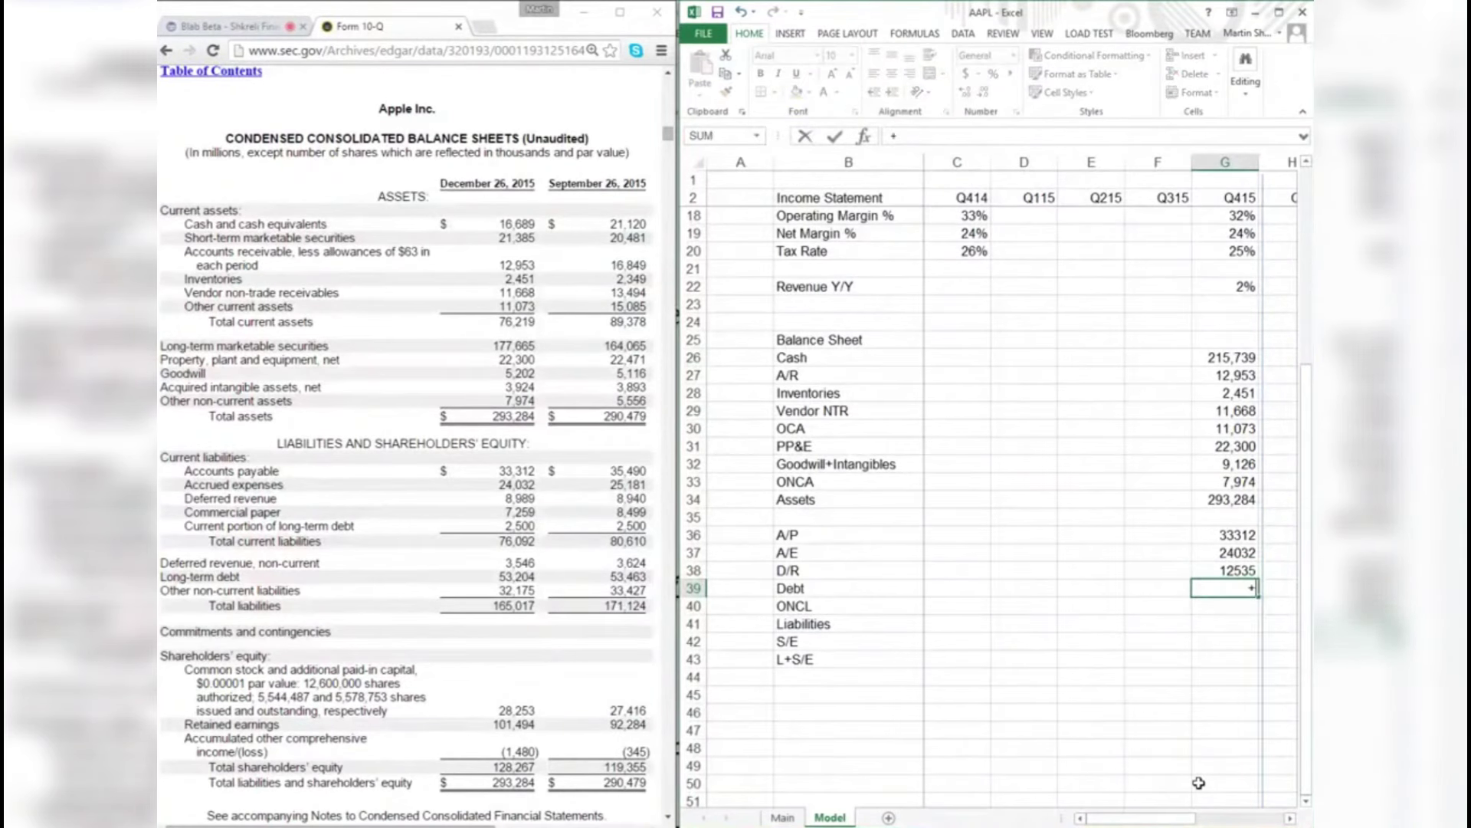
type("7259+")
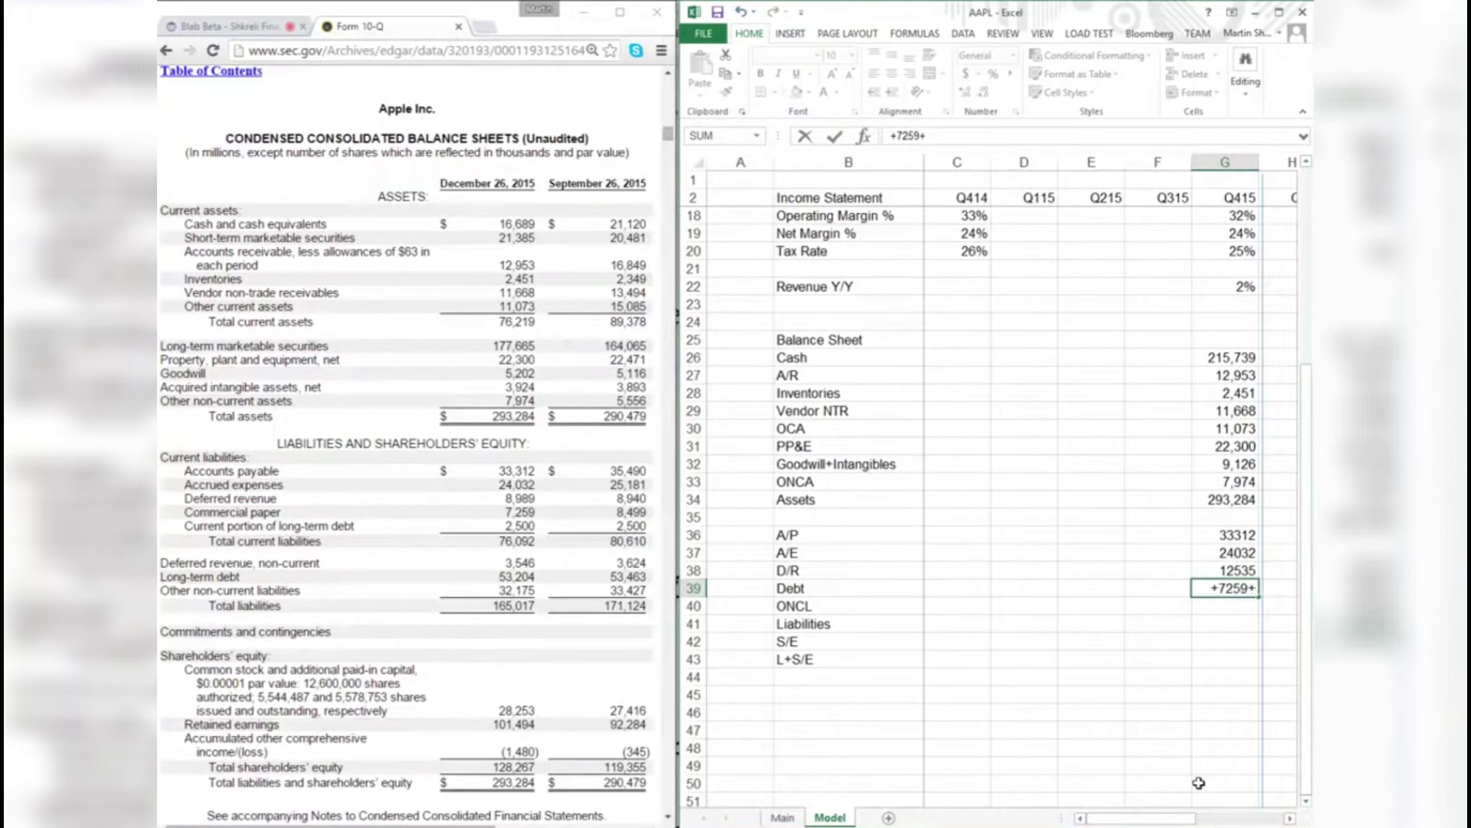
type("2500+")
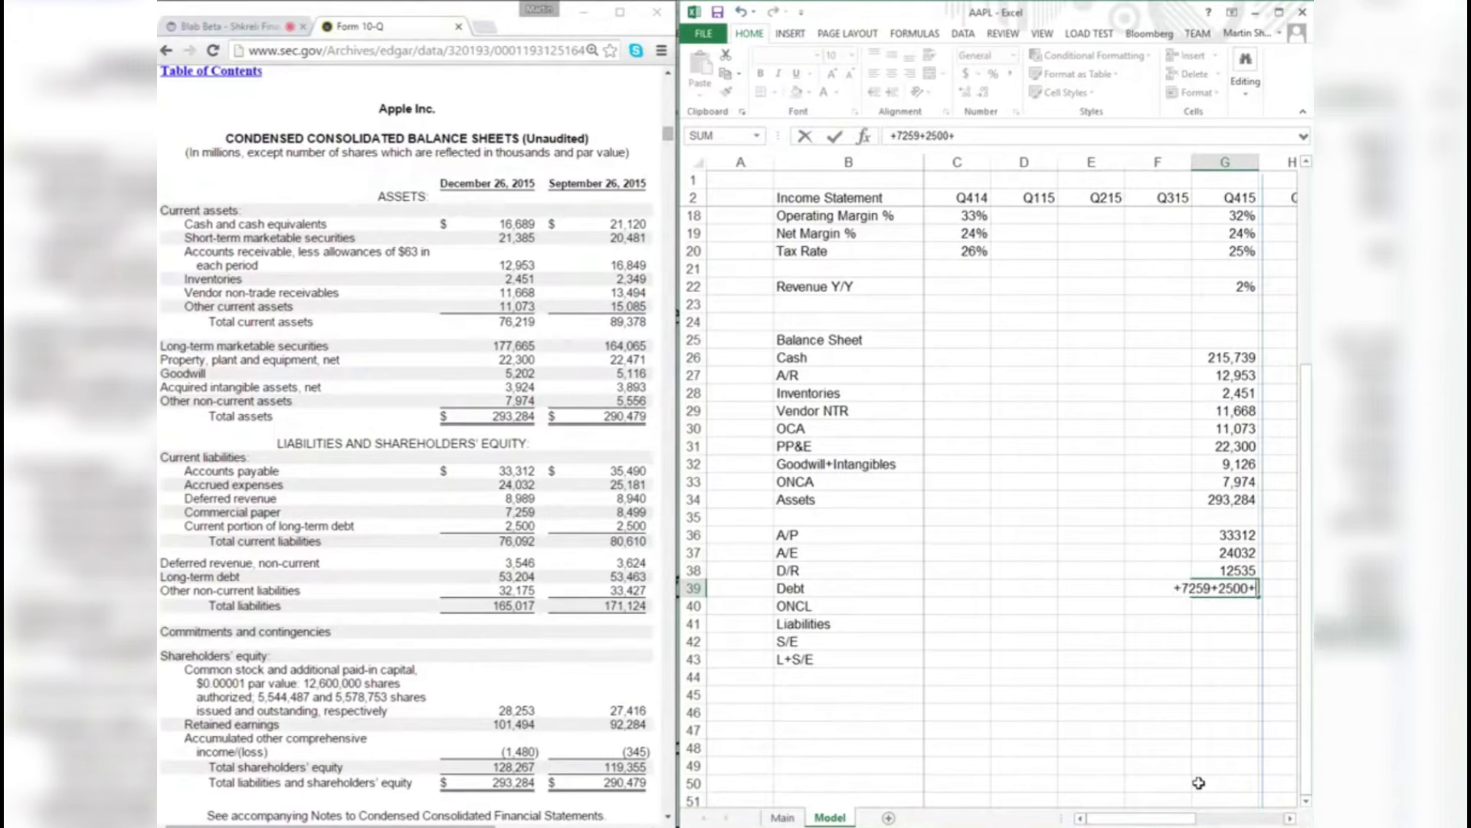
type("53204")
key("Return")
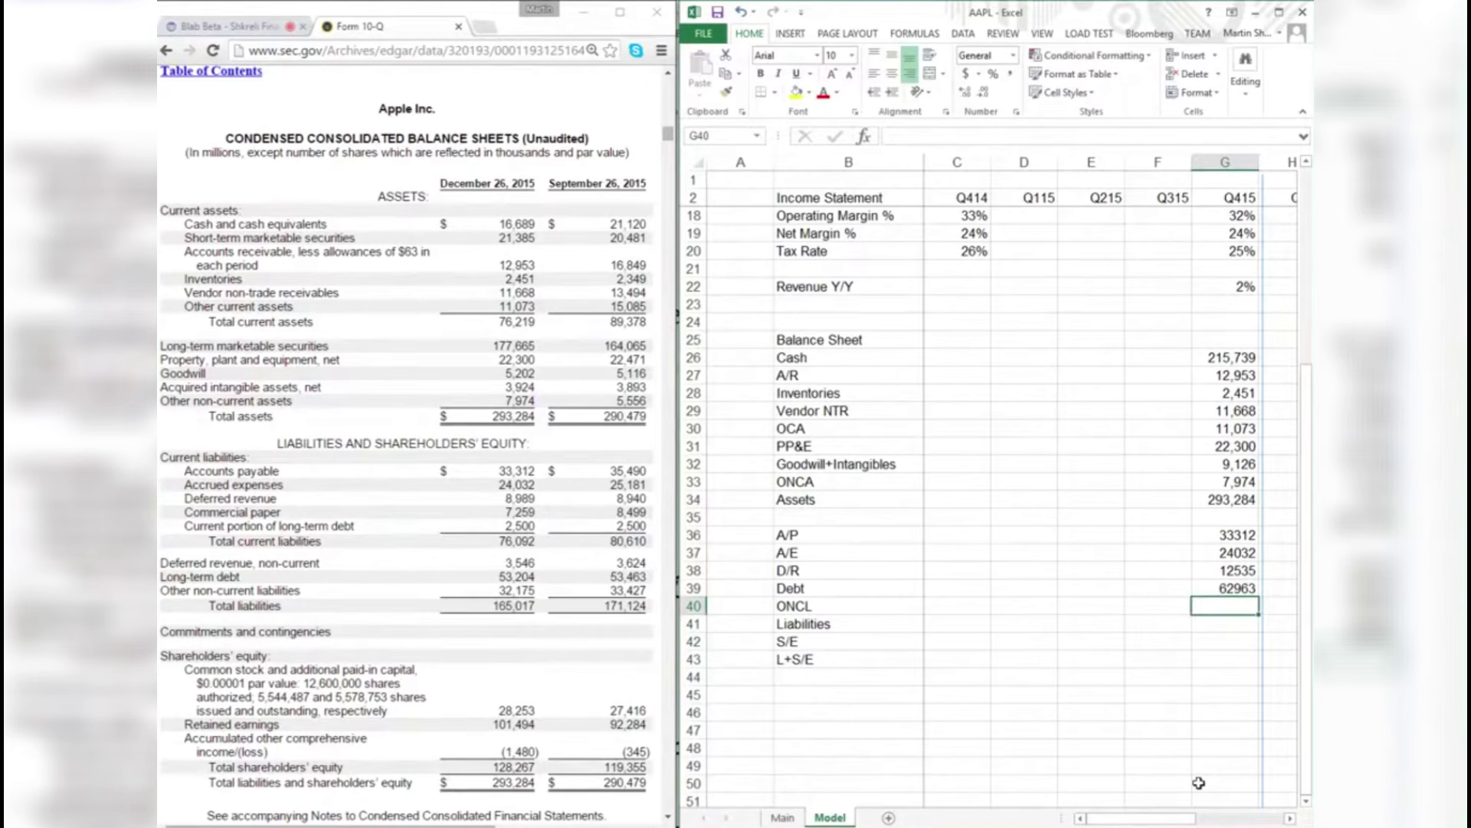
type("32175")
key("Return")
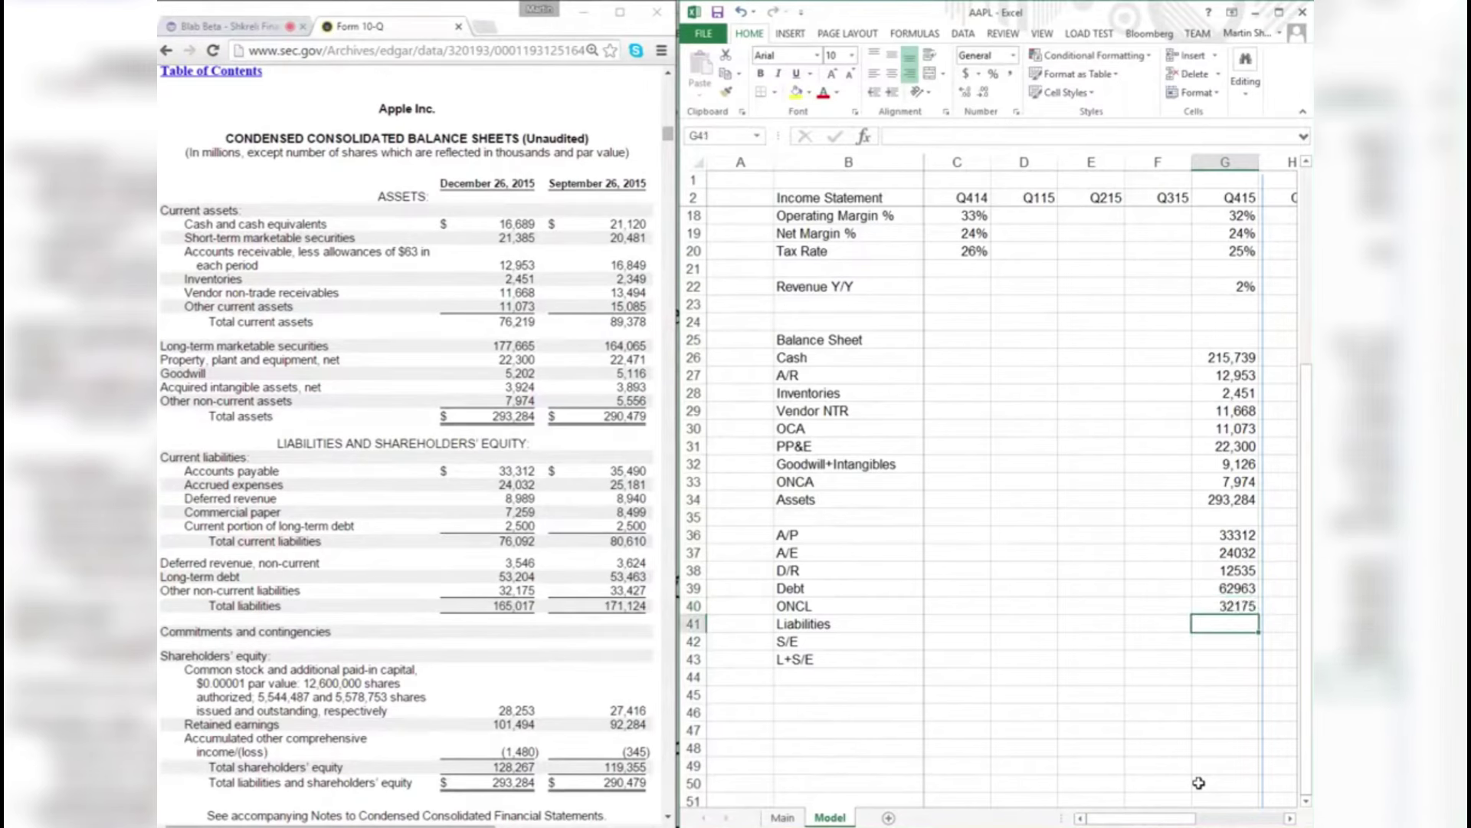
- Total the Q415 liabilities in G41 with a SUM over G36:G40
type("=sum(")
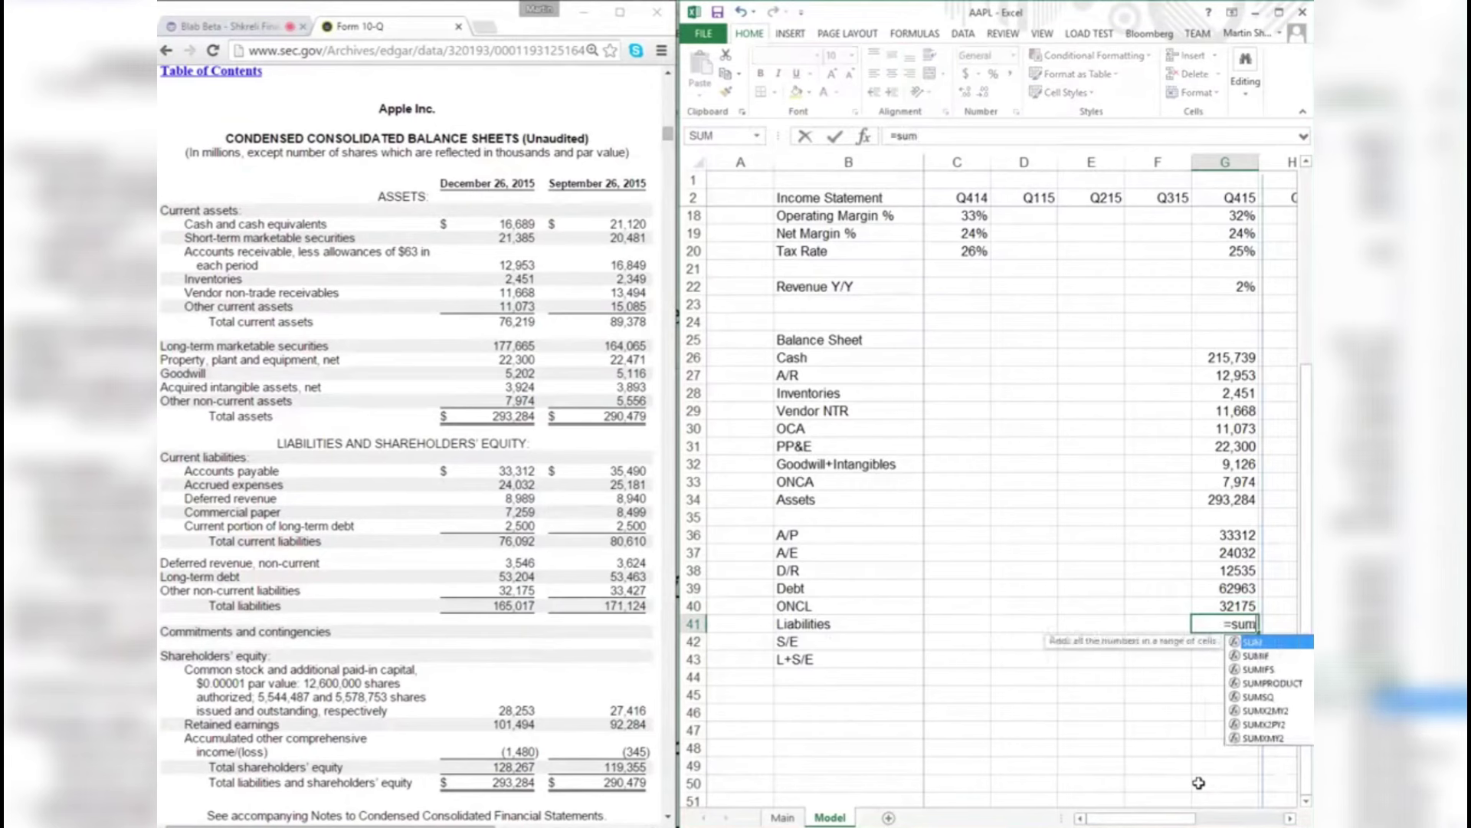
key("Up")
key("shift+Up")
key("shift+Up")
key("shift+Up")
key("shift+Up")
key("Return")
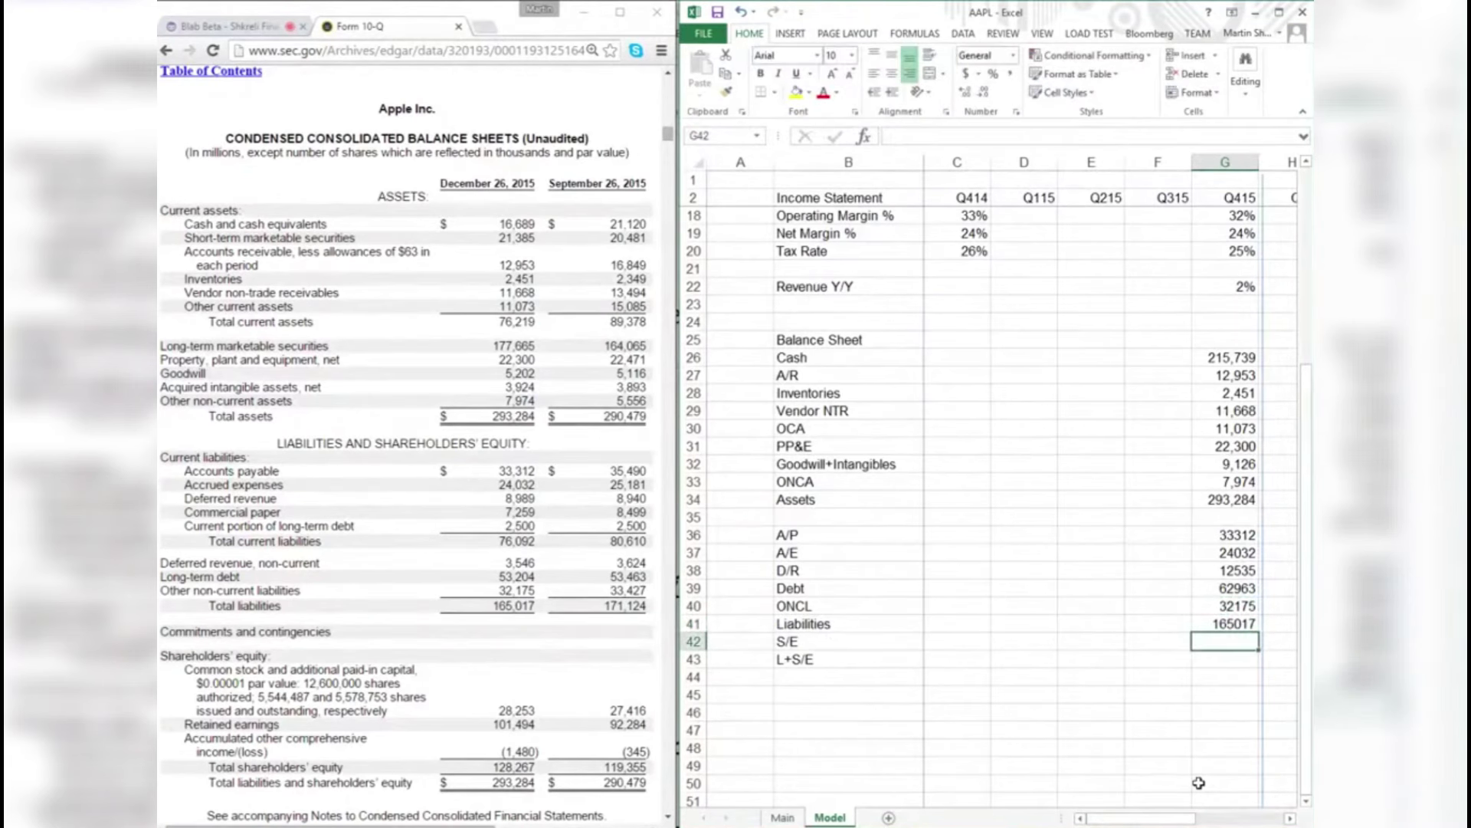
- Enter the Q415 shareholders' equity of 128267 in G42 and compute L+S/E in G43 as =G42+G41
type("128267")
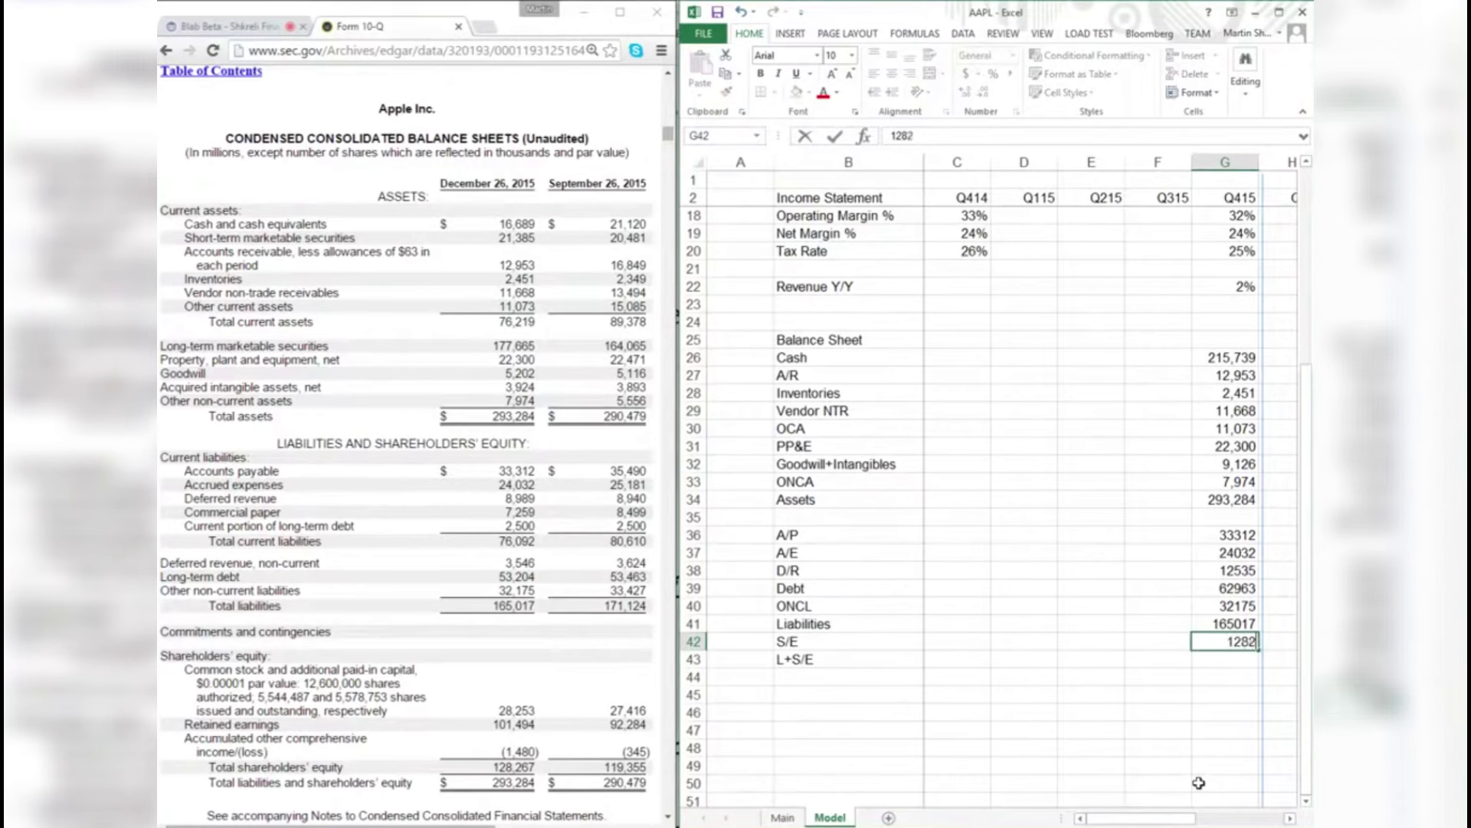
key("Return")
type("=")
key("Up")
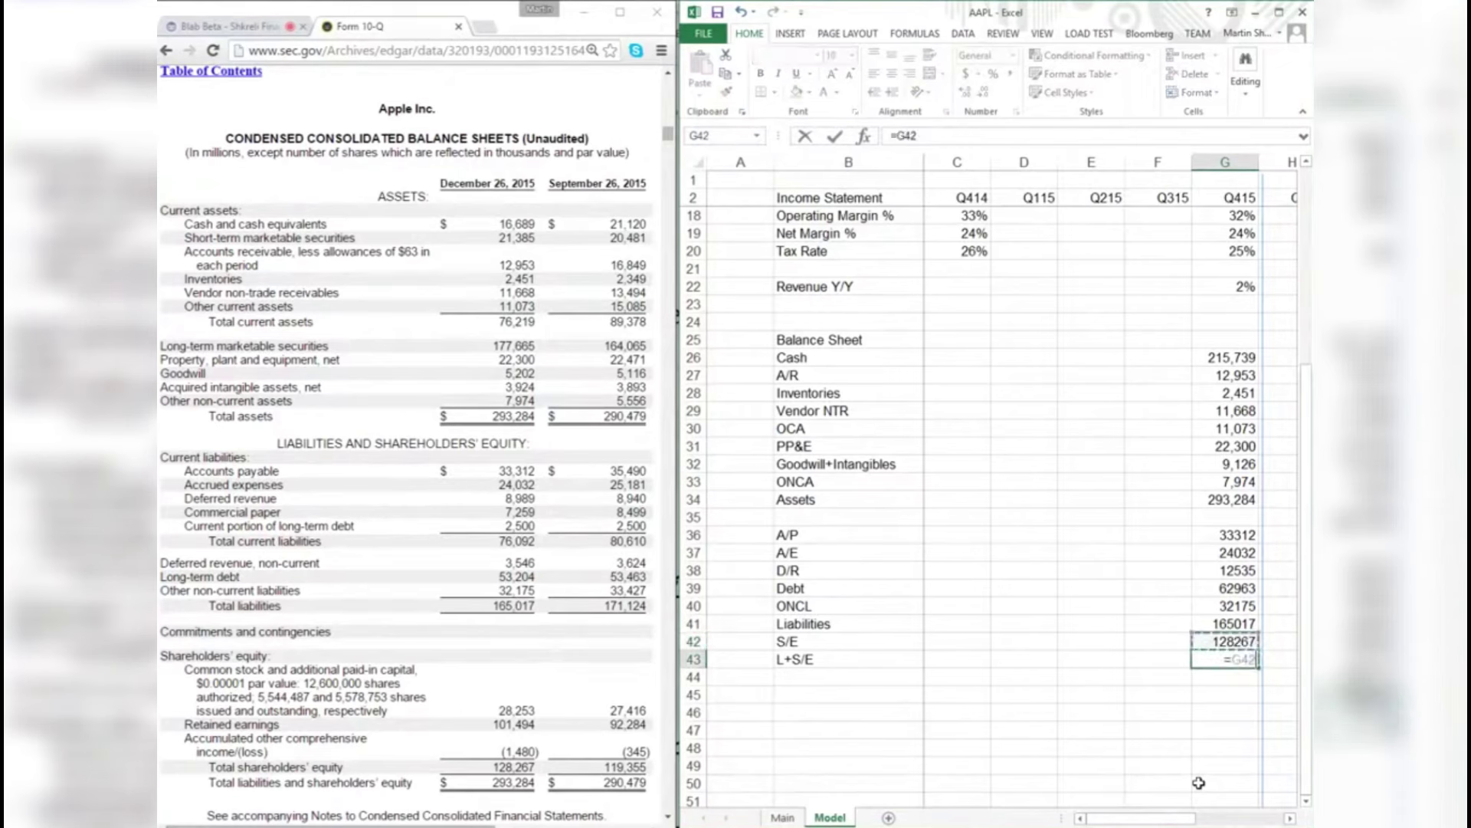
type("+")
key("Up")
key("Up")
key("ctrl+Return")
- Format rows 36 to 43 as Number with 0 decimal places and the 1000 separator
key("shift+Up")
key("shift+Up")
key("shift+Up")
key("shift+Up")
key("shift+Up")
key("shift+Up")
key("shift+Up")
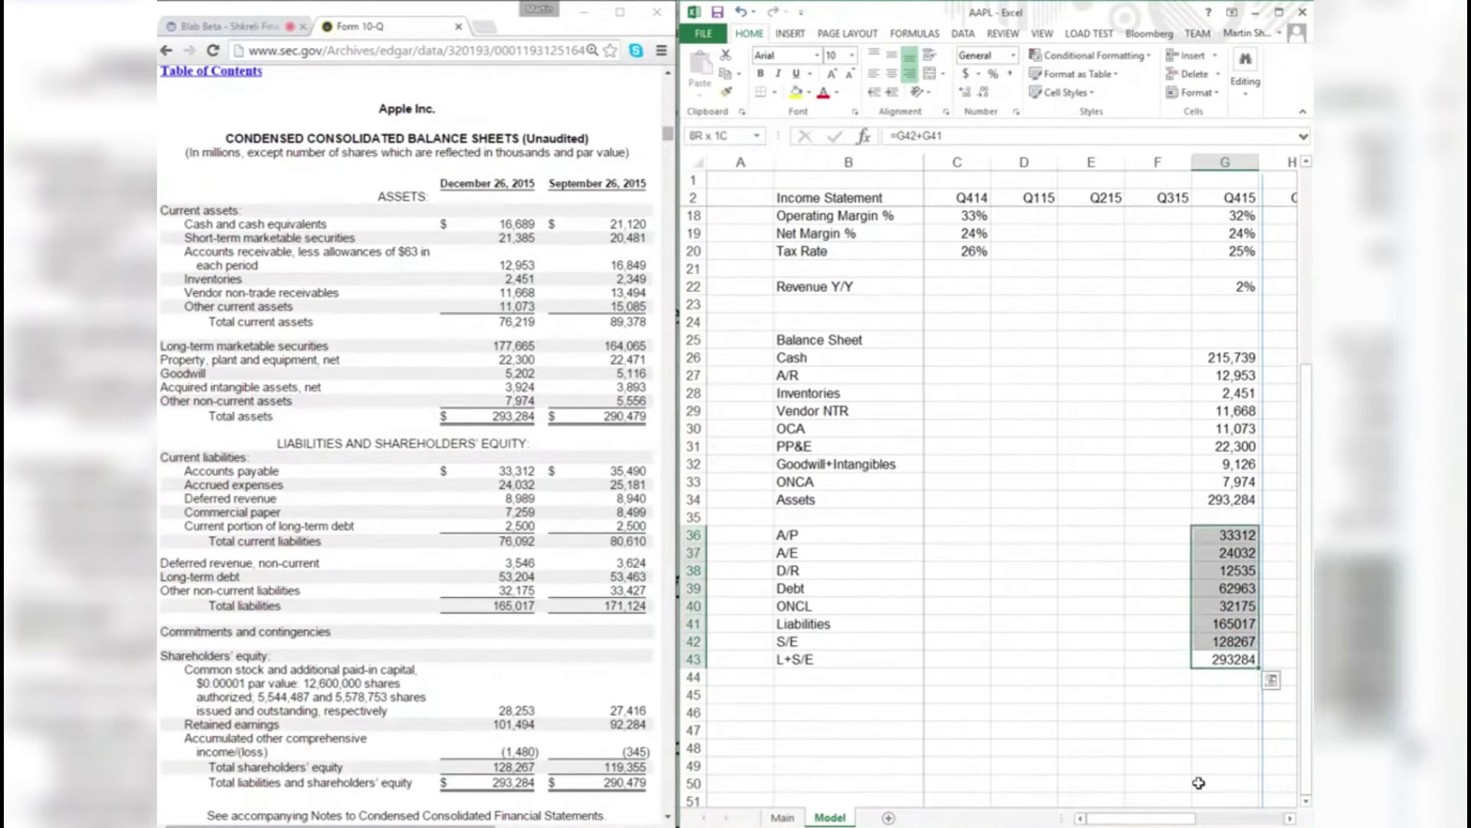
key("shift+space")
key("ctrl+1")
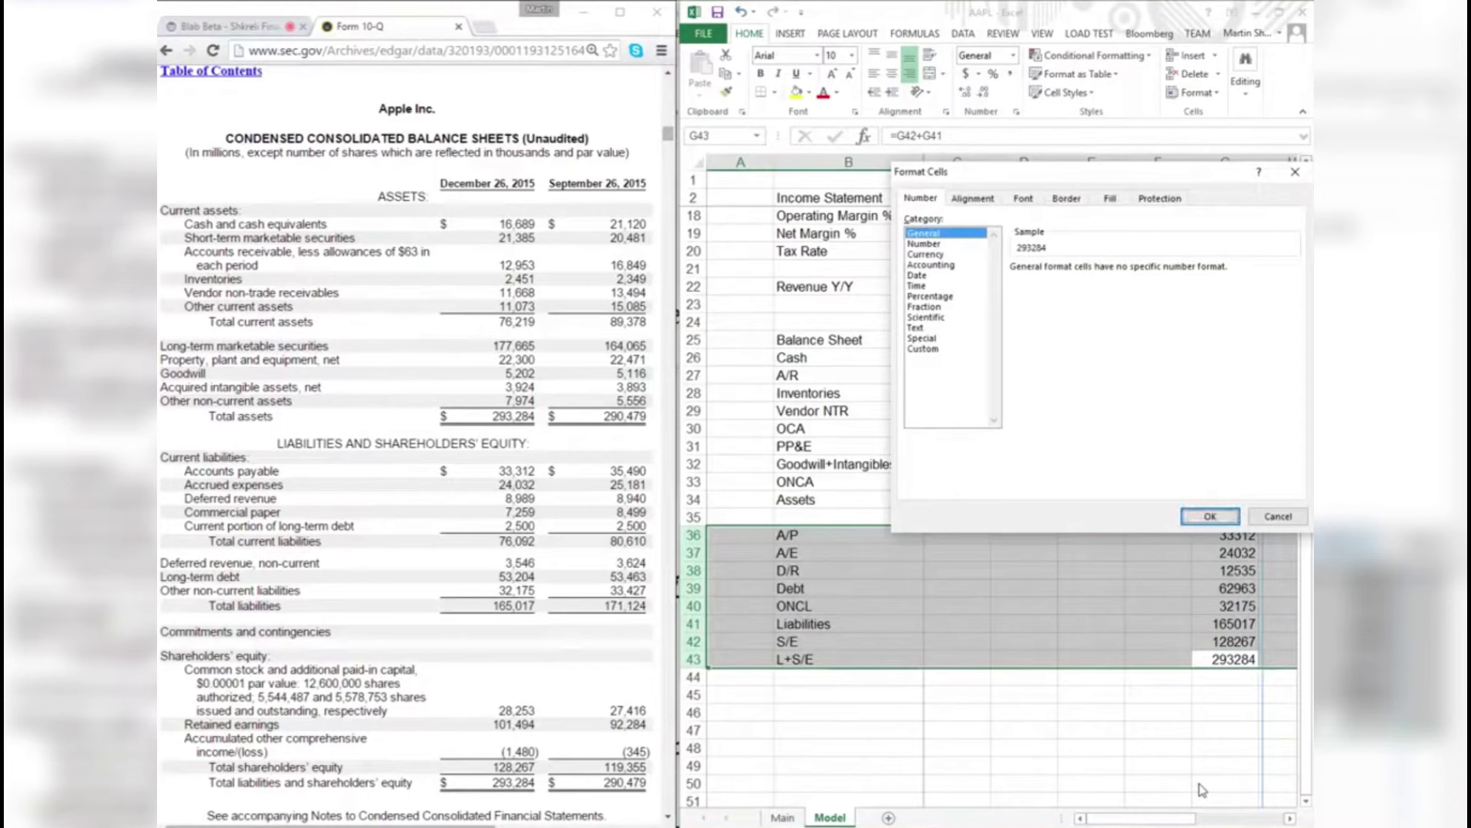
key("Down")
key("Tab")
type("0")
key("alt+u")
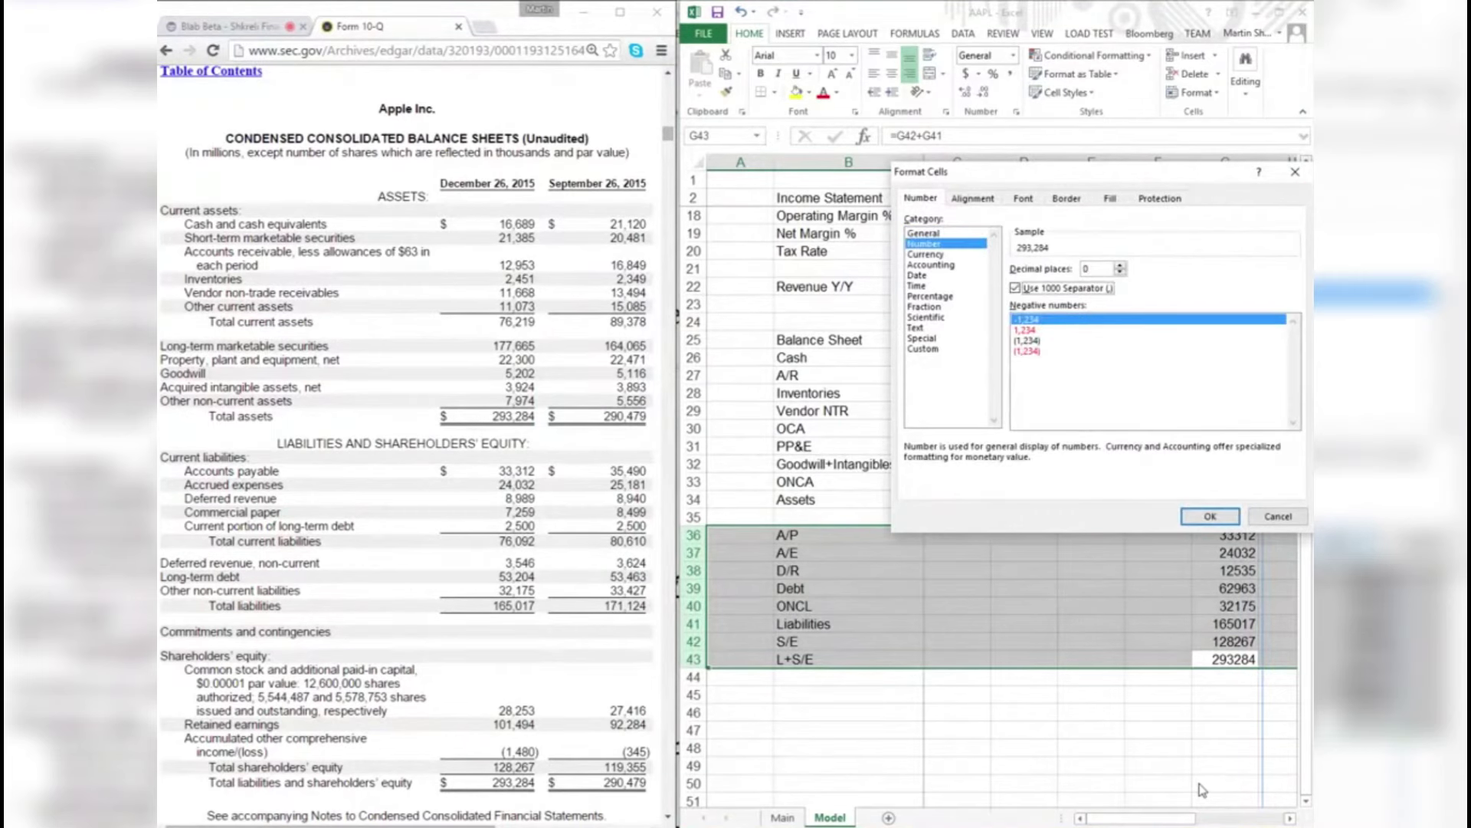
key("Return")
- Make the whole Revenue Y/Y row 22 bold
left_click(1205, 491)
scroll(1230, 542, "up", 1)
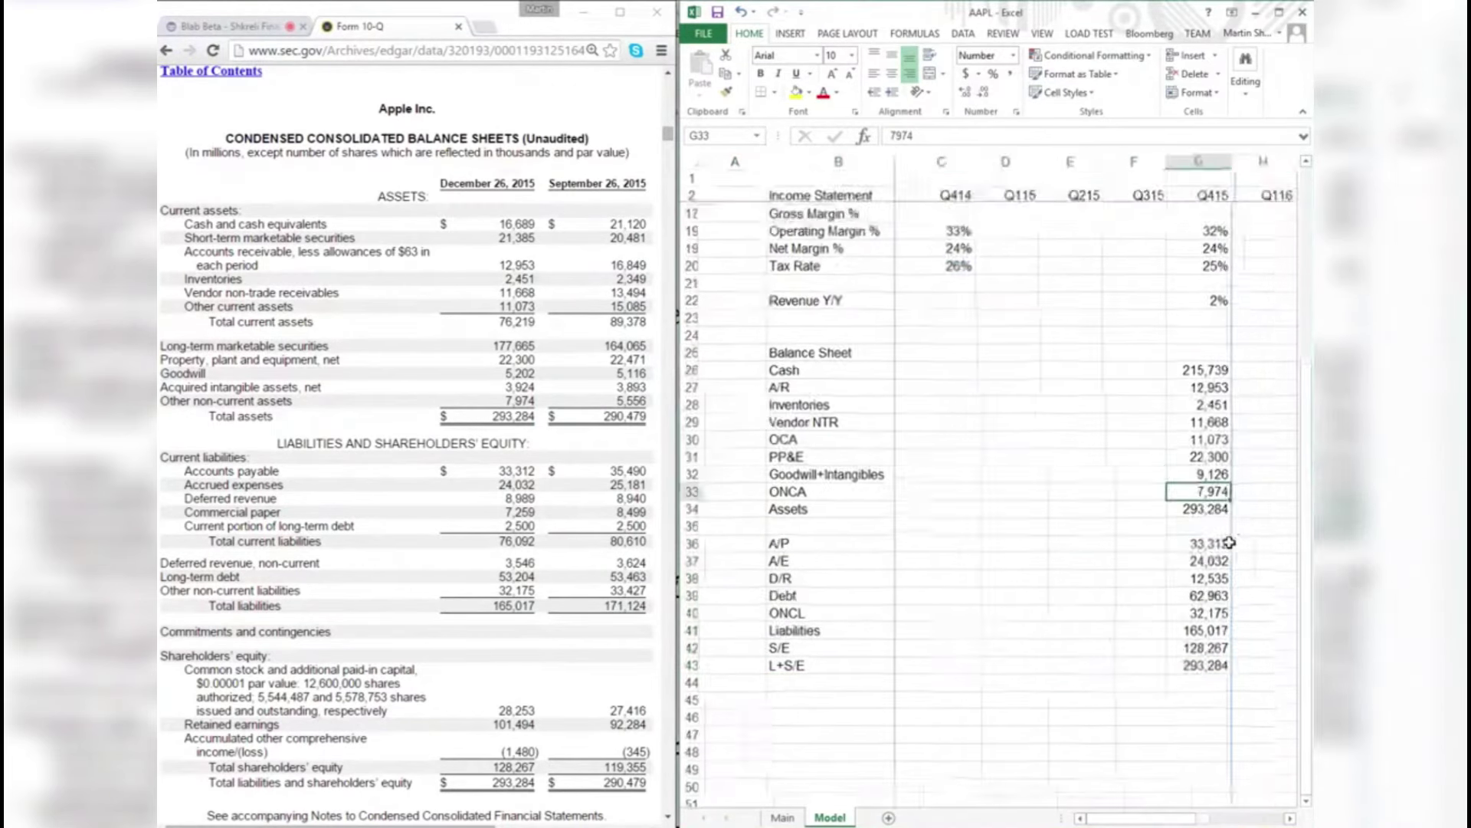
scroll(1229, 542, "down", 3)
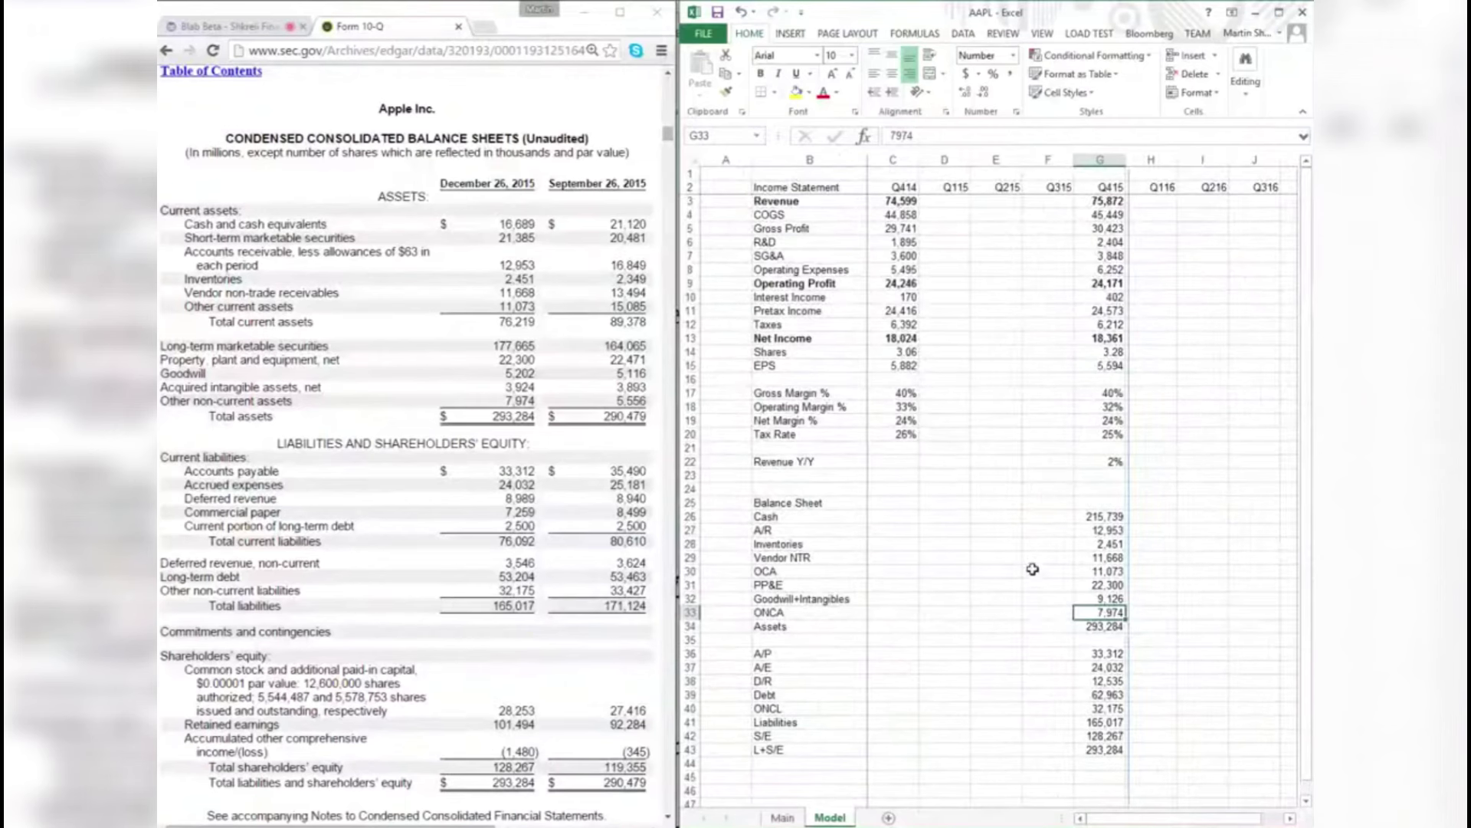
left_click(1062, 575)
left_click(961, 437)
left_click(996, 461)
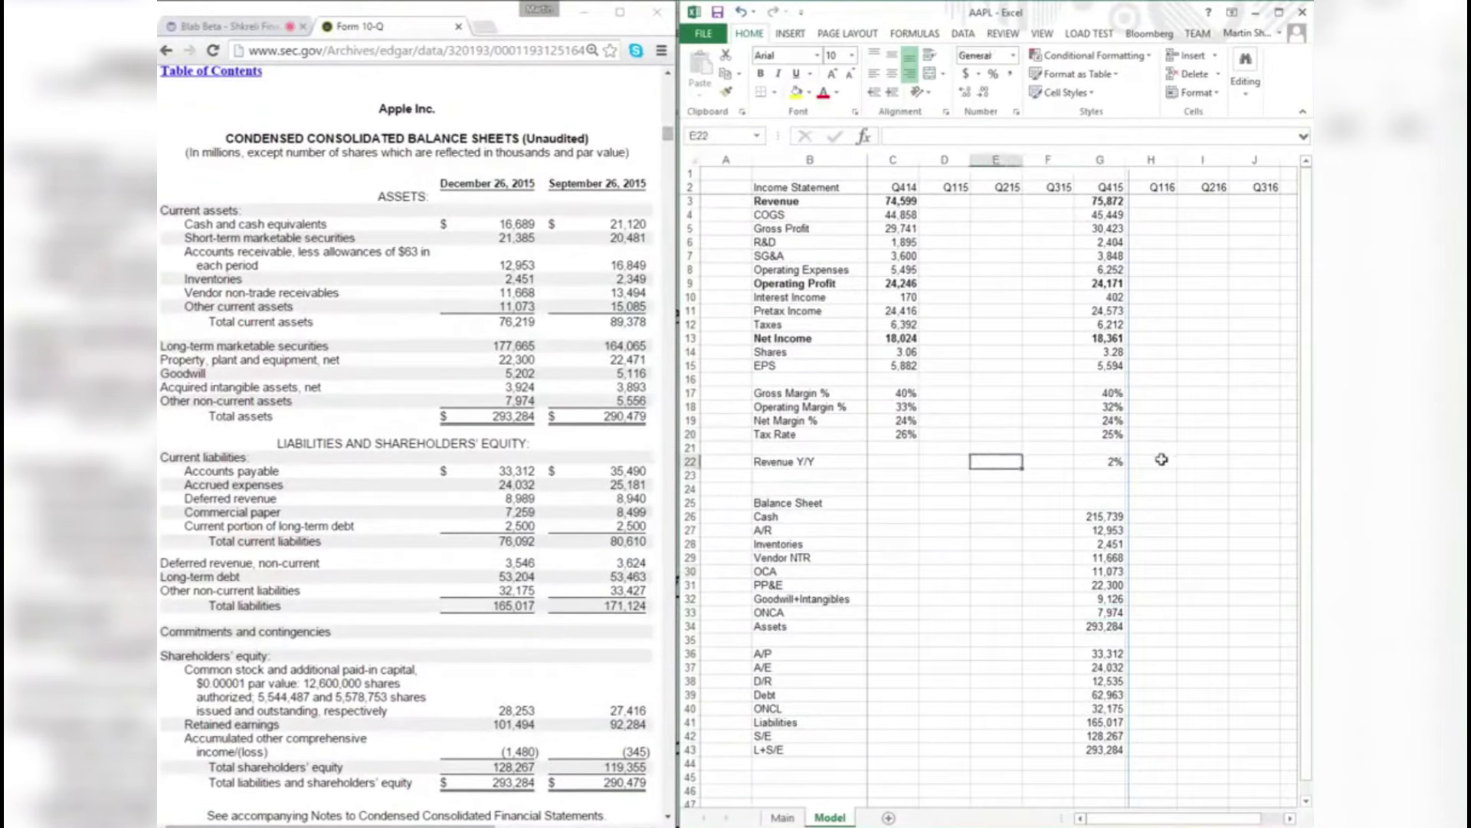
key("shift+space")
key("ctrl+b")
left_click(996, 324)
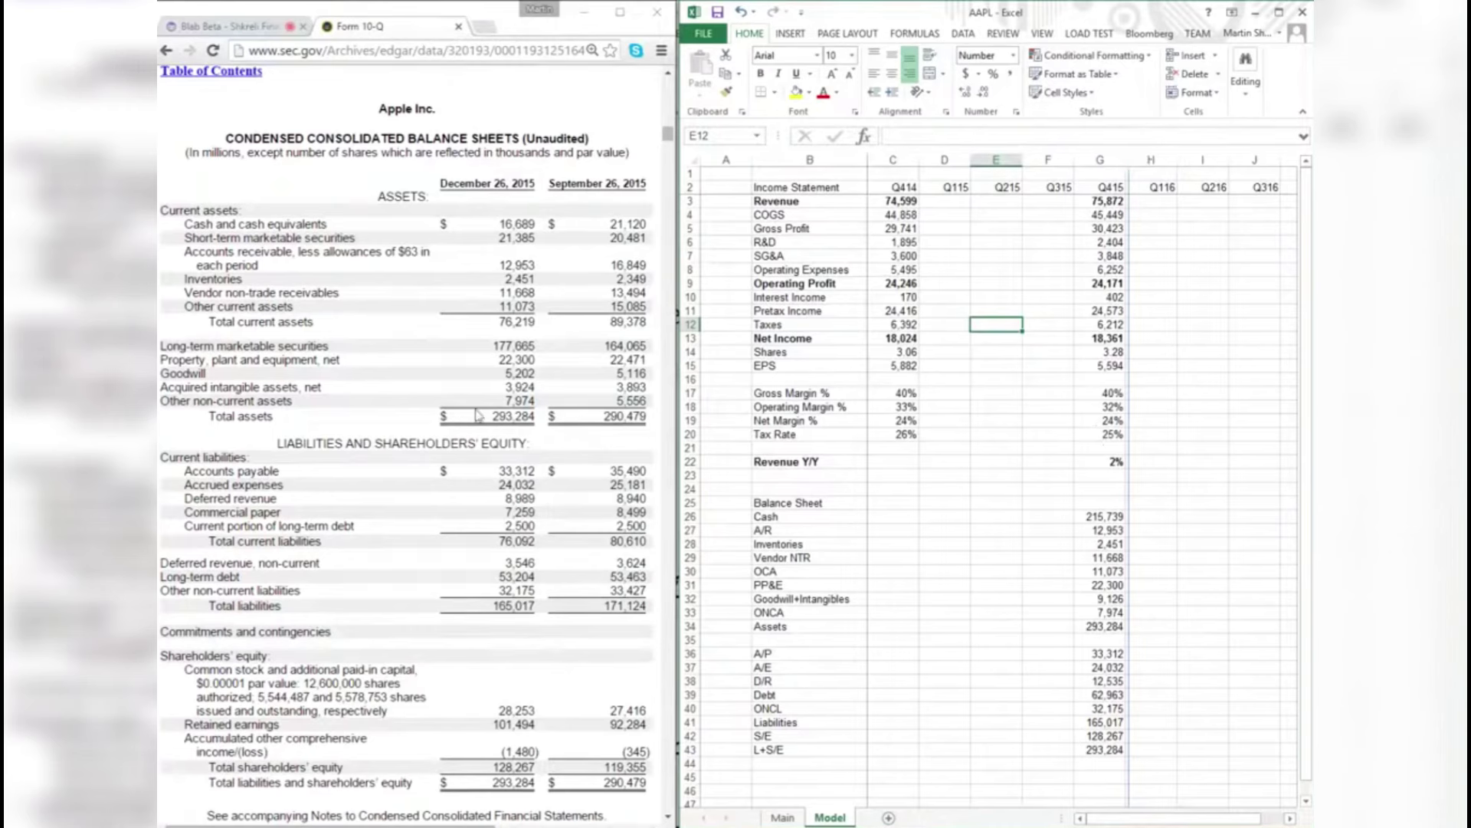
- Look through the Form 10-Q pages that follow the balance sheet
left_click(1042, 639)
left_click(321, 681)
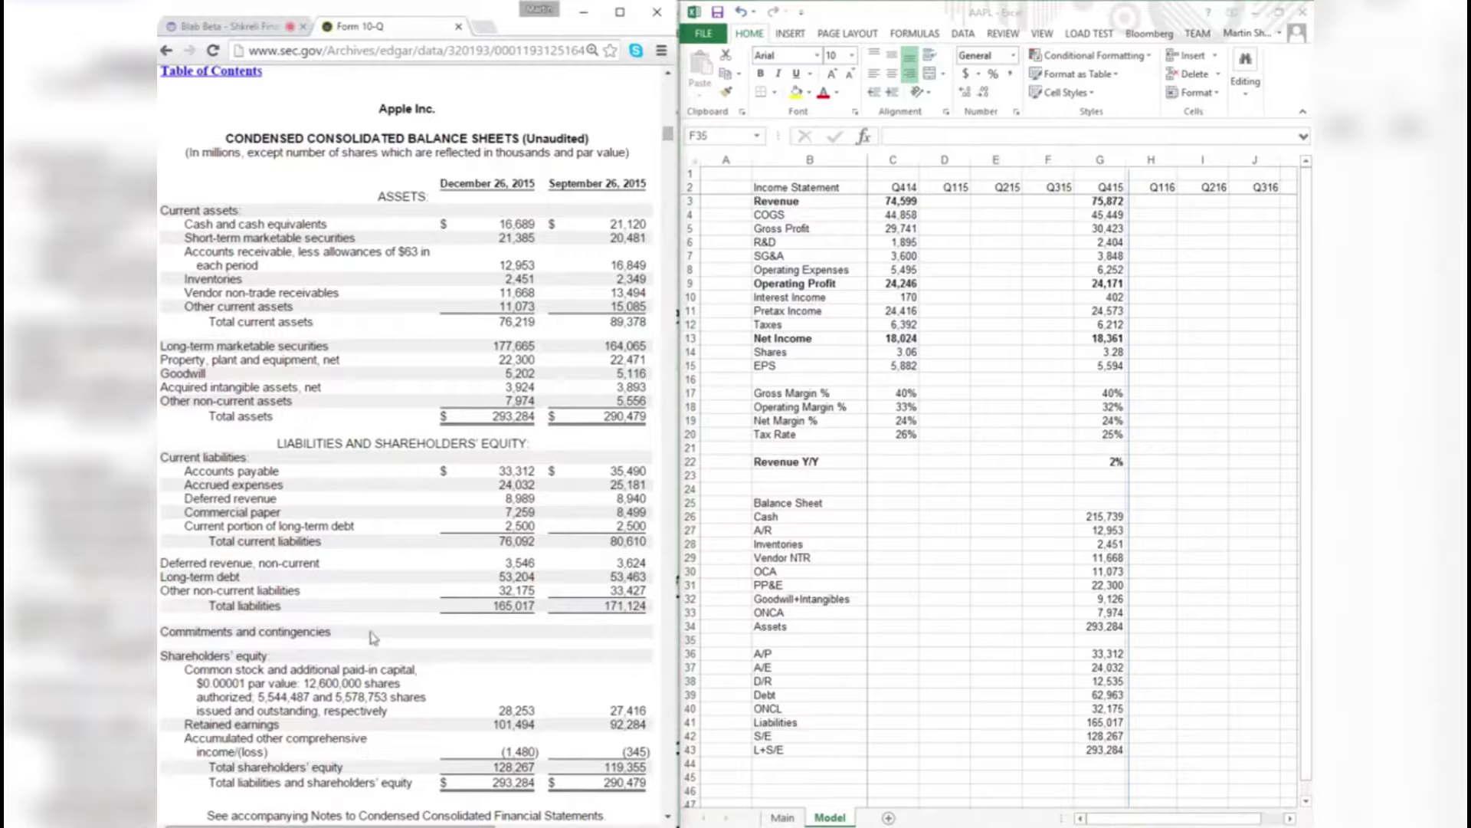
scroll(364, 648, "down", 8)
scroll(386, 630, "down", 20)
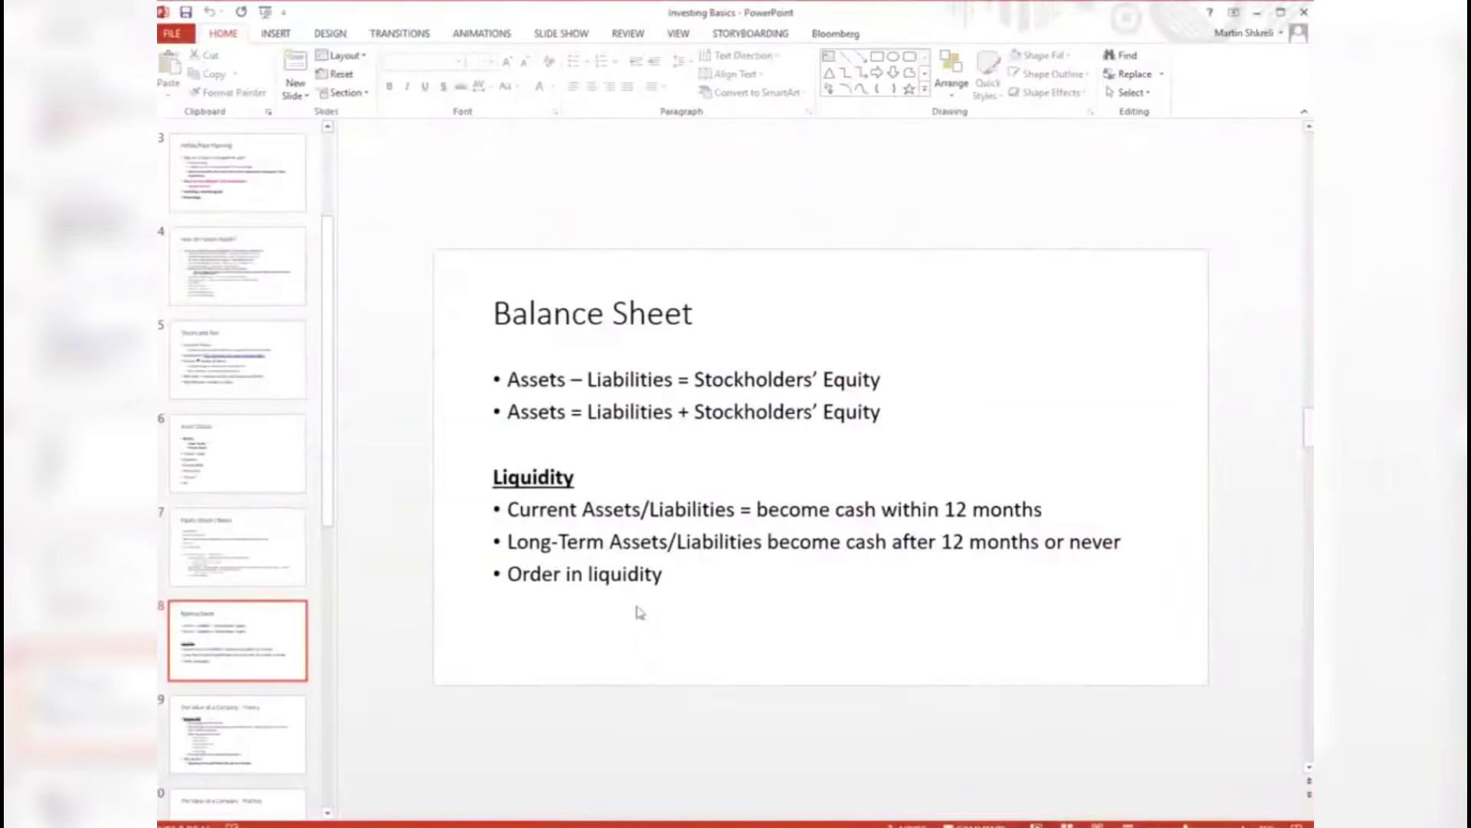
- Review the company value and fundamental research slides of the Investing Basics presentation in PowerPoint, then put it away
scroll(633, 450, "down", 1)
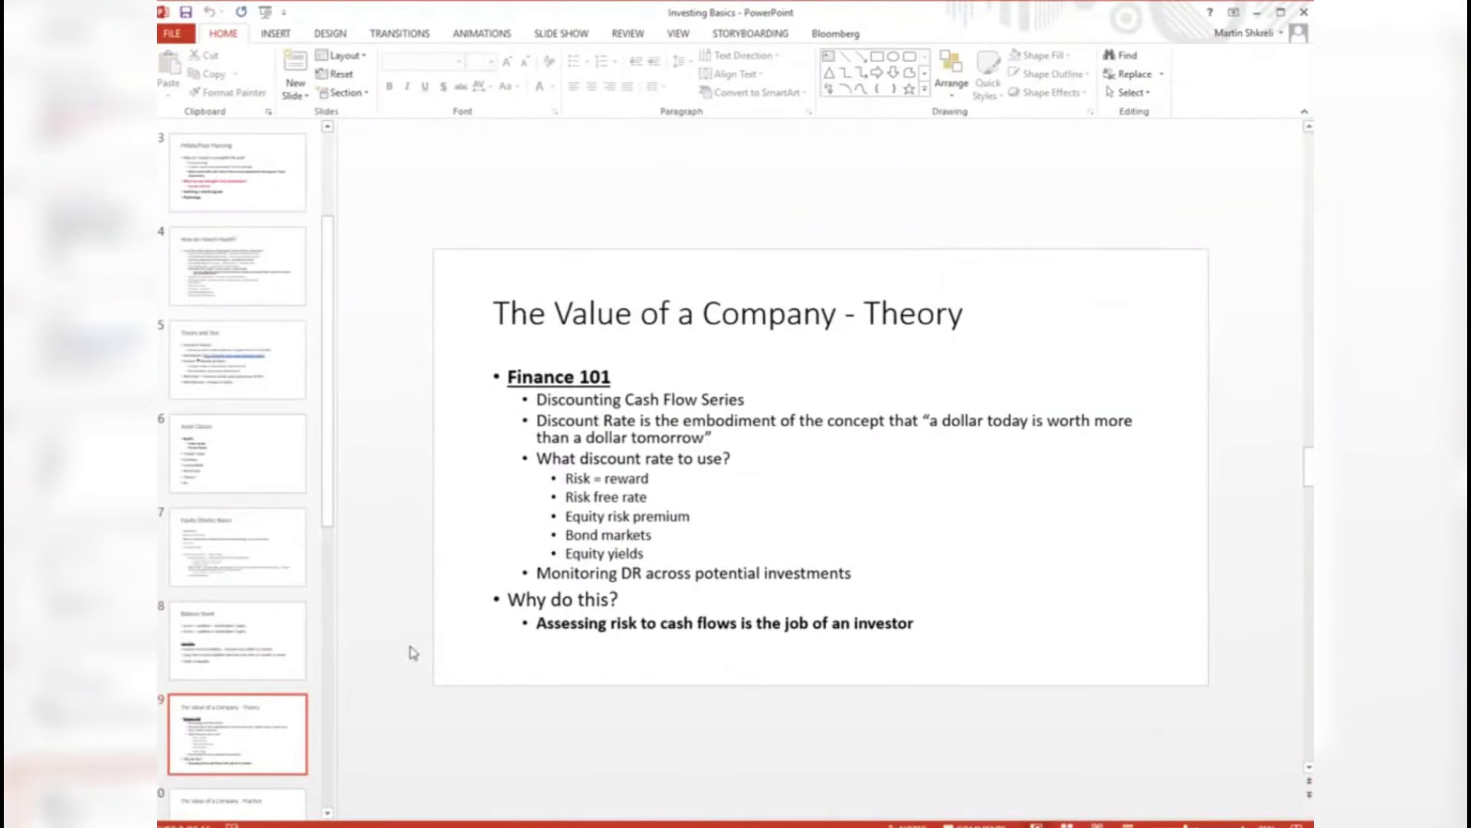
scroll(411, 647, "down", 1)
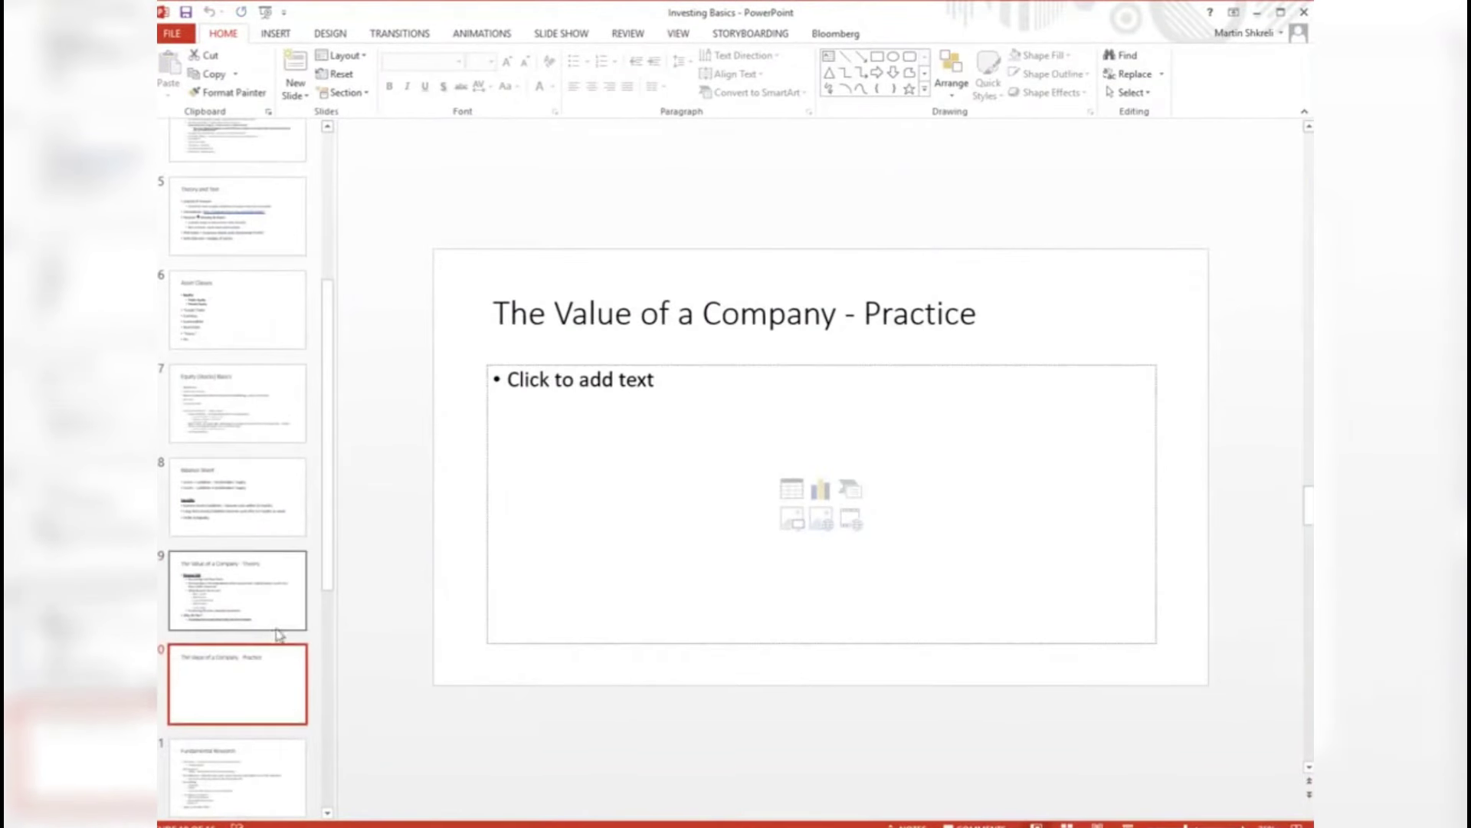
left_click(259, 609)
scroll(269, 590, "down", 2)
scroll(268, 590, "down", 2)
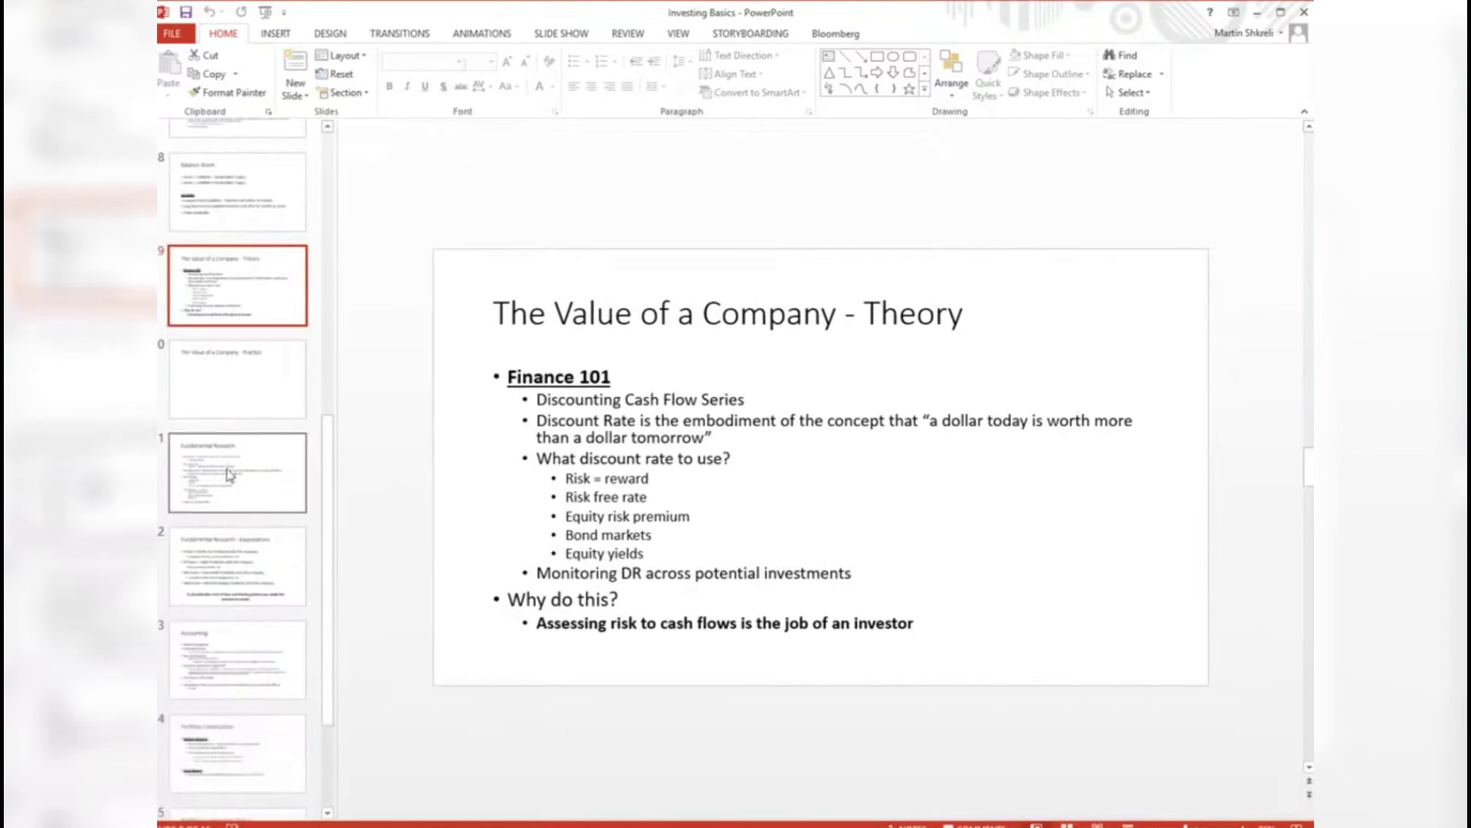
left_click(238, 472)
left_click(238, 567)
left_click(252, 262)
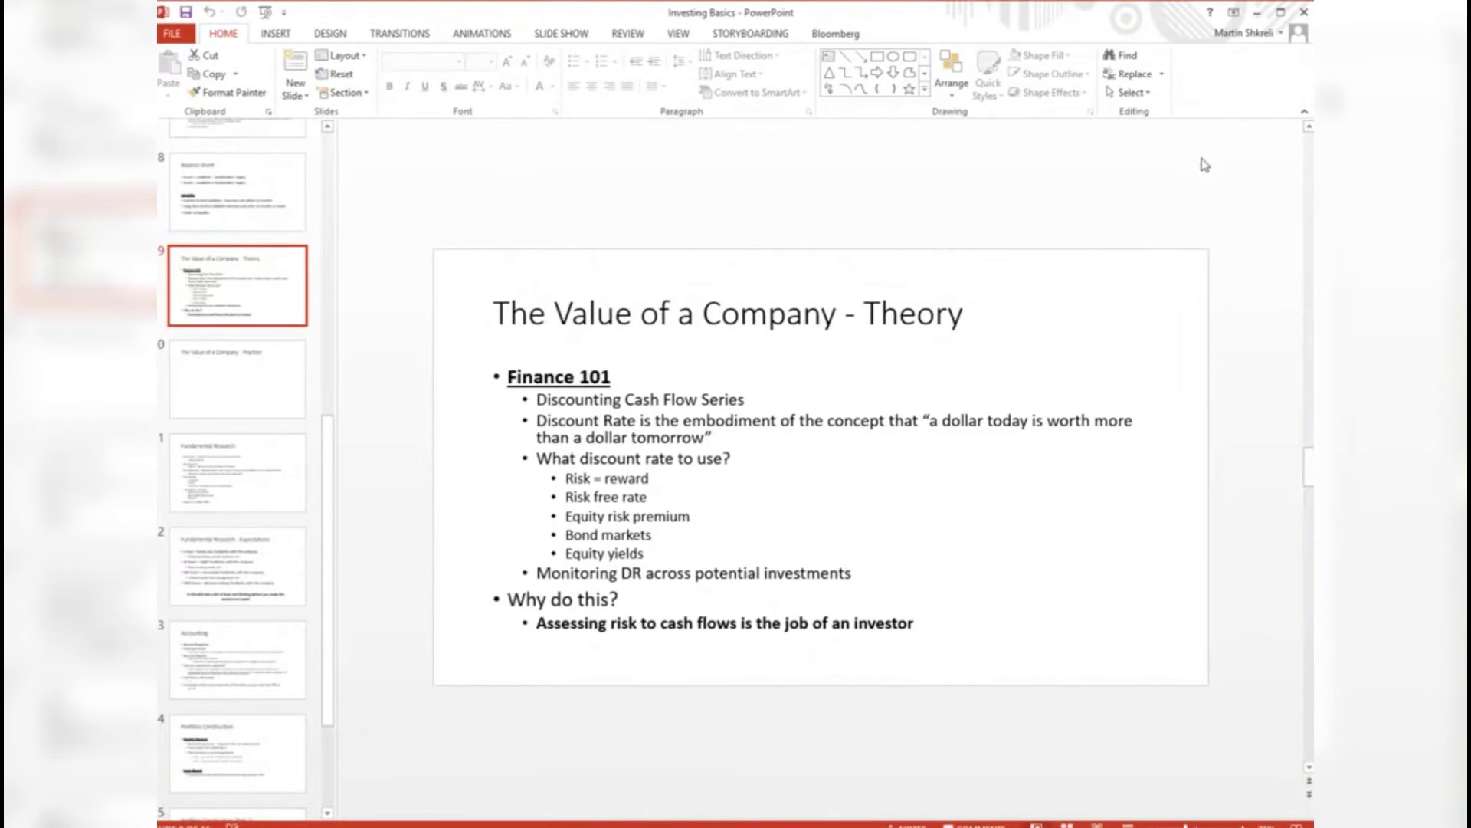
left_click(1257, 13)
left_click_drag(944, 515, 1207, 175)
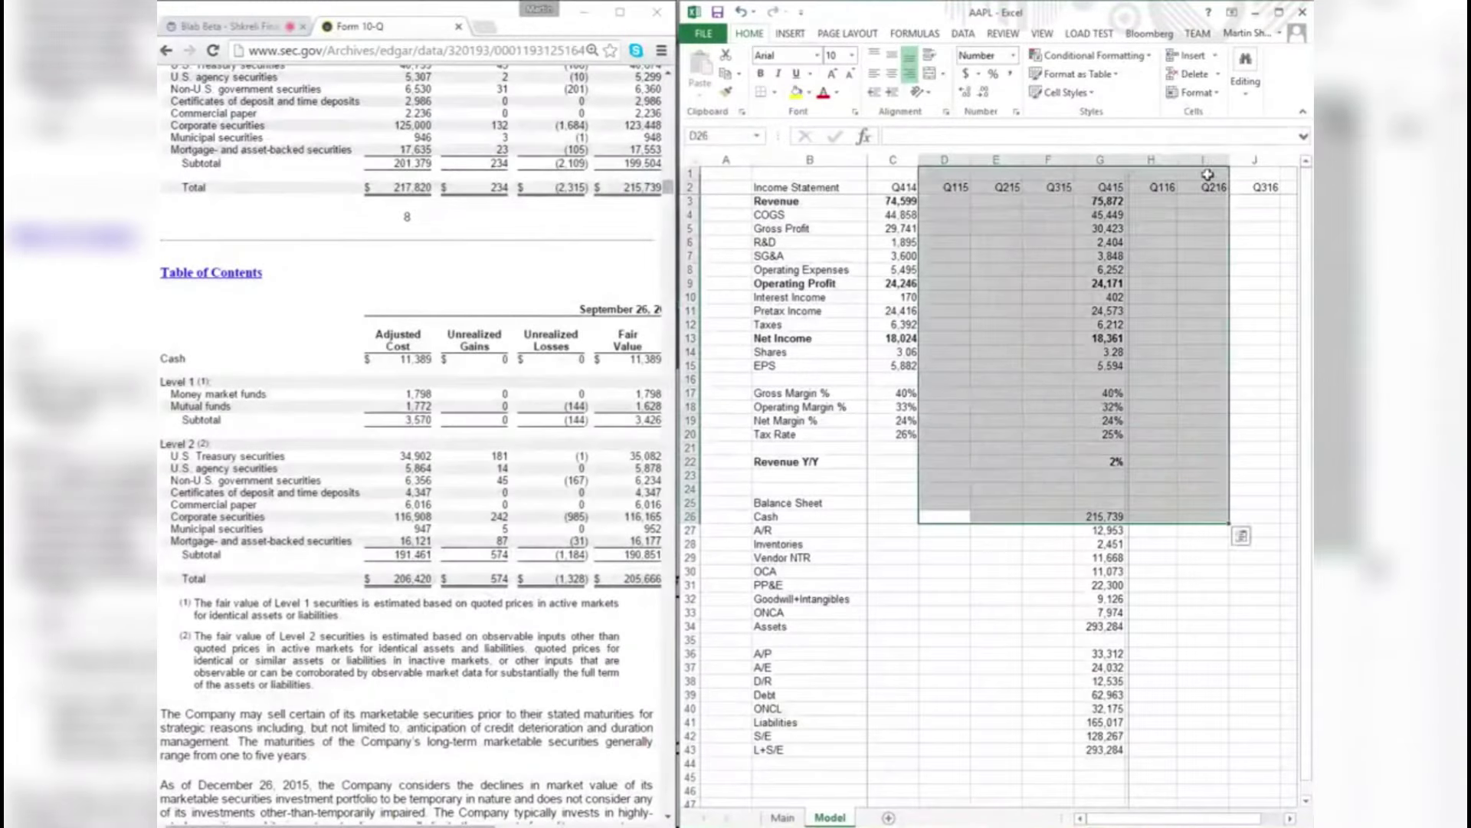
left_click_drag(1203, 228, 684, 767)
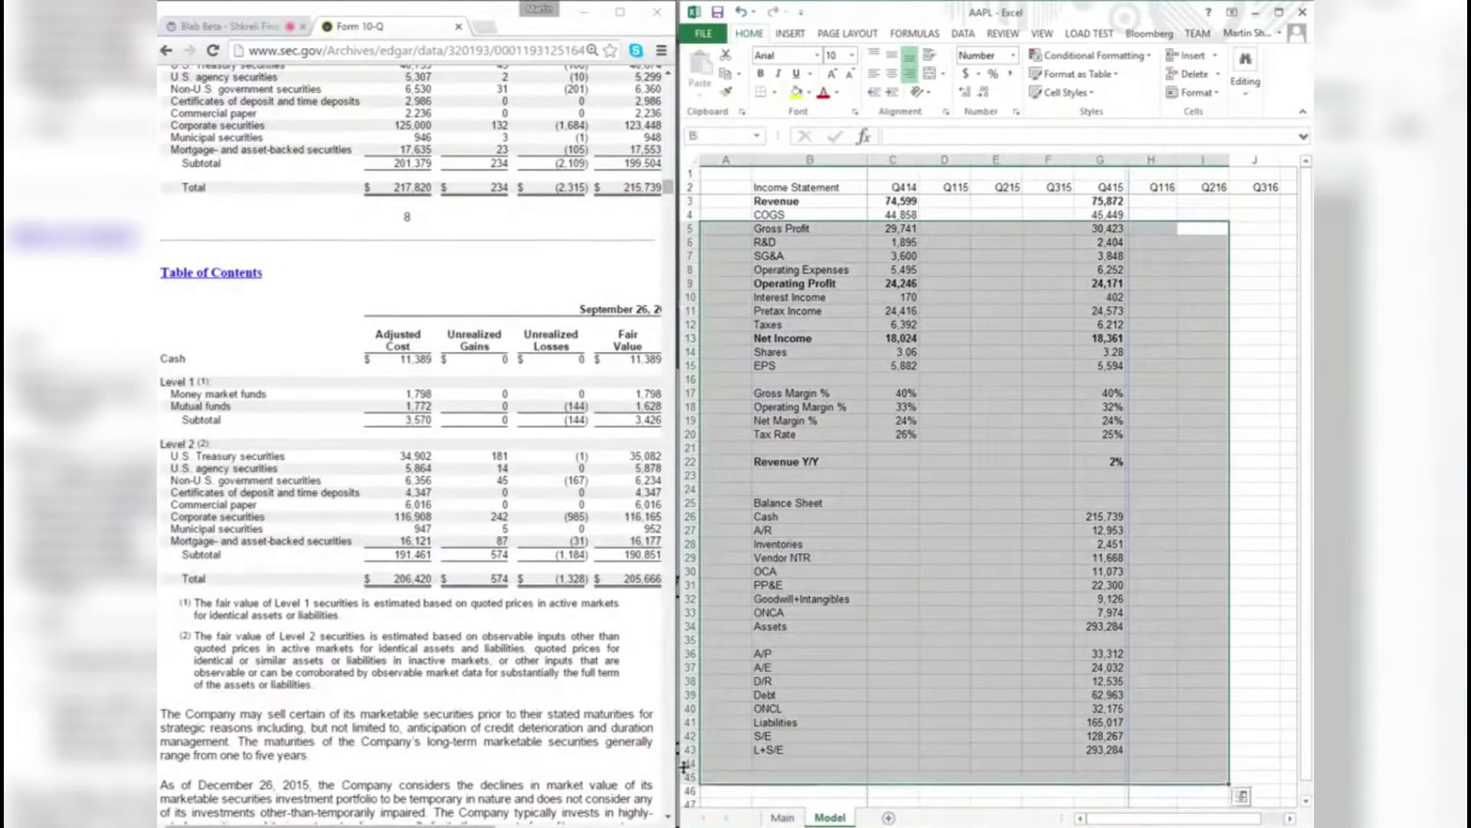
left_click(863, 652)
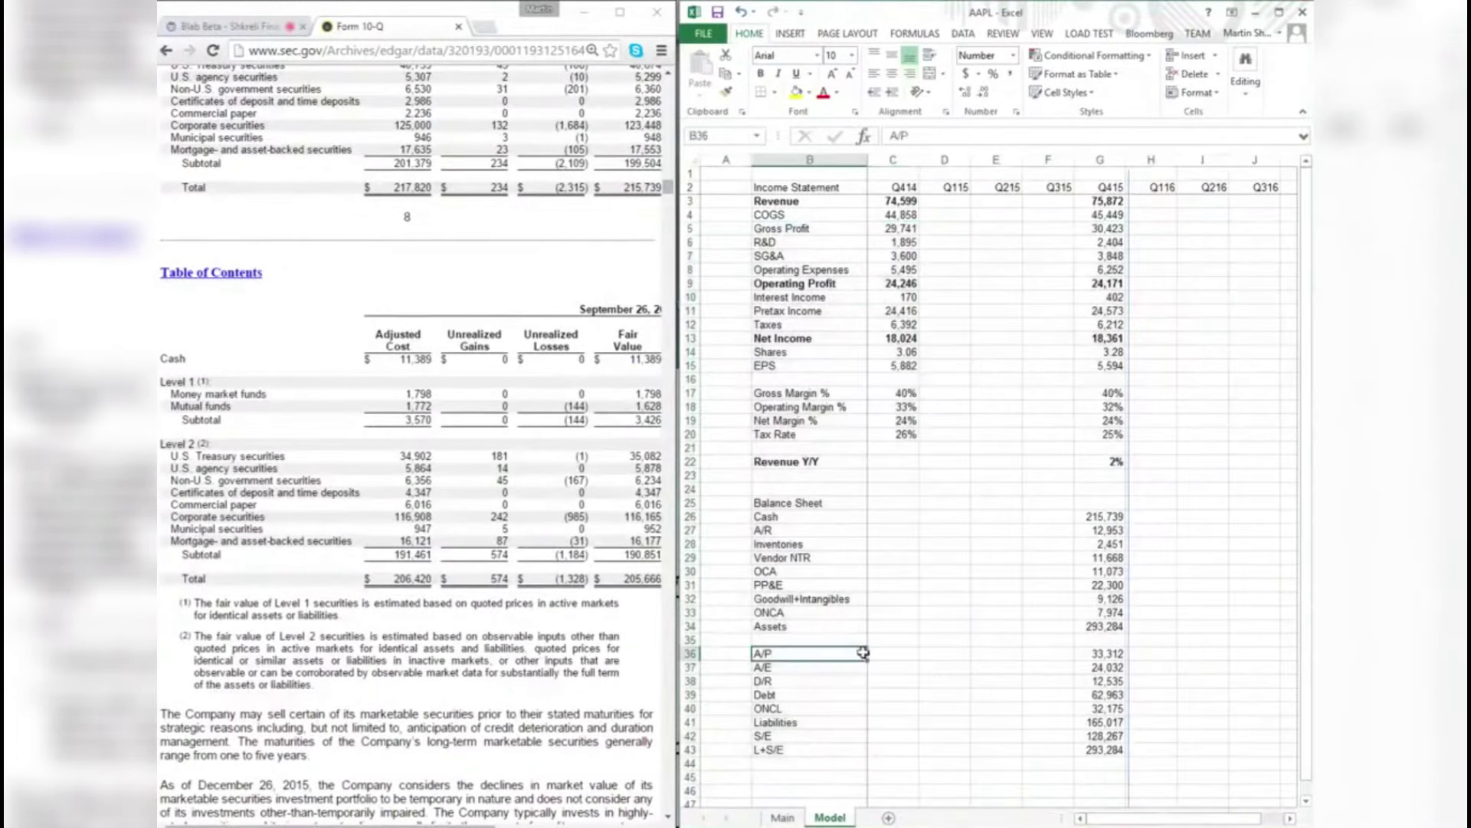
- Close the Form 10-Q page, put the AAPL workbook away and set up a new blank Excel workbook beside the browser
left_click(458, 27)
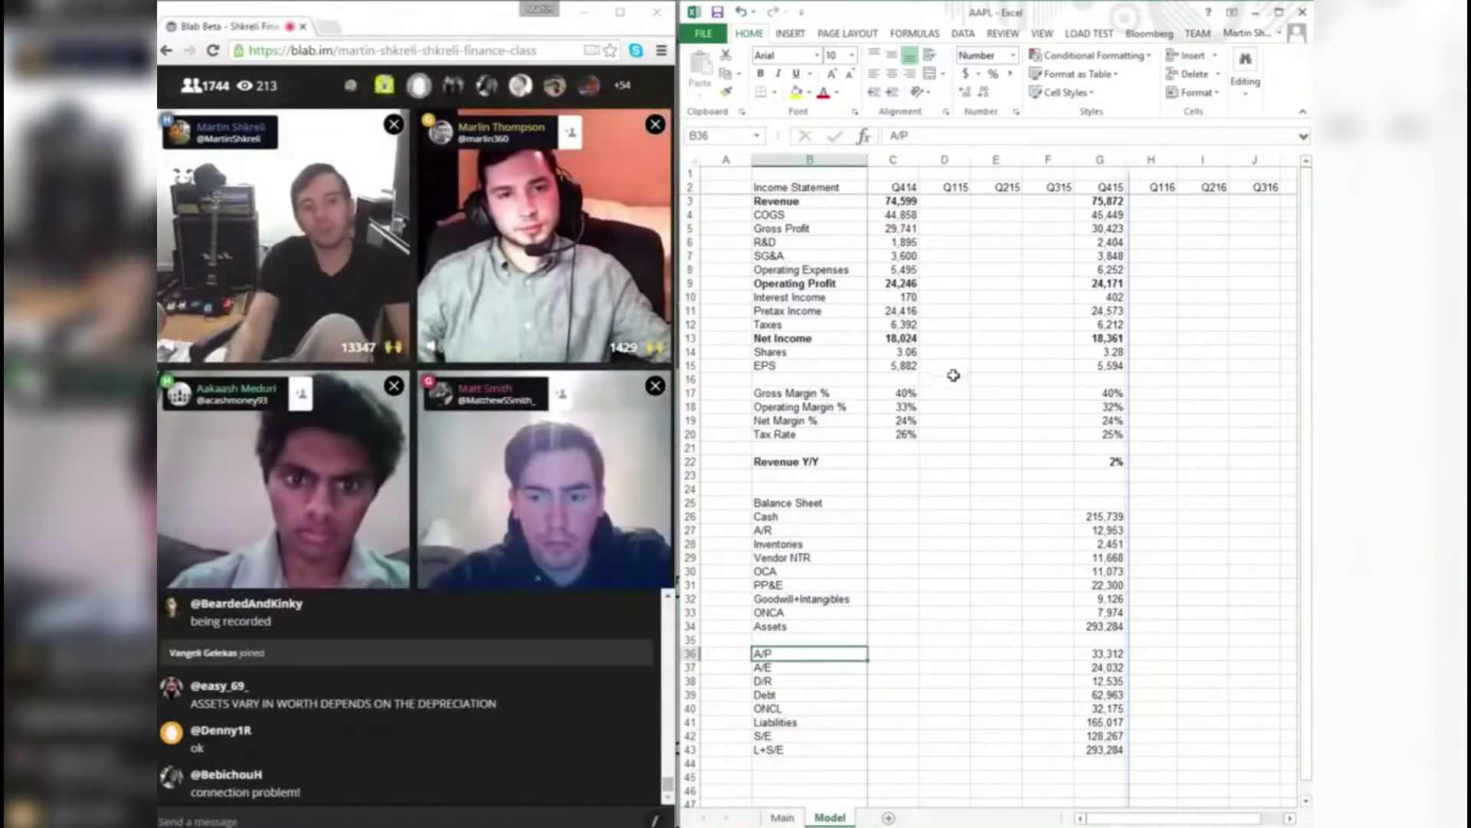
key("super+Down")
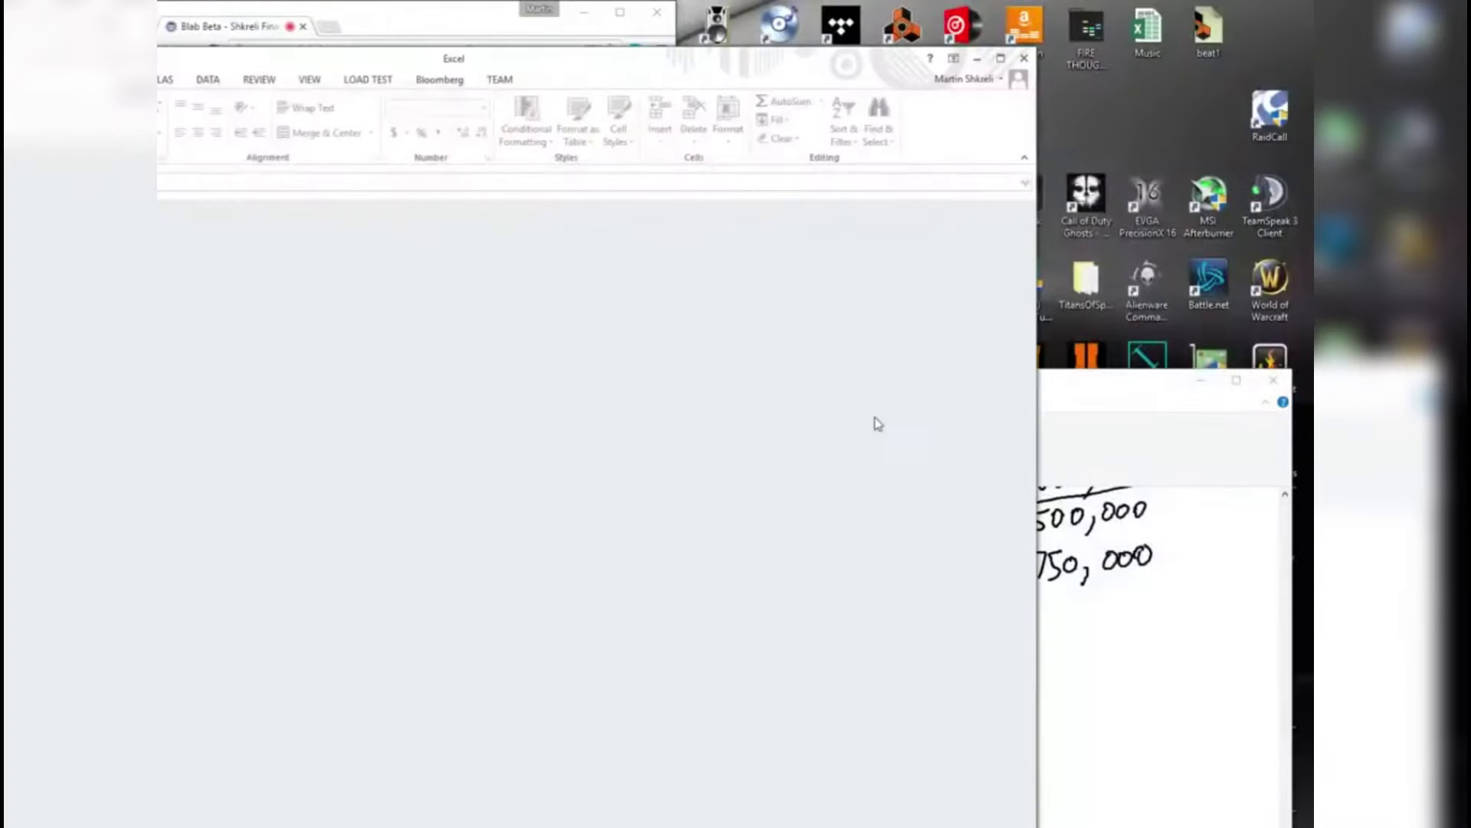
double_click(438, 65)
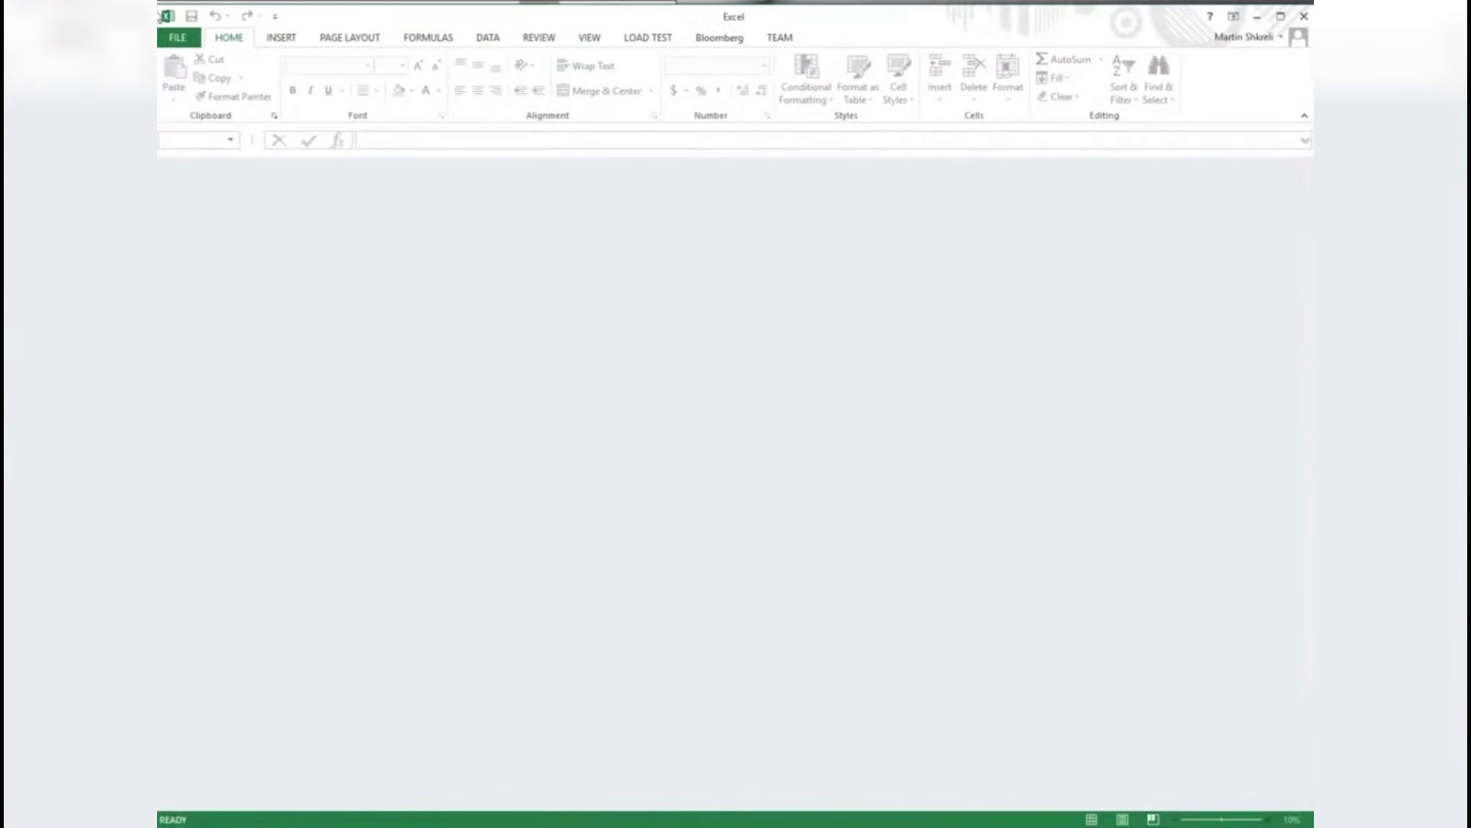
left_click(163, 15)
left_click(306, 27)
left_click_drag(160, 339, 678, 339)
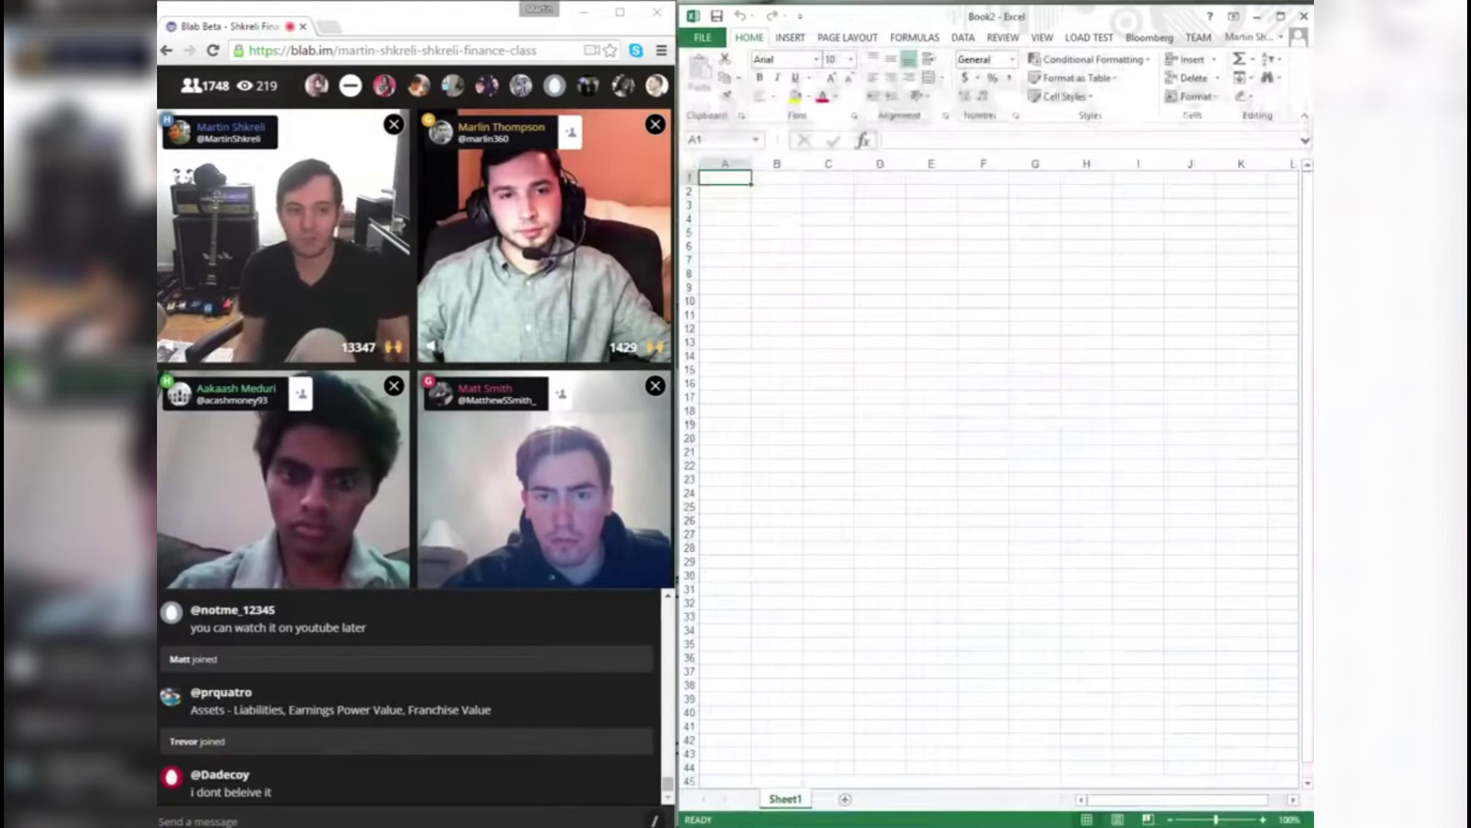
left_click(776, 190)
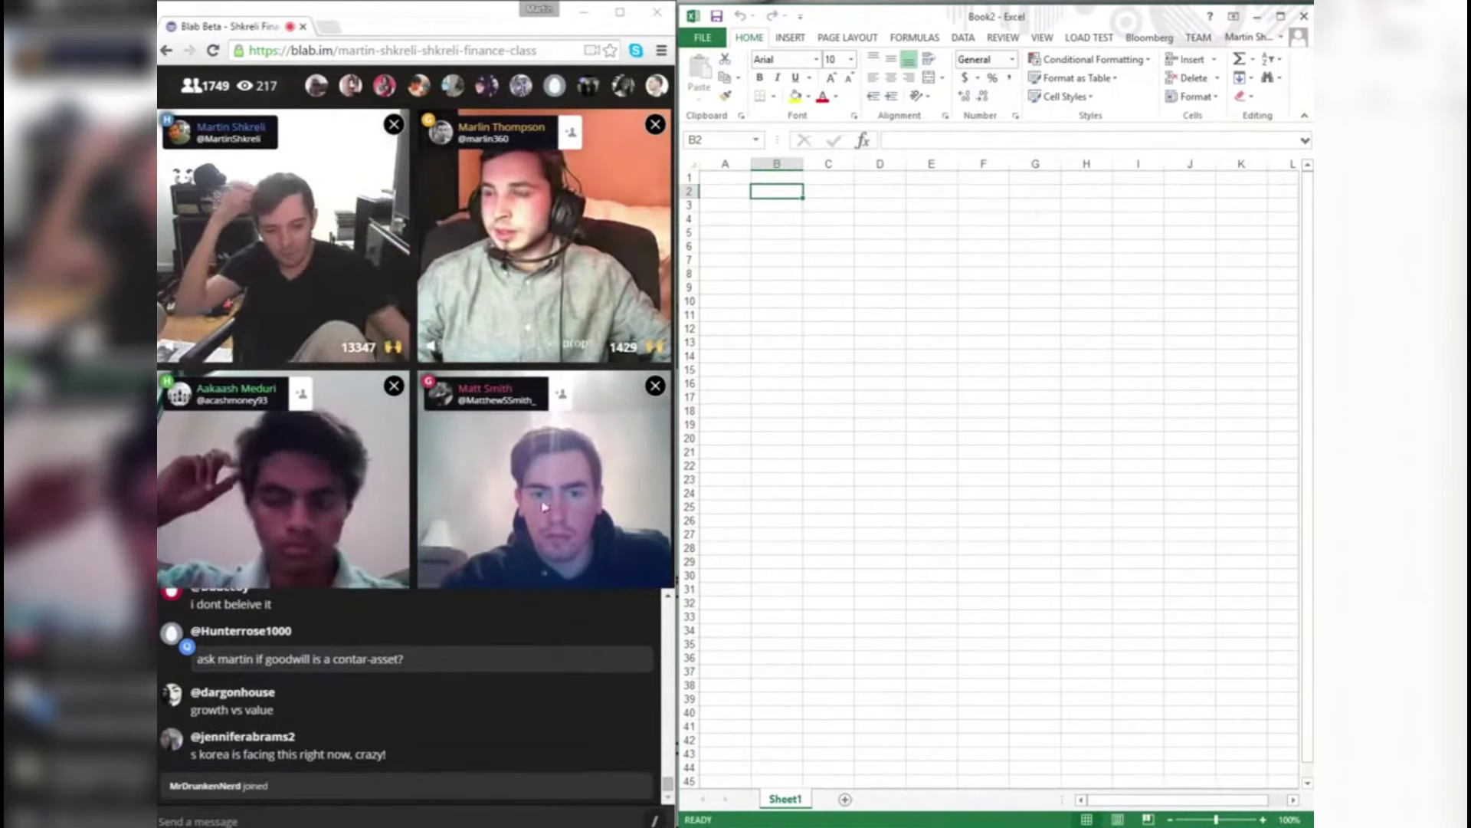
- Read the newest questions and comments in the class chat
left_click(439, 659)
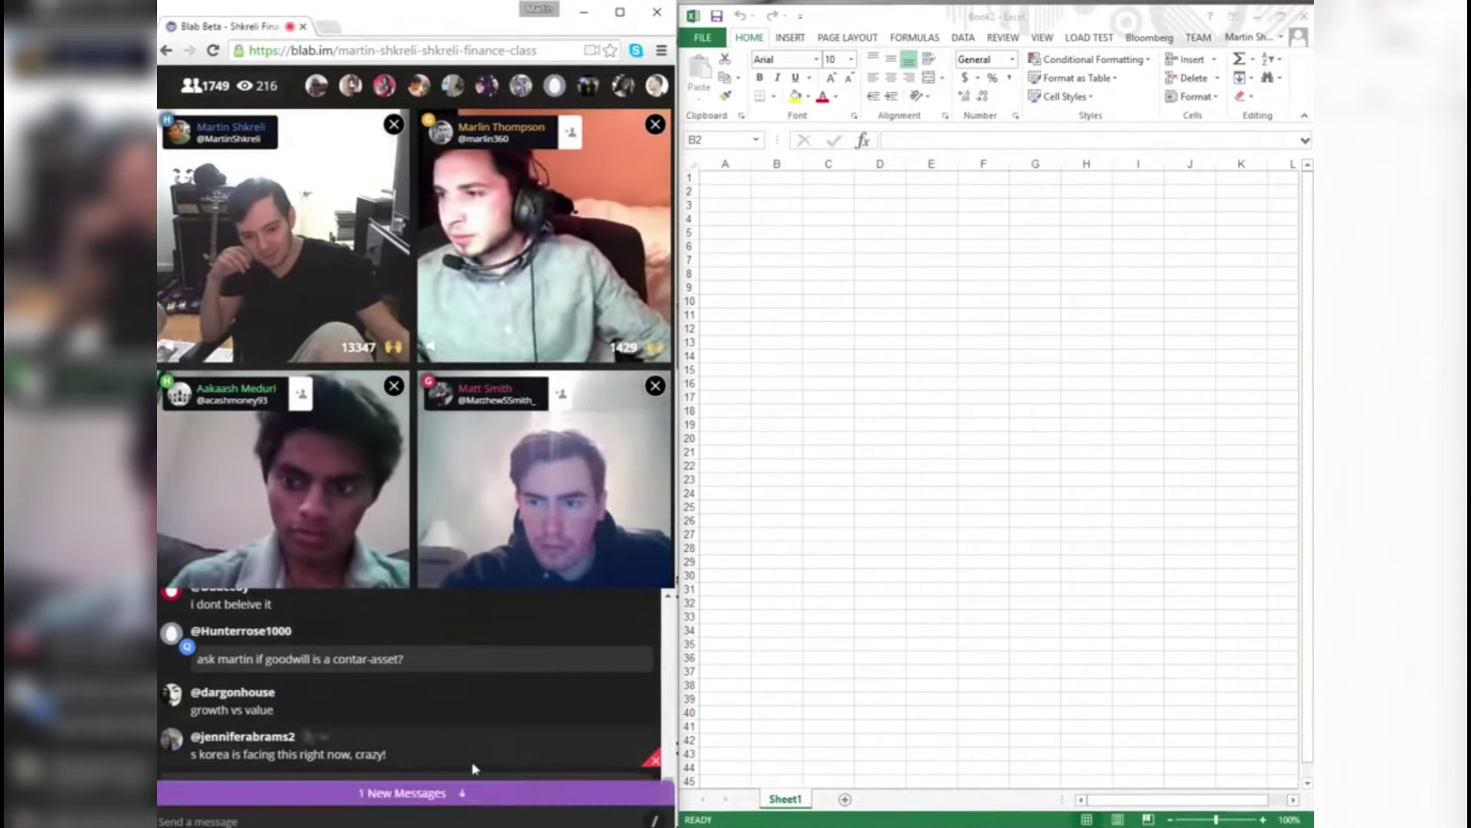
left_click(500, 797)
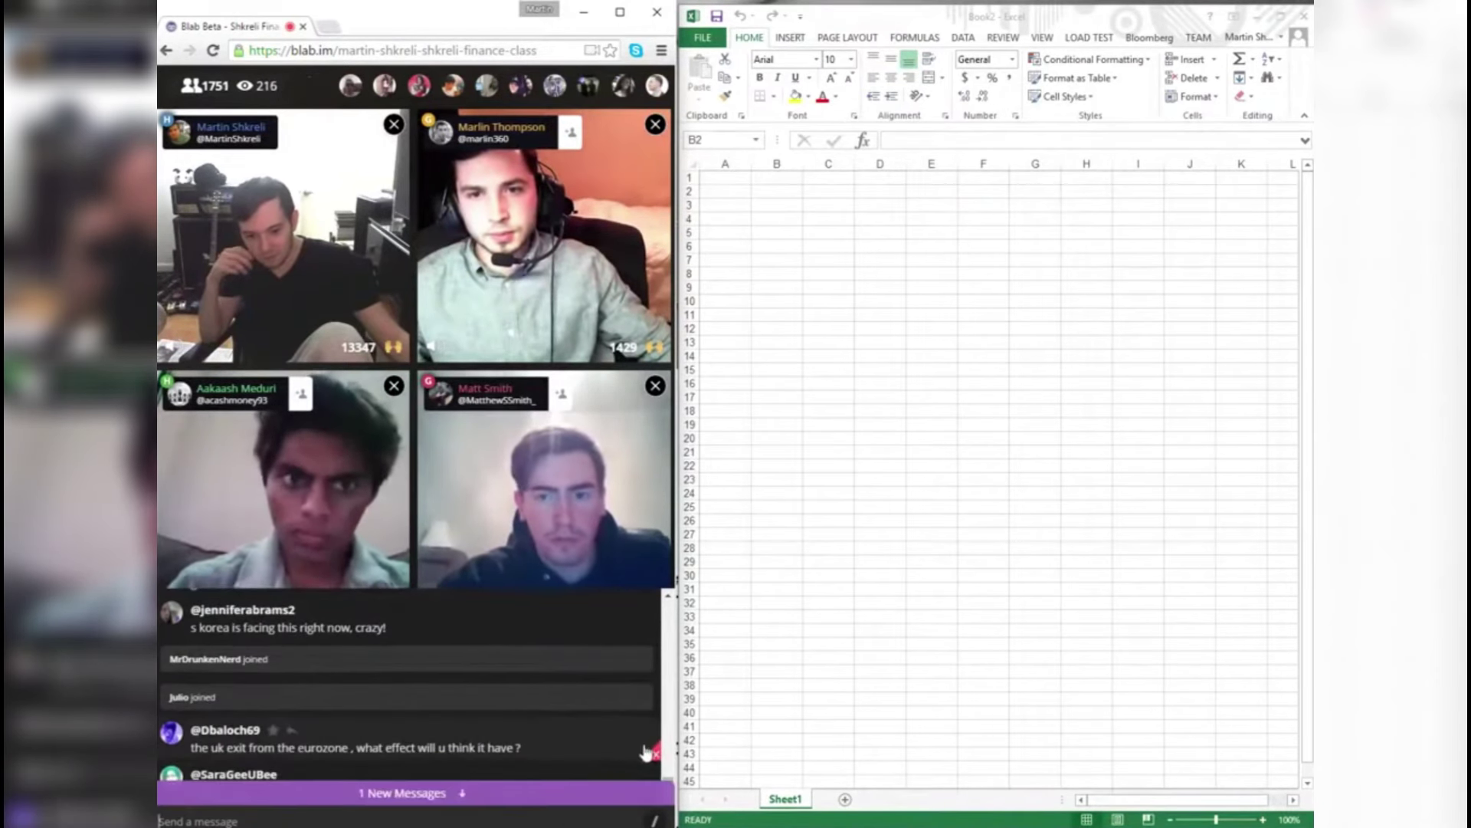
left_click(461, 790)
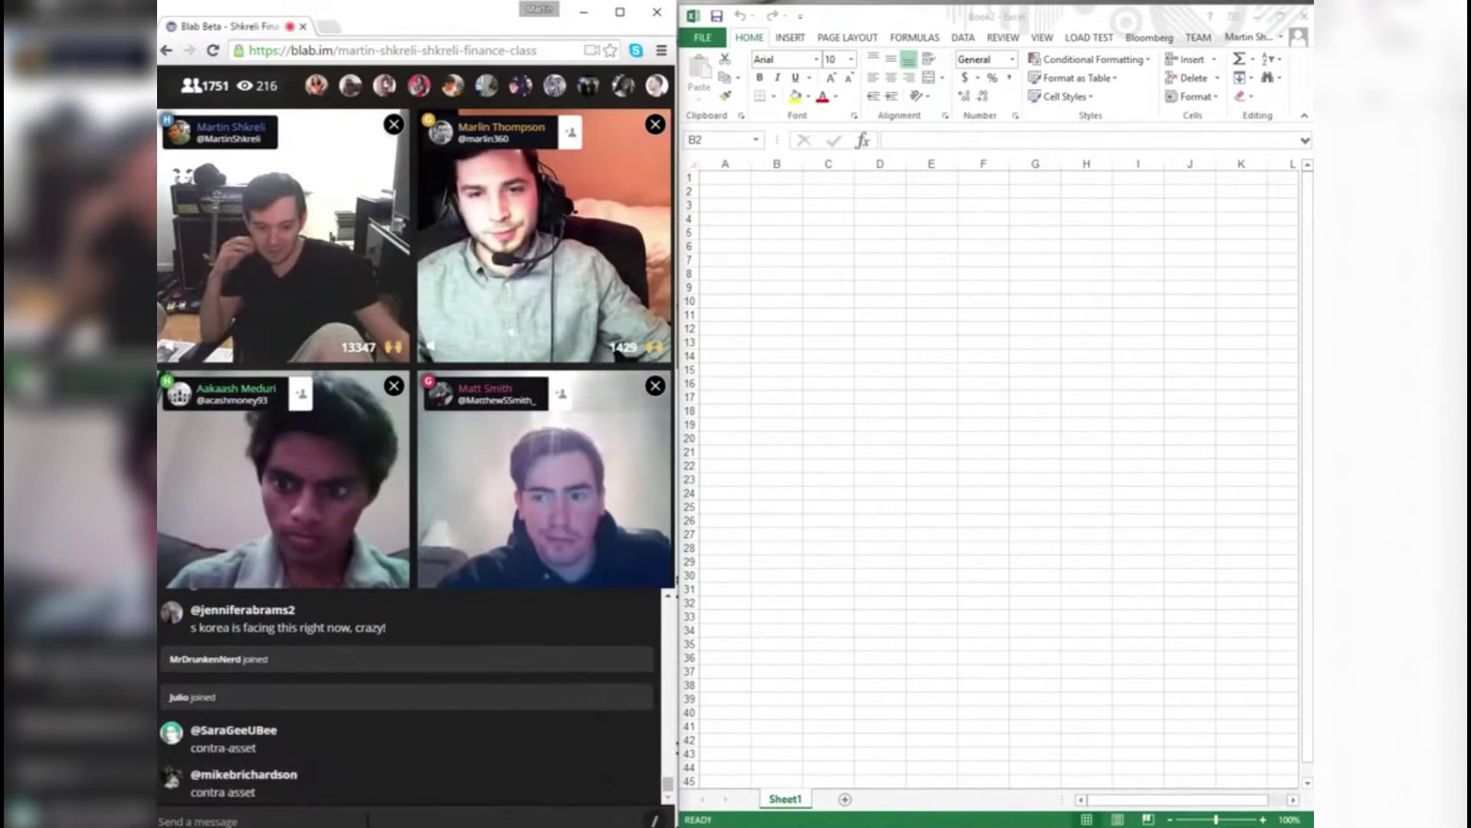
left_click(463, 786)
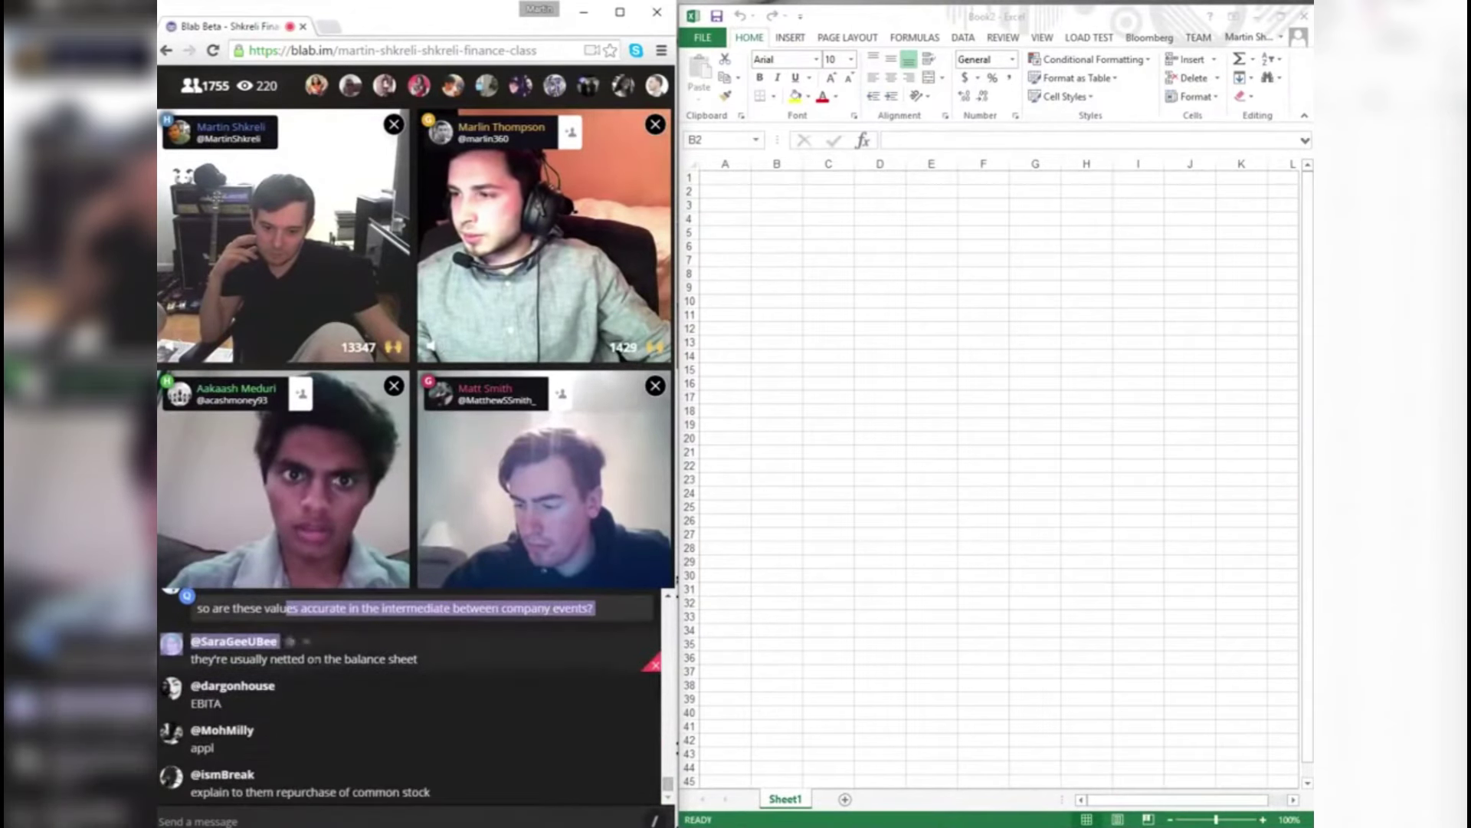
left_click_drag(341, 698, 464, 721)
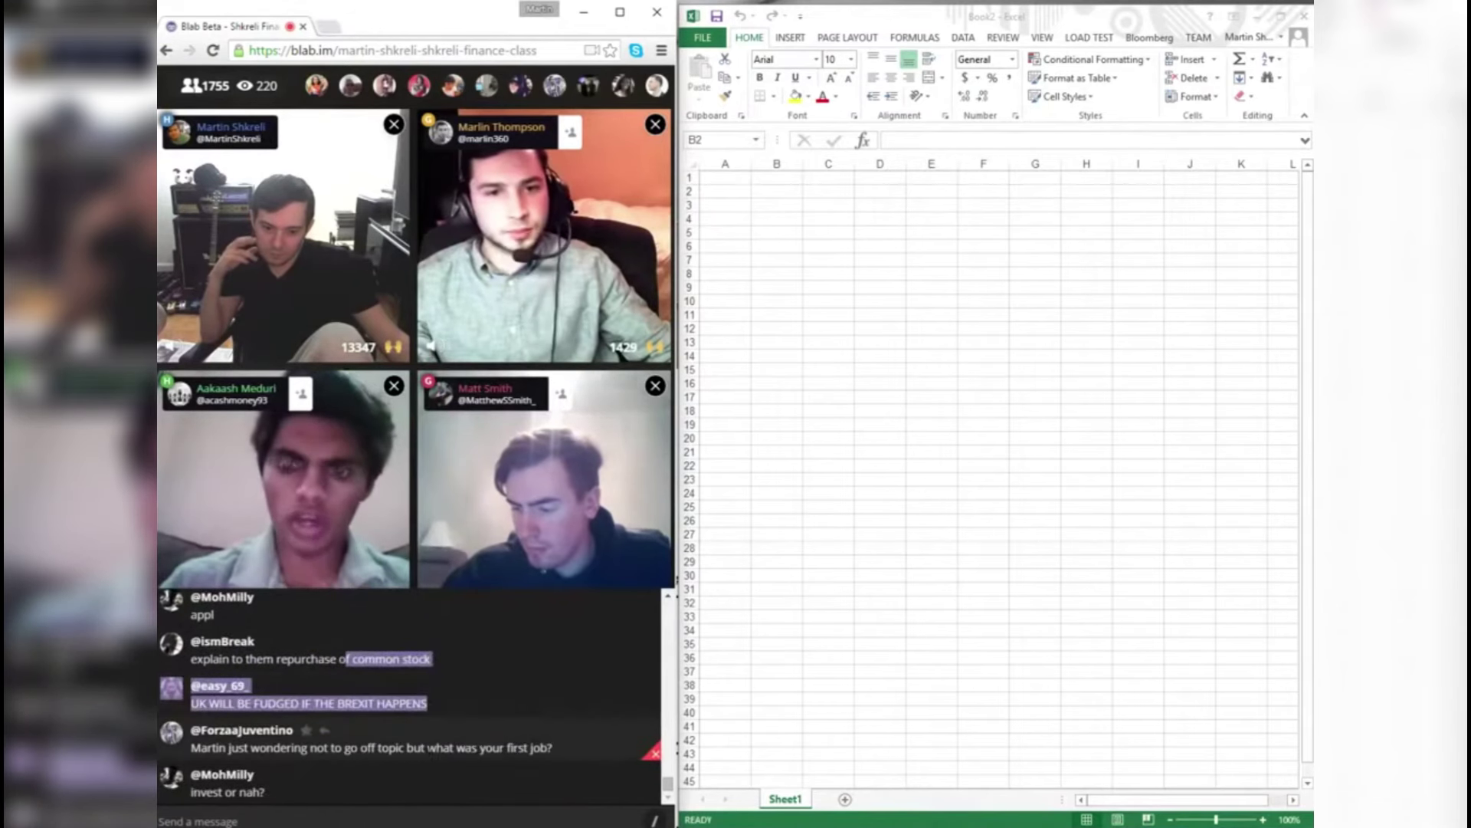
- Delete the Brexit comment, the first-job question, "invest or nah?" and the Mark to Market question from the class chat
left_click_drag(191, 747, 426, 747)
left_click(654, 711)
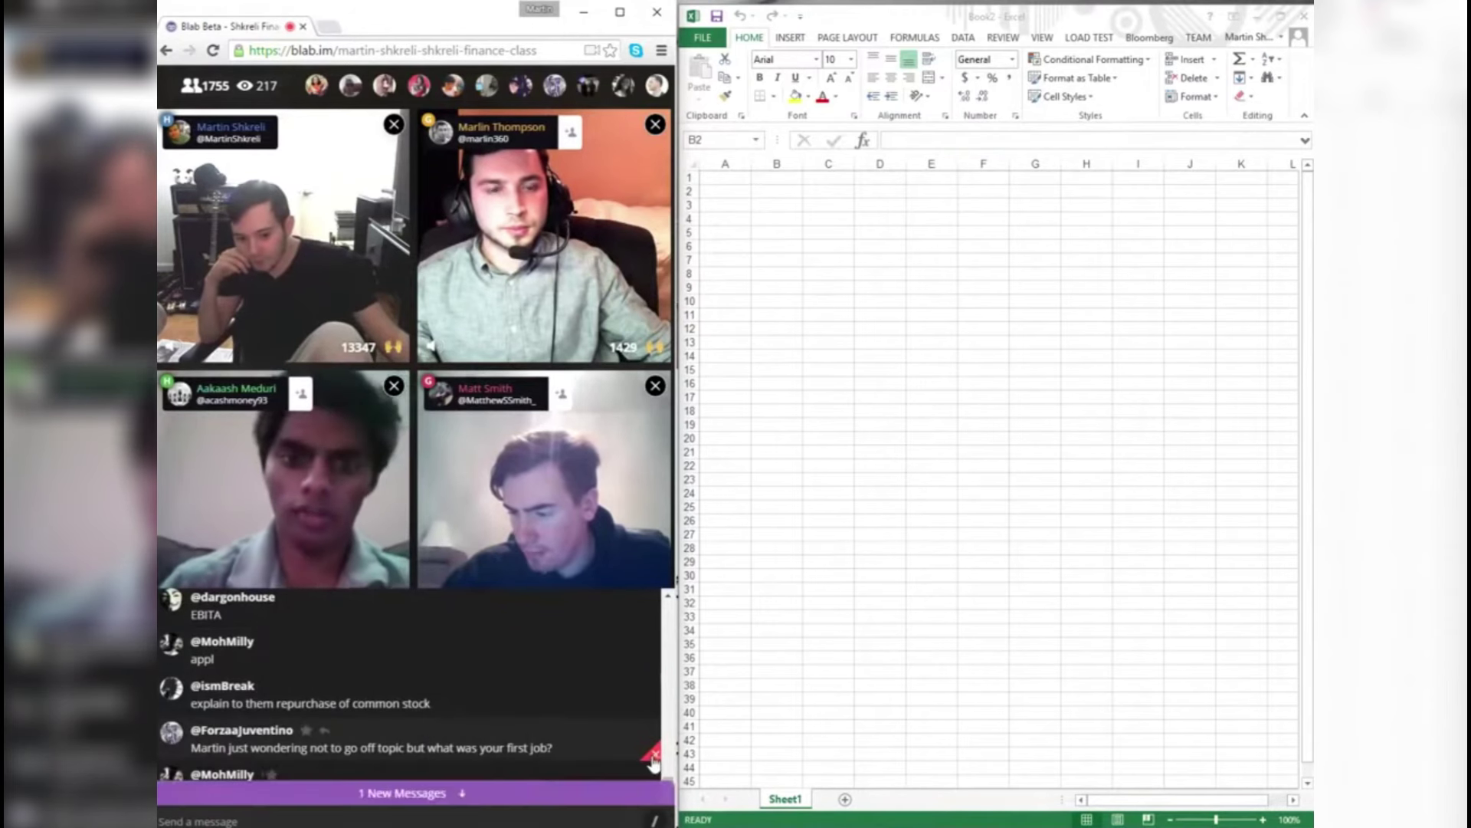
left_click(654, 757)
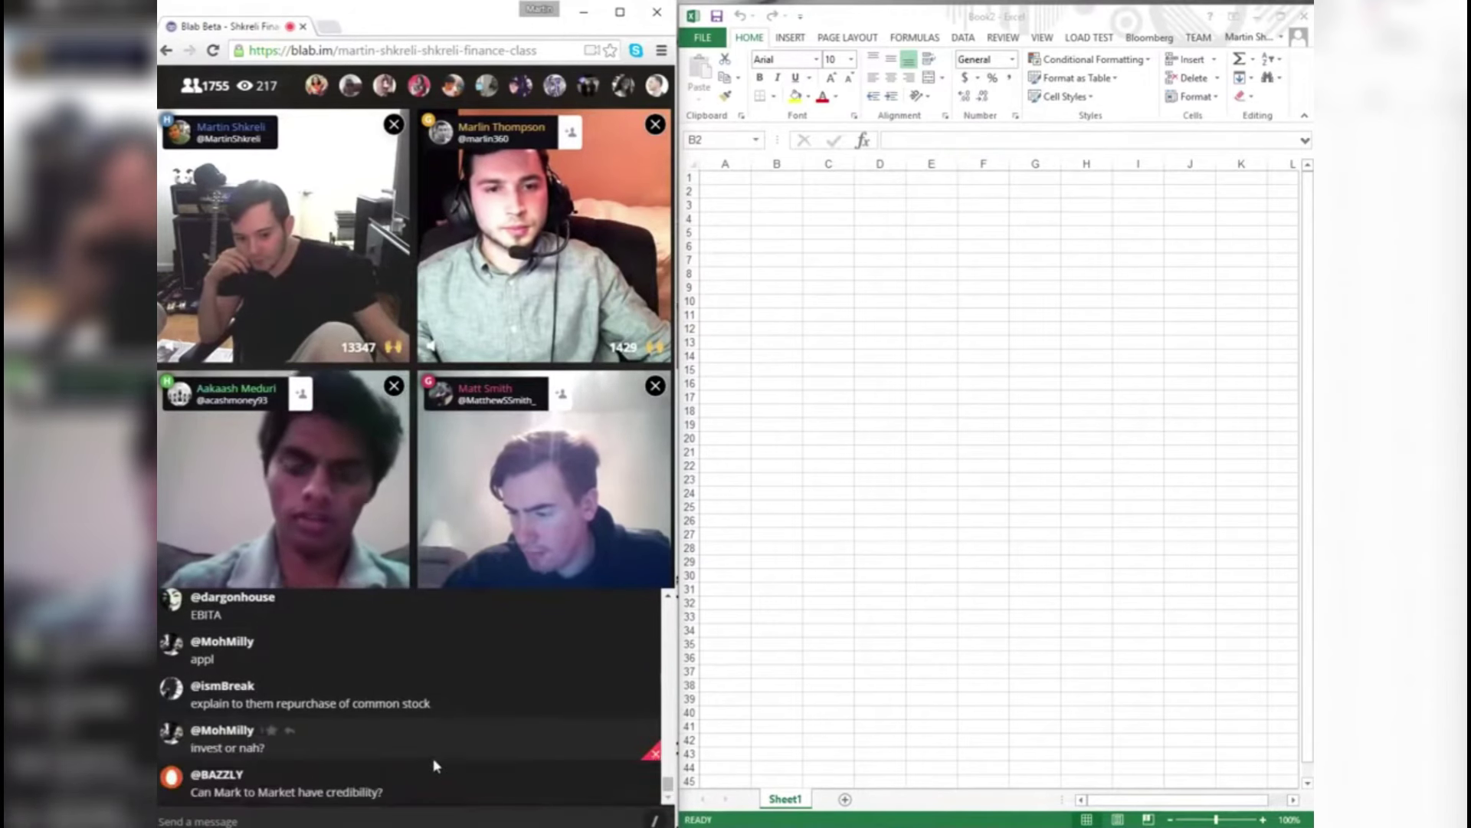
left_click(656, 753)
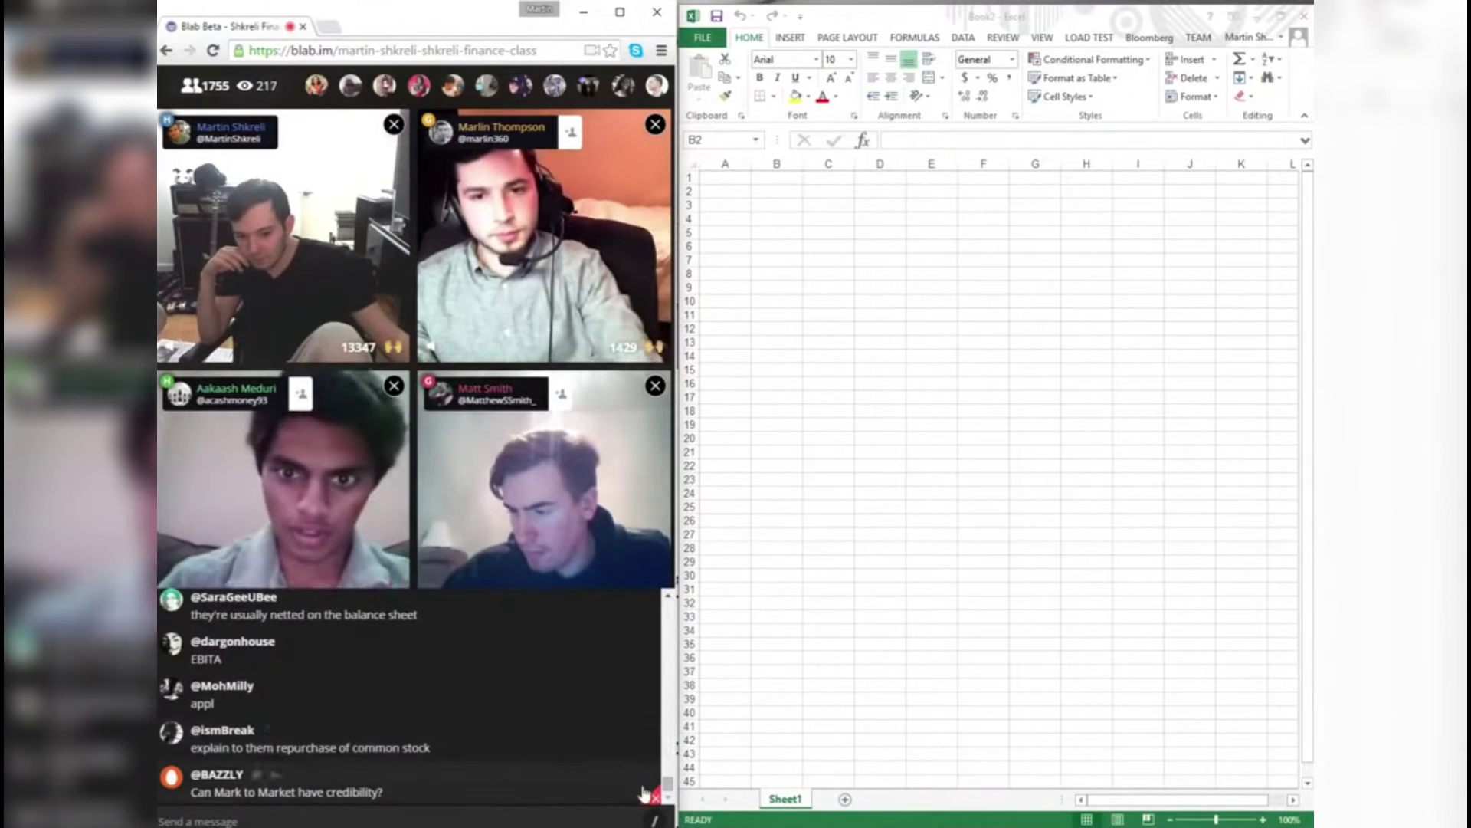
left_click(653, 796)
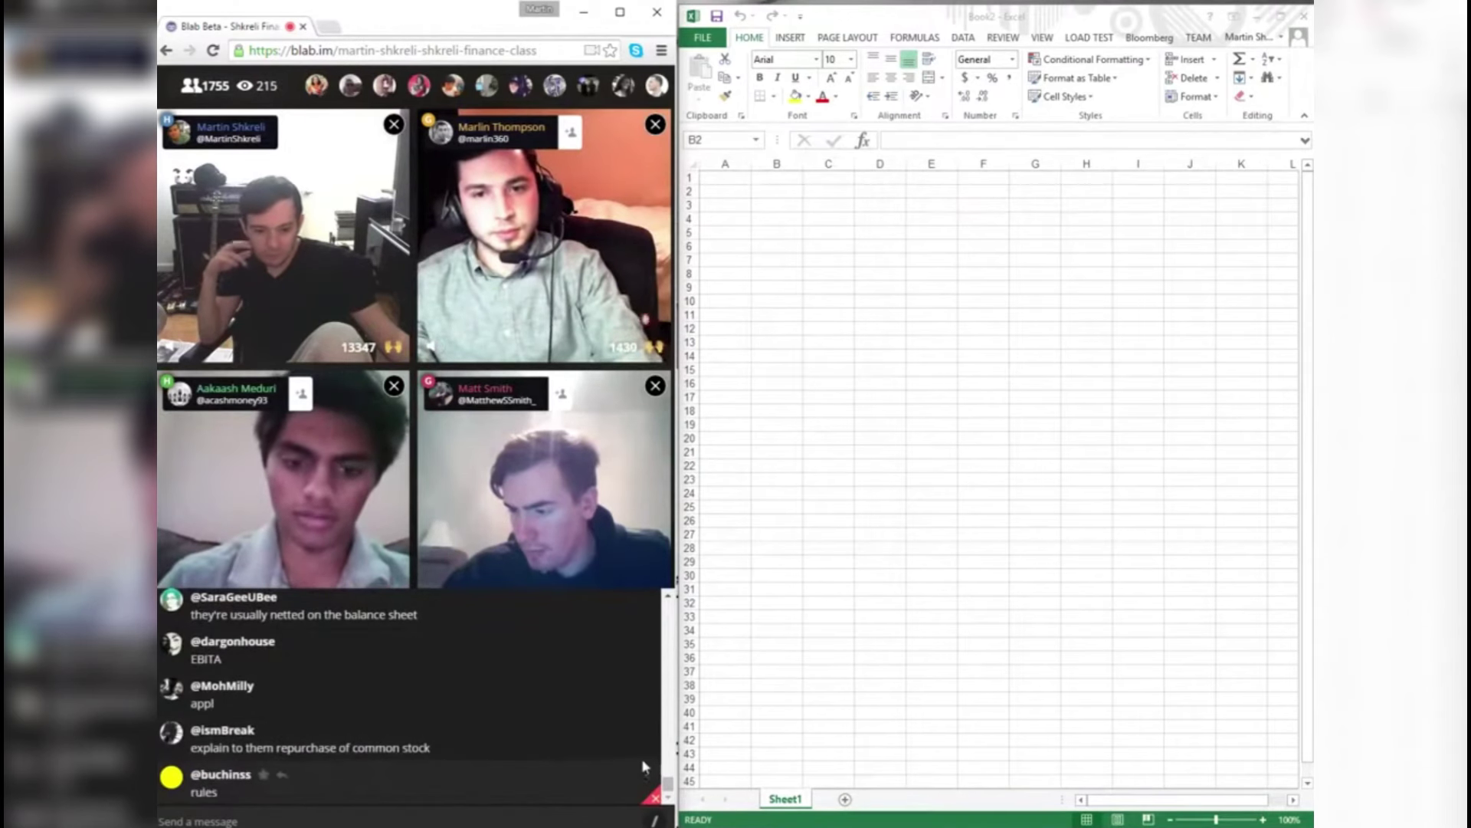
- Delete the stock-repurchase, "appl", "EBITA", balance-sheet netting, lesson-playlists and "rules" messages from the class chat
left_click(652, 756)
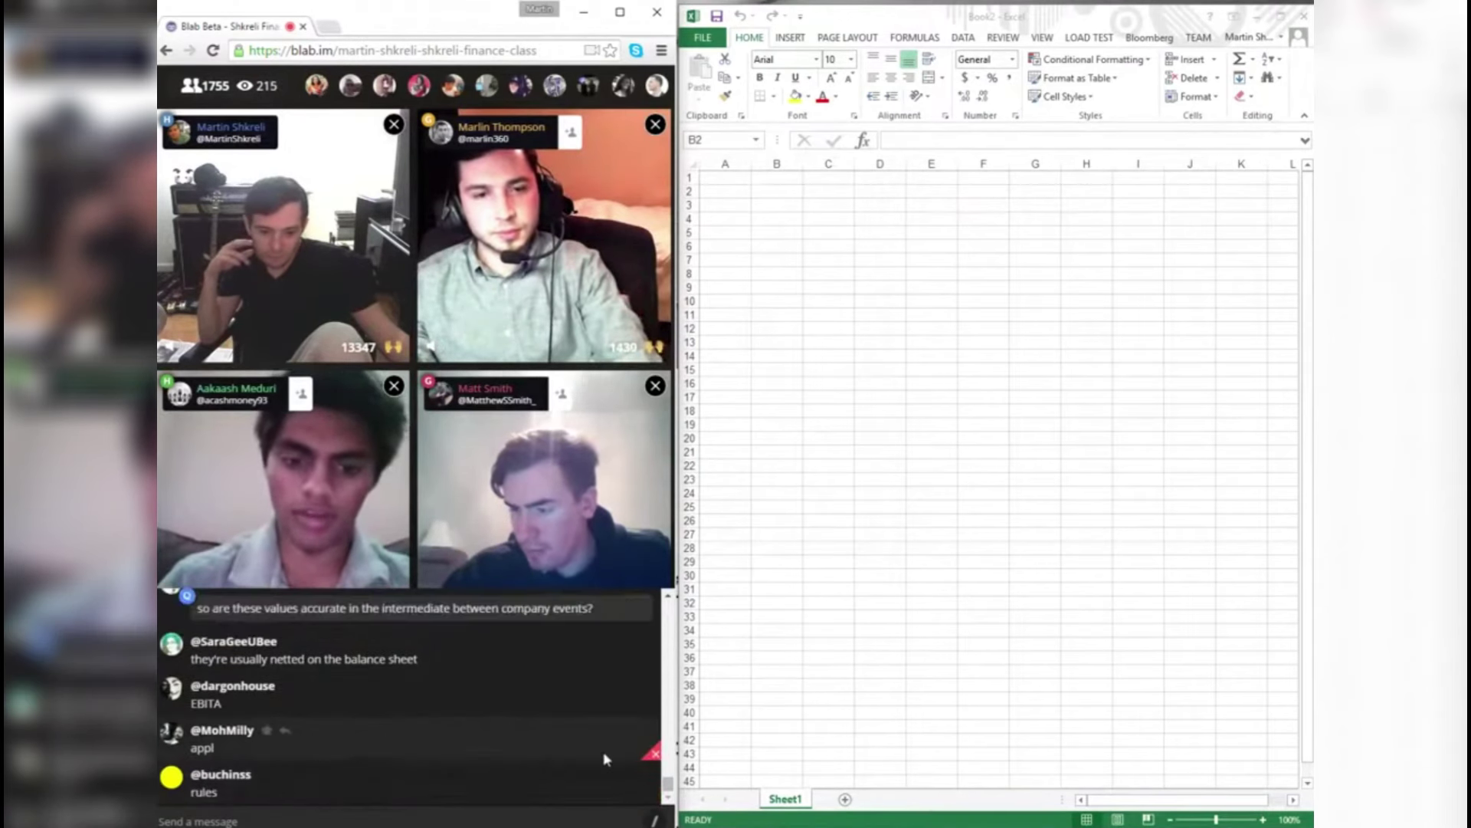
left_click(652, 756)
left_click(651, 758)
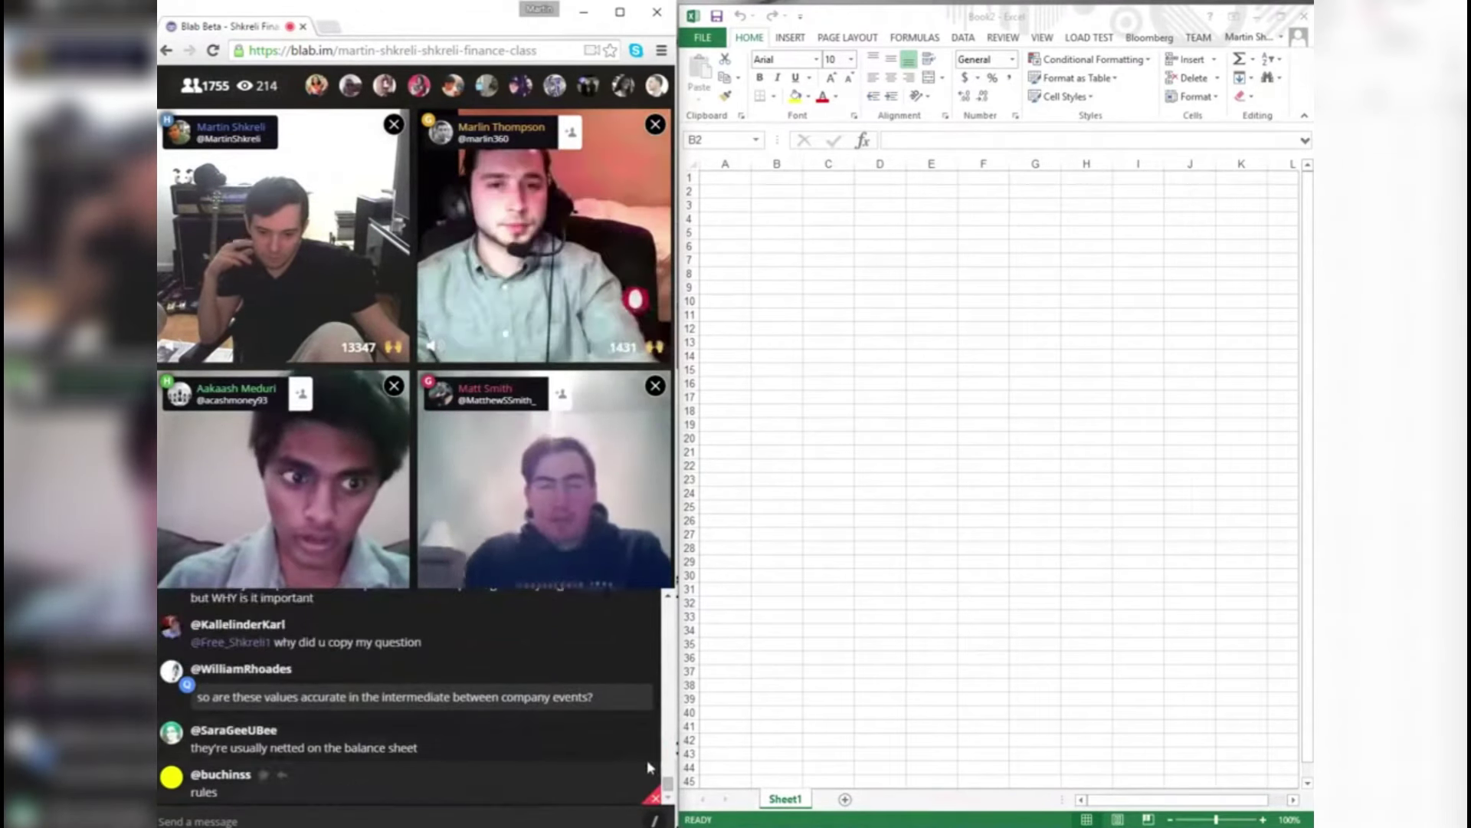
left_click(652, 756)
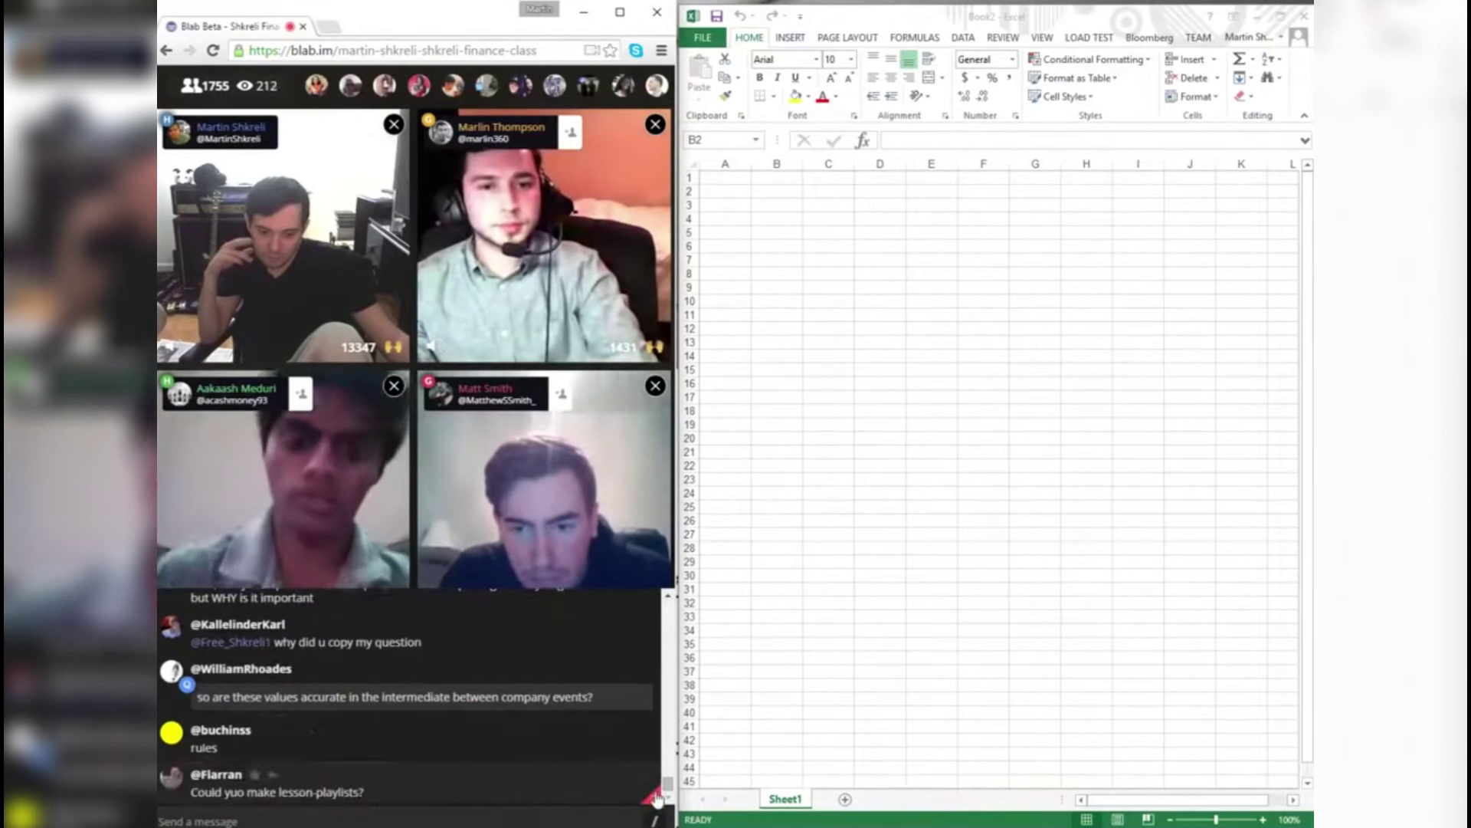
left_click(654, 798)
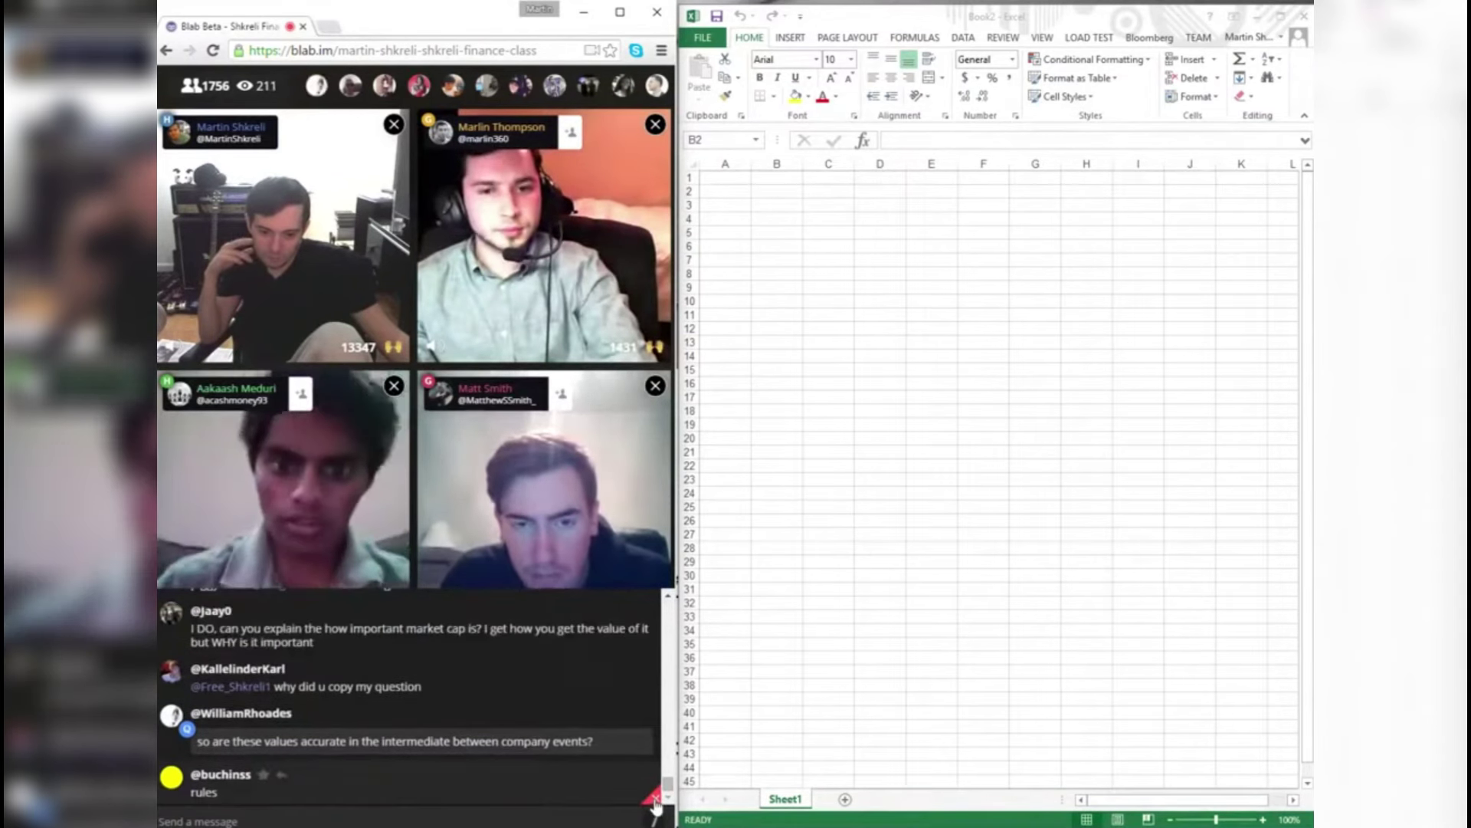
left_click(654, 799)
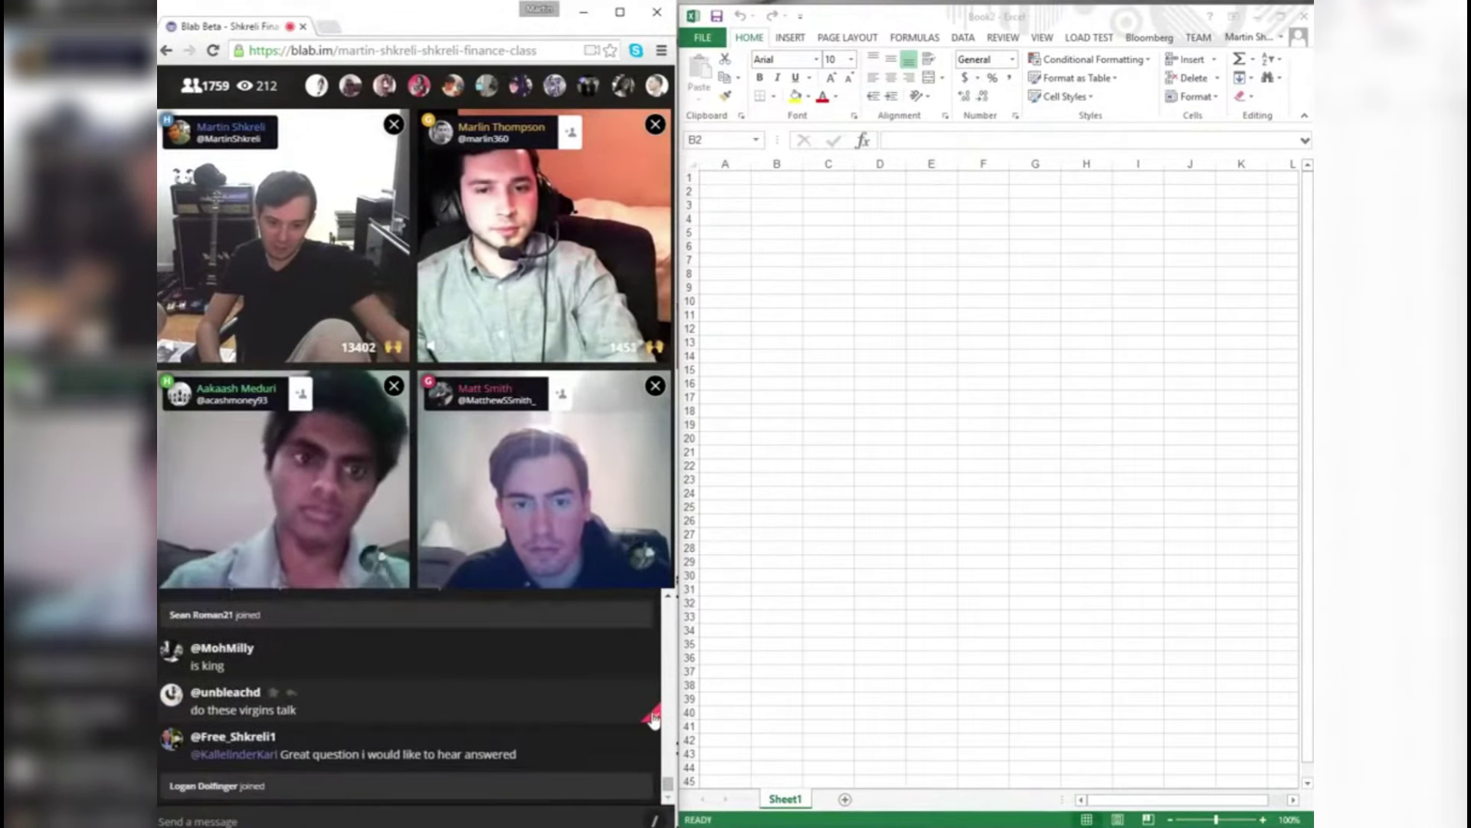
- Delete the "do these virgins talk", "dont worry about terms", accounting-policies, "good job", "is king" and "you get hang of it" chat messages
left_click(652, 659)
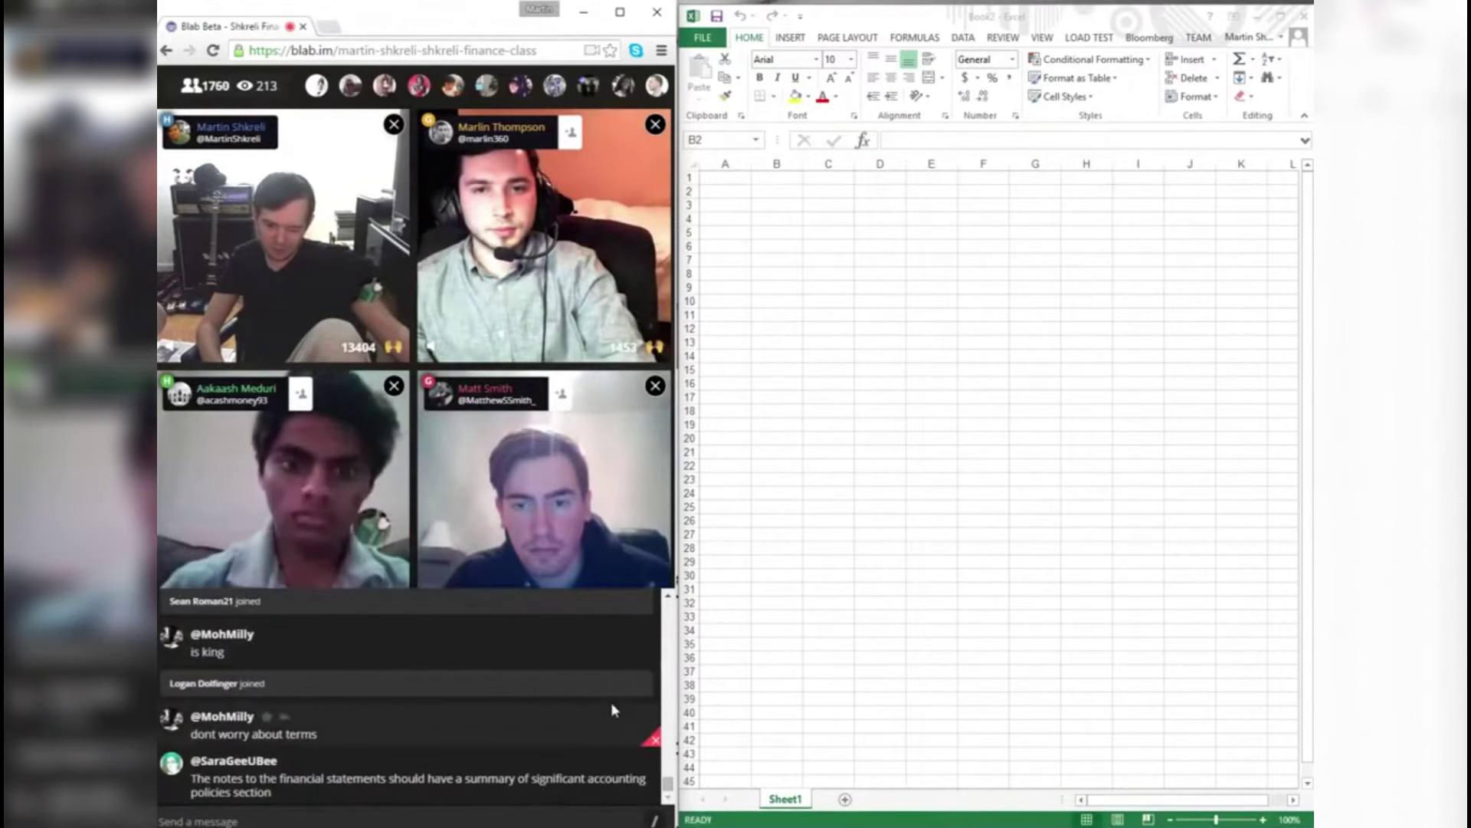
left_click(652, 741)
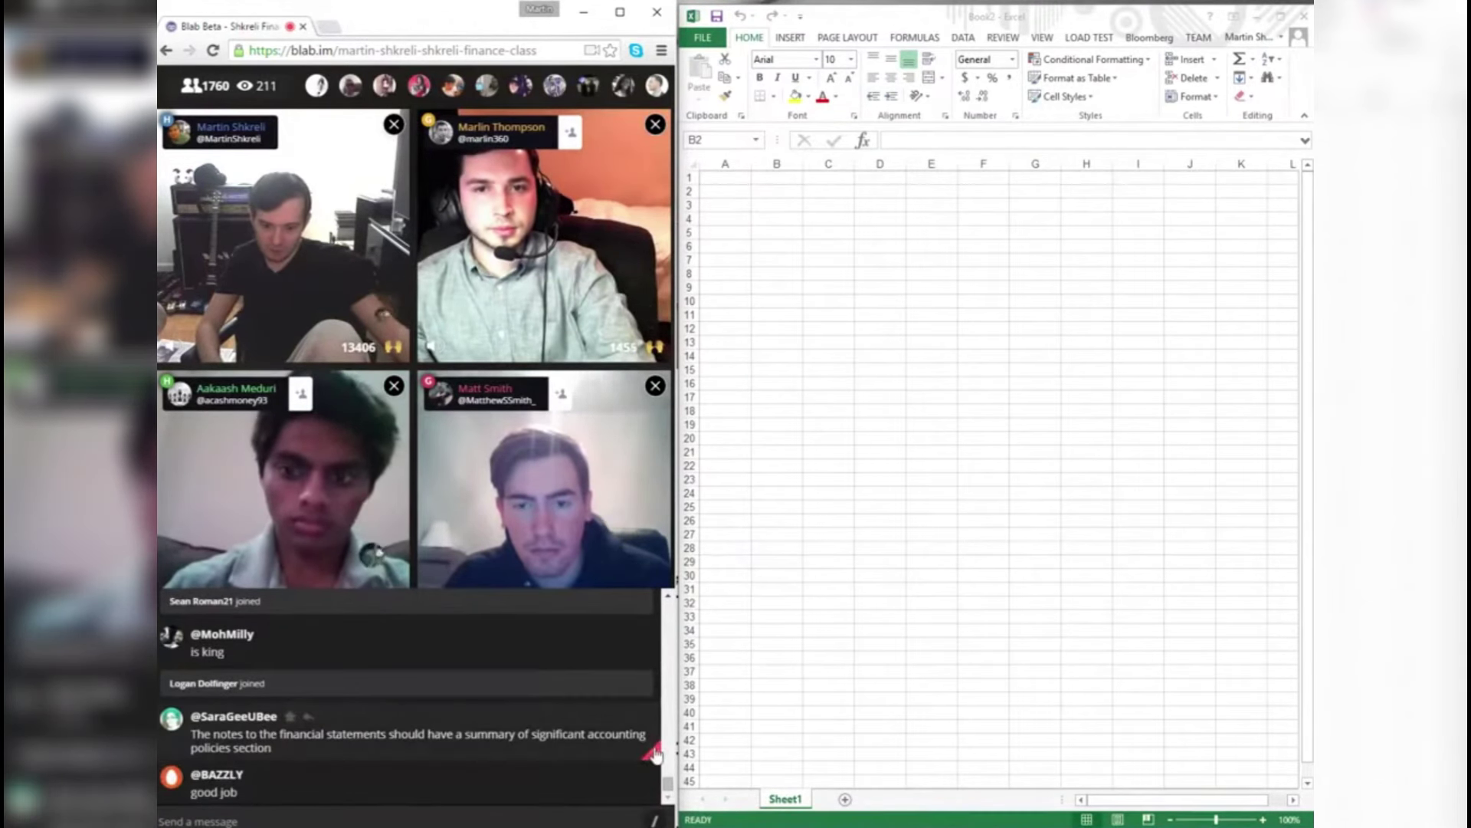
left_click(653, 754)
left_click(653, 754)
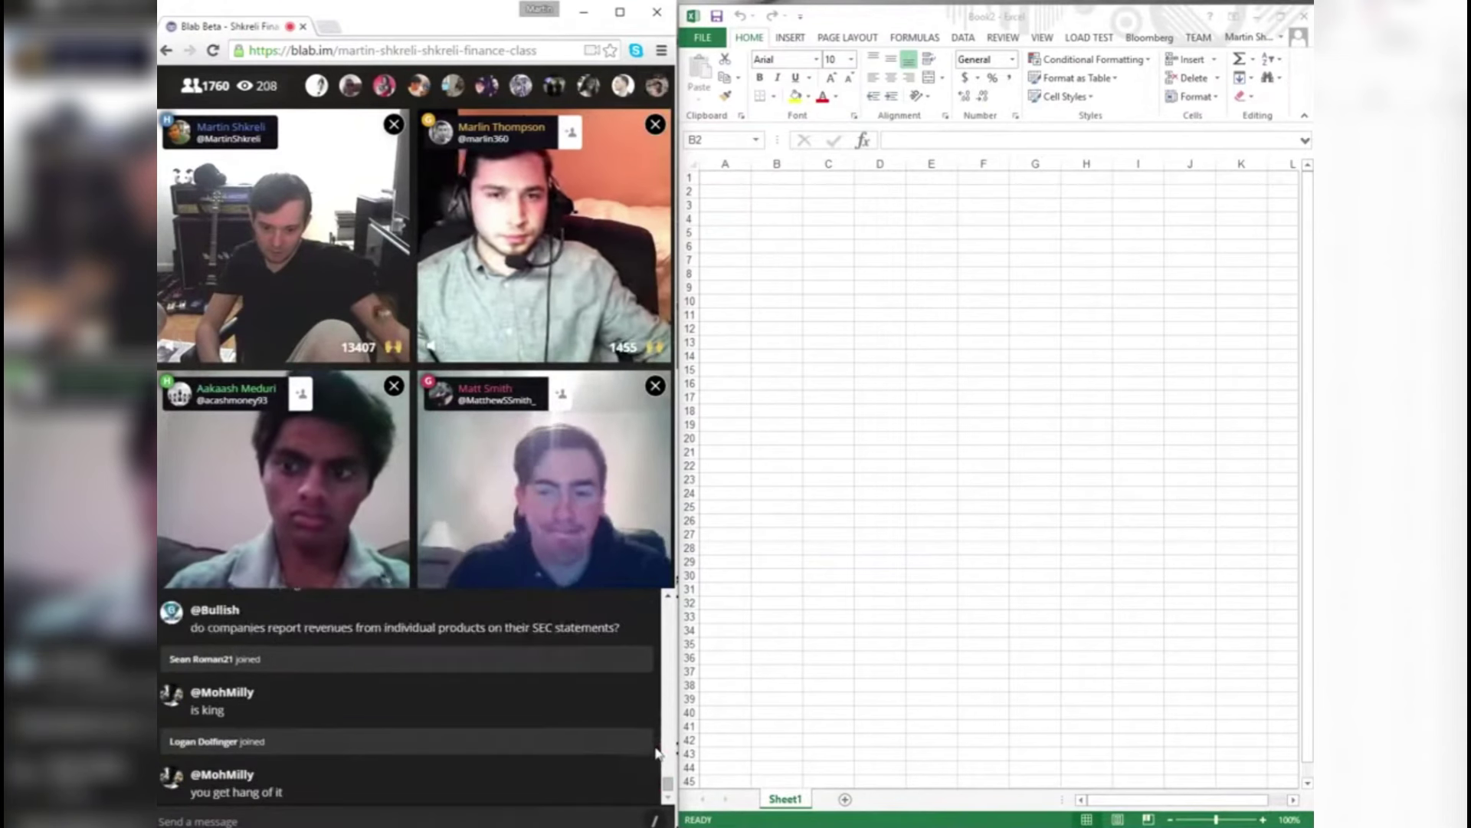
left_click(652, 725)
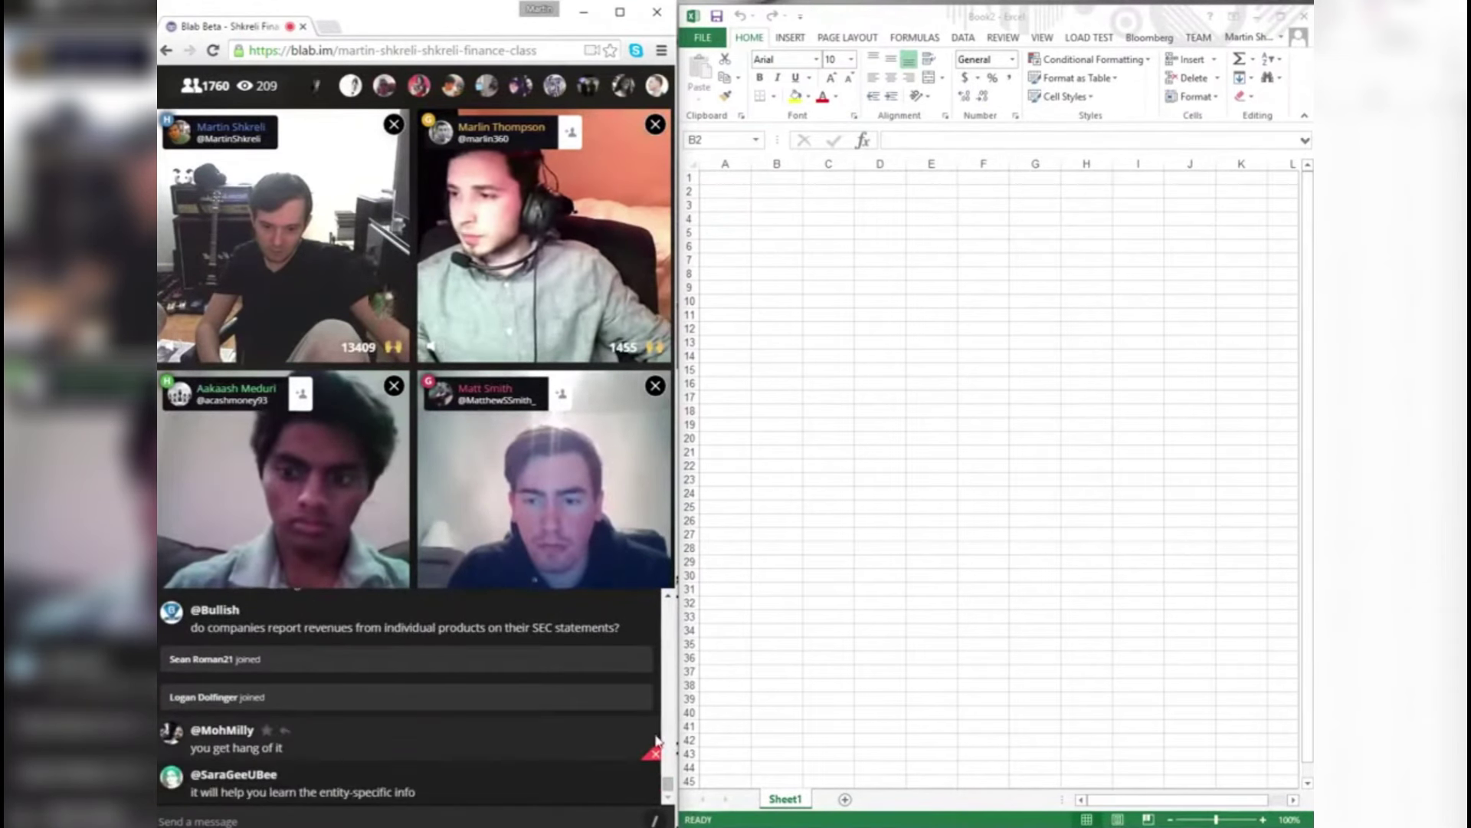
left_click(655, 754)
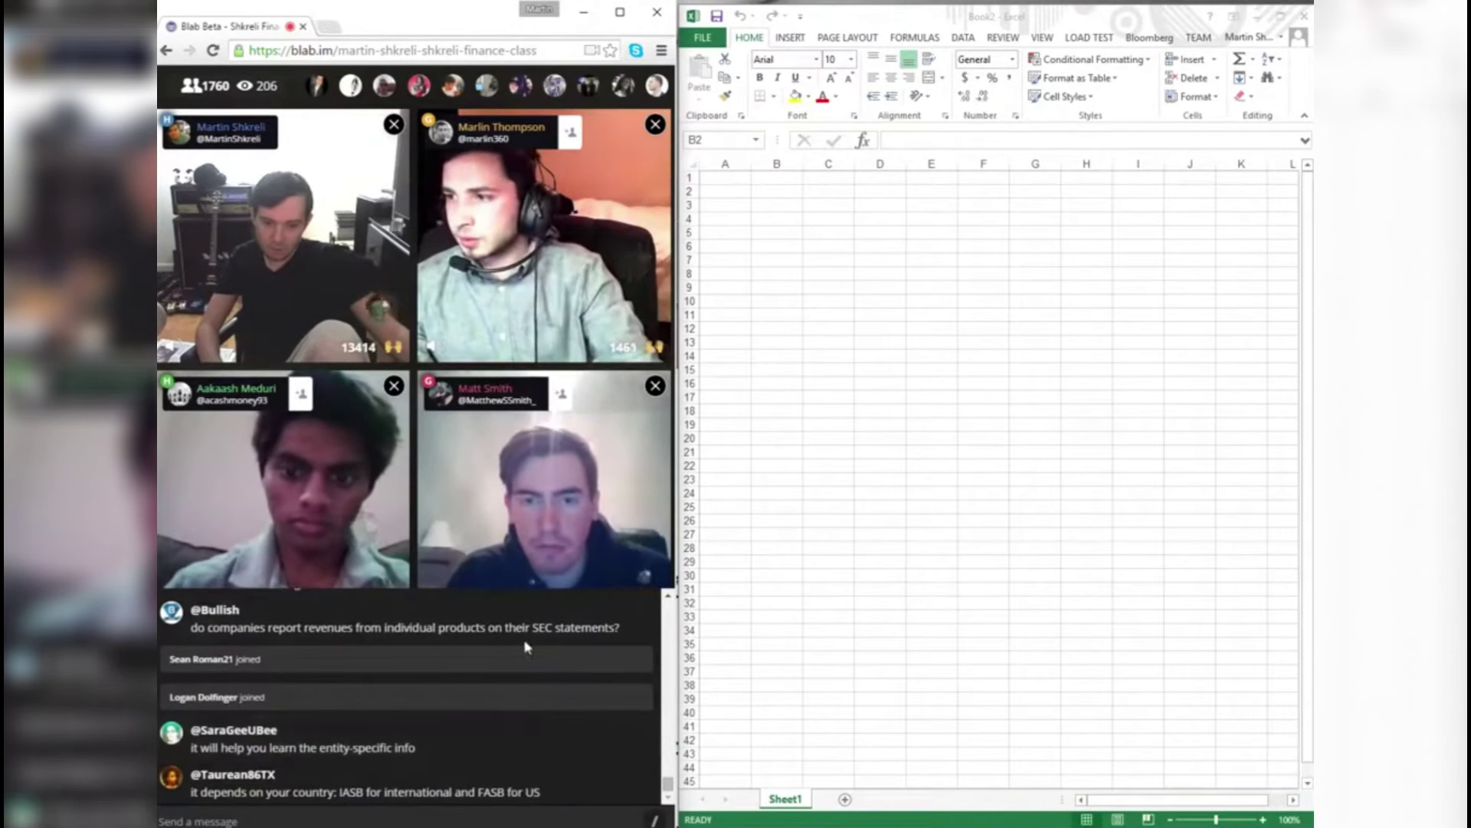
scroll(450, 759, "up", 2)
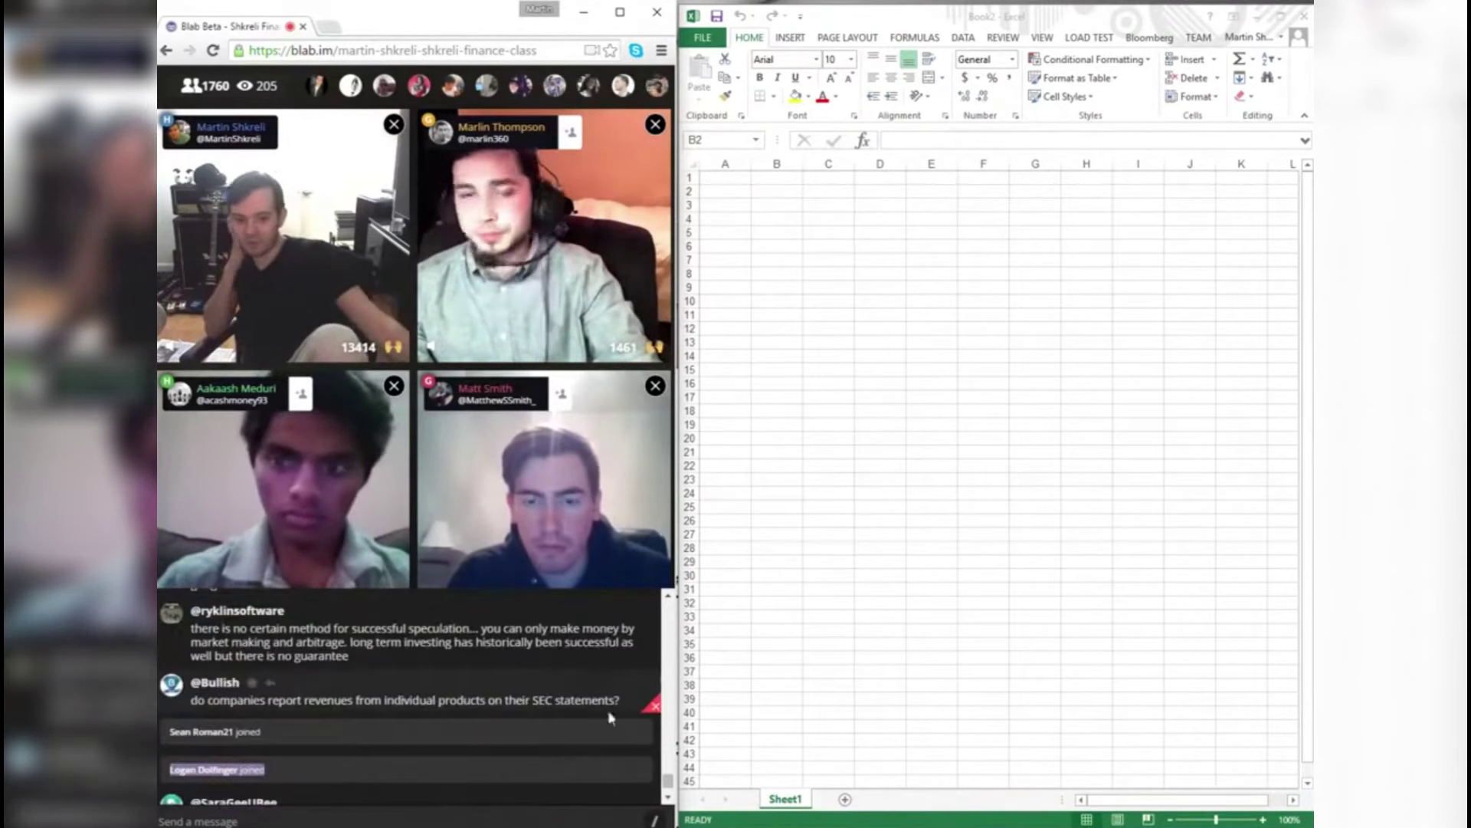
scroll(636, 709, "down", 3)
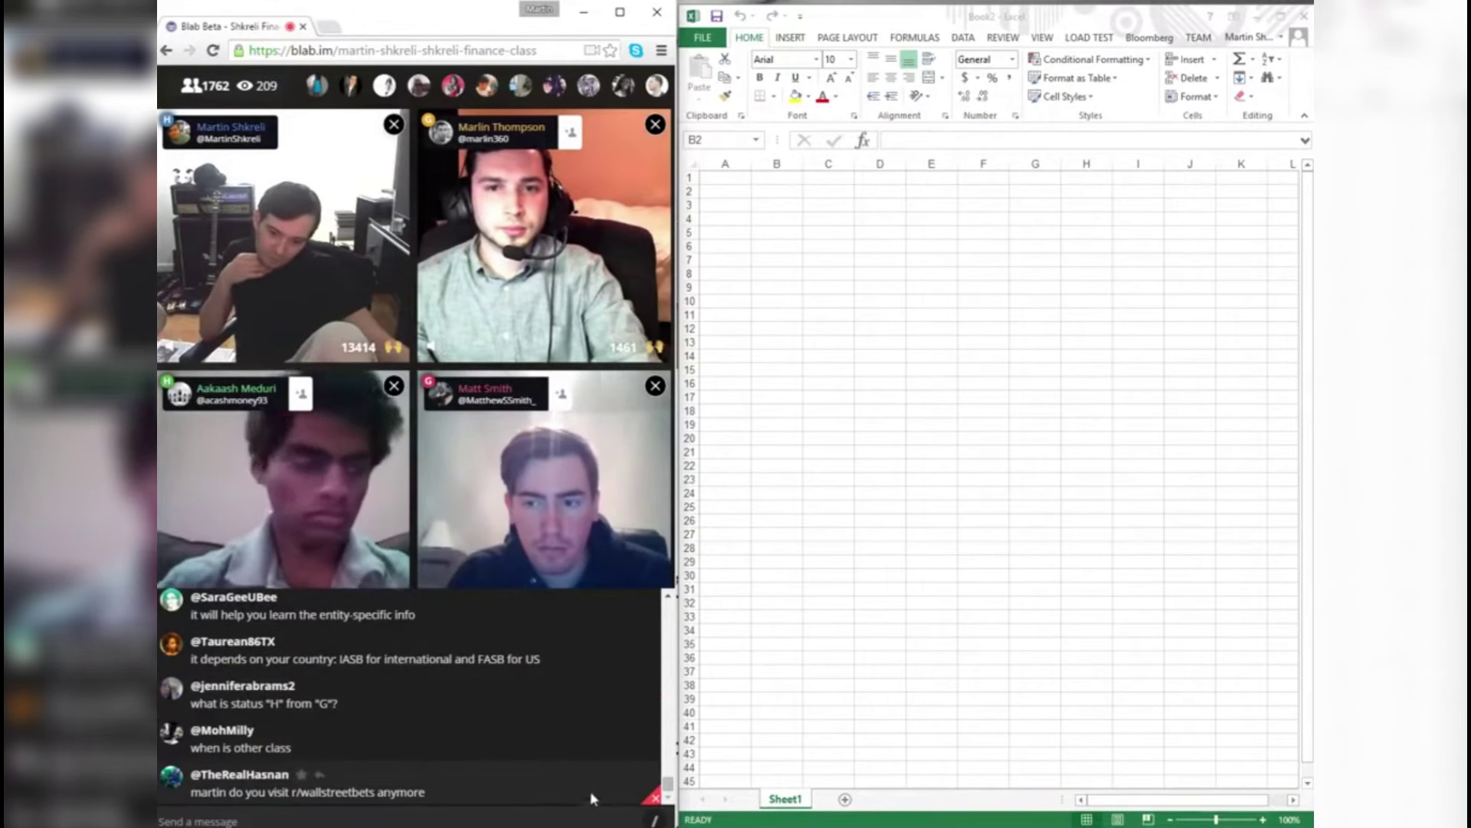
triple_click(284, 789)
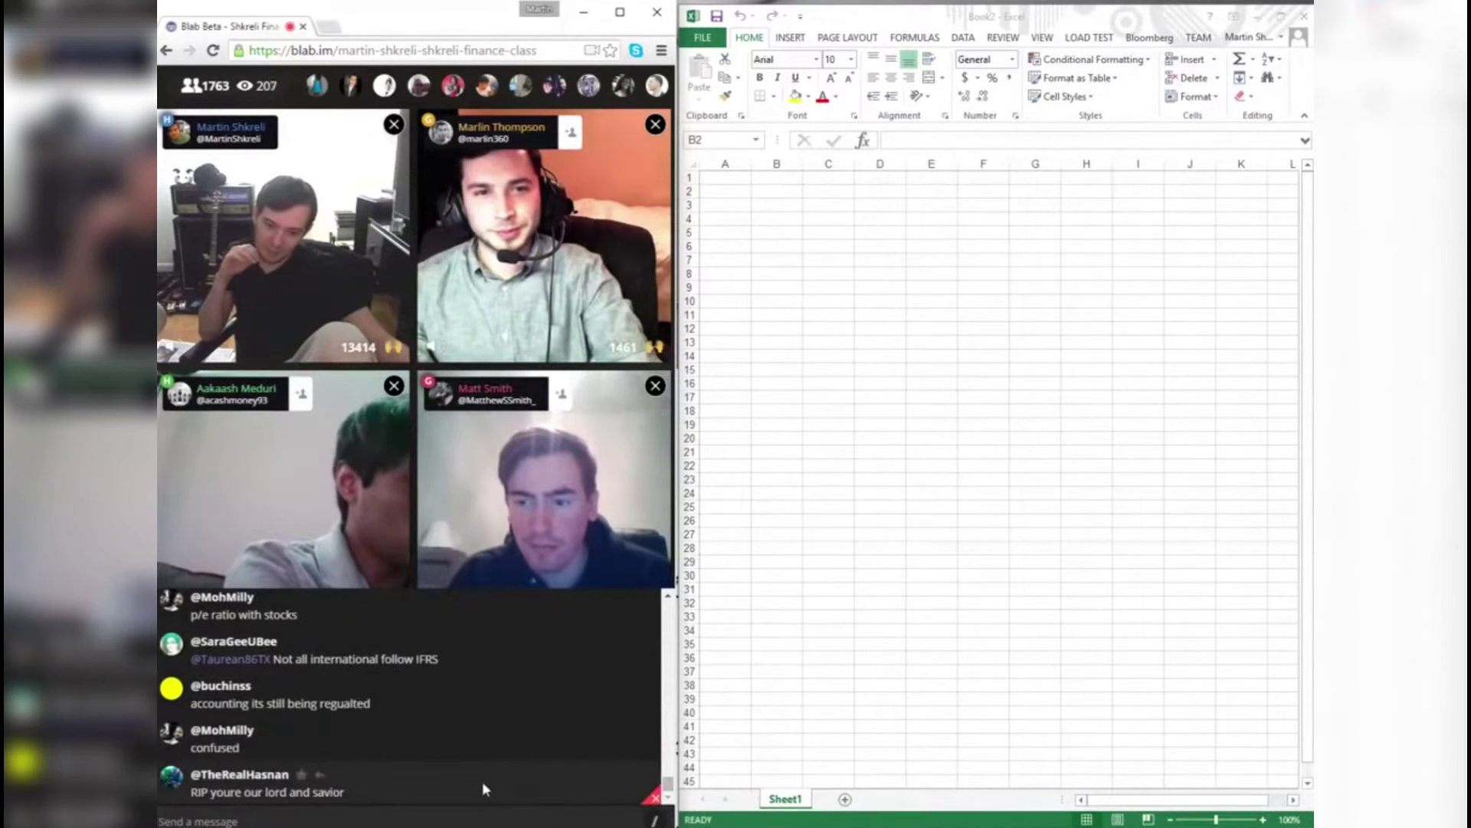
left_click(655, 797)
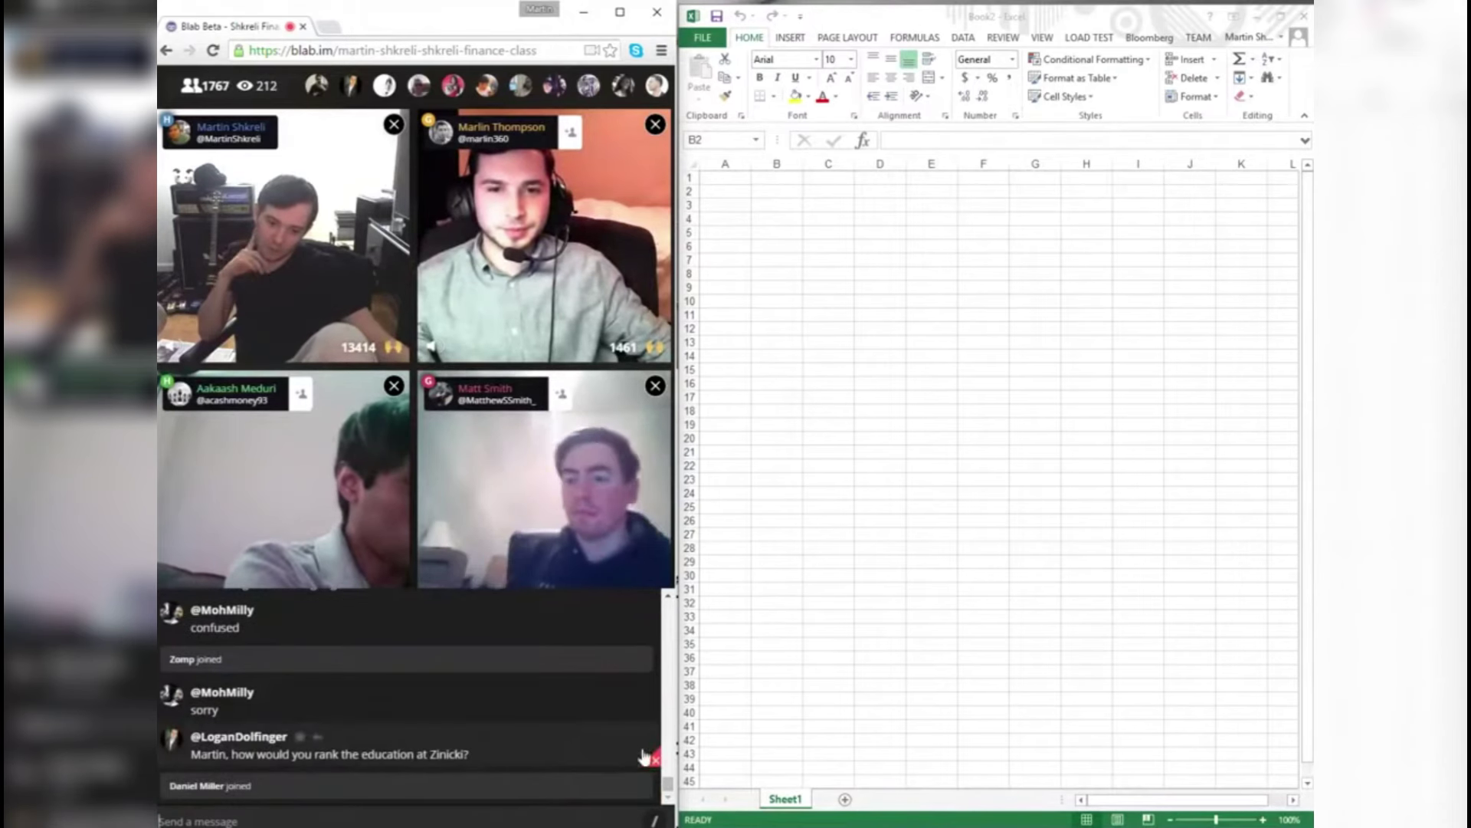
left_click(654, 760)
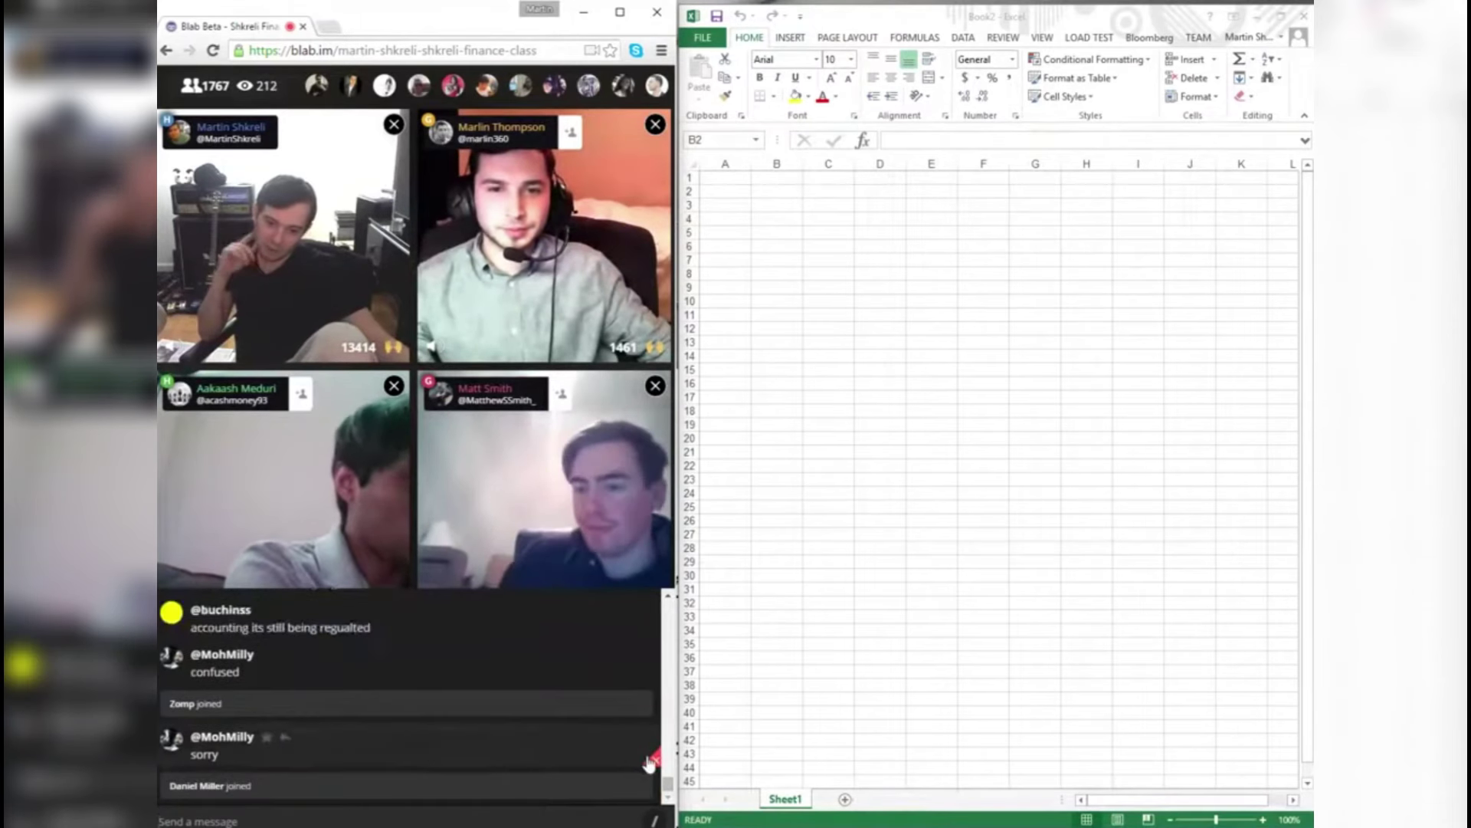
left_click(644, 715)
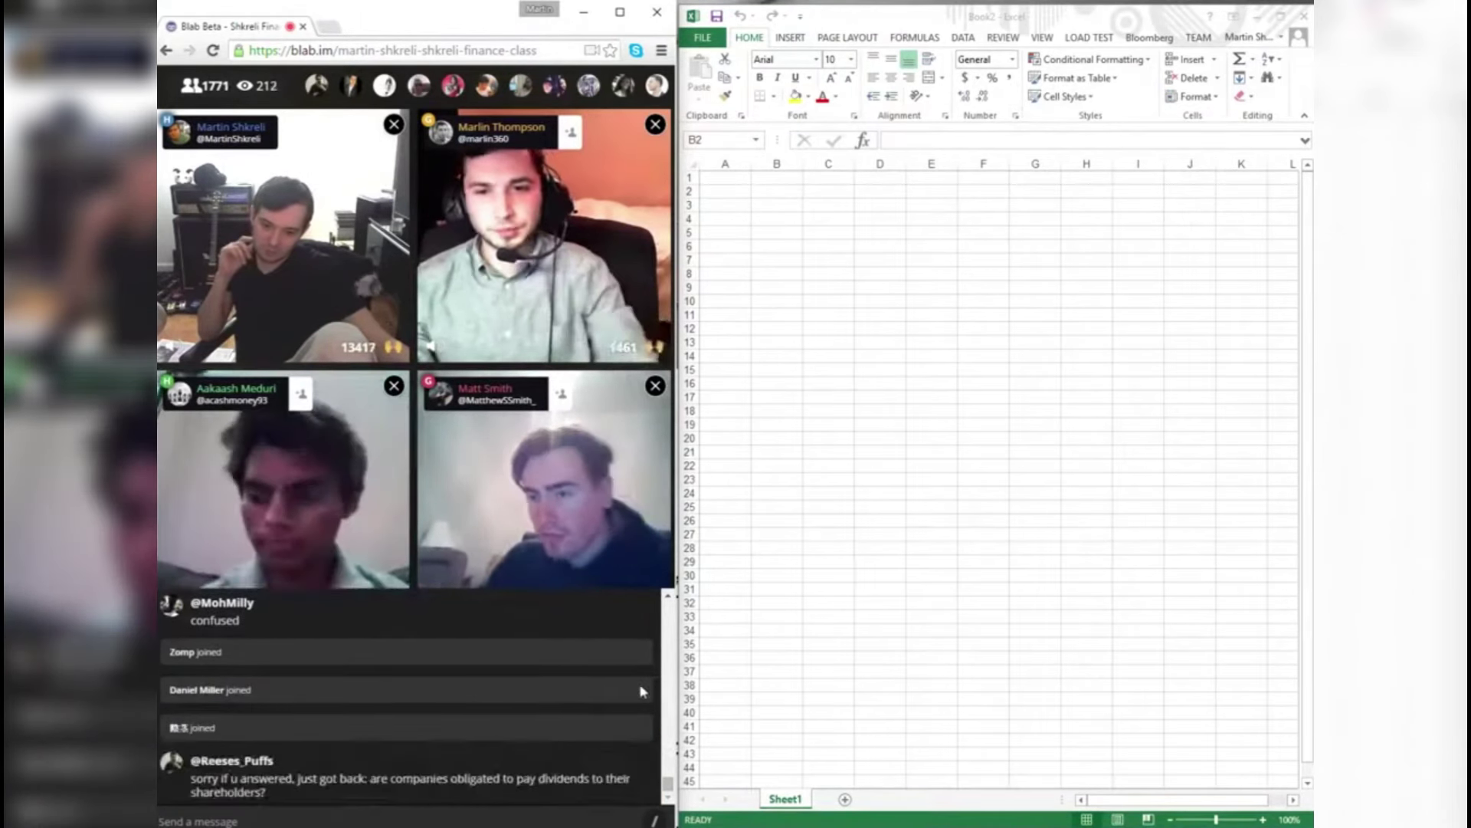
- Delete the "where should I buy apple", dividend-obligation and Investopedia messages from the class chat
mouse_move(647, 796)
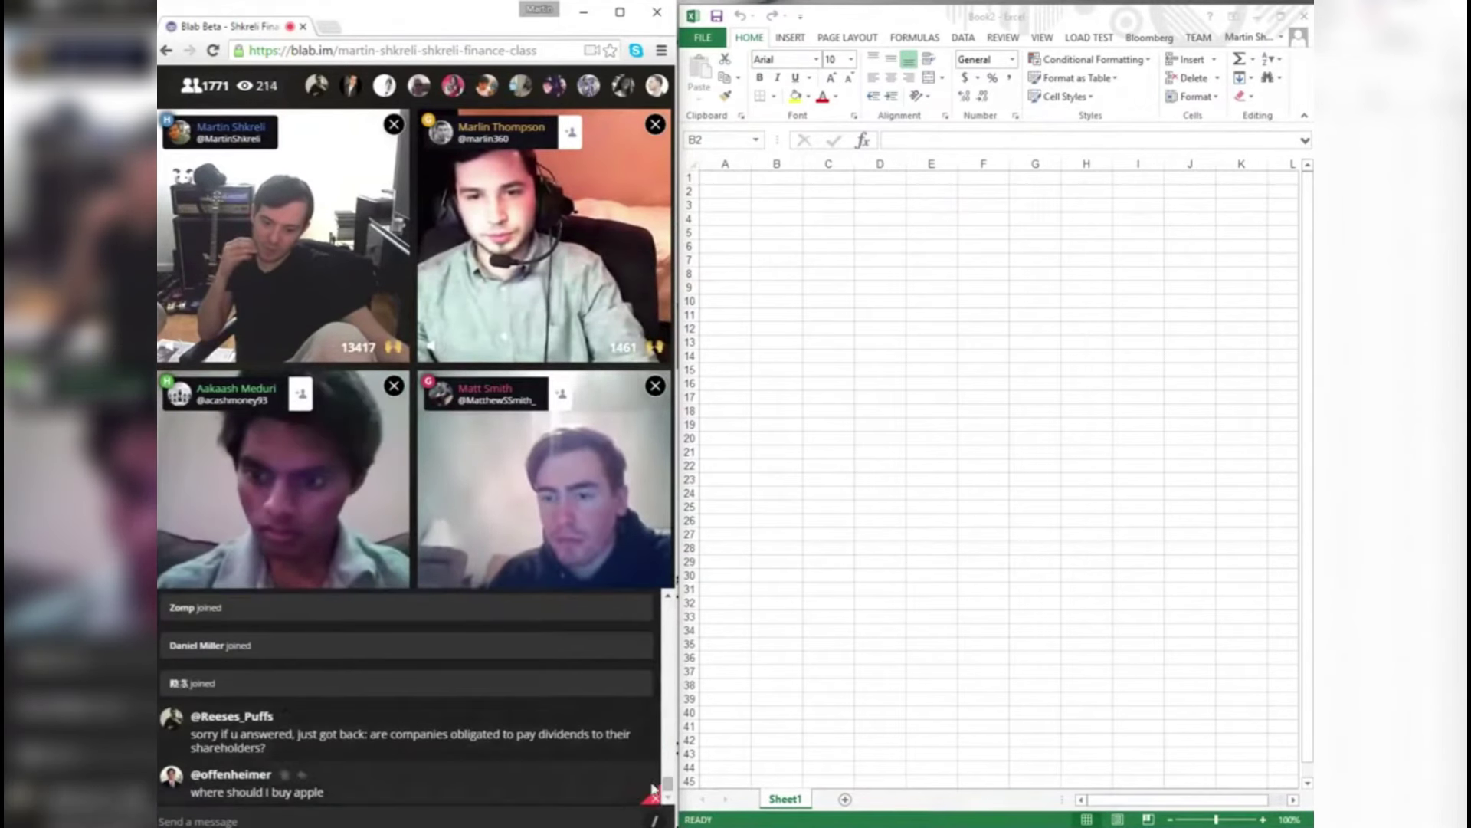
left_click(654, 799)
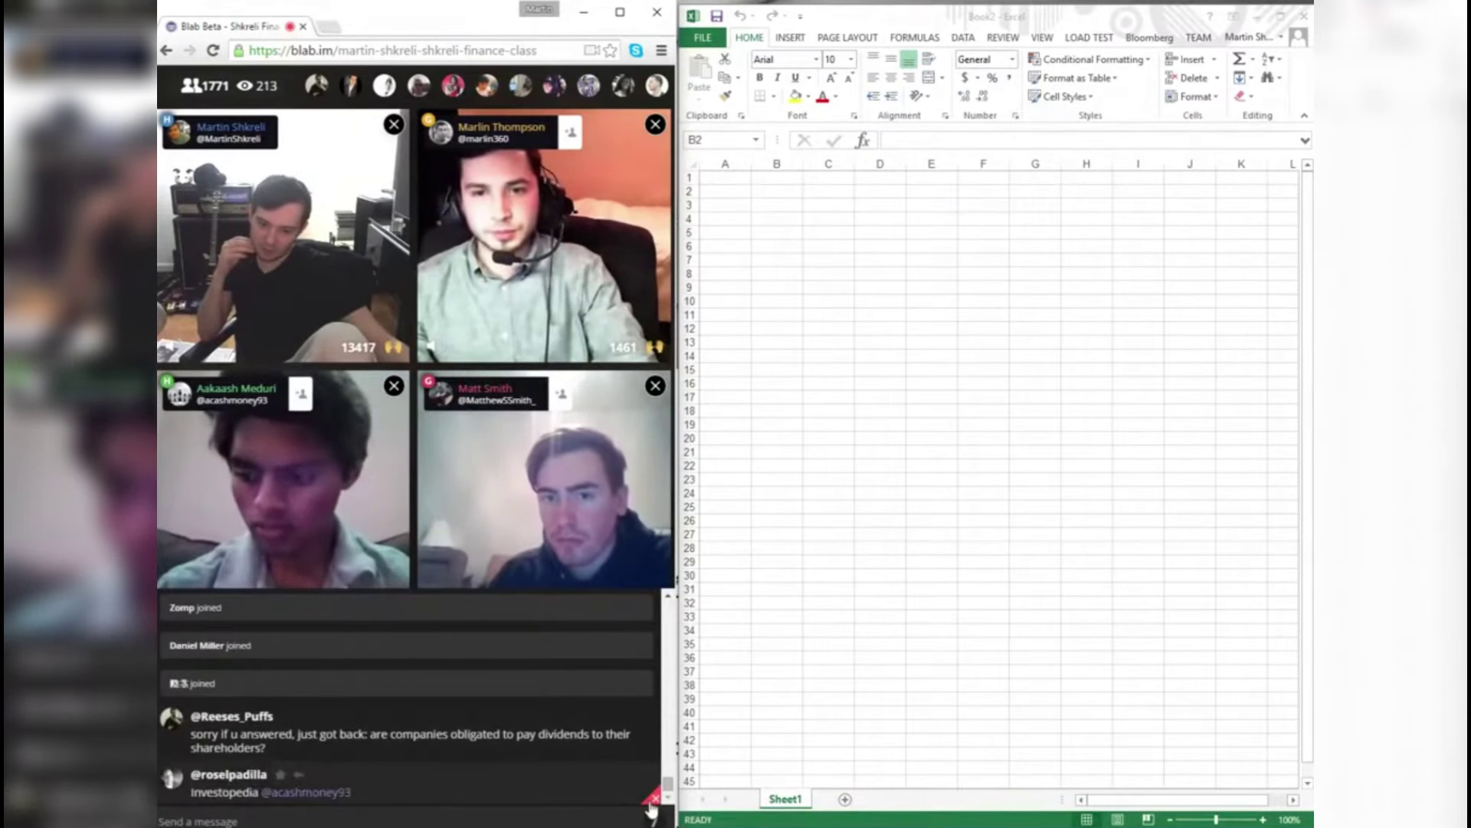
left_click(655, 799)
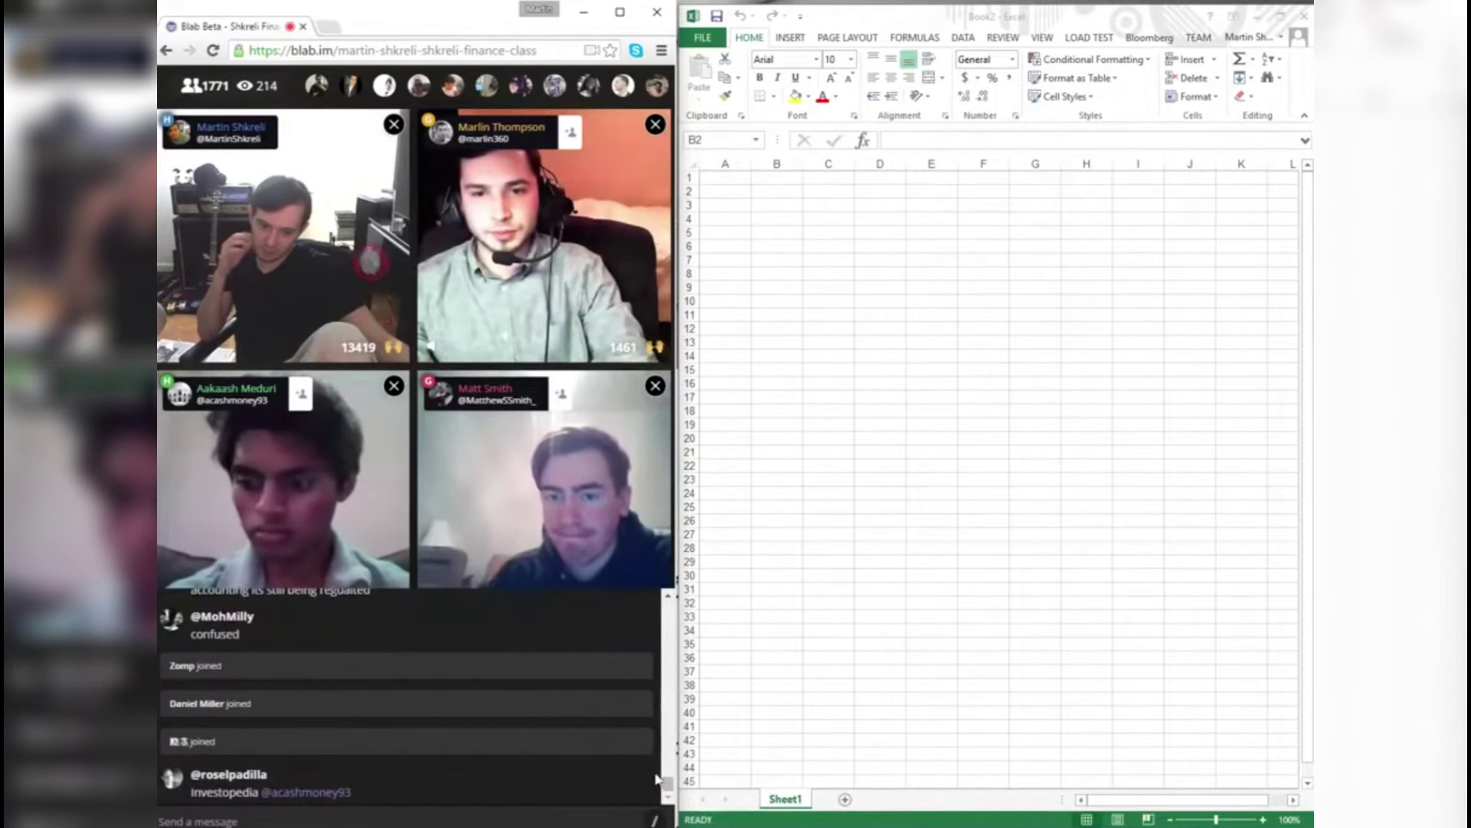
left_click(653, 799)
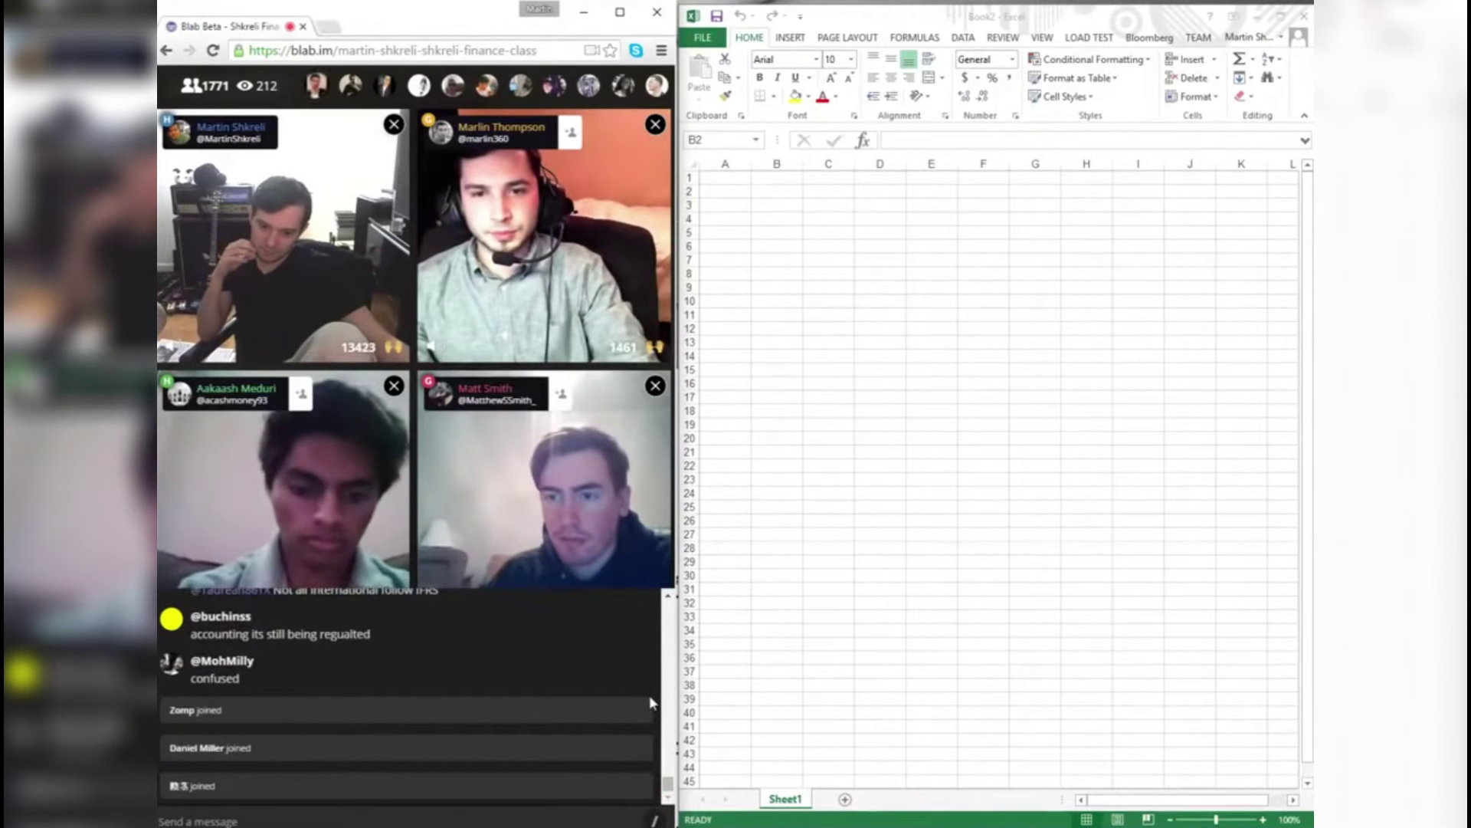
left_click(654, 799)
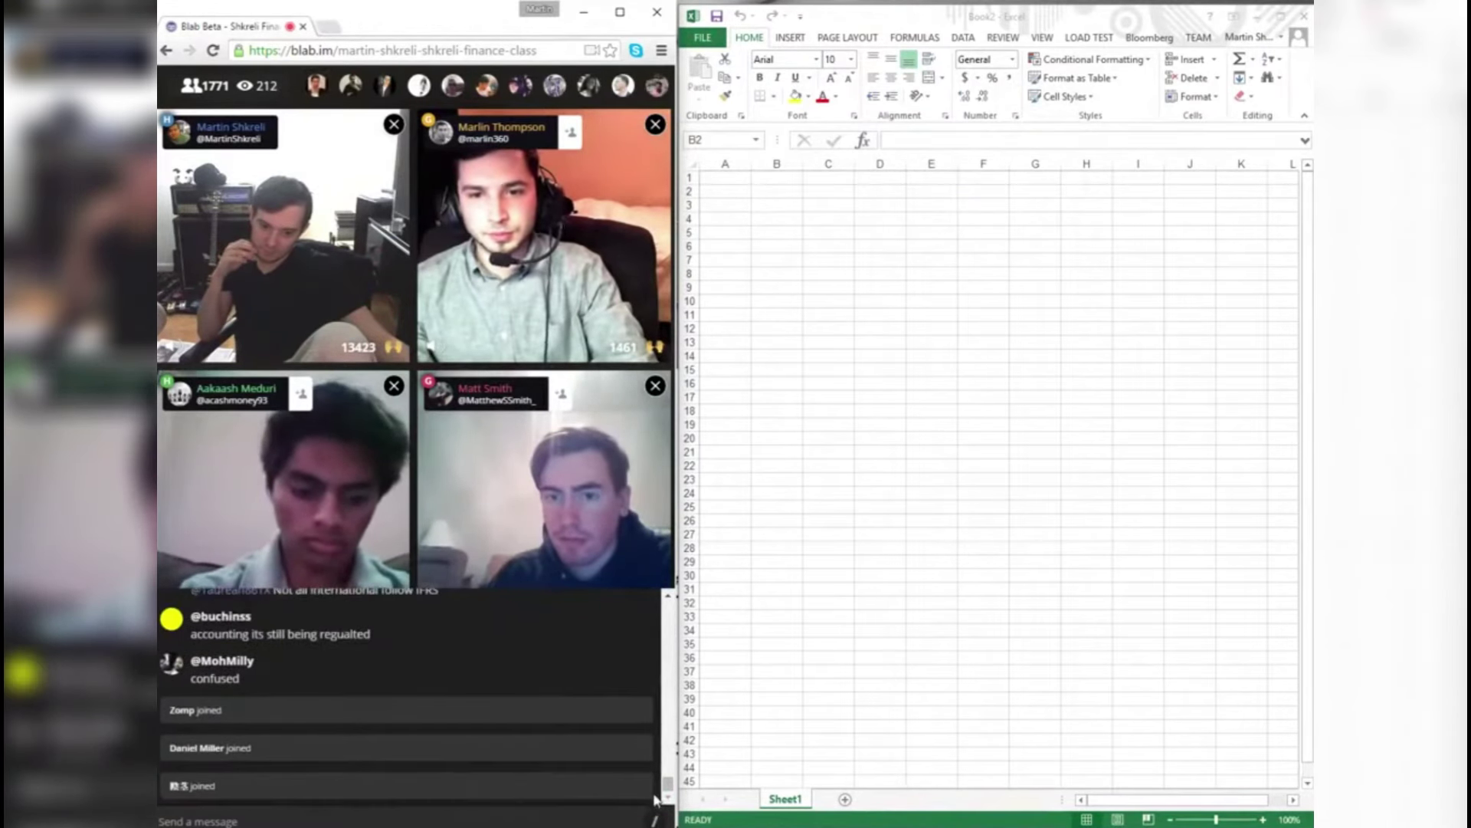
- Delete the "confused", accounting-regulation, IFRS and "p/e ratio with stocks" messages from the class chat
left_click(650, 688)
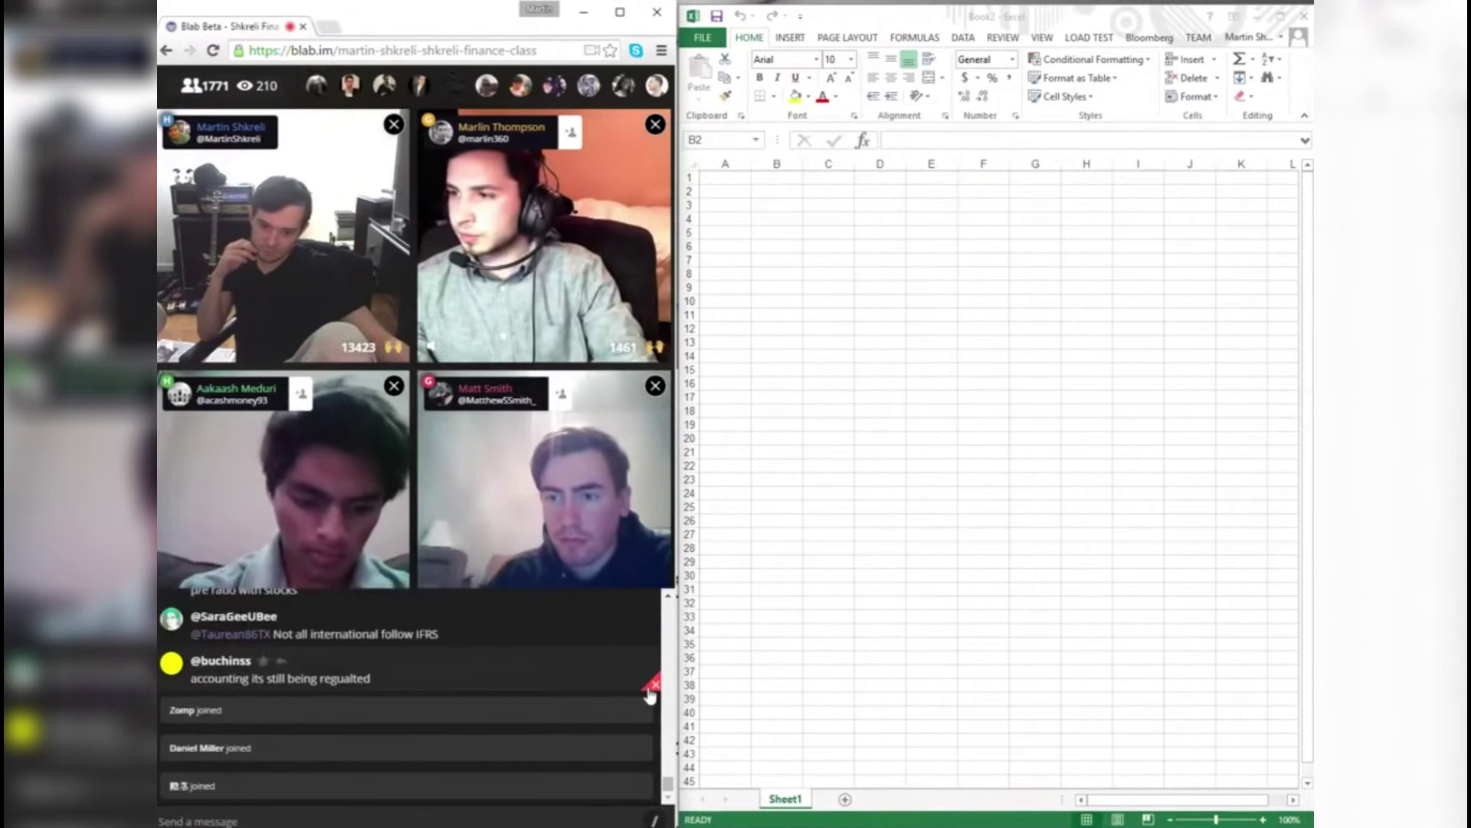
left_click(650, 690)
left_click(651, 690)
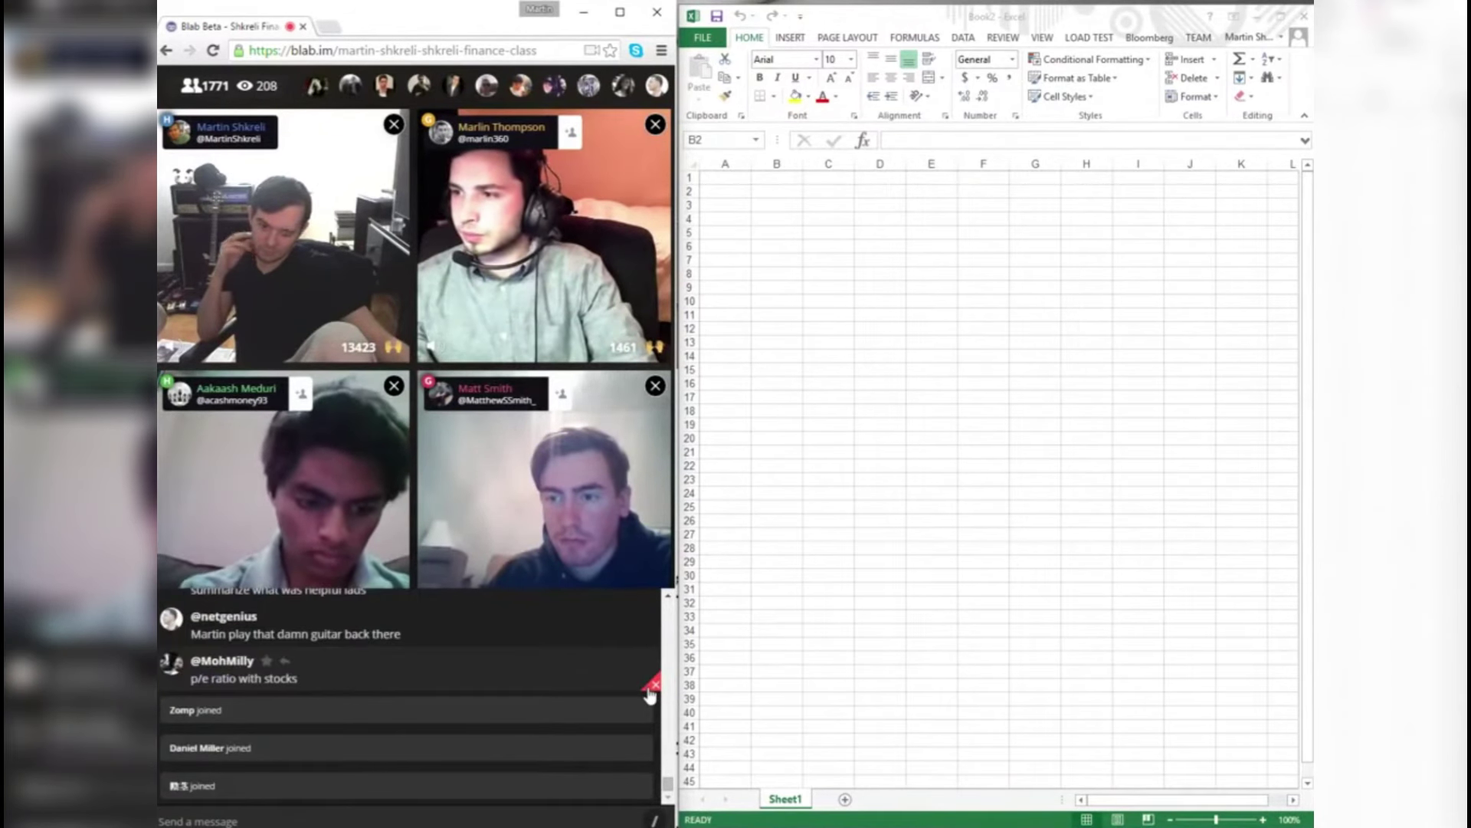
left_click(651, 690)
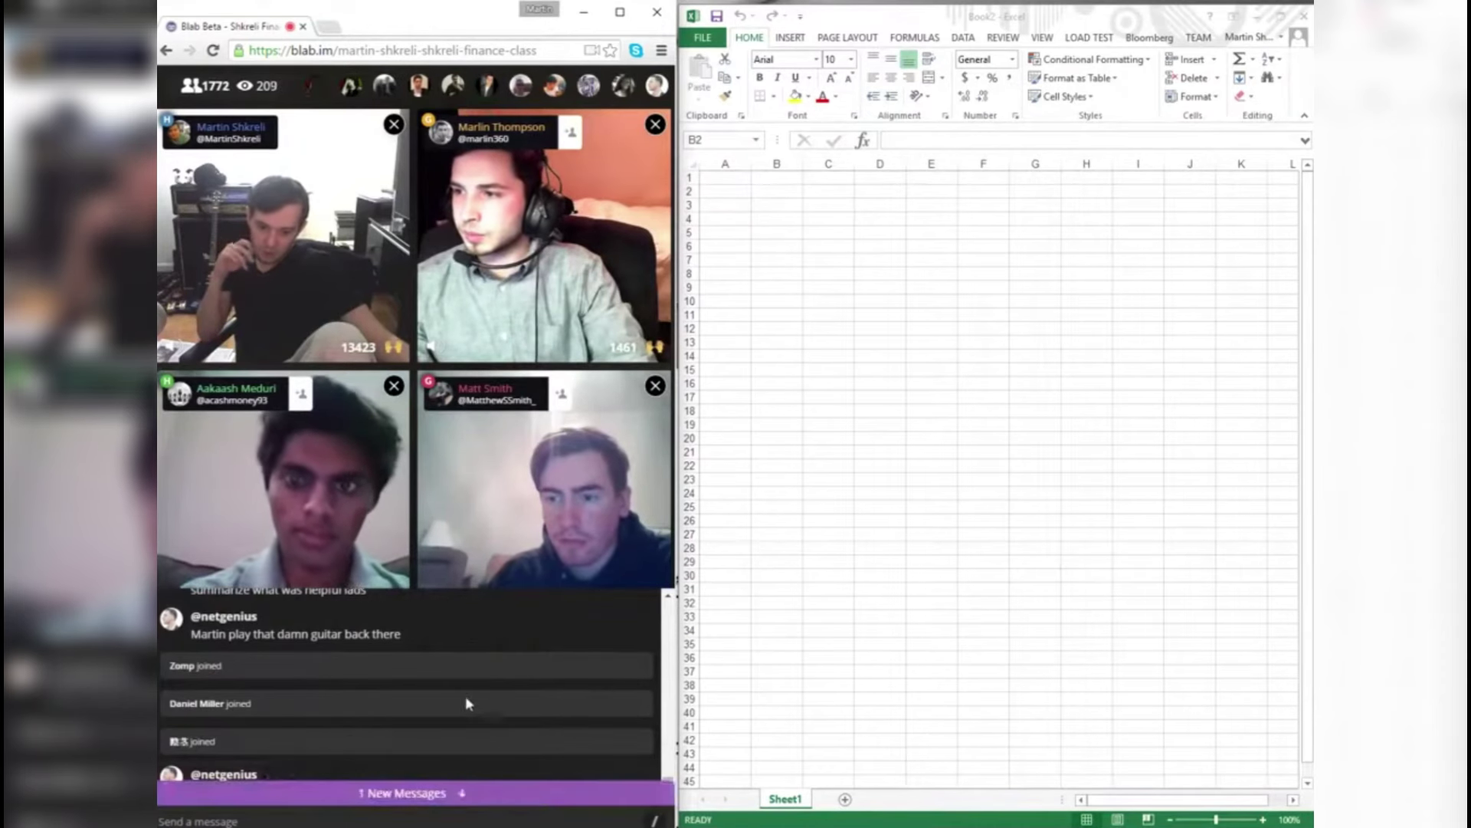
- Delete the go-to ratios question, the unfiled SEC report question and the first-dividend comment among the newest chat messages
scroll(629, 771, "down", 3)
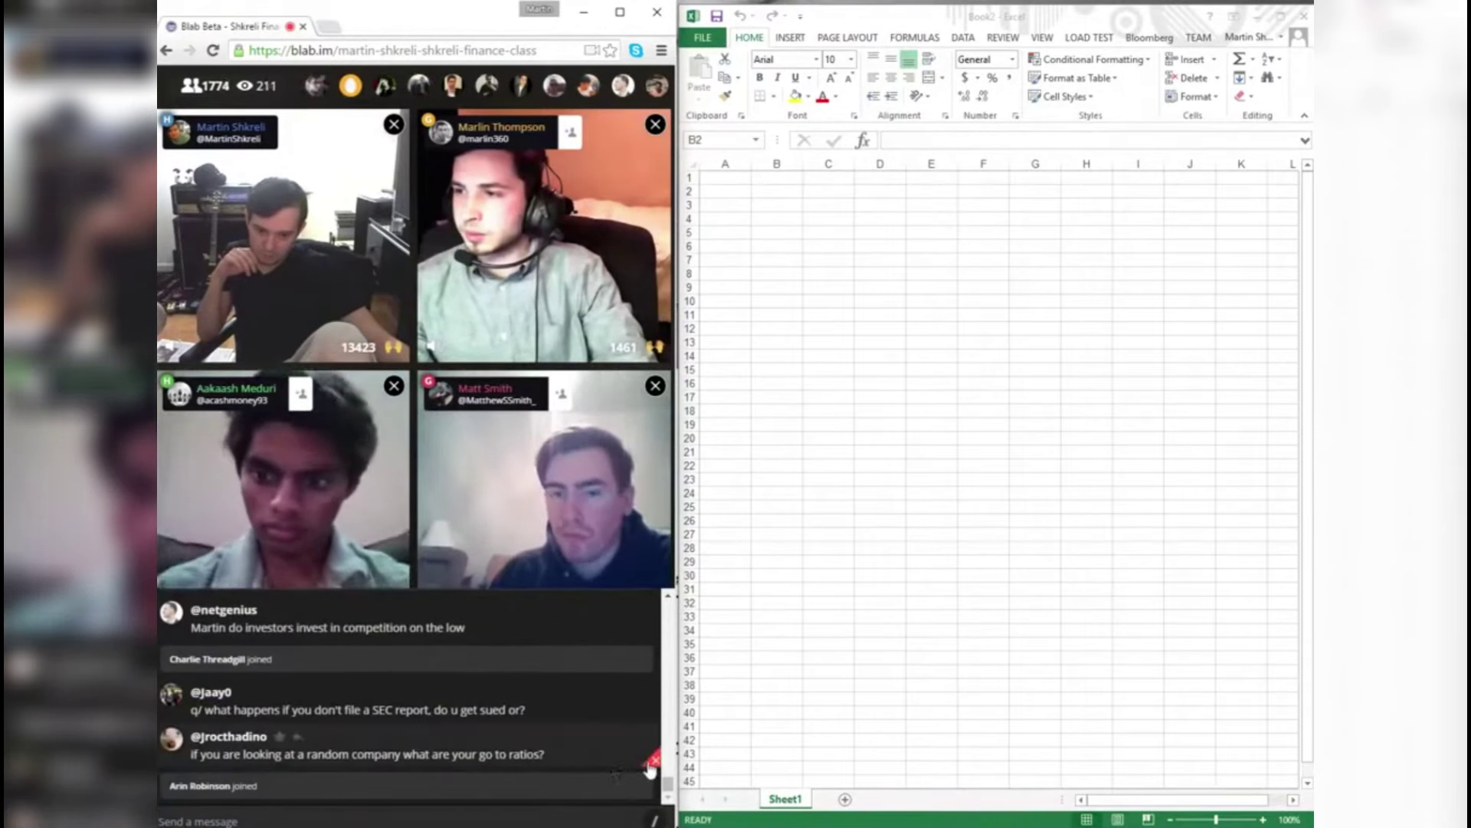
left_click(652, 761)
mouse_move(649, 722)
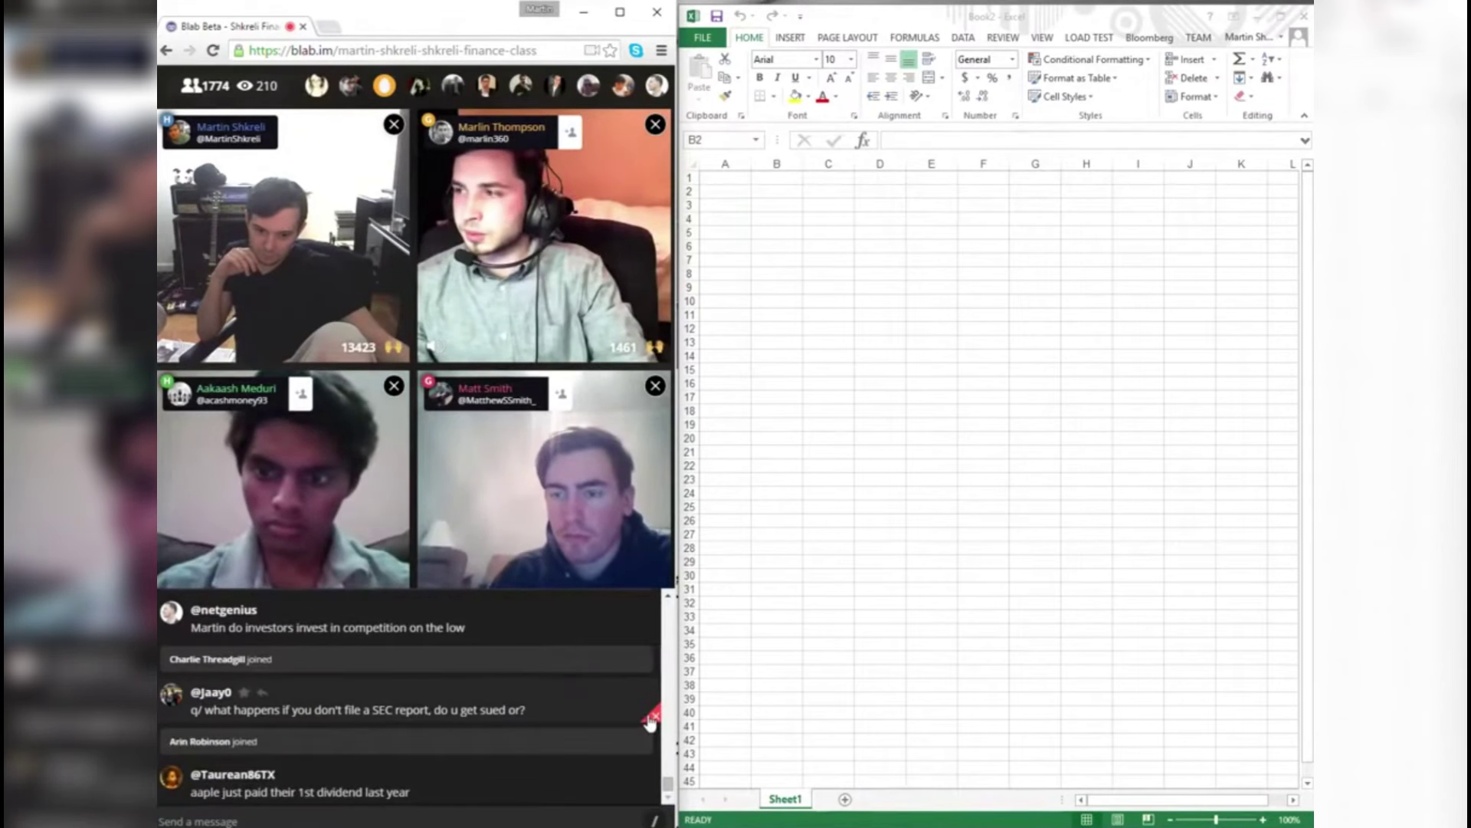
left_click(651, 718)
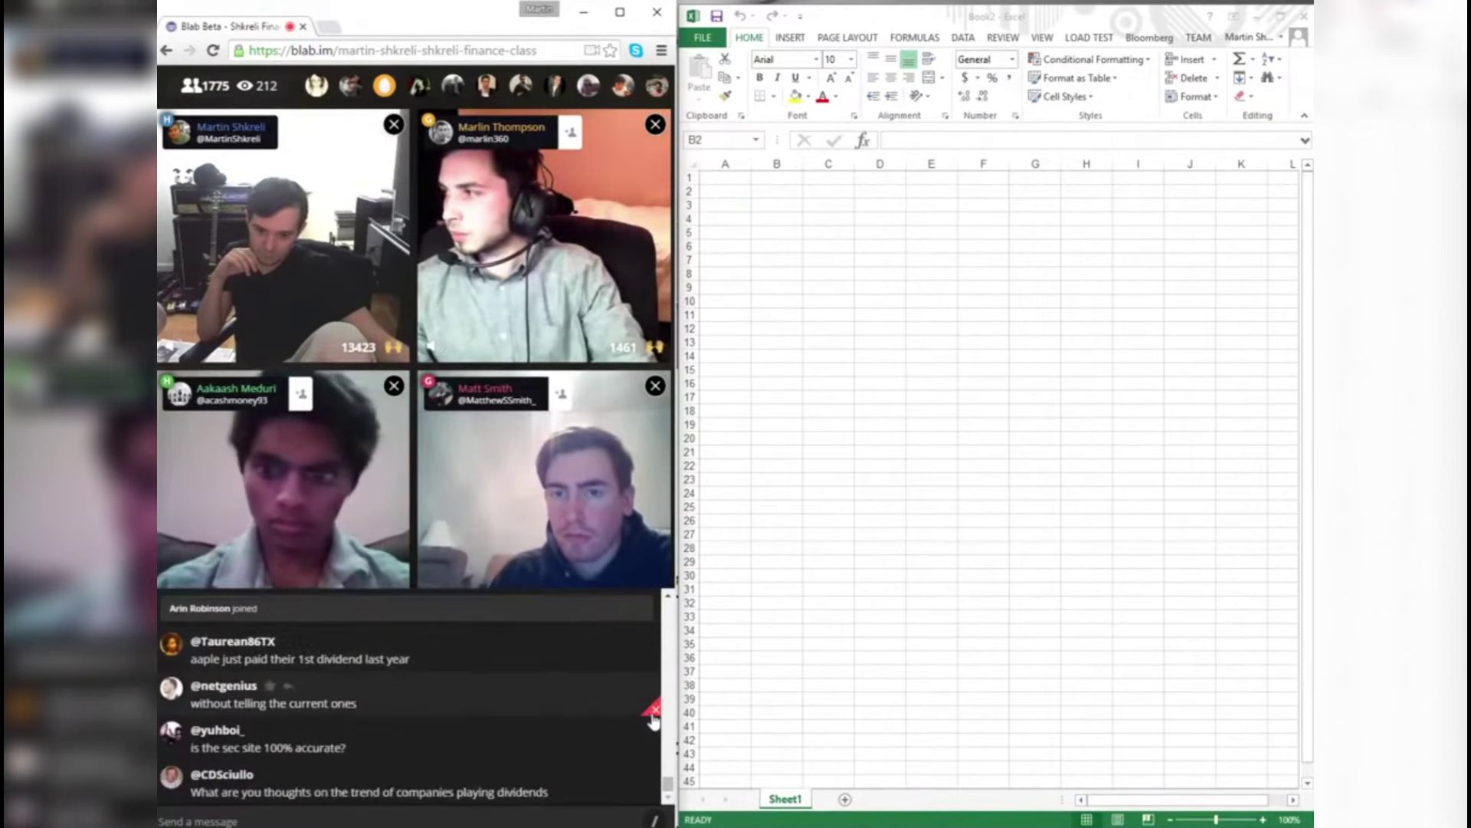
left_click(651, 668)
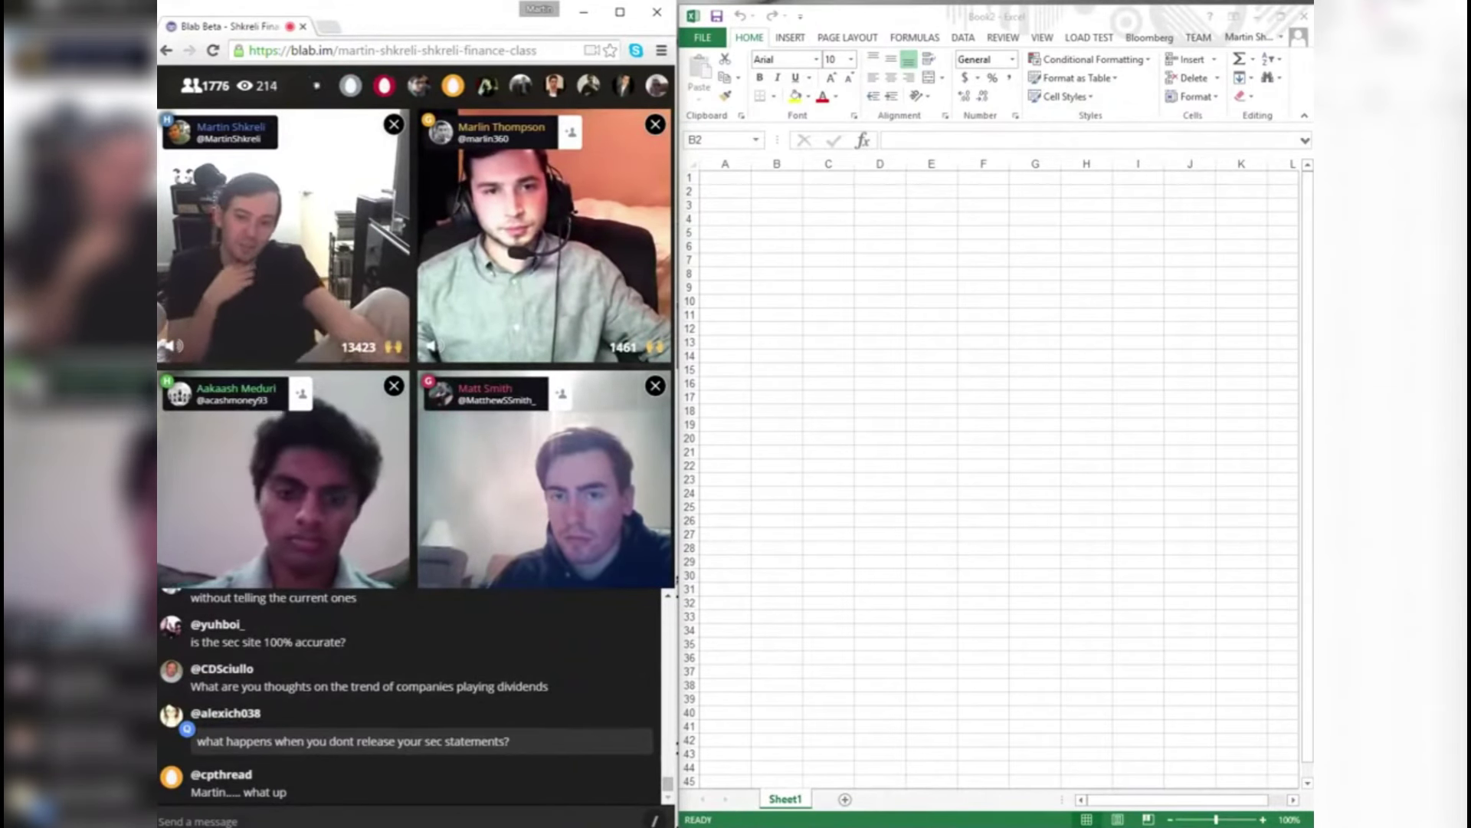
left_click(783, 466)
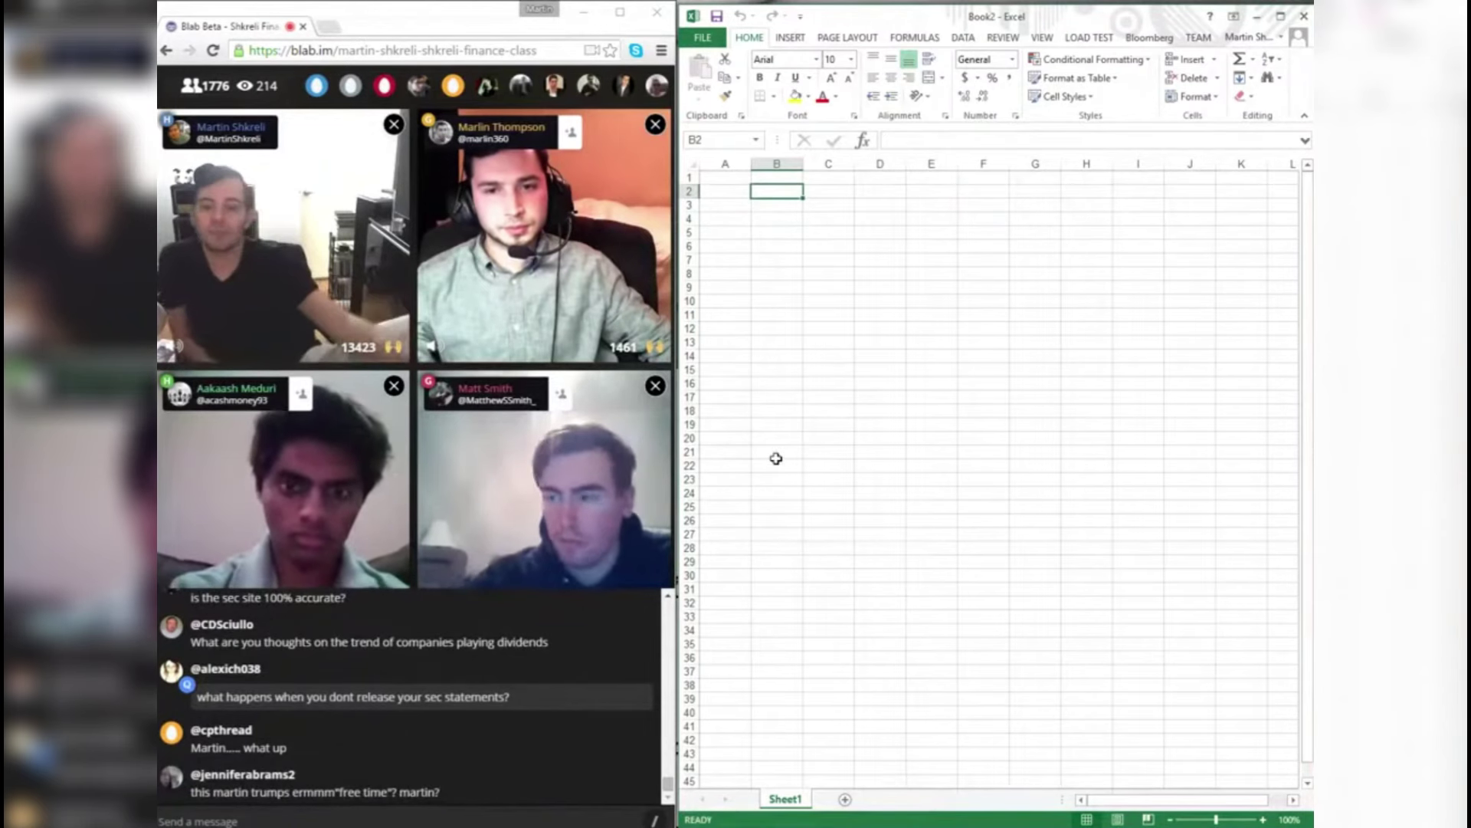
left_click_drag(879, 383, 771, 178)
left_click(771, 178)
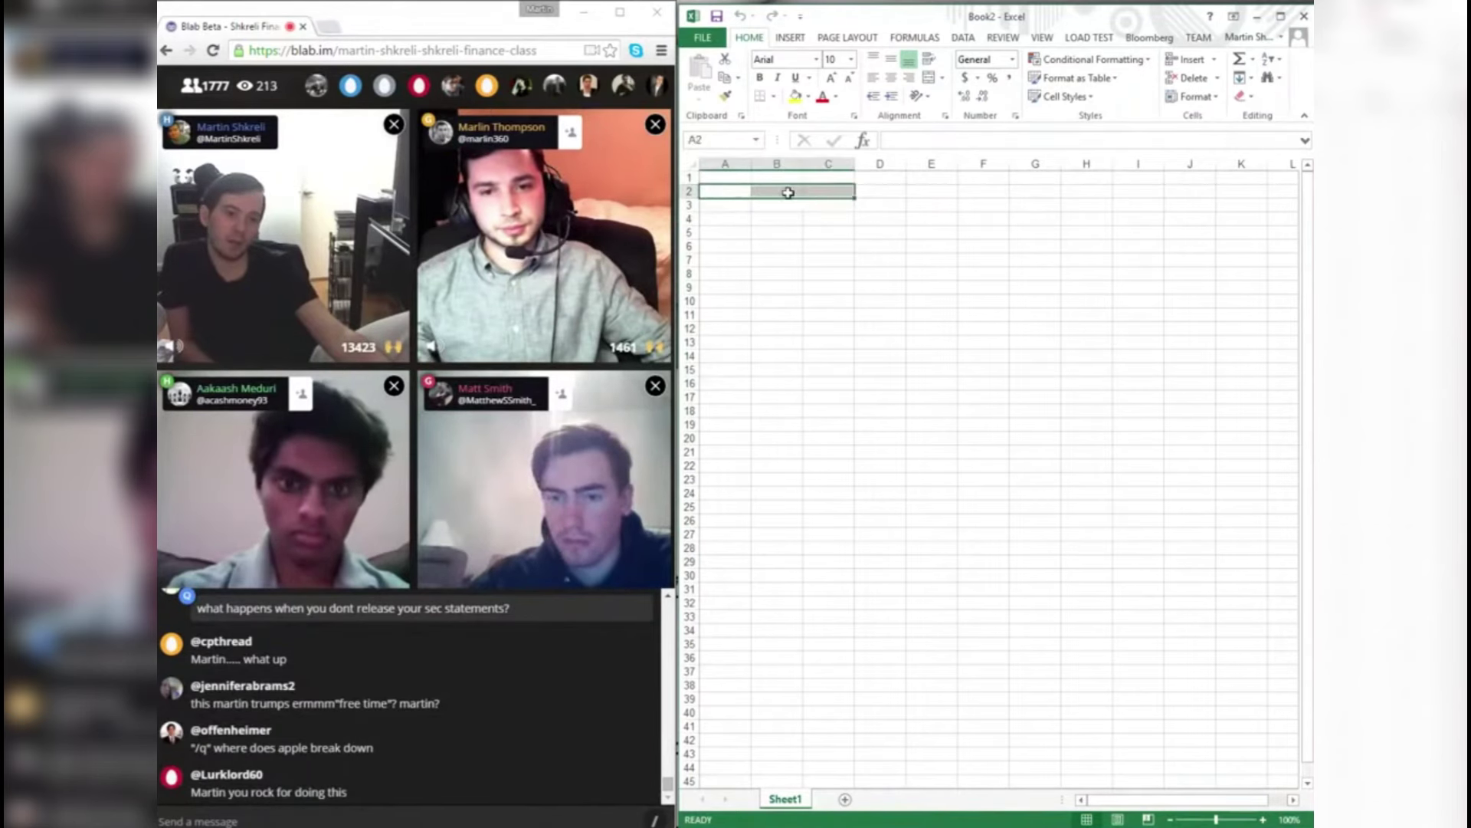
left_click_drag(788, 192, 307, 24)
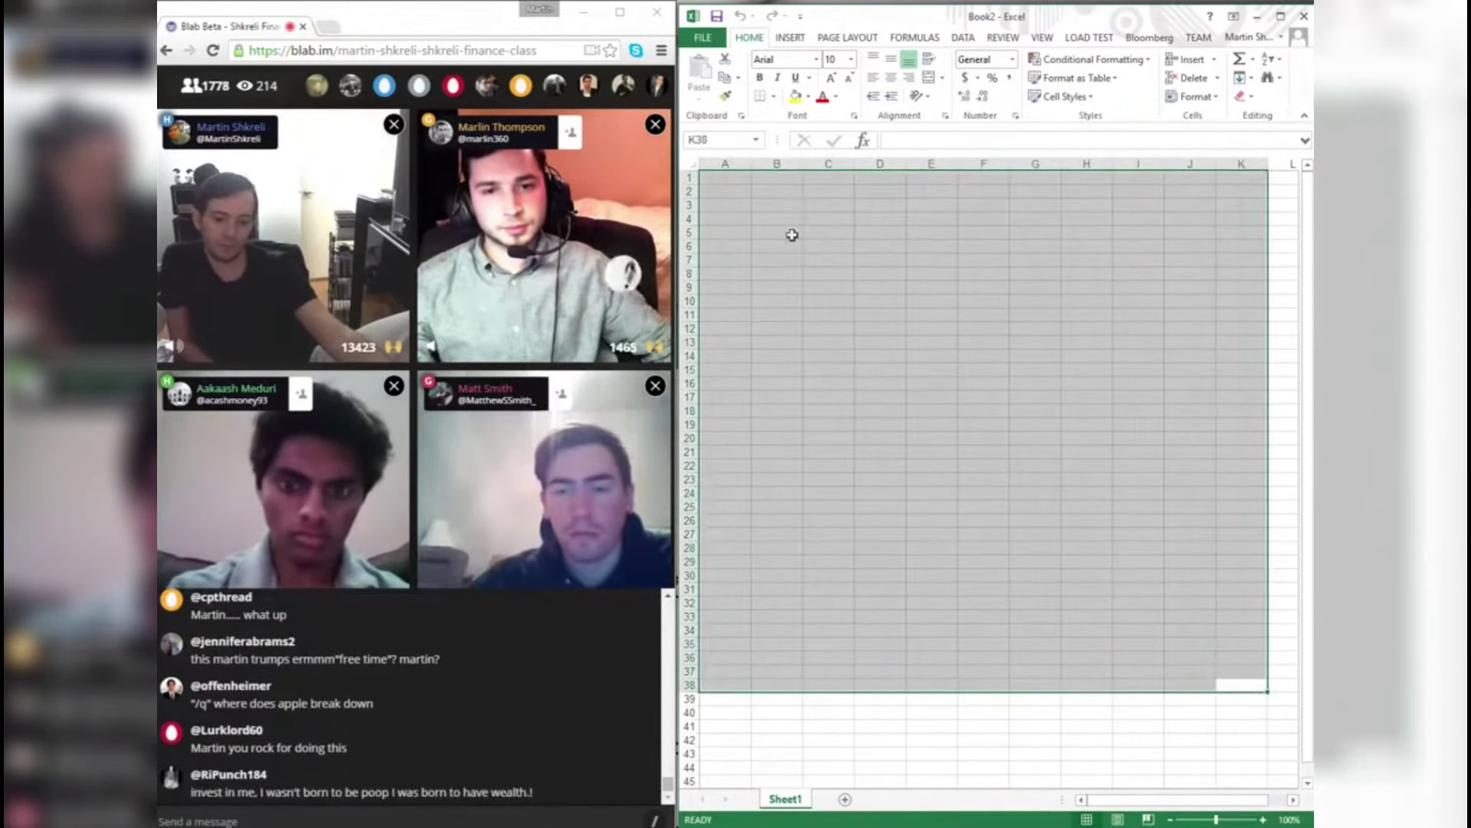
left_click(757, 196)
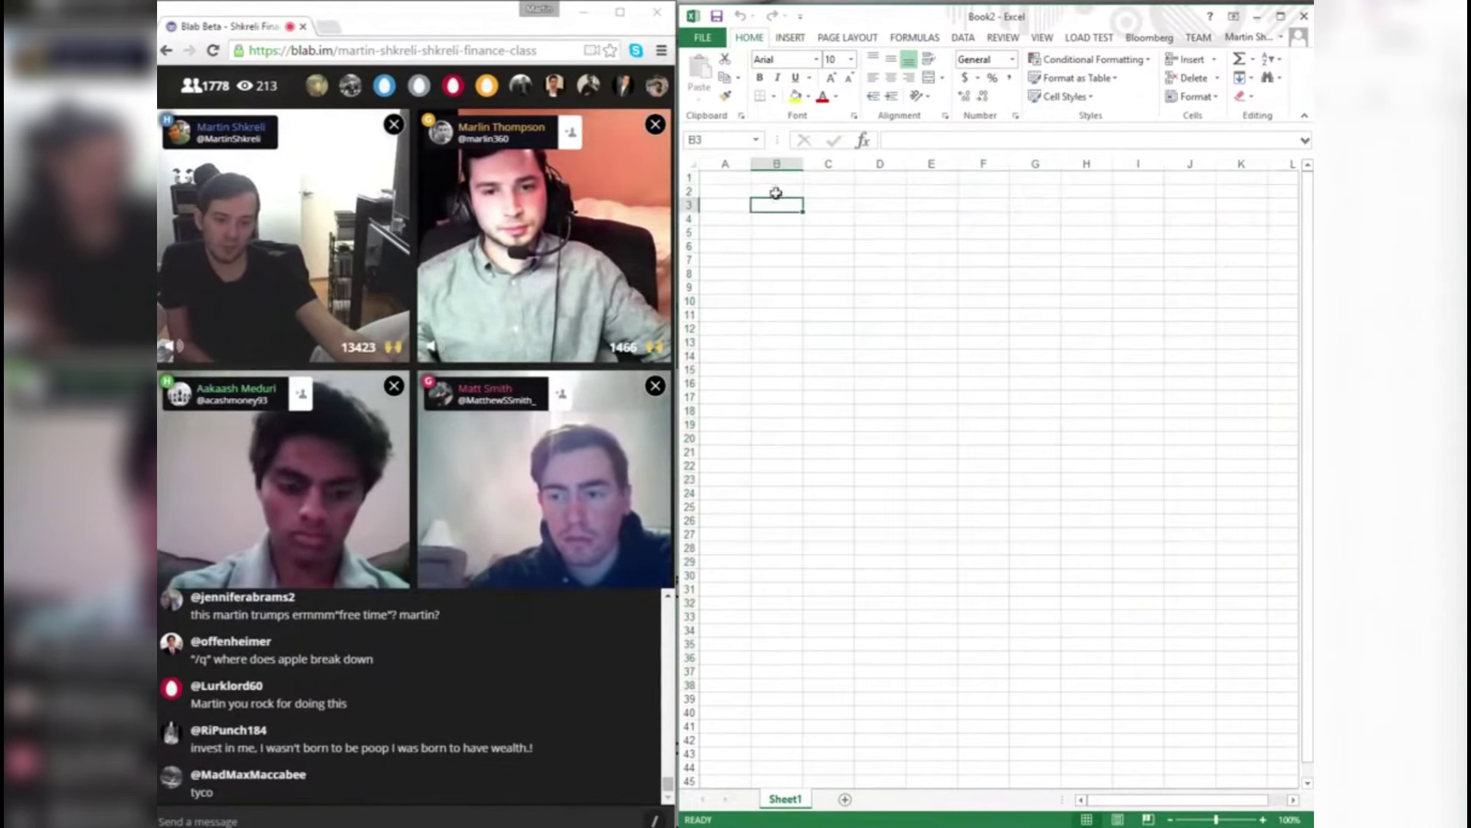
left_click(551, 801)
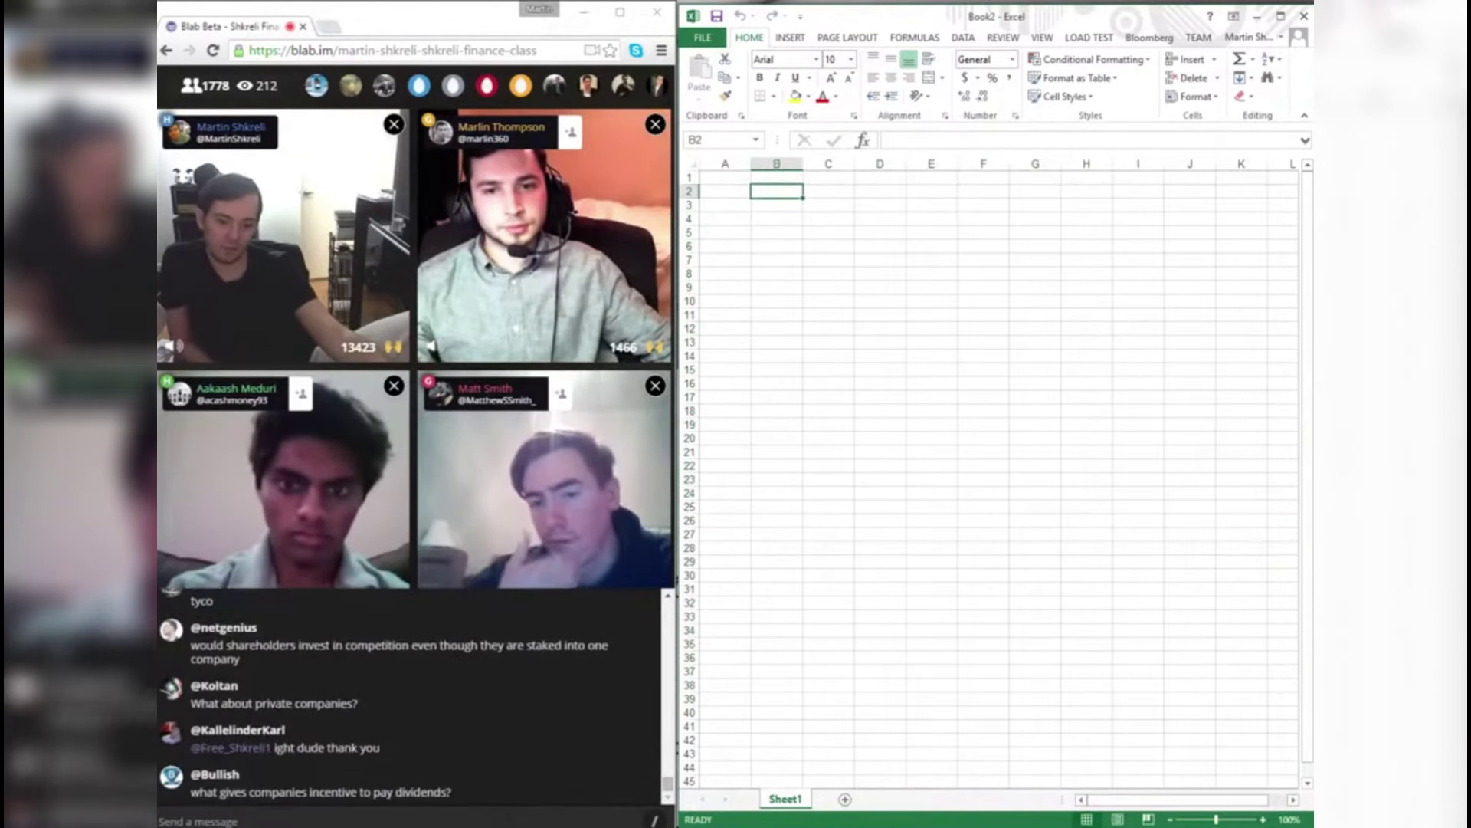
left_click(427, 700)
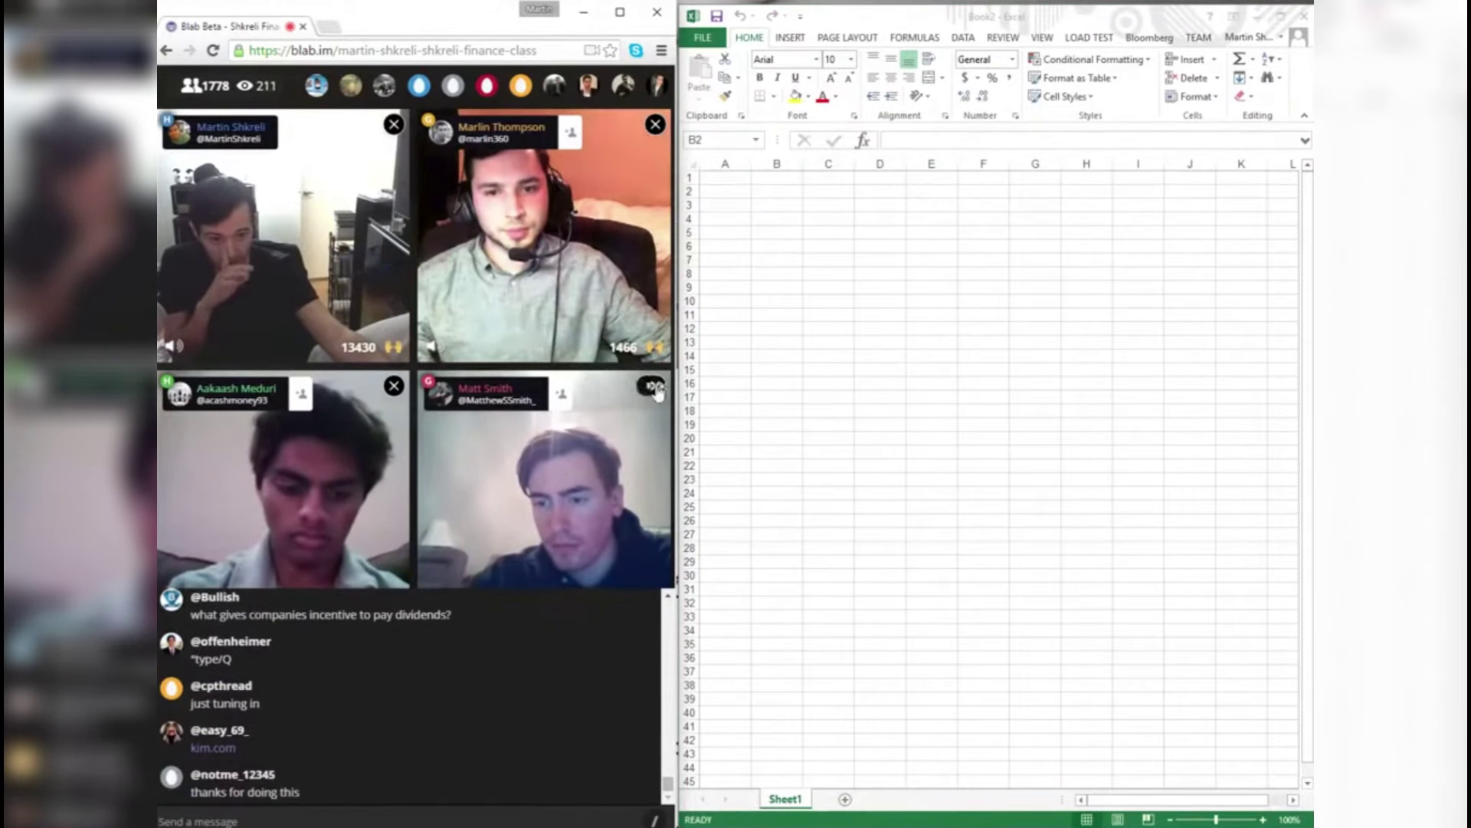
- Remove the guest from the fourth video seat and accept the waiting caller with 46 days on blab and 52 followers
left_click(625, 387)
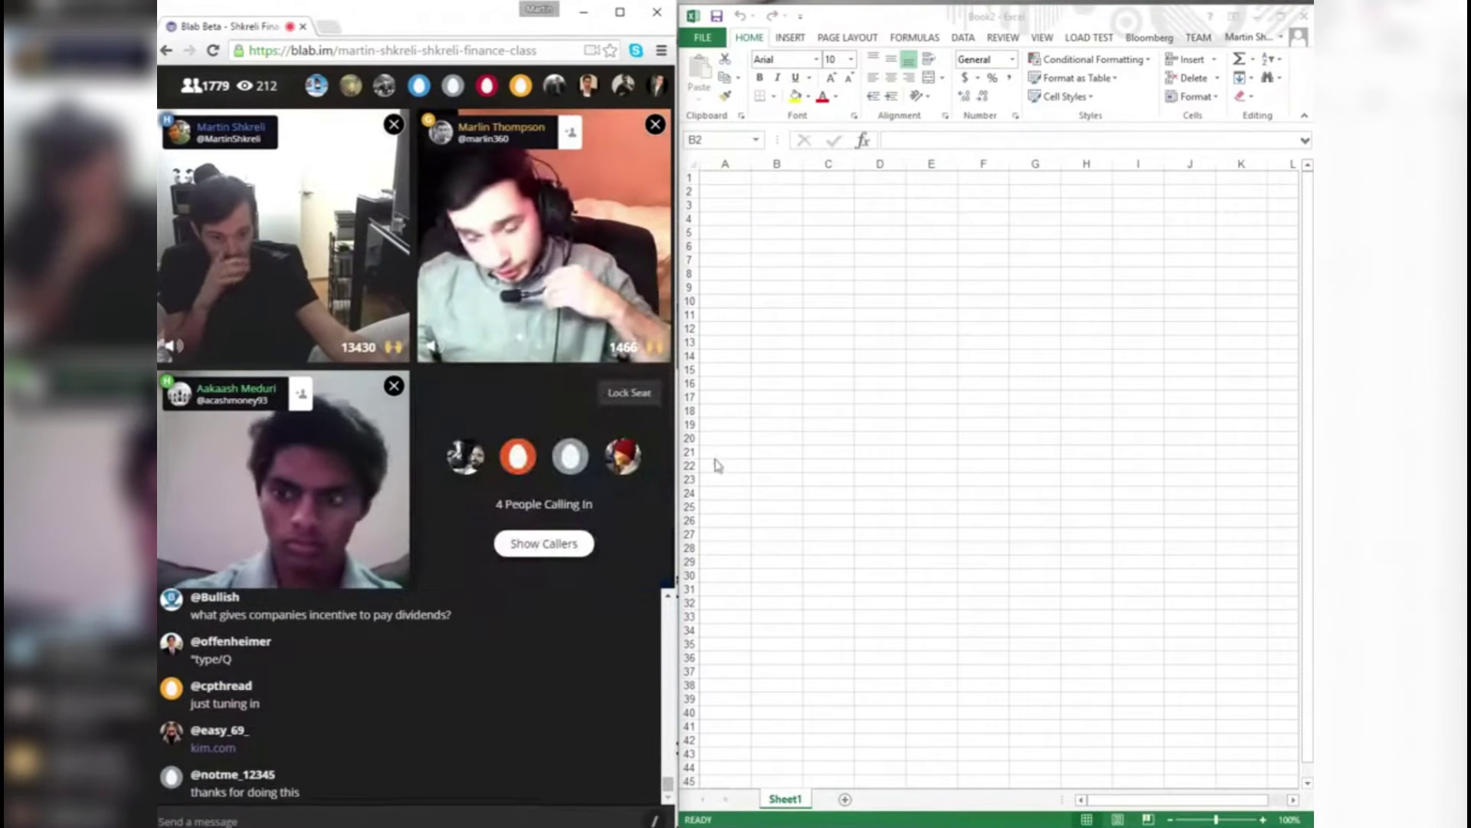
left_click(561, 544)
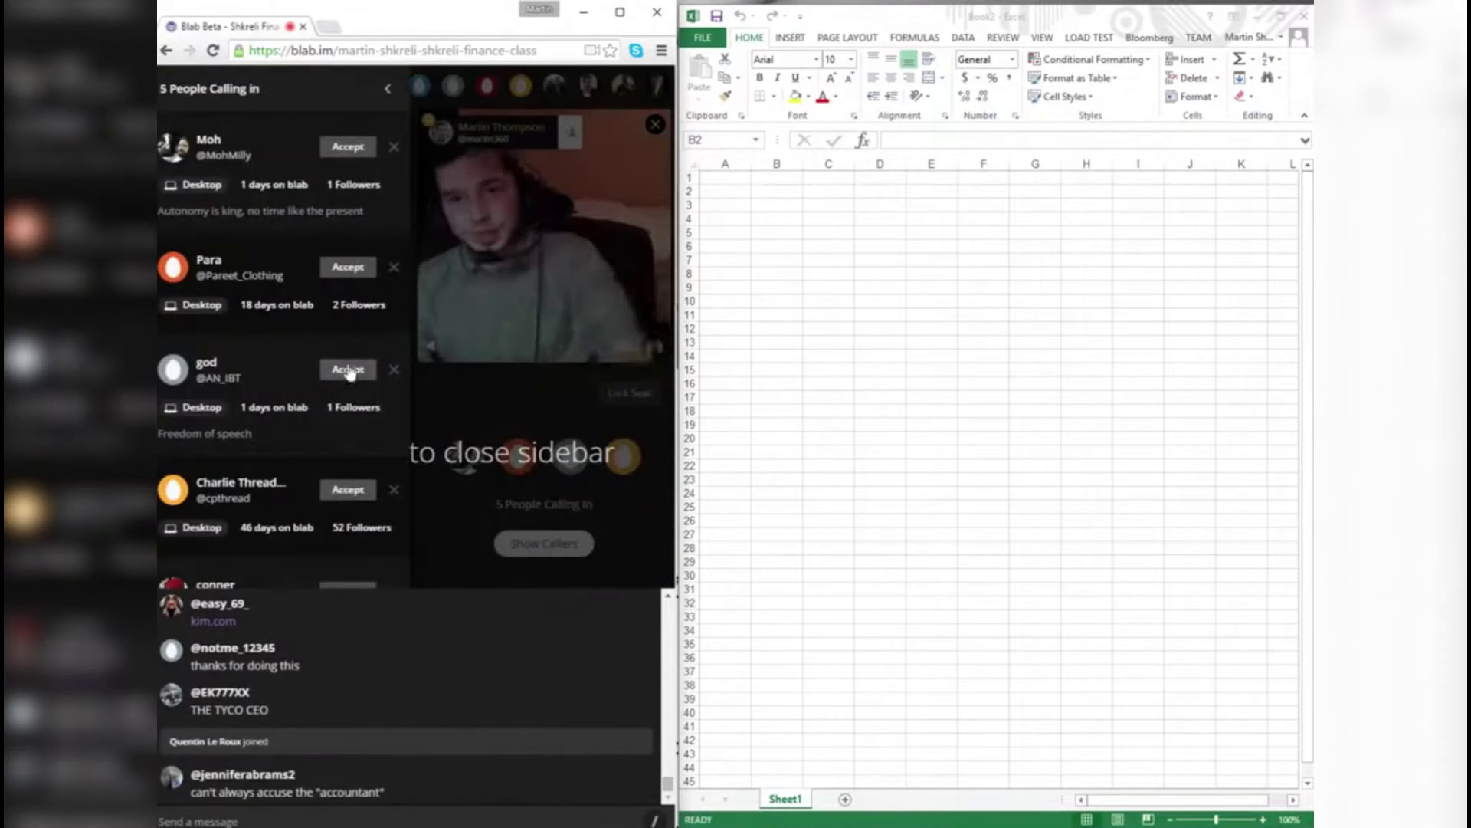
left_click(348, 489)
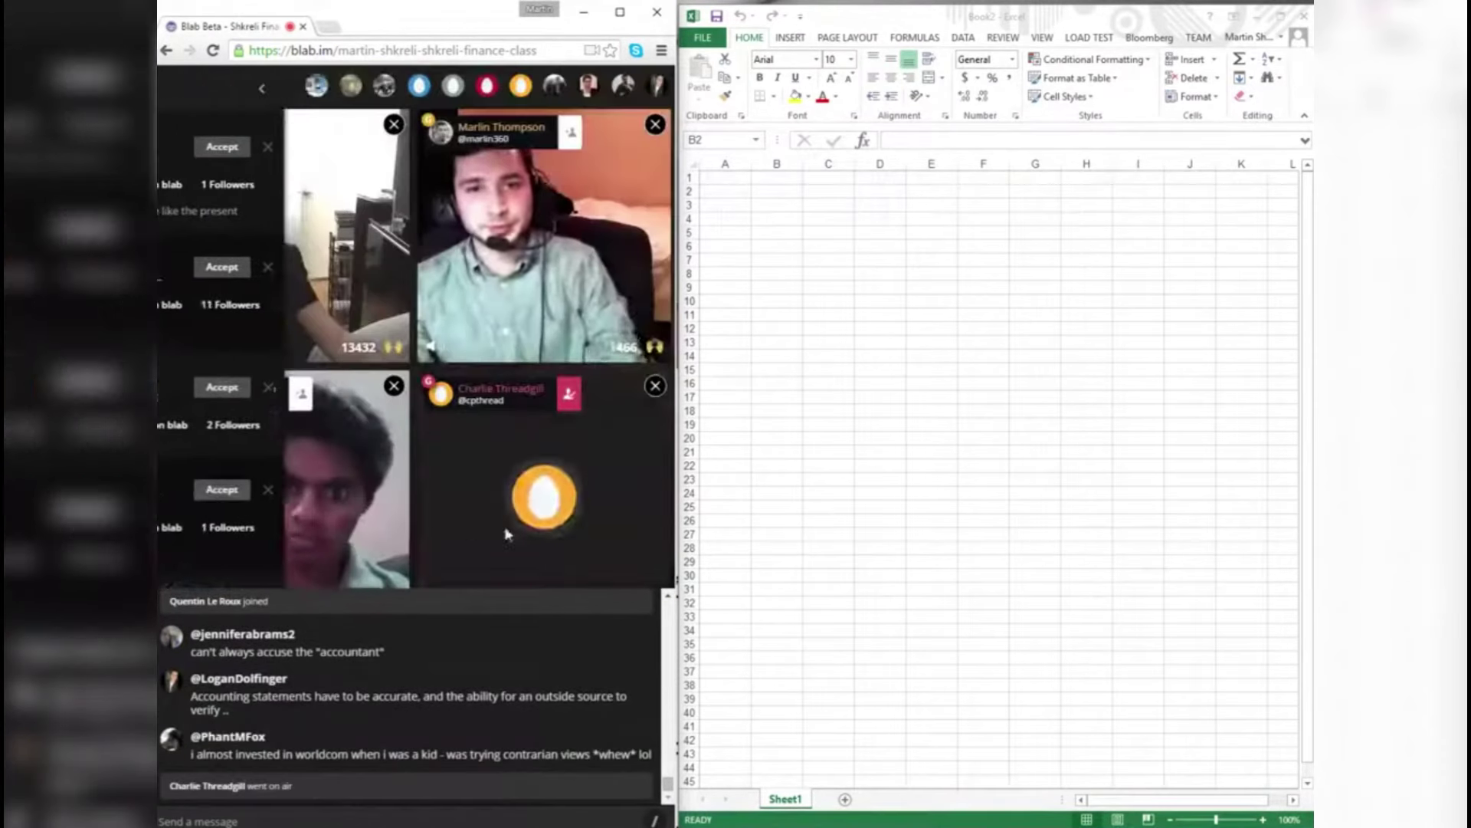
left_click(801, 394)
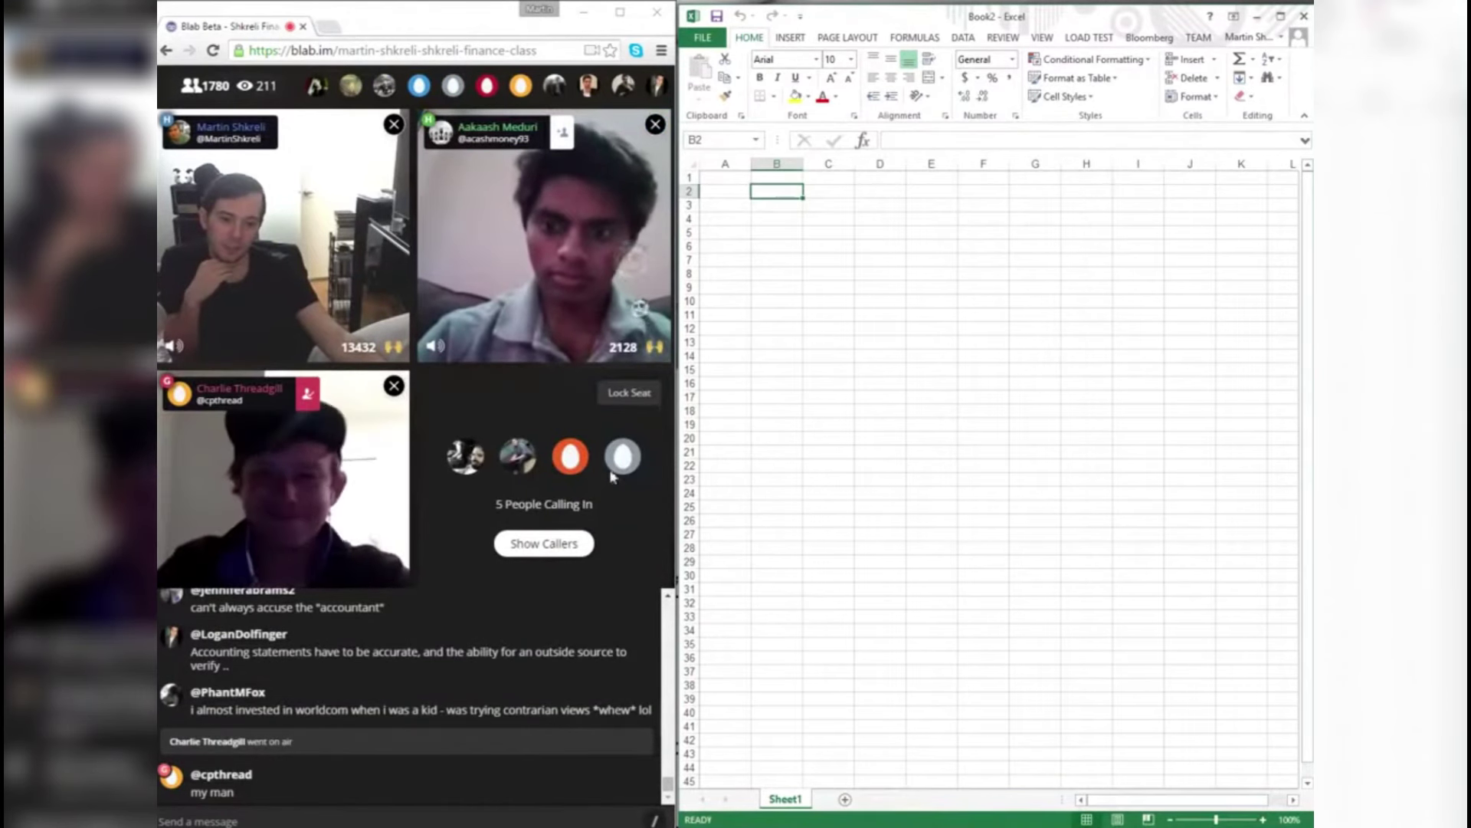
- Look through the queue of people calling in, checking each caller's profile description, days on blab and followers, and close the list
left_click(562, 540)
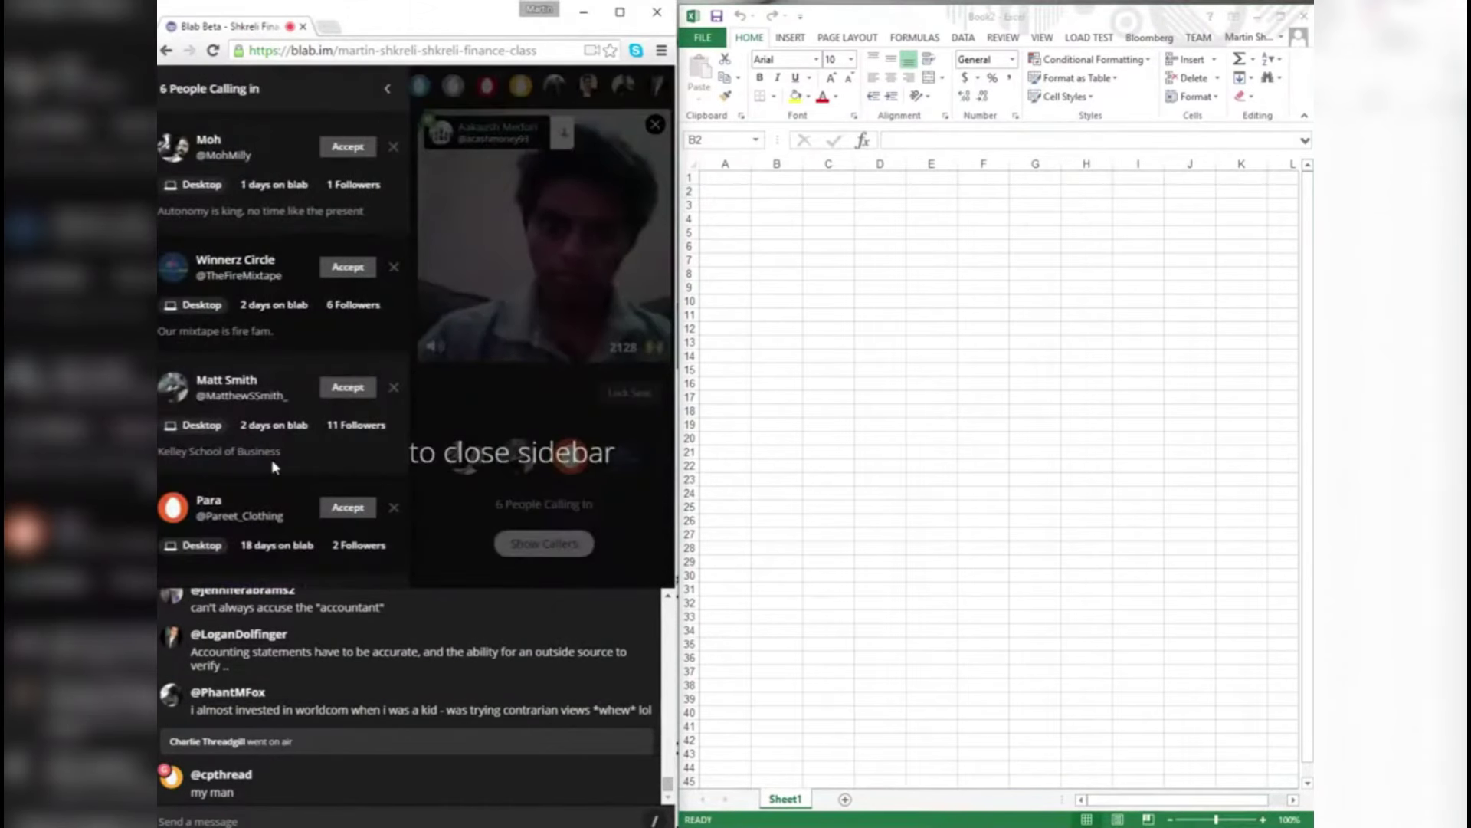
scroll(274, 466, "down", 2)
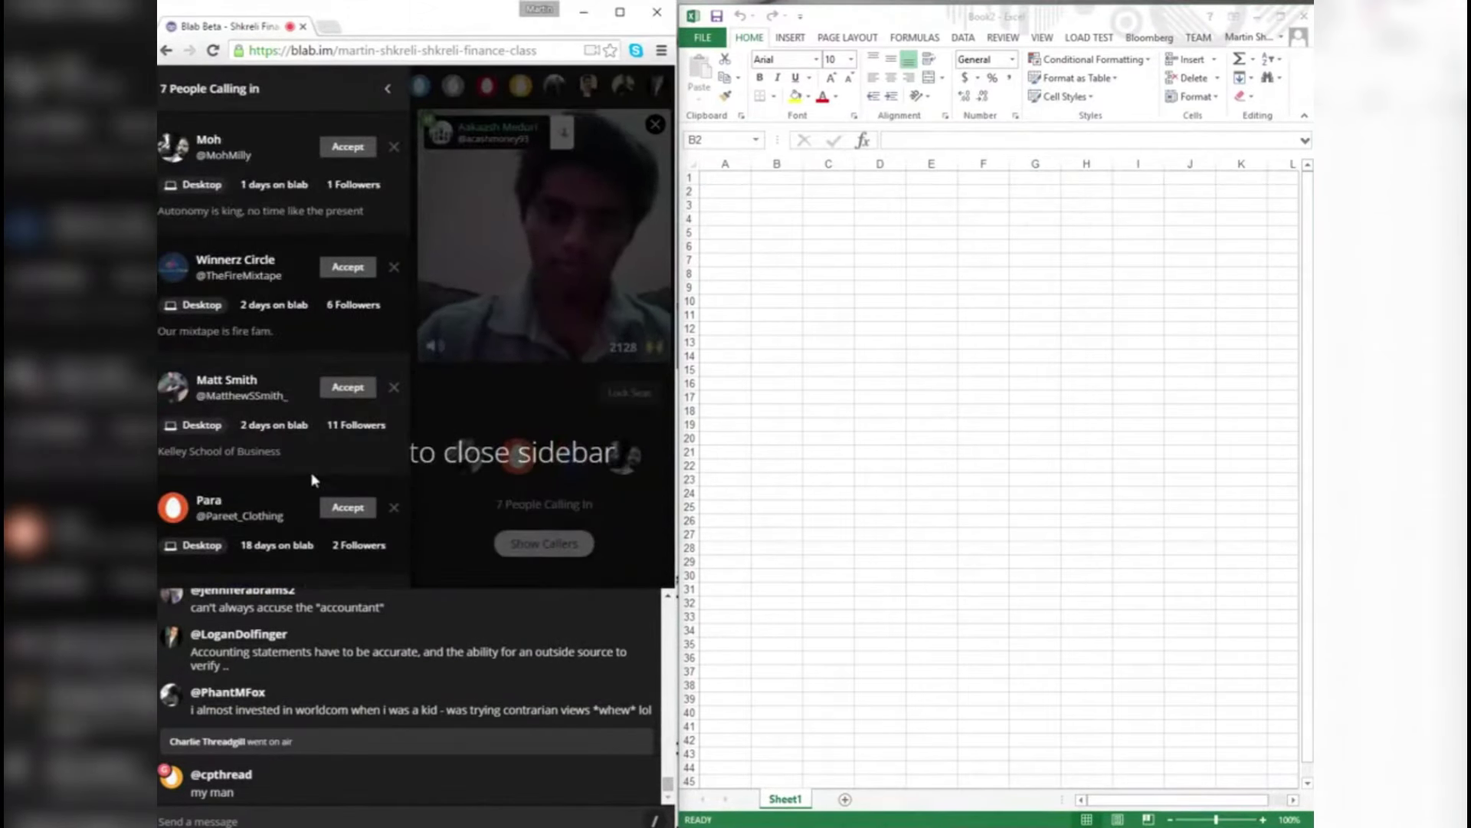
scroll(305, 475, "down", 2)
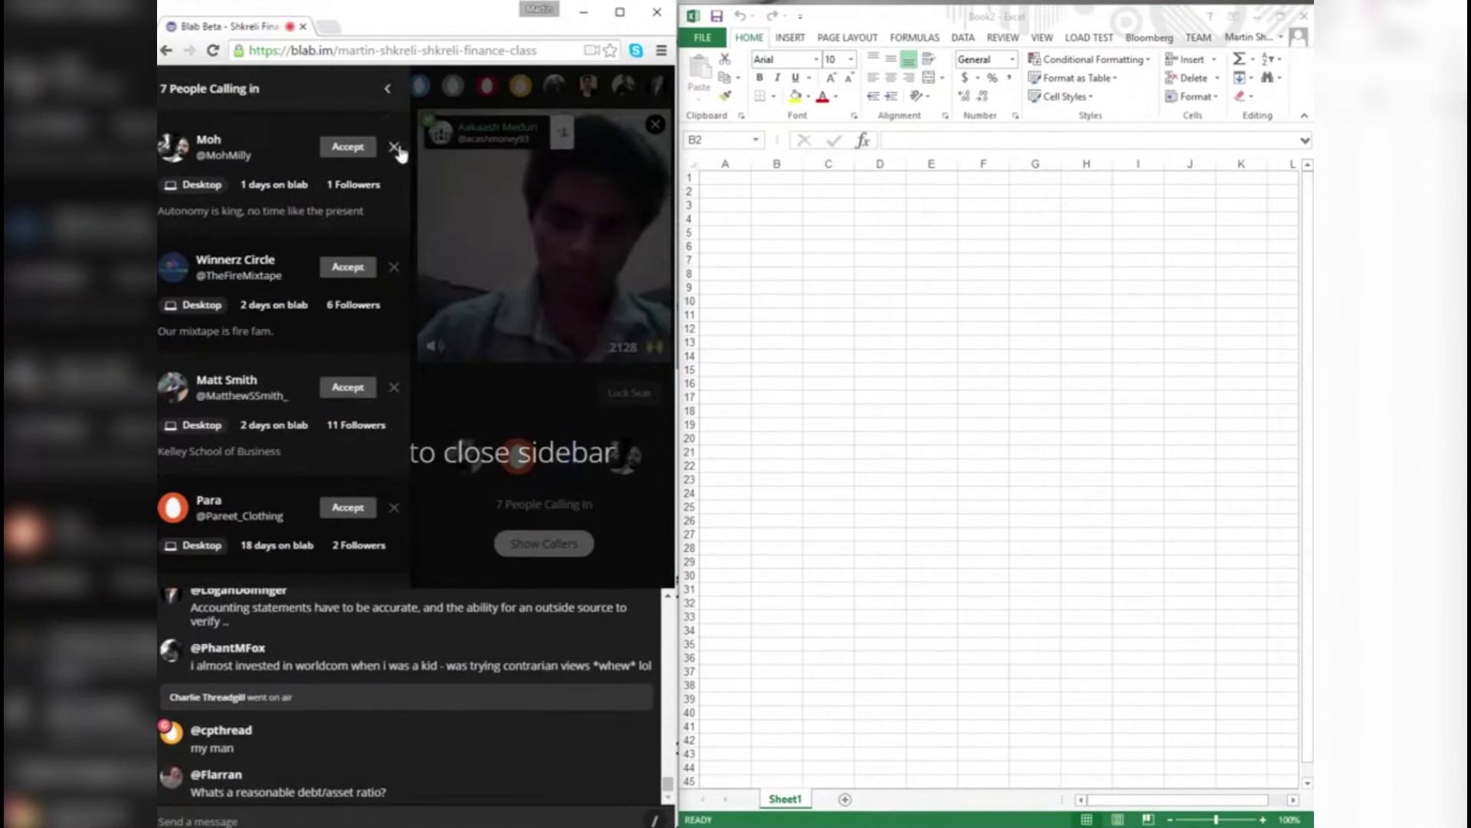
scroll(236, 354, "down", 2)
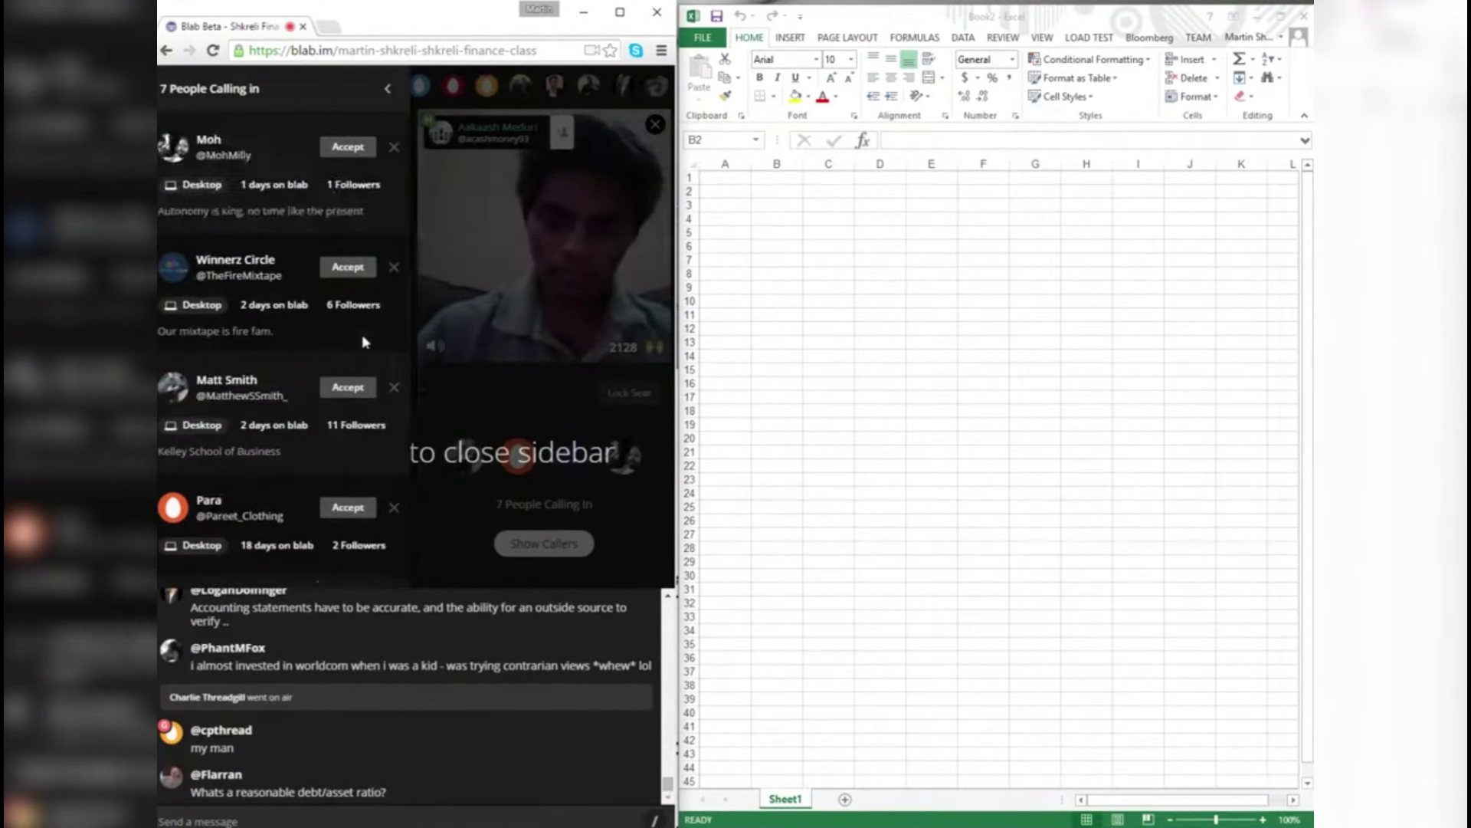
left_click(488, 334)
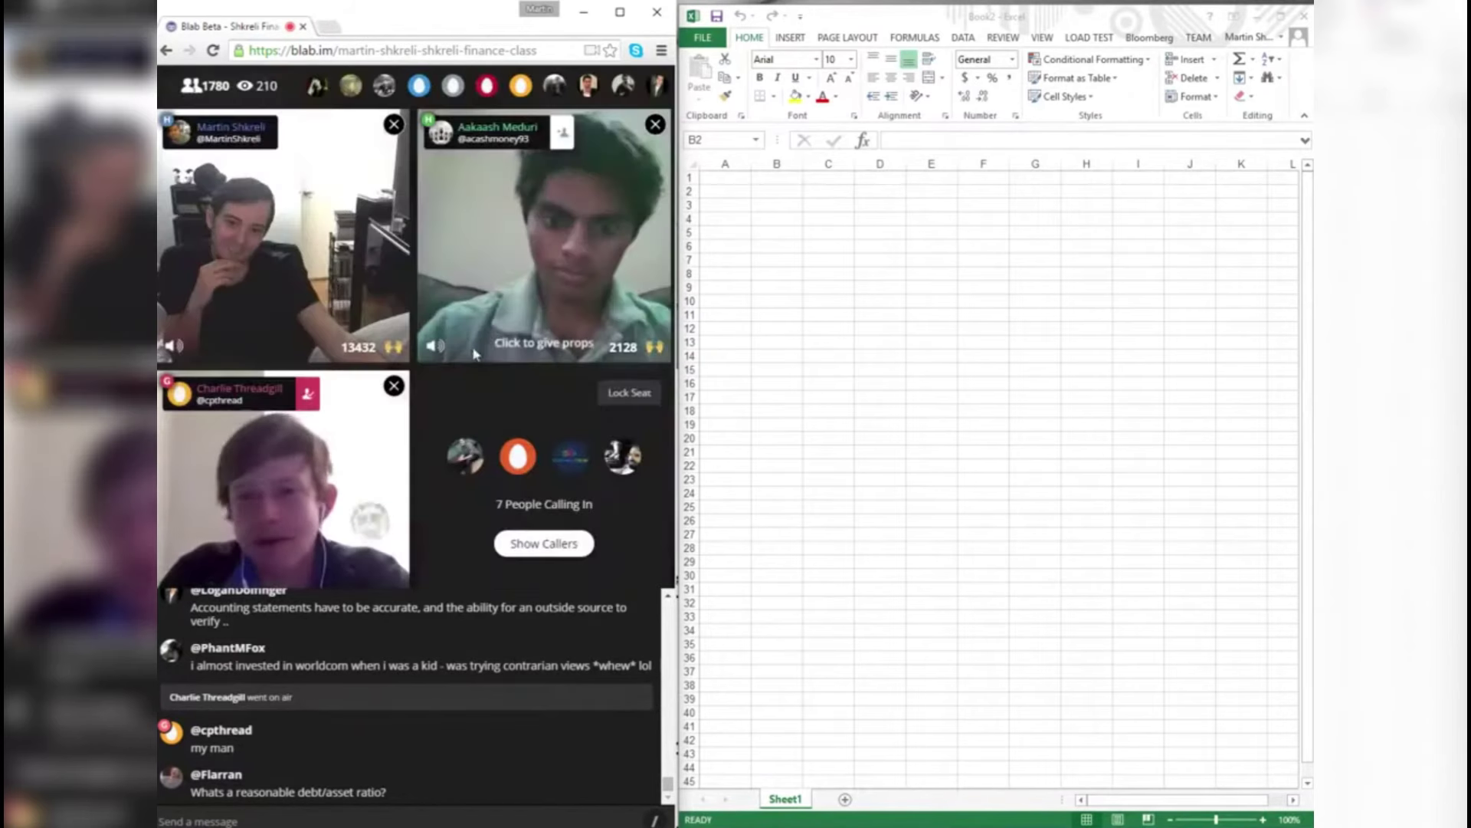
left_click(521, 543)
scroll(315, 388, "down", 2)
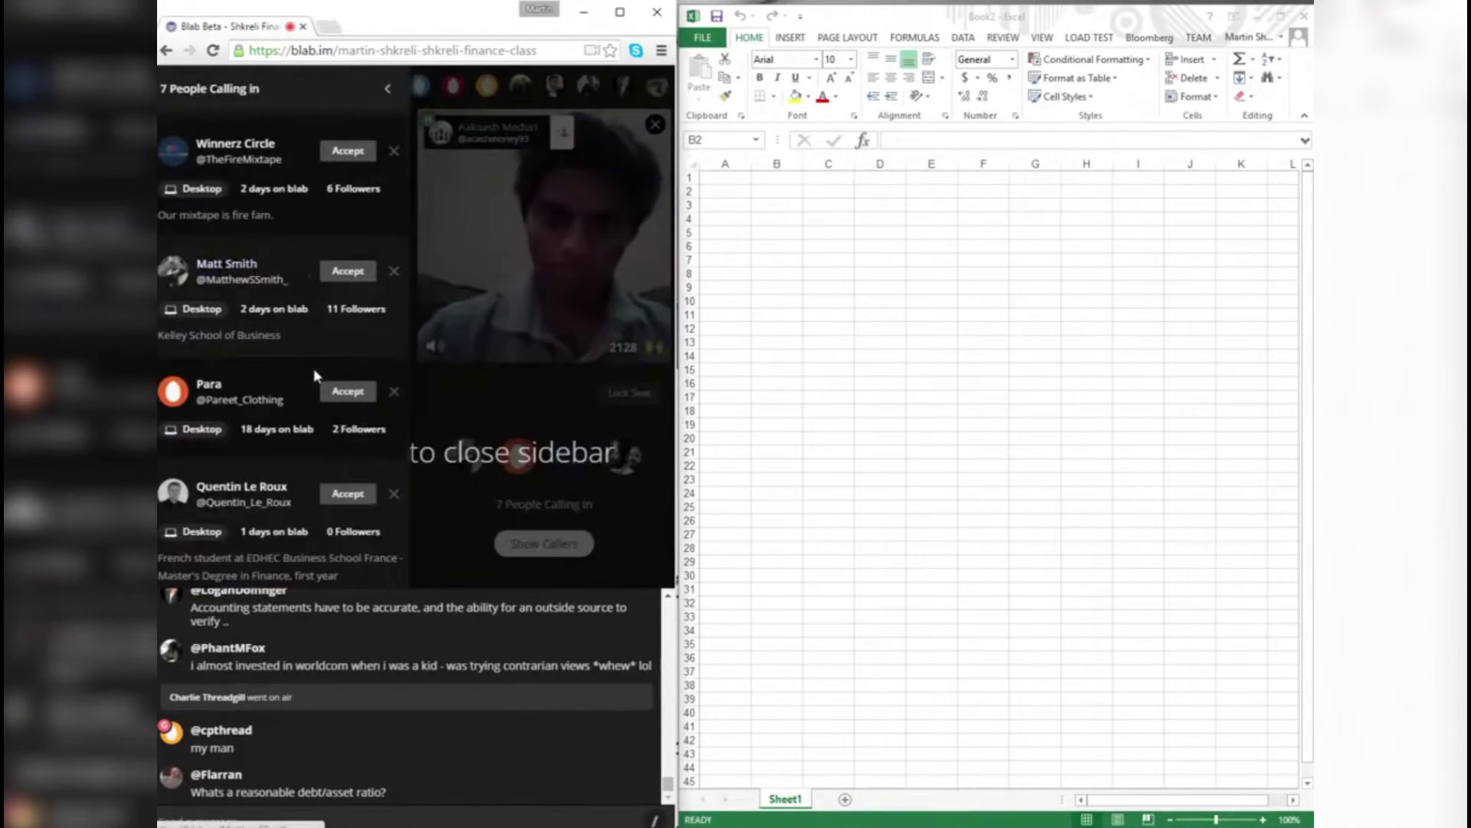
left_click(488, 334)
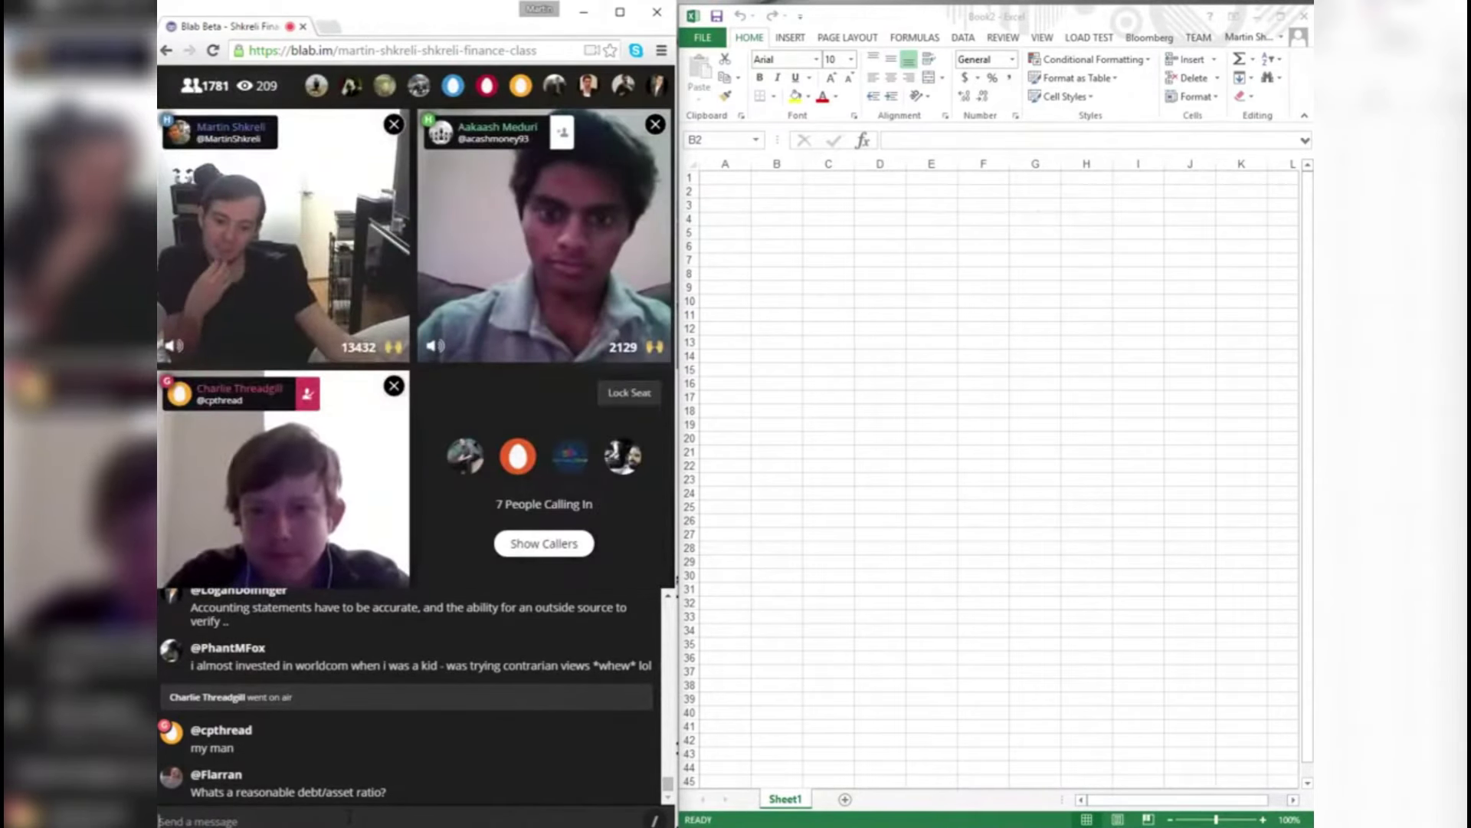
- Narrow column A of the blank sheet to a width of about 2.57 and select the range B2:K33
left_click(769, 625)
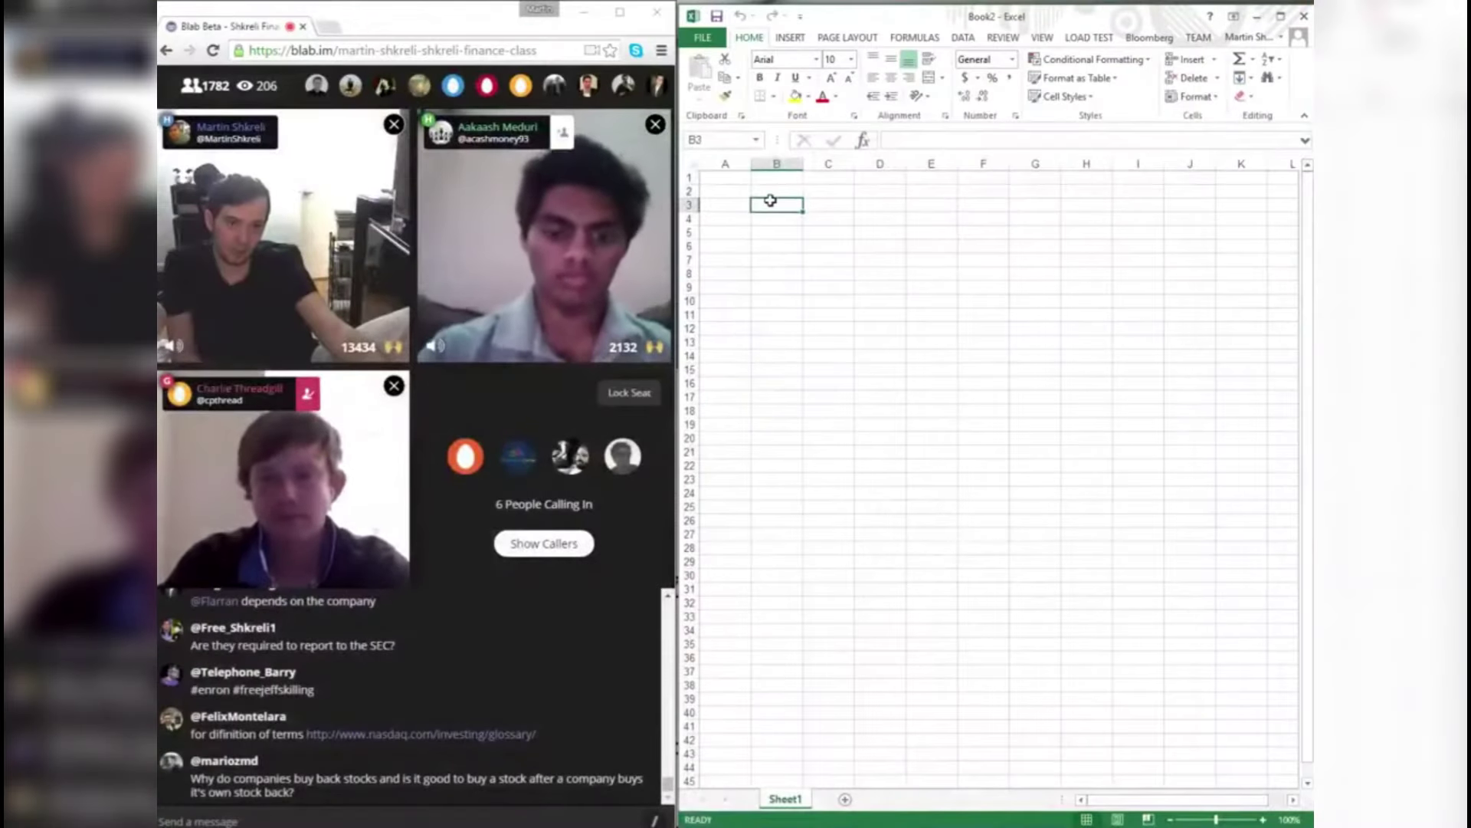
left_click(770, 190)
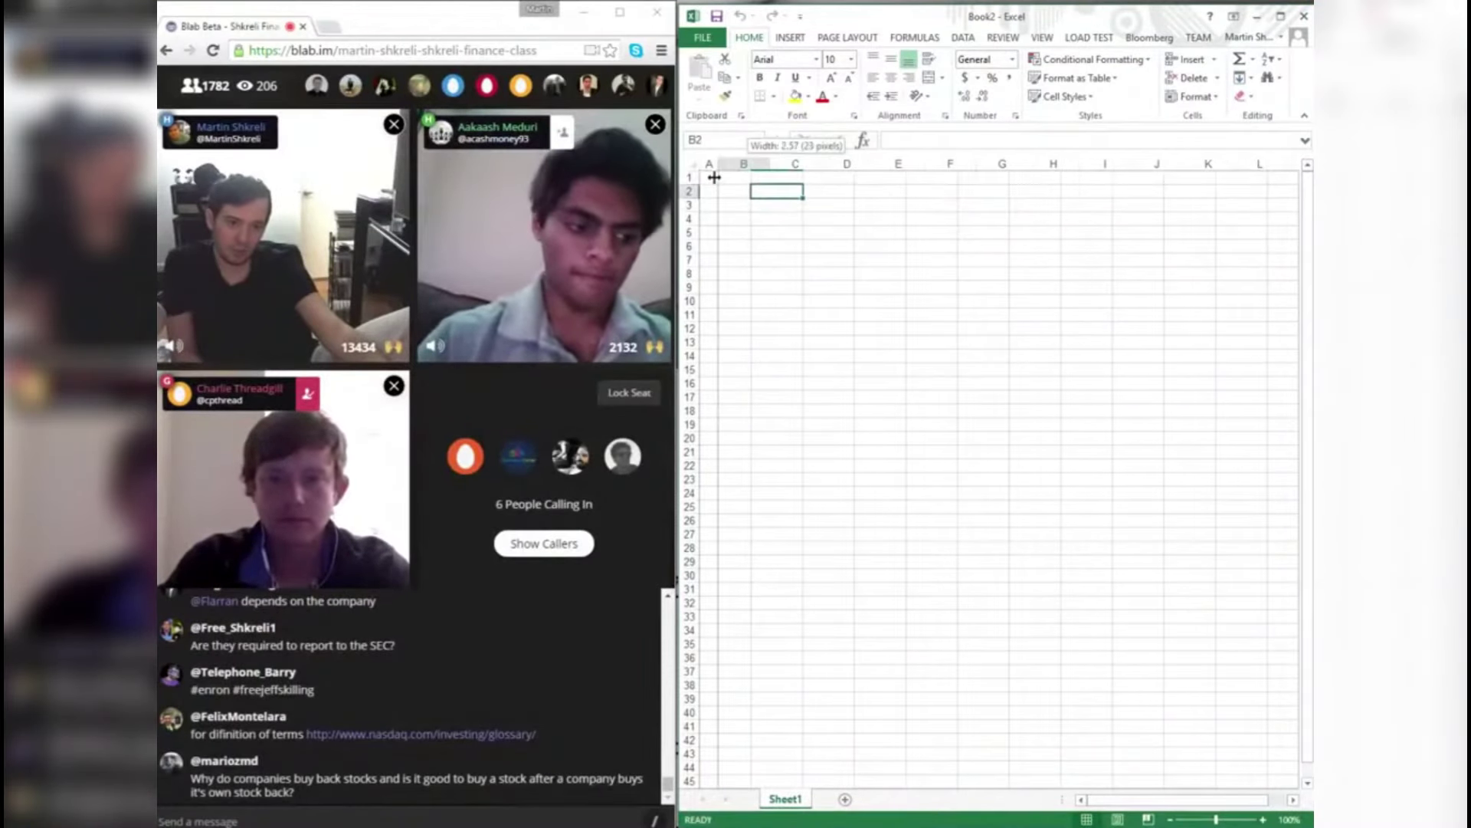
mouse_move(714, 177)
left_mouse_down()
mouse_move(1107, 463)
mouse_move(835, 210)
mouse_move(740, 189)
mouse_move(1055, 437)
mouse_move(1215, 614)
mouse_move(706, 178)
mouse_move(738, 194)
left_mouse_up()
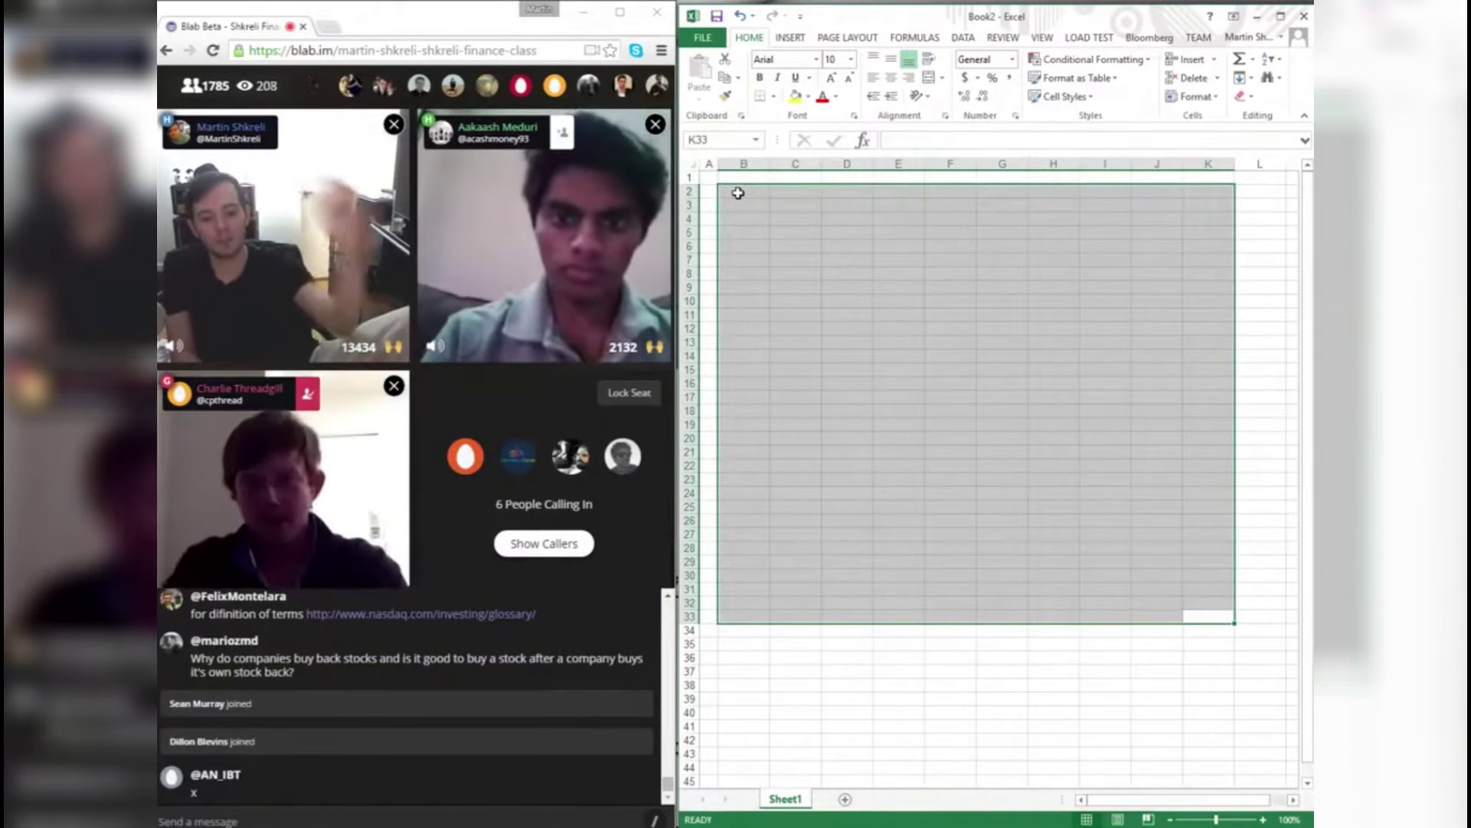
- Bring the caller Bullish on air in the vacant video seat and return to cell D8 of the blank workbook
left_click(534, 549)
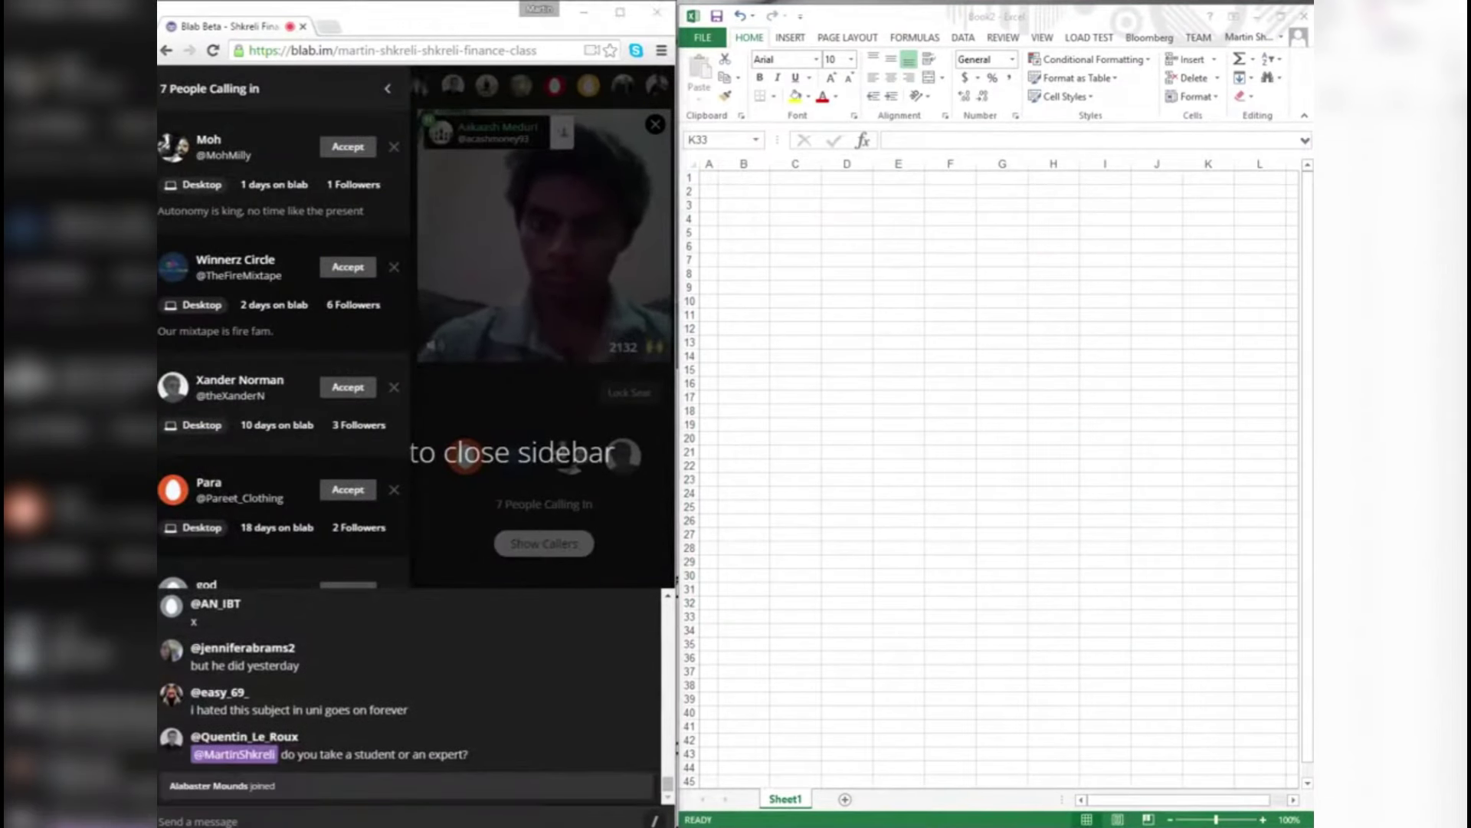
left_click(466, 455)
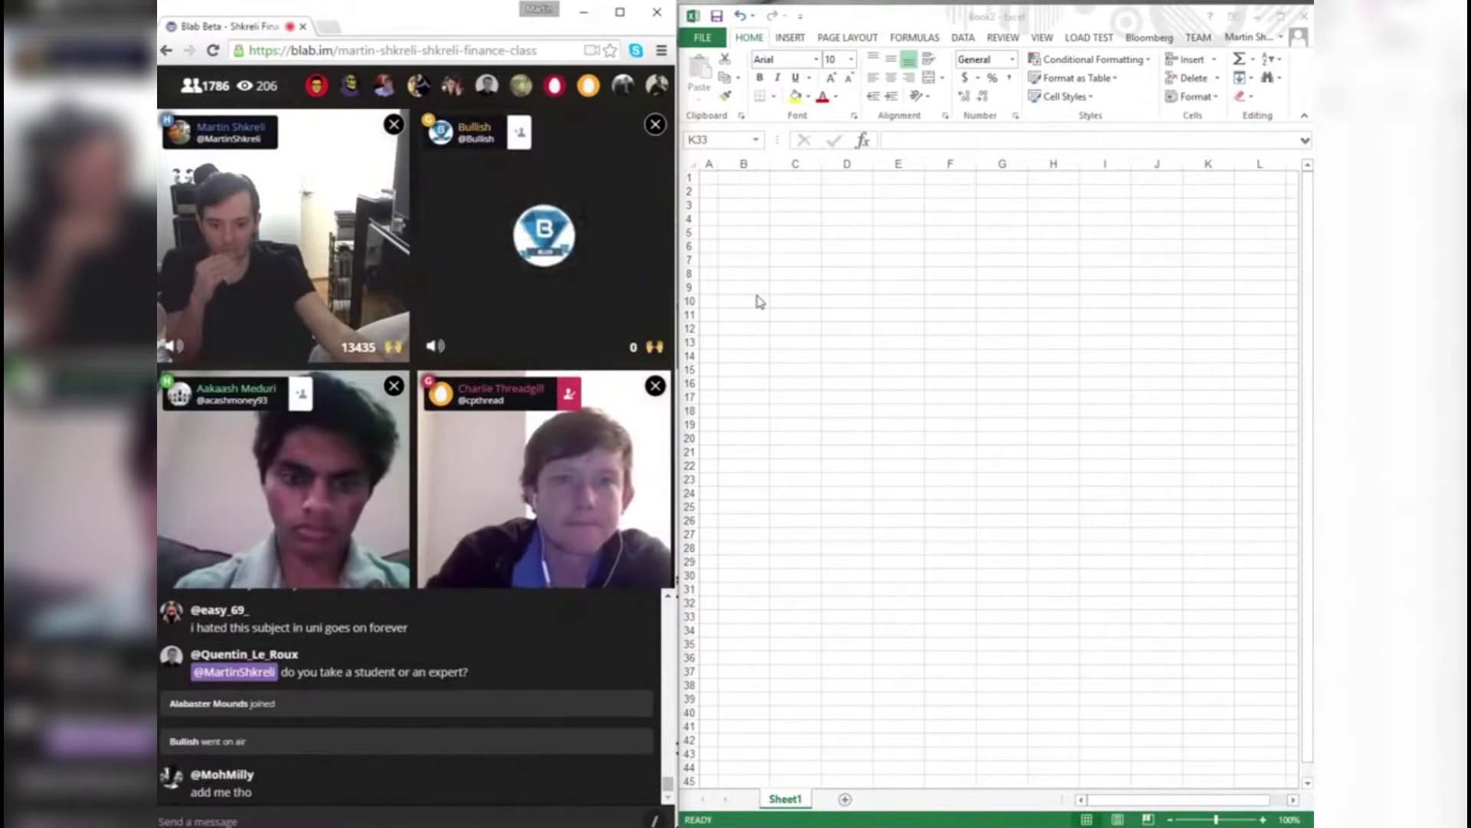
left_click(855, 274)
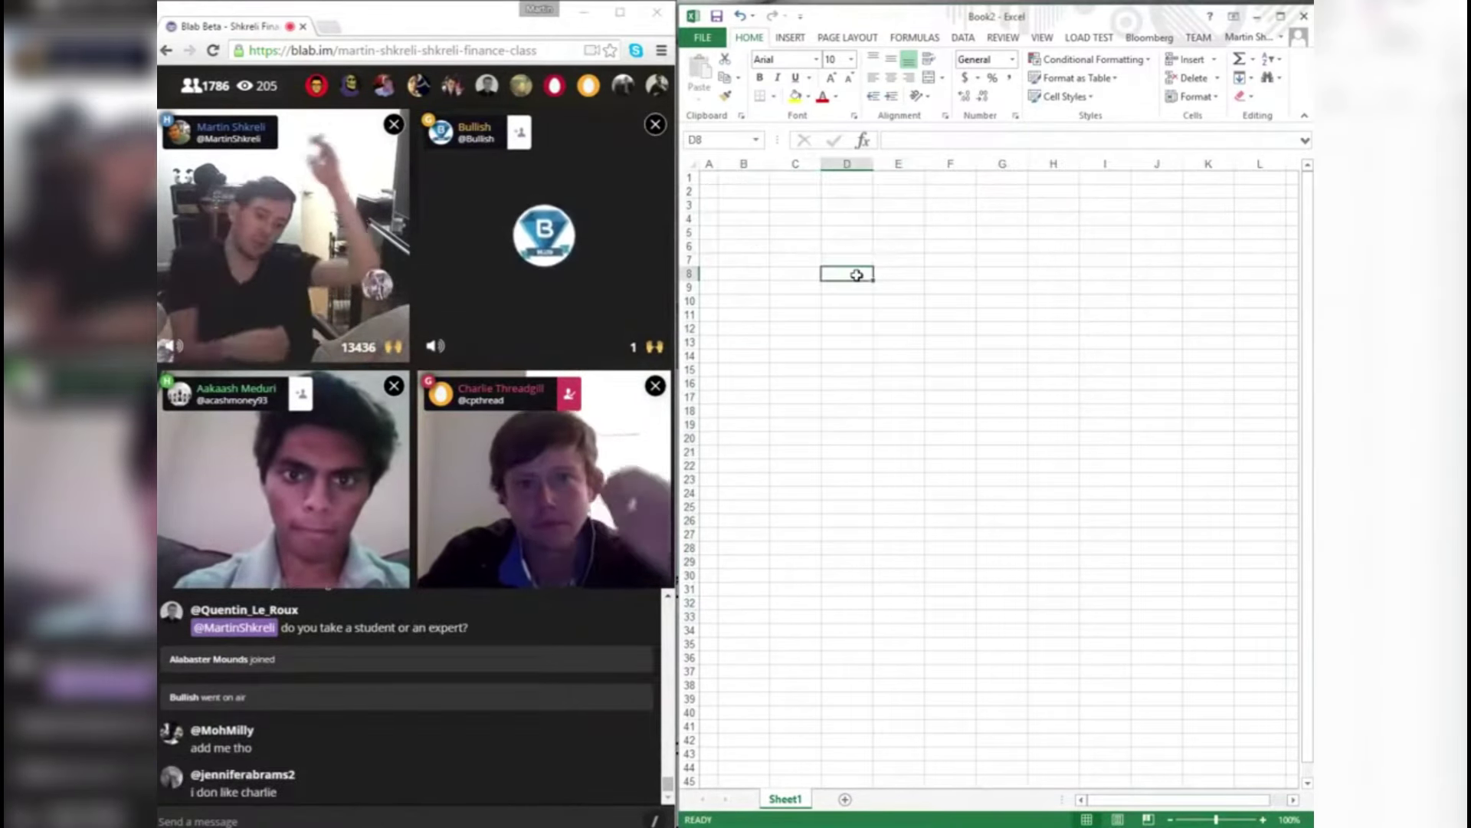